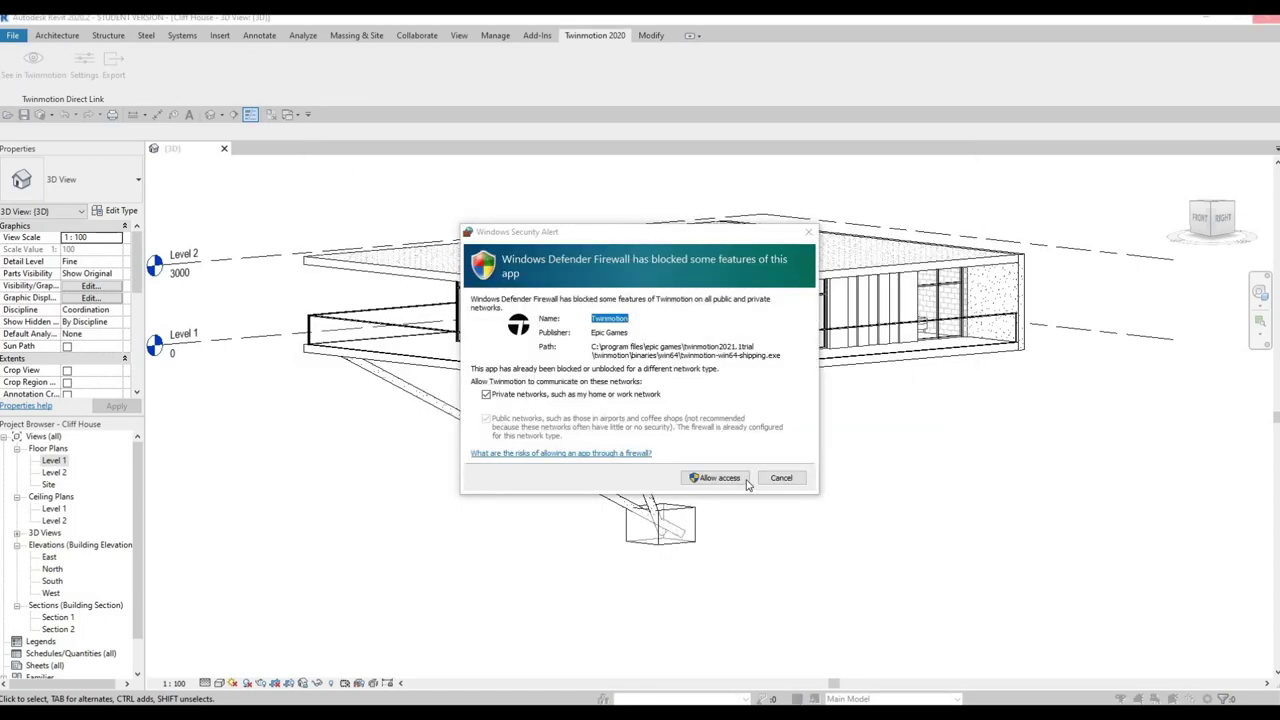
# Allow Twinmotion through the Windows Firewall so the Cliff House Direct Link sync continues.
pyautogui.press('Return')
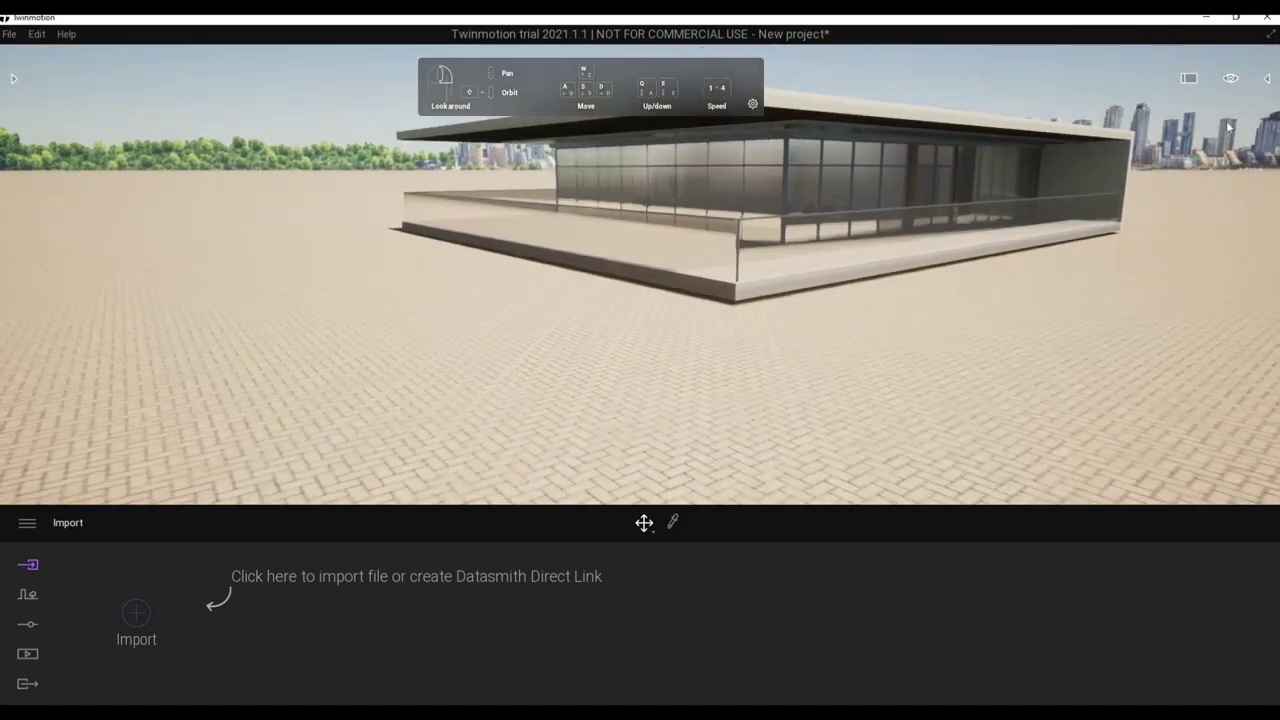
# Delete Starting Ground in the Scene graph, then orbit around the Cliff House and its strut.
pyautogui.click(1267, 78)
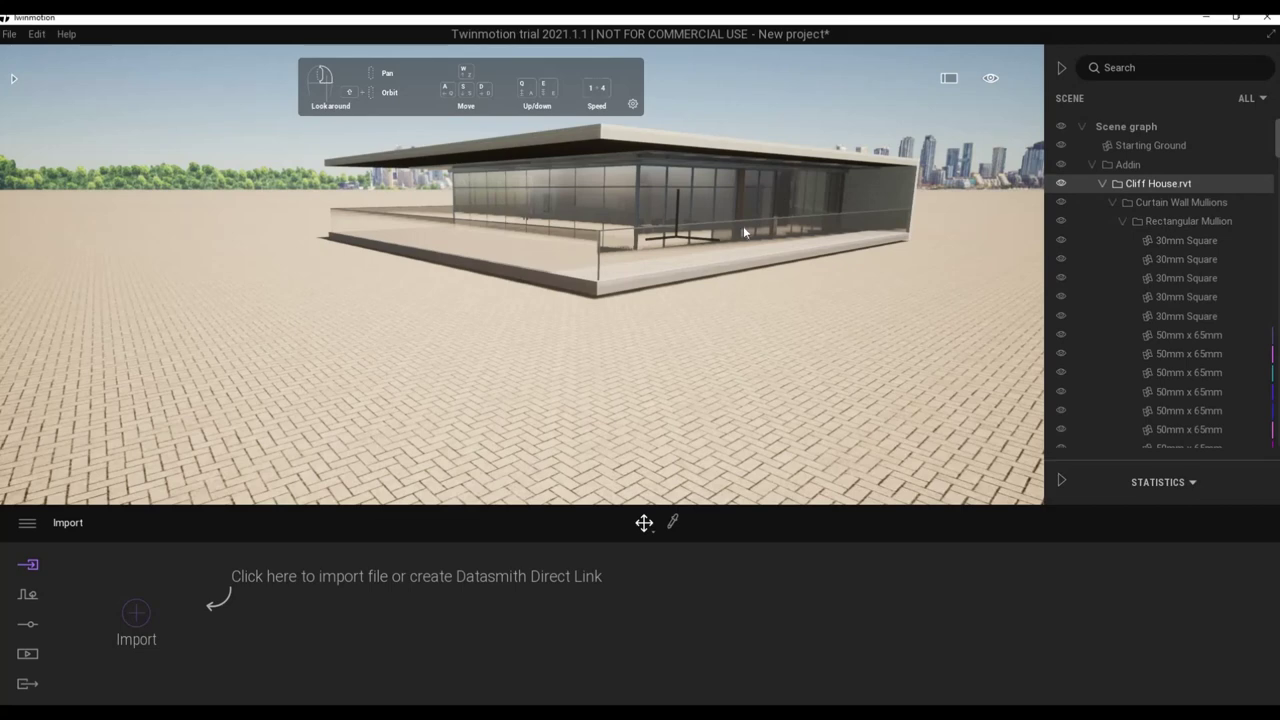
pyautogui.click(1061, 183)
pyautogui.hotkey('ctrl', 'z')
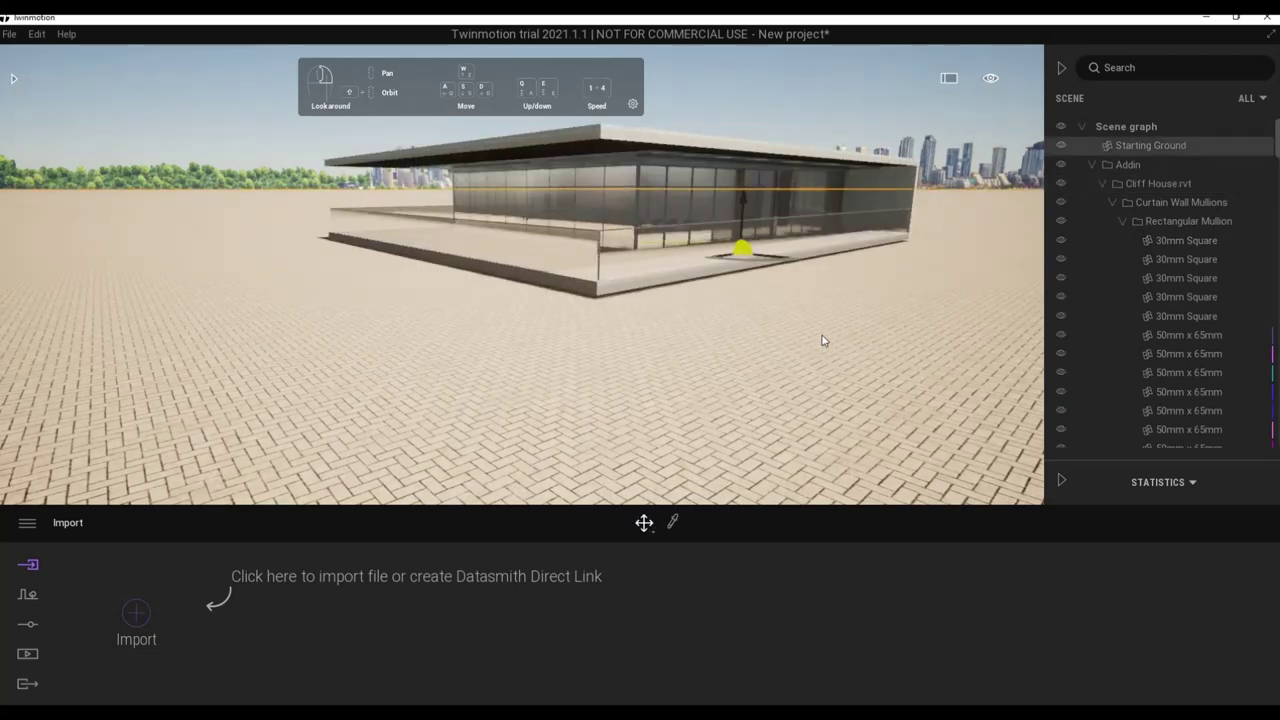
pyautogui.press('Delete')
pyautogui.moveTo(923, 343); pyautogui.dragTo(845, 396, button='right')
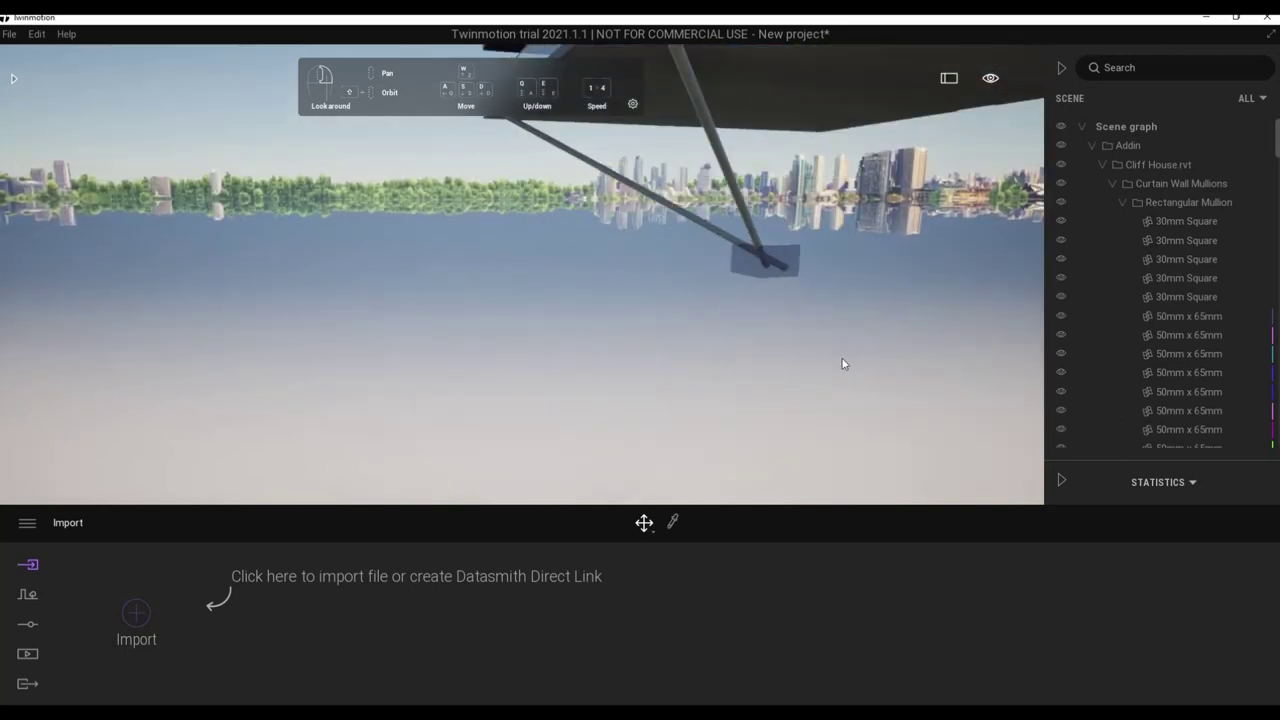
pyautogui.press('e')
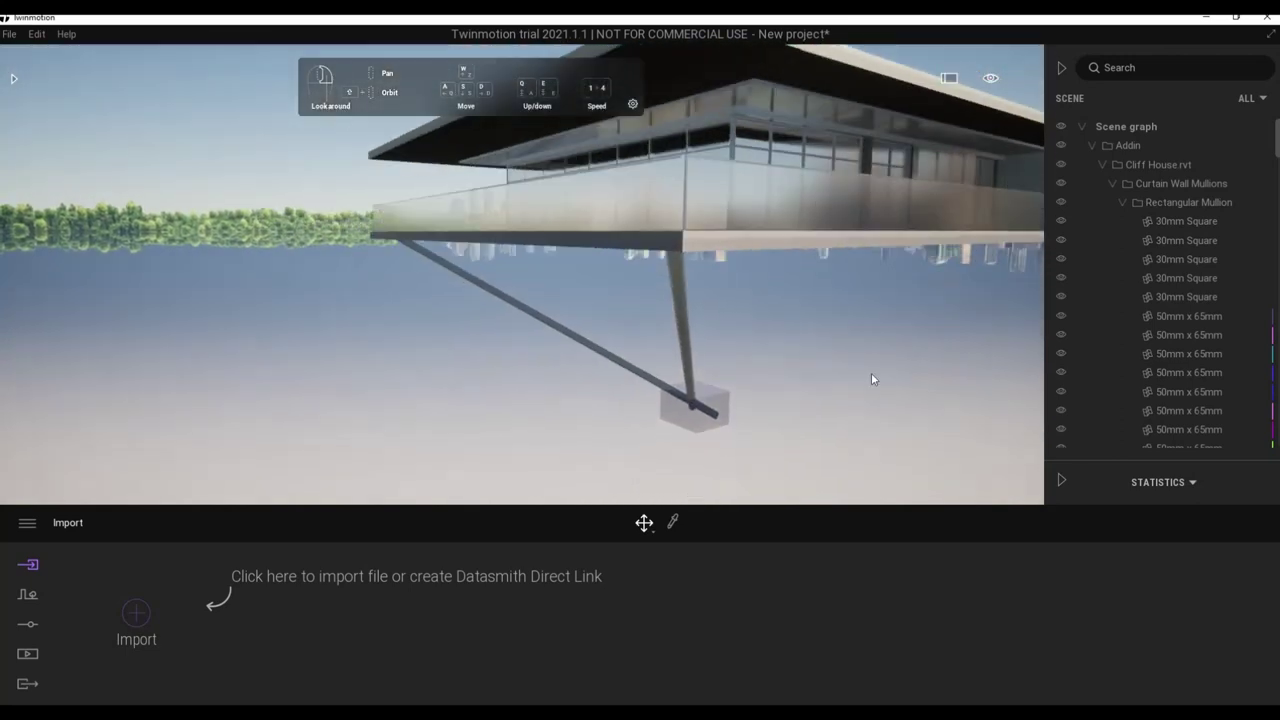
pyautogui.moveTo(871, 372)
pyautogui.mouseDown(button='right')
pyautogui.moveTo(624, 239)
pyautogui.moveTo(611, 321)
pyautogui.mouseUp(button='right')
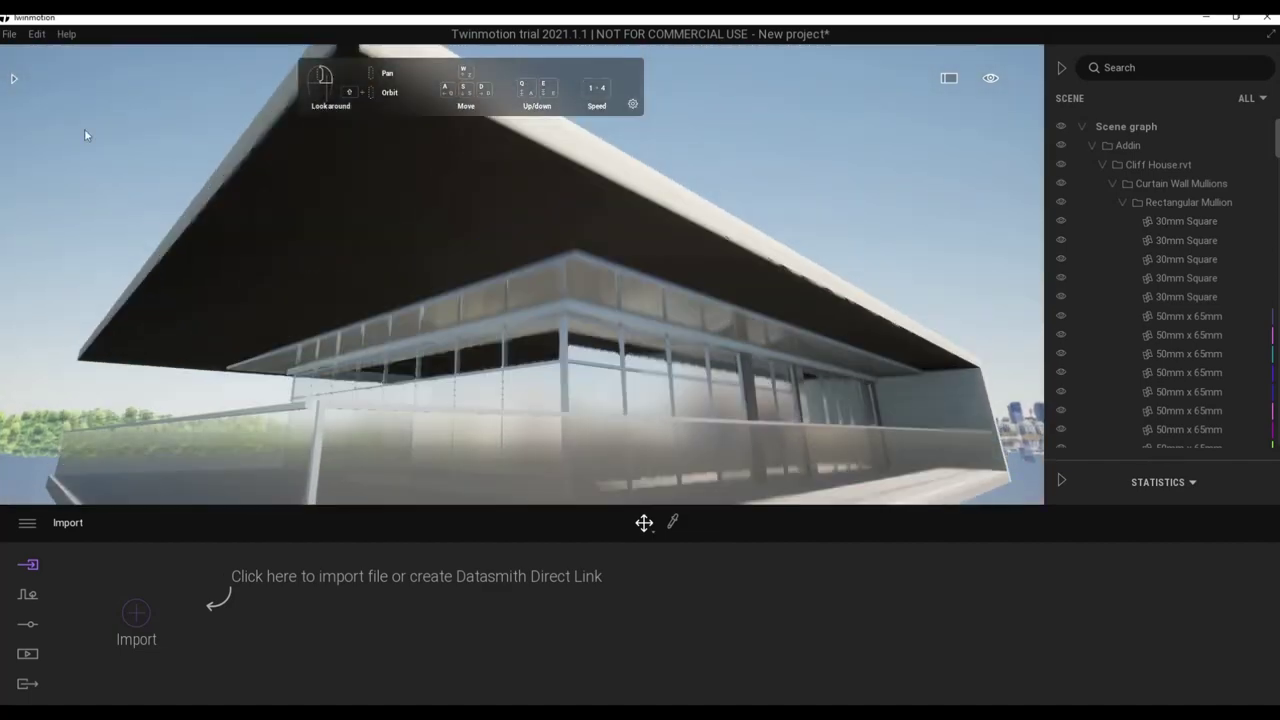
# Apply Poured concrete 04 from the Concrete materials to the Cliff House exterior shell.
pyautogui.click(14, 78)
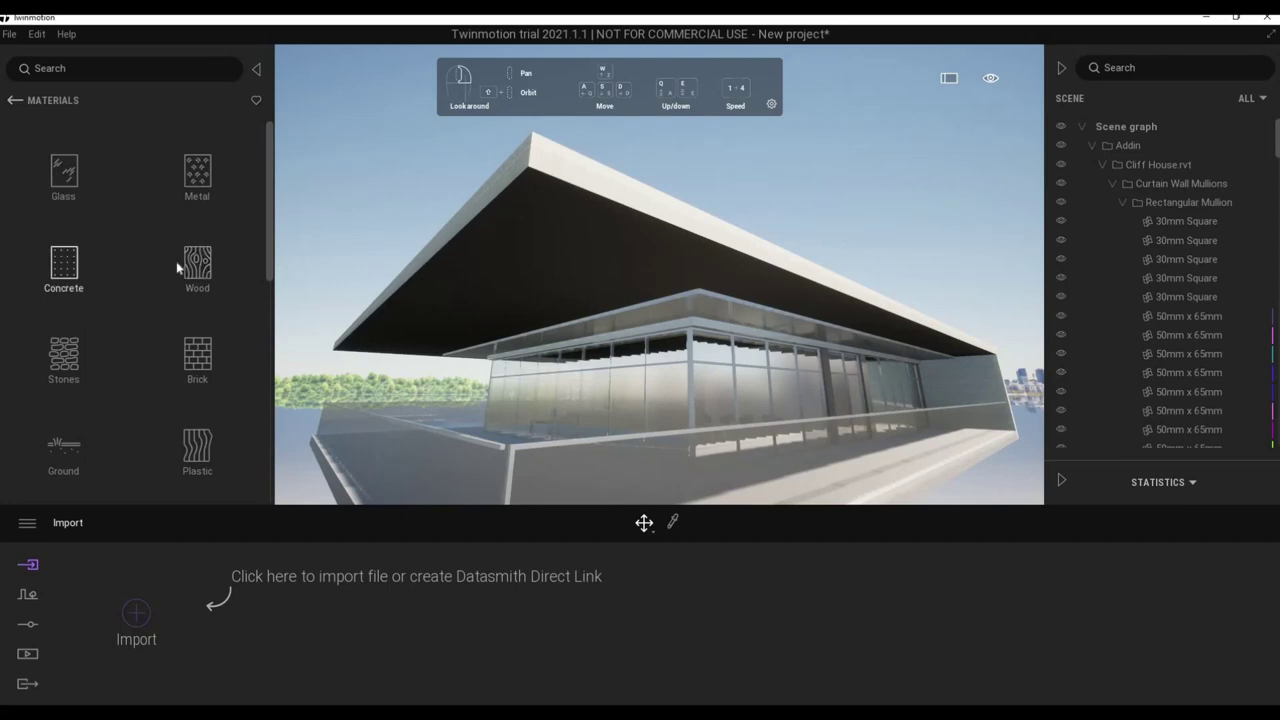
pyautogui.click(180, 265)
pyautogui.scroll(-2, 60, 380)
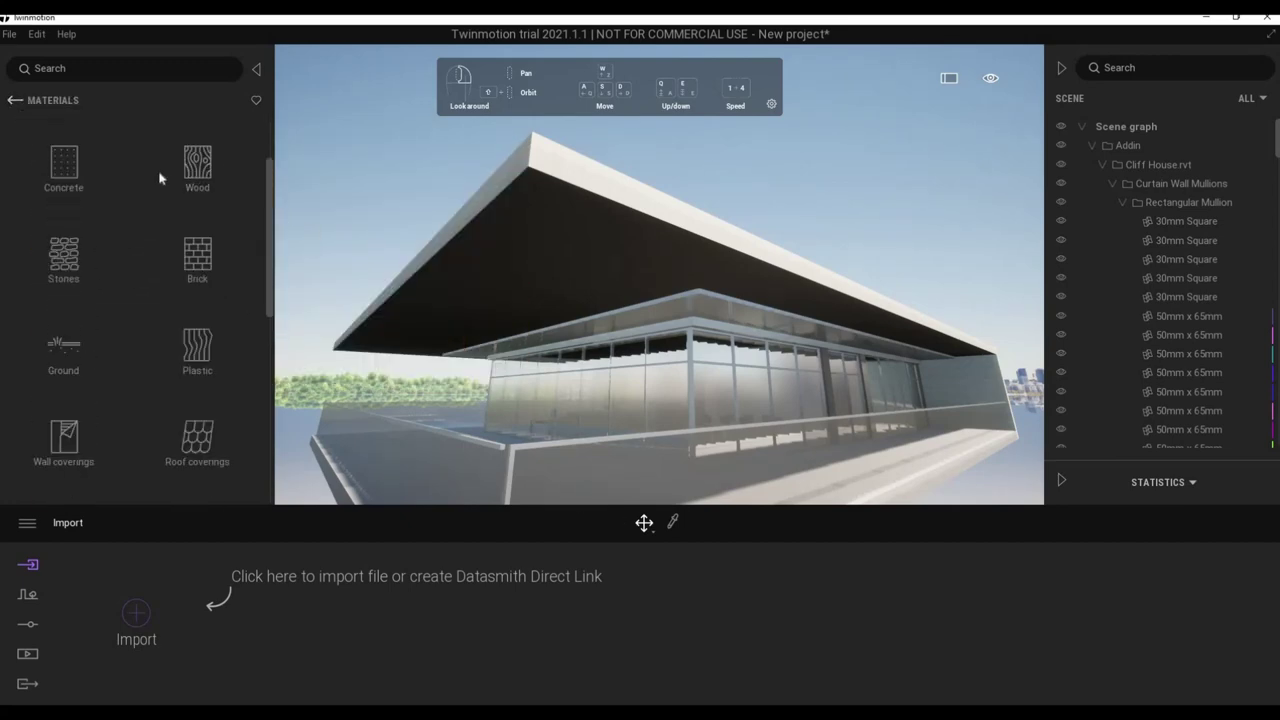
pyautogui.click(63, 165)
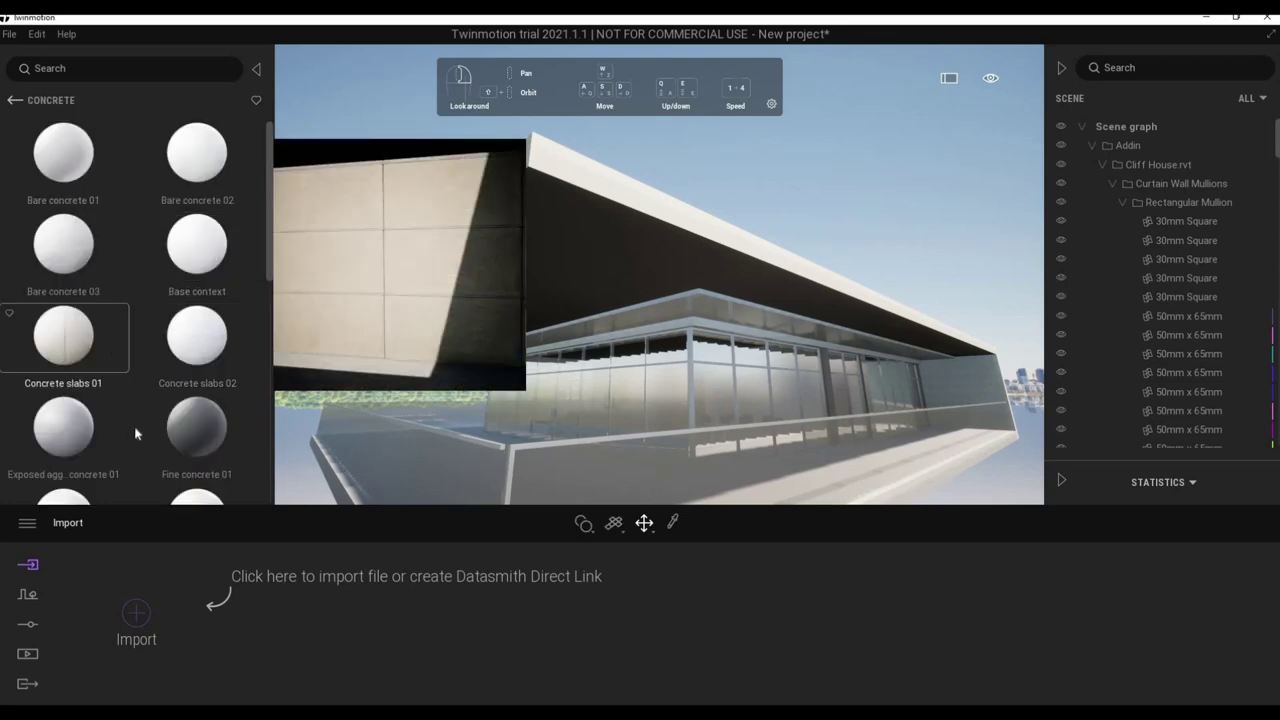
pyautogui.scroll(-2, 140, 380)
pyautogui.scroll(-1, 120, 360)
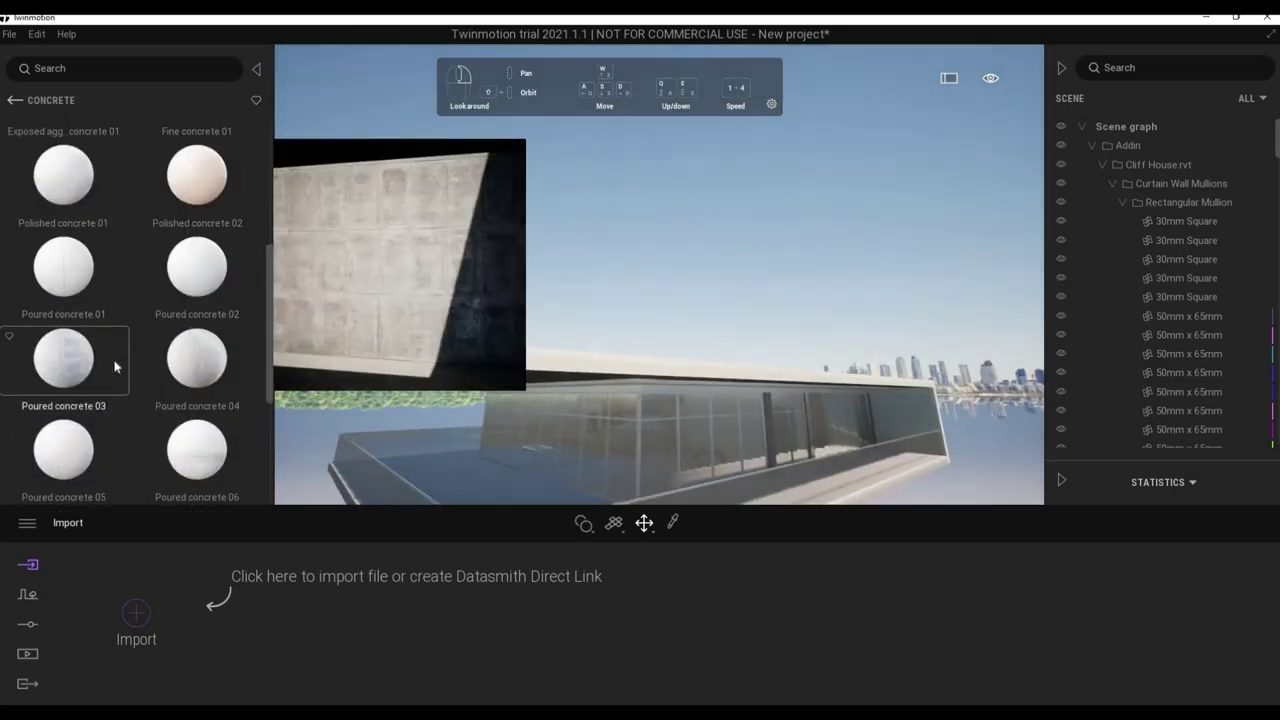
pyautogui.scroll(-1, 120, 365)
pyautogui.scroll(1, 209, 300)
pyautogui.moveTo(195, 266); pyautogui.dragTo(513, 362)
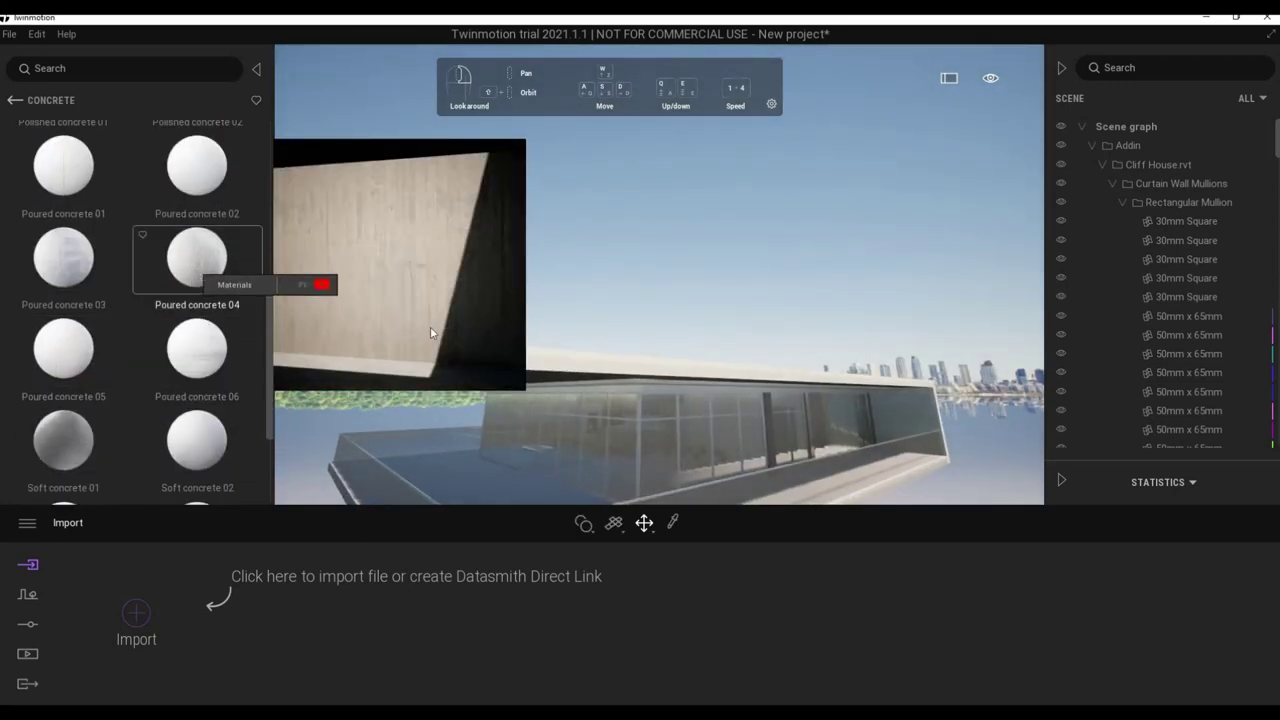
pyautogui.moveTo(737, 406)
pyautogui.mouseDown()
pyautogui.moveTo(848, 392)
pyautogui.moveTo(858, 366)
pyautogui.mouseUp()
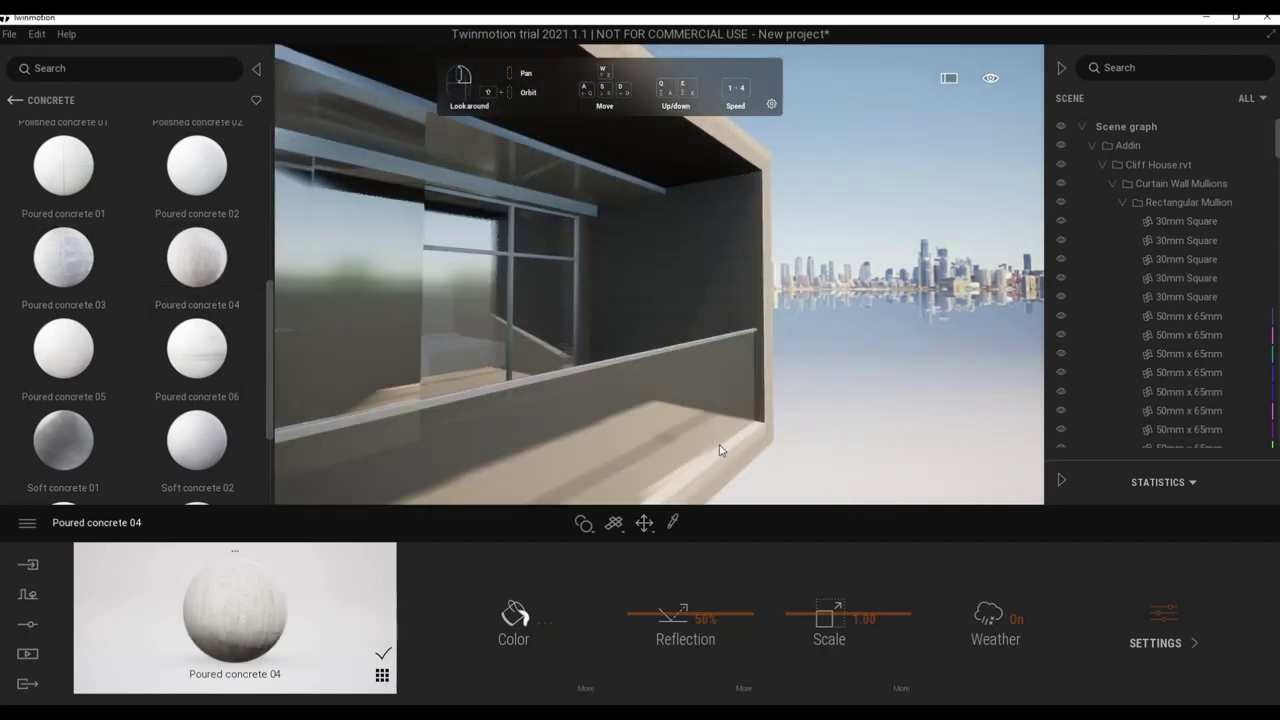
pyautogui.moveTo(330, 300); pyautogui.dragTo(420, 300)
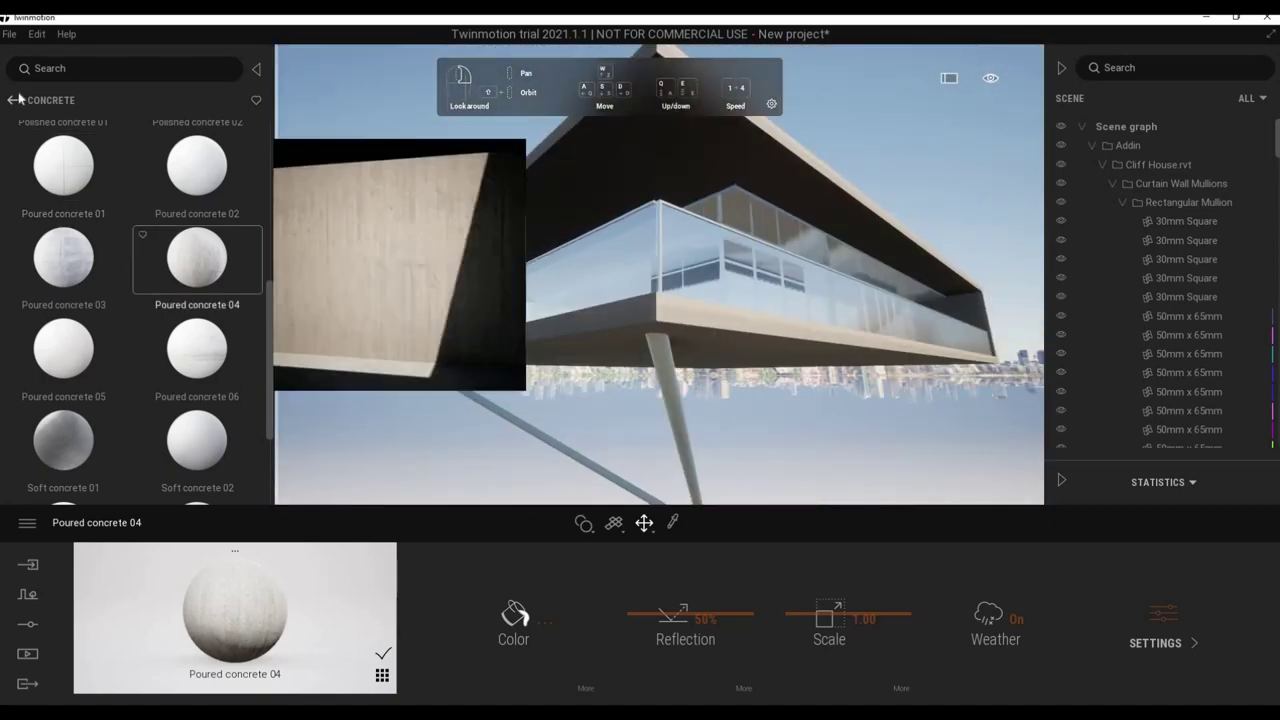
# Find Galvanised steel 01 in the Metal materials for the support struts.
pyautogui.click(197, 175)
pyautogui.scroll(-2, 197, 250)
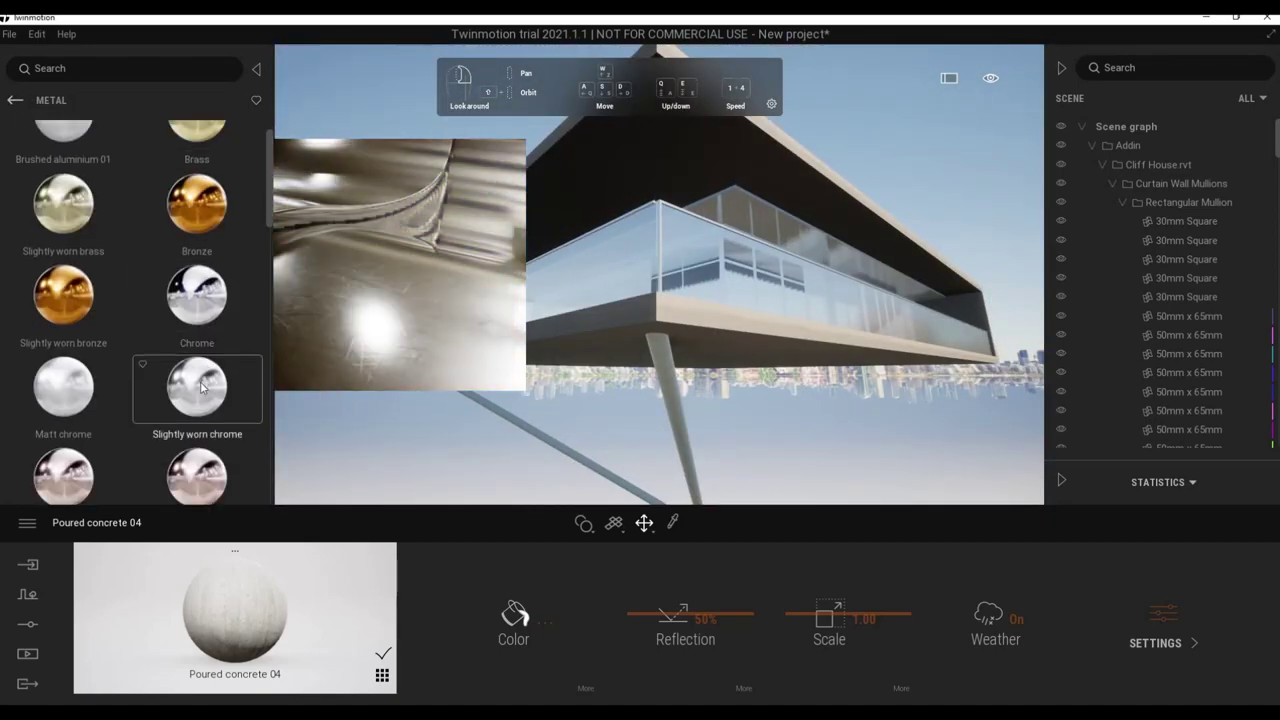
pyautogui.scroll(-2, 200, 380)
pyautogui.scroll(-2, 203, 395)
pyautogui.scroll(-1, 203, 390)
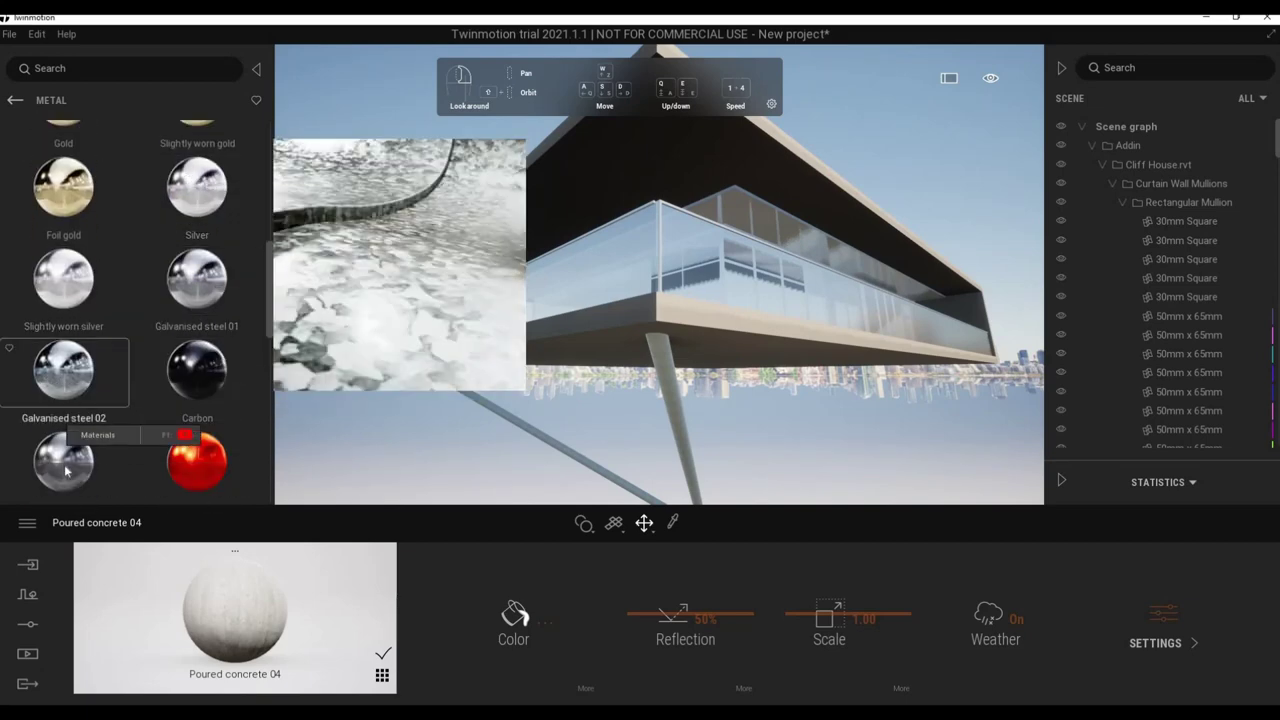
pyautogui.scroll(-1, 66, 460)
pyautogui.scroll(3, 200, 370)
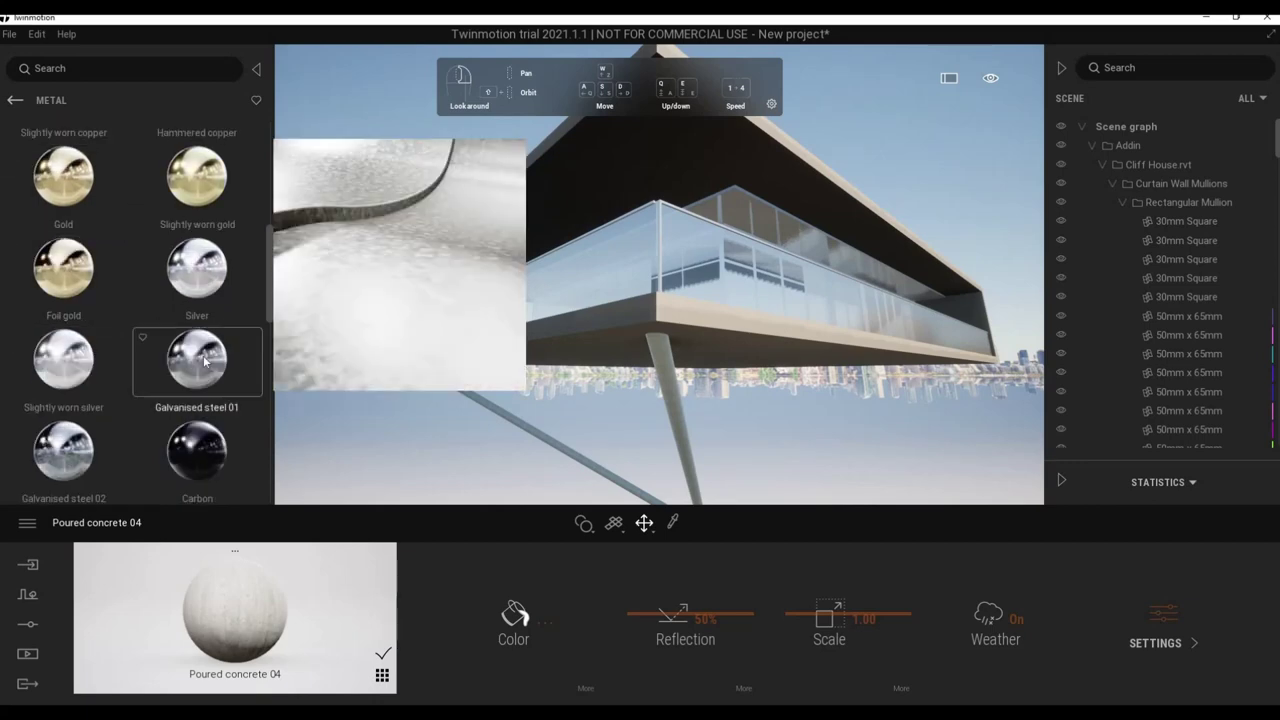
# Move the view under the building to the footing block for Soft concrete 01.
pyautogui.press('w')
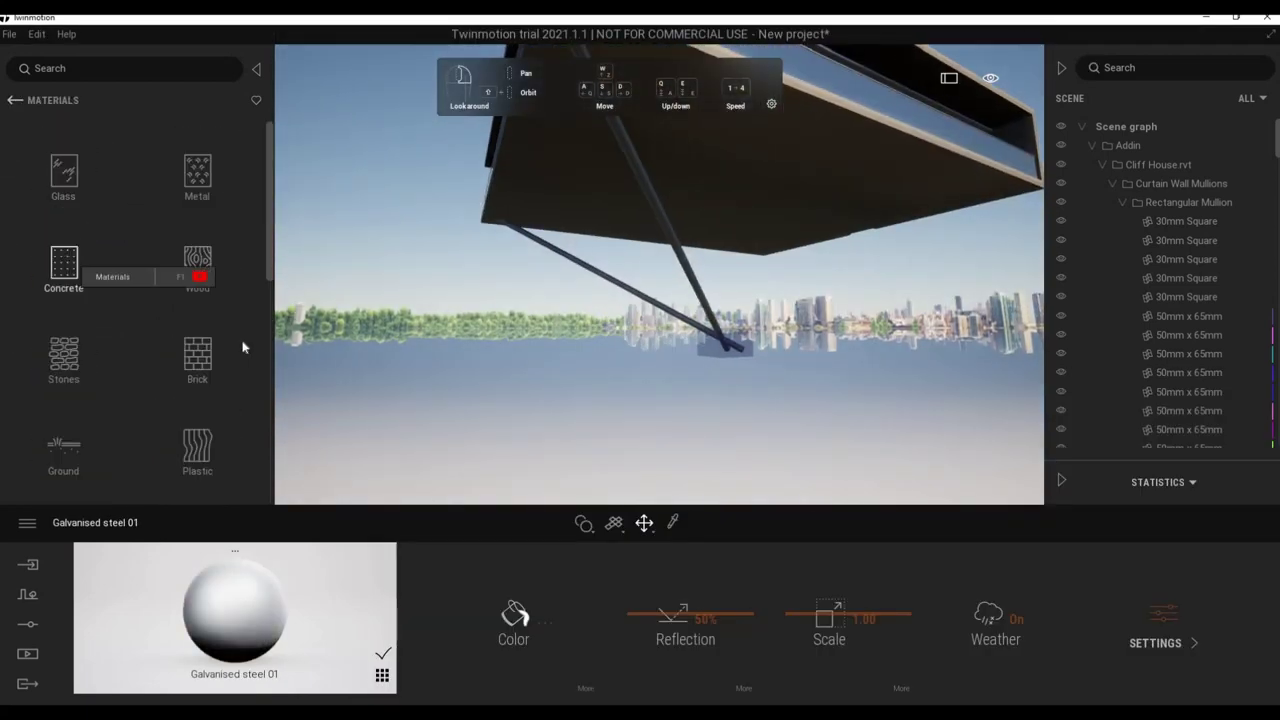
pyautogui.scroll(-2, 190, 370)
pyautogui.scroll(-2, 188, 368)
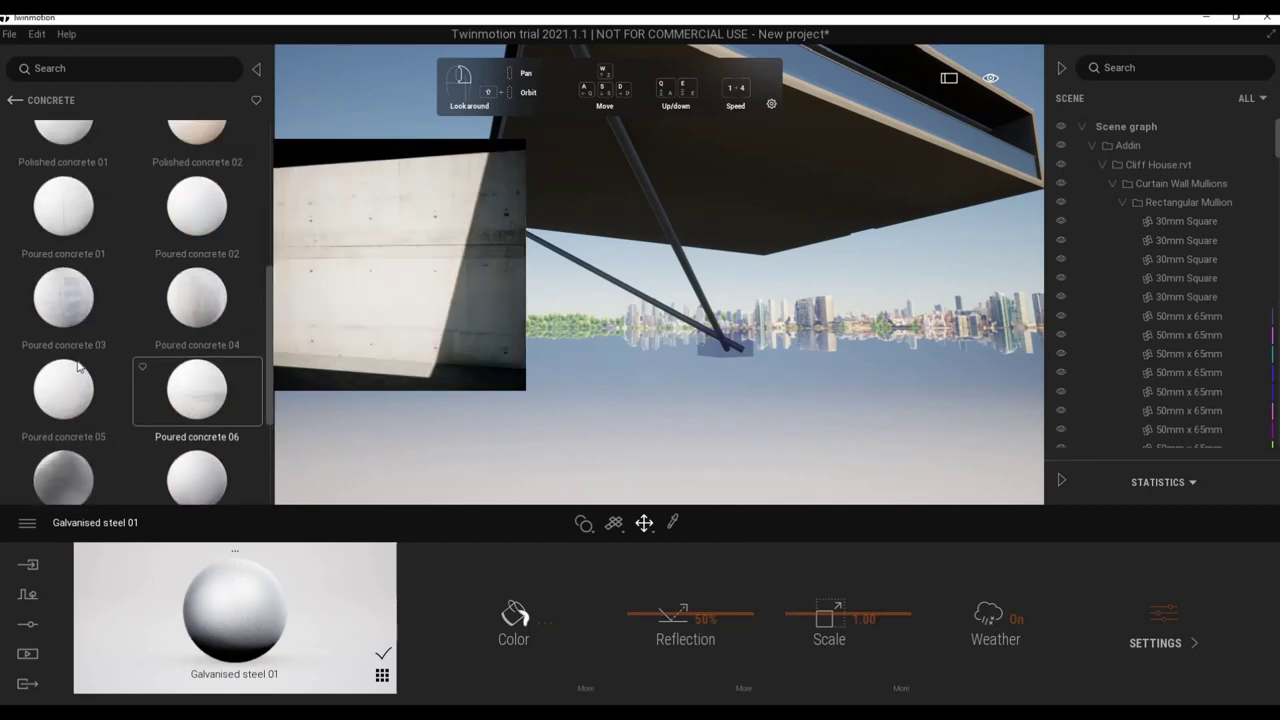
pyautogui.scroll(-2, 70, 402)
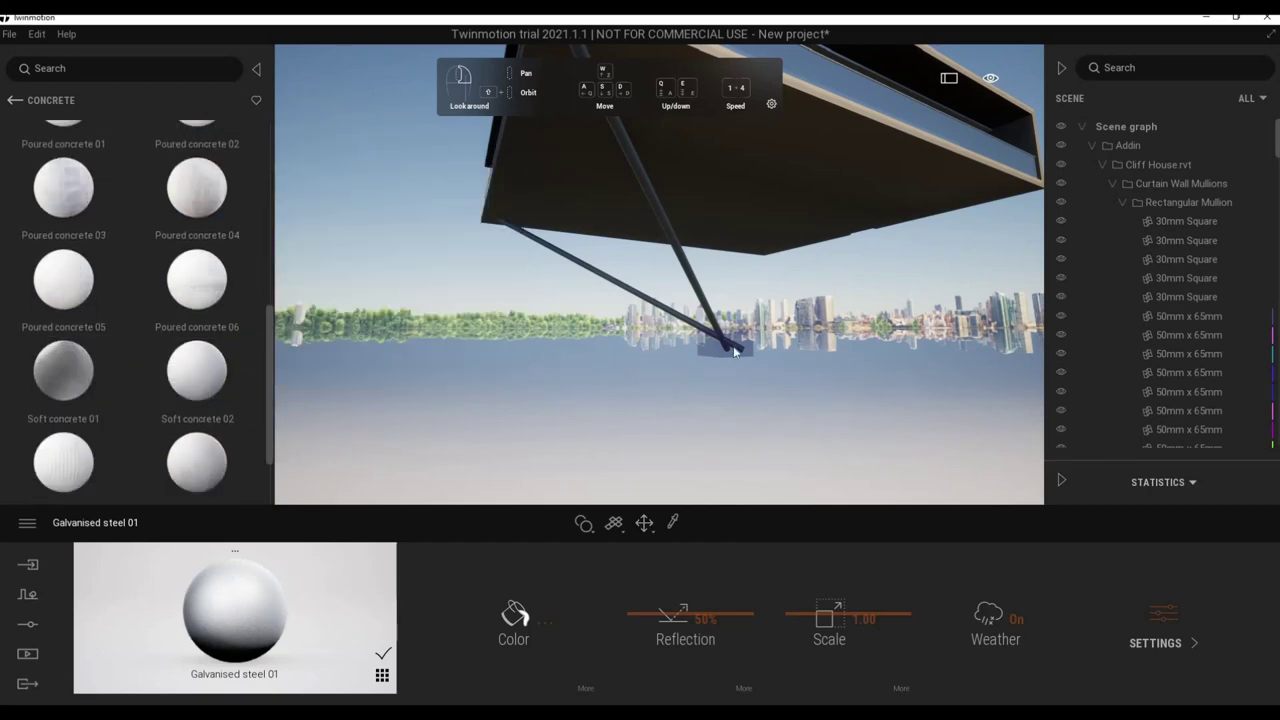
pyautogui.press('w')
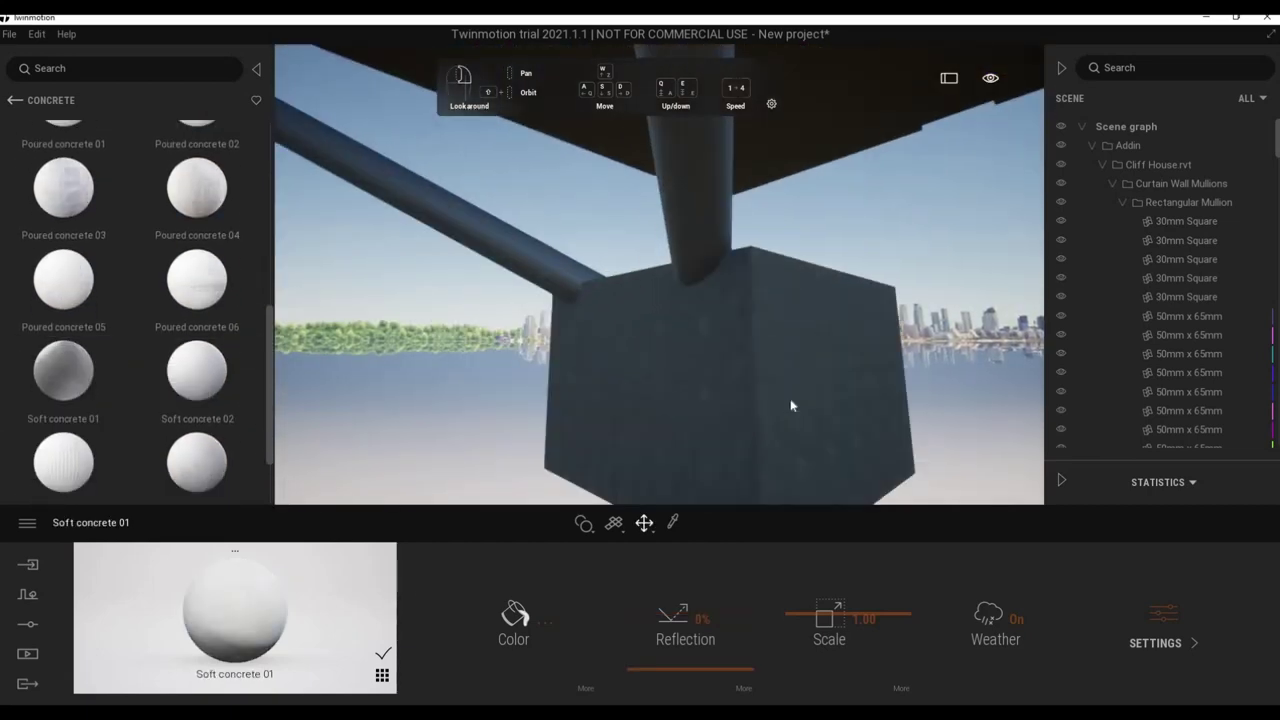
pyautogui.moveTo(816, 402); pyautogui.dragTo(700, 410)
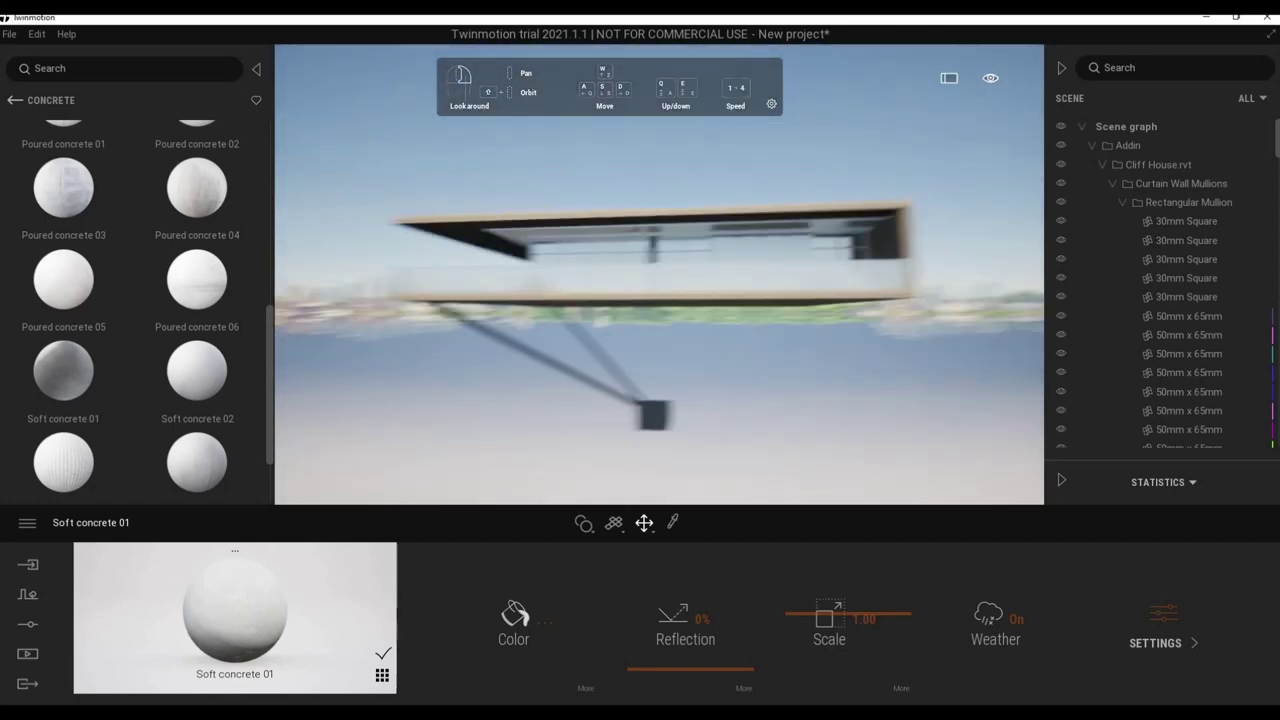
pyautogui.moveTo(820, 397)
pyautogui.mouseDown()
pyautogui.moveTo(651, 371)
pyautogui.moveTo(694, 352)
pyautogui.mouseUp()
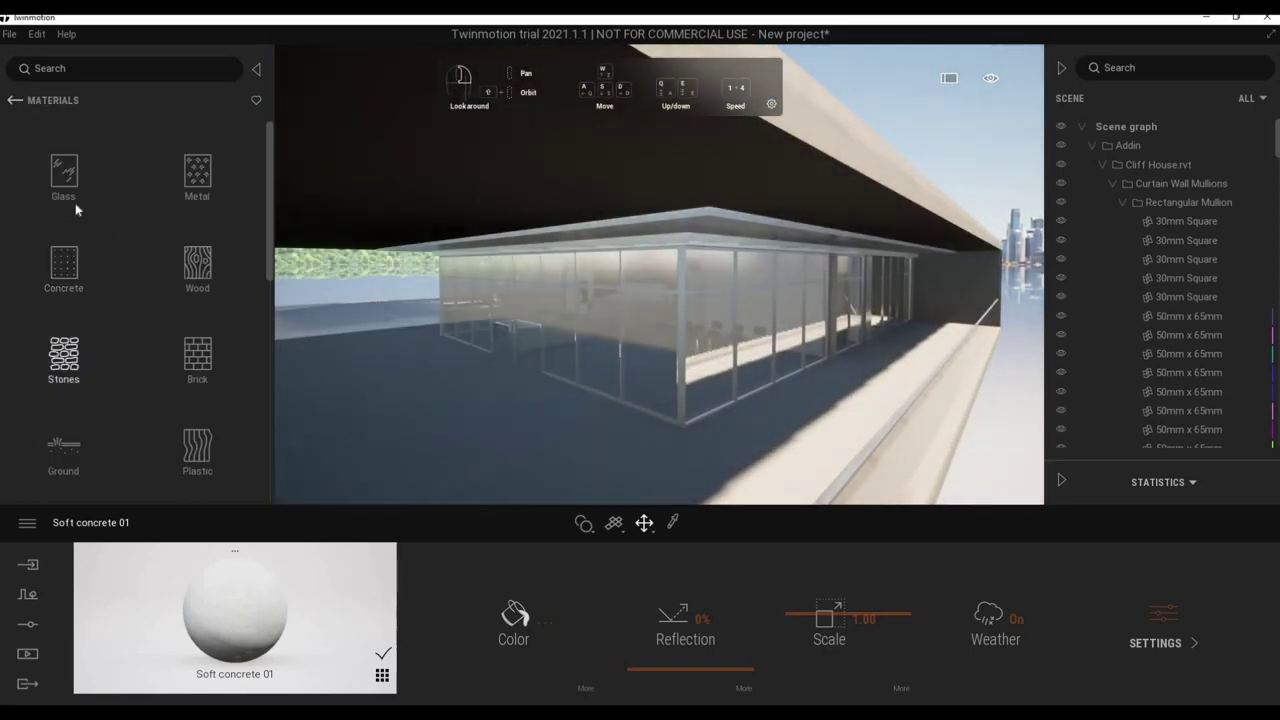
# Line the overhanging ceiling with Mult 01 D wood at a pattern scale of 5.62.
pyautogui.click(203, 270)
pyautogui.scroll(-1, 204, 425)
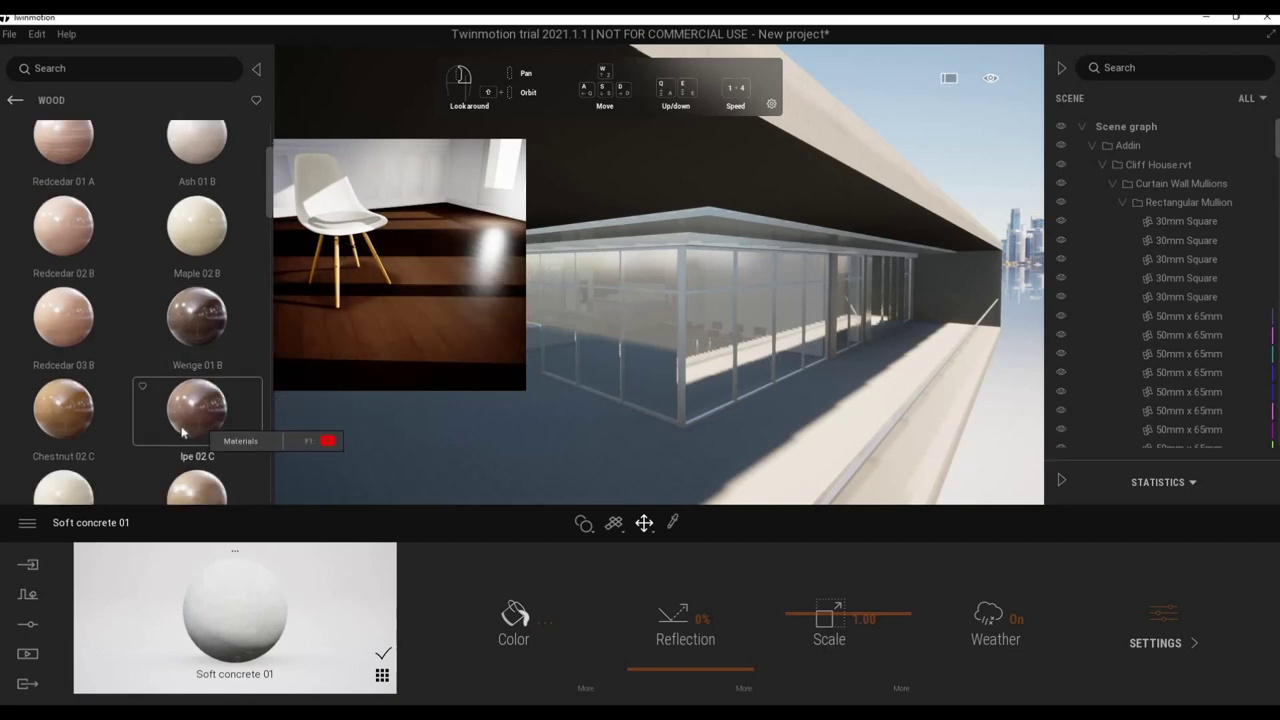
pyautogui.scroll(-1, 183, 430)
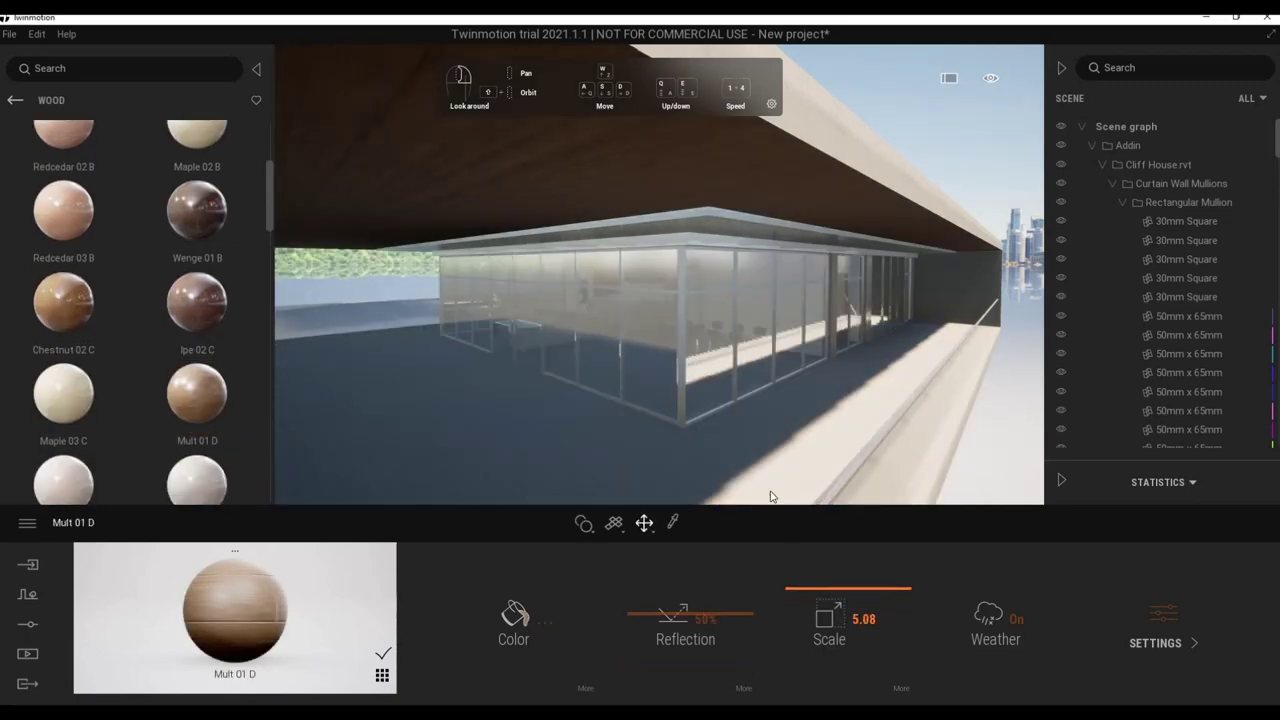
pyautogui.moveTo(770, 496)
pyautogui.keyDown('shift'); pyautogui.mouseDown(button='middle')
pyautogui.moveTo(735, 318)
pyautogui.moveTo(760, 360)
pyautogui.moveTo(787, 483)
pyautogui.moveTo(754, 460)
pyautogui.moveTo(650, 433)
pyautogui.moveTo(739, 400)
pyautogui.mouseUp(button='middle'); pyautogui.keyUp('shift')
pyautogui.scroll(3, 754, 460)
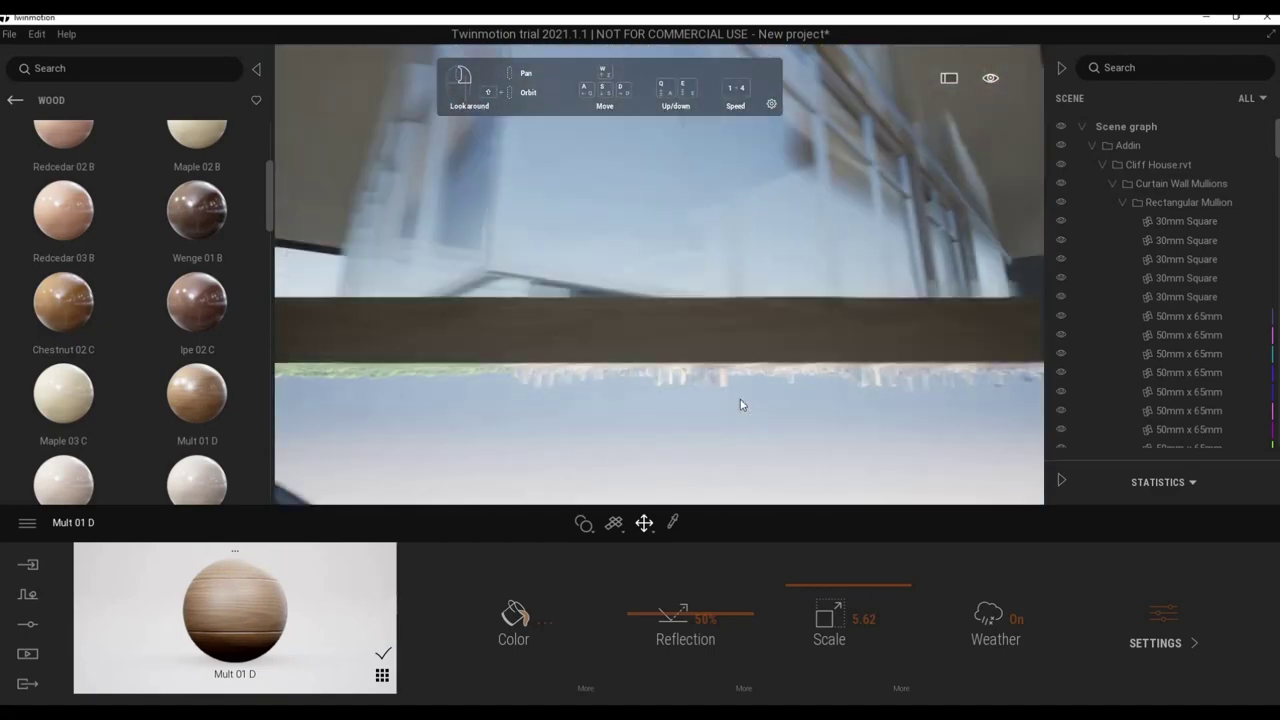
pyautogui.scroll(3, 740, 400)
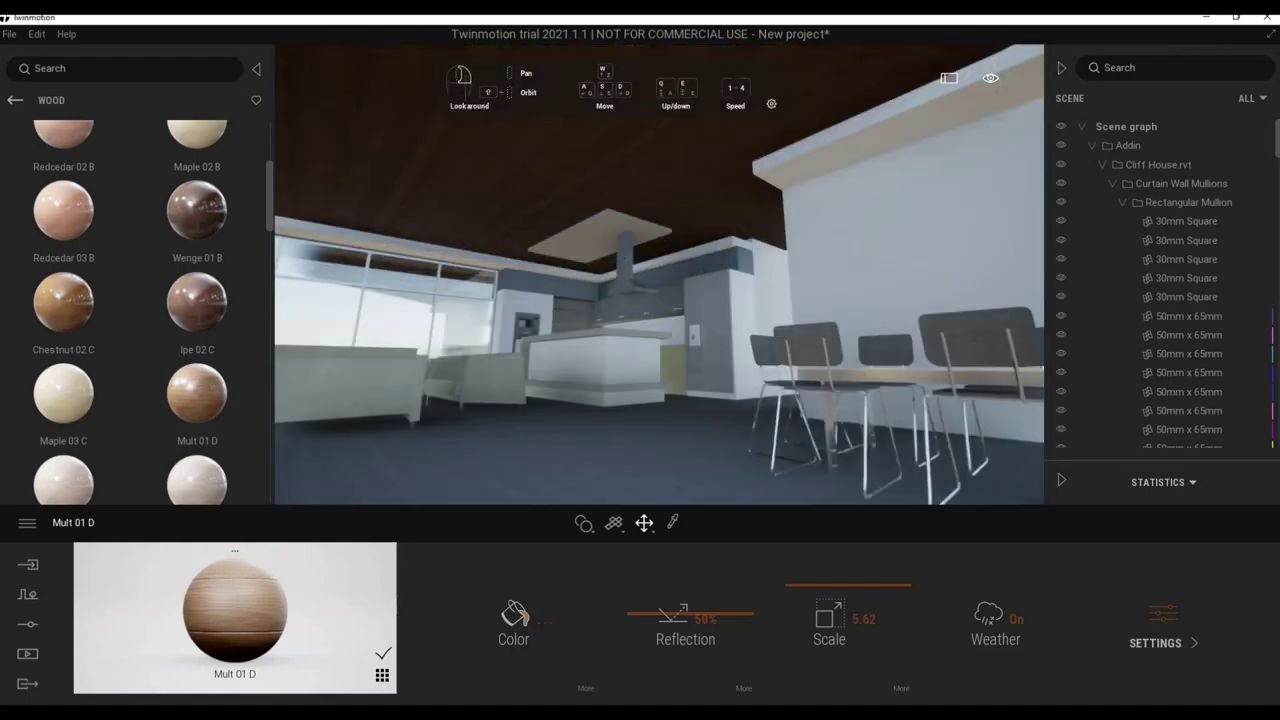
pyautogui.moveTo(740, 400)
pyautogui.keyDown('shift'); pyautogui.mouseDown(button='middle')
pyautogui.moveTo(623, 302)
pyautogui.moveTo(579, 242)
pyautogui.moveTo(640, 300)
pyautogui.mouseUp(button='middle'); pyautogui.keyUp('shift')
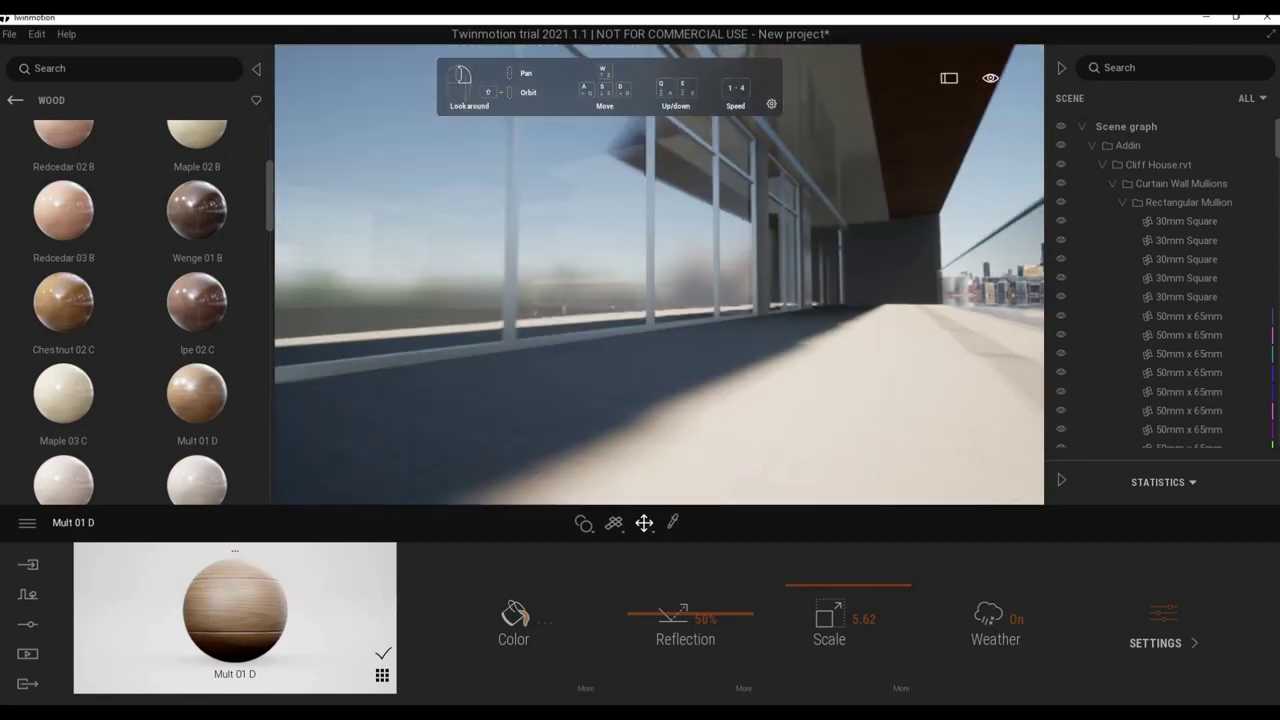
pyautogui.moveTo(640, 300)
pyautogui.keyDown('shift'); pyautogui.mouseDown(button='middle')
pyautogui.moveTo(630, 255)
pyautogui.moveTo(467, 298)
pyautogui.mouseUp(button='middle'); pyautogui.keyUp('shift')
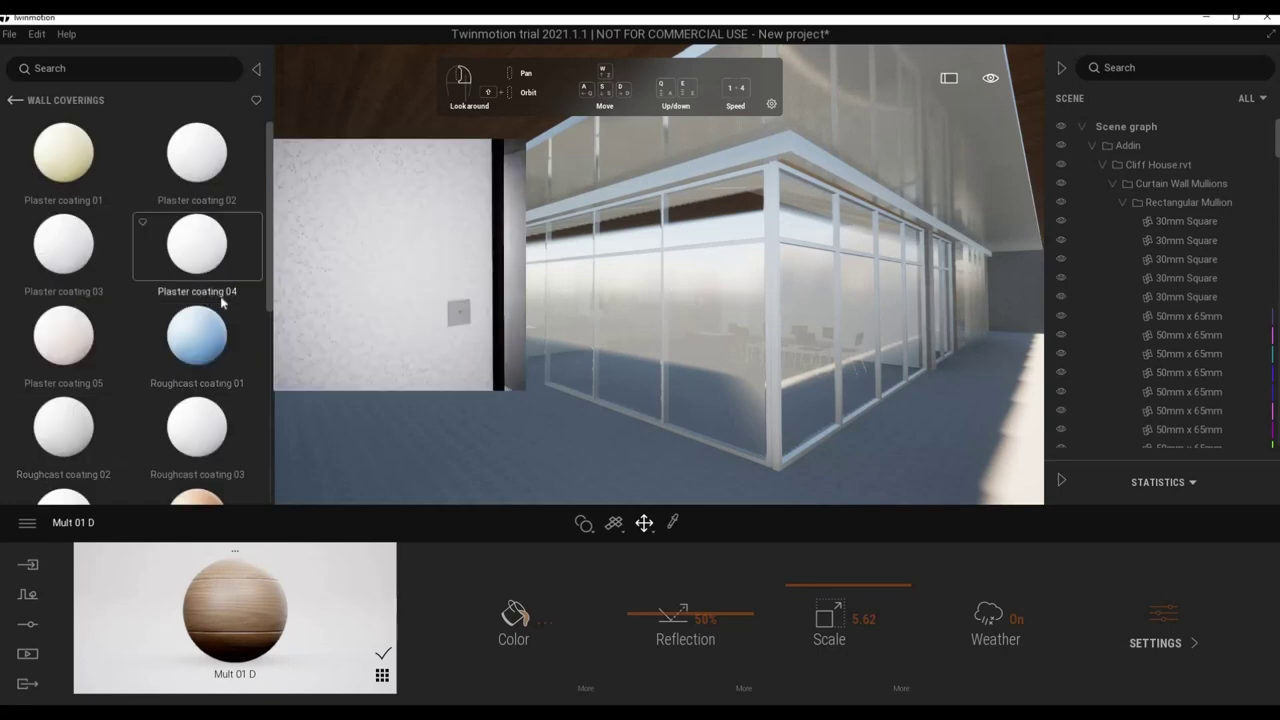
# Apply Matte painted wall to the walls and move toward the kitchen island.
pyautogui.scroll(-2, 250, 280)
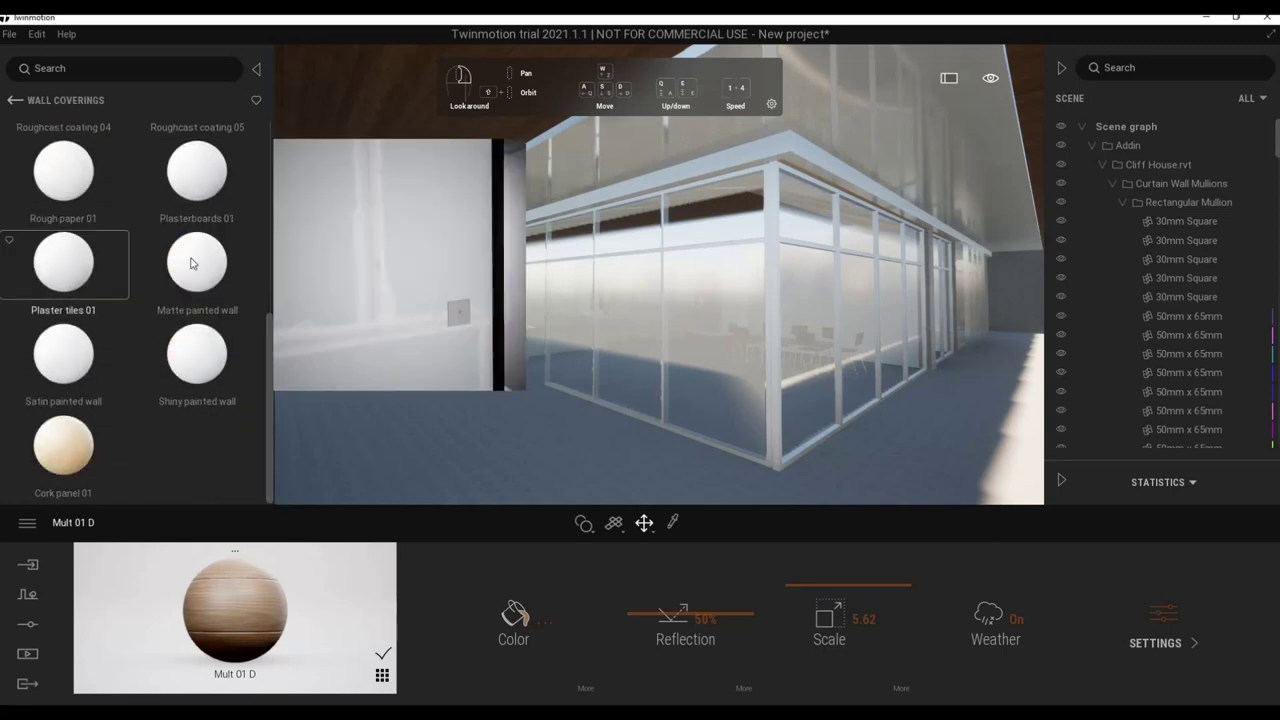
pyautogui.moveTo(238, 278); pyautogui.dragTo(551, 173)
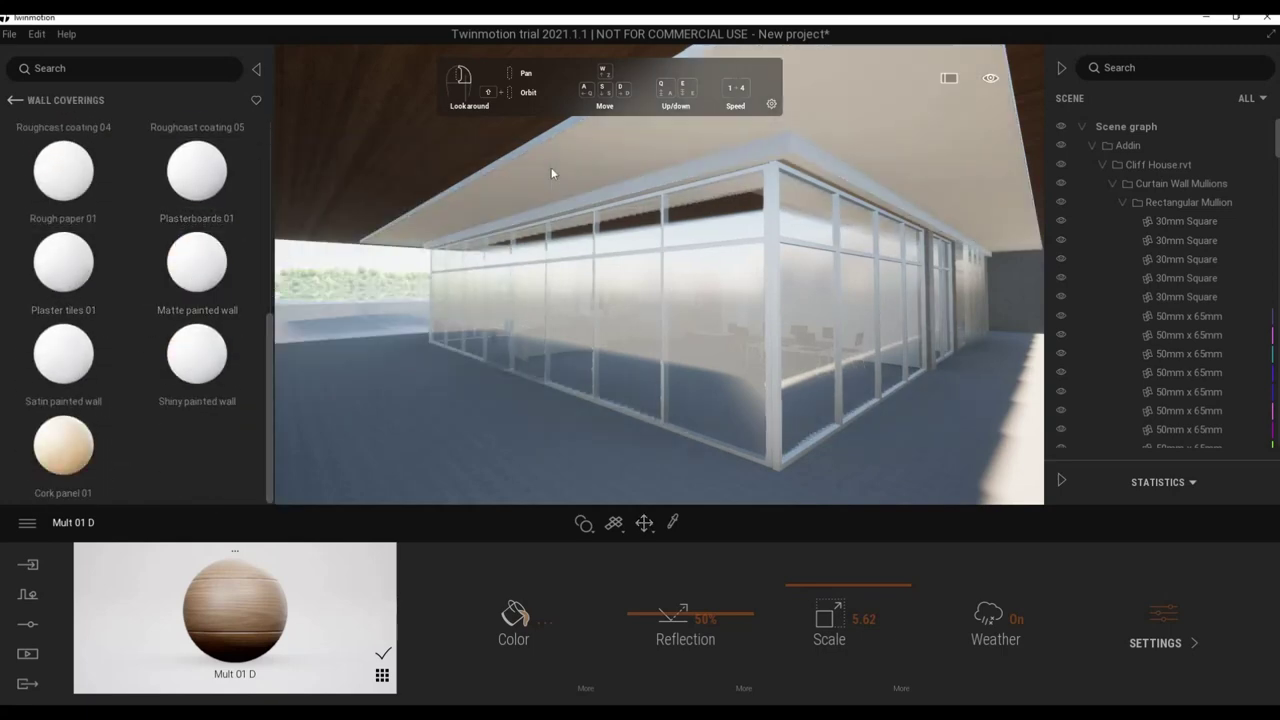
pyautogui.scroll(5, 565, 245)
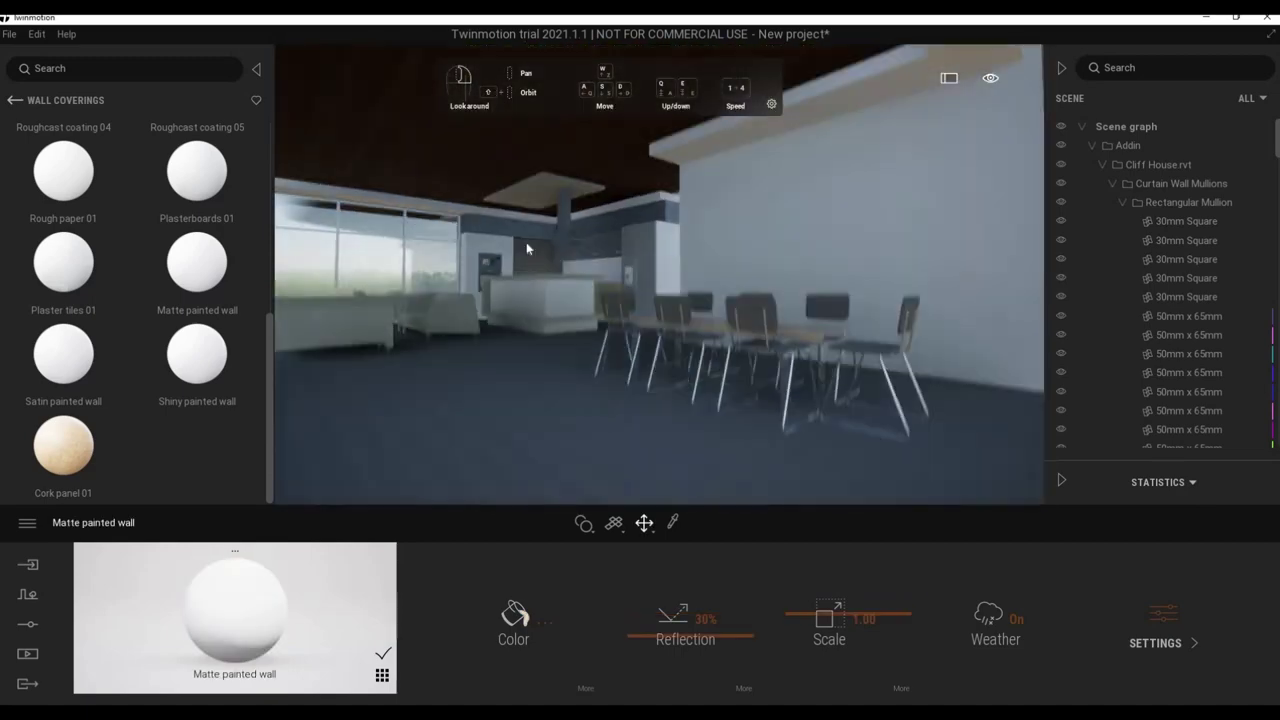
pyautogui.moveTo(526, 248); pyautogui.dragTo(470, 250)
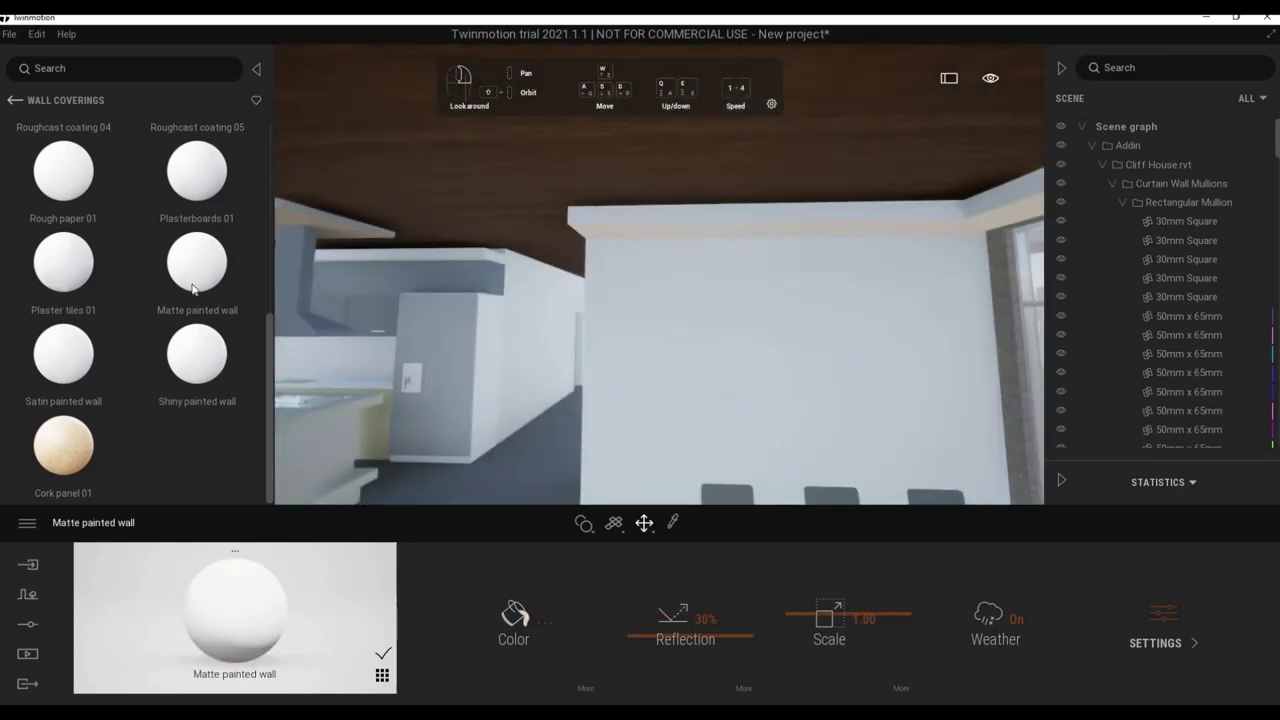
# Tint the white wall's Clad - White material light grey, RGB 177/177/174.
pyautogui.press('w')
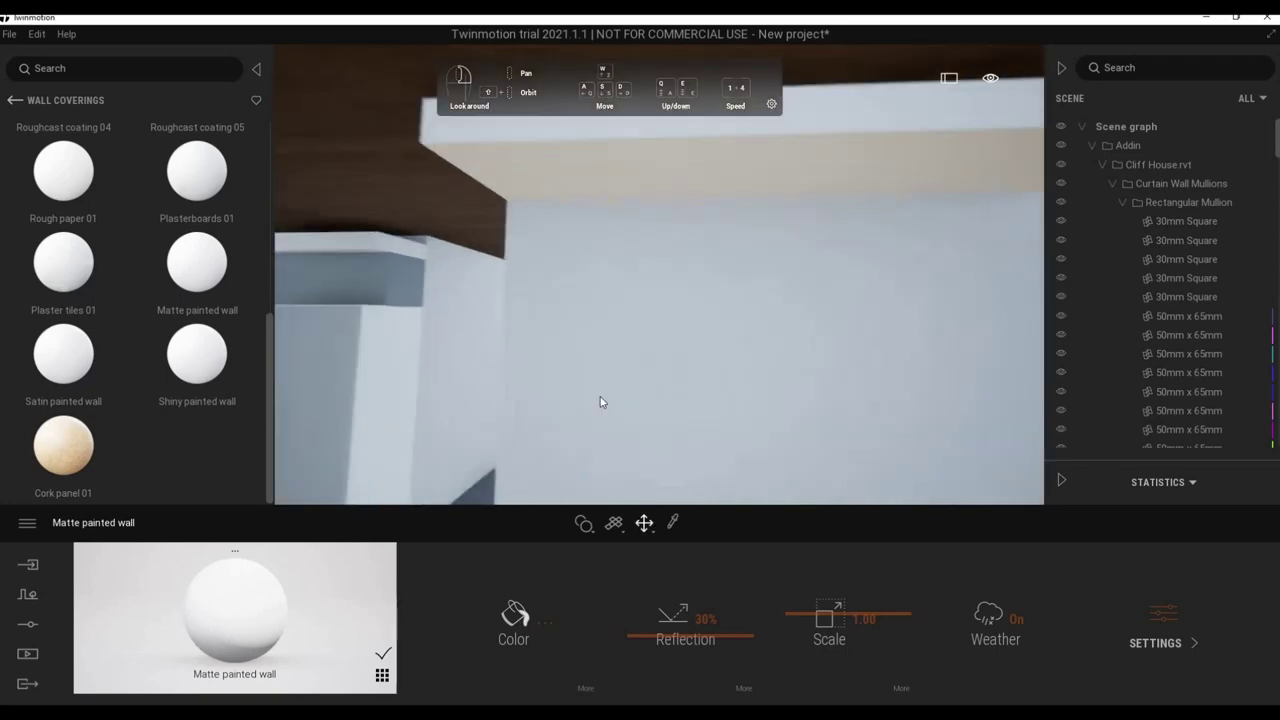
pyautogui.press('s')
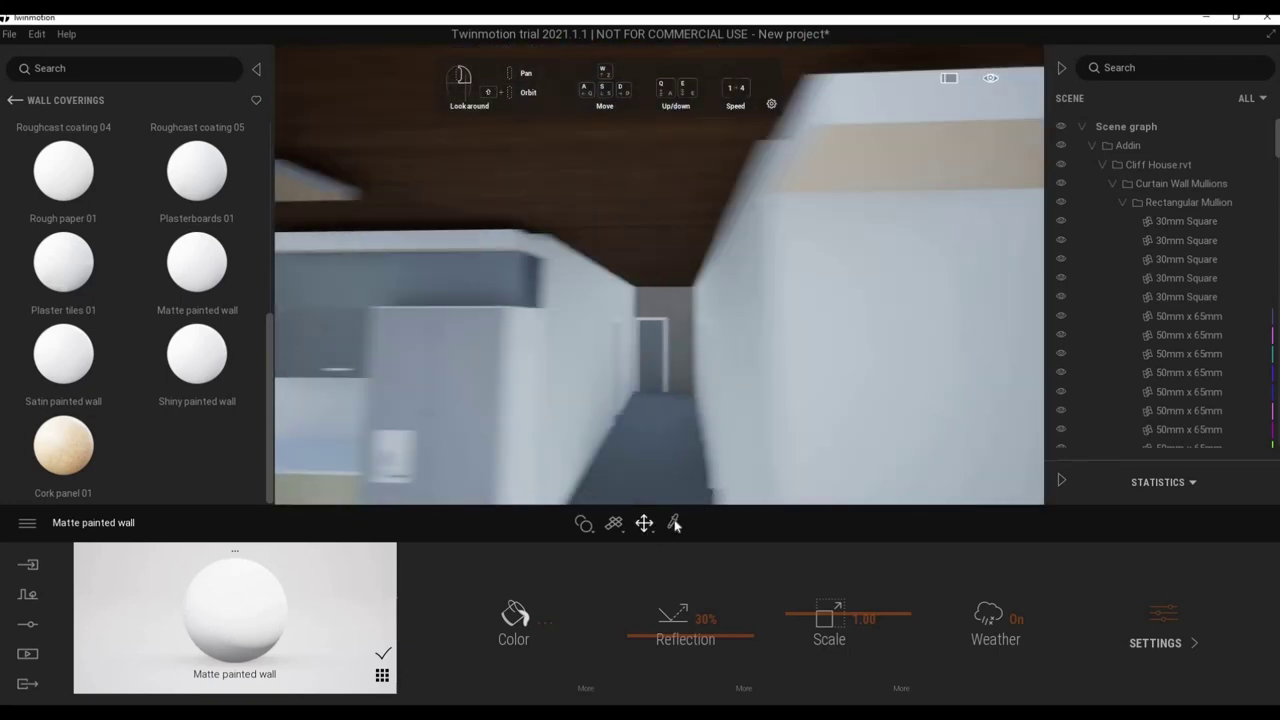
pyautogui.click(698, 404)
pyautogui.press('s')
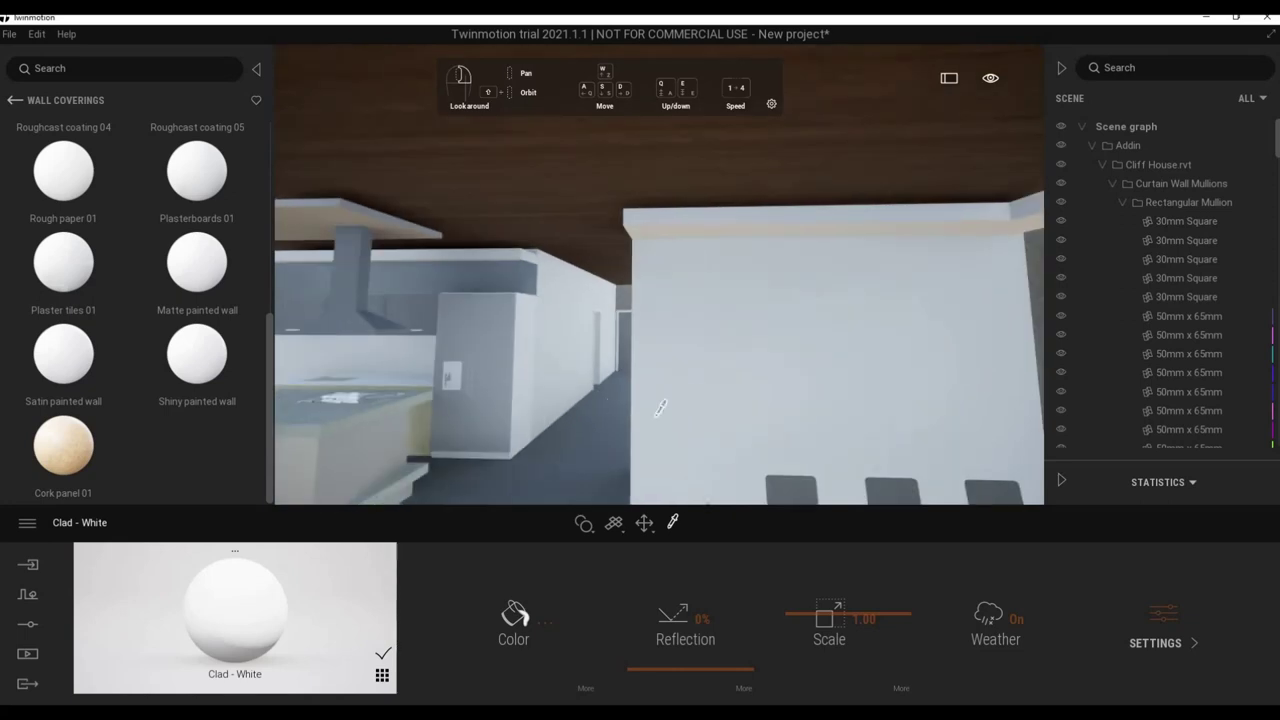
pyautogui.click(518, 592)
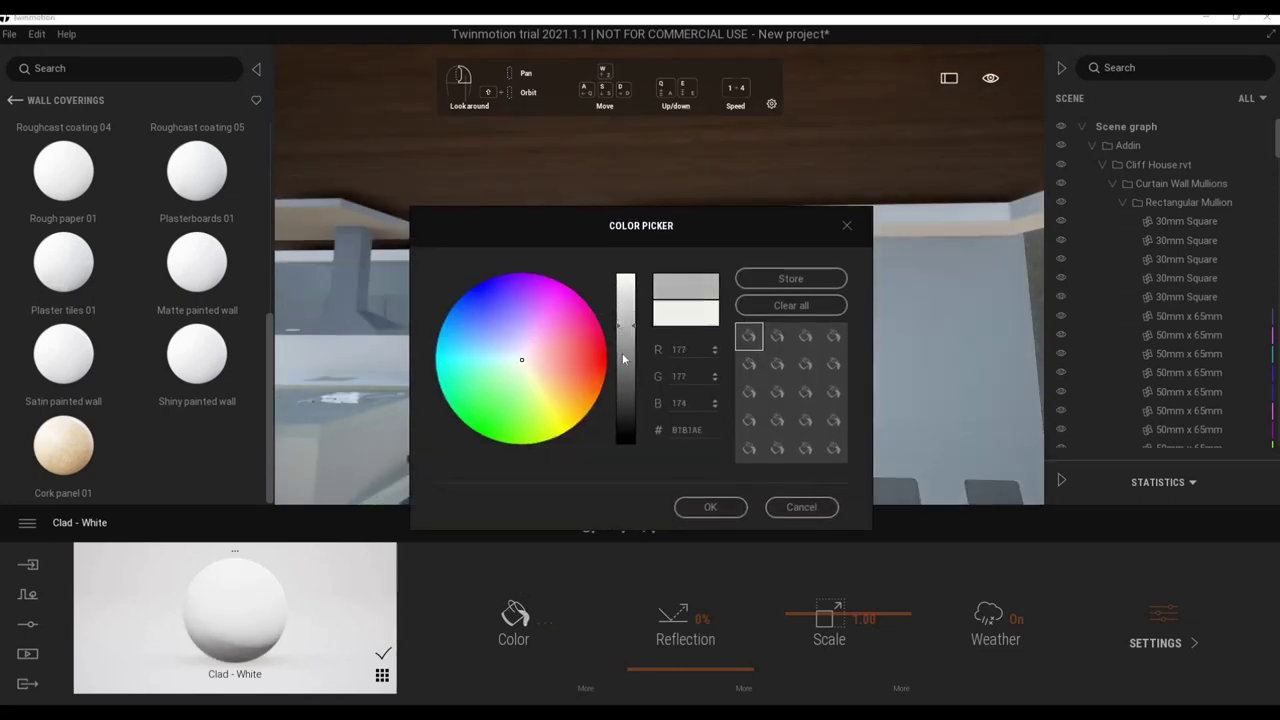
pyautogui.click(710, 507)
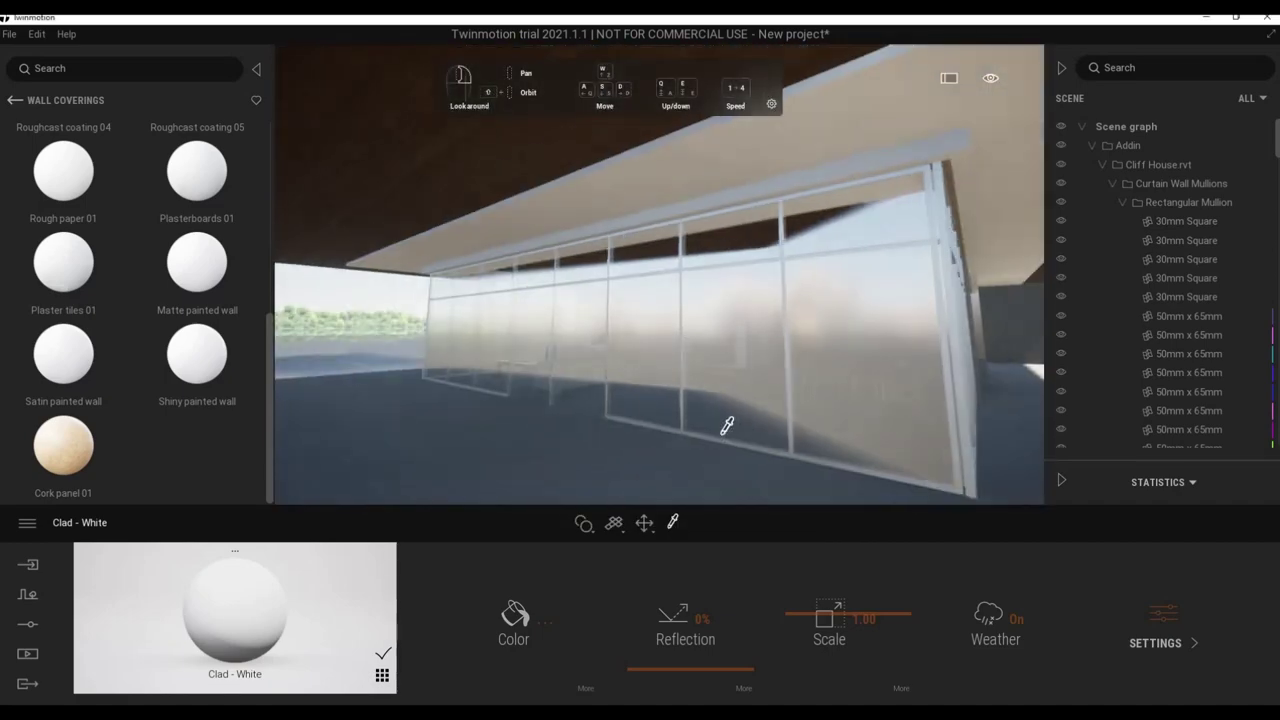
pyautogui.moveTo(726, 423)
pyautogui.mouseDown()
pyautogui.moveTo(689, 418)
pyautogui.moveTo(777, 391)
pyautogui.moveTo(786, 371)
pyautogui.mouseUp()
# Apply Two sided glass from the Glass materials to the curtain wall.
pyautogui.click(126, 216)
pyautogui.moveTo(64, 210)
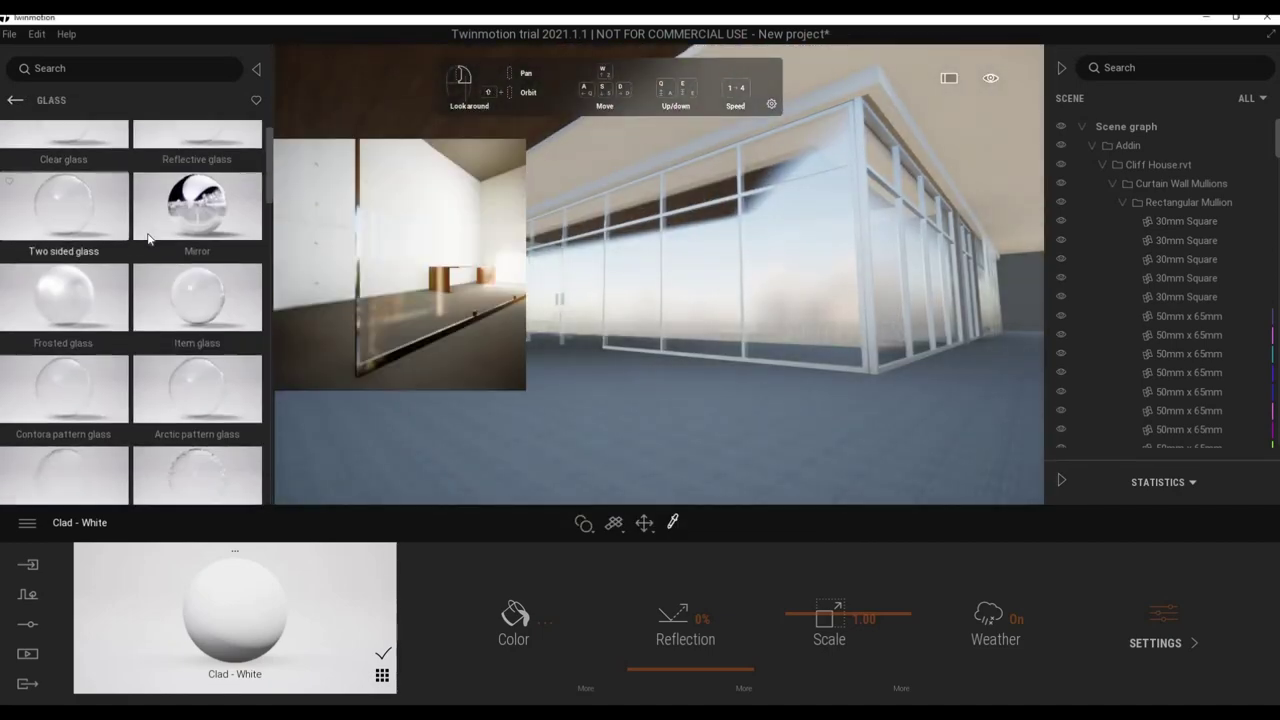
pyautogui.moveTo(714, 292); pyautogui.dragTo(792, 299)
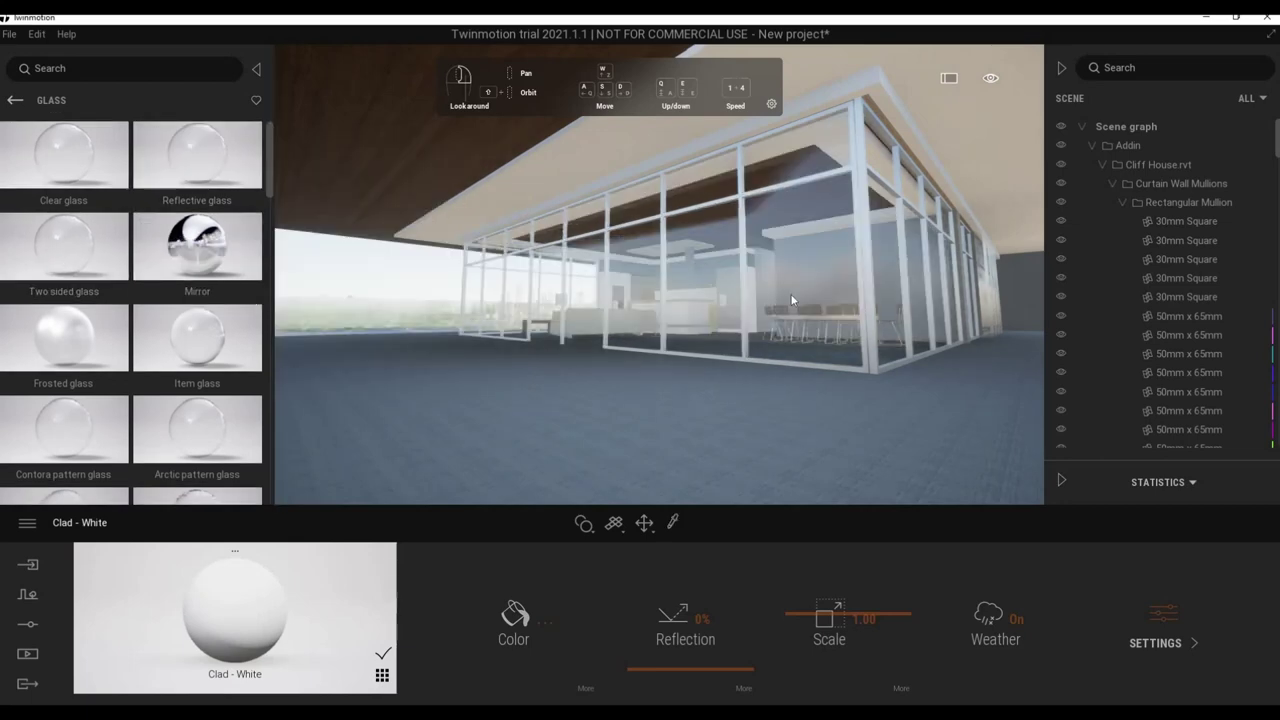
pyautogui.scroll(-5, 762, 327)
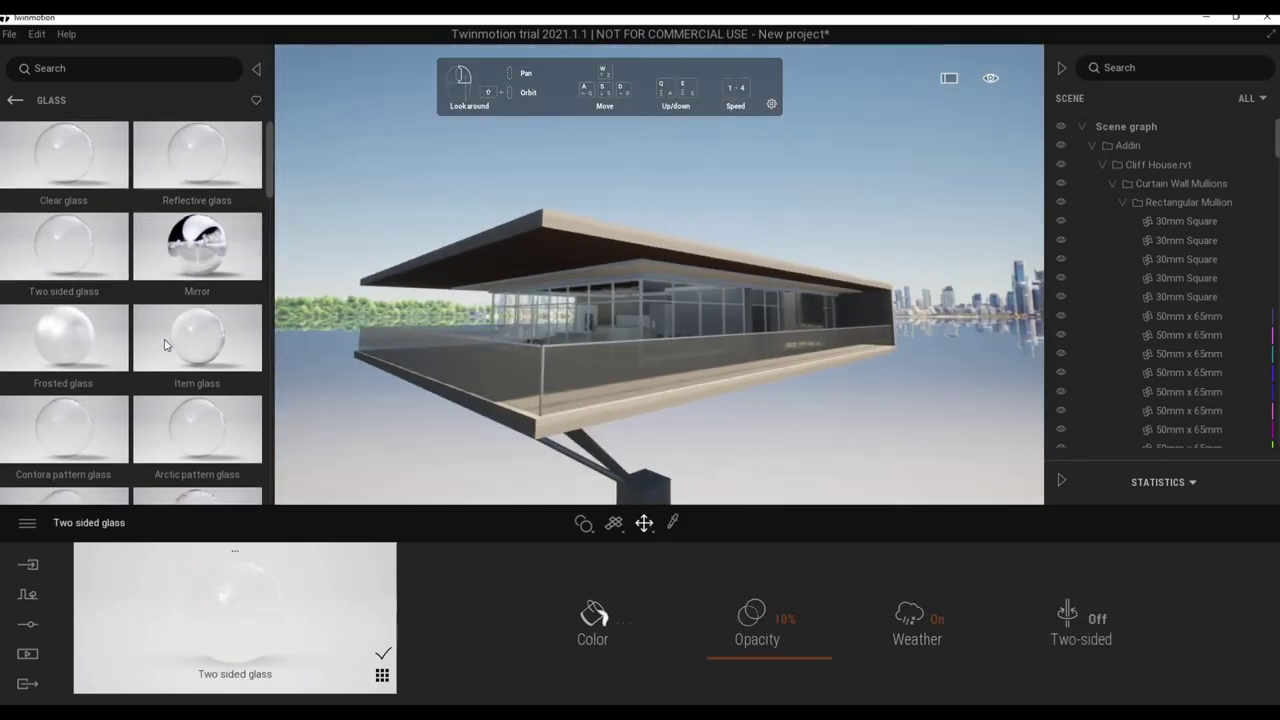
pyautogui.scroll(-1, 161, 374)
pyautogui.scroll(-1, 150, 320)
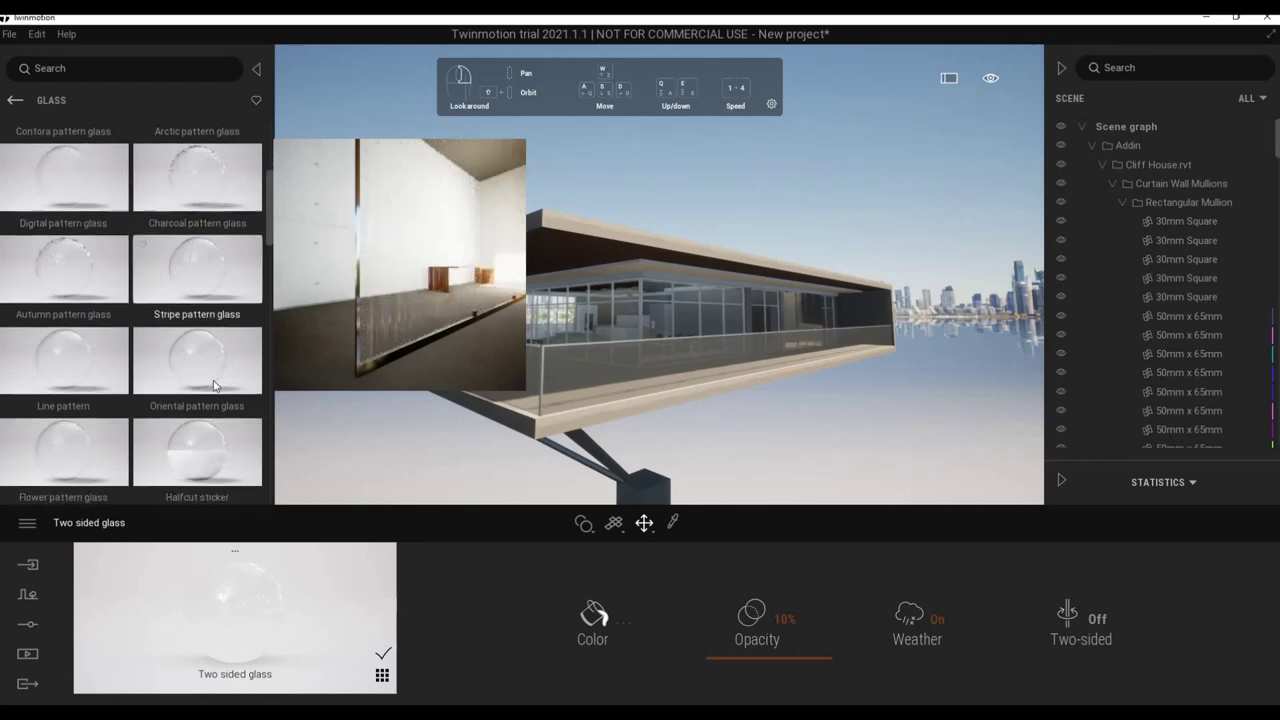
pyautogui.scroll(2, 152, 365)
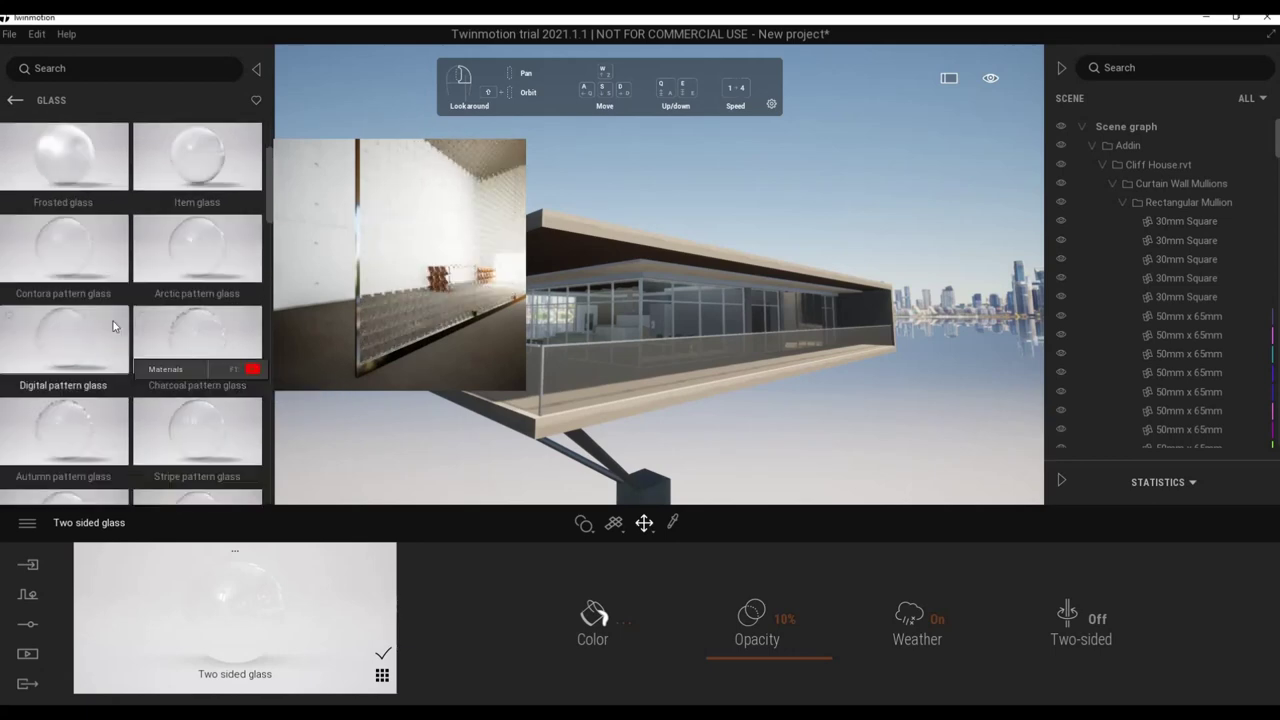
pyautogui.scroll(1, 113, 325)
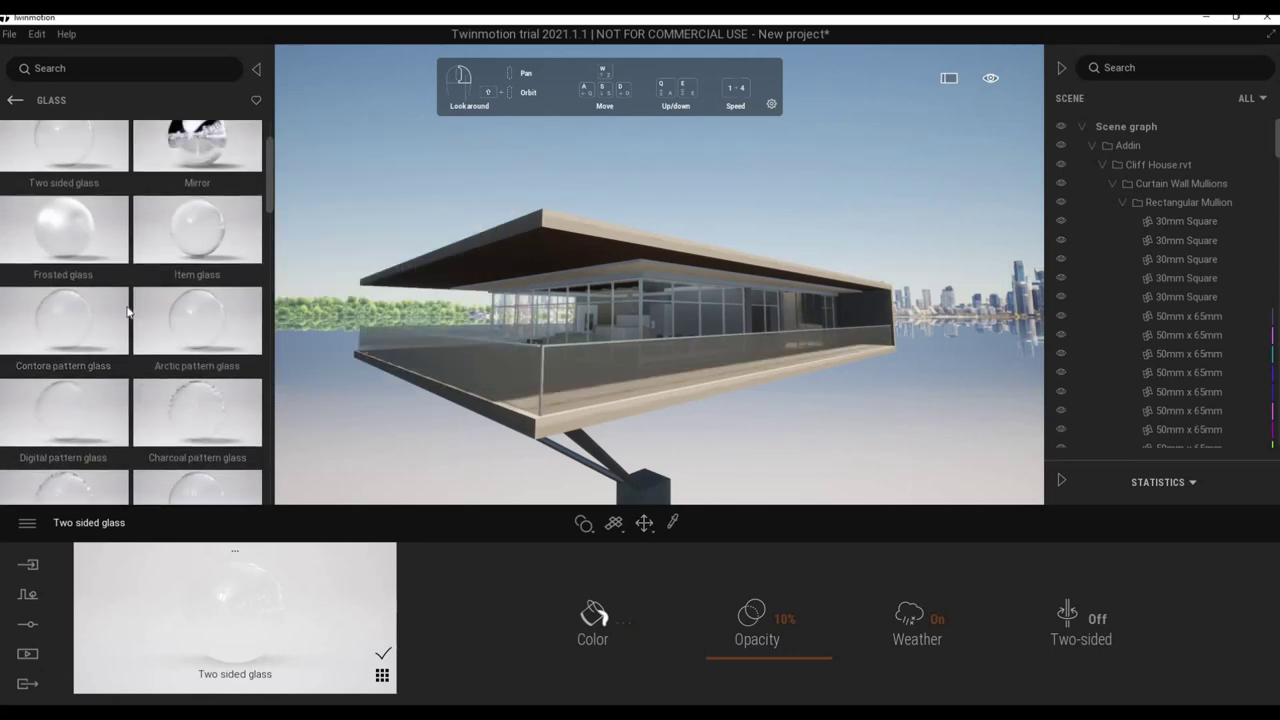
# Glaze the curtain wall with Dark tinted glass at 60% opacity.
pyautogui.scroll(-2, 127, 312)
pyautogui.scroll(-2, 200, 360)
pyautogui.scroll(-2, 94, 423)
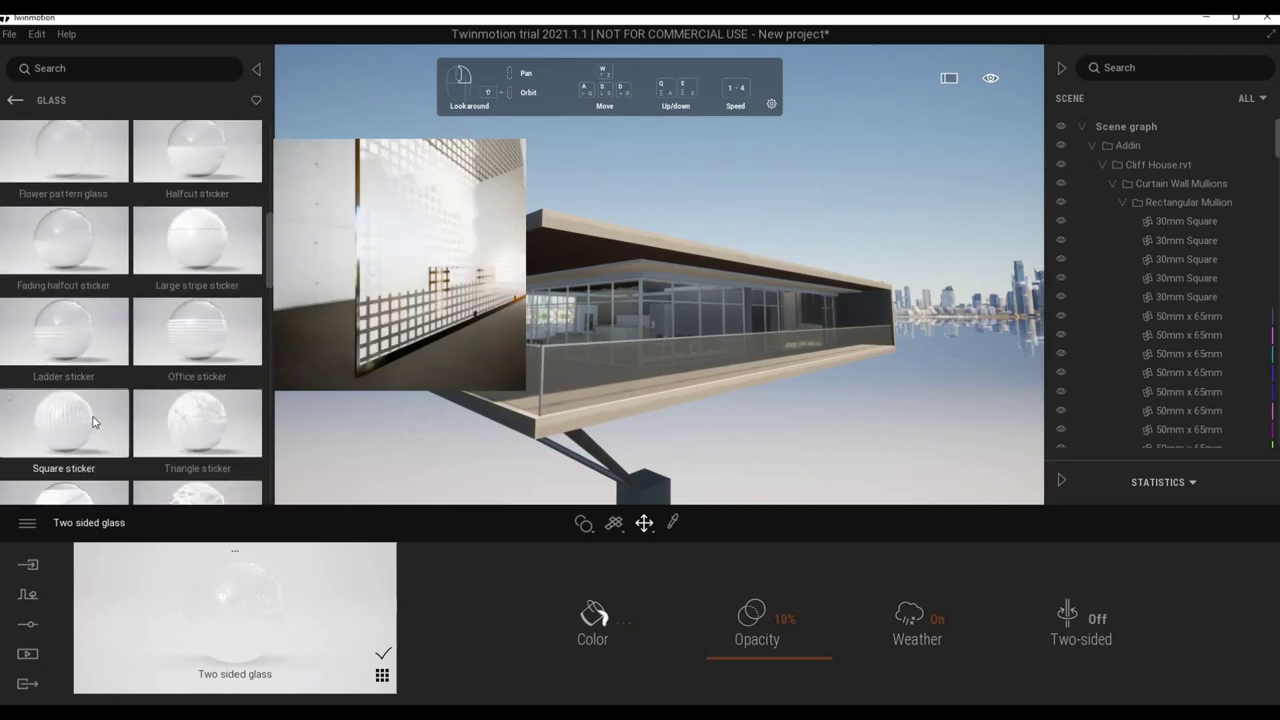
pyautogui.scroll(-3, 94, 418)
pyautogui.scroll(-3, 150, 405)
pyautogui.scroll(-2, 200, 400)
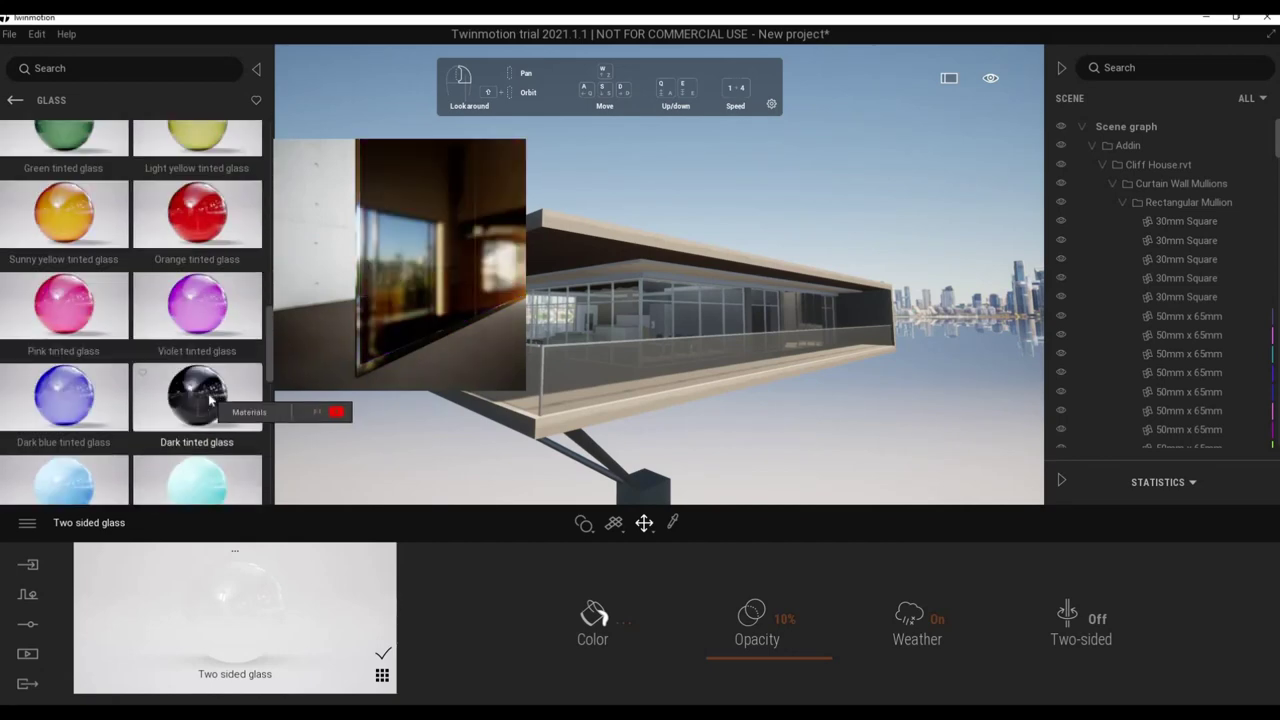
pyautogui.moveTo(205, 378); pyautogui.dragTo(591, 377)
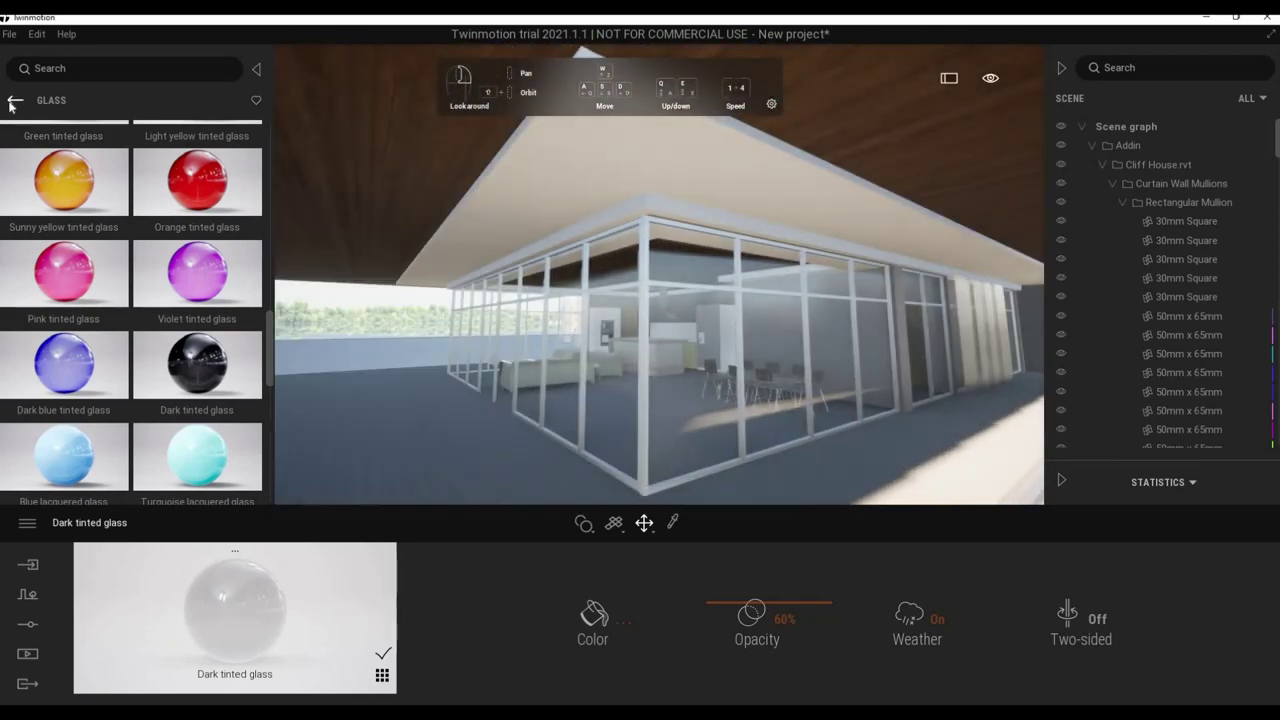
pyautogui.click(15, 100)
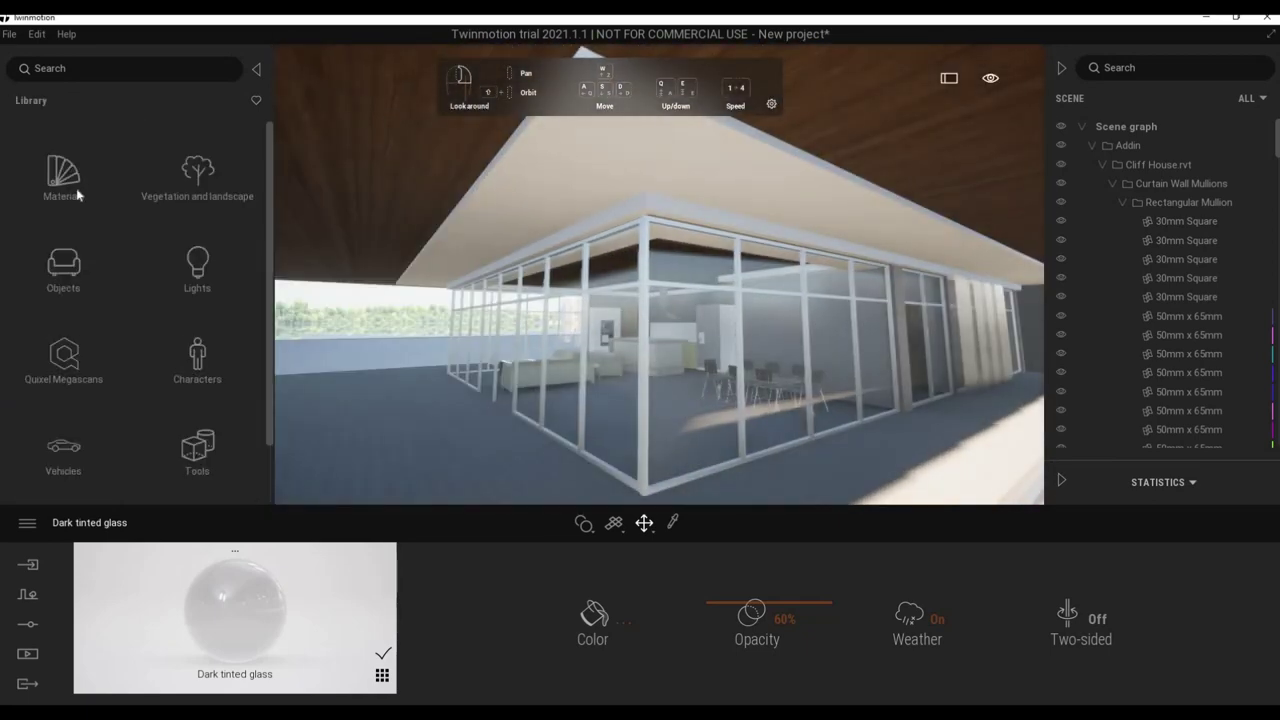
# Apply Chrome to the window mullions and tint it dark grey #424242.
pyautogui.click(197, 175)
pyautogui.moveTo(197, 337)
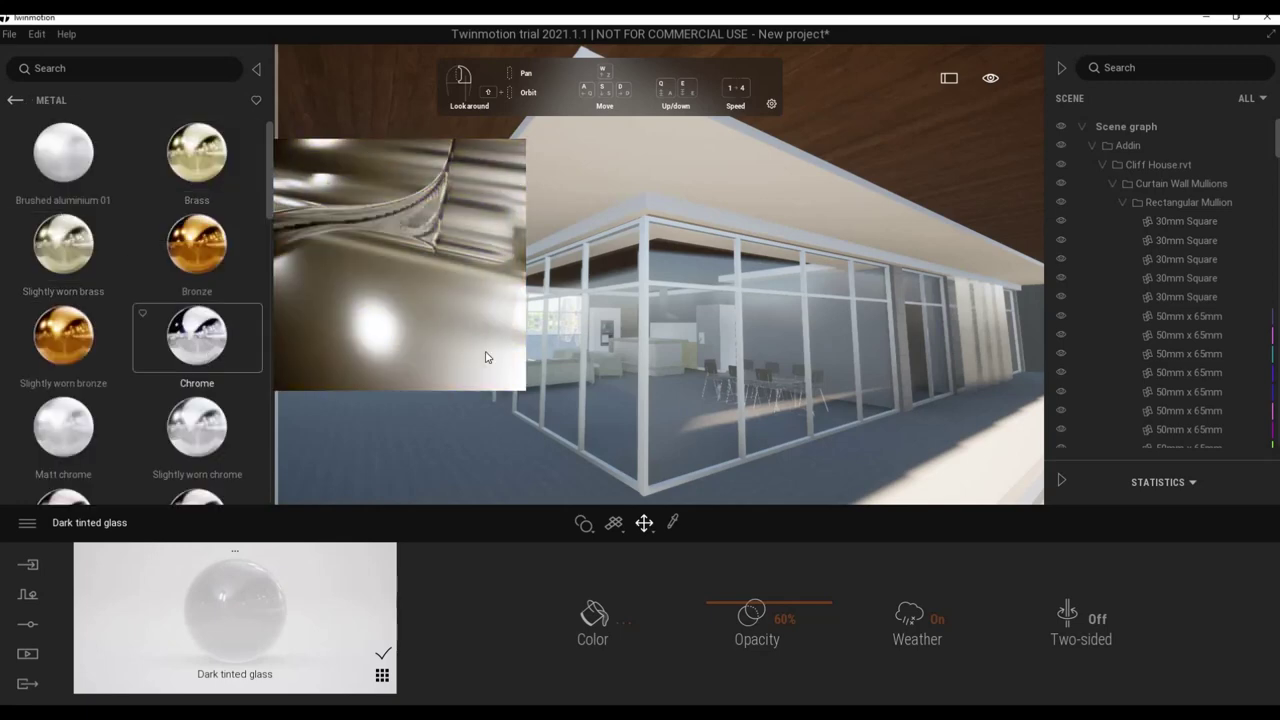
pyautogui.moveTo(486, 357); pyautogui.dragTo(642, 305)
pyautogui.click(514, 620)
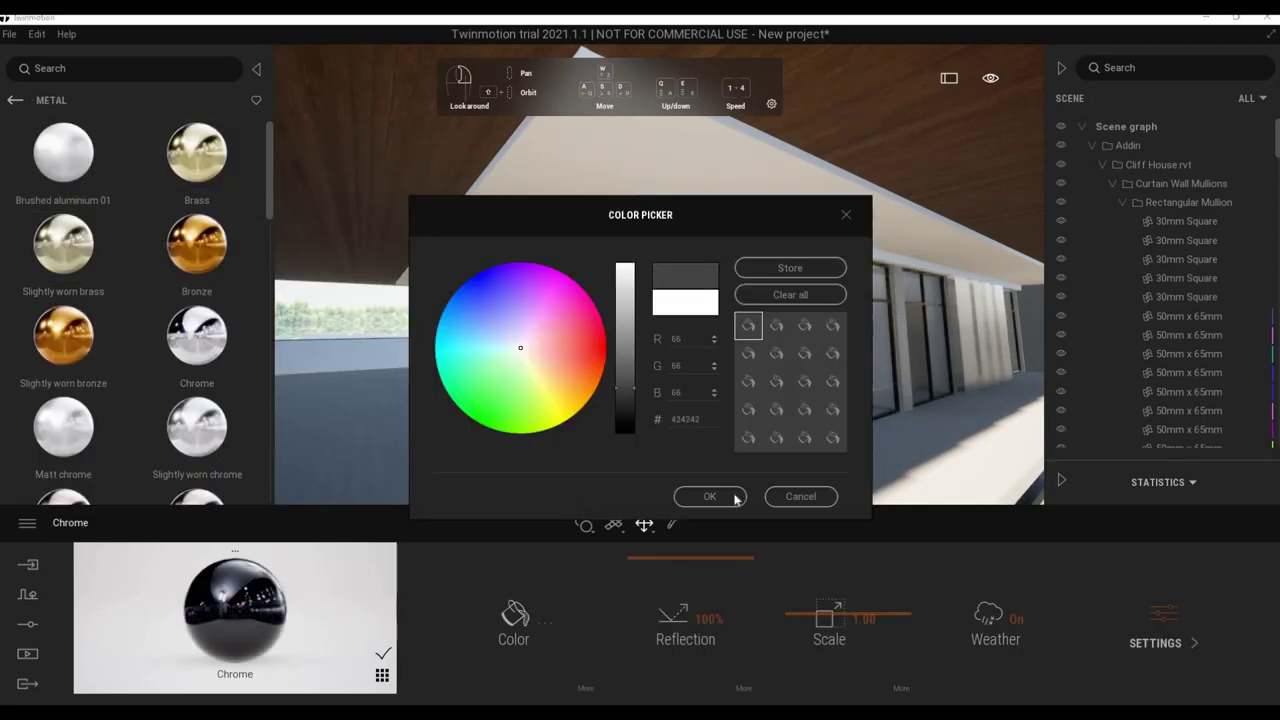
pyautogui.click(736, 497)
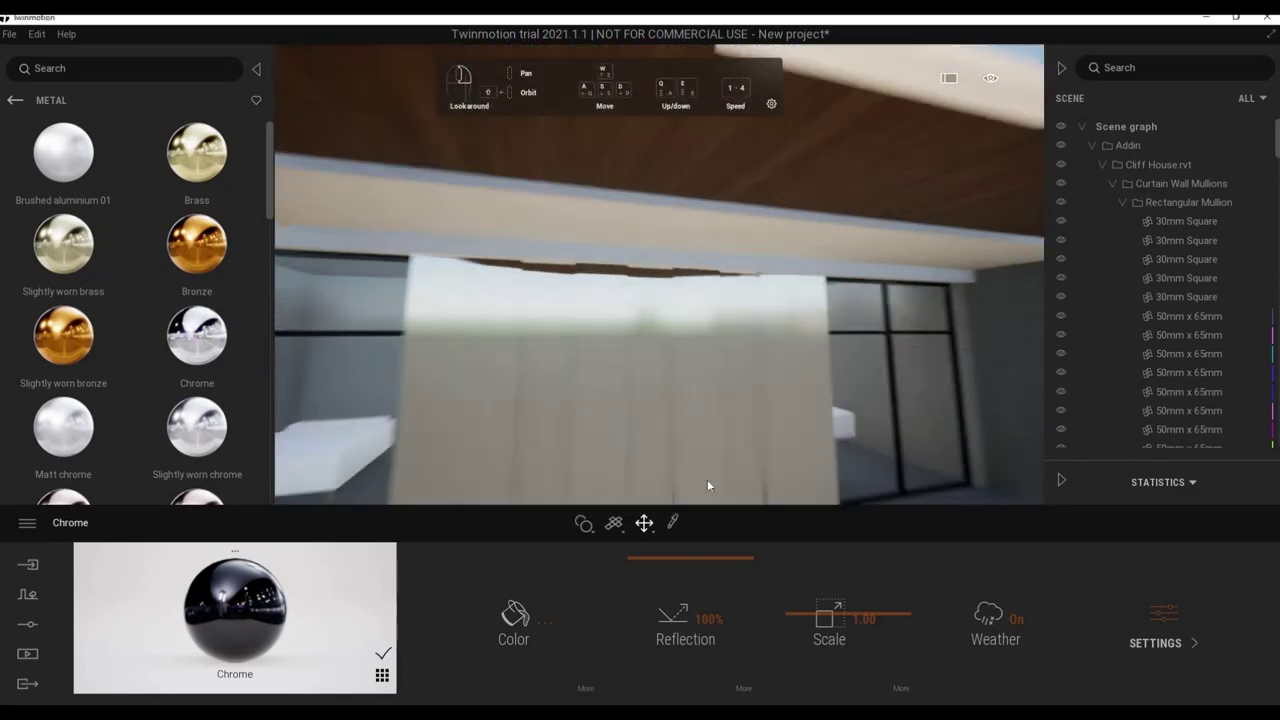
pyautogui.moveTo(707, 485); pyautogui.dragTo(958, 512, button='right')
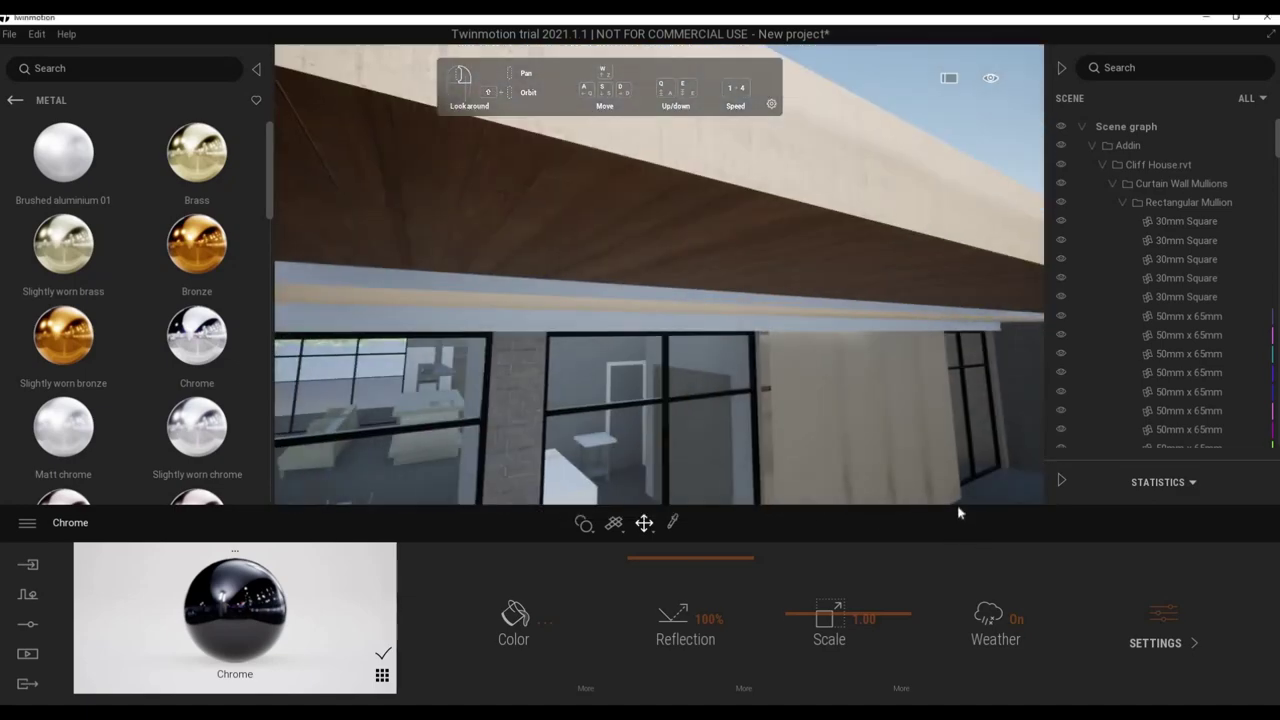
pyautogui.moveTo(958, 512); pyautogui.dragTo(849, 366)
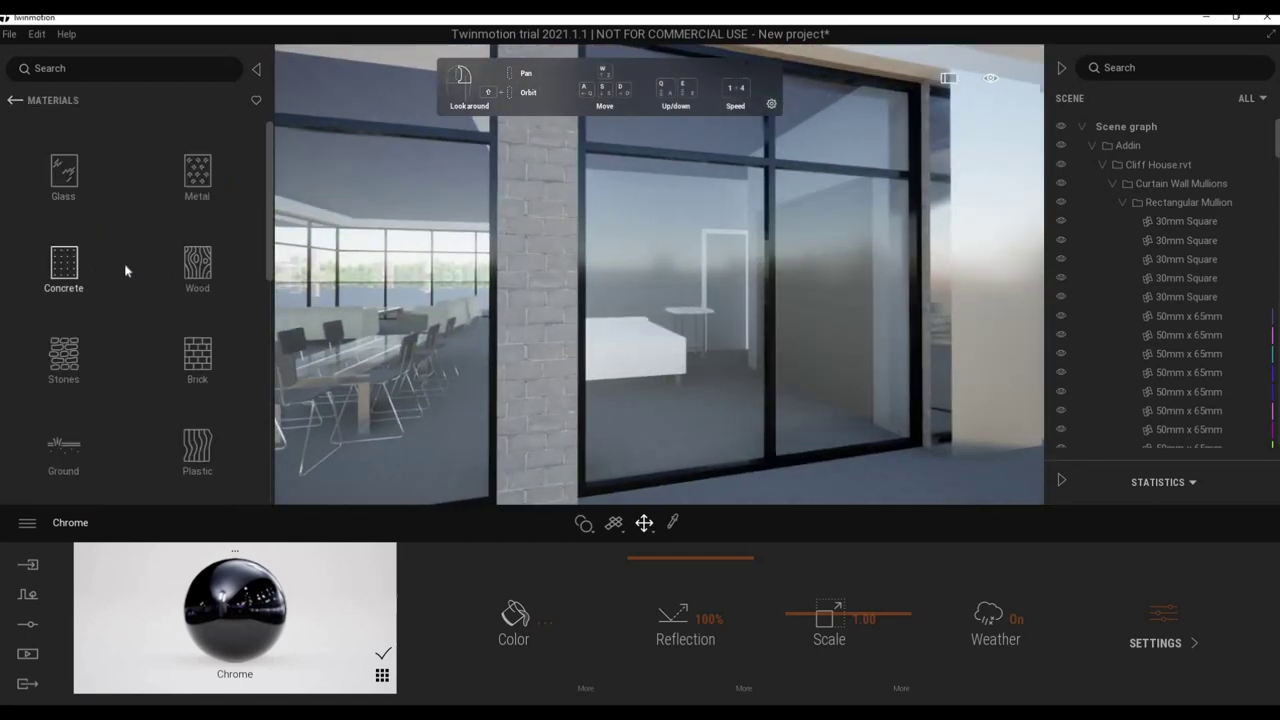
# Replace the brick column with Poured concrete 05 at a texture scale of 2.26.
pyautogui.click(122, 272)
pyautogui.scroll(-2, 90, 390)
pyautogui.scroll(-2, 120, 370)
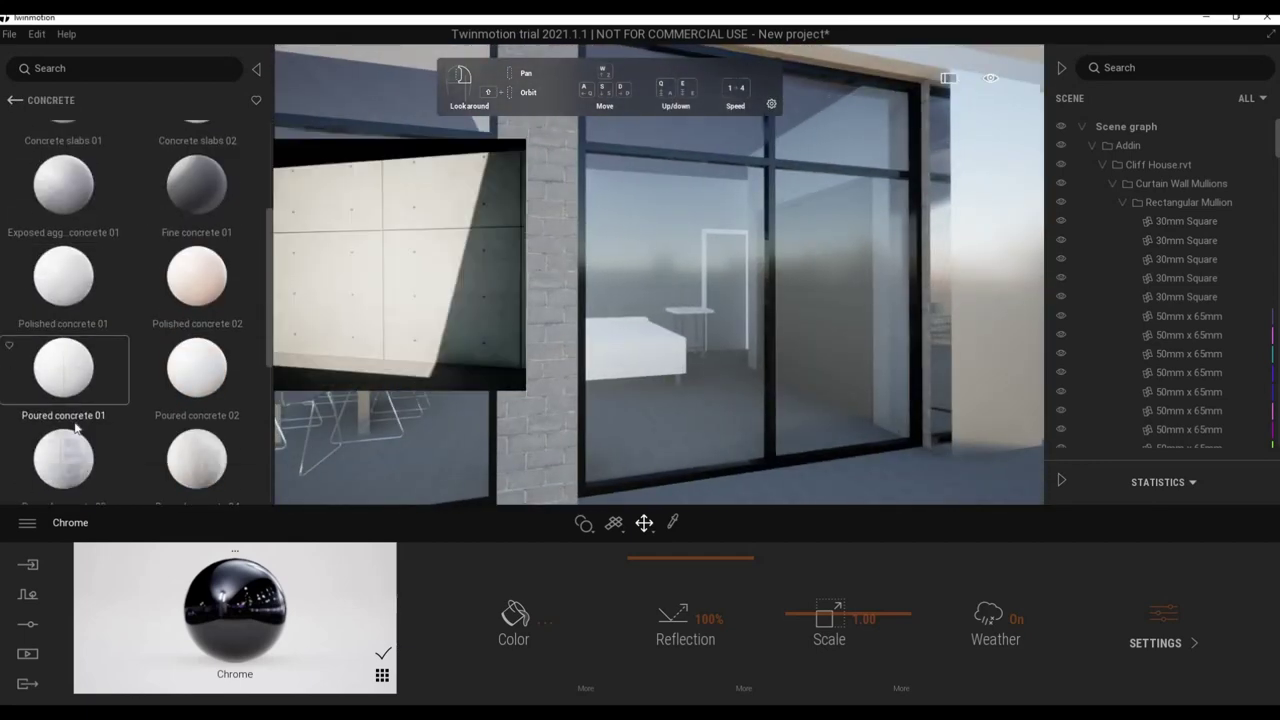
pyautogui.scroll(-1, 150, 350)
pyautogui.scroll(-1, 187, 327)
pyautogui.scroll(3, 78, 220)
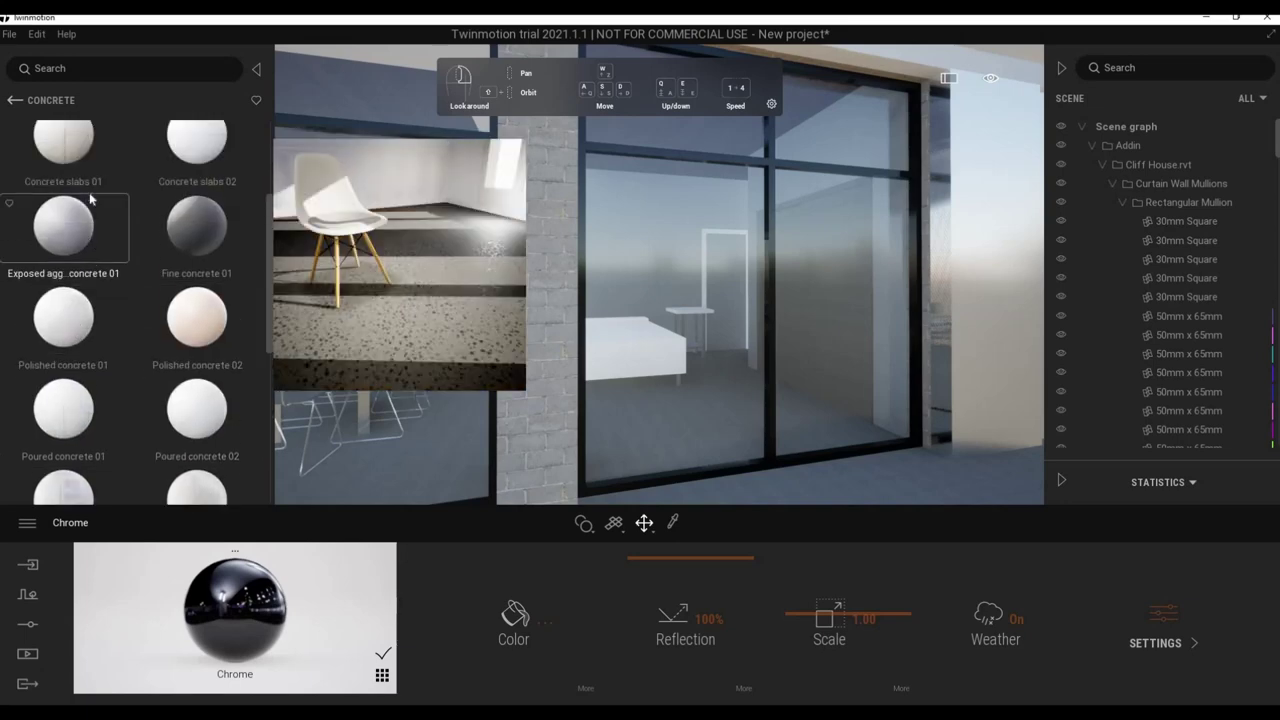
pyautogui.scroll(3, 80, 195)
pyautogui.scroll(-3, 130, 350)
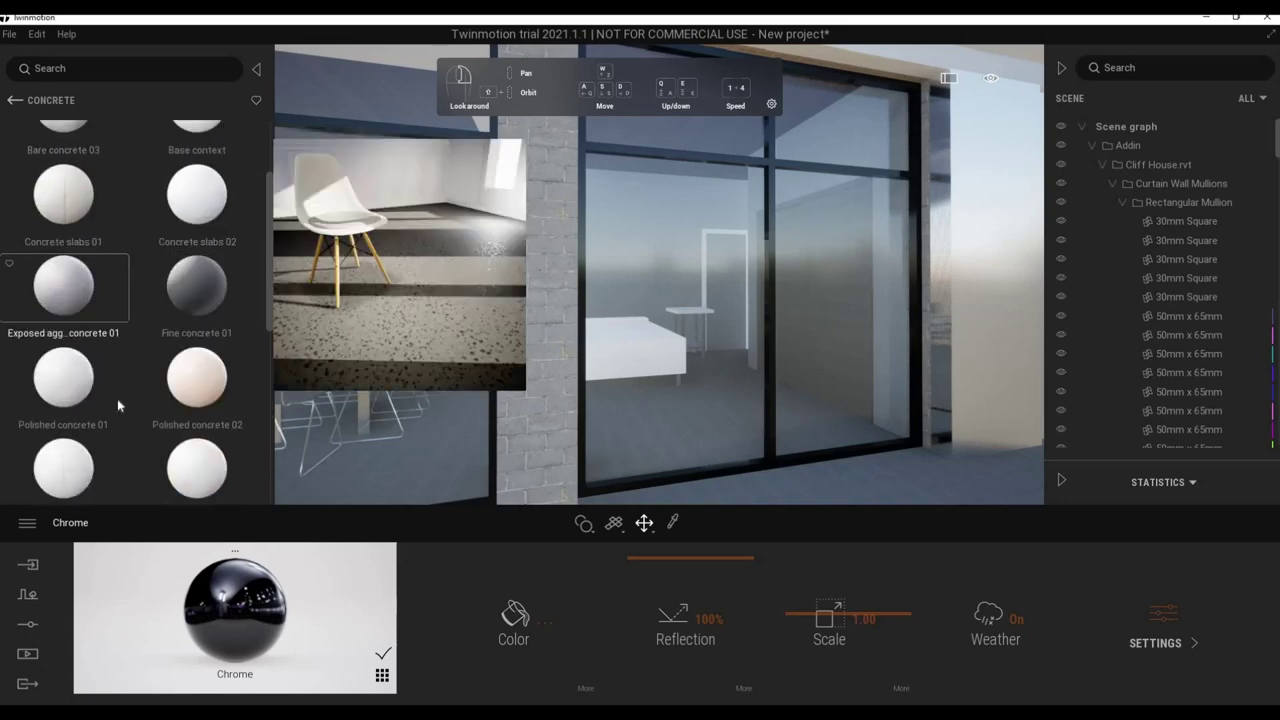
pyautogui.scroll(-2, 114, 405)
pyautogui.scroll(-2, 80, 418)
pyautogui.scroll(-2, 55, 428)
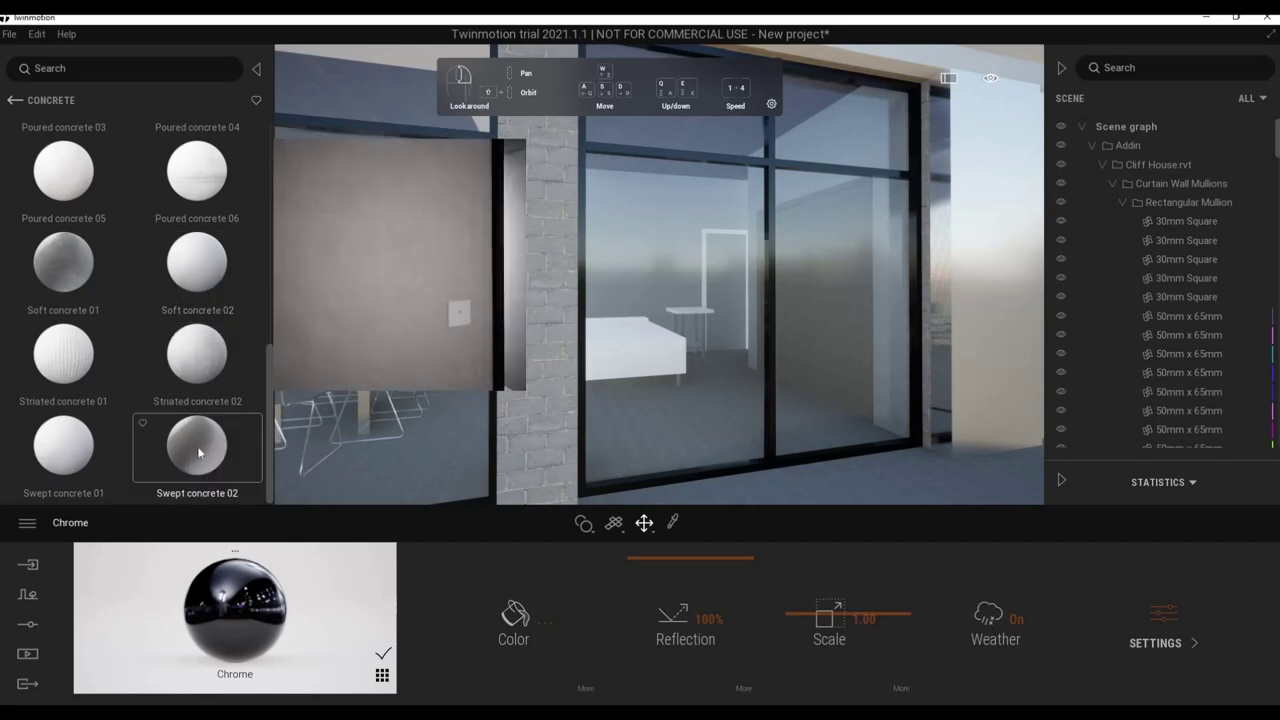
pyautogui.scroll(2, 120, 300)
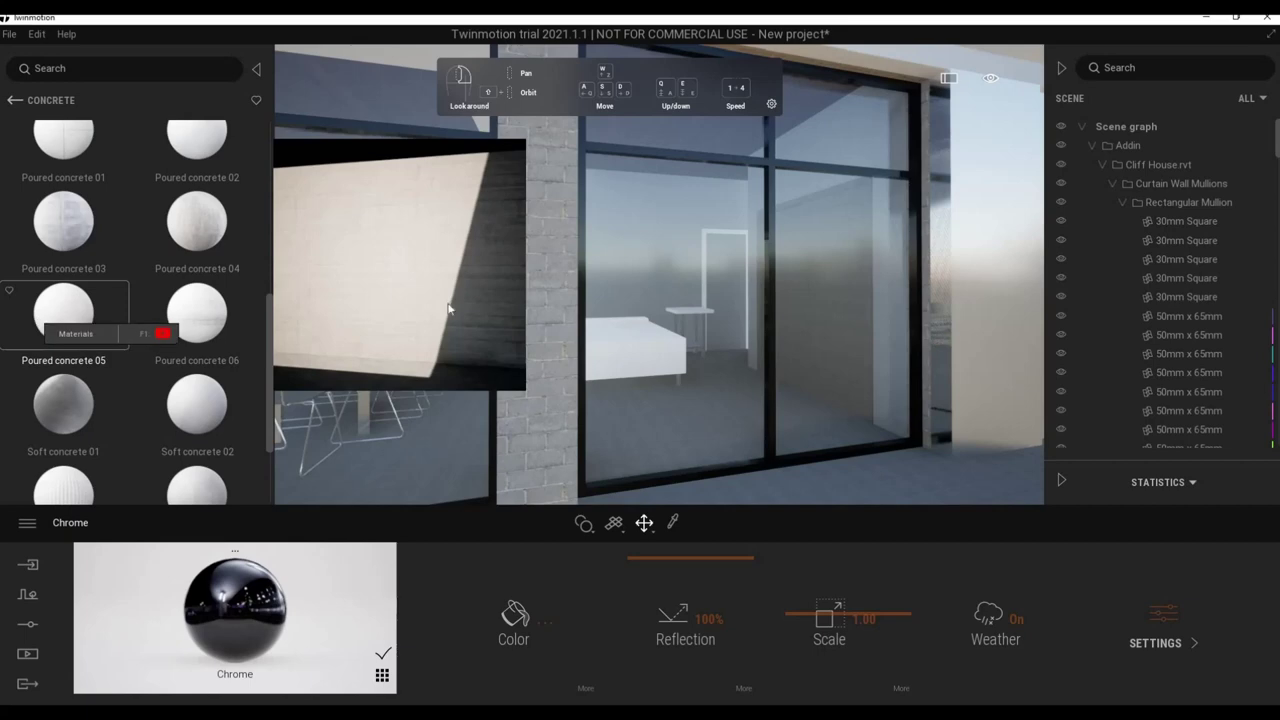
pyautogui.moveTo(448, 309); pyautogui.dragTo(526, 295)
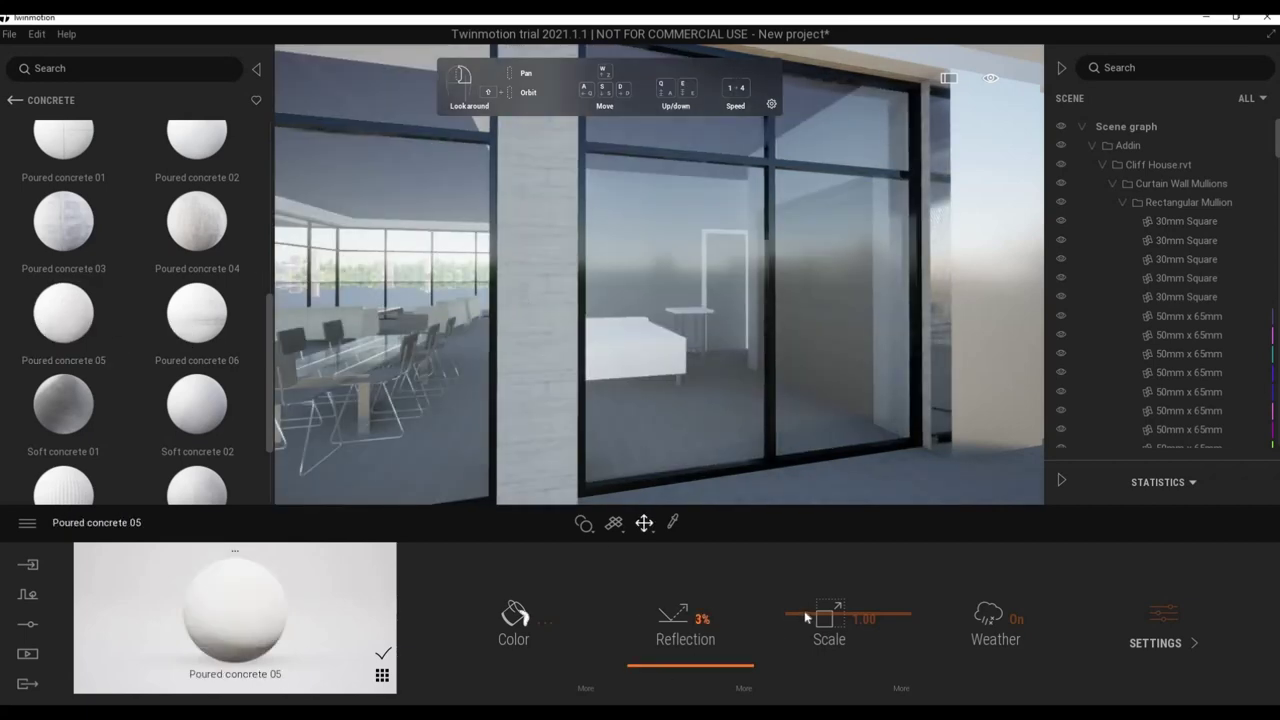
pyautogui.moveTo(731, 459); pyautogui.dragTo(760, 412)
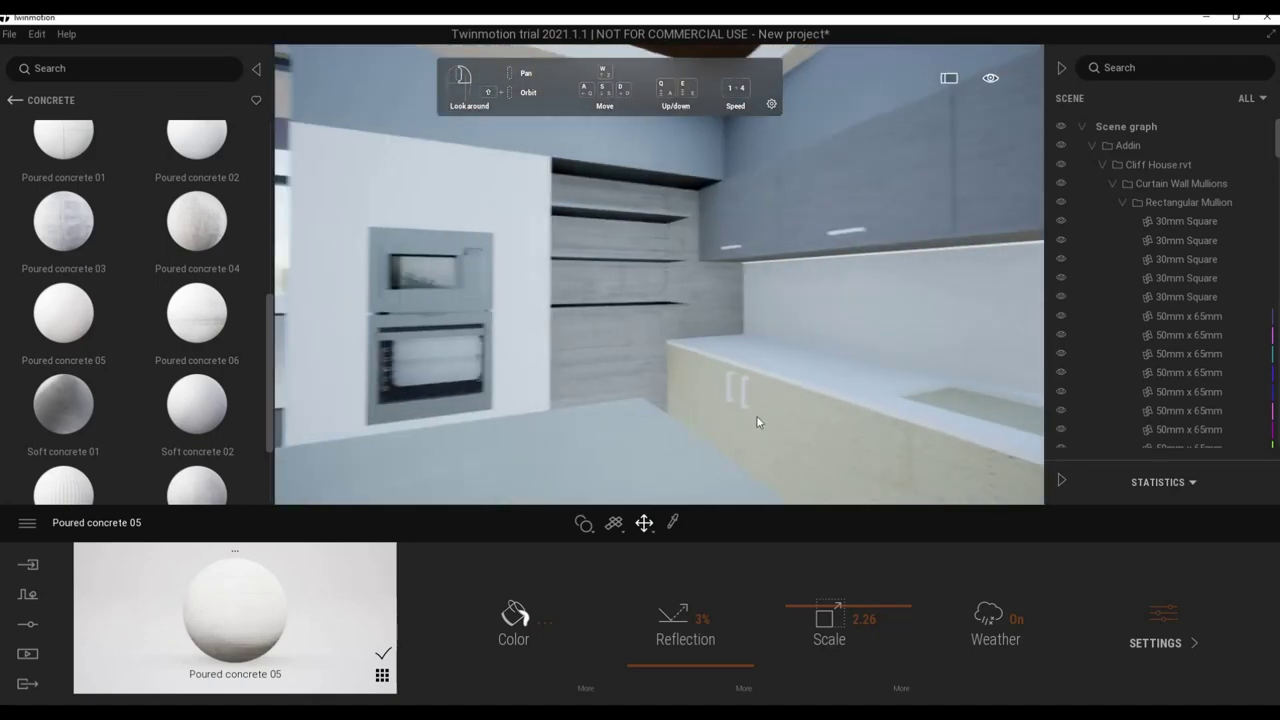
pyautogui.moveTo(756, 424)
pyautogui.mouseDown()
pyautogui.moveTo(720, 369)
pyautogui.moveTo(788, 333)
pyautogui.moveTo(780, 300)
pyautogui.mouseUp()
# Clad the facade wall panels in Redcedar 01 A wood, pattern scale 7.90.
pyautogui.click(13, 101)
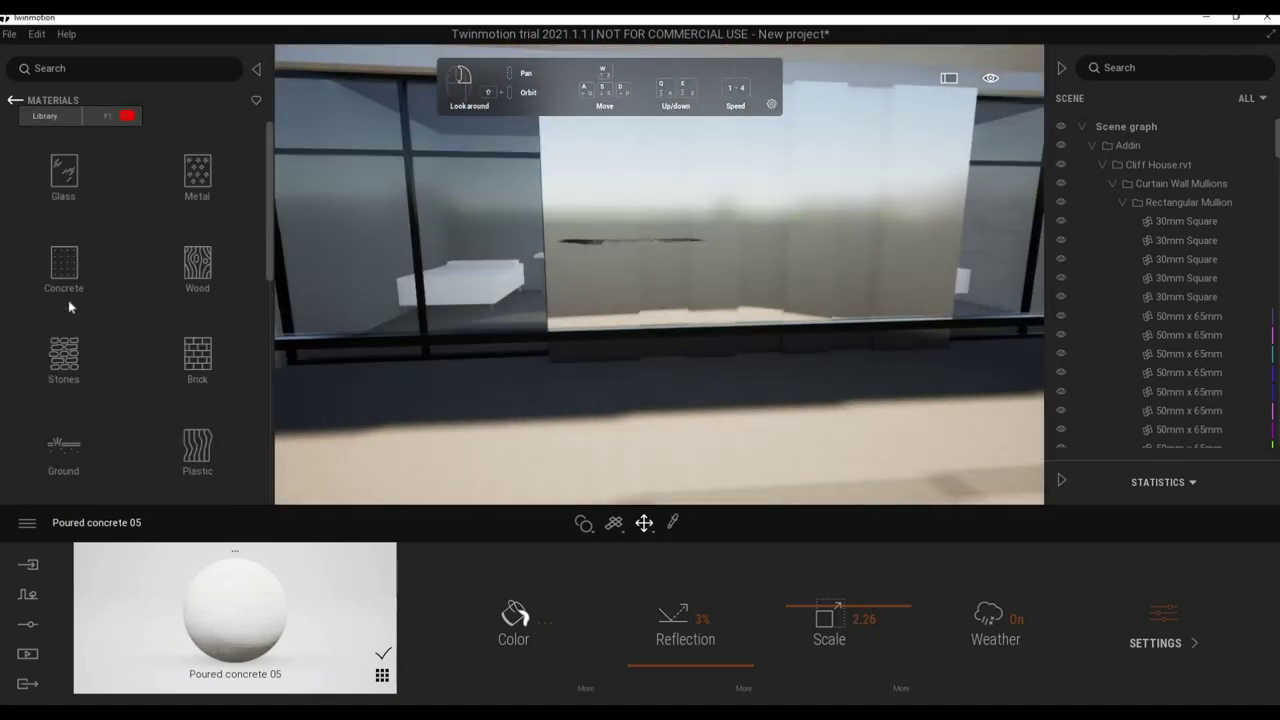
pyautogui.click(200, 265)
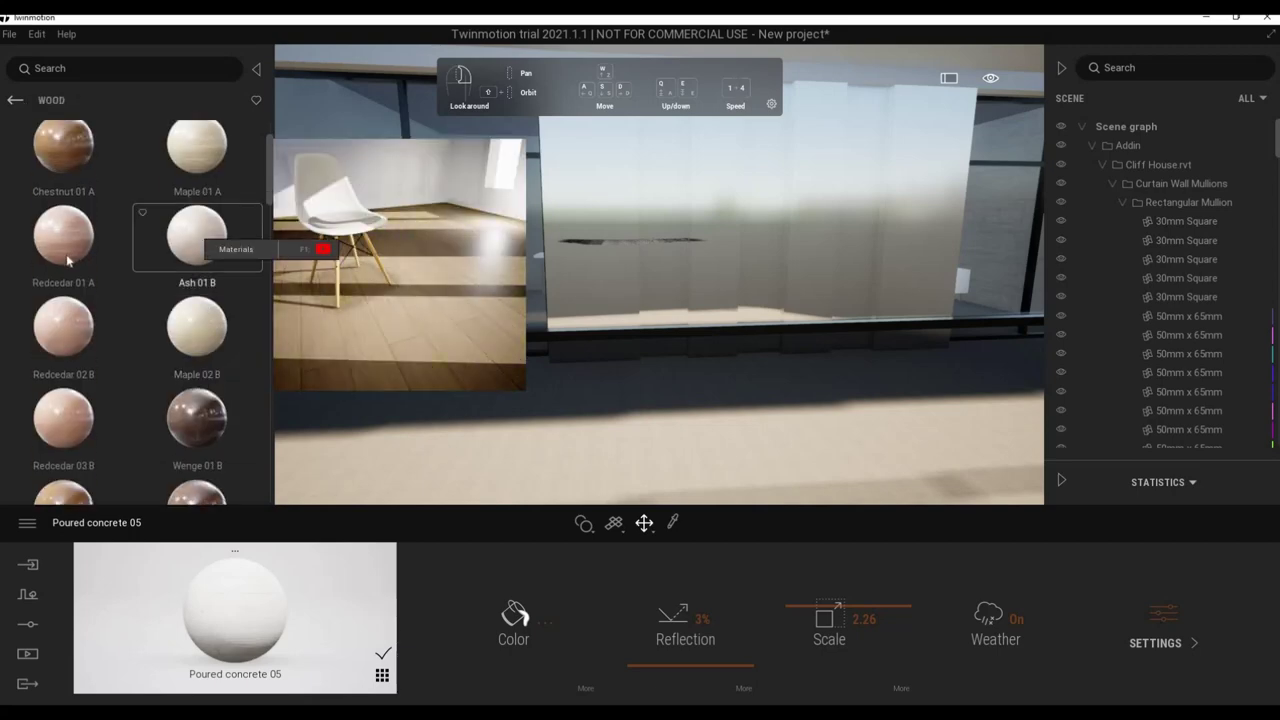
pyautogui.moveTo(67, 258); pyautogui.dragTo(610, 250)
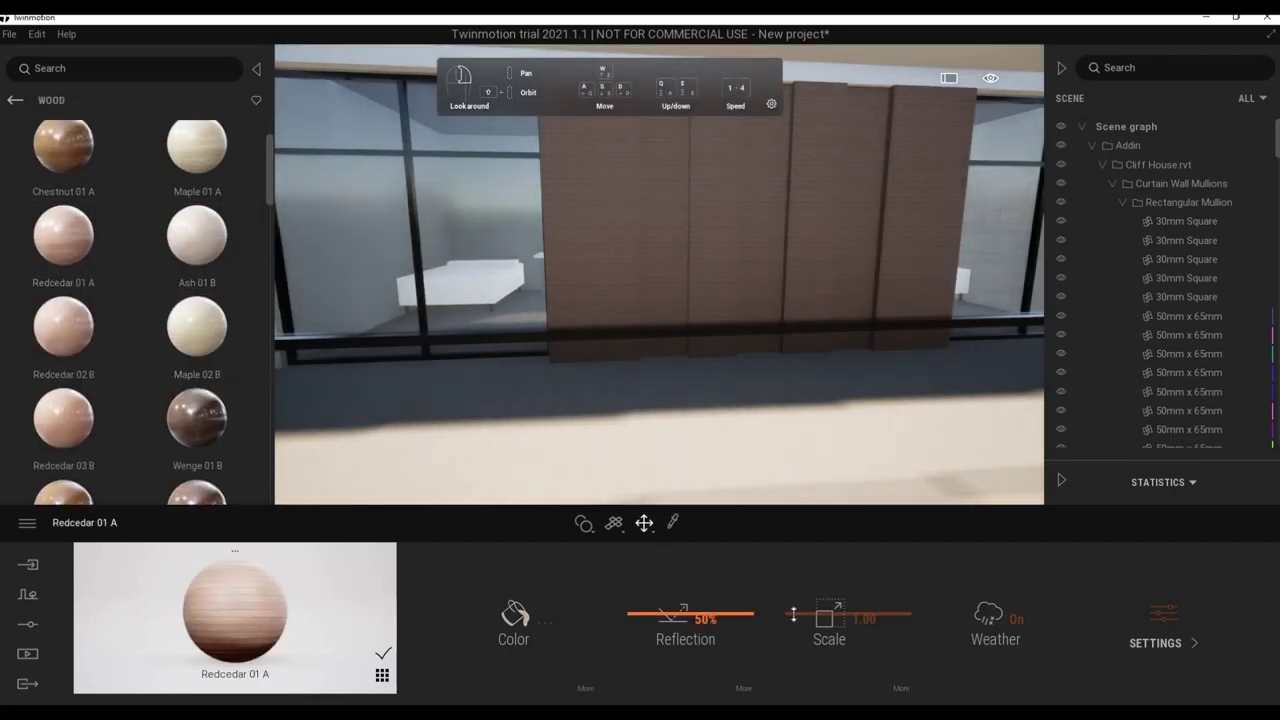
pyautogui.moveTo(799, 588); pyautogui.dragTo(812, 586)
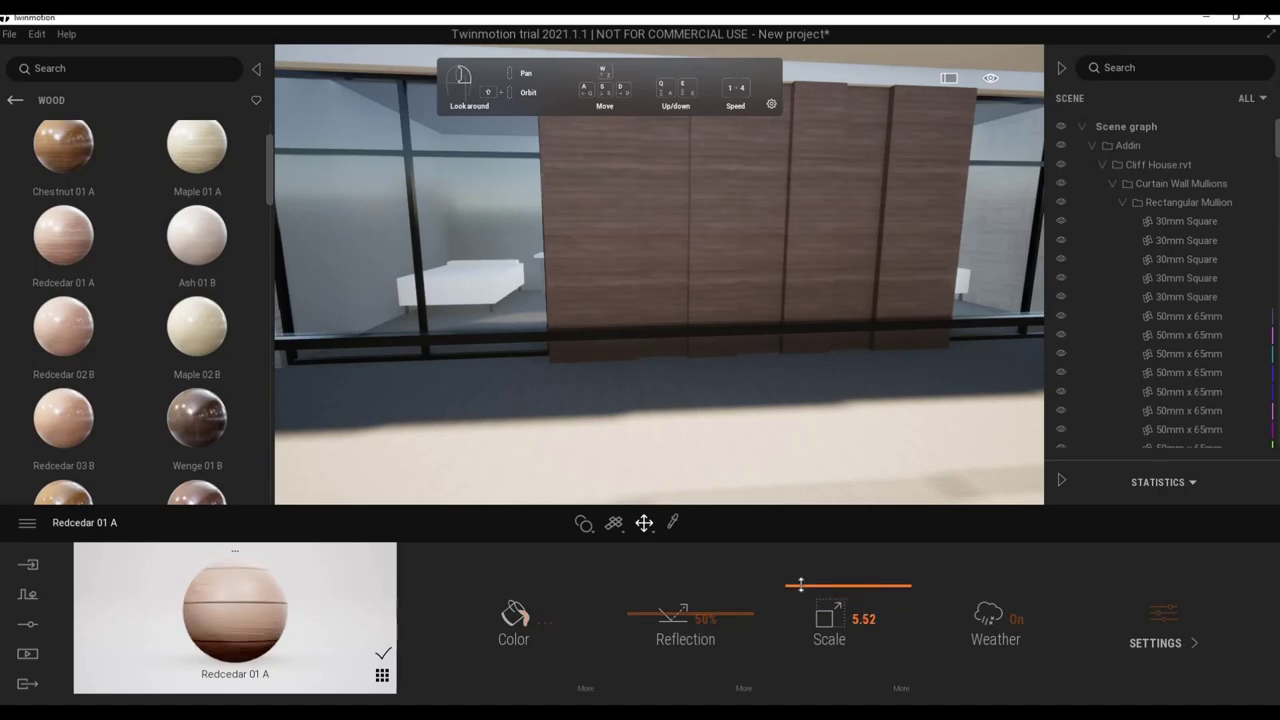
pyautogui.moveTo(700, 420)
pyautogui.mouseDown(button='right')
pyautogui.moveTo(766, 406)
pyautogui.moveTo(853, 336)
pyautogui.moveTo(729, 337)
pyautogui.mouseUp(button='right')
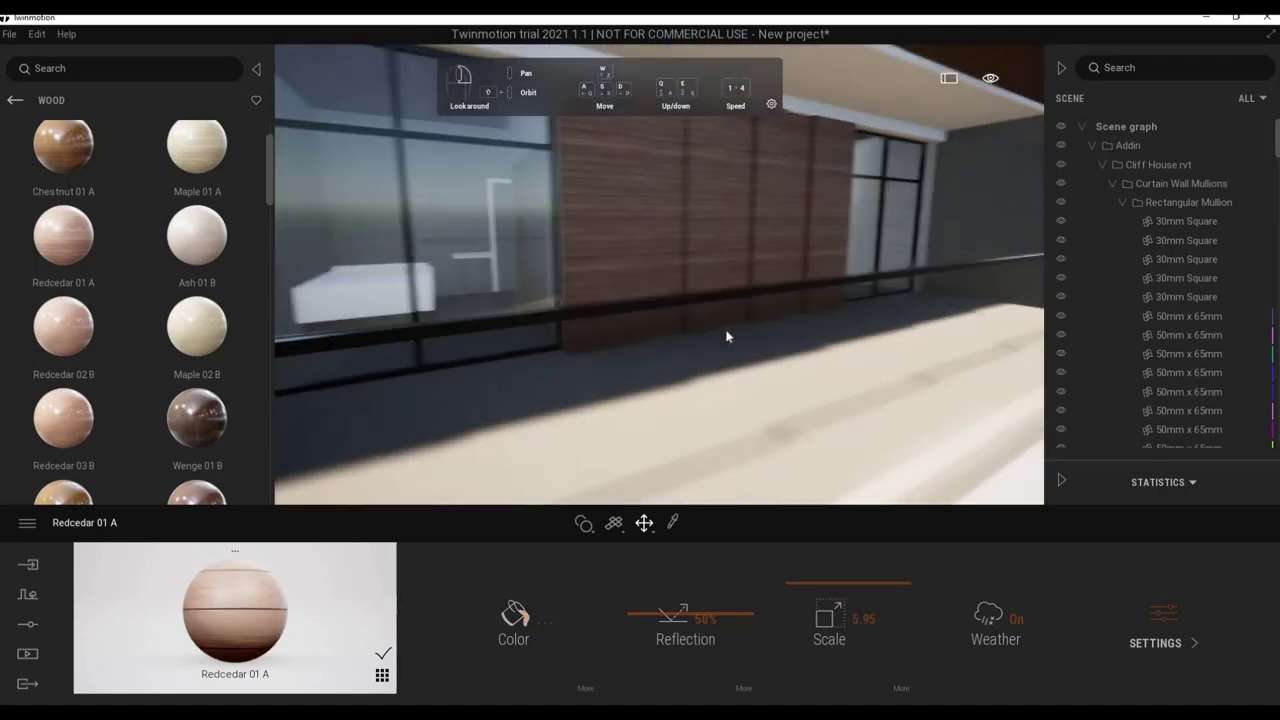
pyautogui.moveTo(826, 584); pyautogui.dragTo(842, 582)
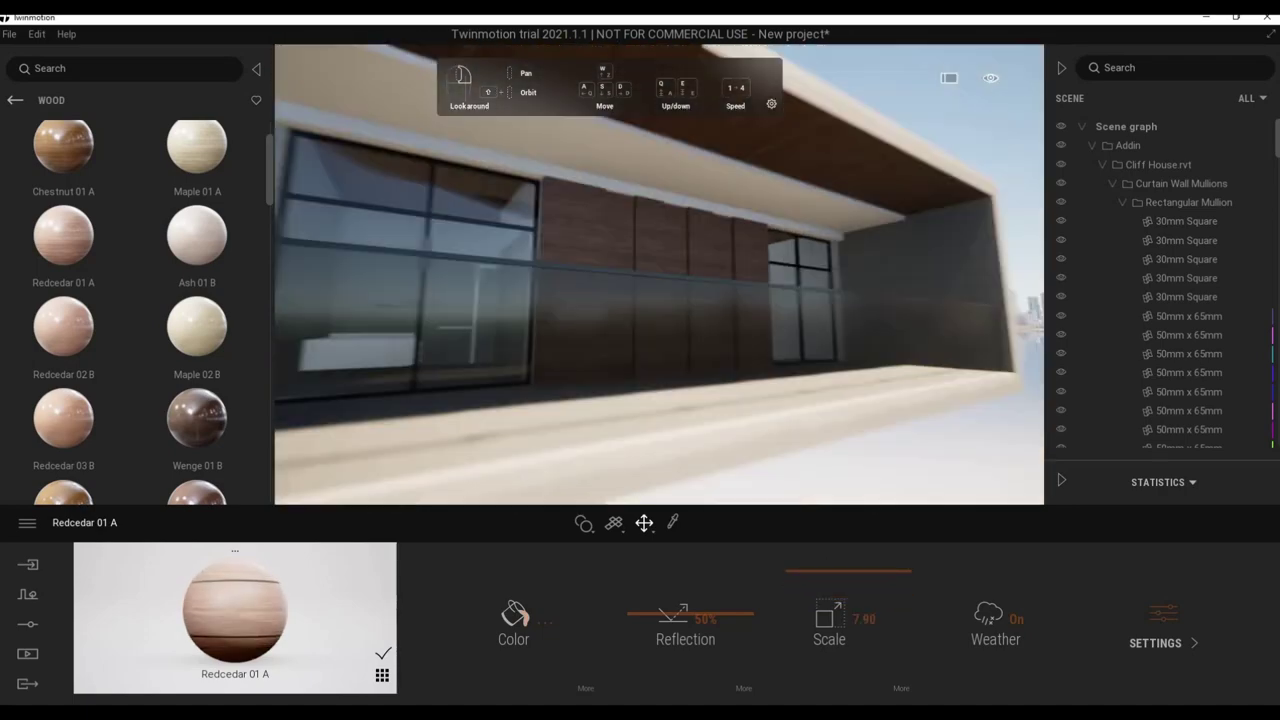
pyautogui.scroll(-1, 80, 375)
pyautogui.scroll(-2, 79, 432)
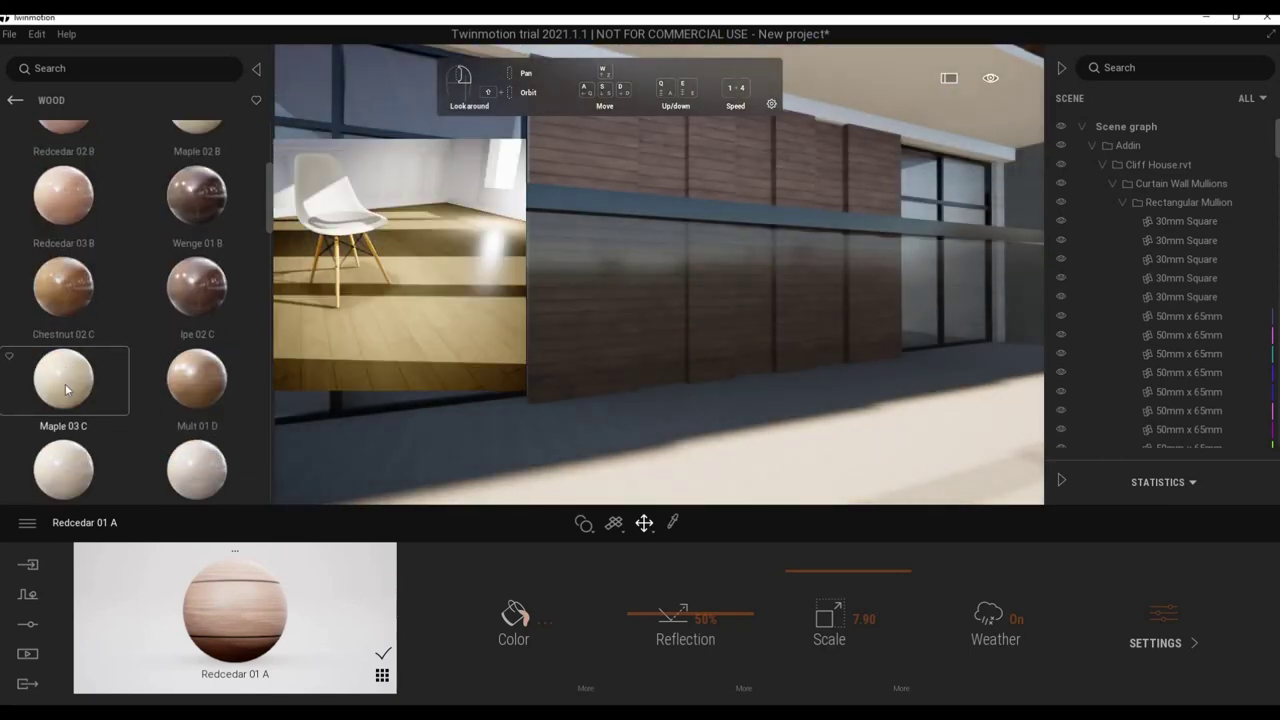
# Browse the material library to Quixel Megascans > Wood > Veneer.
pyautogui.click(15, 100)
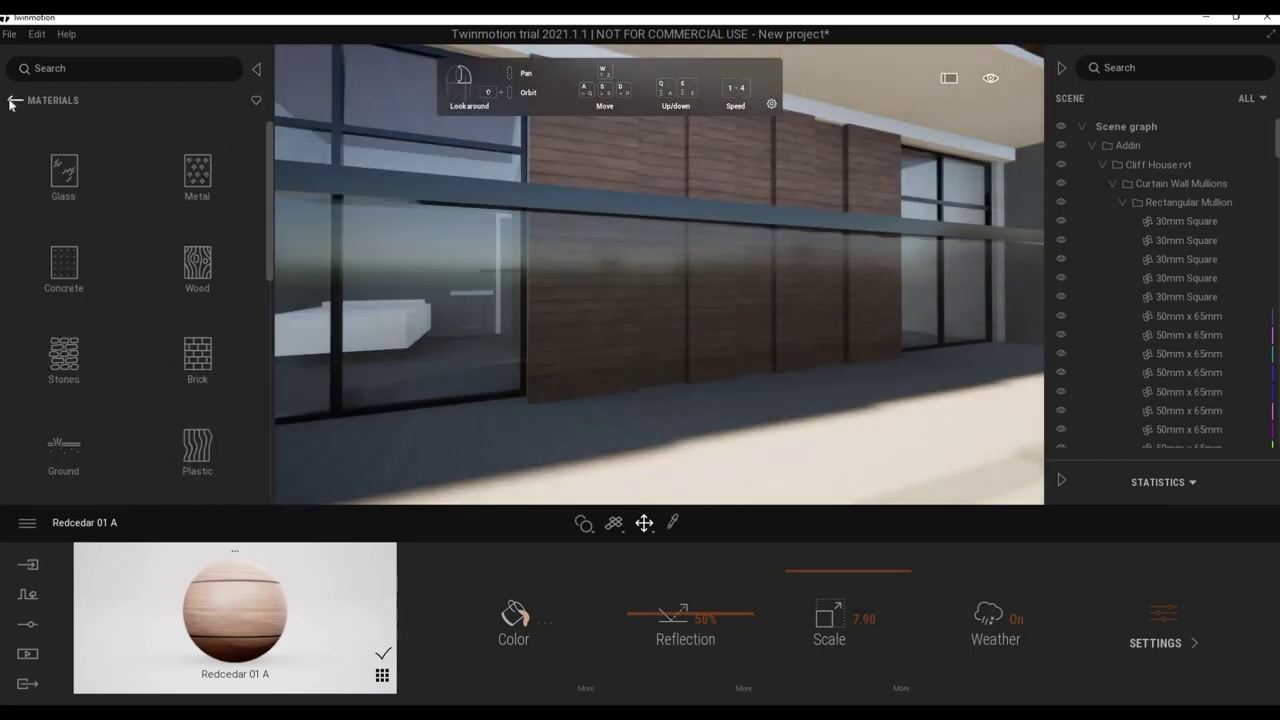
pyautogui.click(15, 100)
pyautogui.click(175, 197)
pyautogui.click(204, 185)
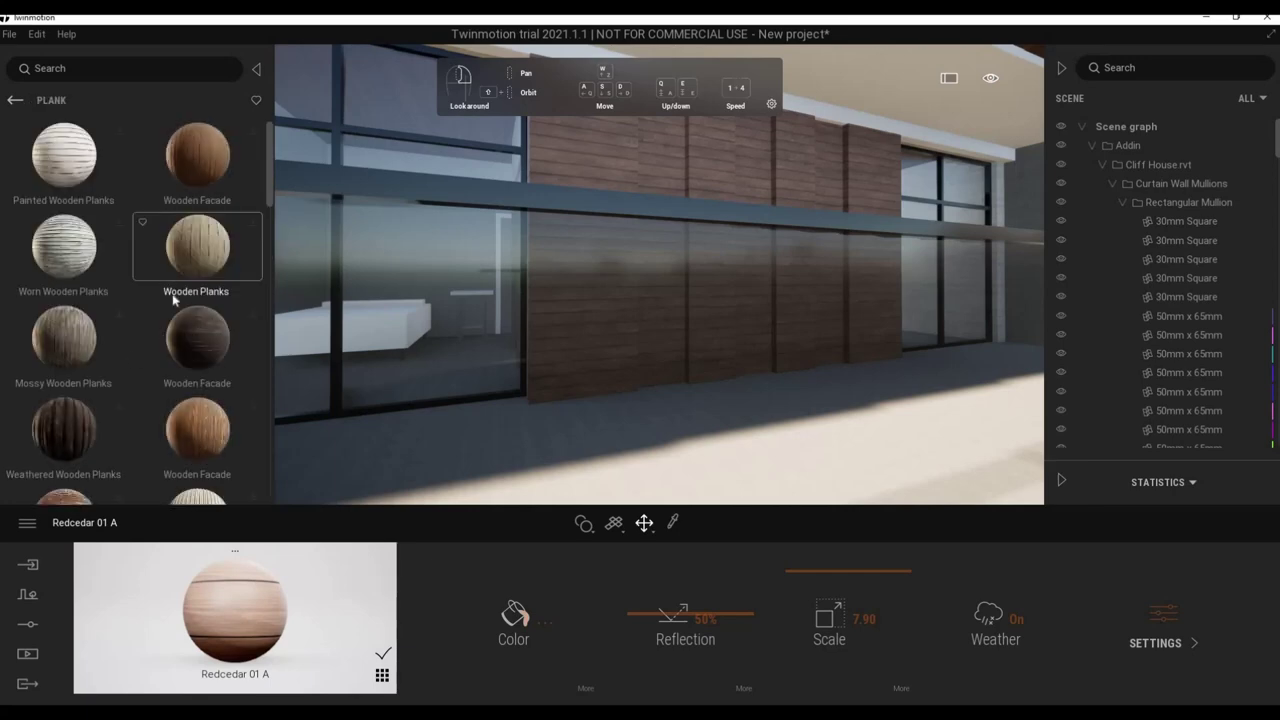
pyautogui.scroll(-2, 175, 300)
pyautogui.click(15, 100)
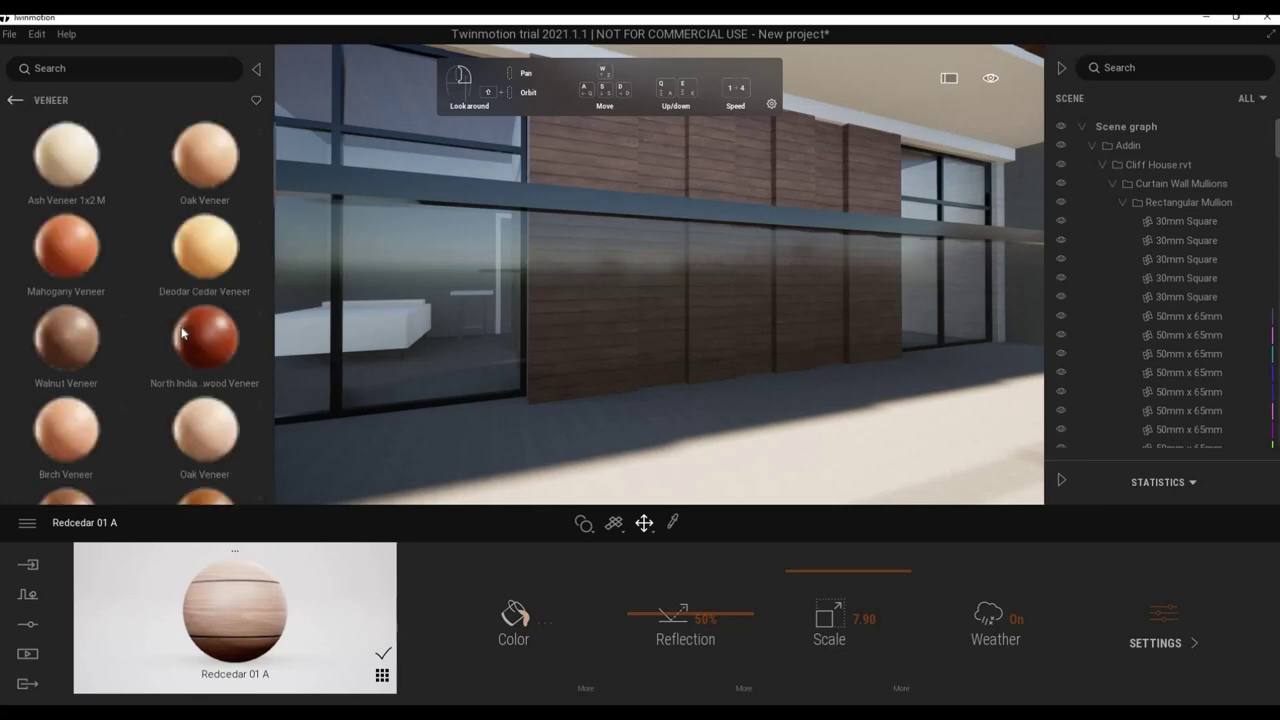
pyautogui.scroll(-1, 171, 222)
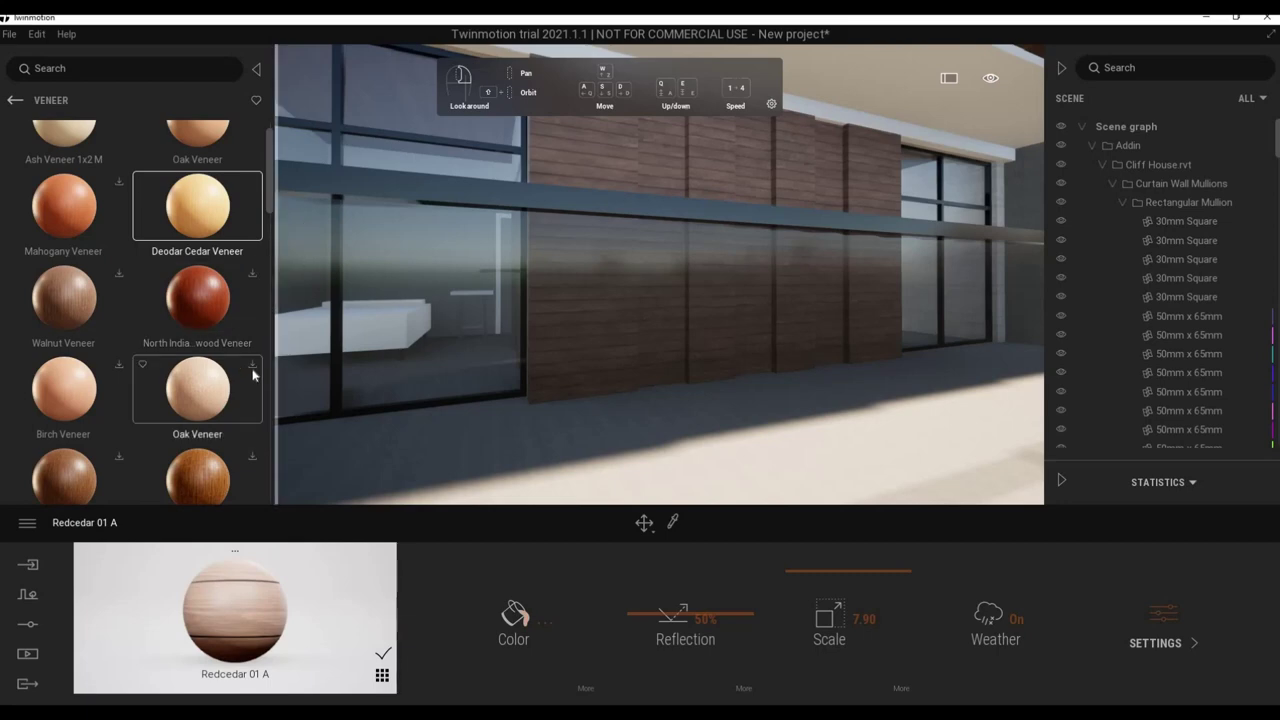
# Replace the facade panels' redcedar with Deodar Cedar Veneer 1x2 M at scale 2.58.
pyautogui.moveTo(570, 277); pyautogui.dragTo(634, 163)
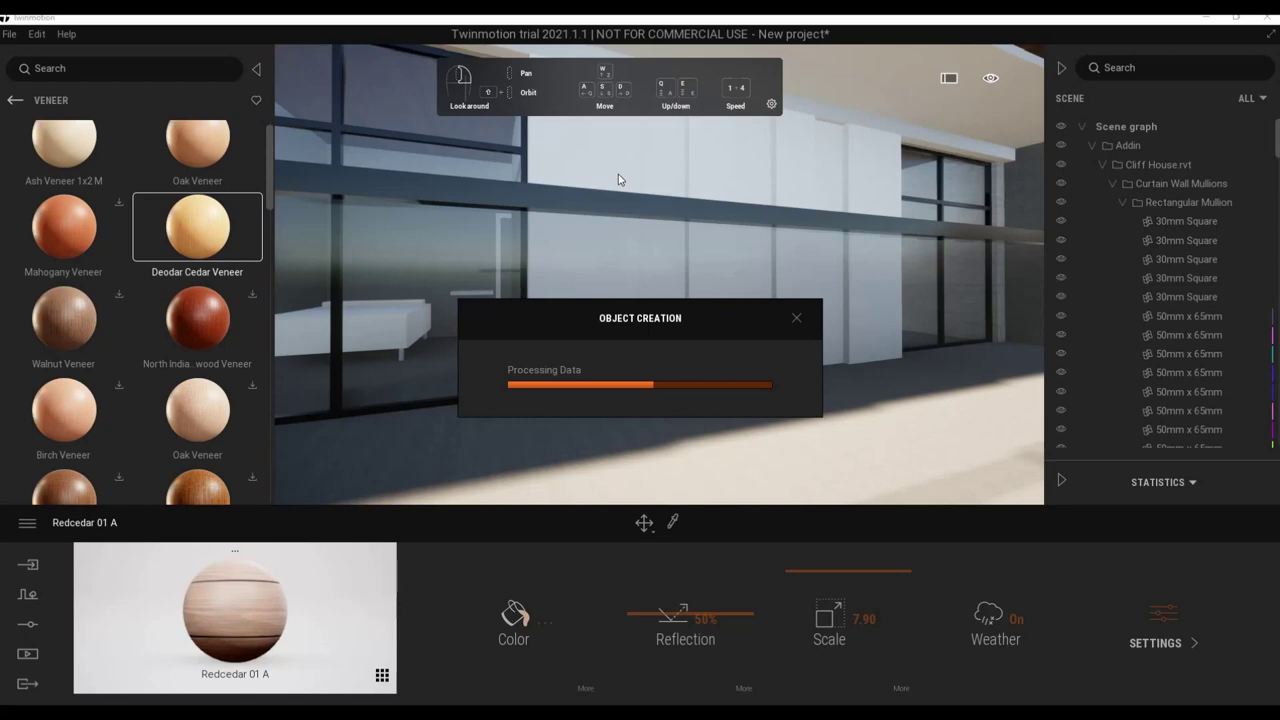
pyautogui.scroll(3, 641, 251)
pyautogui.scroll(3, 646, 264)
pyautogui.scroll(3, 628, 279)
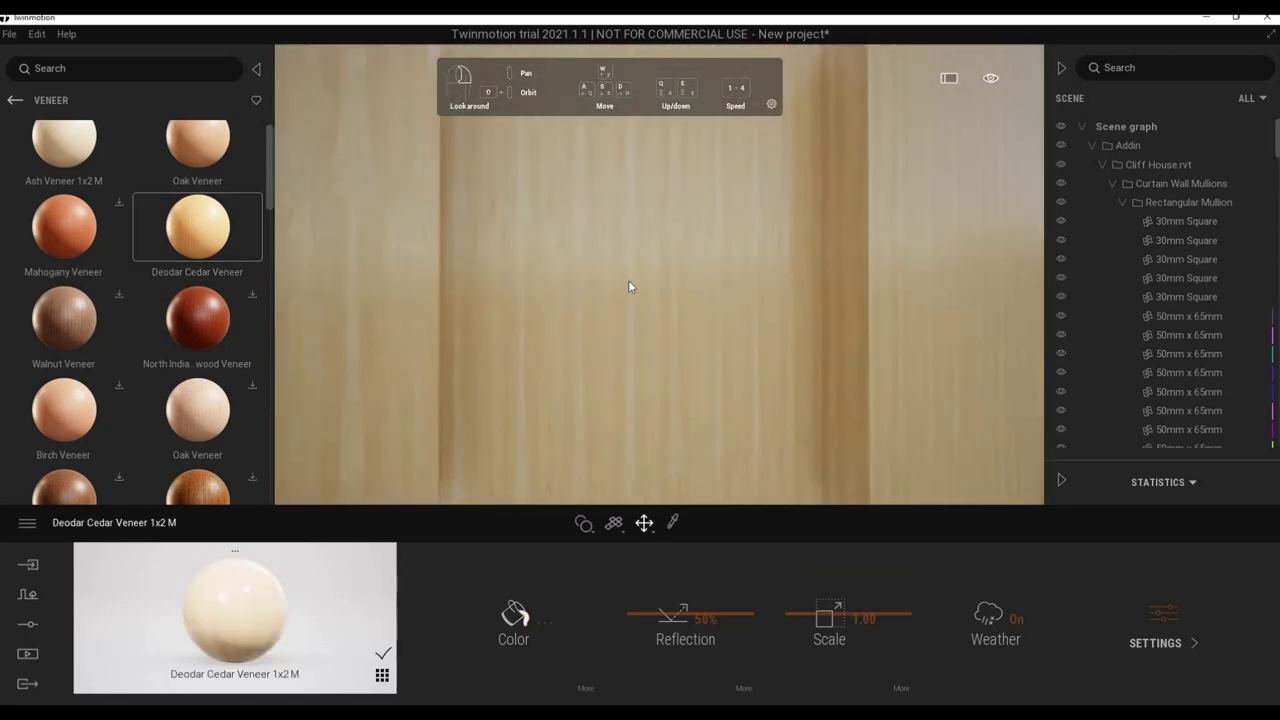
pyautogui.scroll(-1, 628, 280)
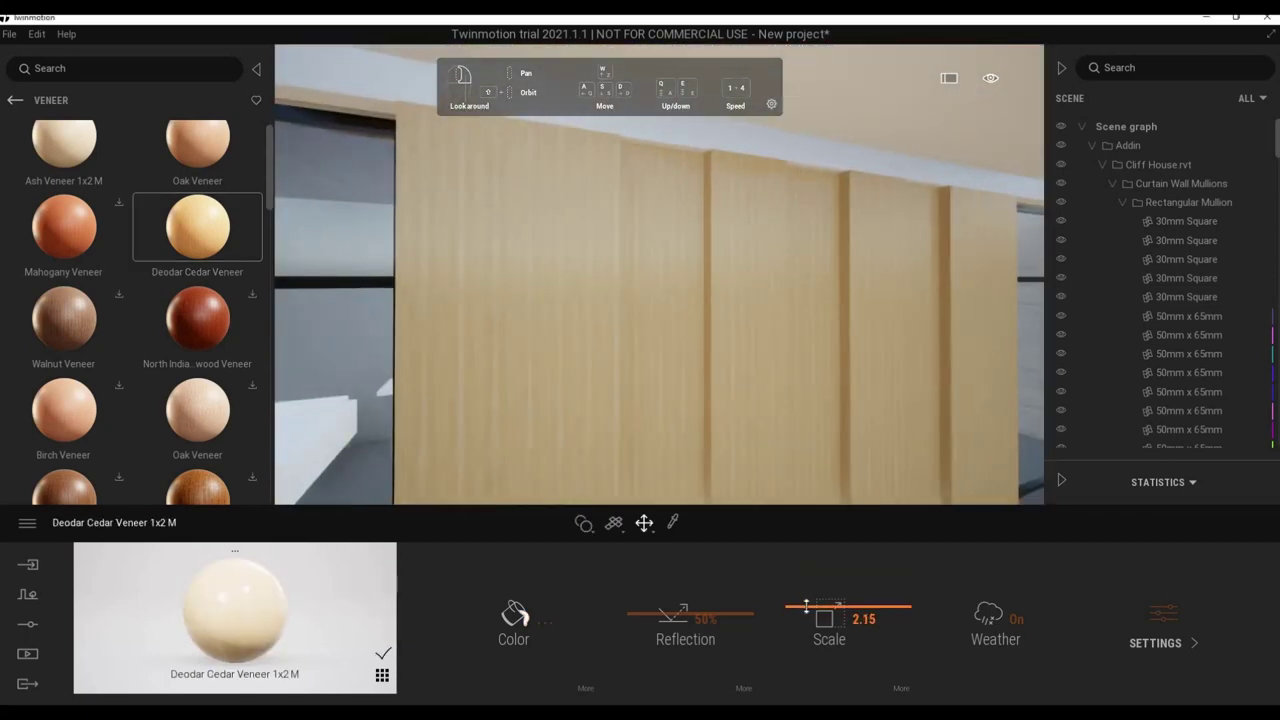
pyautogui.scroll(-3, 701, 399)
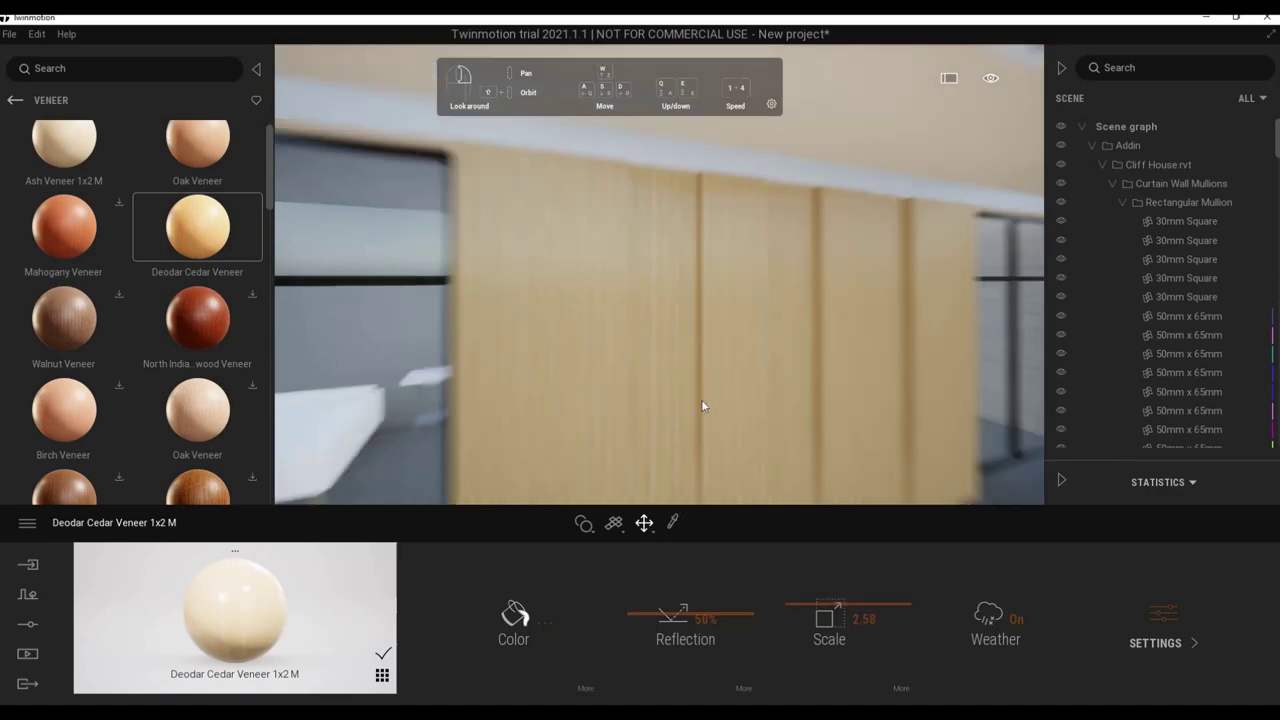
pyautogui.scroll(-5, 720, 405)
pyautogui.scroll(3, 742, 419)
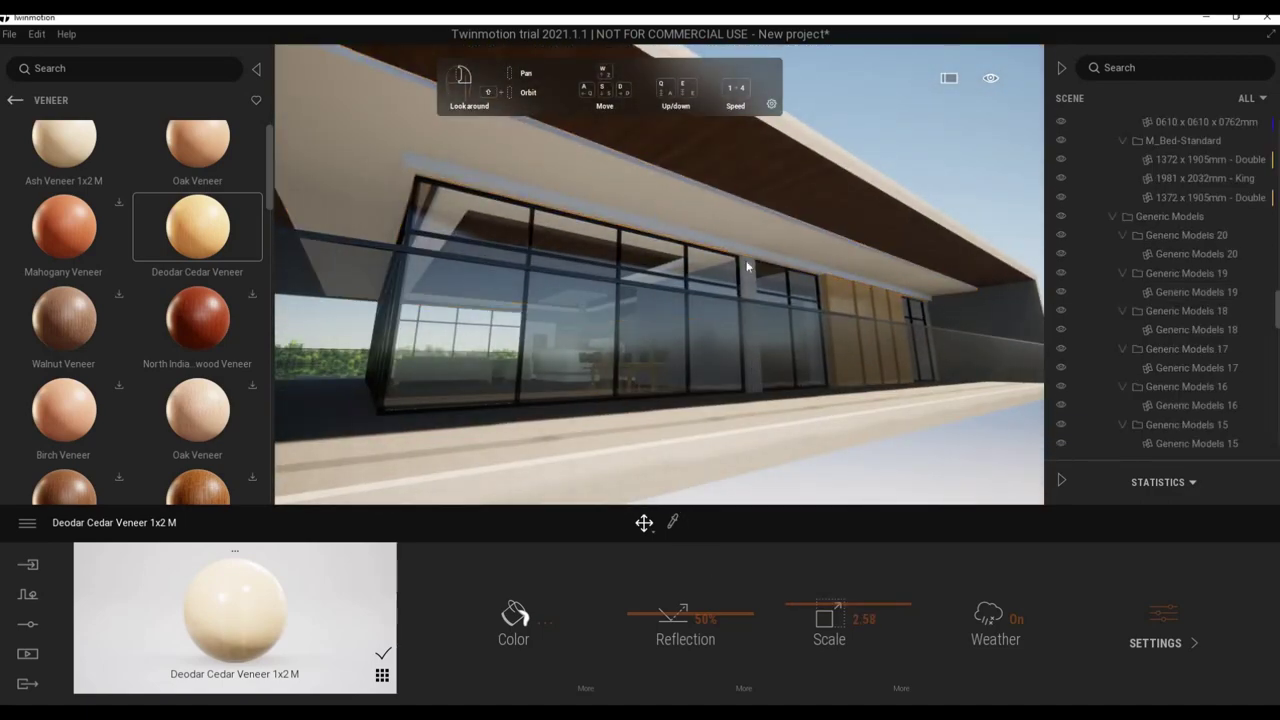
# Find Walnut Veneer in the Veneer list and drop it onto a glass-fronted facade surface.
pyautogui.scroll(3, 760, 250)
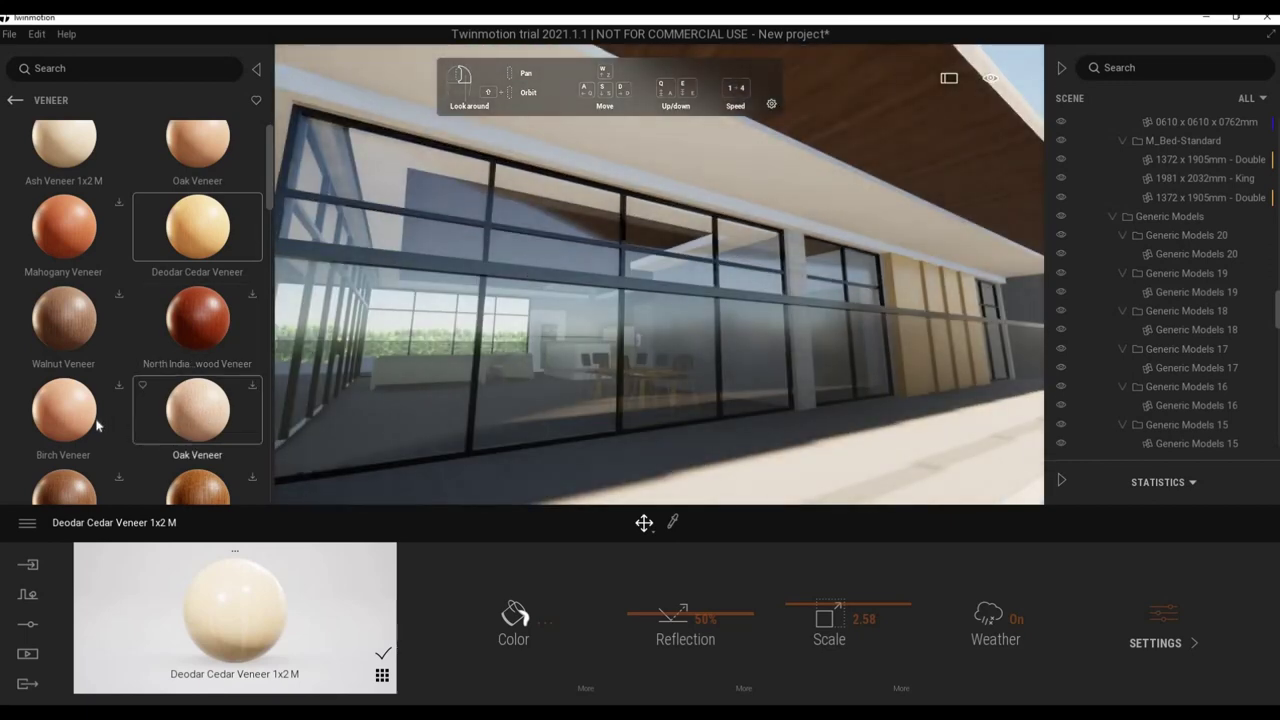
pyautogui.scroll(-2, 92, 420)
pyautogui.scroll(-1, 100, 360)
pyautogui.scroll(-1, 90, 414)
pyautogui.scroll(-1, 160, 418)
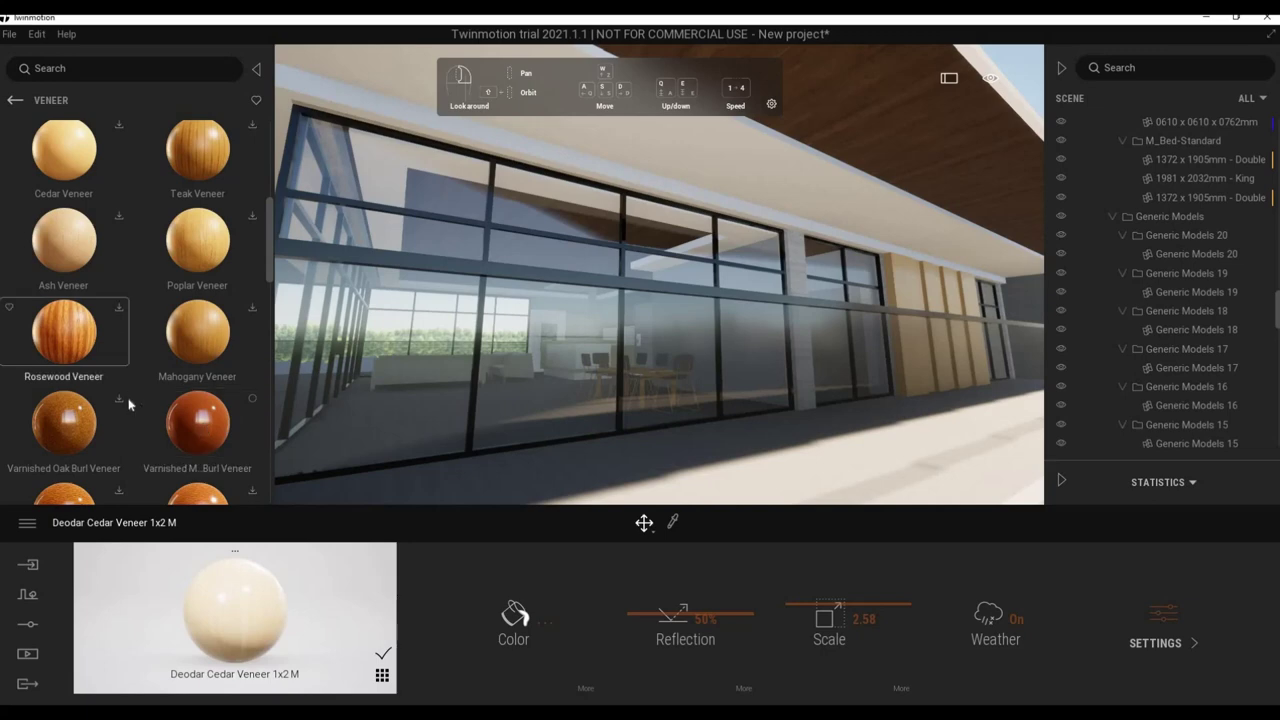
pyautogui.scroll(-2, 128, 403)
pyautogui.scroll(-2, 175, 385)
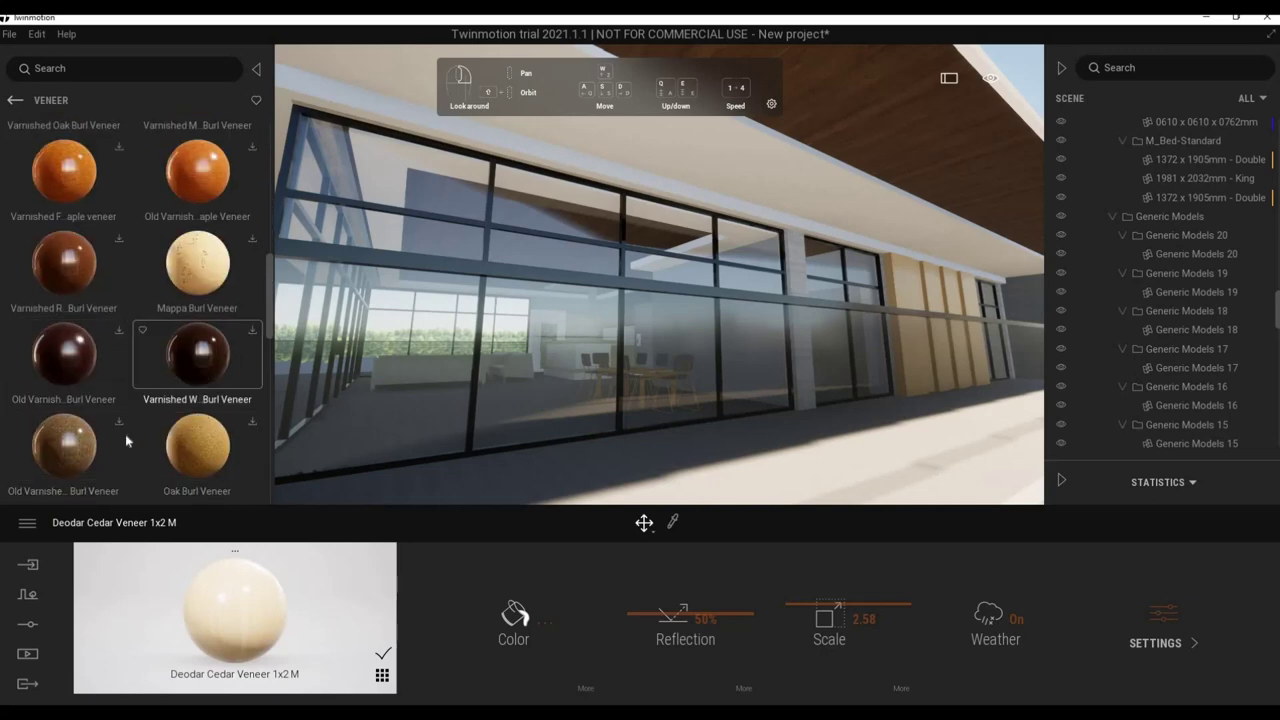
pyautogui.scroll(-2, 138, 432)
pyautogui.scroll(2, 180, 425)
pyautogui.scroll(1, 220, 418)
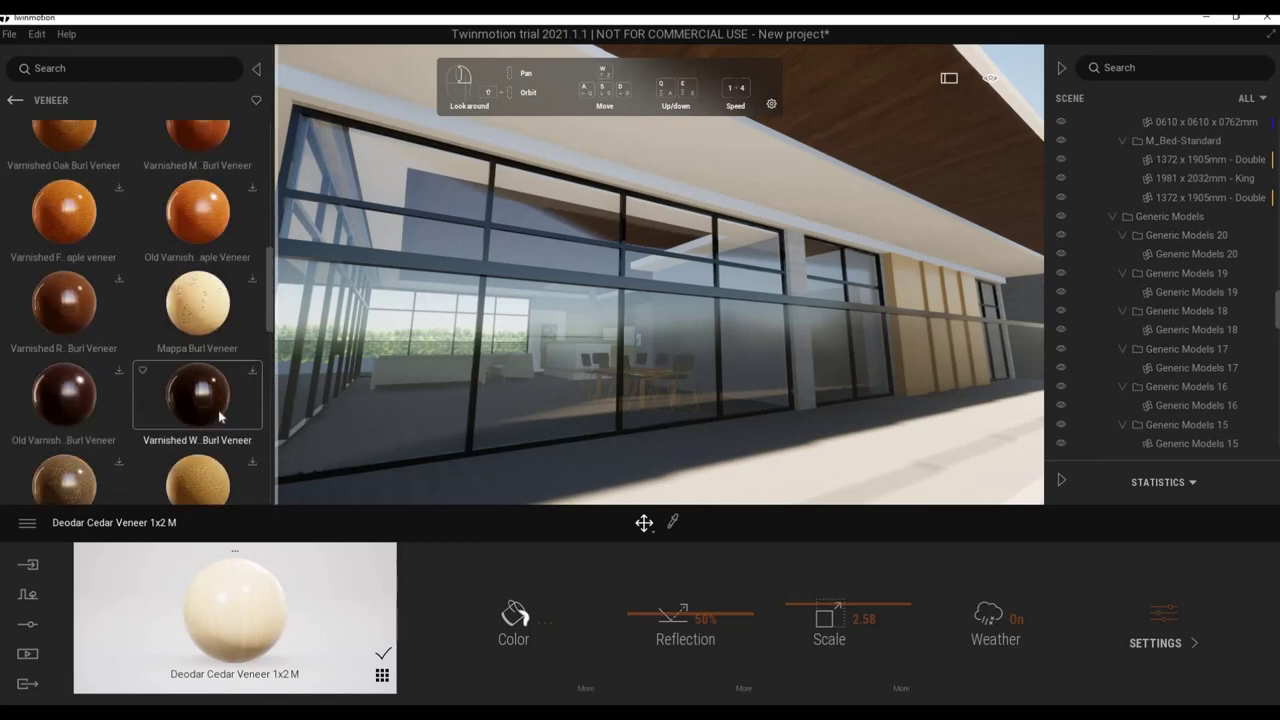
pyautogui.scroll(-2, 190, 433)
pyautogui.scroll(-2, 185, 434)
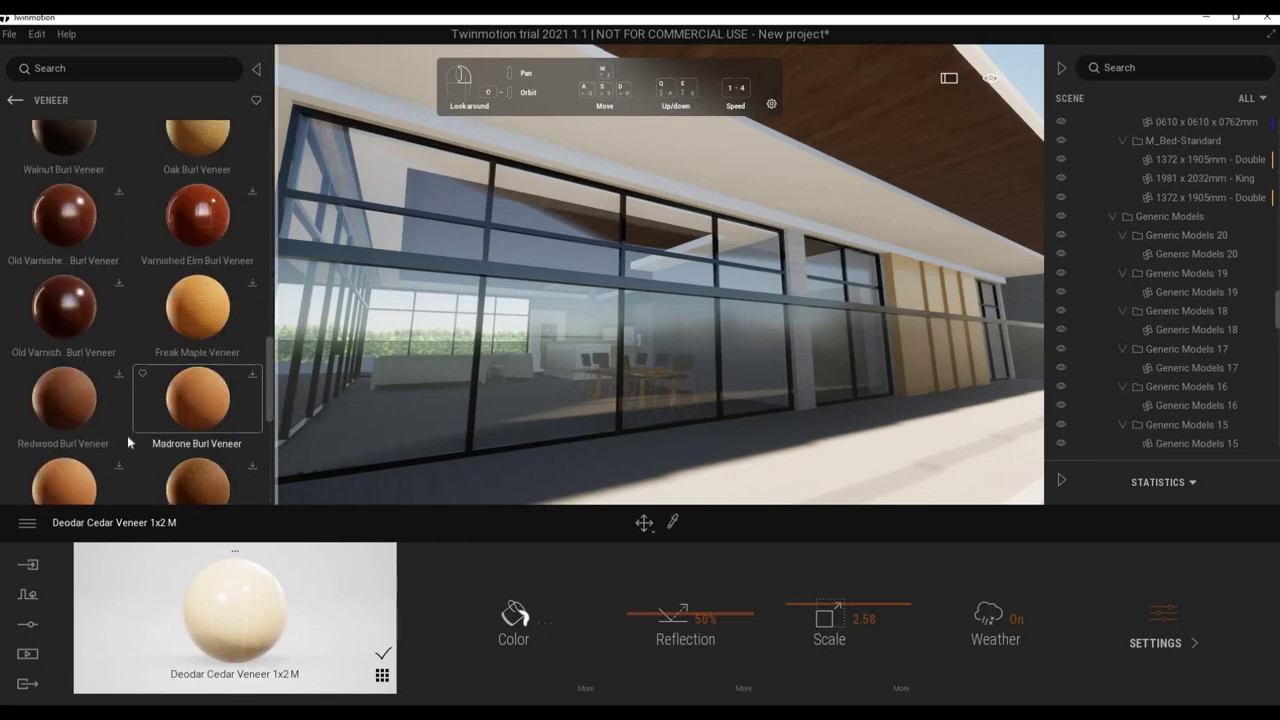
pyautogui.scroll(-2, 180, 434)
pyautogui.scroll(-2, 175, 435)
pyautogui.scroll(-1, 246, 442)
pyautogui.moveTo(197, 452)
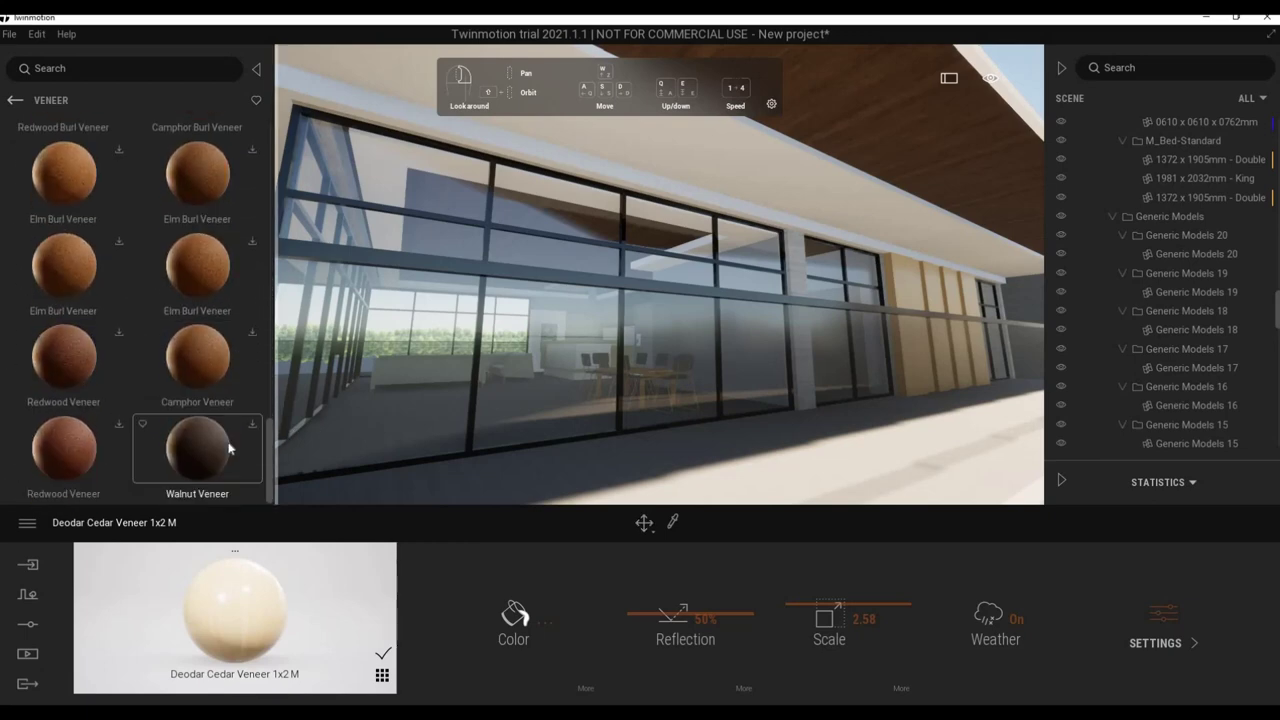
pyautogui.scroll(1, 246, 442)
pyautogui.scroll(-1, 245, 444)
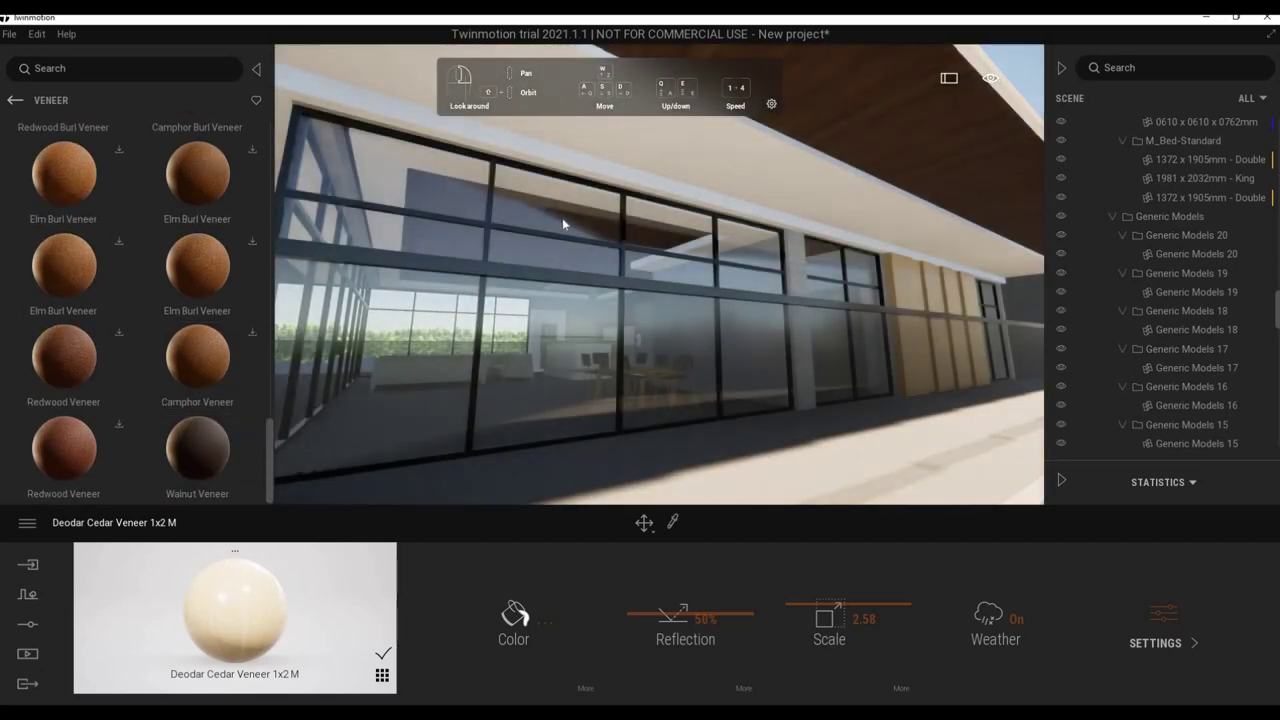
pyautogui.moveTo(560, 183); pyautogui.dragTo(558, 220)
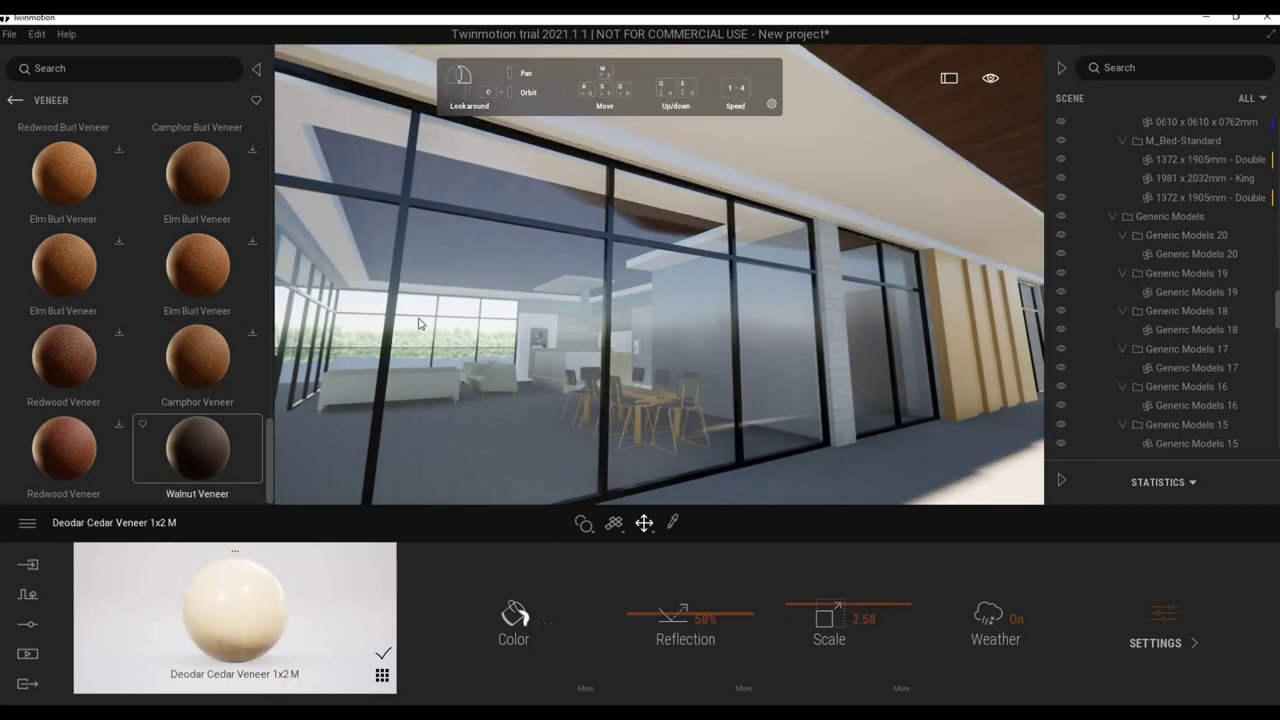
pyautogui.scroll(2, 210, 255)
pyautogui.scroll(3, 185, 225)
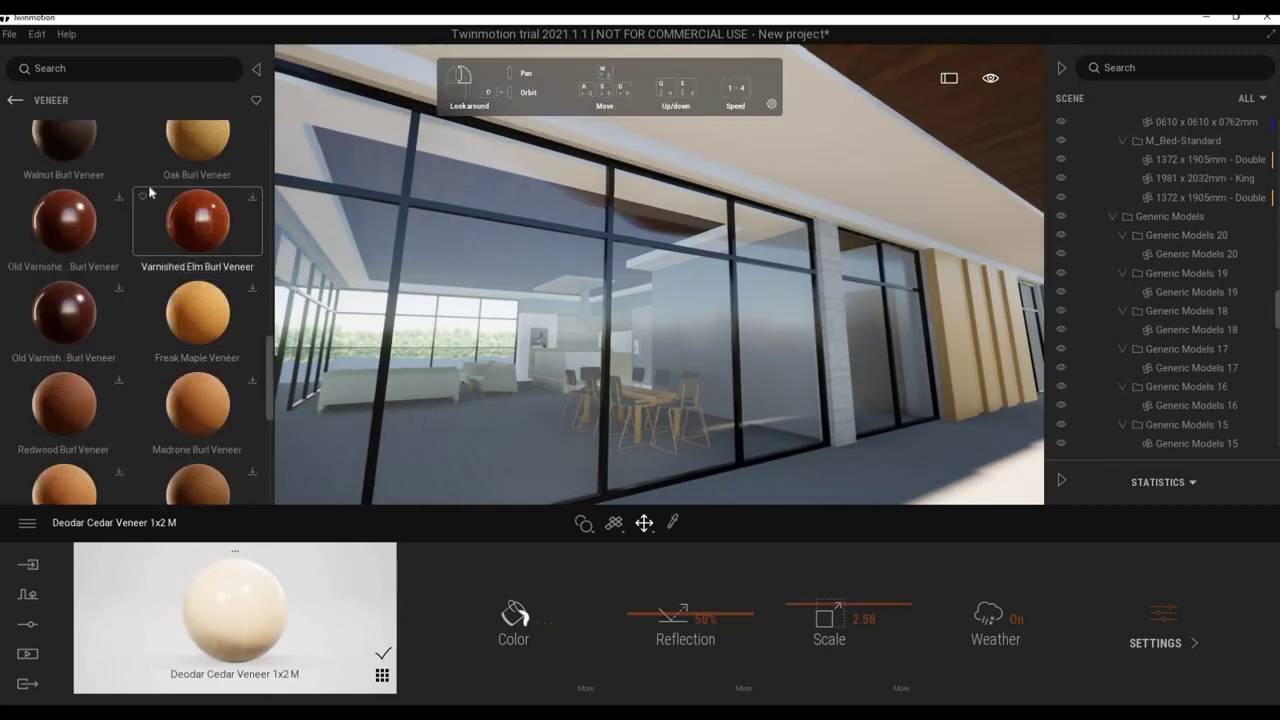
# Save the project as 'Cliff House' in Desktop > YT > ... > 2001 Cliff House > Twinmotion File.
pyautogui.click(11, 38)
pyautogui.click(40, 166)
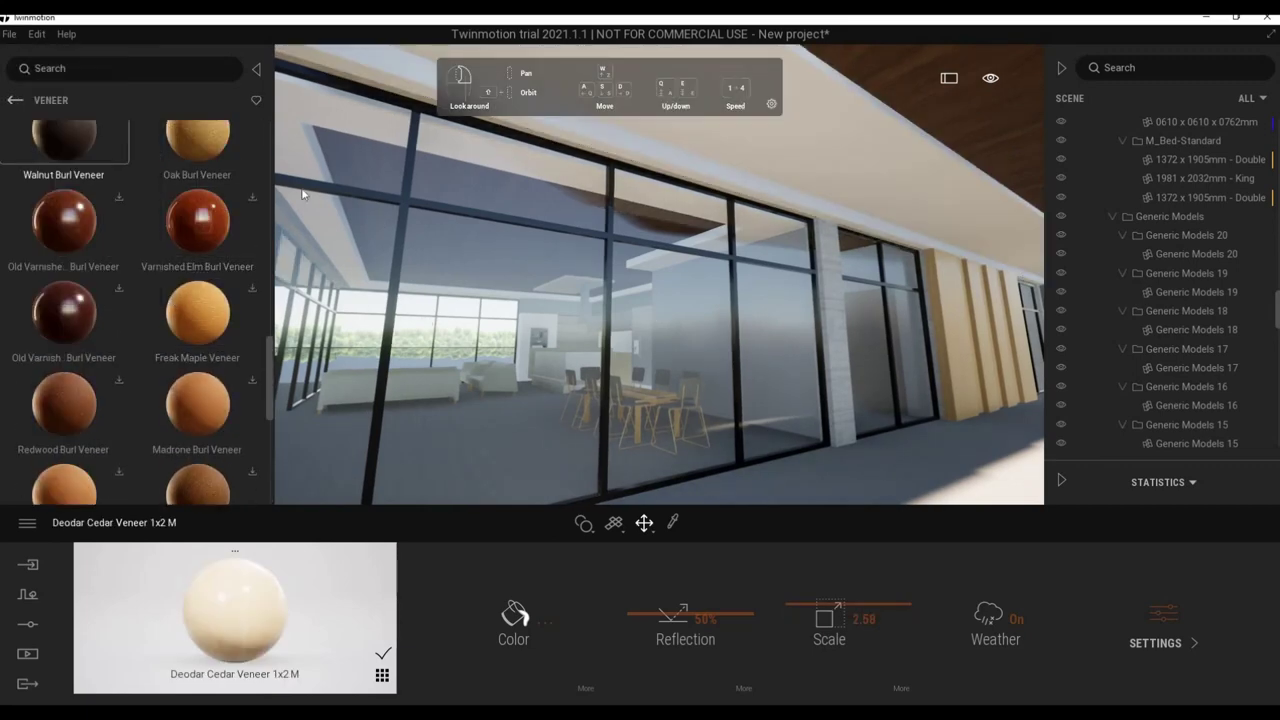
pyautogui.scroll(2, 57, 185)
pyautogui.click(50, 126)
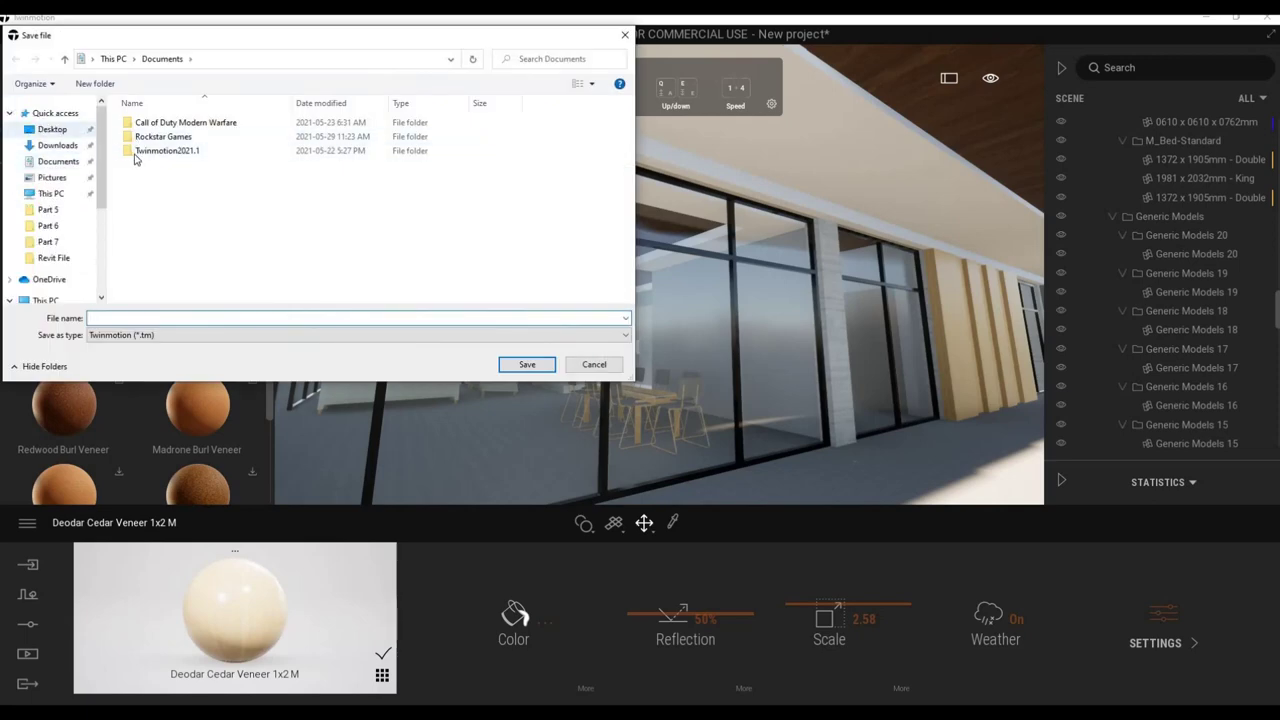
pyautogui.doubleClick(165, 146)
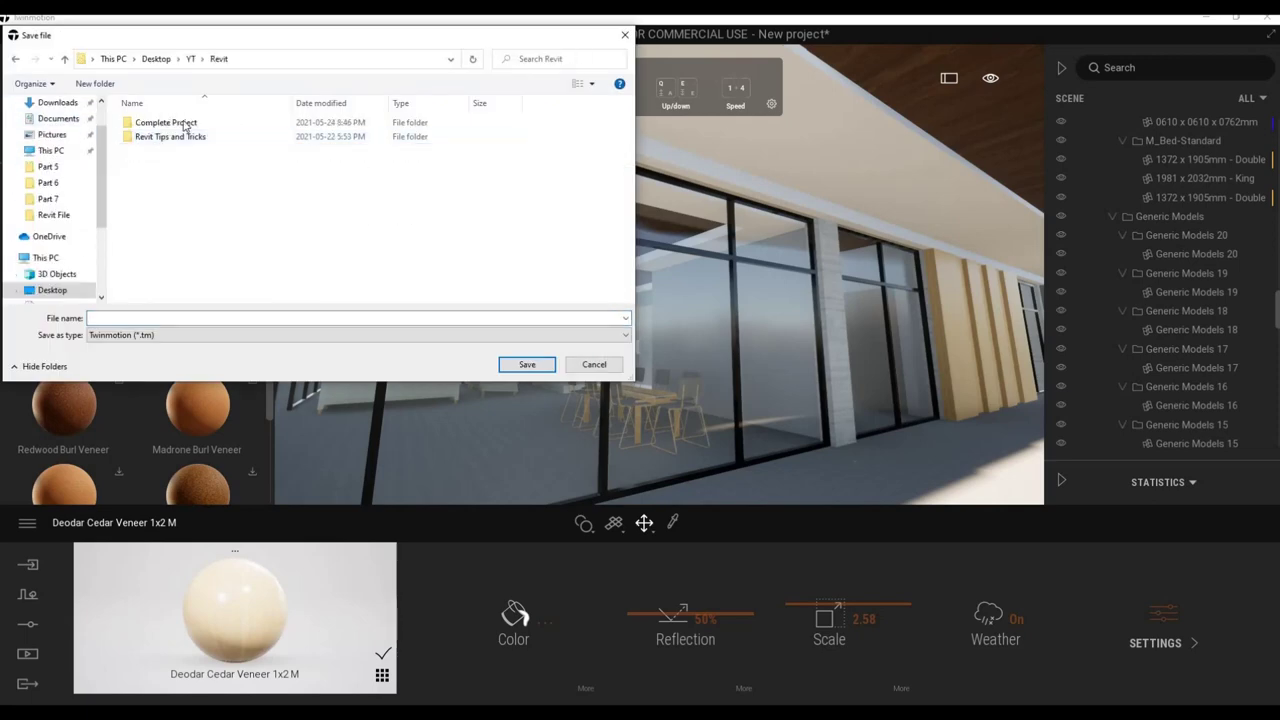
pyautogui.doubleClick(177, 139)
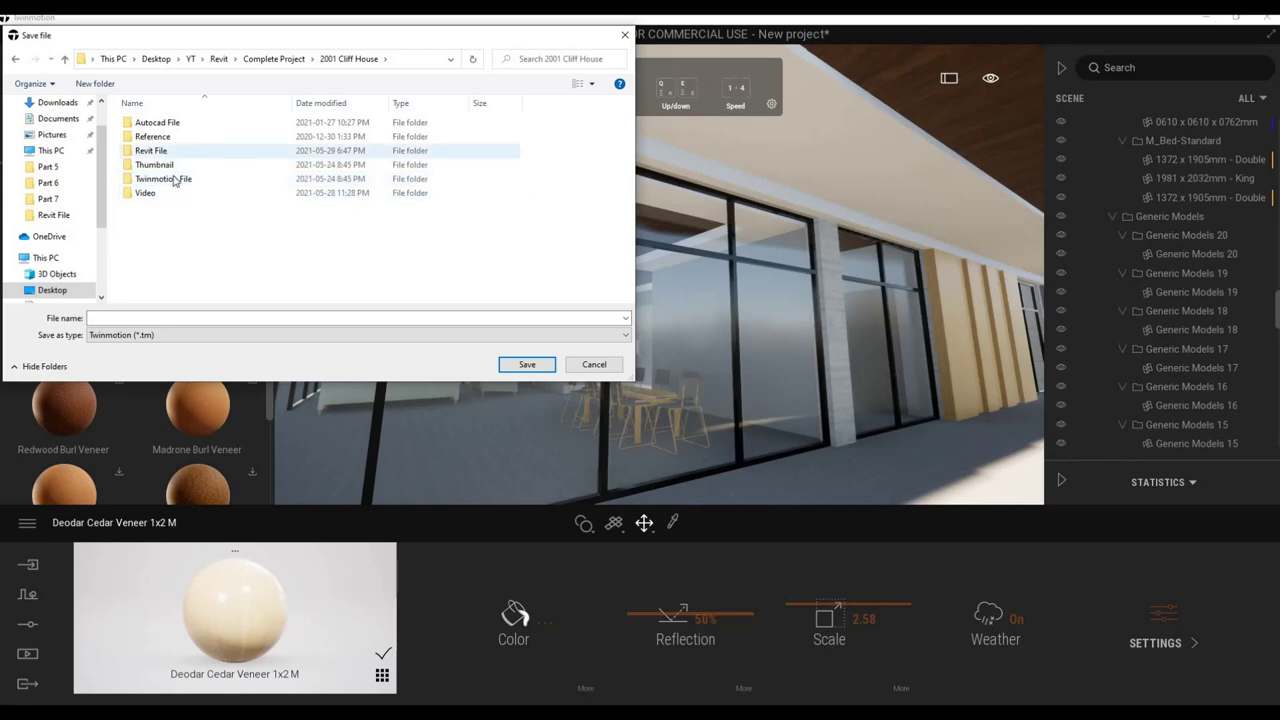
pyautogui.doubleClick(163, 178)
pyautogui.write('Cliff House')
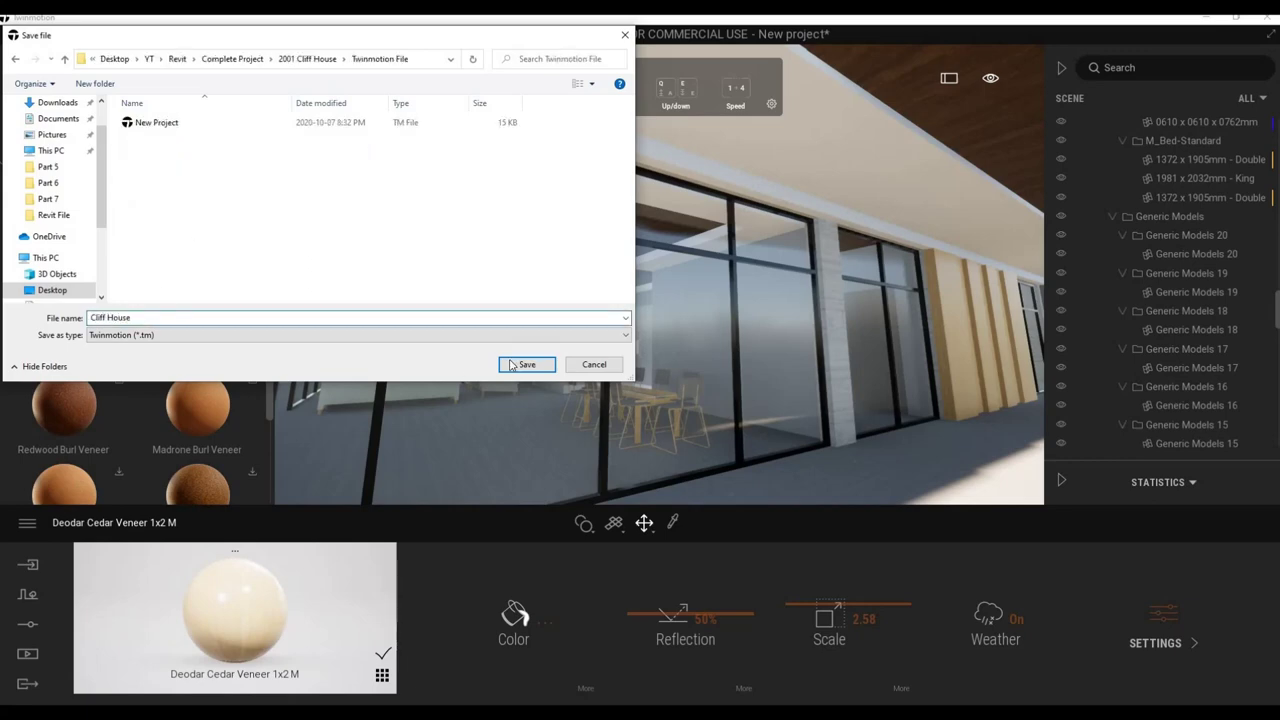
pyautogui.click(512, 366)
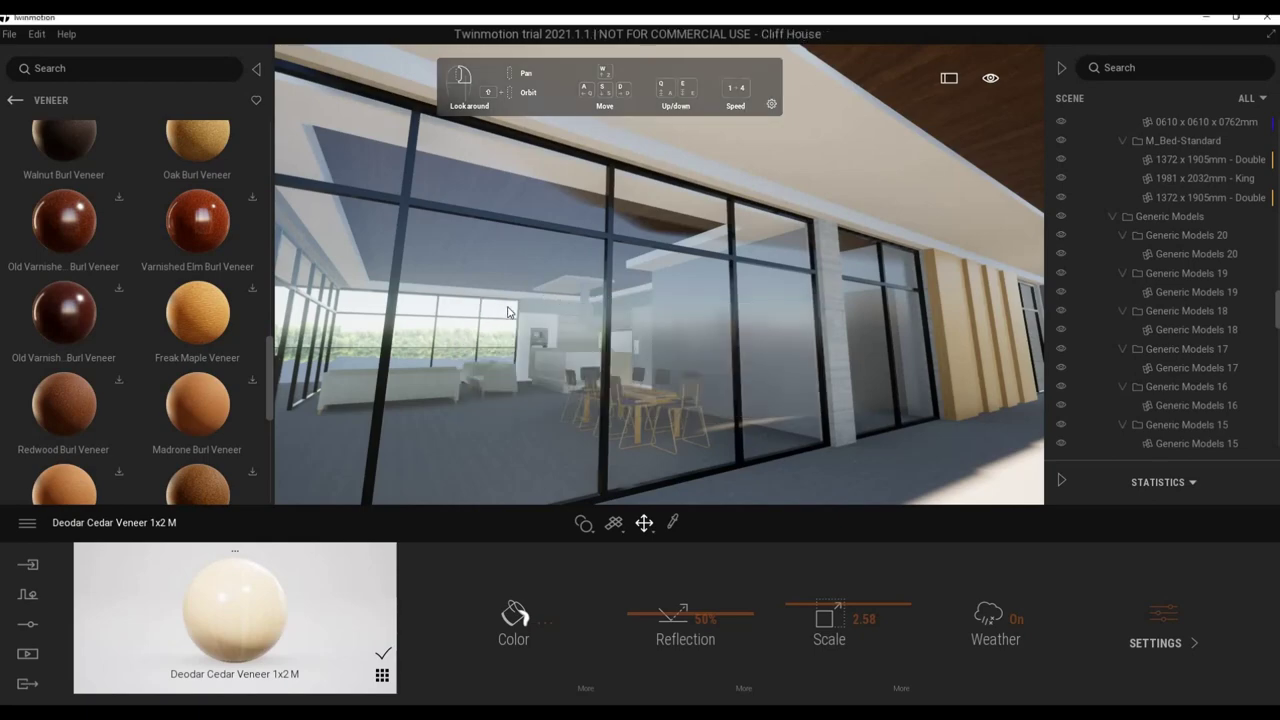
# Zoom the viewport through the house into the kitchen.
pyautogui.scroll(10, 561, 357)
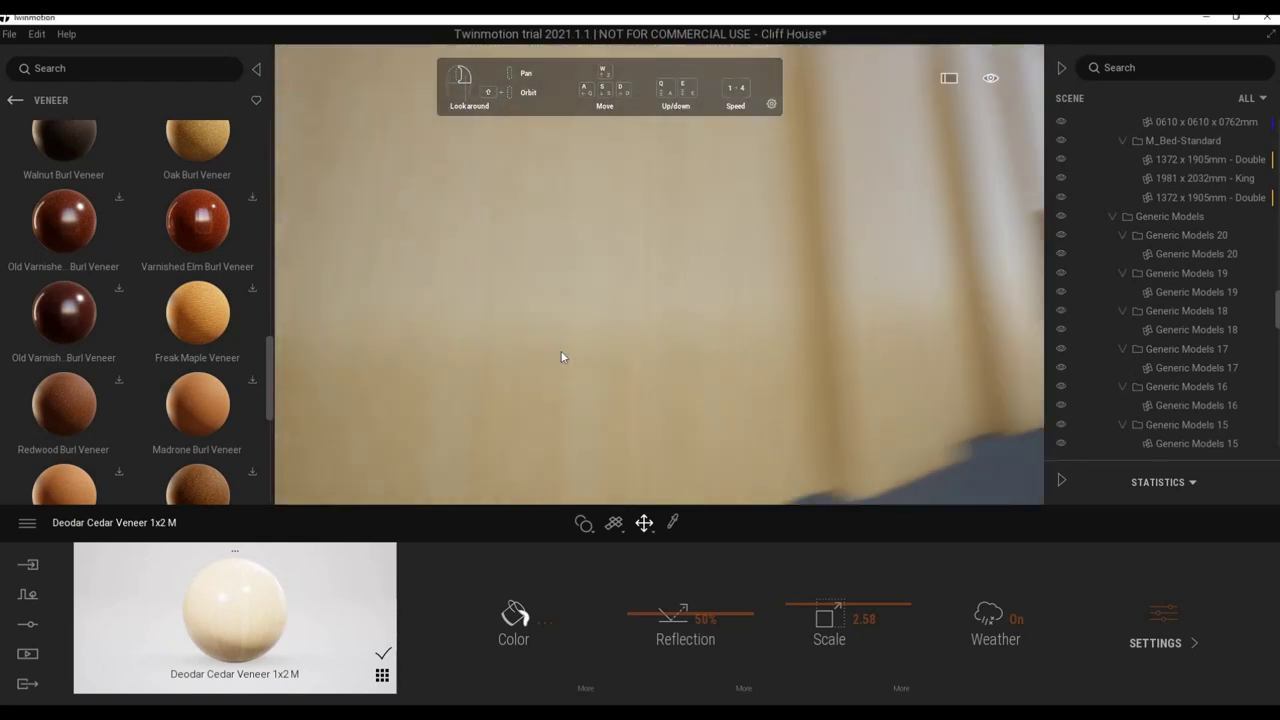
pyautogui.scroll(-5, 559, 351)
pyautogui.scroll(5, 559, 351)
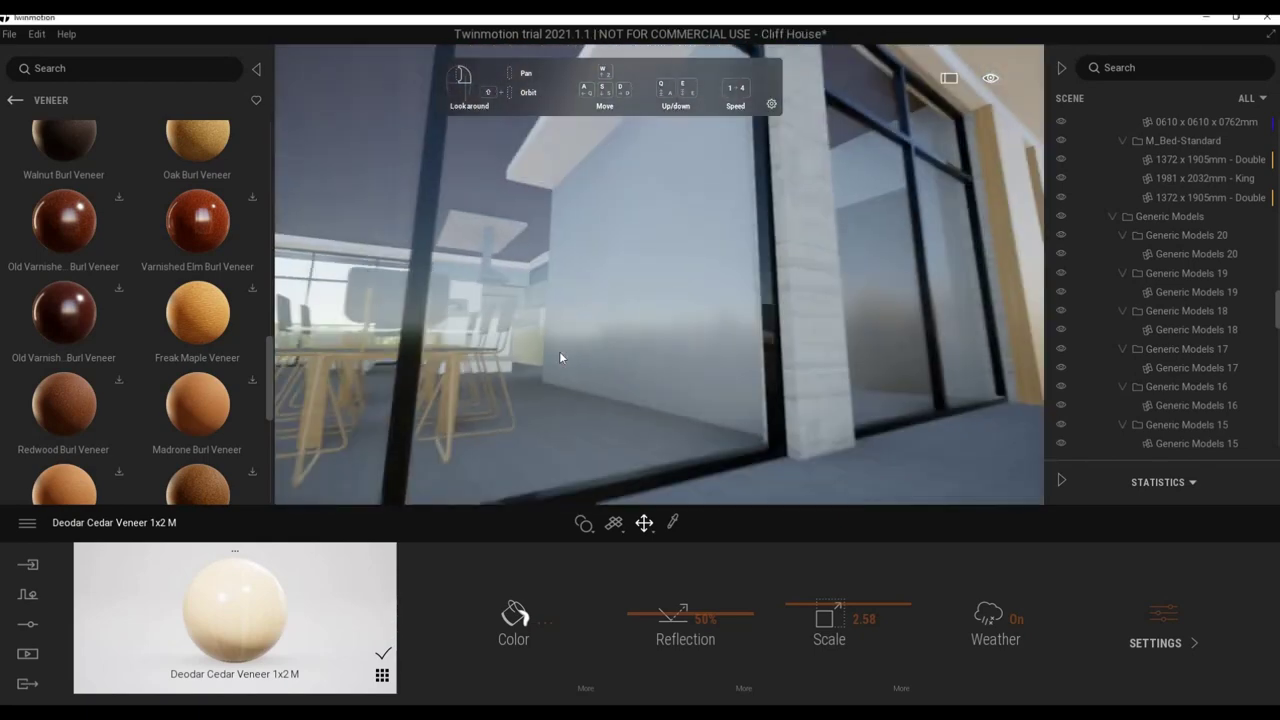
pyautogui.scroll(-5, 559, 351)
pyautogui.scroll(5, 559, 351)
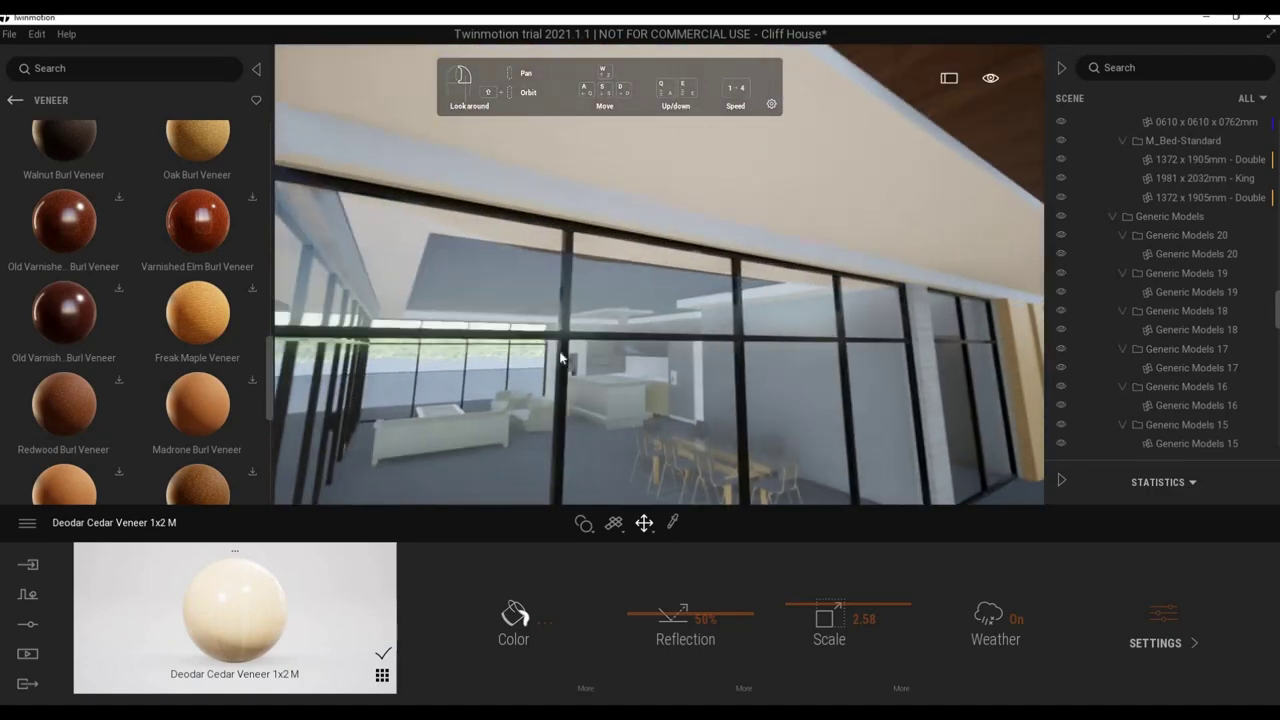
pyautogui.scroll(5, 559, 351)
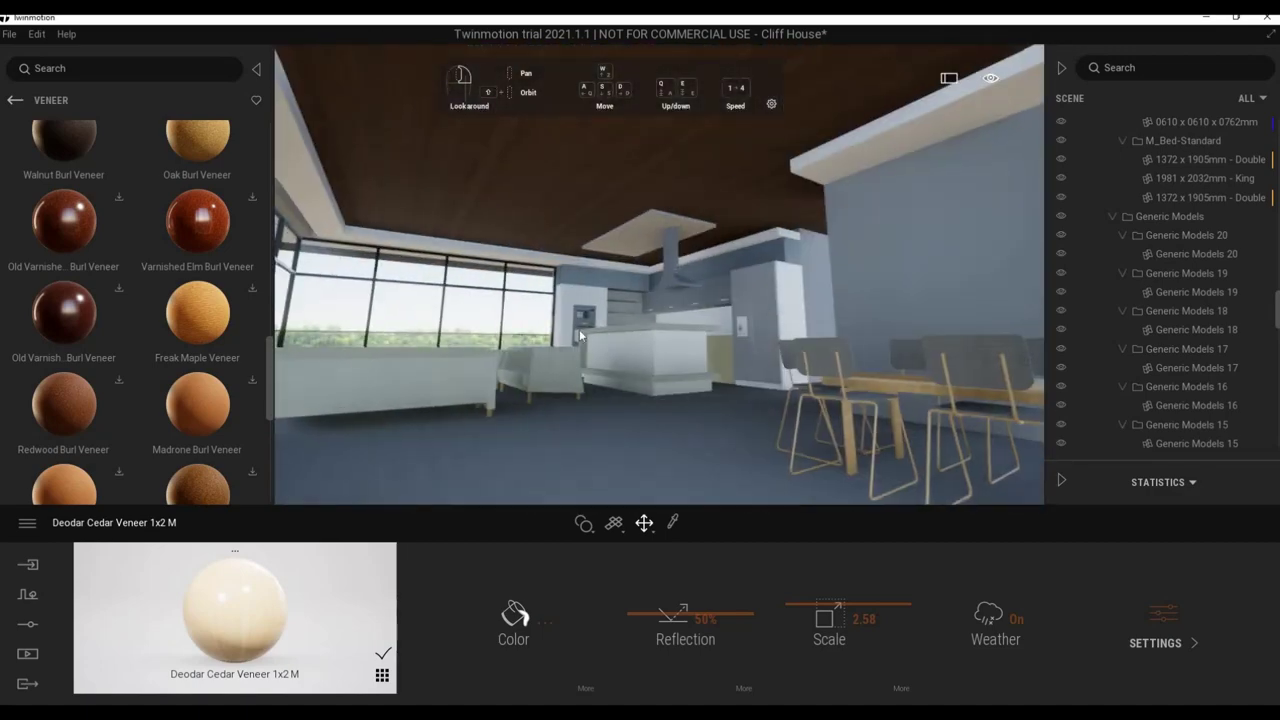
pyautogui.scroll(-5, 575, 339)
pyautogui.scroll(5, 574, 336)
pyautogui.scroll(3, 578, 340)
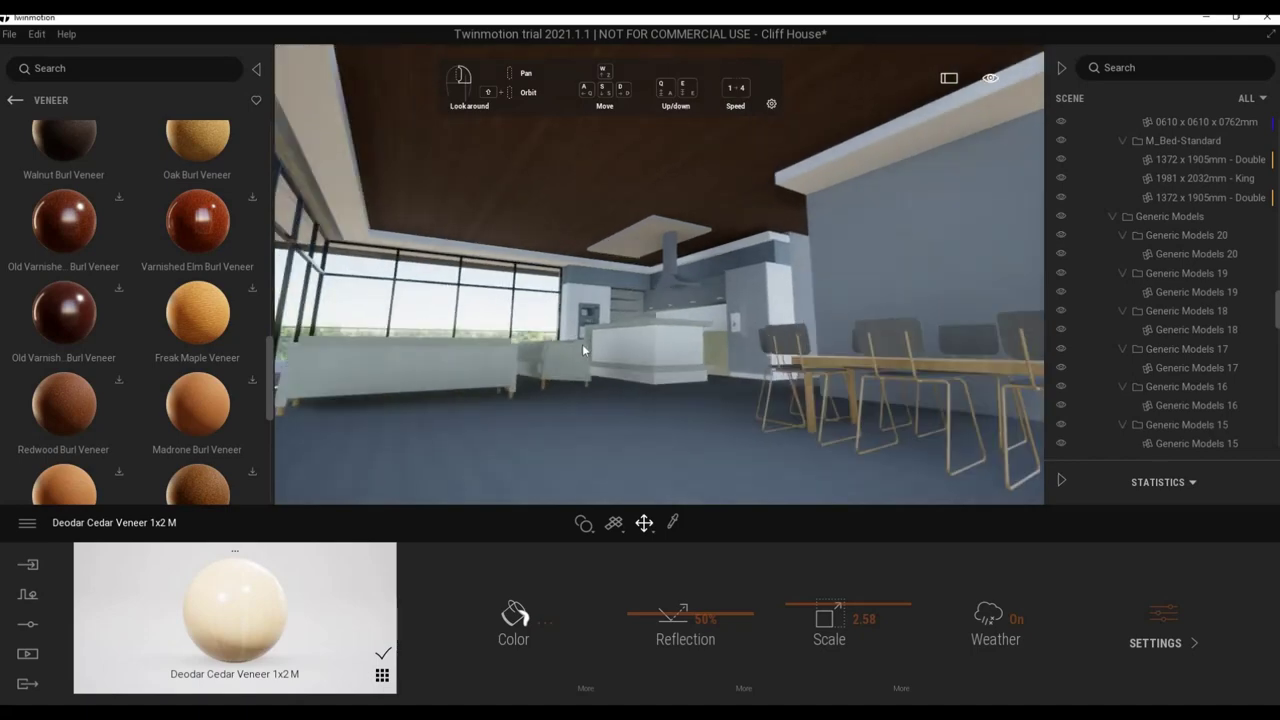
pyautogui.scroll(5, 582, 344)
pyautogui.scroll(-5, 582, 352)
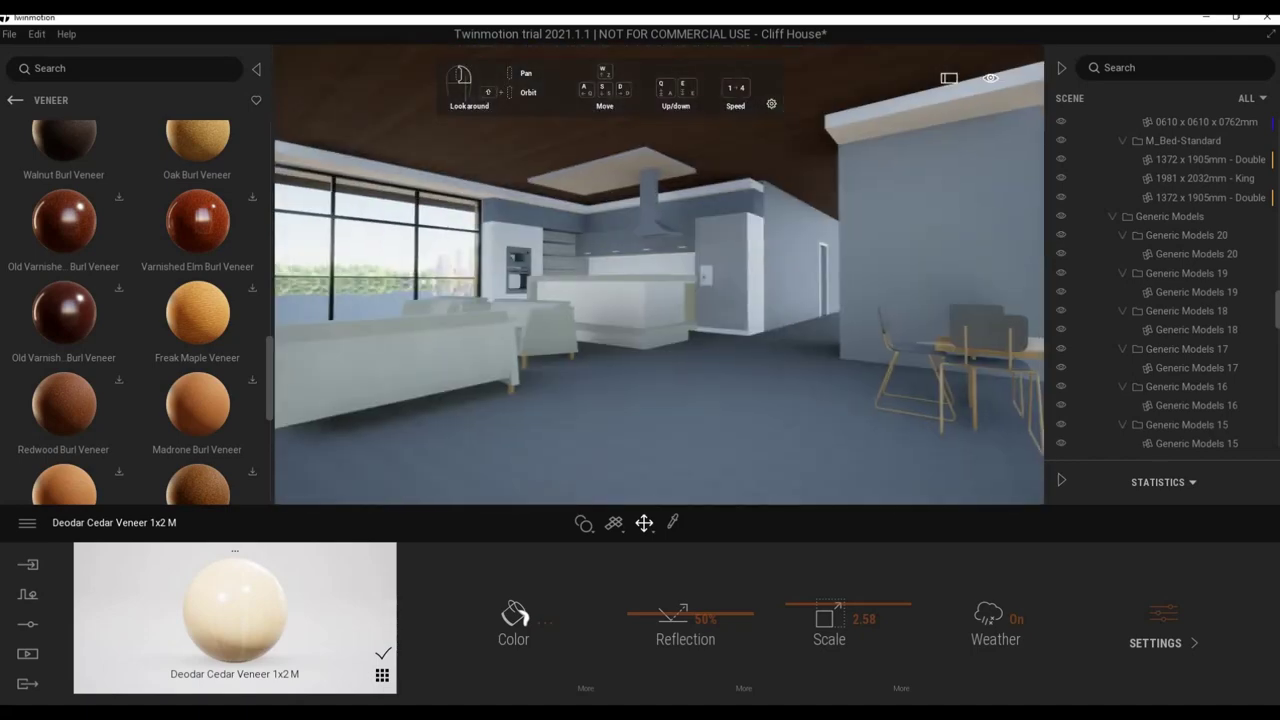
pyautogui.scroll(3, 763, 280)
pyautogui.scroll(2, 714, 281)
# Select the fridge and scroll the Veneer library to Poplar Veneer.
pyautogui.click(713, 355)
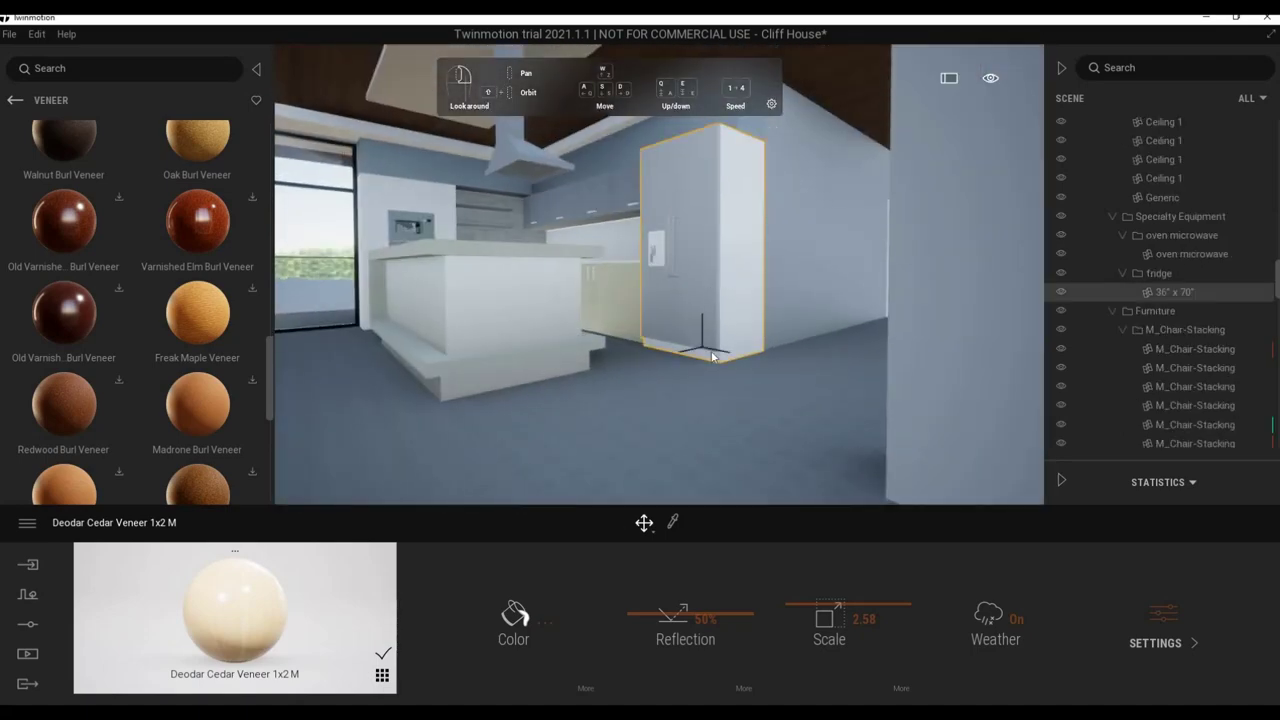
pyautogui.scroll(-3, 720, 338)
pyautogui.scroll(3, 711, 343)
pyautogui.scroll(3, 740, 345)
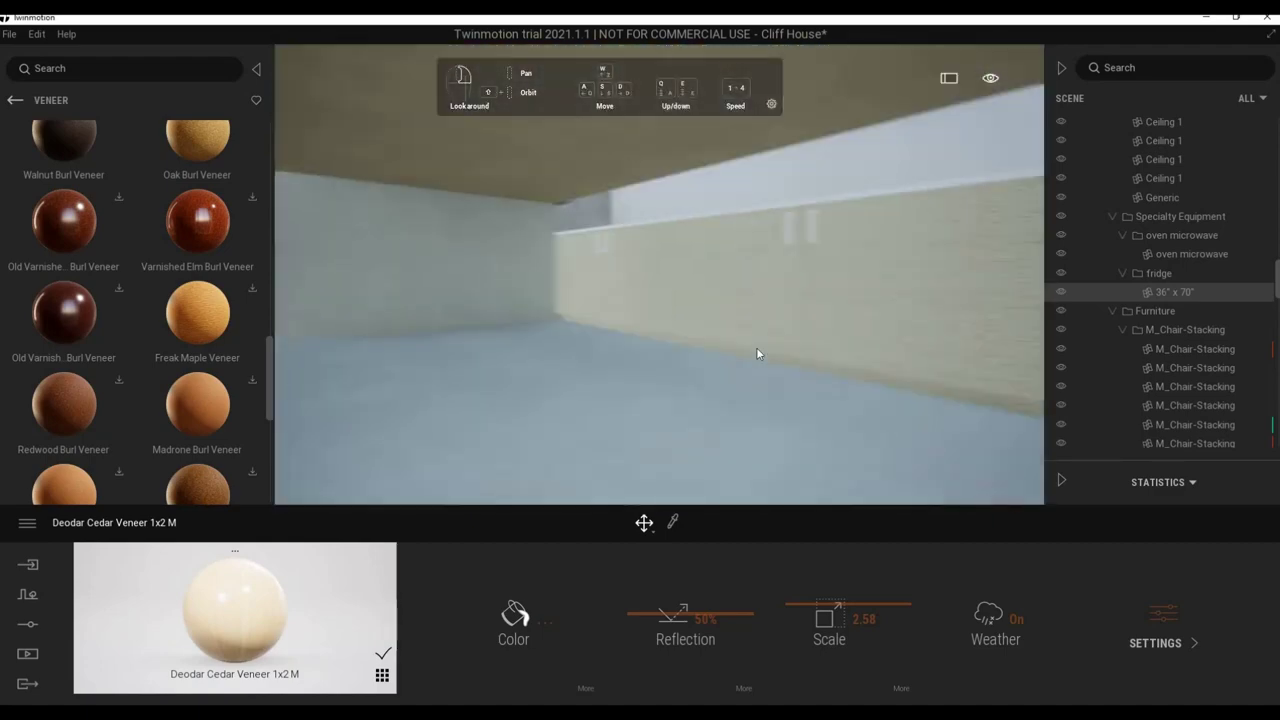
pyautogui.scroll(2, 765, 355)
pyautogui.scroll(-3, 771, 366)
pyautogui.scroll(2, 140, 310)
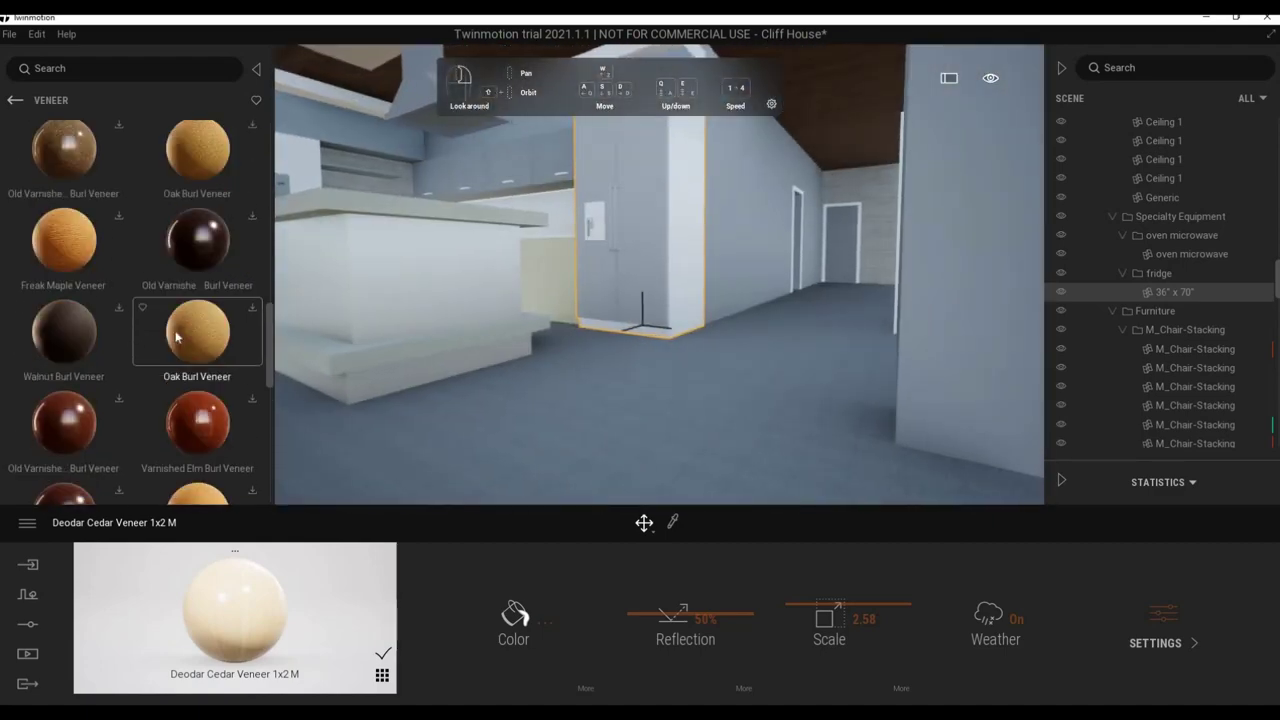
pyautogui.scroll(2, 182, 342)
pyautogui.scroll(2, 181, 339)
pyautogui.scroll(2, 200, 335)
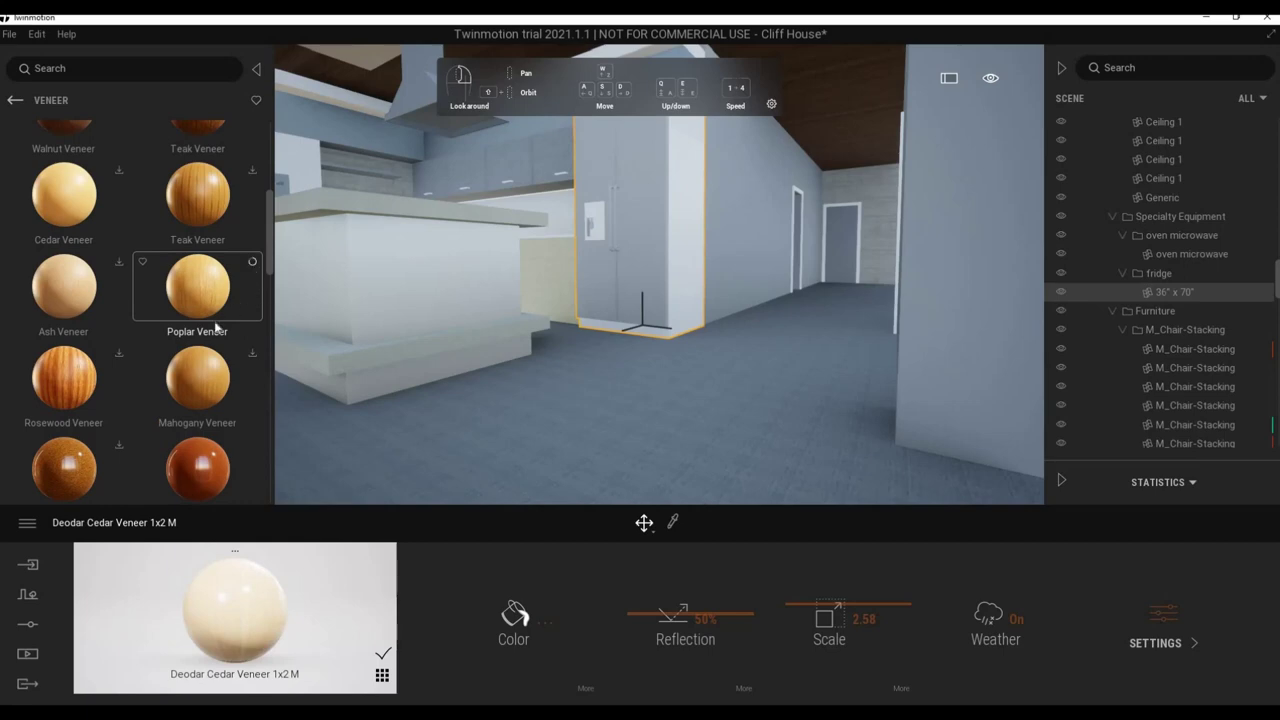
# Cover the kitchen island's front panel with Poplar Veneer 1x2 M.
pyautogui.moveTo(331, 301); pyautogui.dragTo(350, 296)
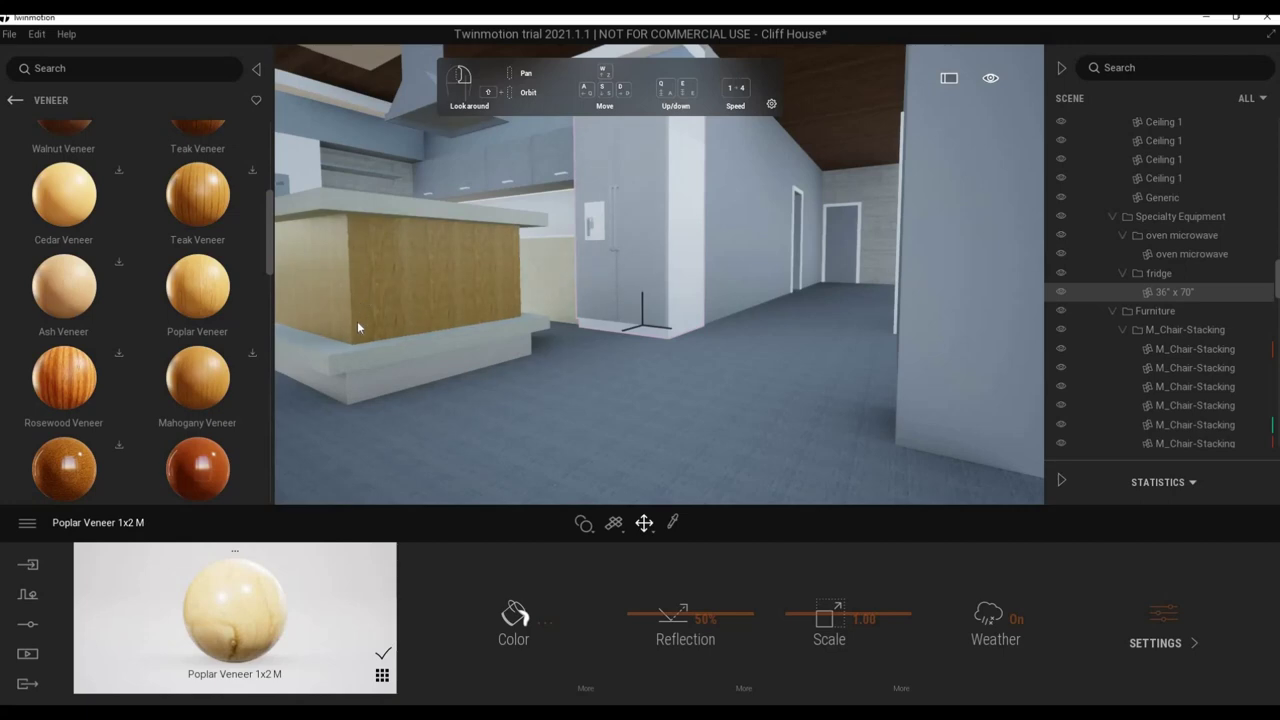
pyautogui.click(13, 101)
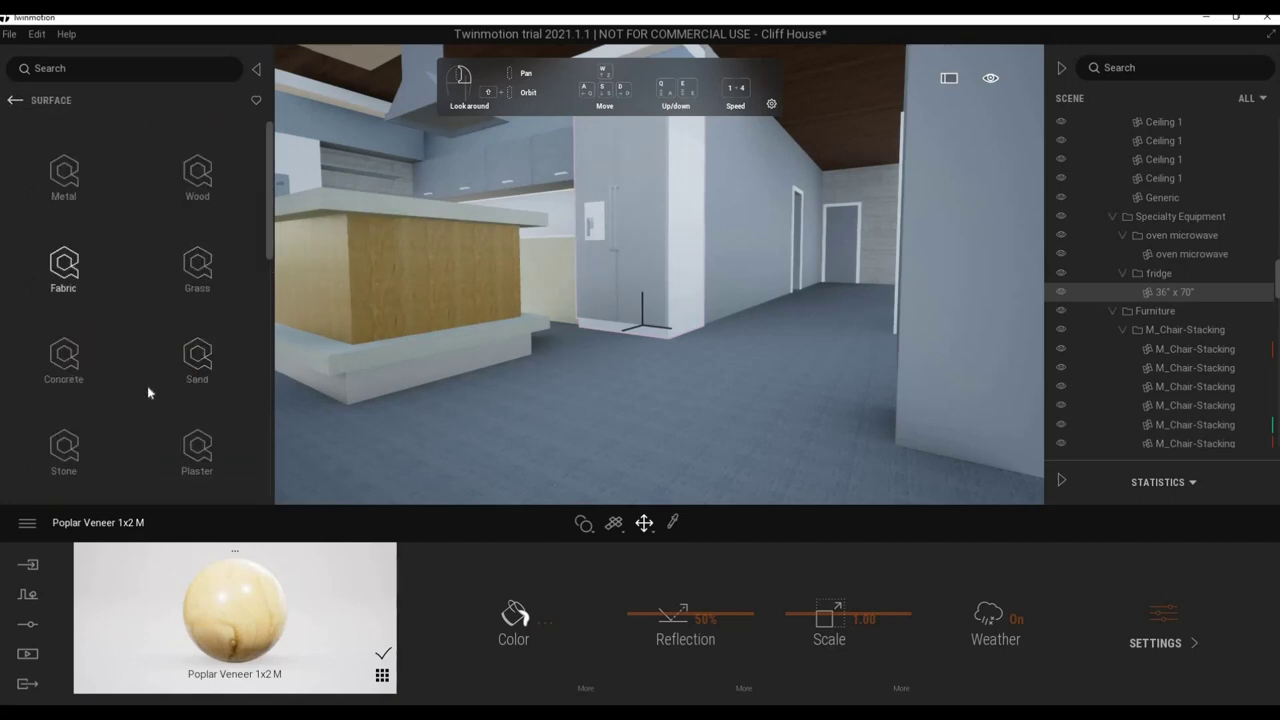
# Open Stone > Granite in the library and locate Azul Noche Granite.
pyautogui.scroll(-1, 147, 392)
pyautogui.scroll(-1, 137, 349)
pyautogui.click(85, 375)
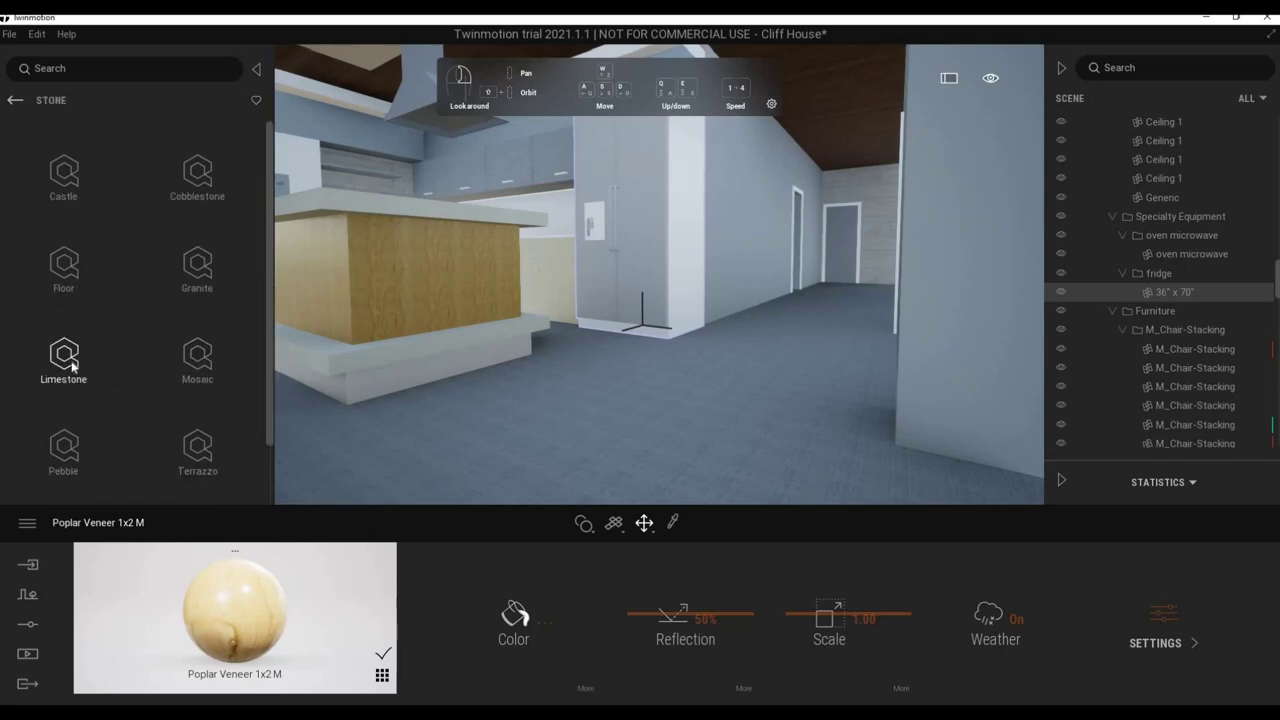
pyautogui.scroll(-1, 149, 298)
pyautogui.scroll(1, 198, 283)
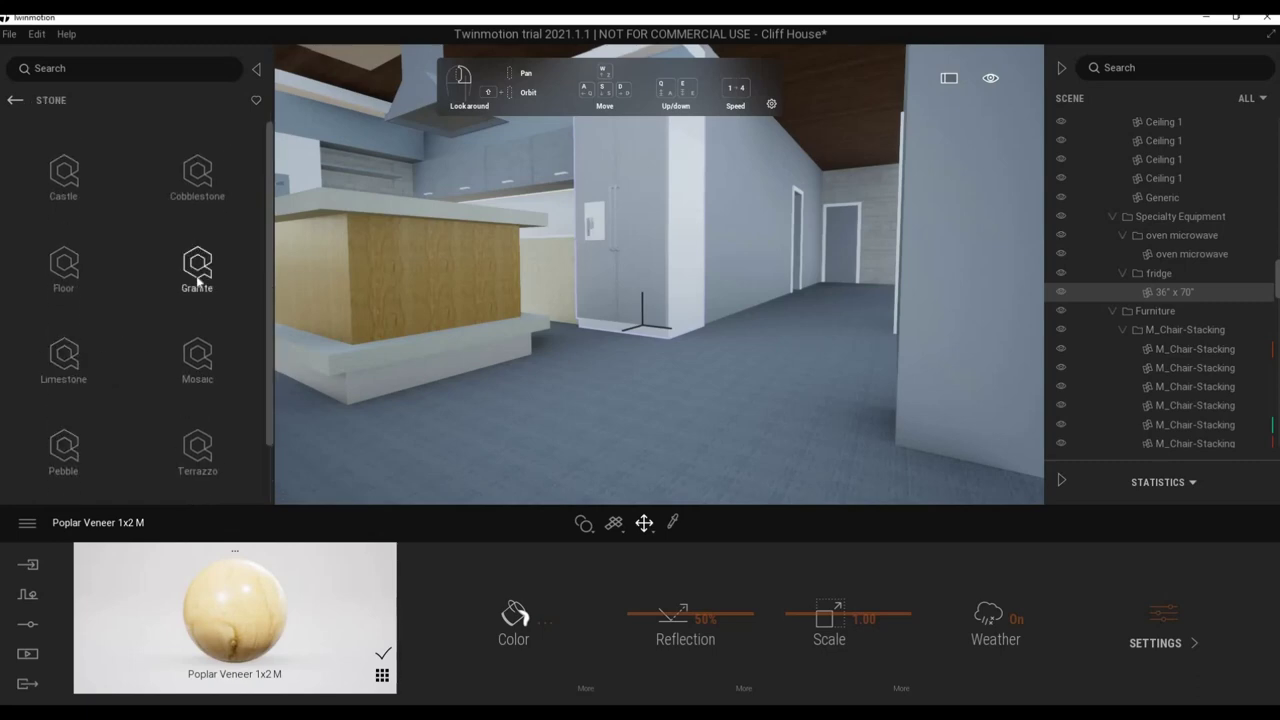
pyautogui.scroll(-1, 99, 335)
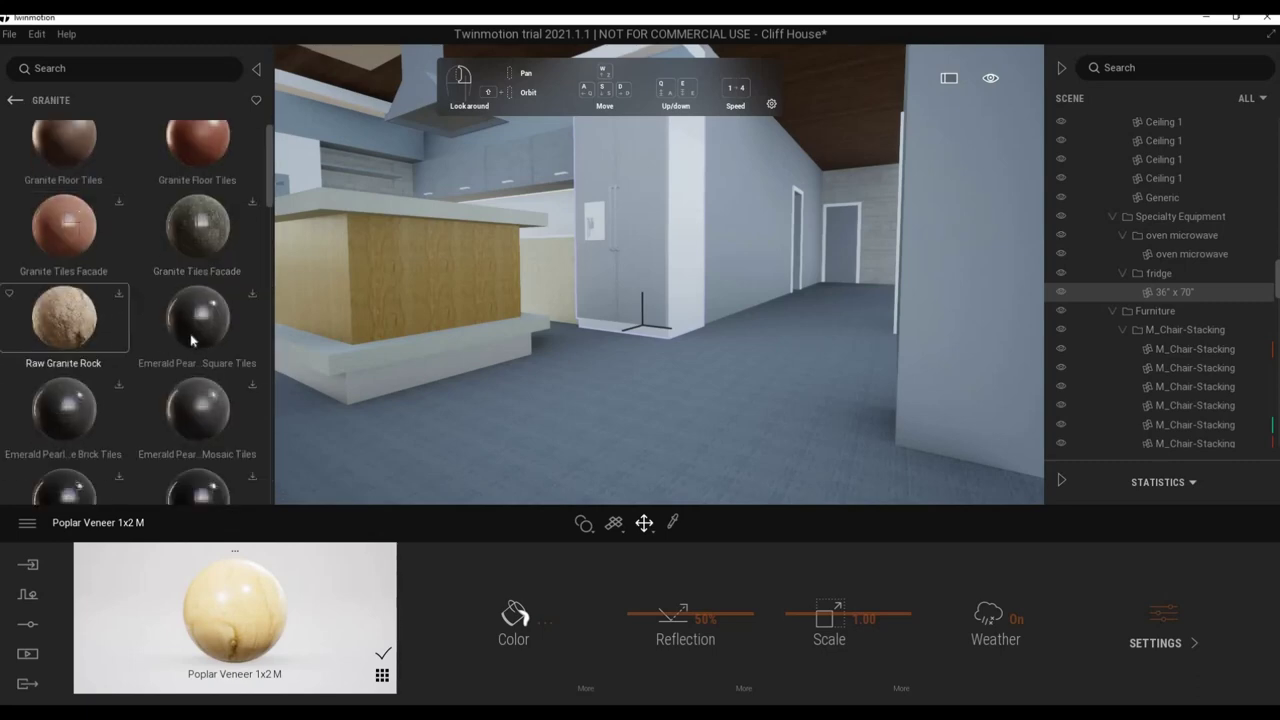
pyautogui.scroll(-1, 150, 360)
pyautogui.scroll(-3, 205, 400)
pyautogui.scroll(-2, 205, 408)
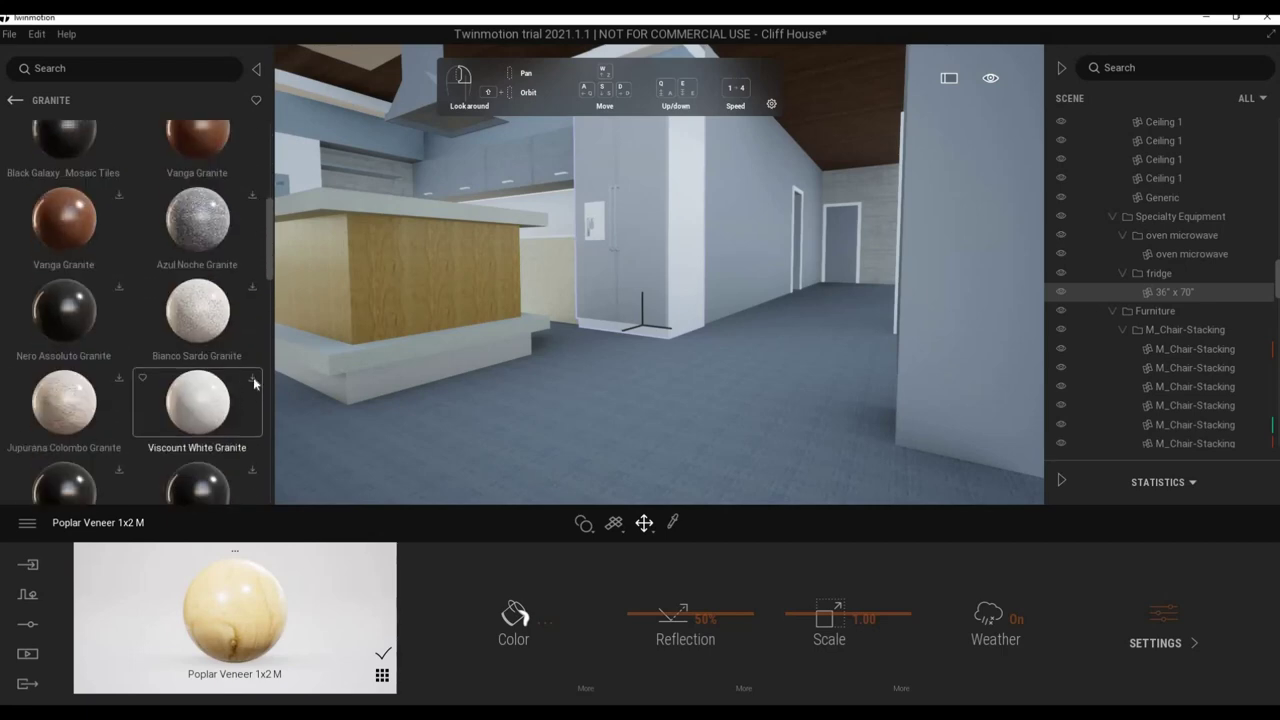
pyautogui.scroll(-1, 230, 398)
pyautogui.scroll(1, 258, 210)
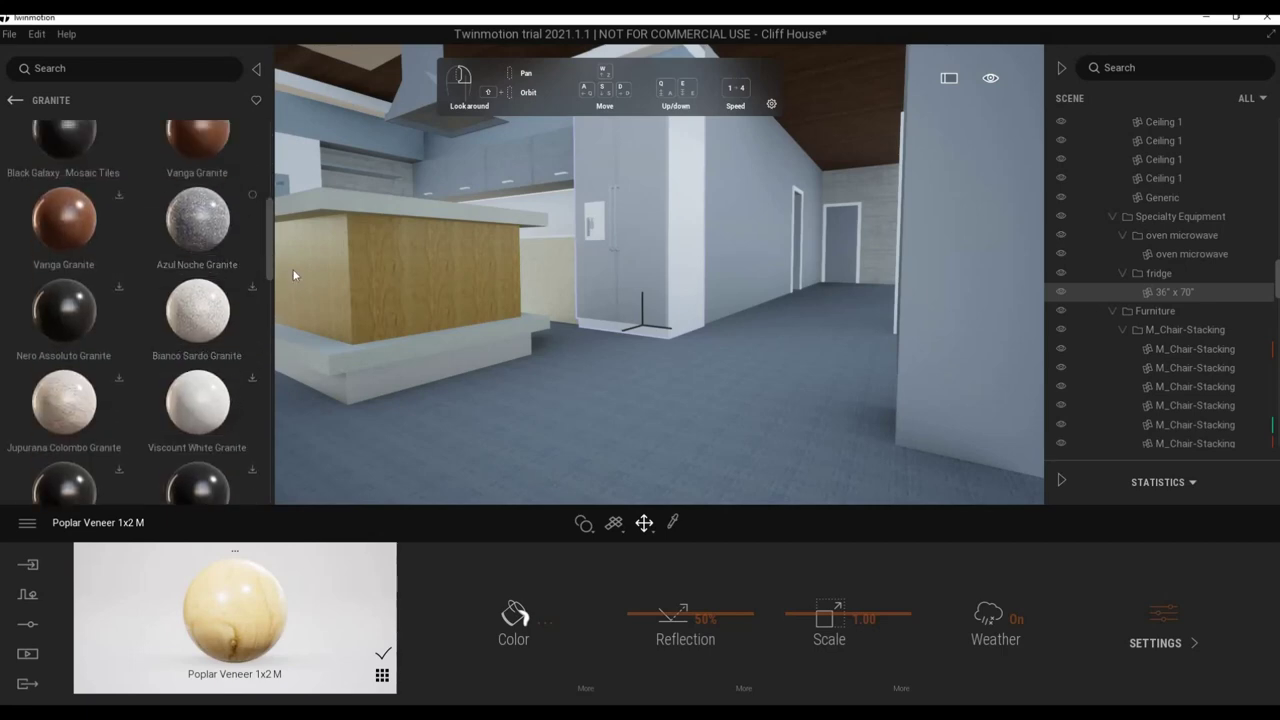
pyautogui.scroll(-1, 213, 408)
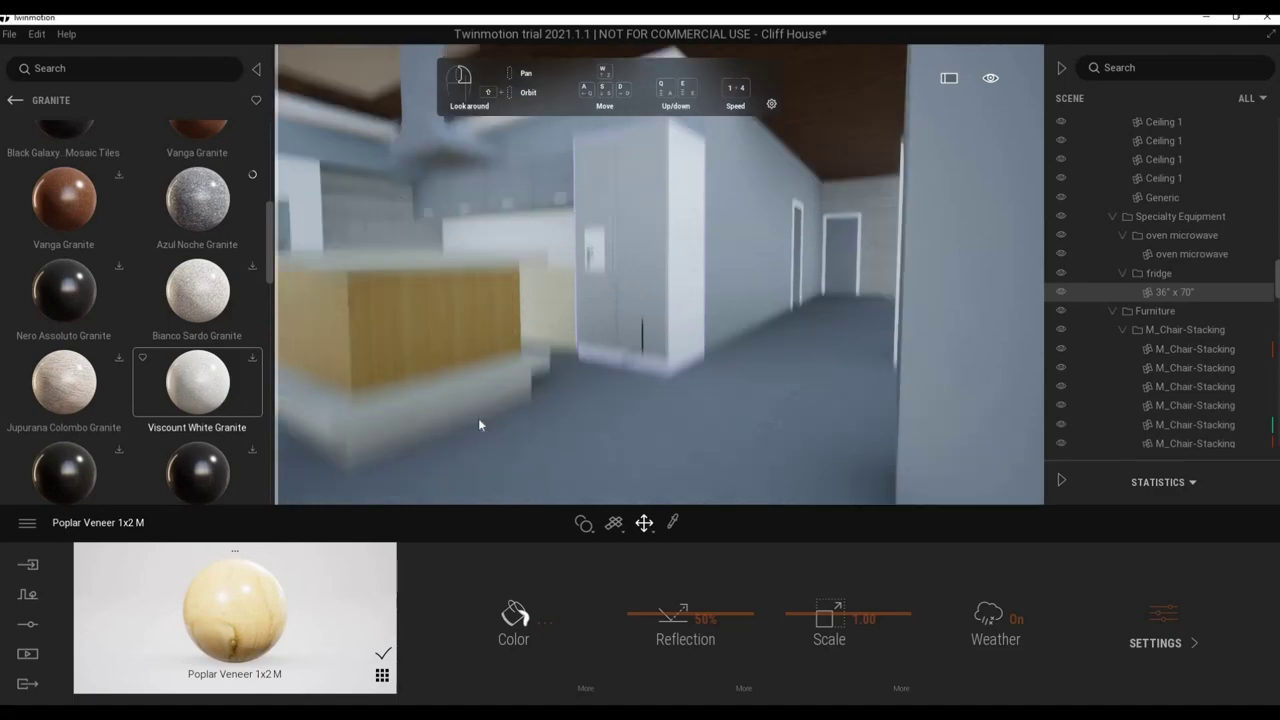
pyautogui.moveTo(478, 418); pyautogui.dragTo(641, 401, button='right')
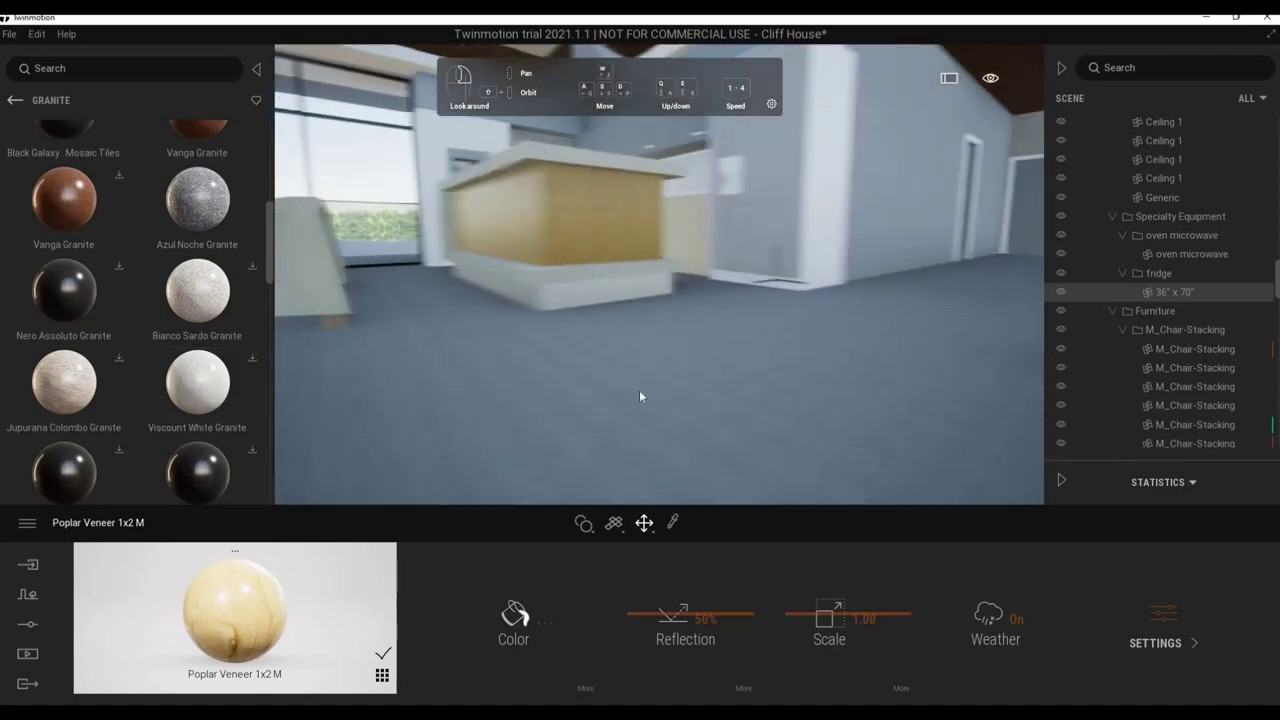
# Apply Azul Noche Granite to the island countertop and the side counter.
pyautogui.press('s')
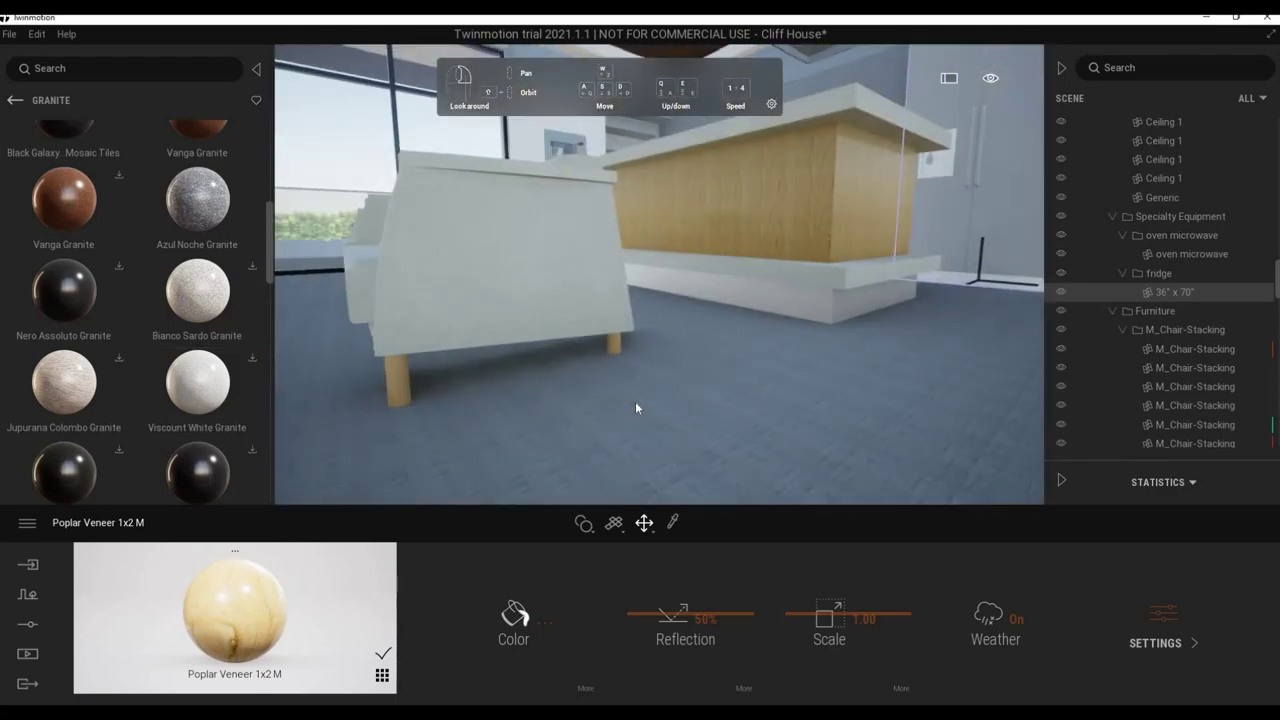
pyautogui.press('d')
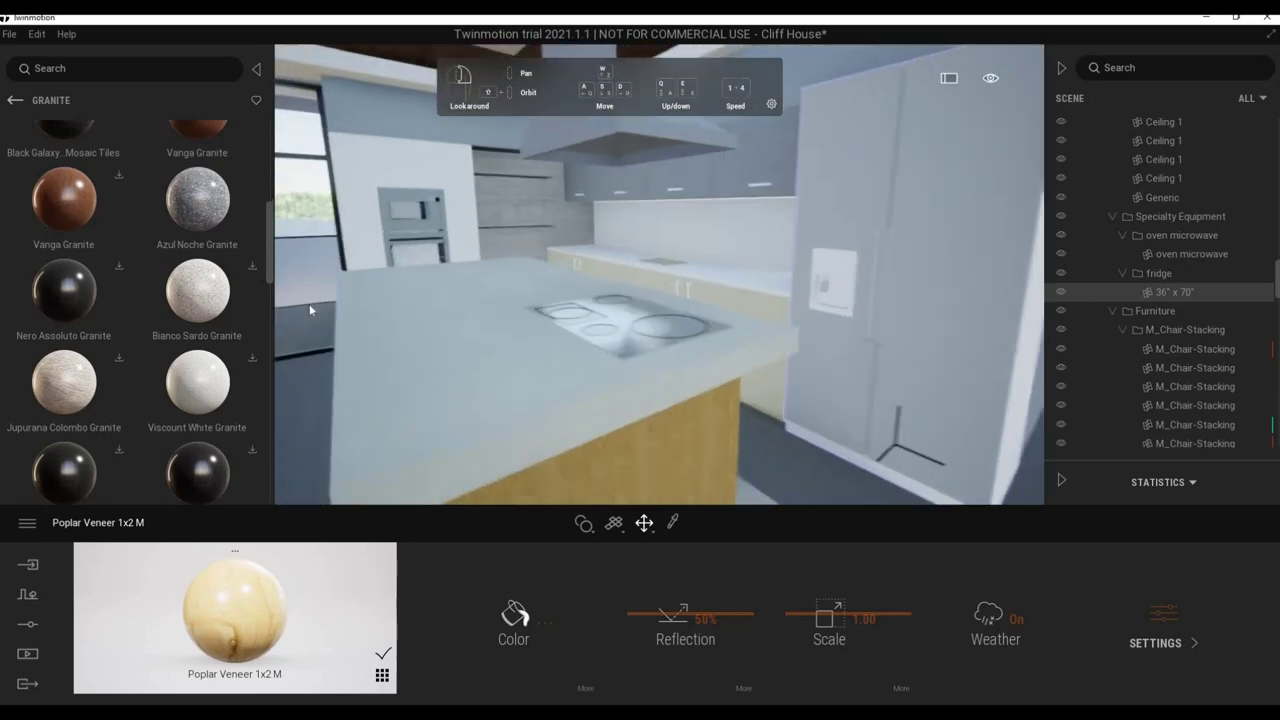
pyautogui.moveTo(634, 407); pyautogui.dragTo(559, 366, button='right')
pyautogui.click(559, 366)
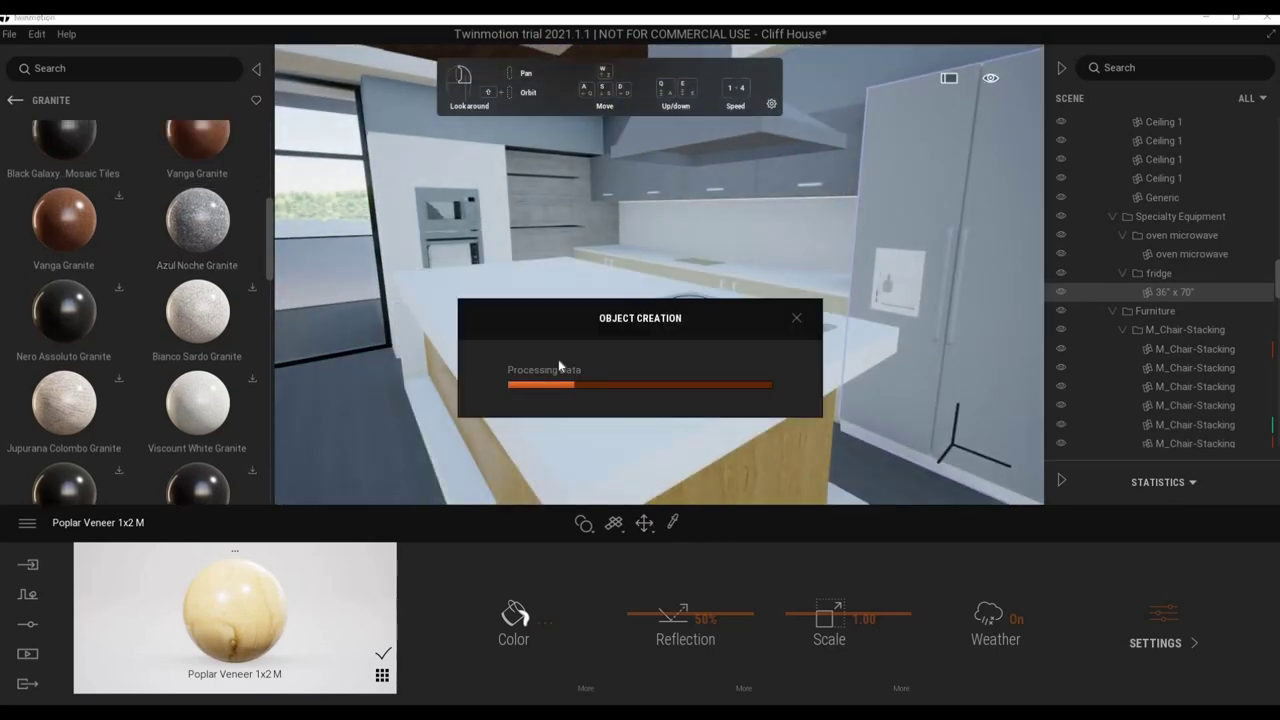
pyautogui.moveTo(569, 365); pyautogui.dragTo(635, 358, button='right')
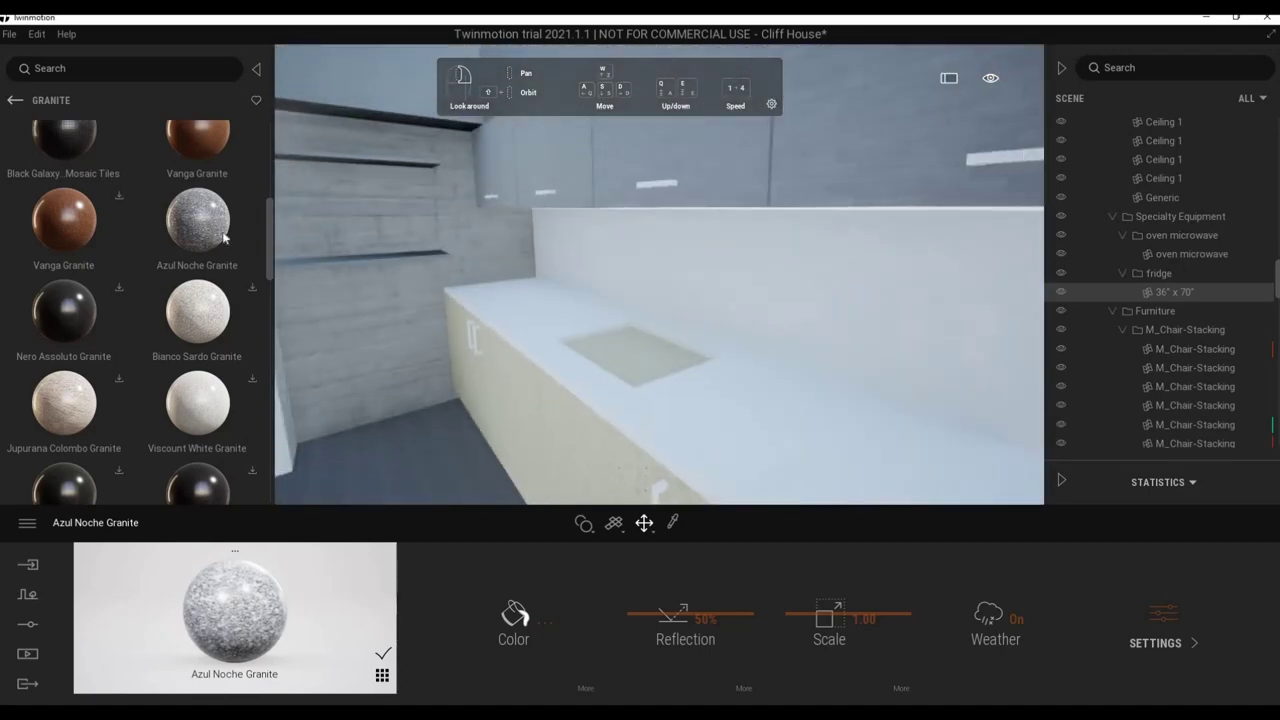
pyautogui.moveTo(224, 237); pyautogui.dragTo(757, 443)
pyautogui.moveTo(757, 443); pyautogui.dragTo(700, 400, button='right')
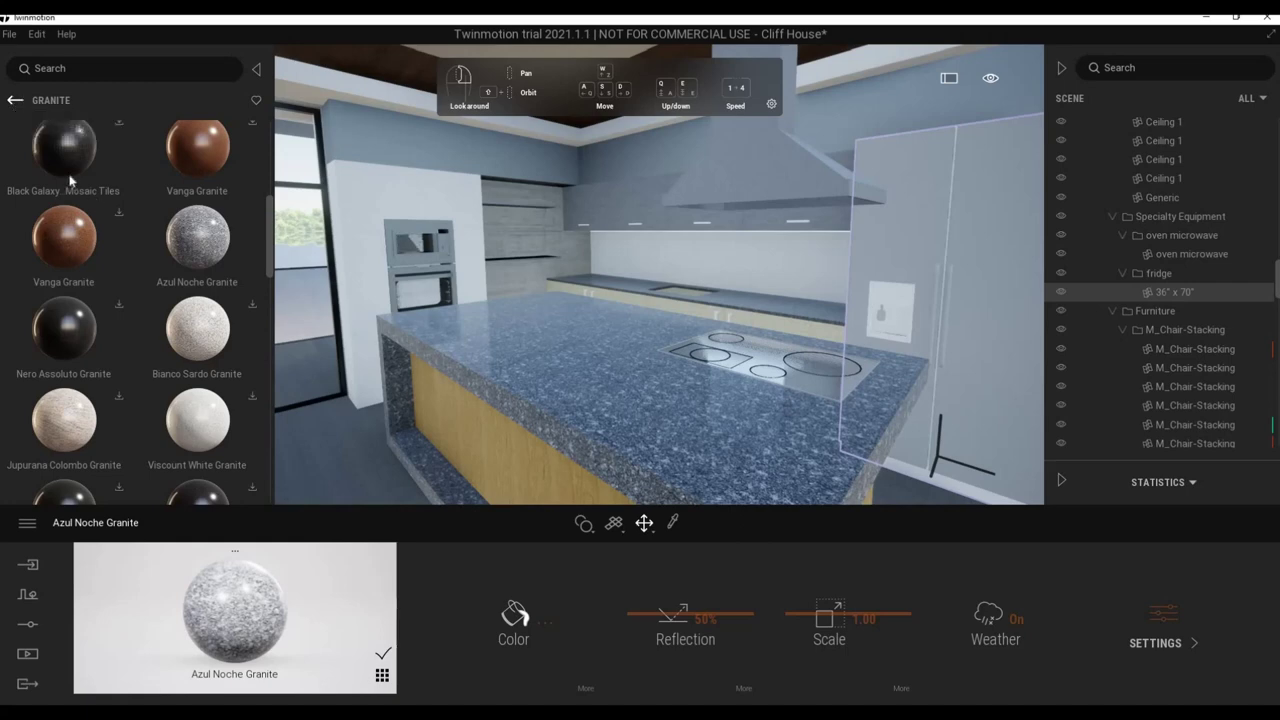
# Look through the stone Wall materials, then scroll the Tile thumbnails such as Gypsum and Brown Tiles.
pyautogui.click(15, 102)
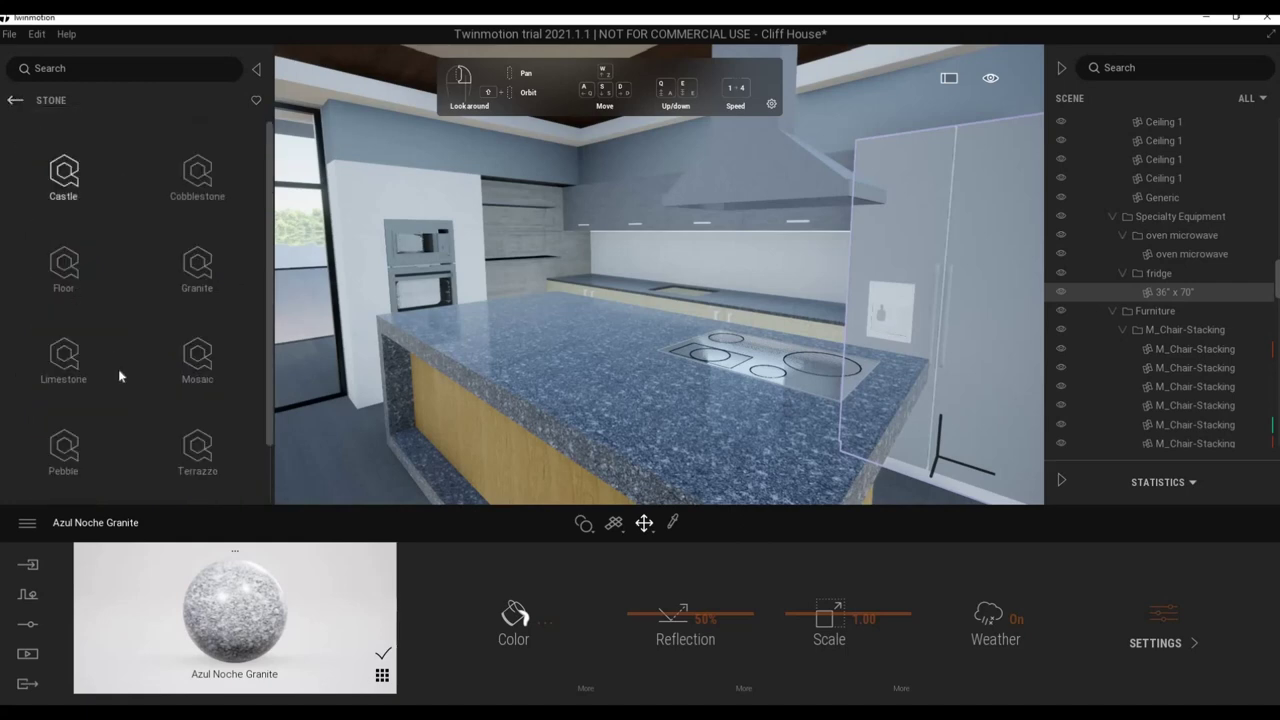
pyautogui.scroll(-1, 186, 440)
pyautogui.scroll(-2, 186, 440)
pyautogui.click(196, 458)
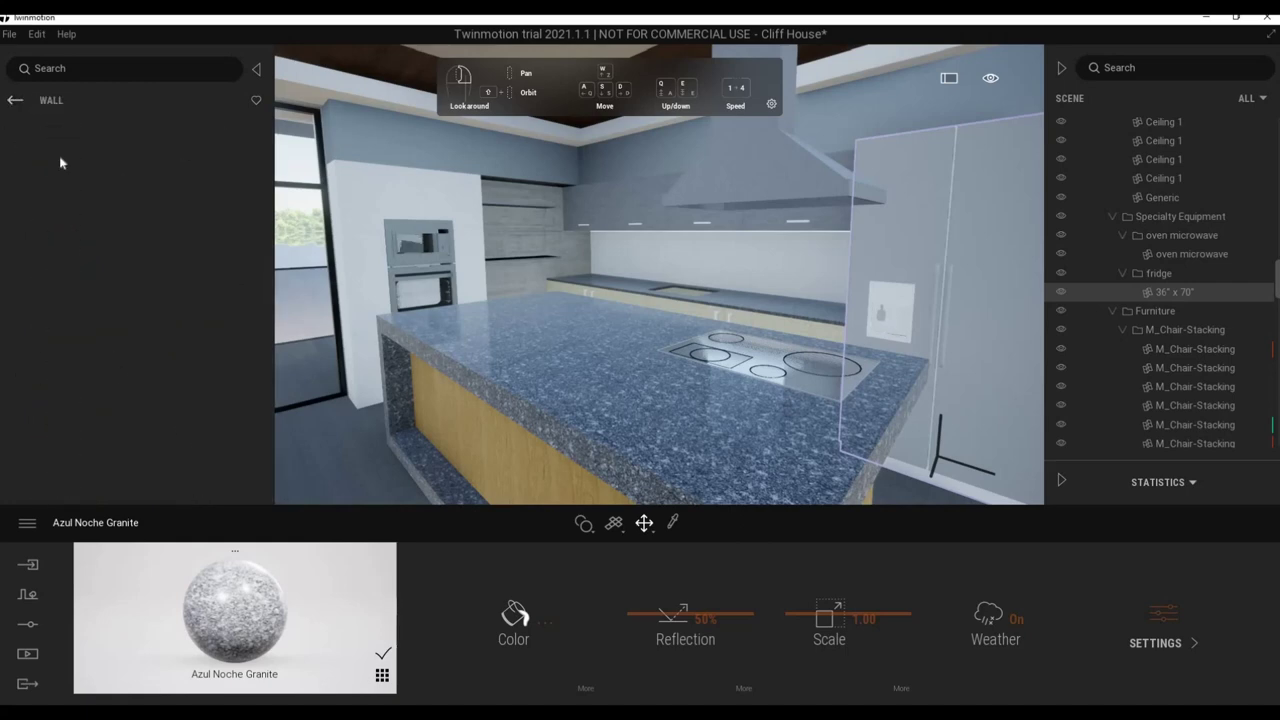
pyautogui.scroll(-1, 114, 329)
pyautogui.click(15, 100)
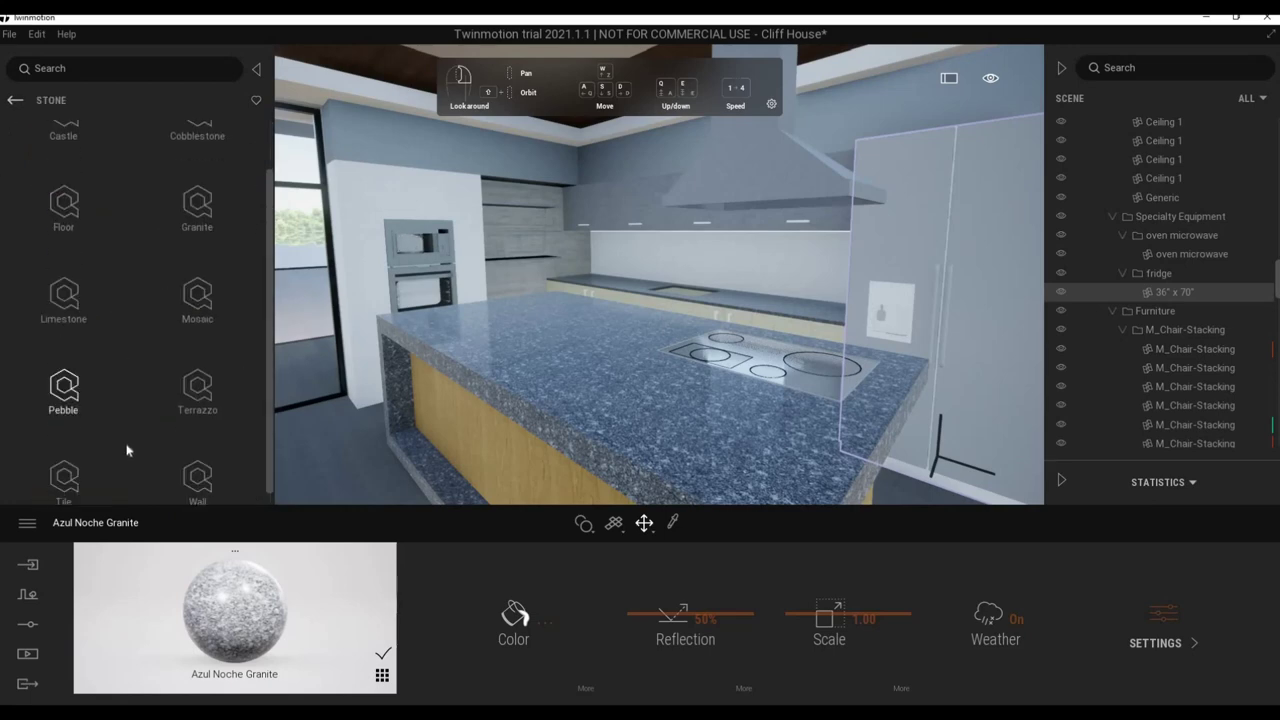
pyautogui.click(80, 468)
pyautogui.scroll(-1, 122, 440)
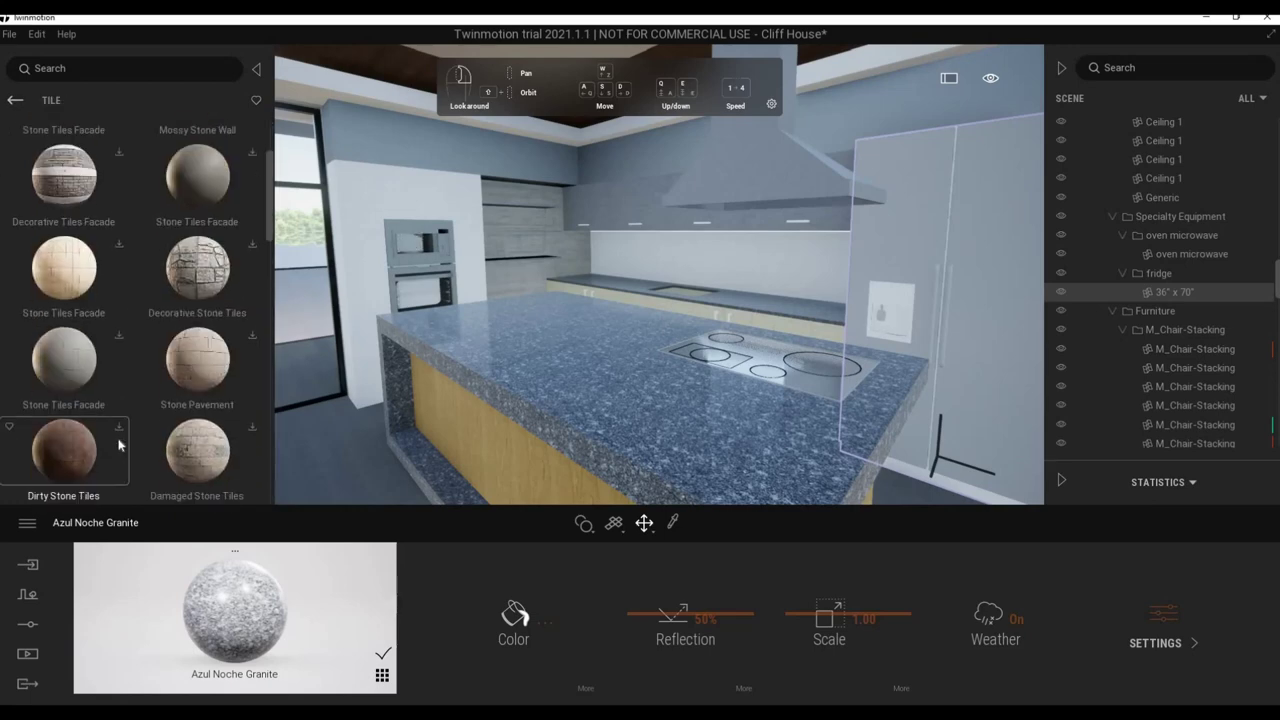
pyautogui.scroll(-2, 127, 433)
pyautogui.scroll(-2, 127, 433)
pyautogui.scroll(-1, 127, 400)
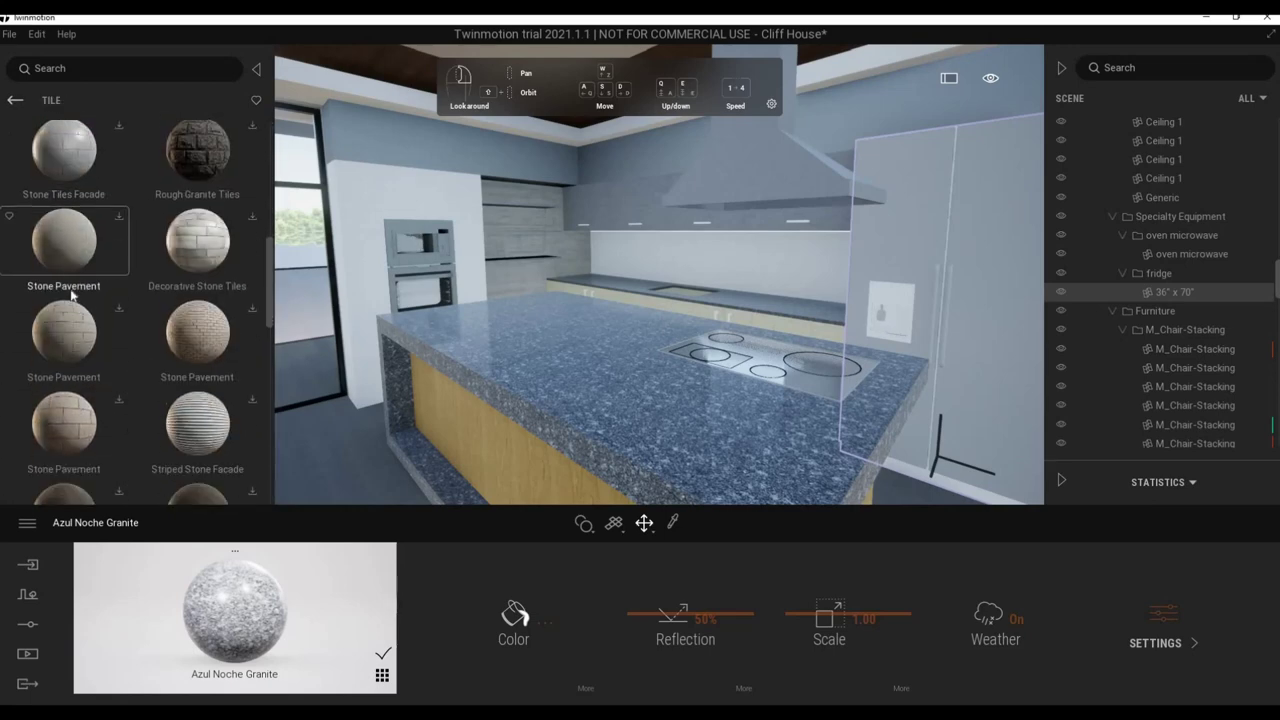
pyautogui.scroll(-2, 127, 380)
pyautogui.scroll(-1, 127, 372)
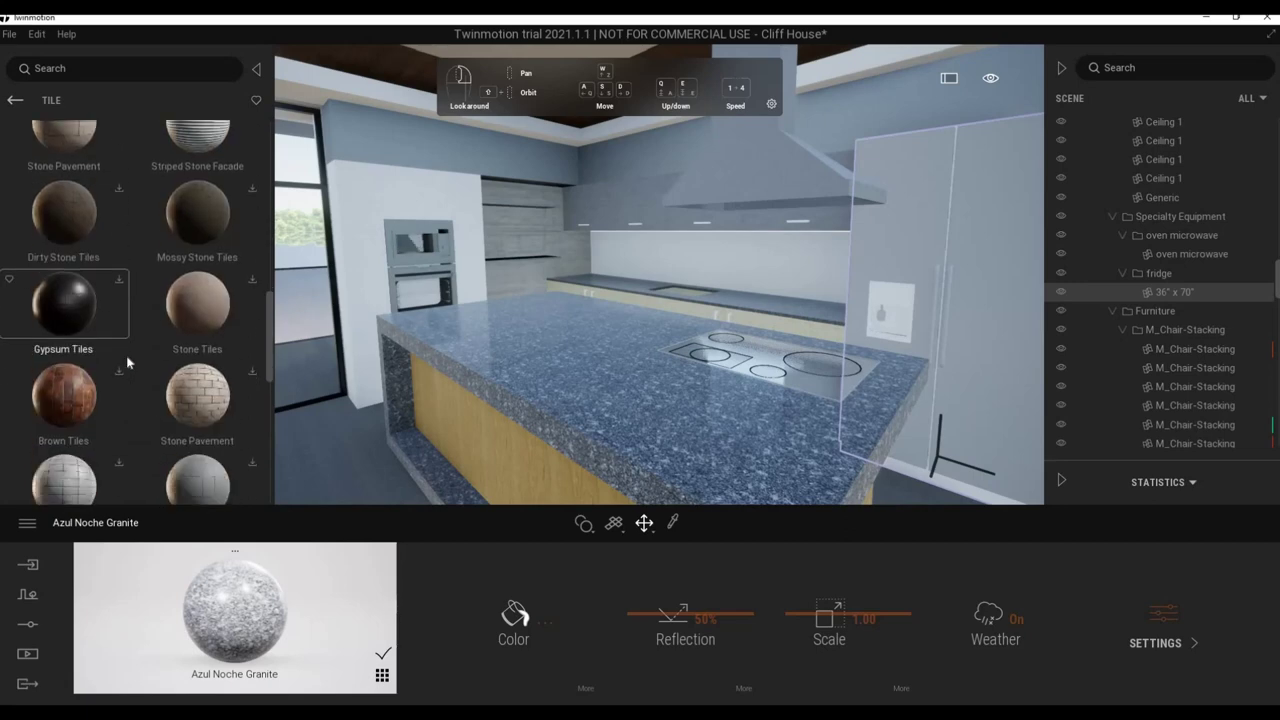
pyautogui.scroll(-1, 127, 366)
pyautogui.scroll(-2, 126, 355)
pyautogui.scroll(-2, 117, 376)
pyautogui.scroll(-2, 128, 385)
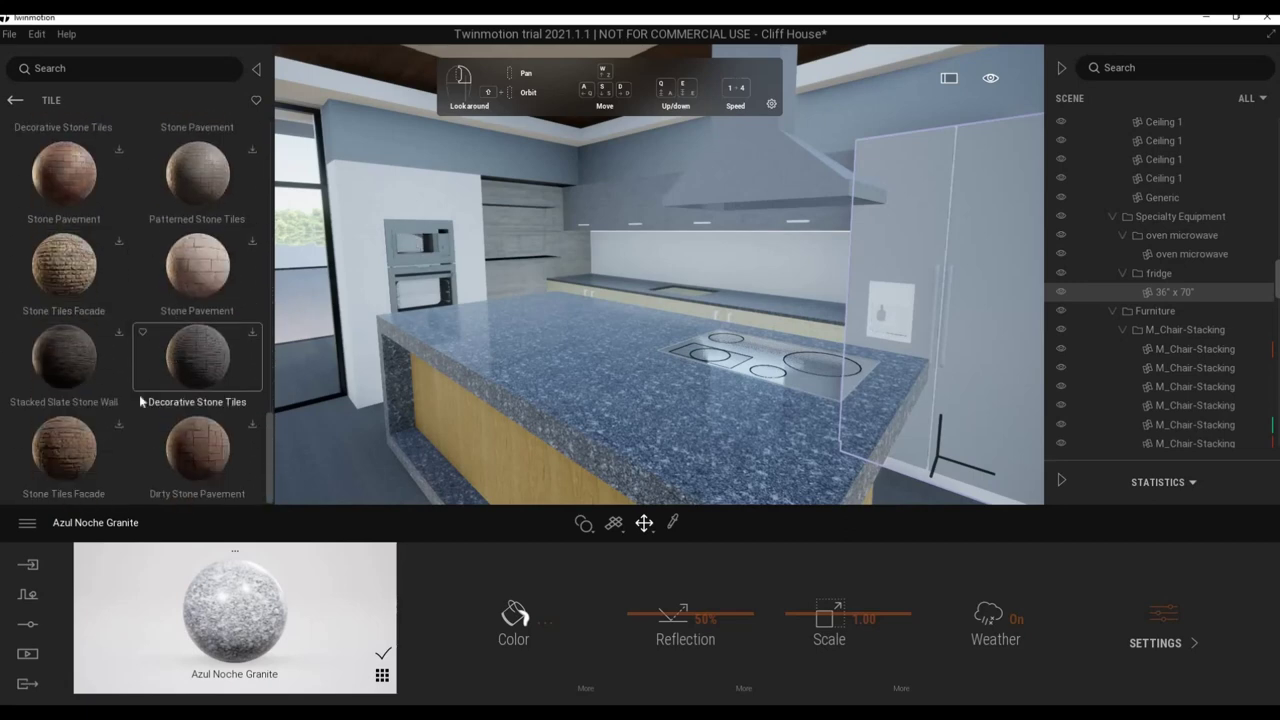
pyautogui.scroll(2, 118, 399)
pyautogui.scroll(2, 118, 398)
pyautogui.scroll(2, 127, 290)
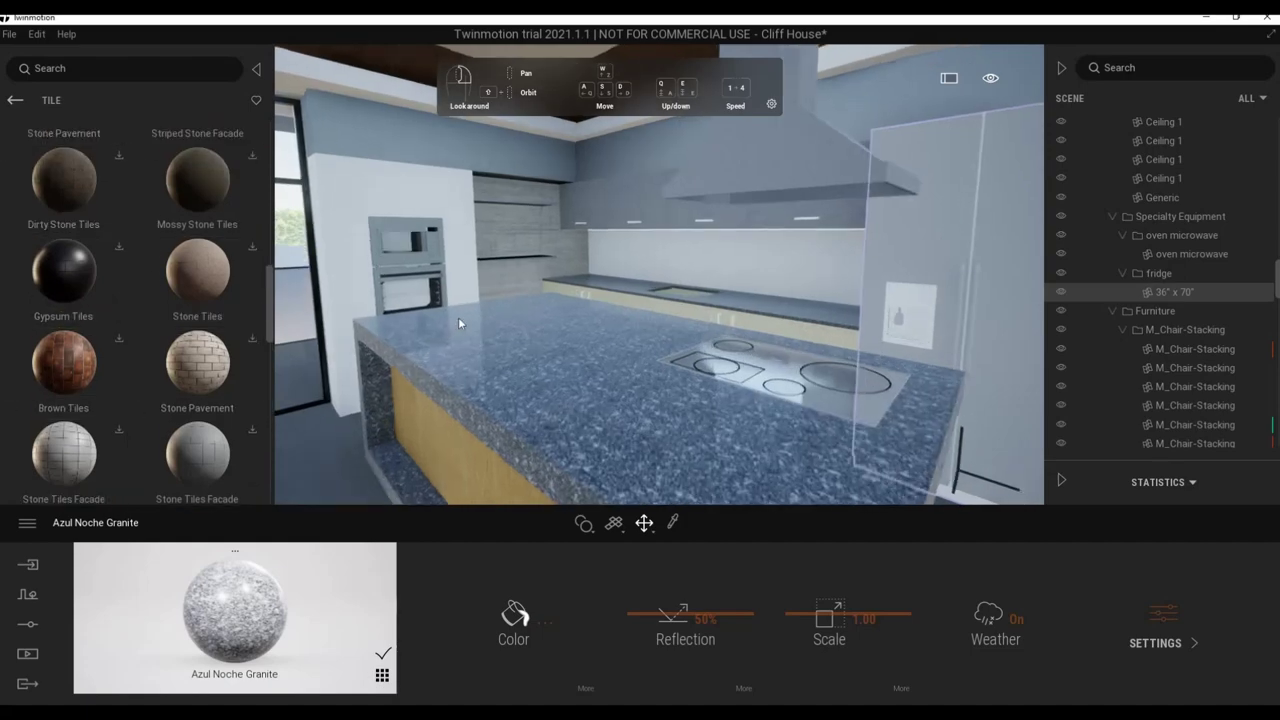
# Orbit the view around the oven and microwave wall, then back toward the island and fridge.
pyautogui.moveTo(458, 317); pyautogui.dragTo(495, 305, button='right')
pyautogui.scroll(3, 495, 305)
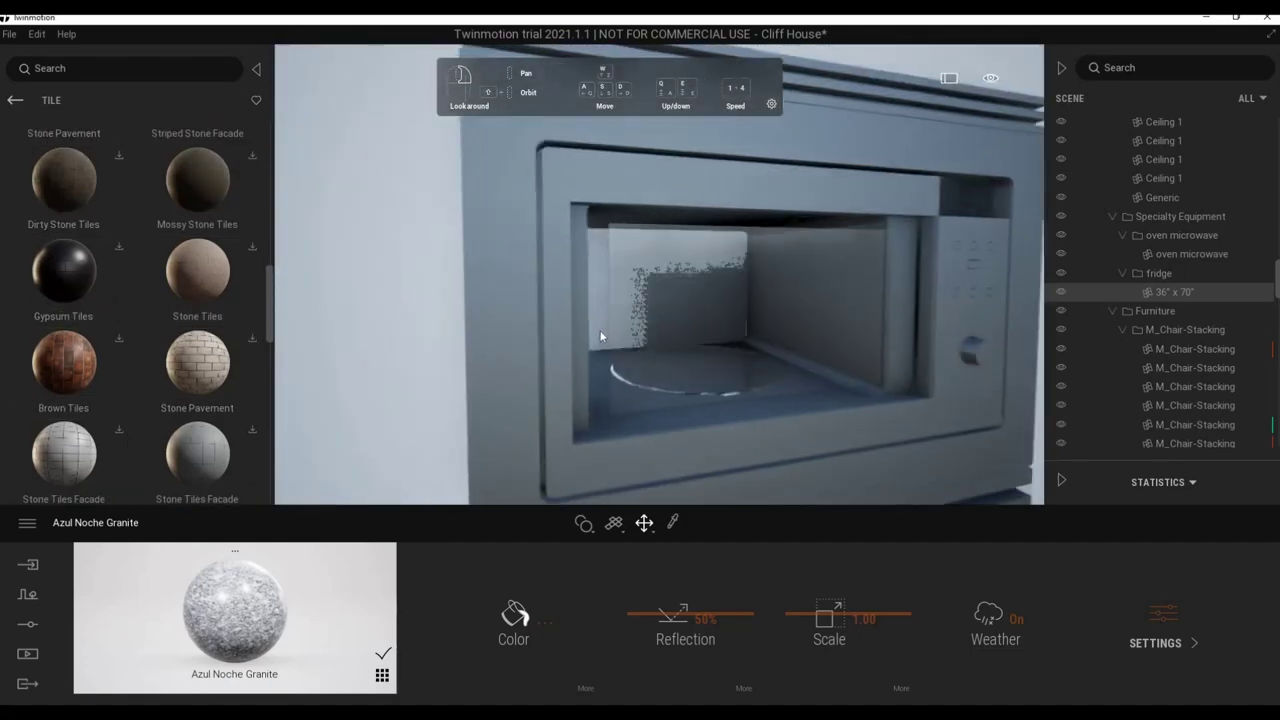
pyautogui.scroll(3, 530, 325)
pyautogui.scroll(2, 566, 343)
pyautogui.scroll(-3, 567, 343)
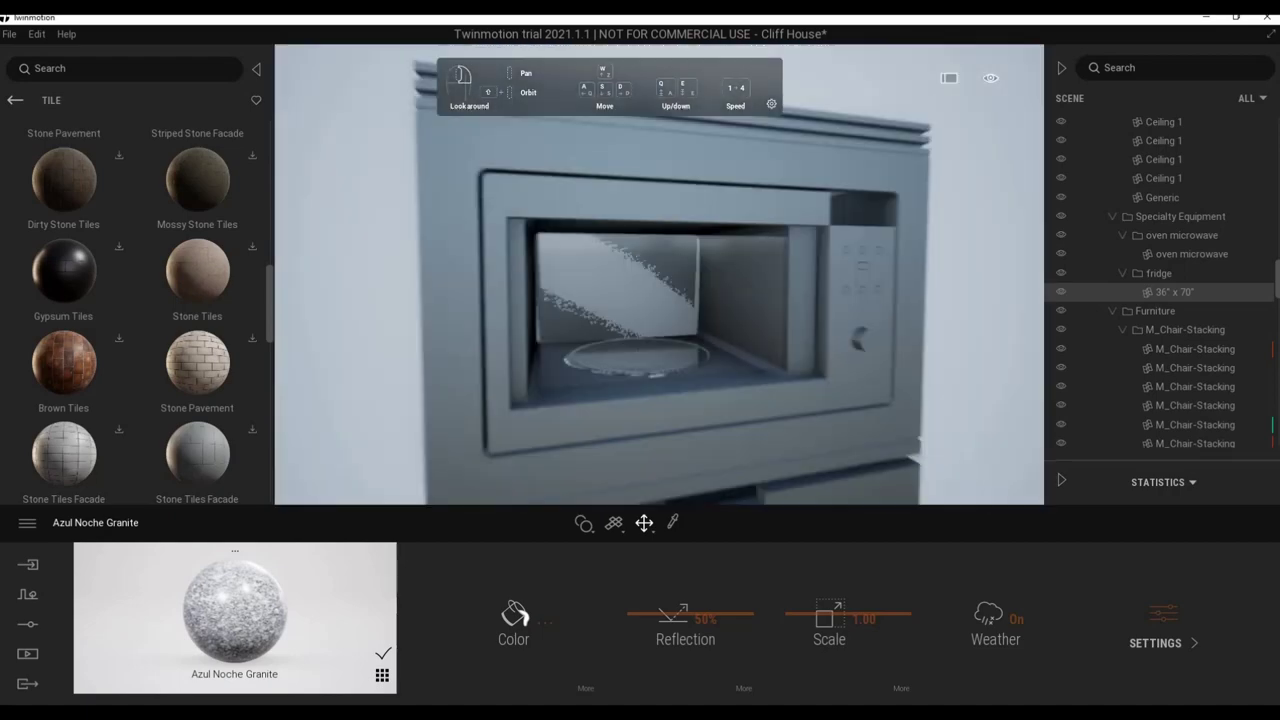
pyautogui.scroll(-3, 567, 343)
pyautogui.moveTo(567, 343); pyautogui.dragTo(520, 340, button='right')
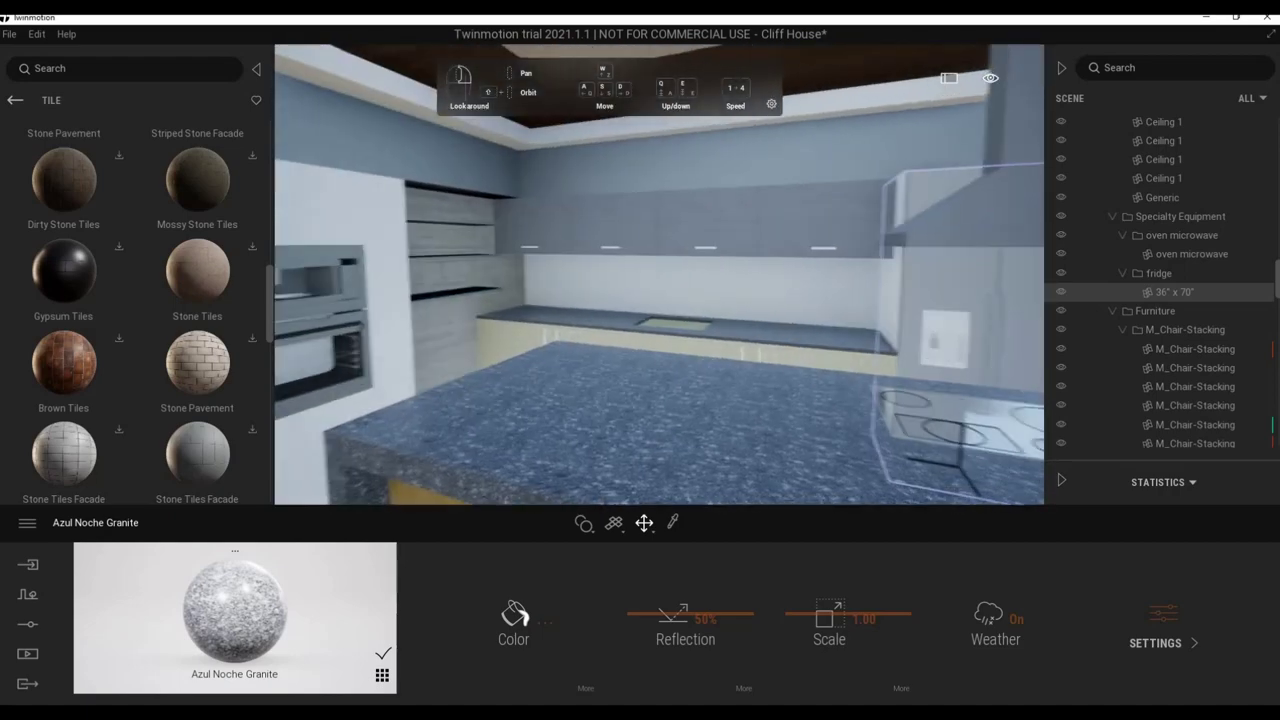
pyautogui.moveTo(588, 370); pyautogui.dragTo(555, 368, button='right')
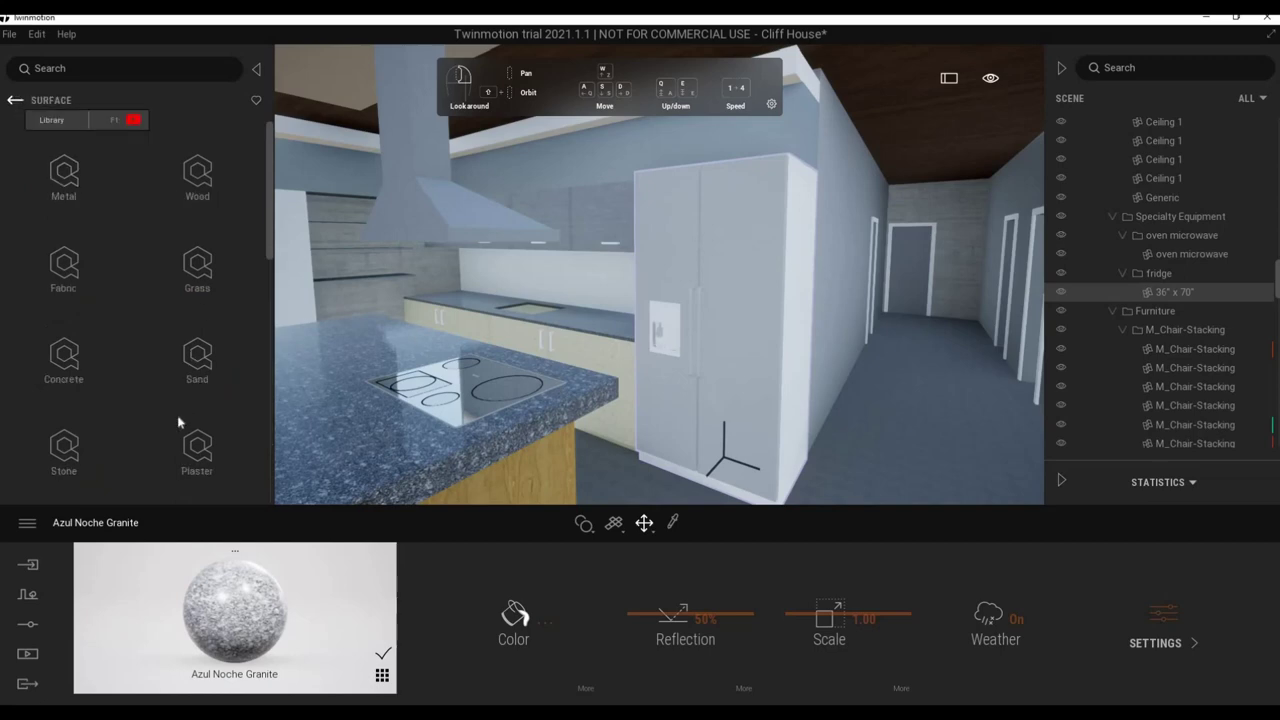
# Apply Patterned Ceramic Tiles from Surface > Tile to the backsplash above the granite counter.
pyautogui.scroll(-2, 165, 436)
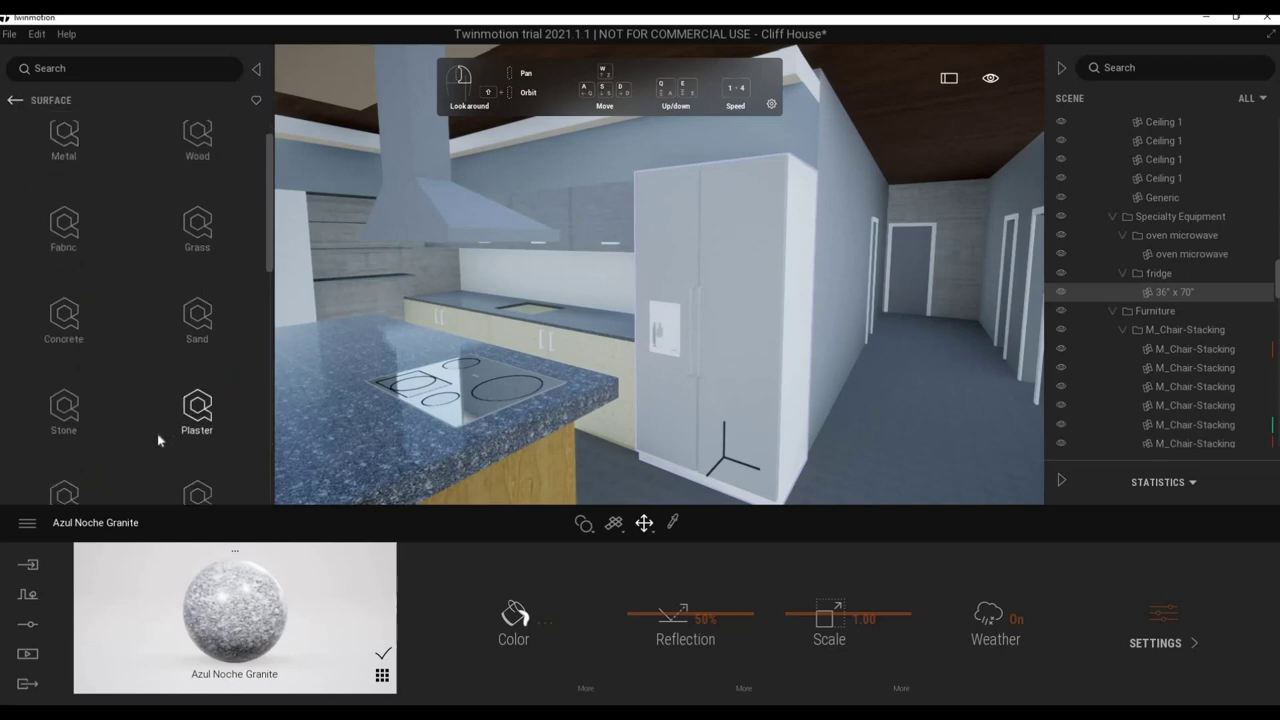
pyautogui.scroll(-1, 158, 440)
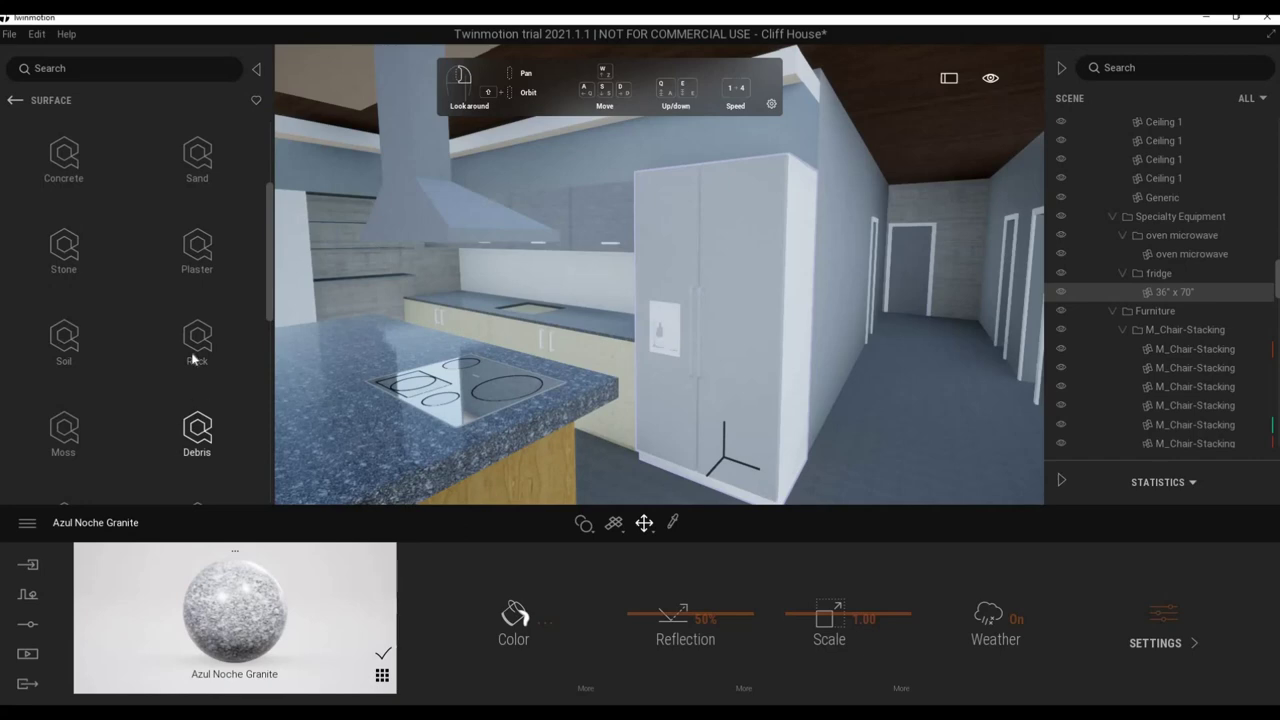
pyautogui.scroll(-2, 171, 421)
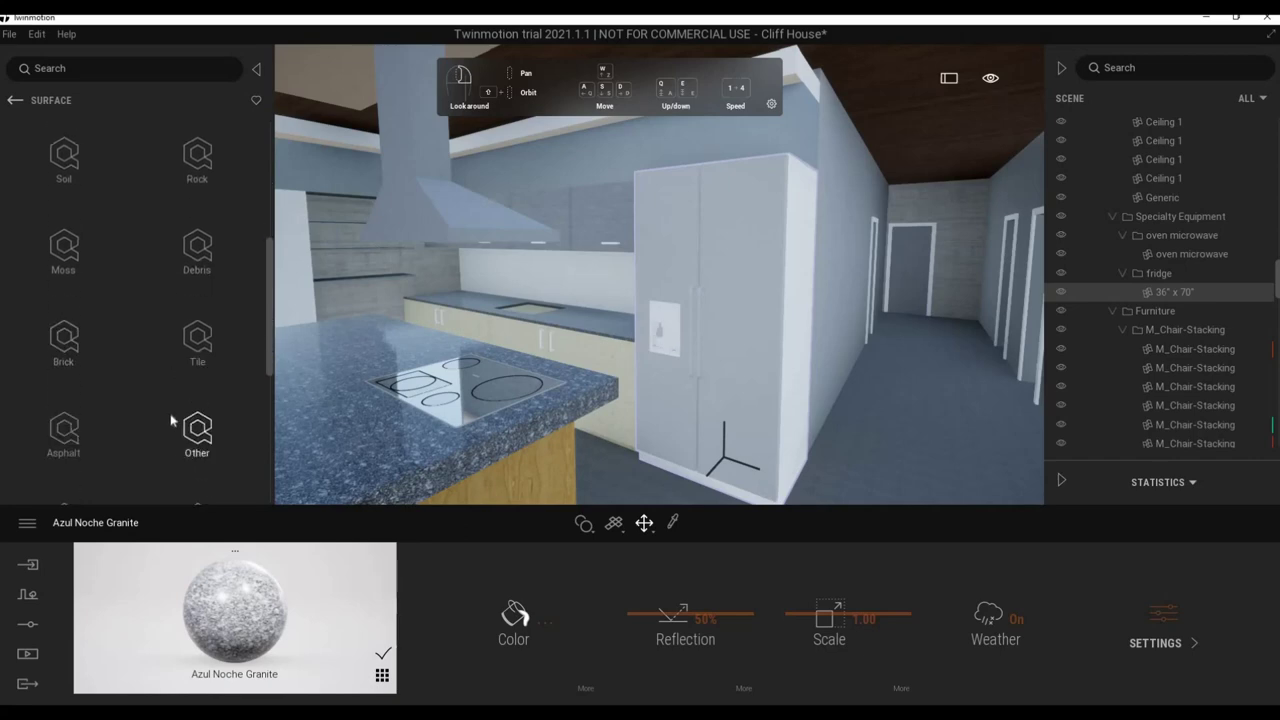
pyautogui.click(198, 345)
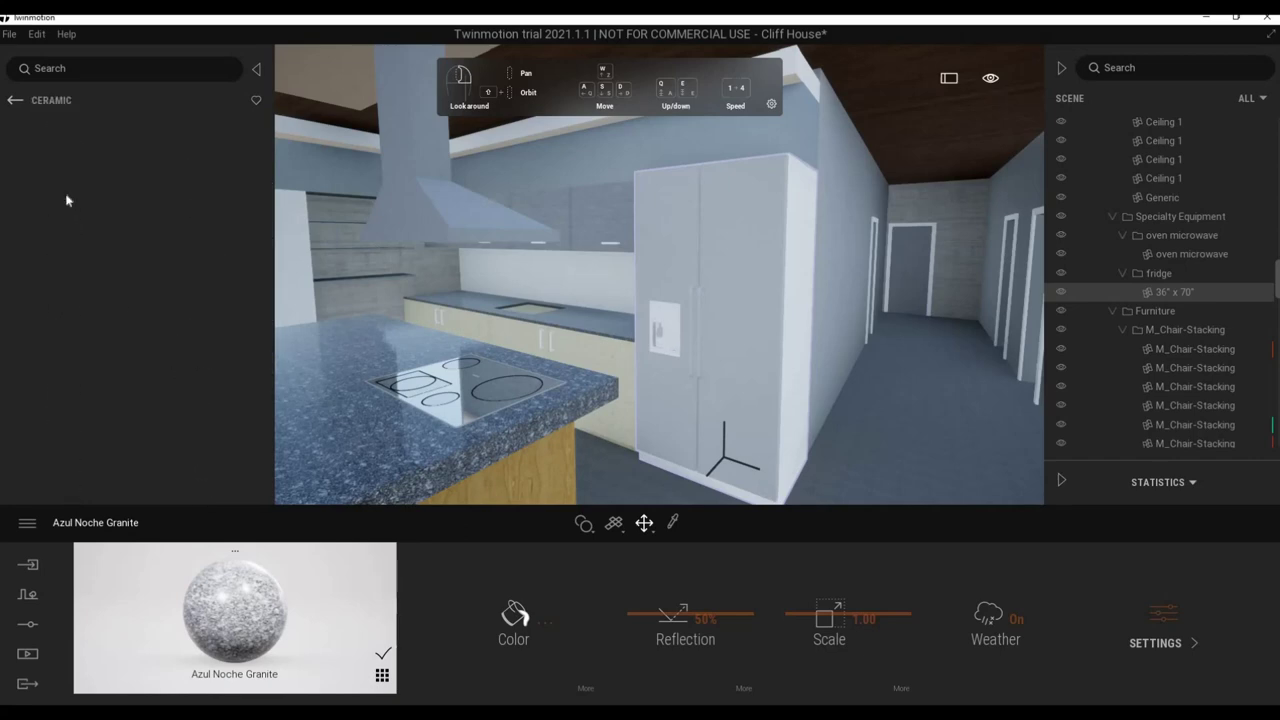
pyautogui.scroll(-1, 237, 283)
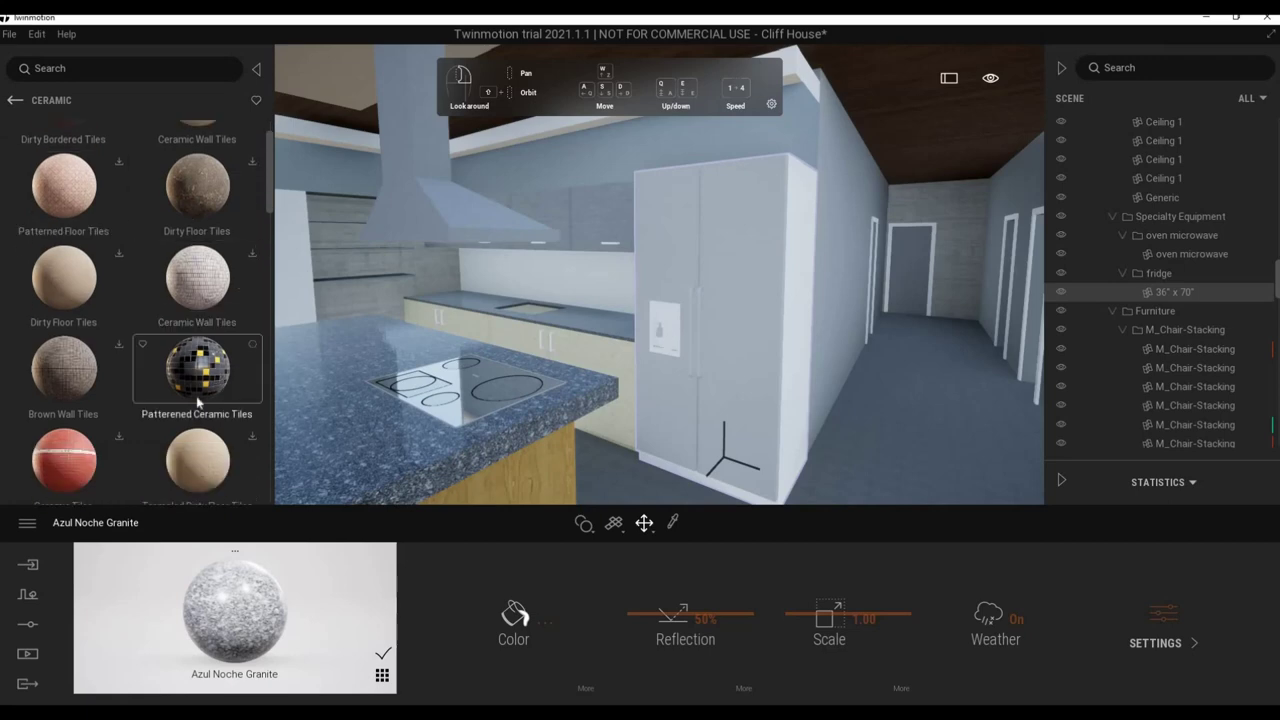
pyautogui.press('Up')
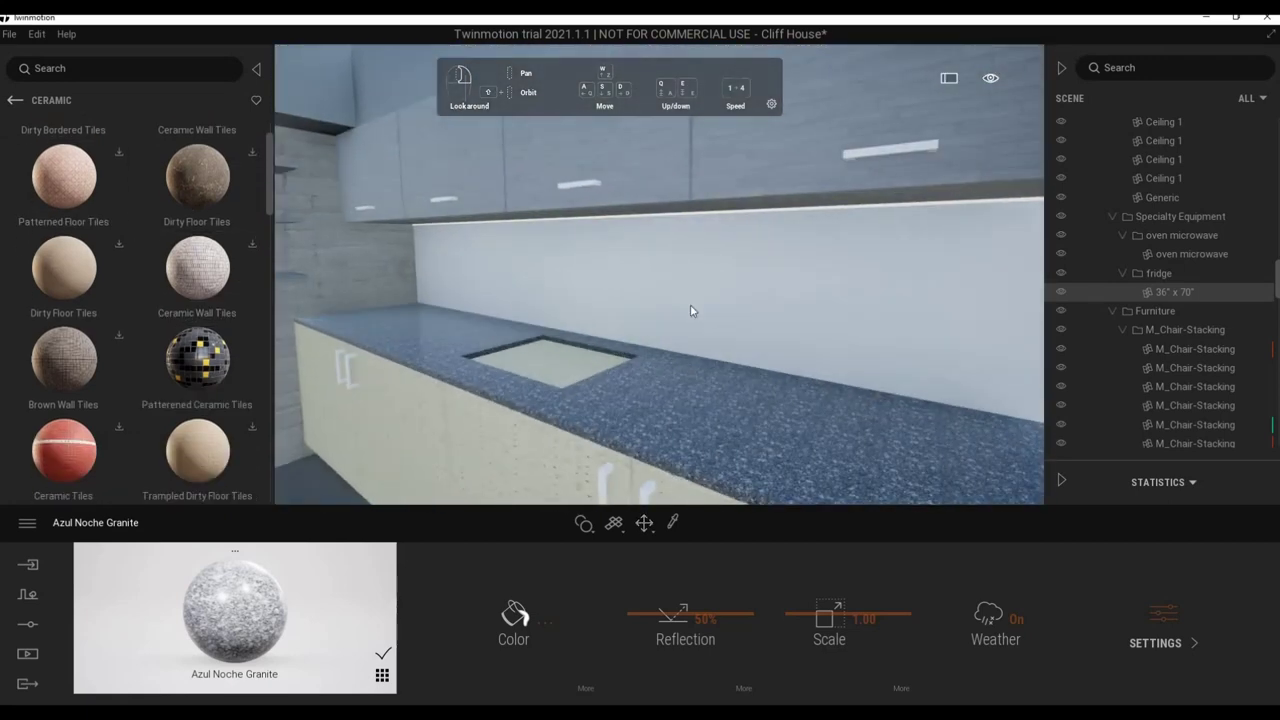
pyautogui.click(690, 304)
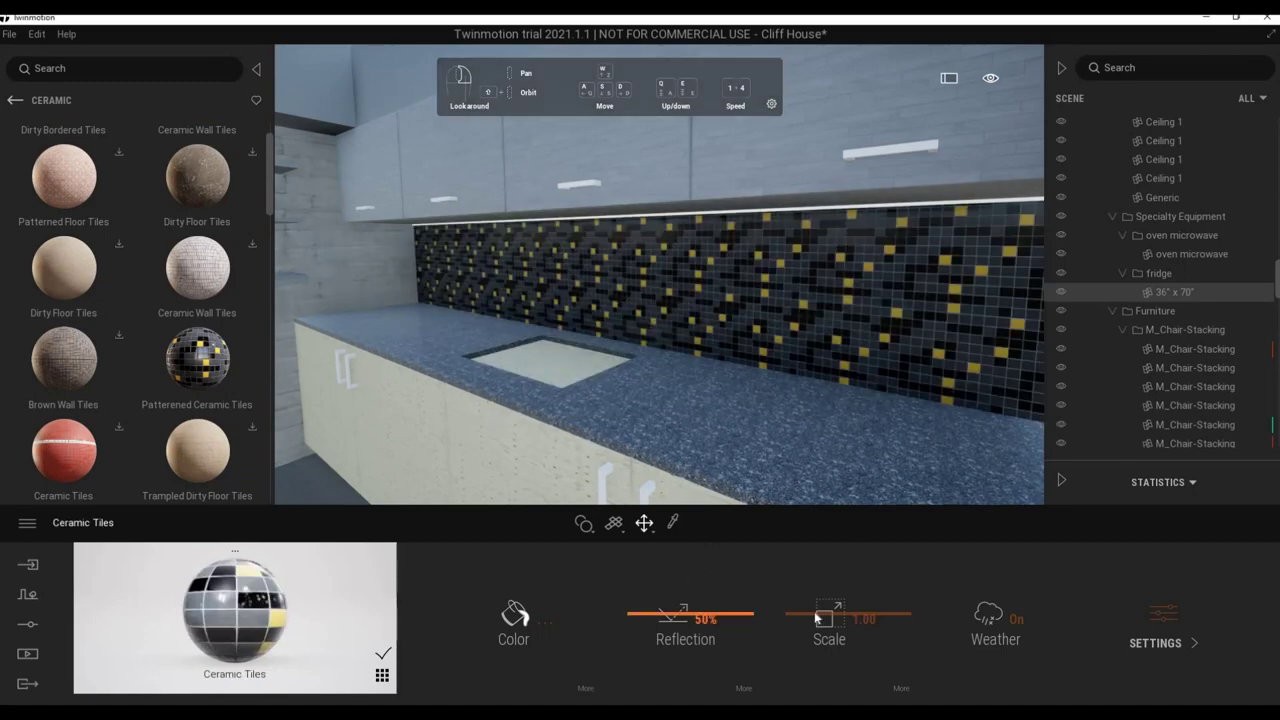
pyautogui.press('Down')
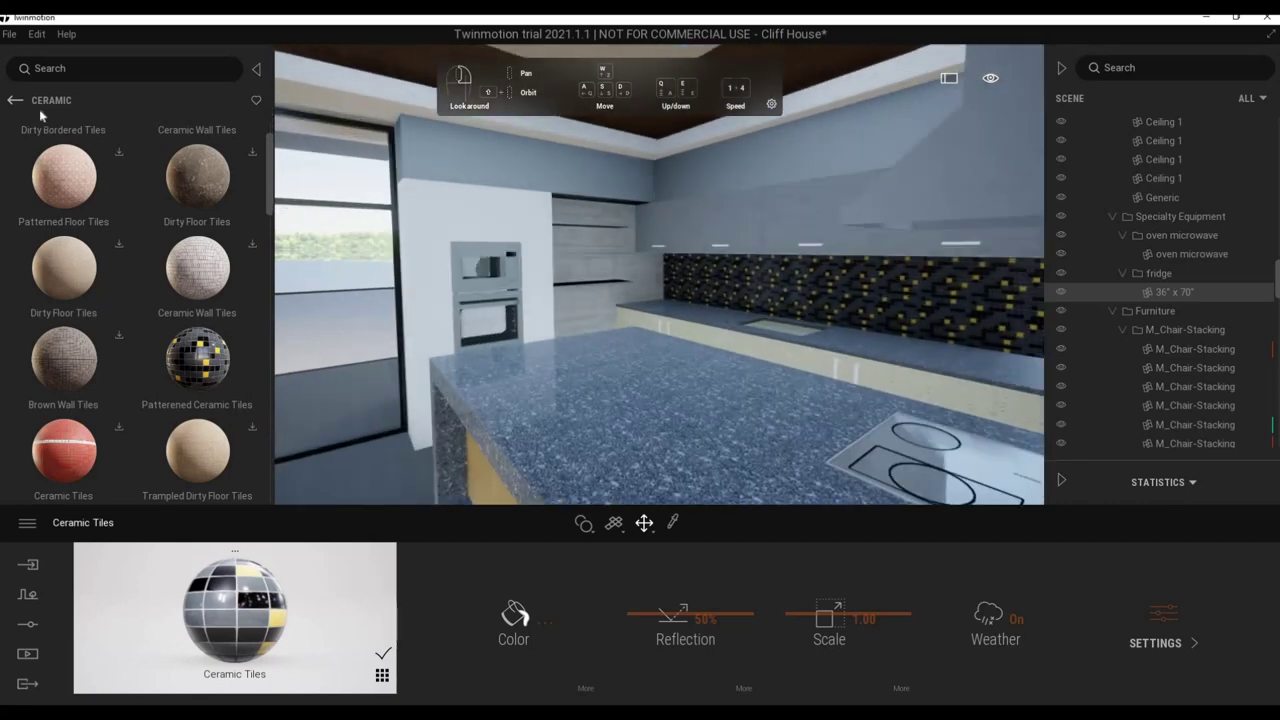
# Back out of the ceramic tiles to the Surface categories and scroll through the list.
pyautogui.click(14, 101)
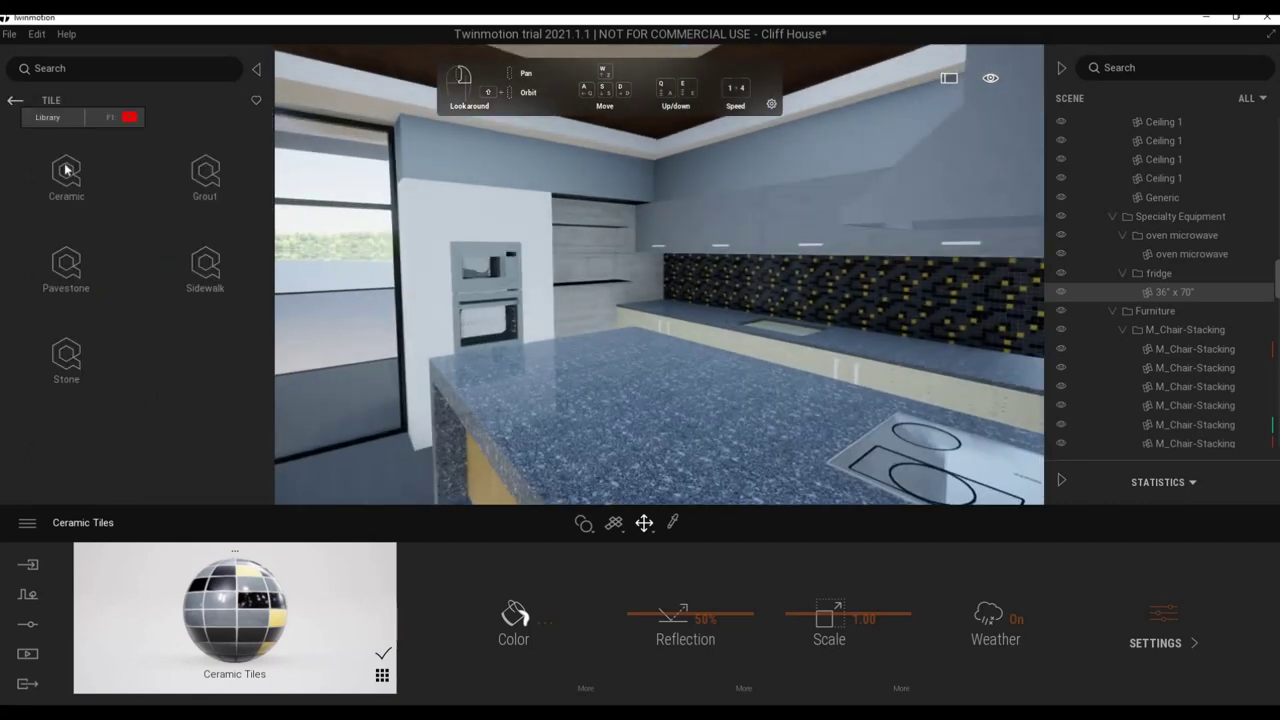
pyautogui.click(14, 100)
pyautogui.scroll(-5, 128, 360)
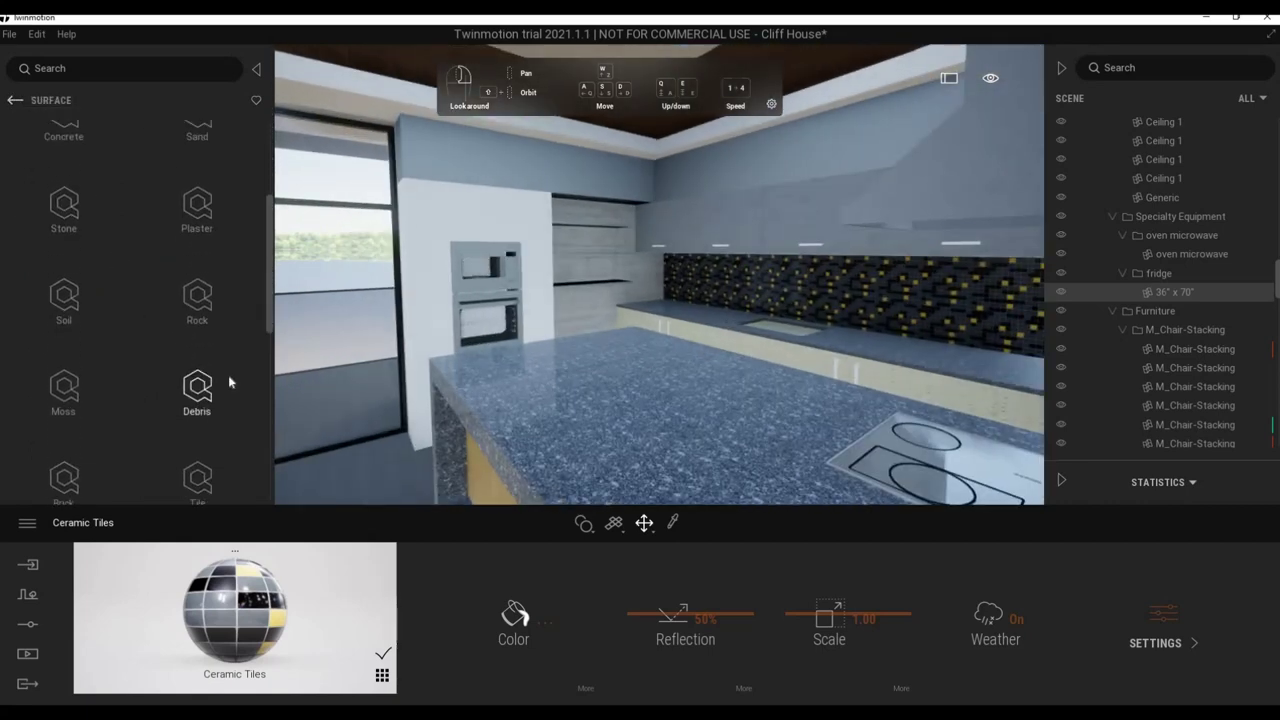
pyautogui.scroll(-1, 240, 380)
pyautogui.scroll(-1, 249, 380)
pyautogui.scroll(-1, 249, 380)
pyautogui.scroll(-1, 249, 382)
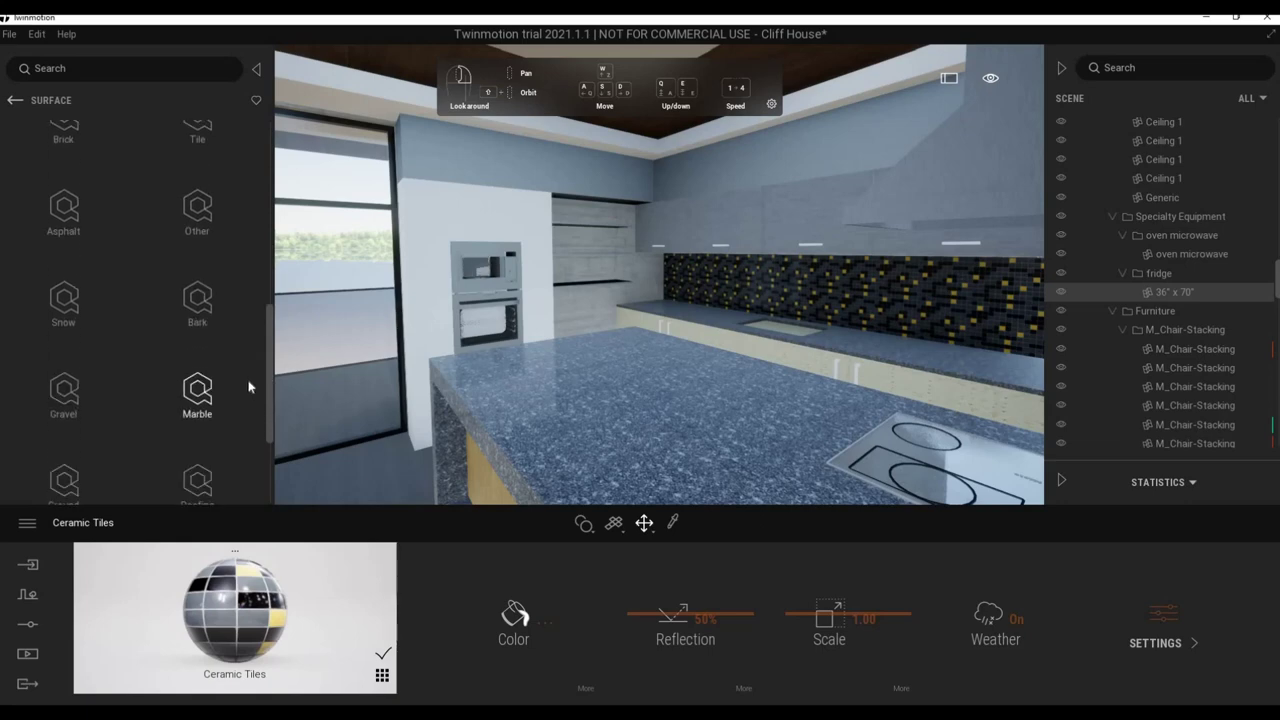
pyautogui.scroll(-1, 249, 387)
pyautogui.scroll(-1, 245, 420)
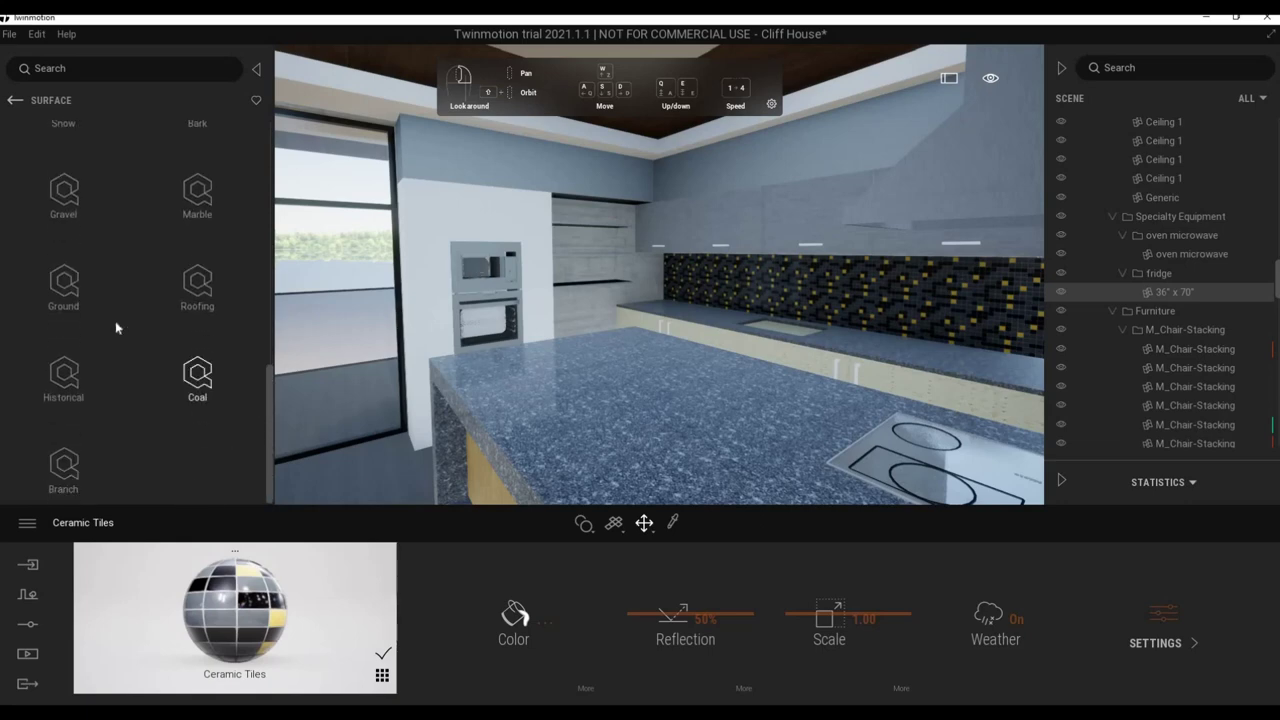
pyautogui.scroll(2, 115, 321)
pyautogui.scroll(2, 115, 321)
pyautogui.scroll(1, 115, 321)
pyautogui.scroll(1, 115, 321)
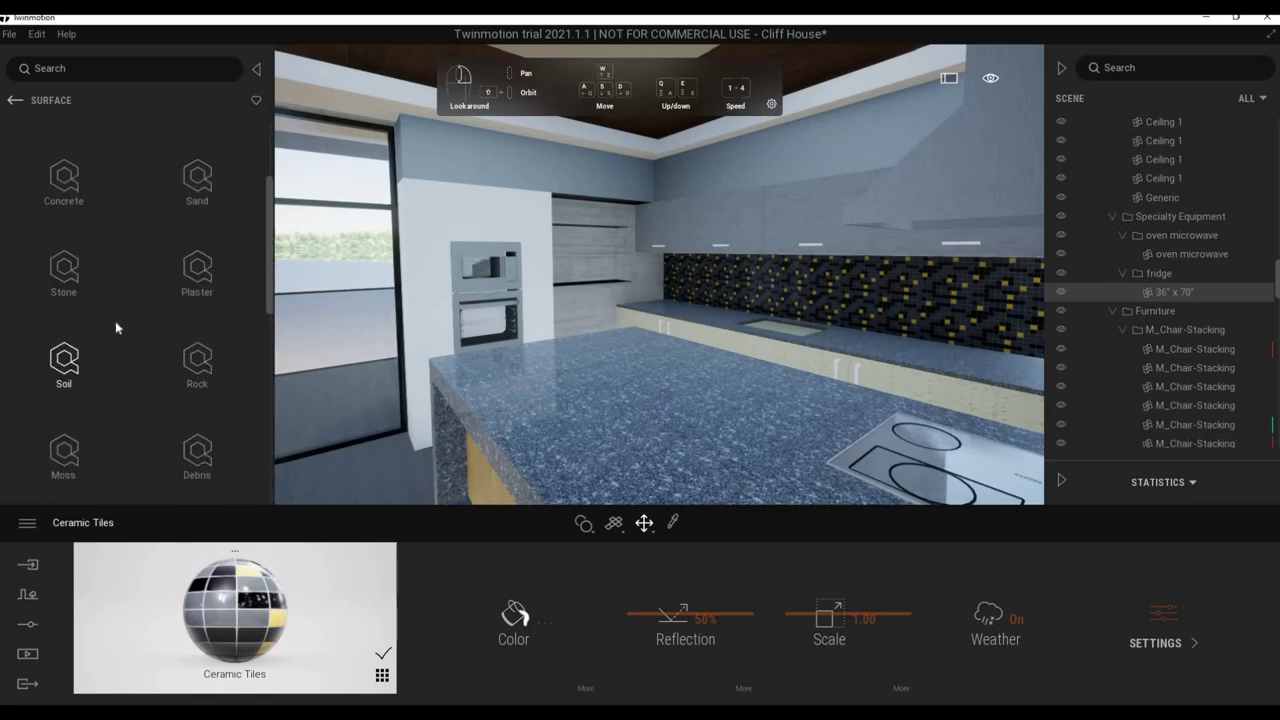
pyautogui.scroll(1, 115, 321)
pyautogui.scroll(1, 115, 321)
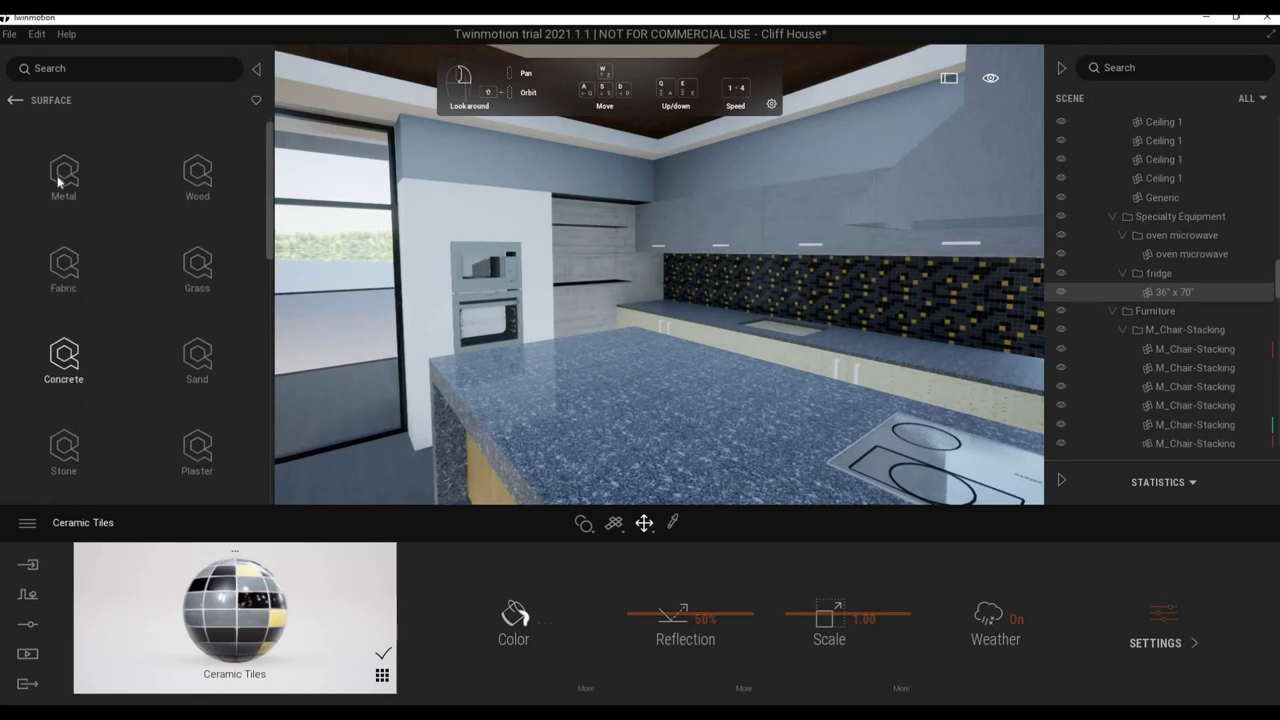
# Look into the Metal and Other surface categories, returning to the Surface list after each.
pyautogui.click(60, 178)
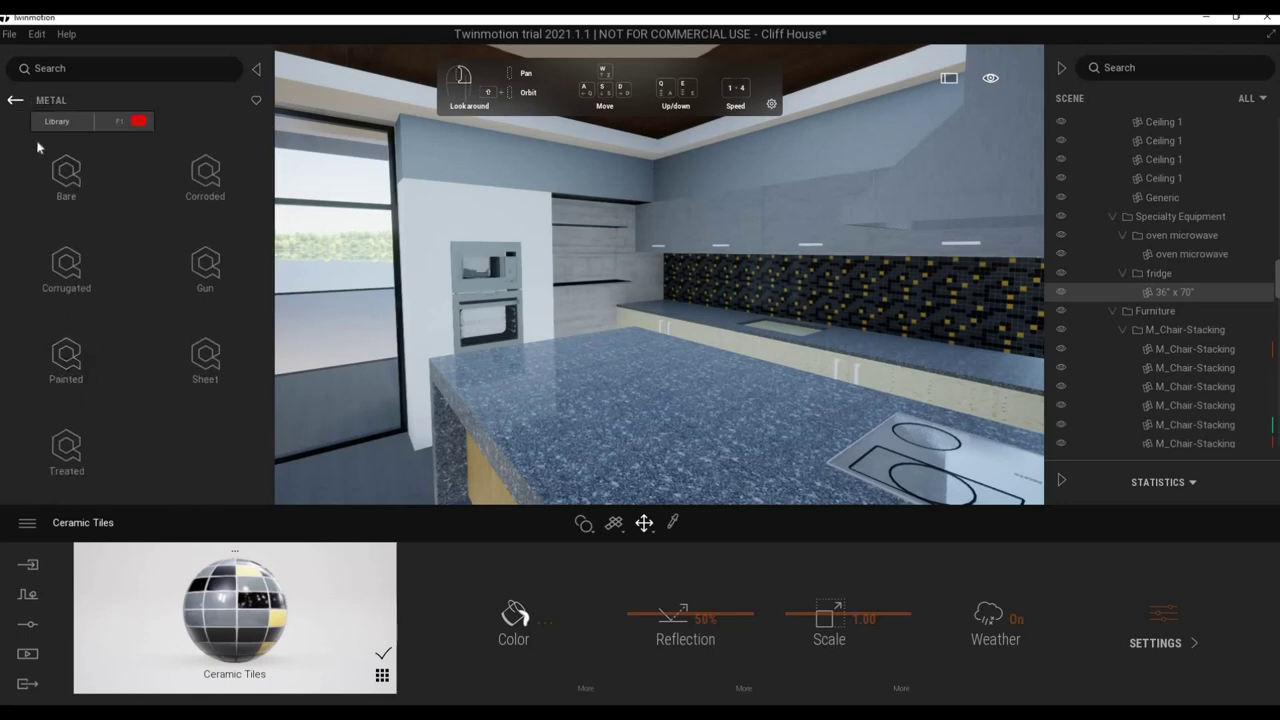
pyautogui.press('BackSpace')
pyautogui.scroll(-3, 165, 370)
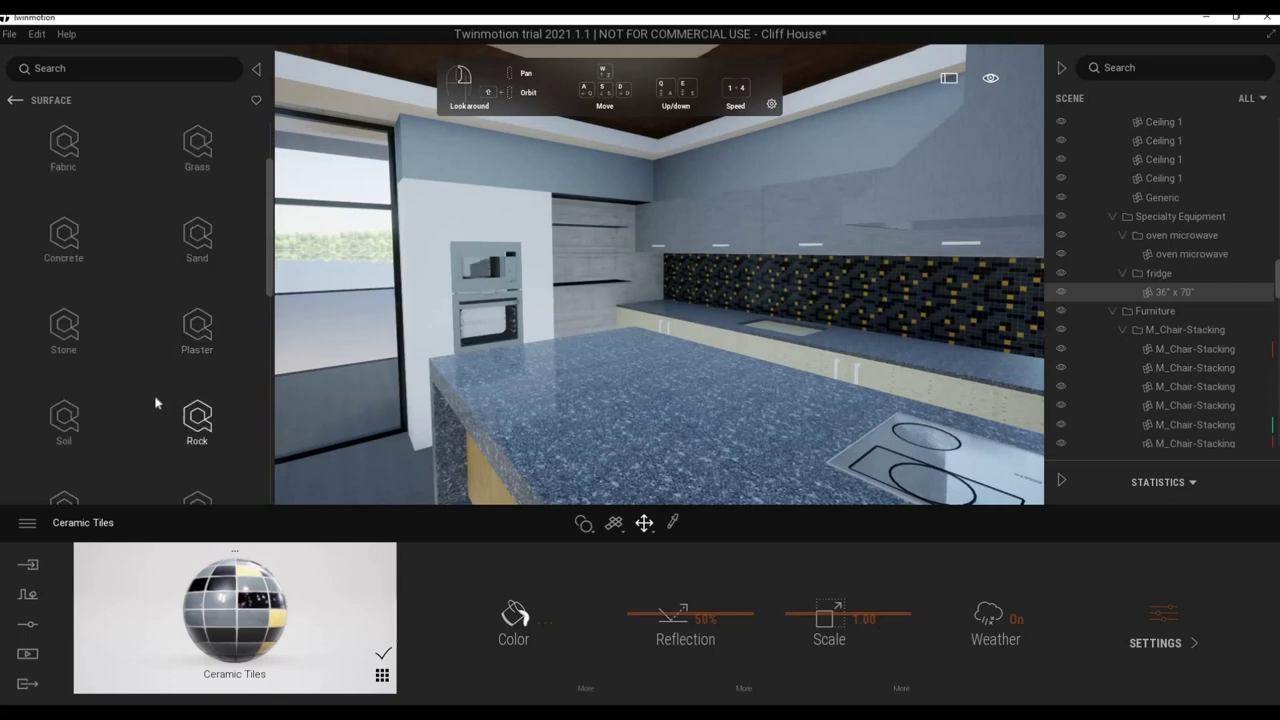
pyautogui.scroll(-1, 115, 390)
pyautogui.scroll(-1, 120, 400)
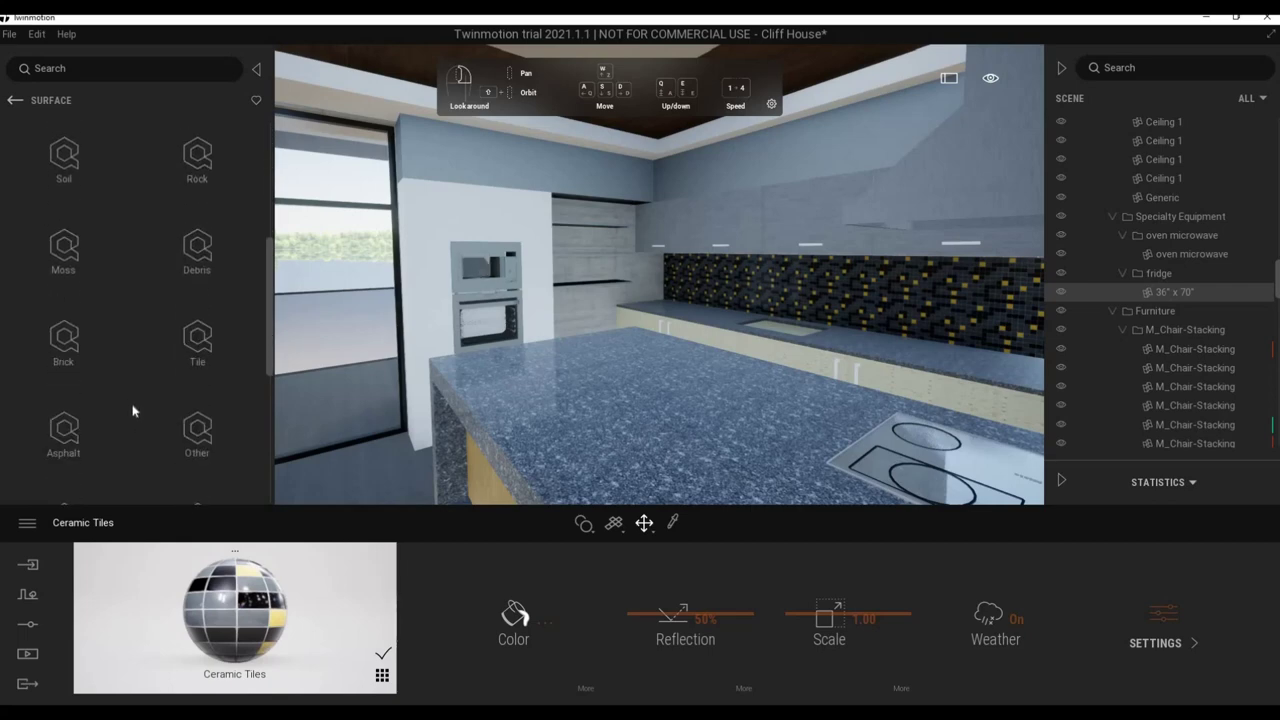
pyautogui.click(156, 367)
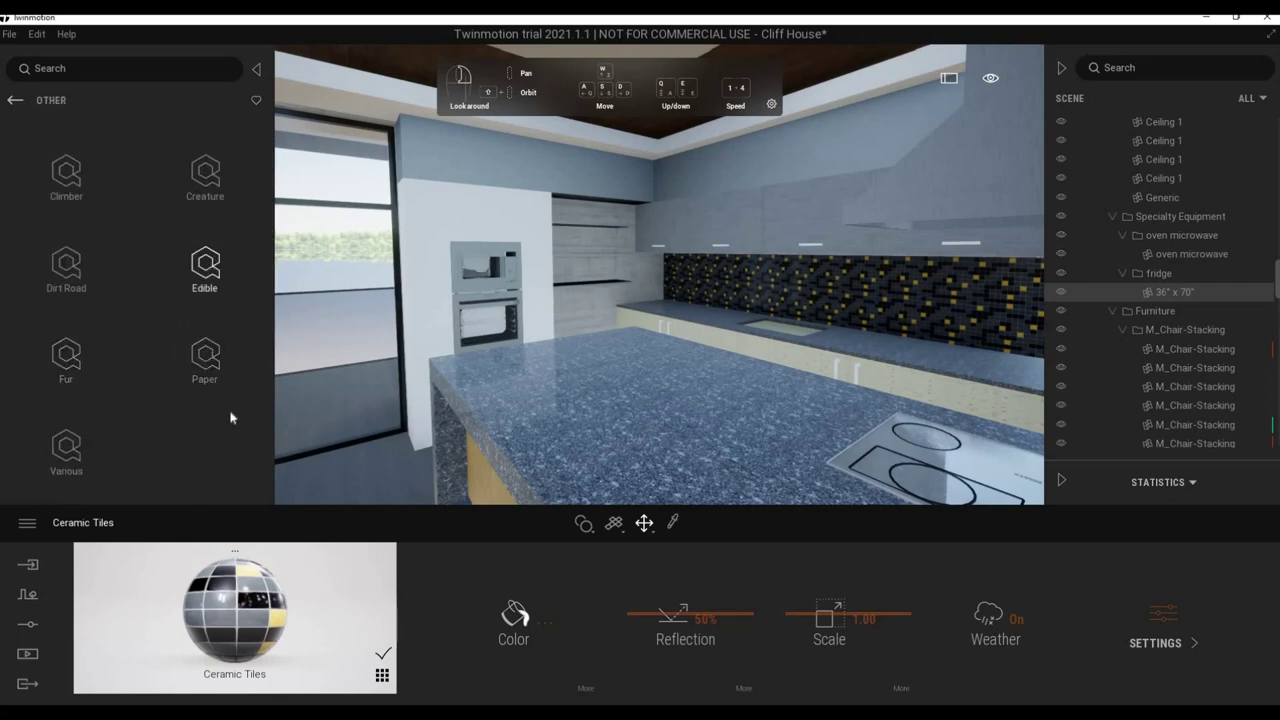
pyautogui.click(18, 108)
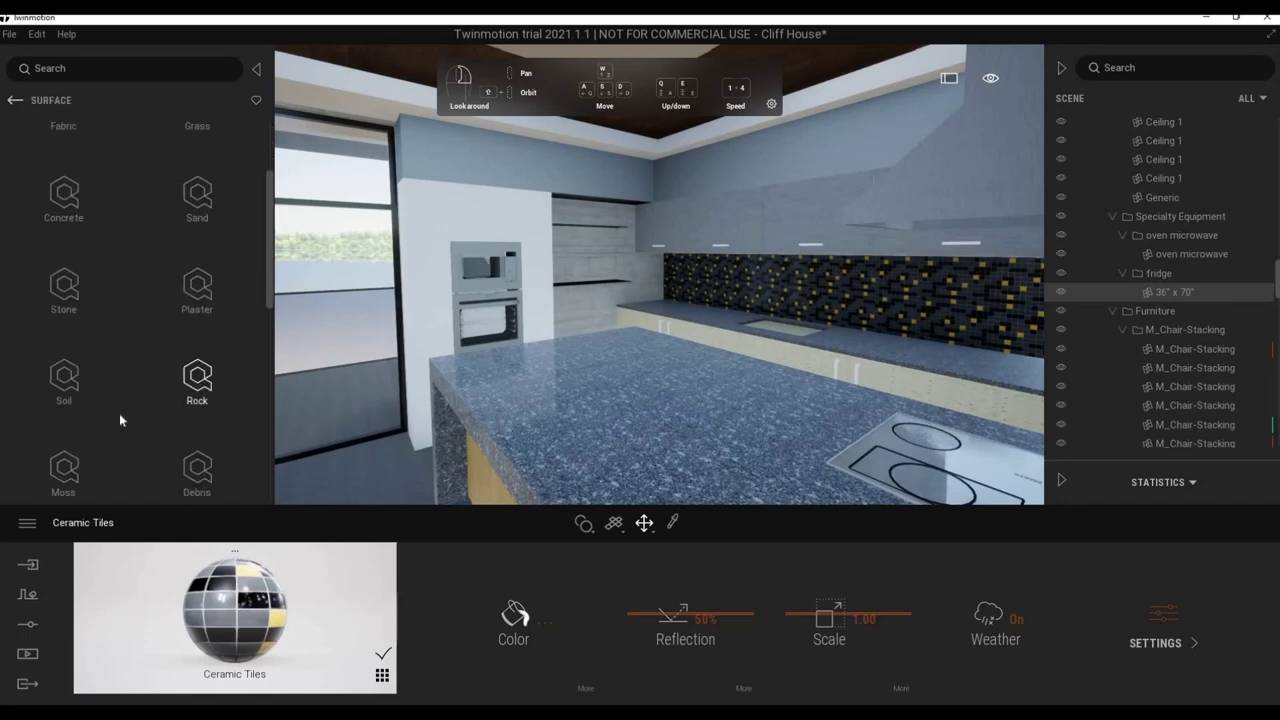
pyautogui.scroll(-3, 140, 388)
pyautogui.scroll(-1, 145, 386)
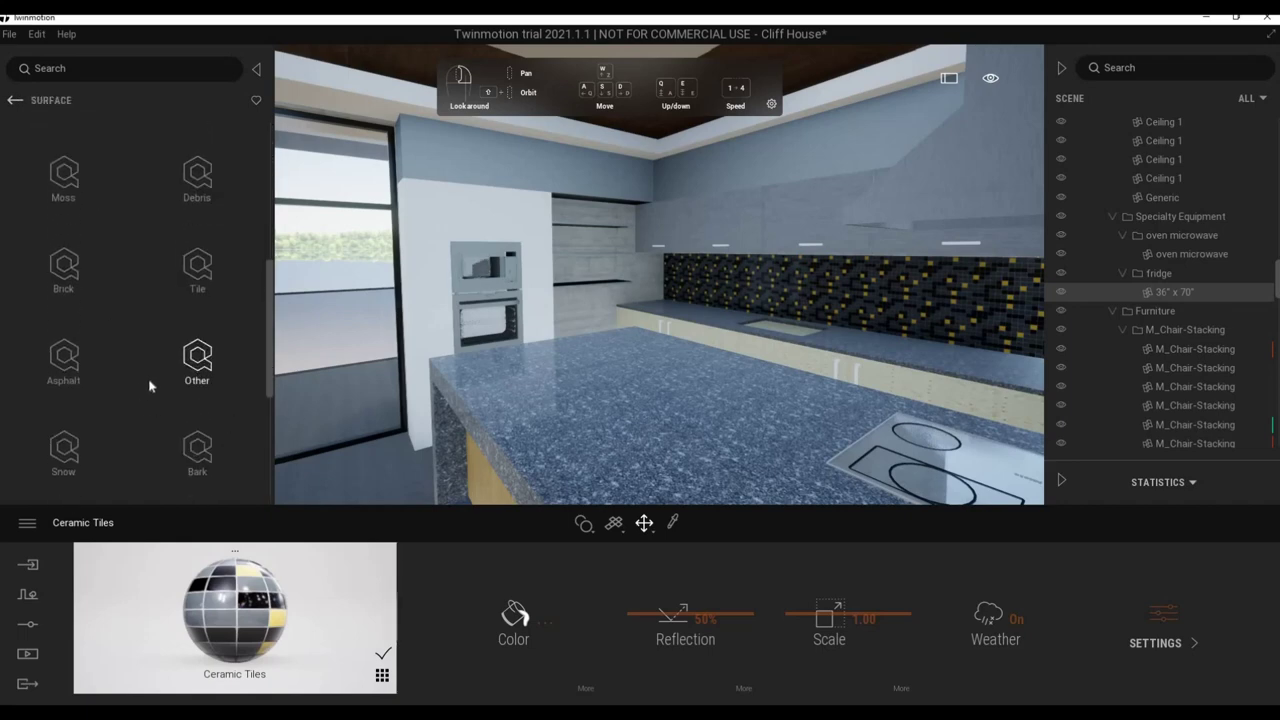
pyautogui.scroll(-1, 150, 385)
pyautogui.scroll(-1, 145, 391)
pyautogui.scroll(-1, 145, 391)
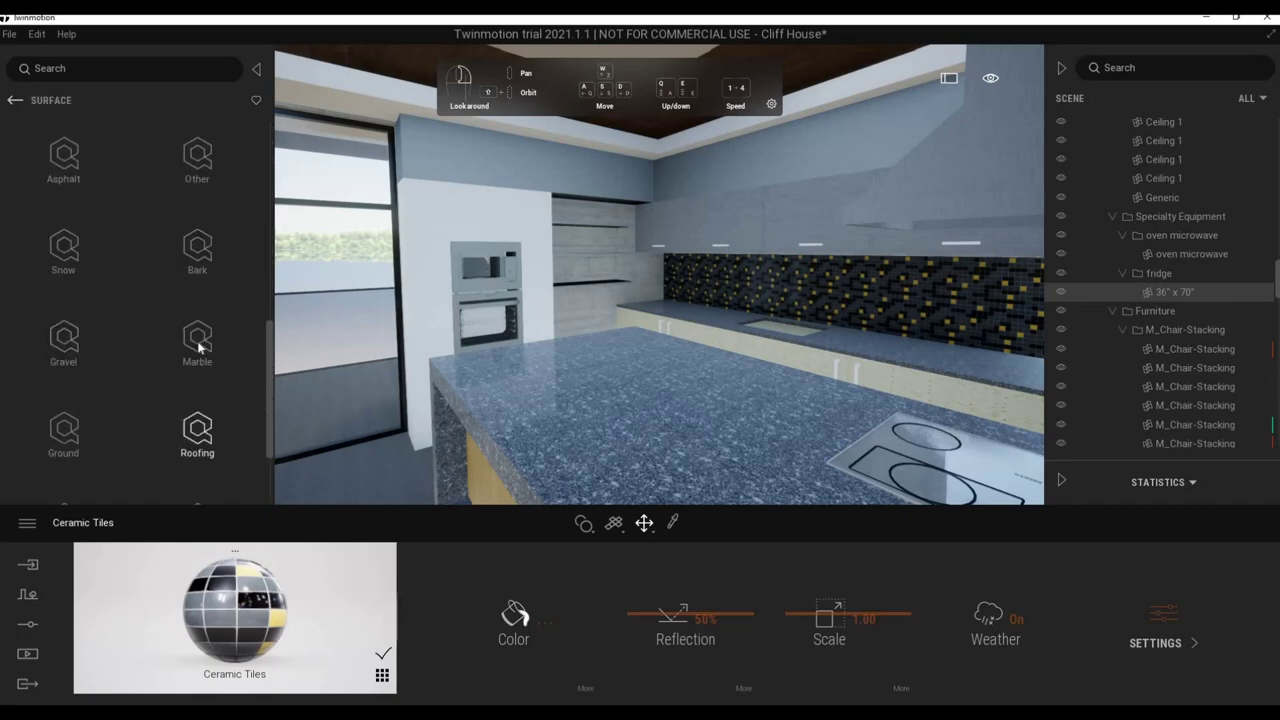
pyautogui.scroll(-2, 142, 386)
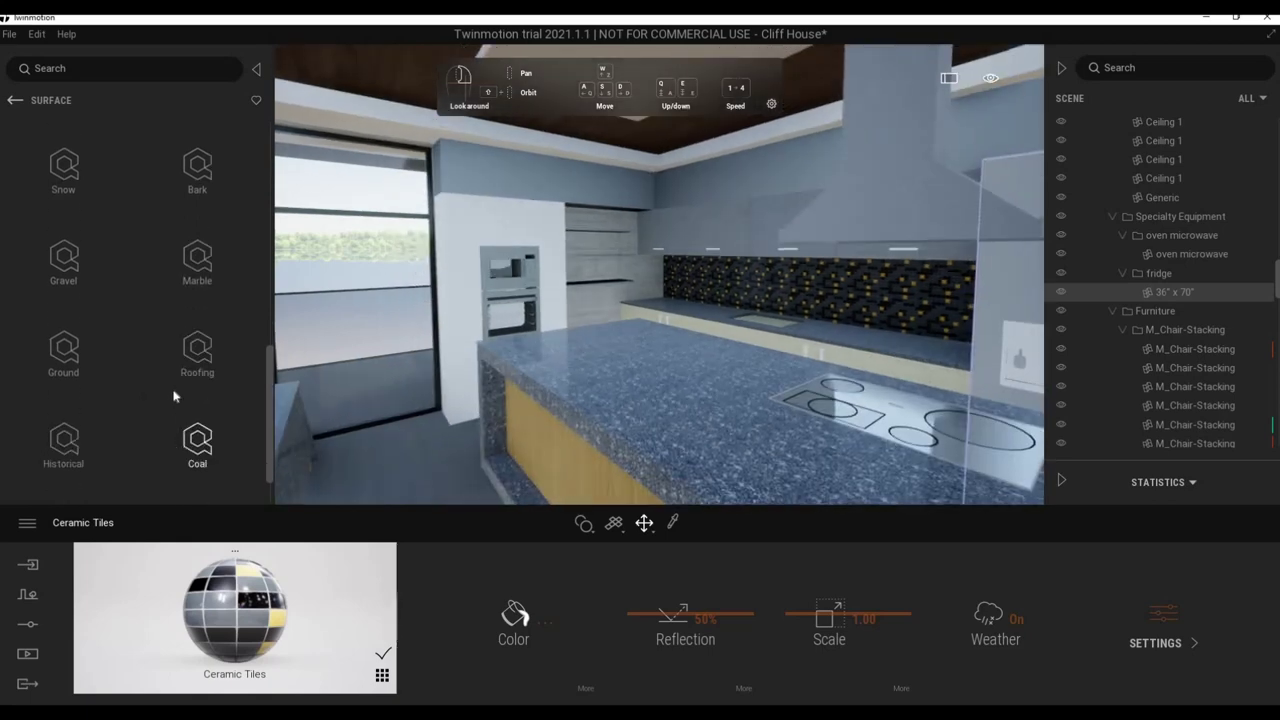
# Apply Oak Veneer from Surface > Wood > Veneer to the kitchen island's side panel.
pyautogui.click(15, 100)
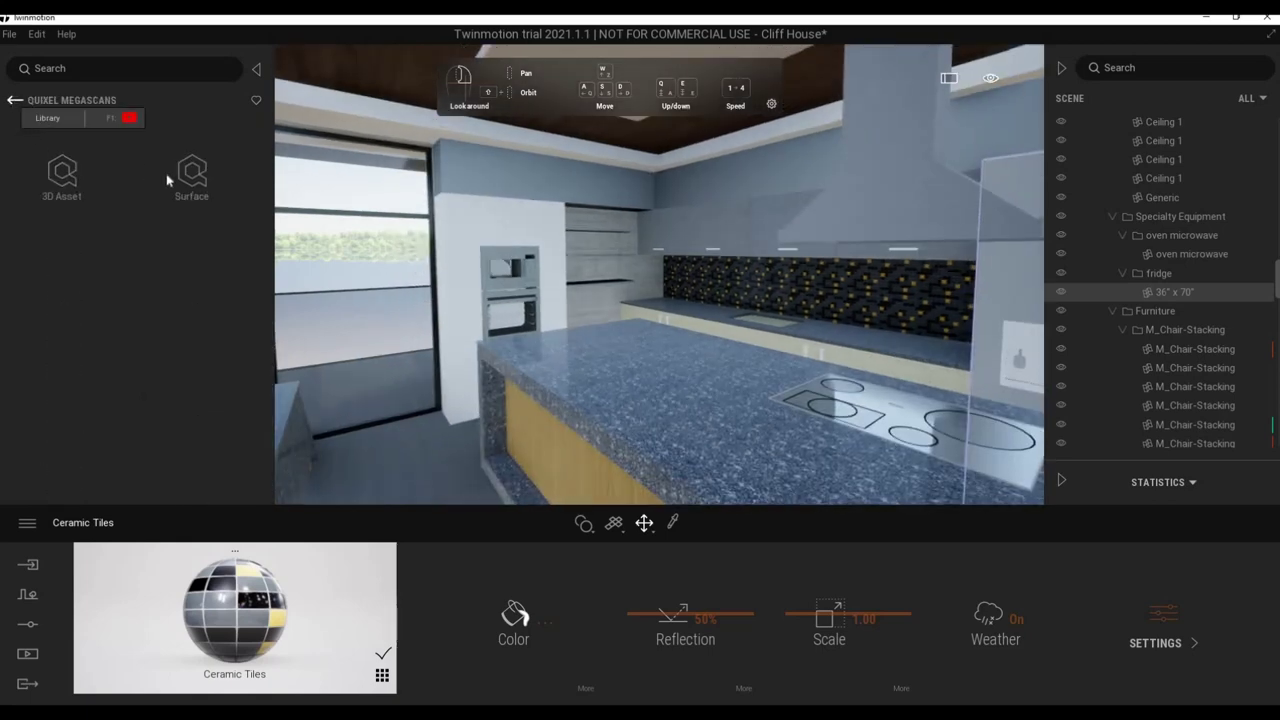
pyautogui.click(175, 197)
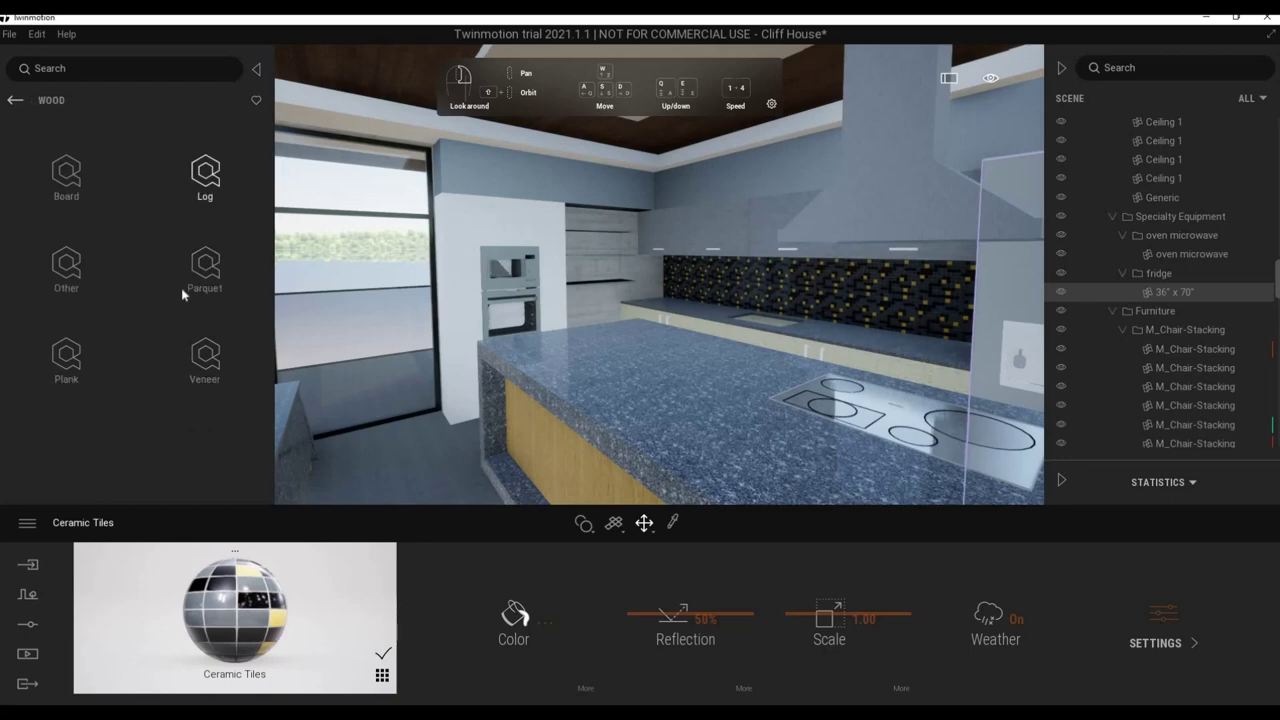
pyautogui.click(207, 358)
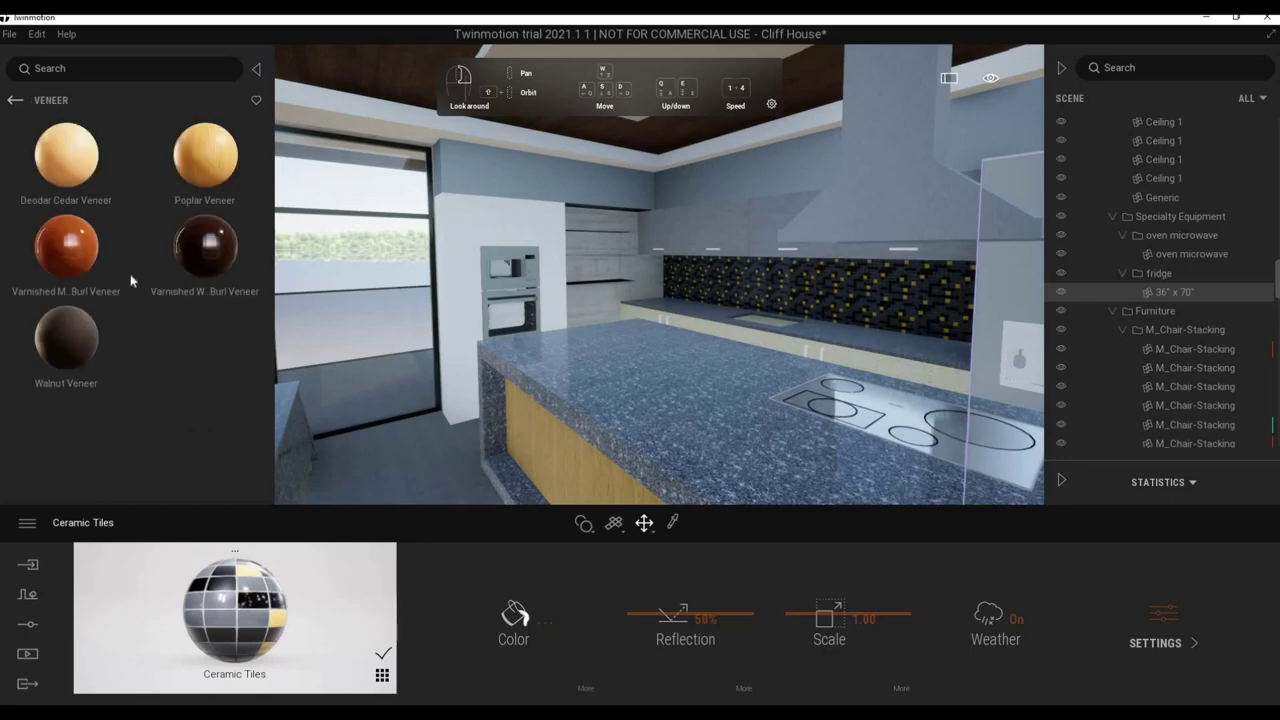
pyautogui.scroll(-1, 110, 340)
pyautogui.scroll(-1, 100, 355)
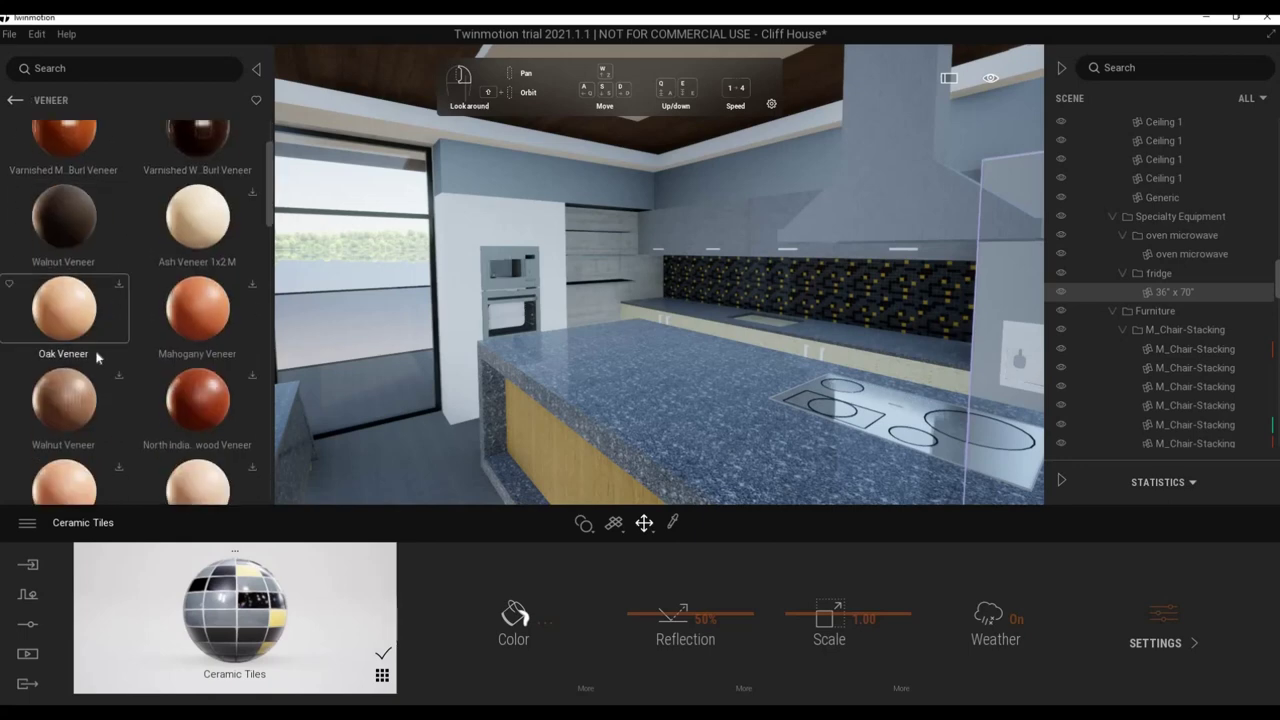
pyautogui.scroll(-1, 102, 290)
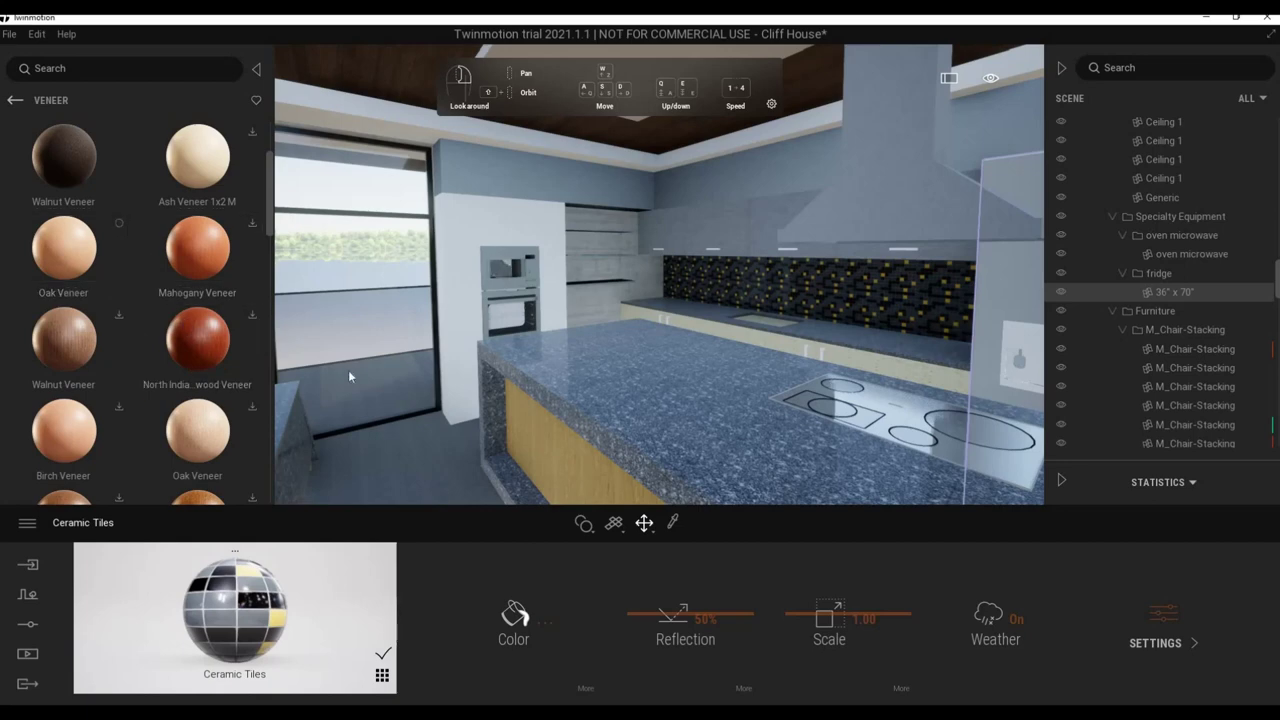
pyautogui.scroll(5, 348, 370)
pyautogui.moveTo(63, 247); pyautogui.dragTo(604, 285)
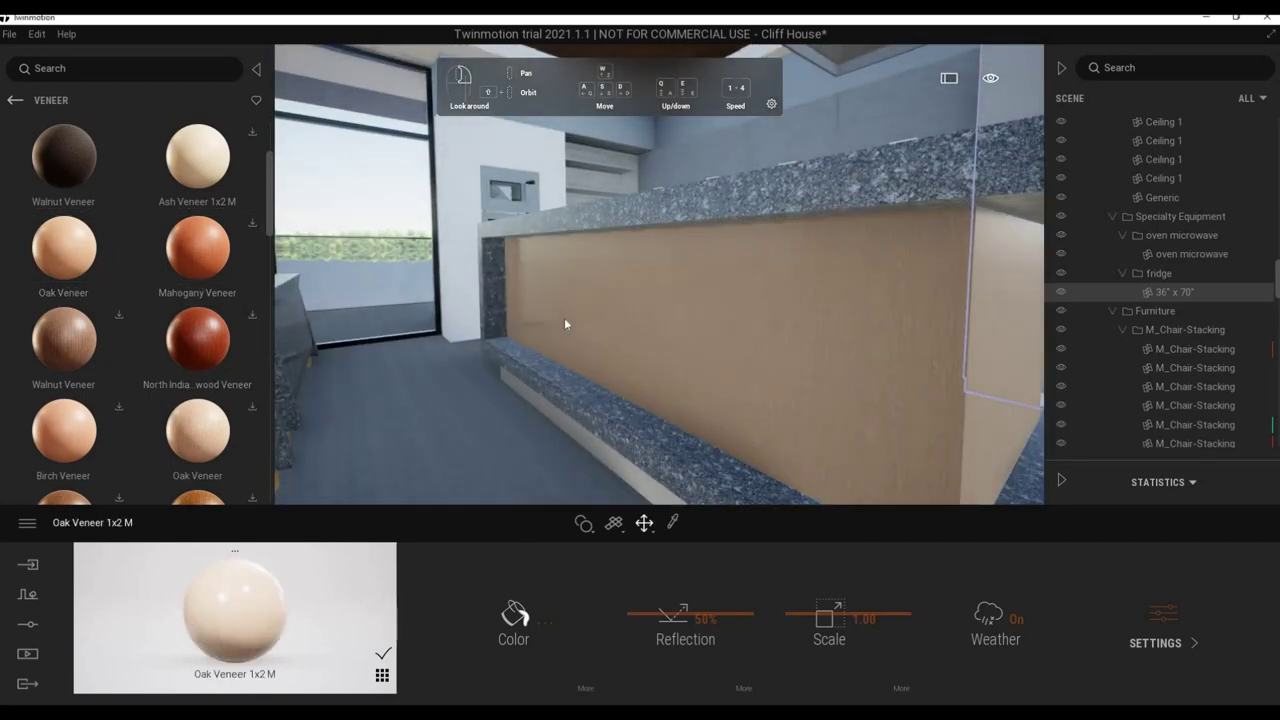
# Apply Oak Veneer to the hallway wall beside the fridge and review the island, fridge and corridor.
pyautogui.scroll(-5, 737, 337)
pyautogui.scroll(-3, 768, 340)
pyautogui.moveTo(768, 339); pyautogui.dragTo(330, 420)
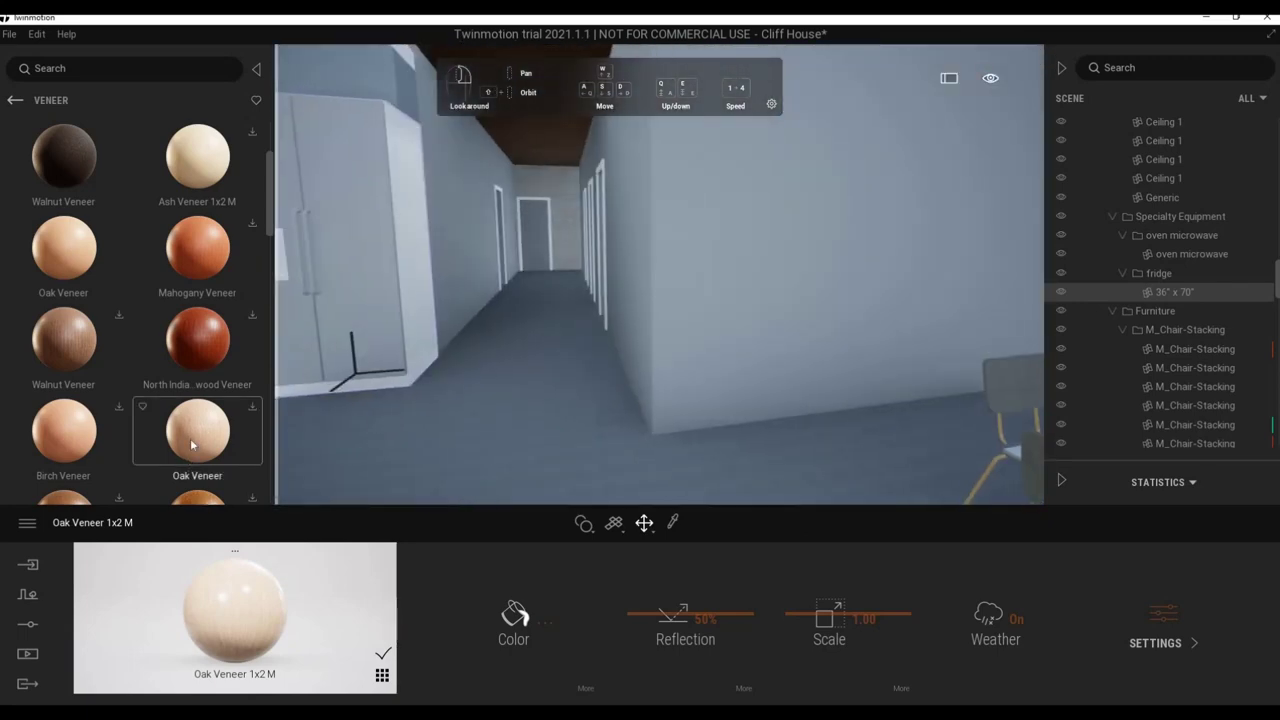
pyautogui.moveTo(714, 277)
pyautogui.mouseDown()
pyautogui.moveTo(806, 259)
pyautogui.moveTo(900, 270)
pyautogui.mouseUp()
pyautogui.moveTo(660, 300); pyautogui.dragTo(560, 300)
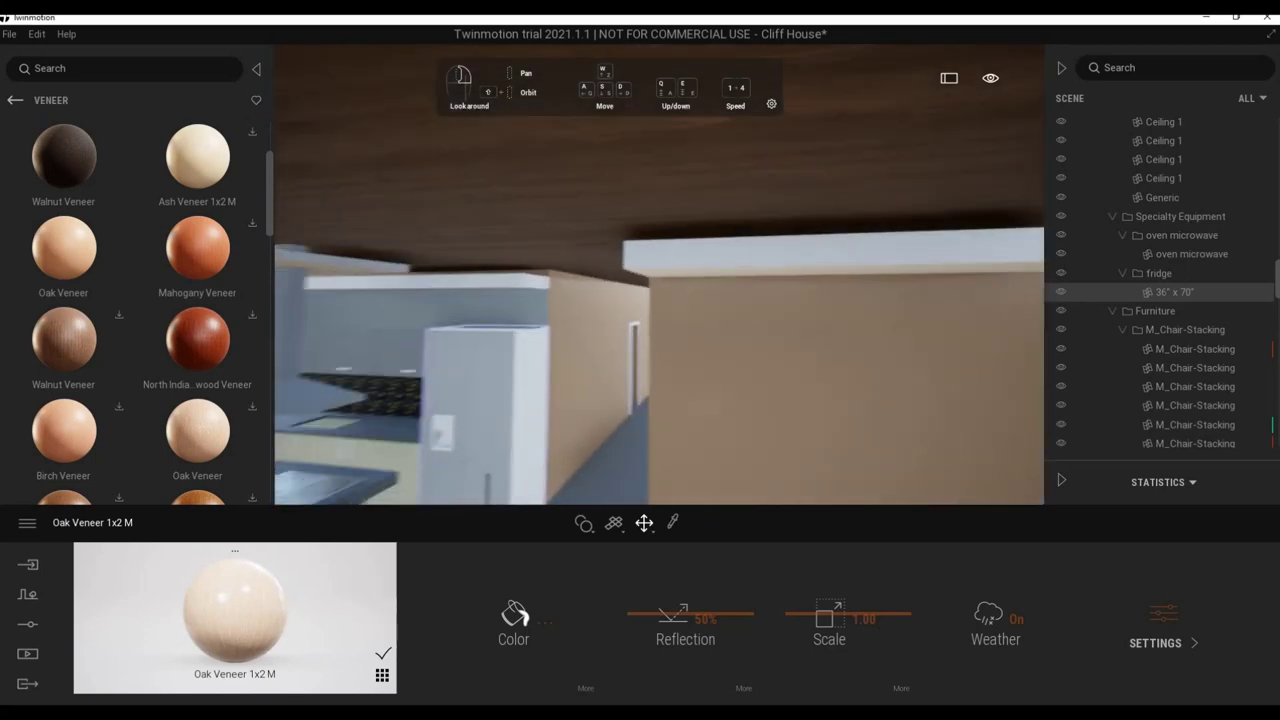
pyautogui.moveTo(716, 330)
pyautogui.mouseDown()
pyautogui.moveTo(716, 393)
pyautogui.moveTo(10, 110)
pyautogui.mouseUp()
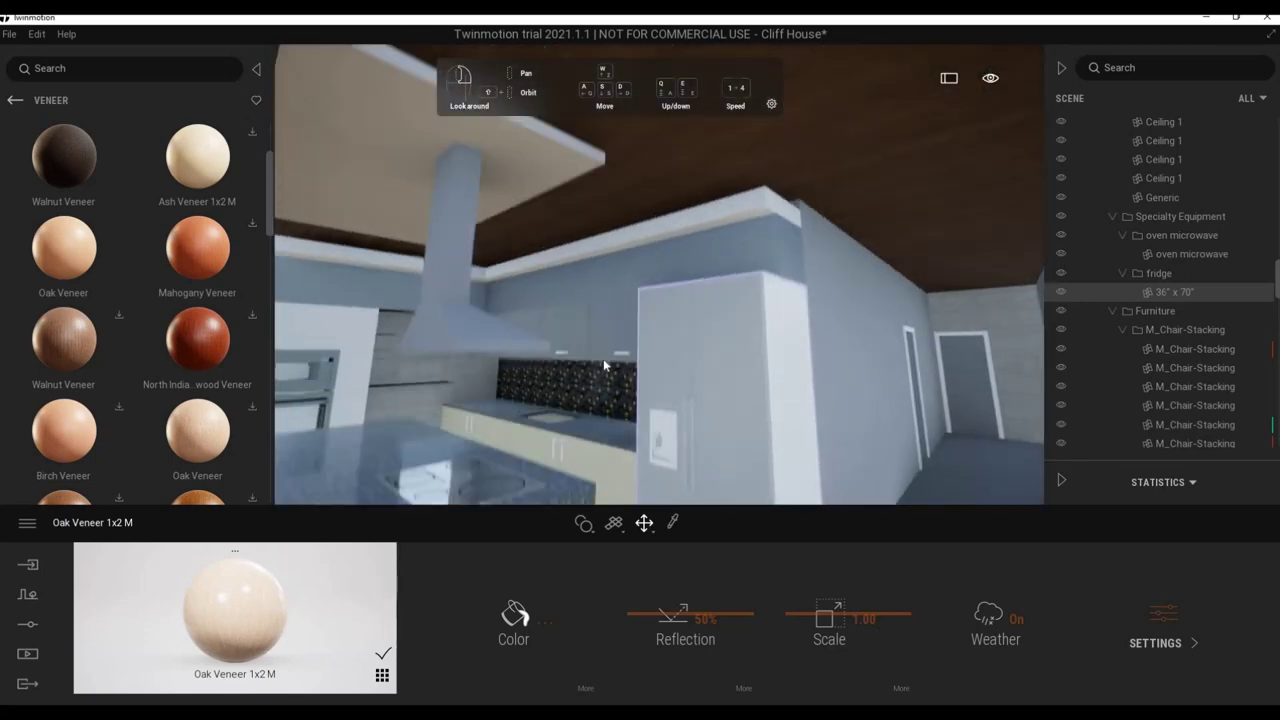
pyautogui.click(14, 101)
# Apply Glossy plastic from Materials > Plastic to the upper kitchen cabinets.
pyautogui.click(14, 101)
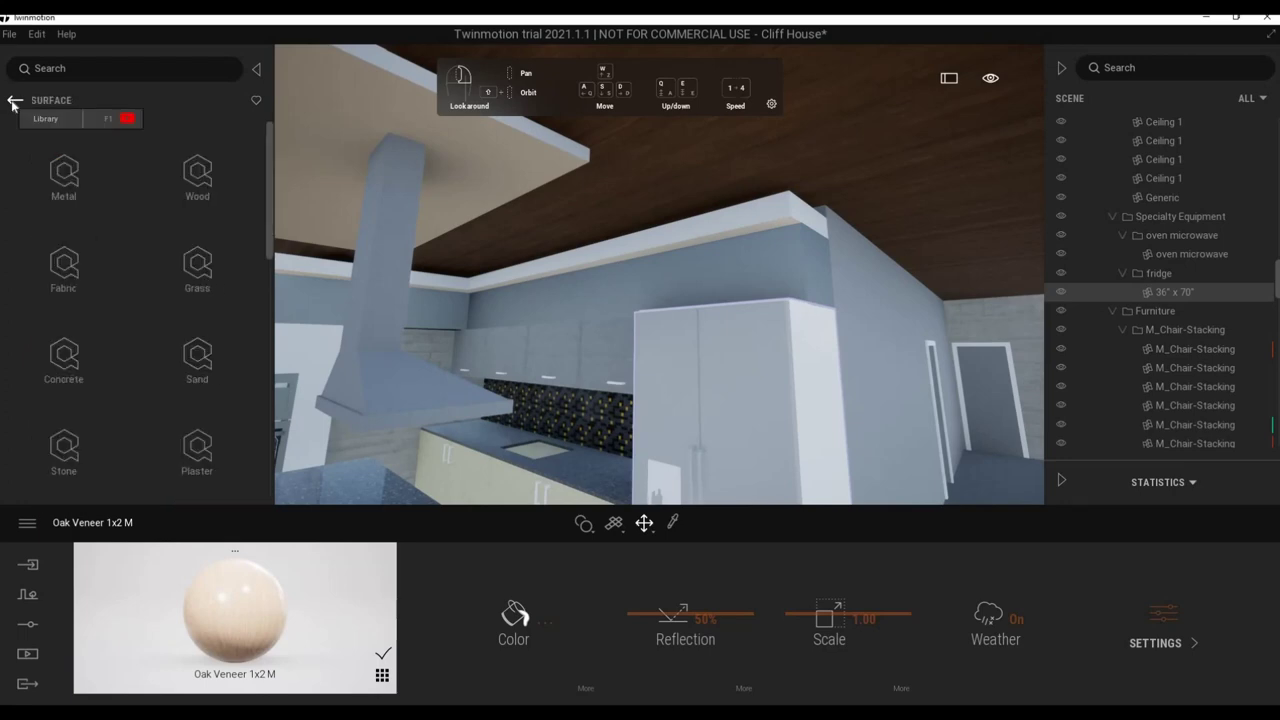
pyautogui.click(14, 101)
pyautogui.click(63, 180)
pyautogui.scroll(-3, 114, 409)
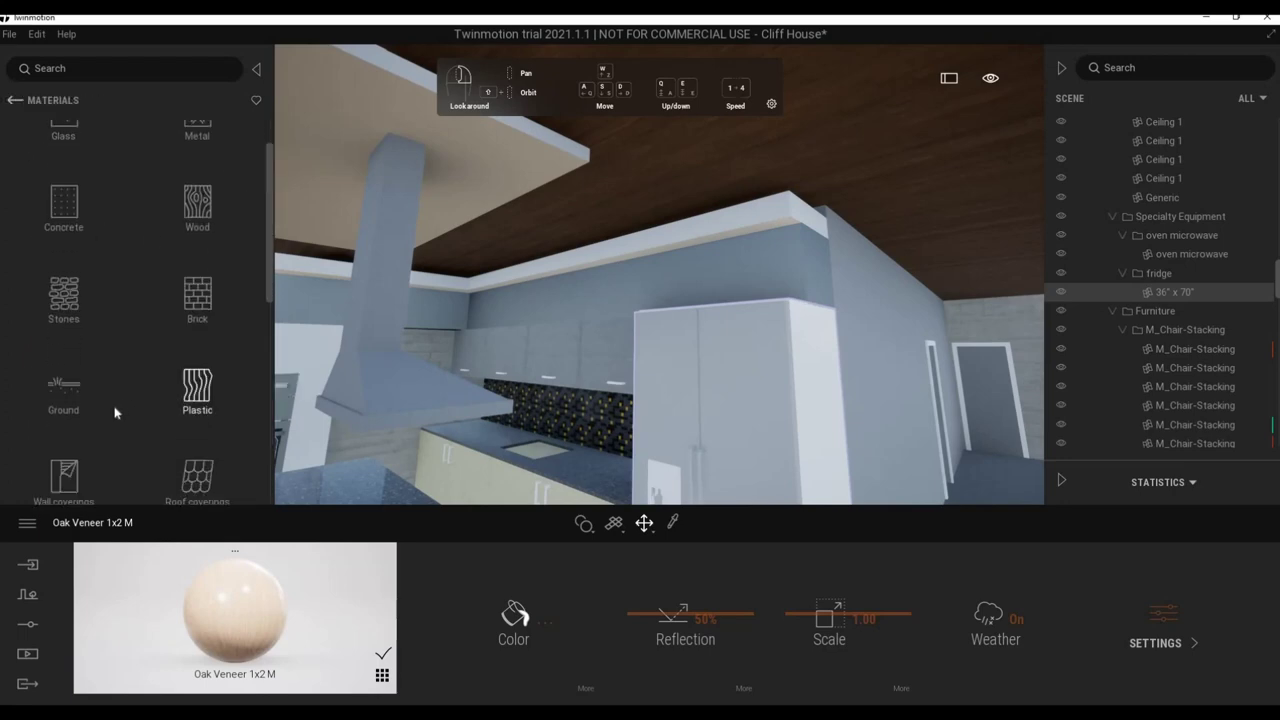
pyautogui.scroll(-3, 63, 334)
pyautogui.click(63, 334)
pyautogui.click(48, 102)
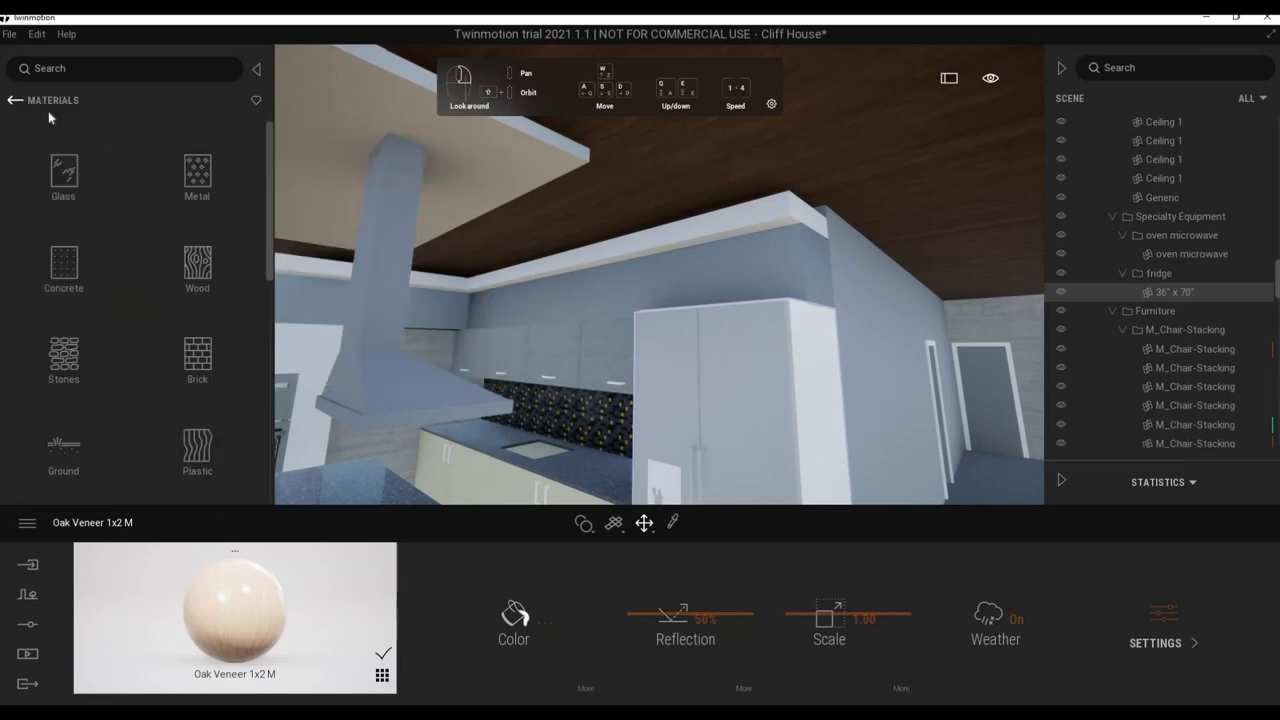
pyautogui.scroll(-2, 160, 330)
pyautogui.click(197, 355)
pyautogui.scroll(-3, 200, 400)
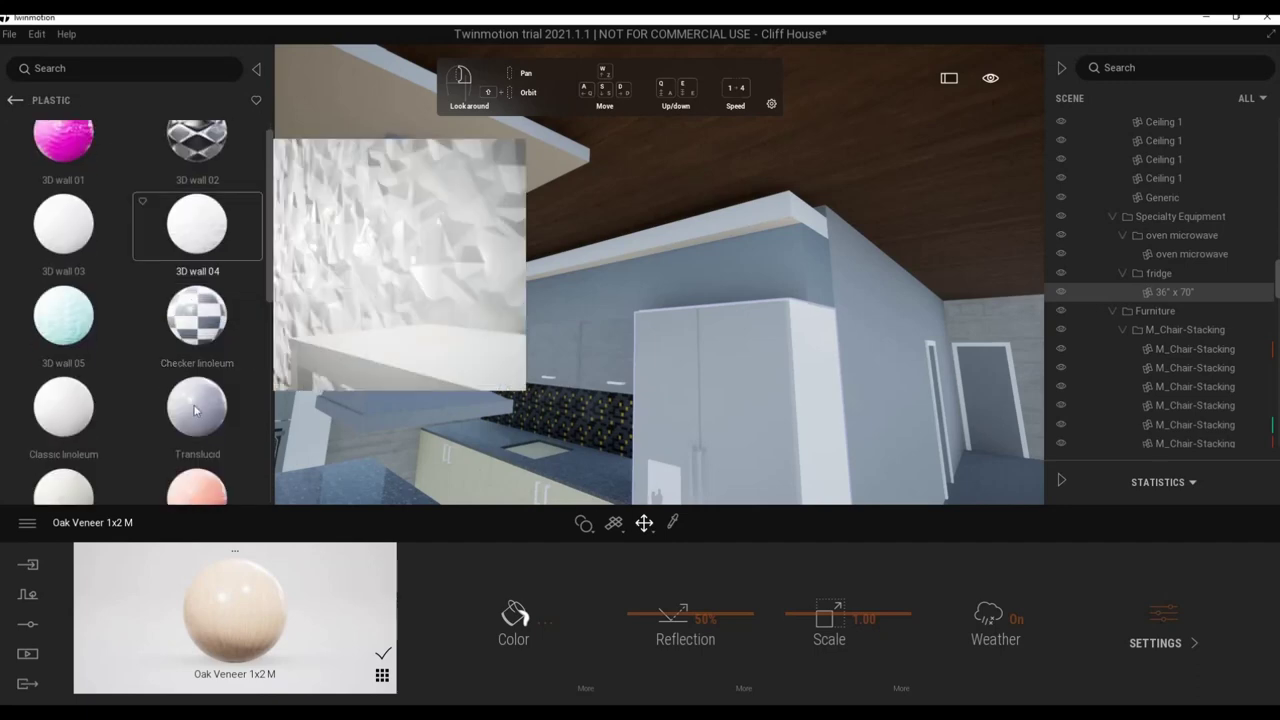
pyautogui.moveTo(225, 432)
pyautogui.mouseDown()
pyautogui.moveTo(544, 335)
pyautogui.moveTo(519, 348)
pyautogui.mouseUp()
# Darken the cabinet material's colour and tint it blue-grey in the Color Picker.
pyautogui.click(524, 620)
pyautogui.moveTo(621, 323); pyautogui.dragTo(905, 305)
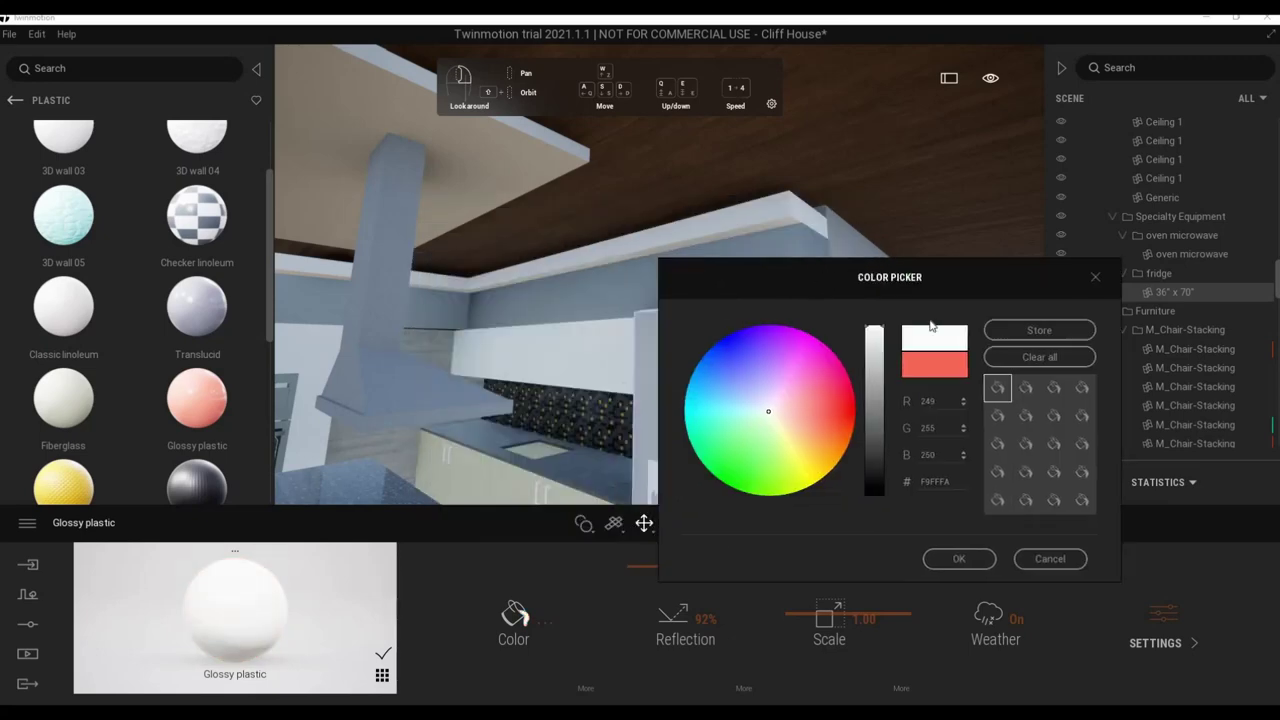
pyautogui.moveTo(911, 355); pyautogui.dragTo(911, 406)
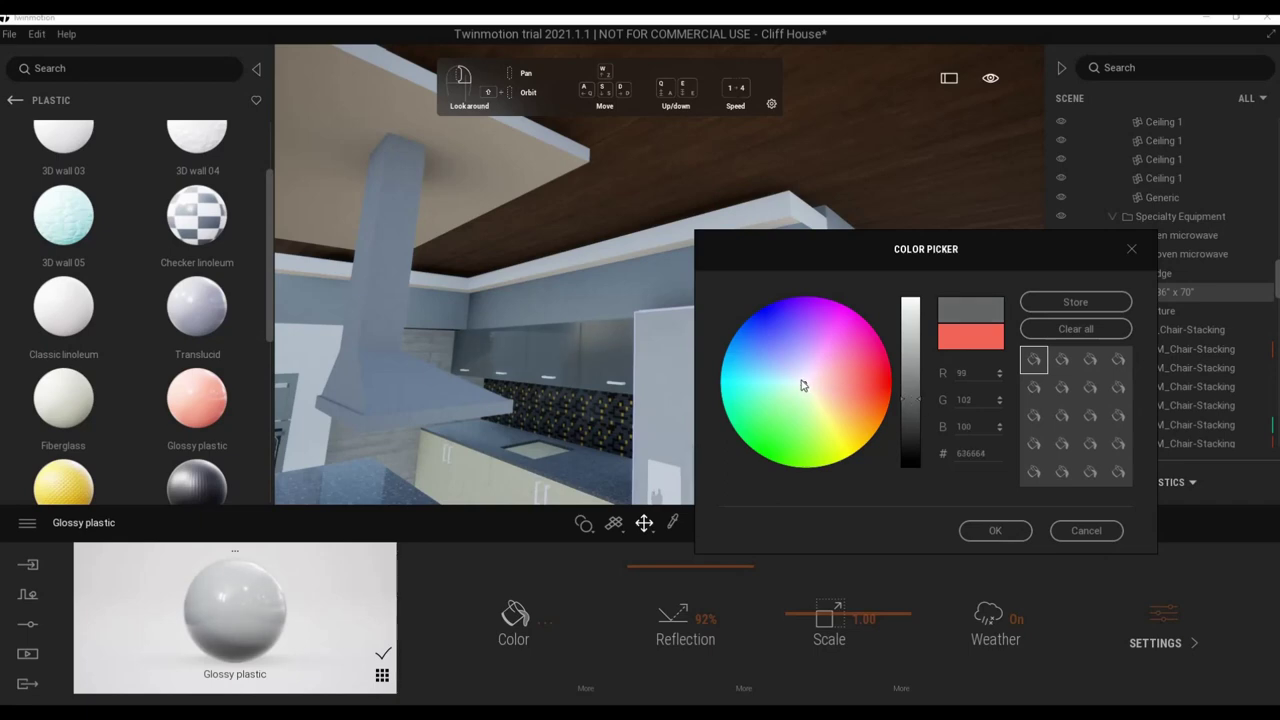
pyautogui.click(795, 380)
pyautogui.click(790, 377)
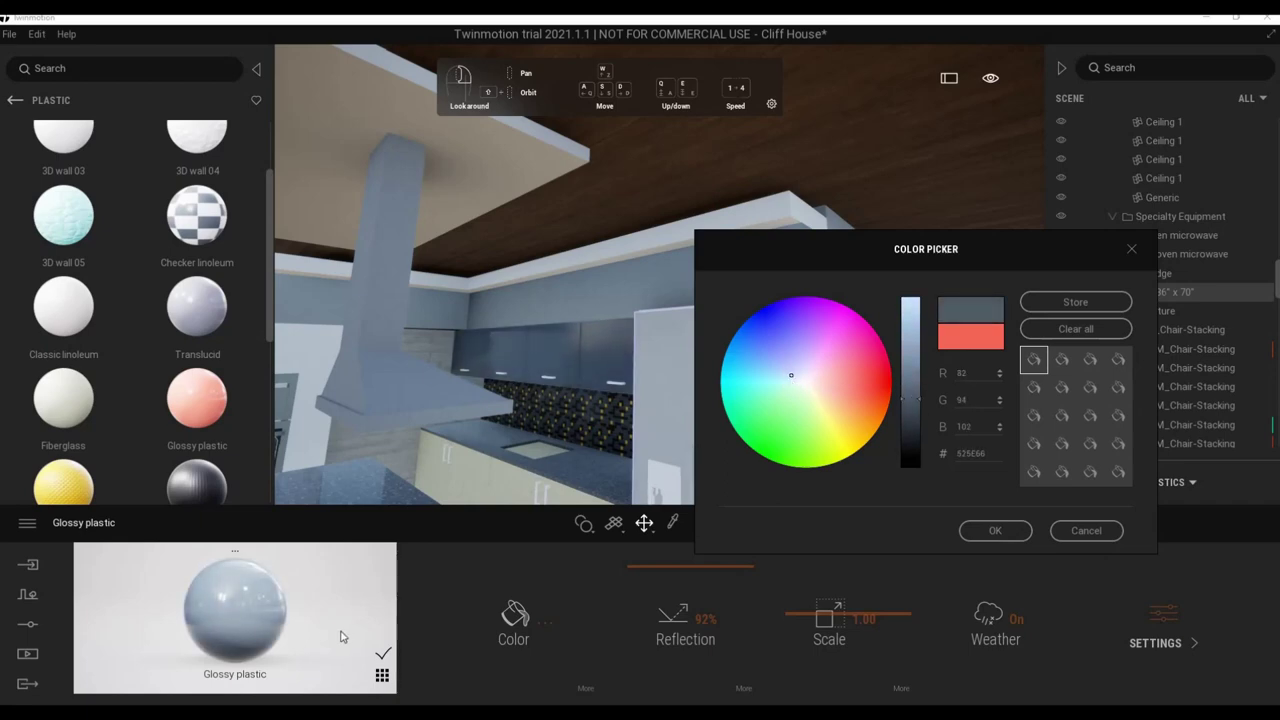
pyautogui.click(986, 532)
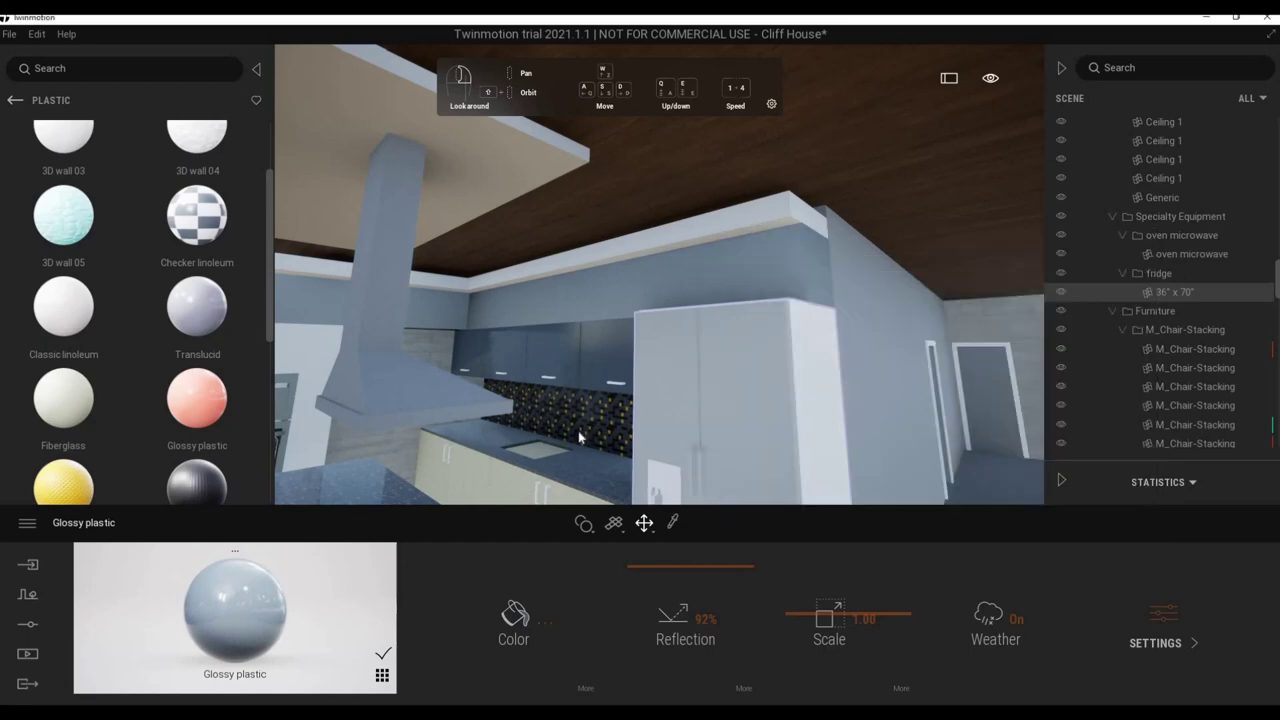
# Apply the blue-grey glossy plastic to the lower cabinets and check the shelves and oven tower.
pyautogui.moveTo(580, 438); pyautogui.dragTo(540, 420)
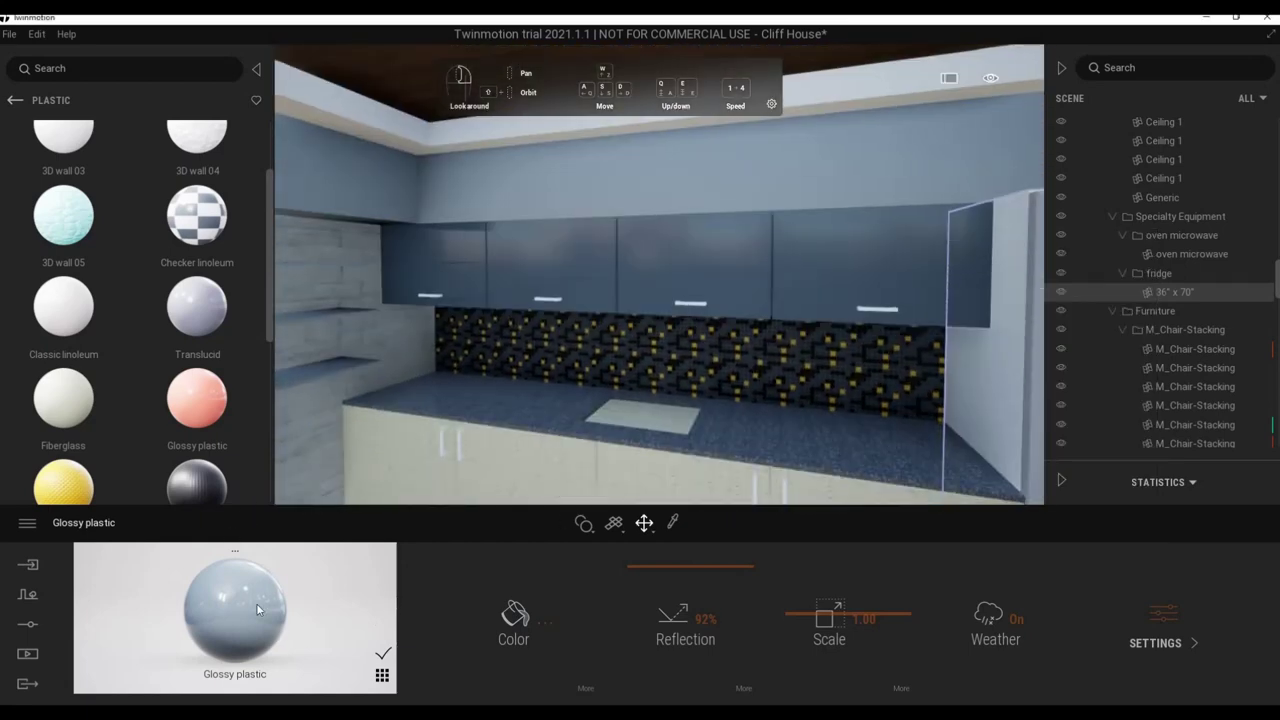
pyautogui.moveTo(256, 603); pyautogui.dragTo(469, 481)
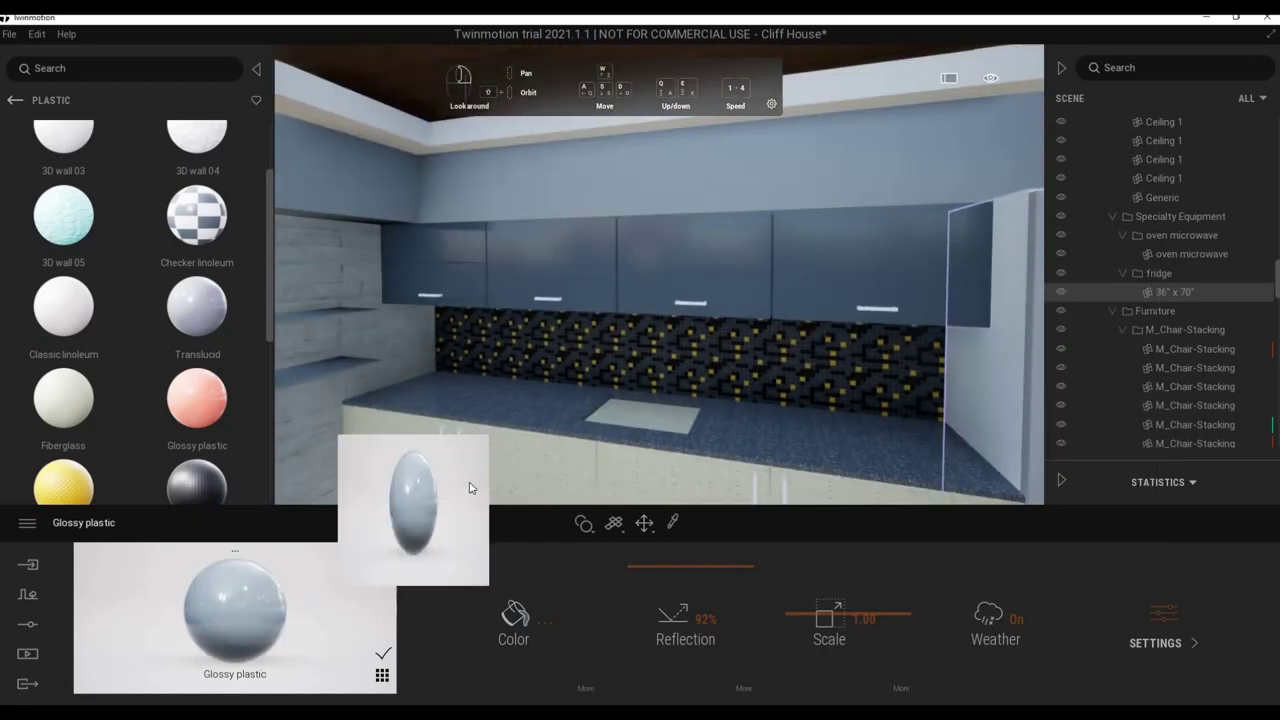
pyautogui.moveTo(497, 426); pyautogui.dragTo(277, 632)
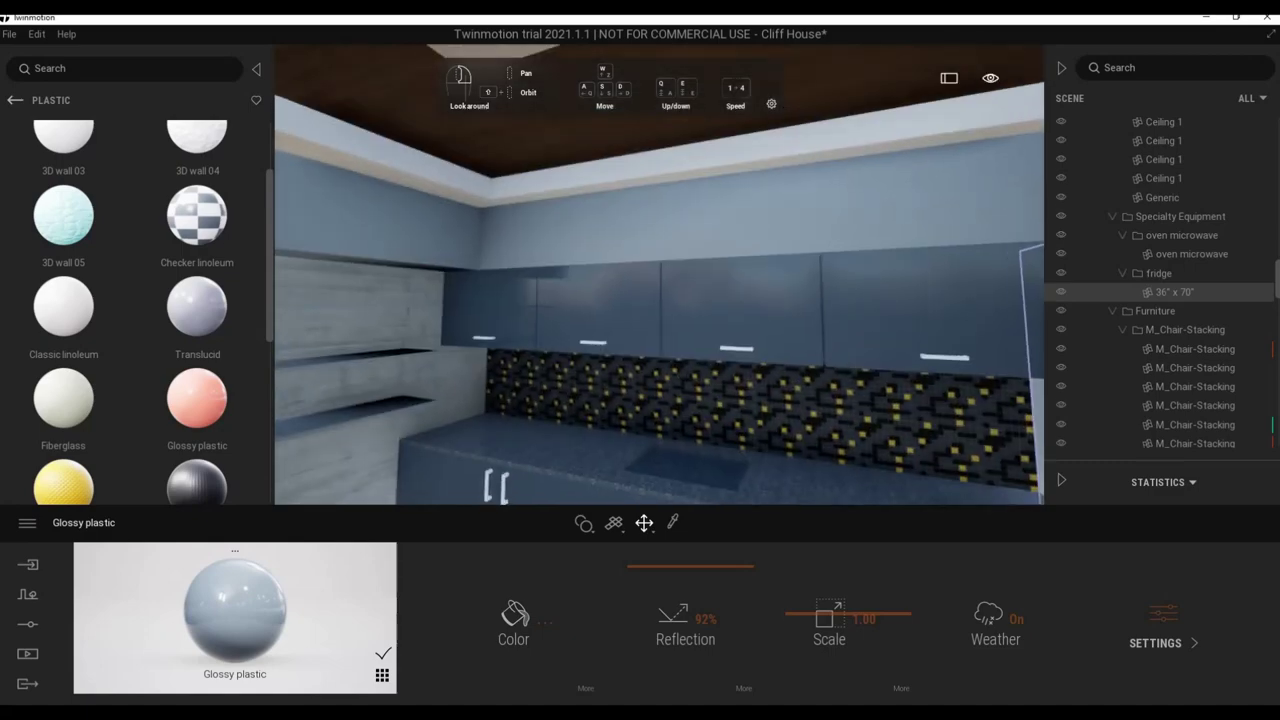
pyautogui.moveTo(565, 310)
pyautogui.mouseDown()
pyautogui.moveTo(339, 614)
pyautogui.moveTo(707, 388)
pyautogui.mouseUp()
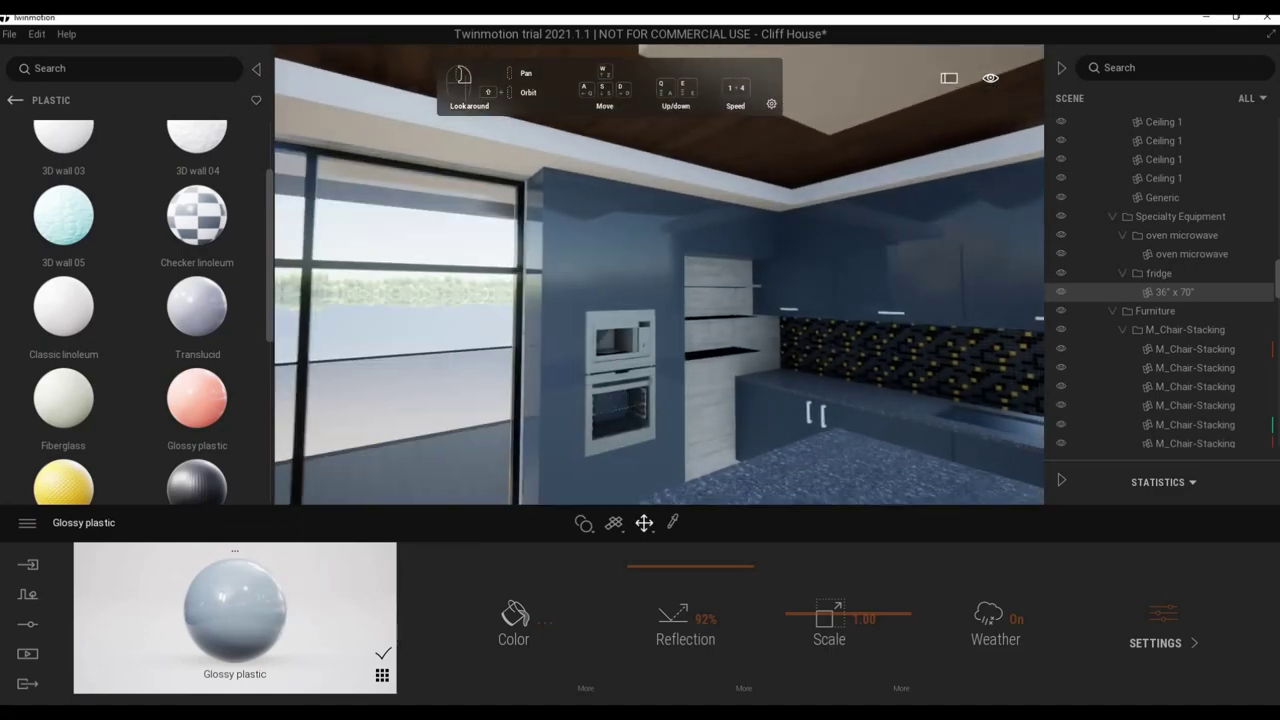
pyautogui.scroll(3, 734, 377)
pyautogui.scroll(5, 734, 377)
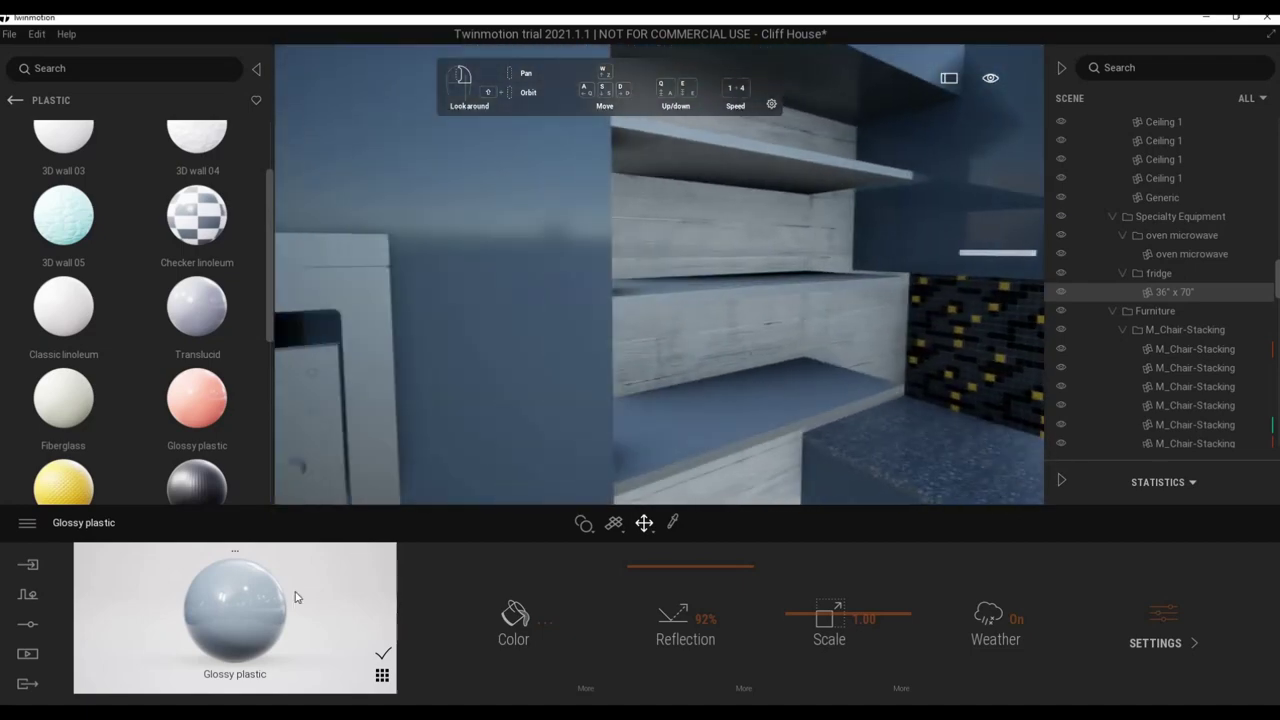
pyautogui.moveTo(507, 428)
pyautogui.mouseDown()
pyautogui.moveTo(522, 461)
pyautogui.moveTo(569, 461)
pyautogui.mouseUp()
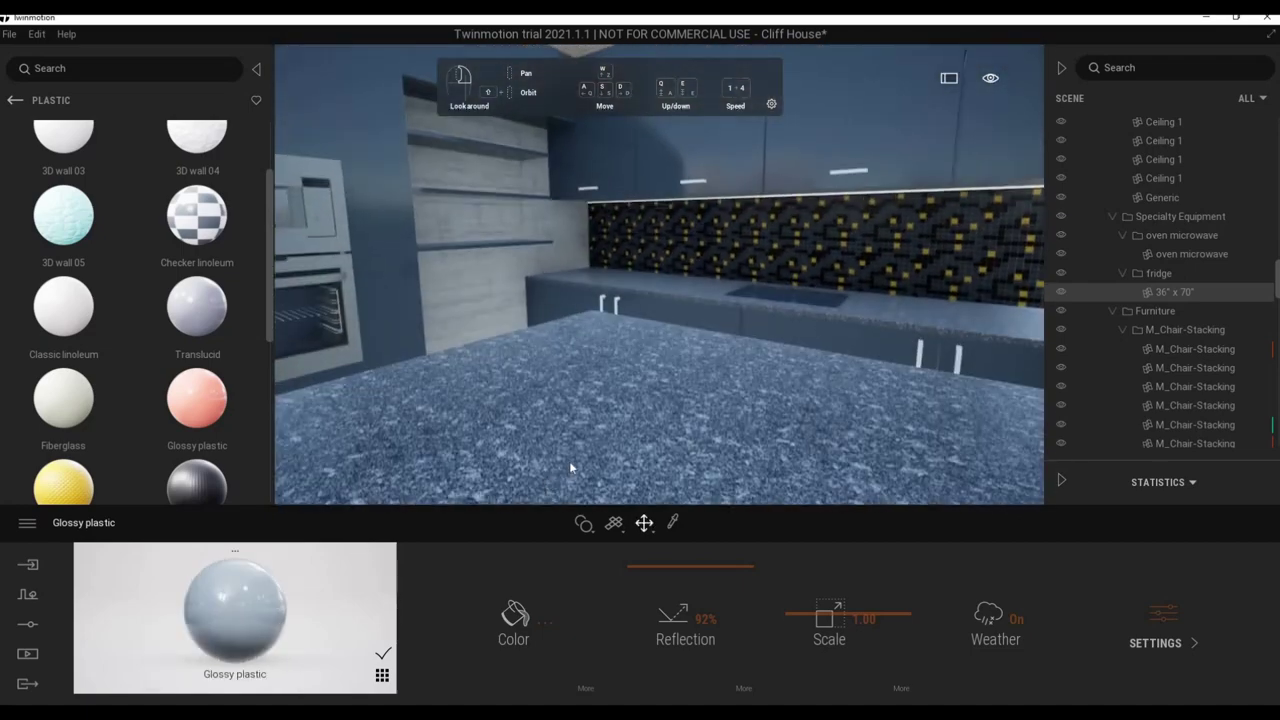
pyautogui.moveTo(500, 357)
pyautogui.mouseDown()
pyautogui.moveTo(754, 426)
pyautogui.moveTo(700, 430)
pyautogui.mouseUp()
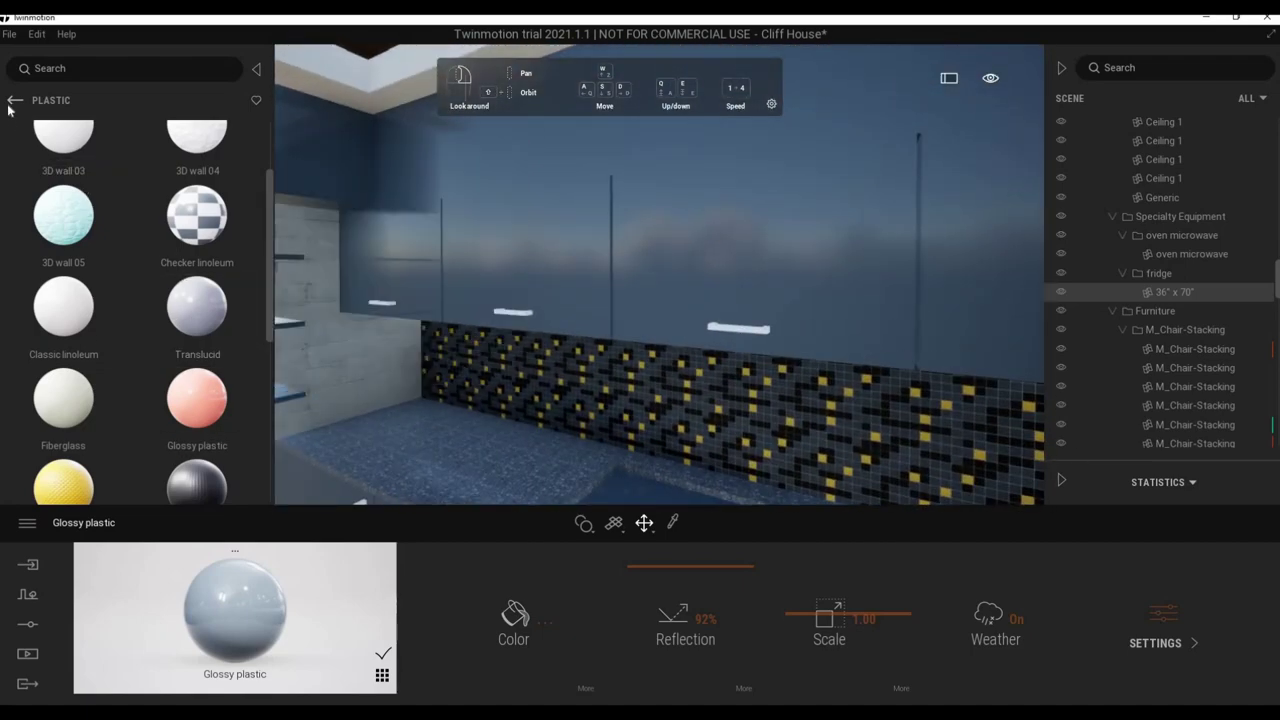
pyautogui.click(15, 100)
# In the Metal materials, darken the Matt chrome colour to grey.
pyautogui.click(222, 168)
pyautogui.scroll(-2, 114, 428)
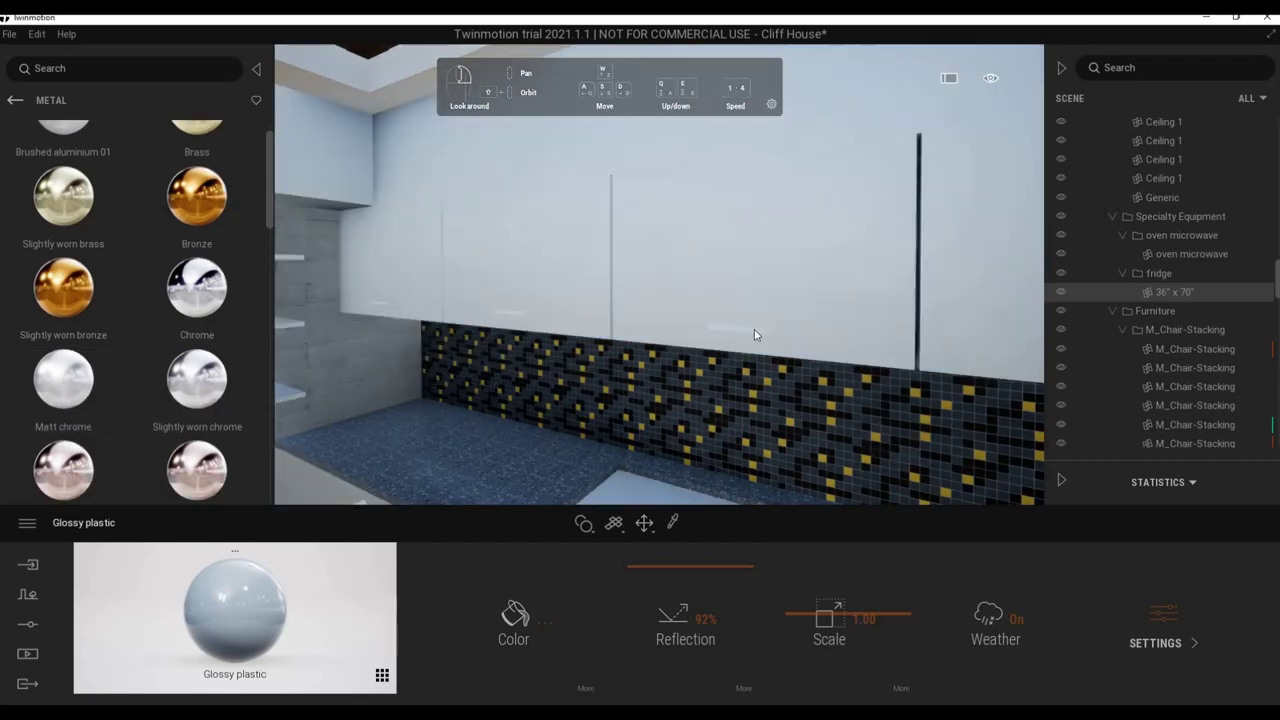
pyautogui.click(513, 615)
pyautogui.moveTo(625, 268); pyautogui.dragTo(625, 380)
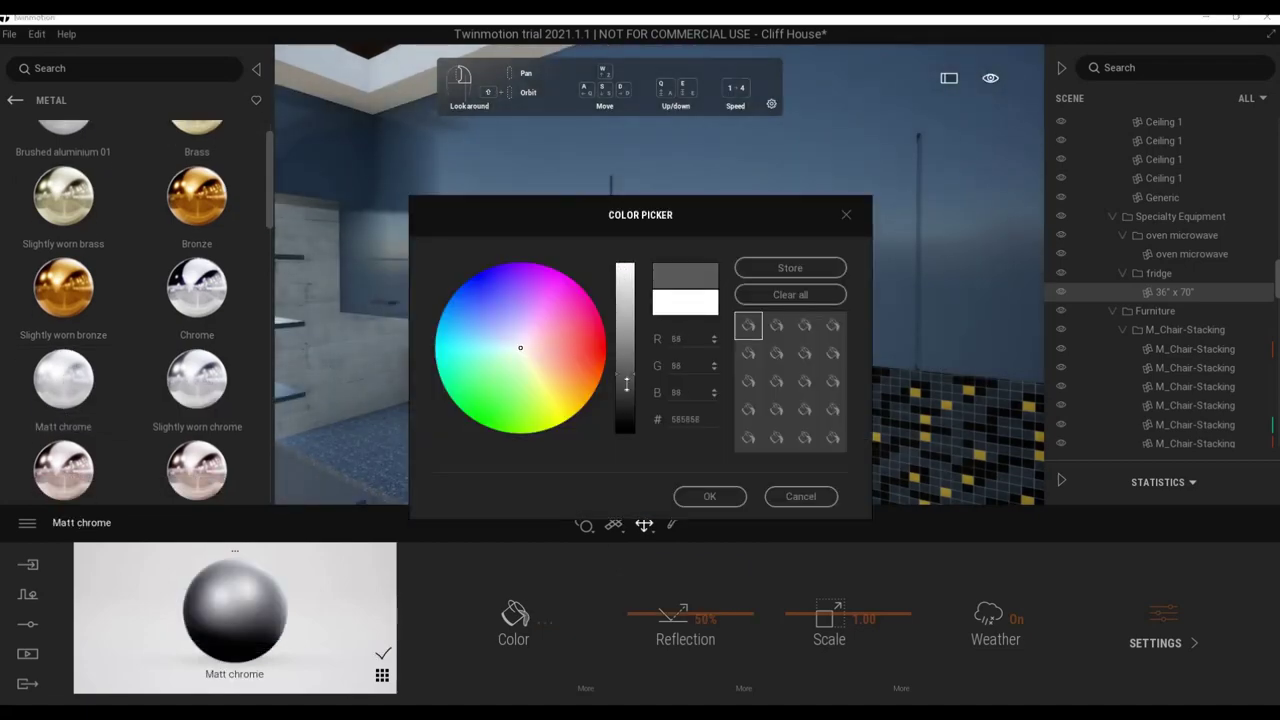
pyautogui.click(687, 500)
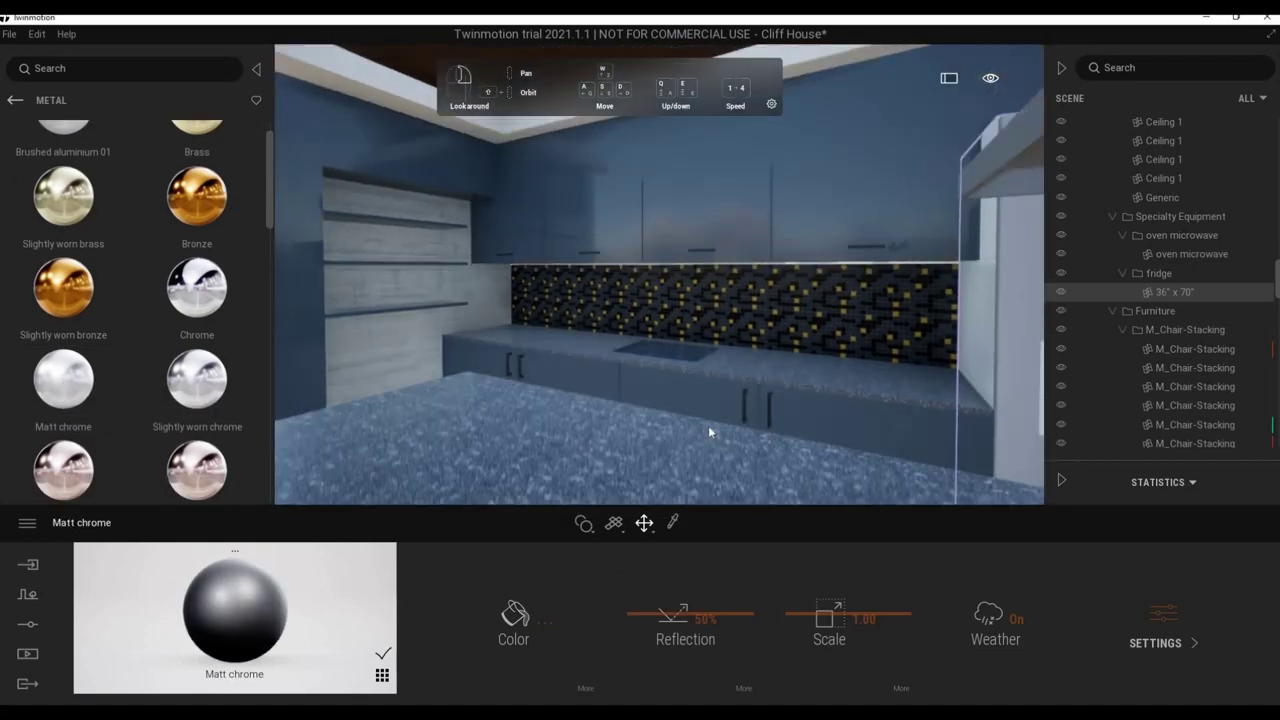
# Apply Silver to the fridge, try Galvanised steel 01, then switch it back to Silver.
pyautogui.moveTo(708, 425); pyautogui.dragTo(276, 394)
pyautogui.scroll(-3, 197, 370)
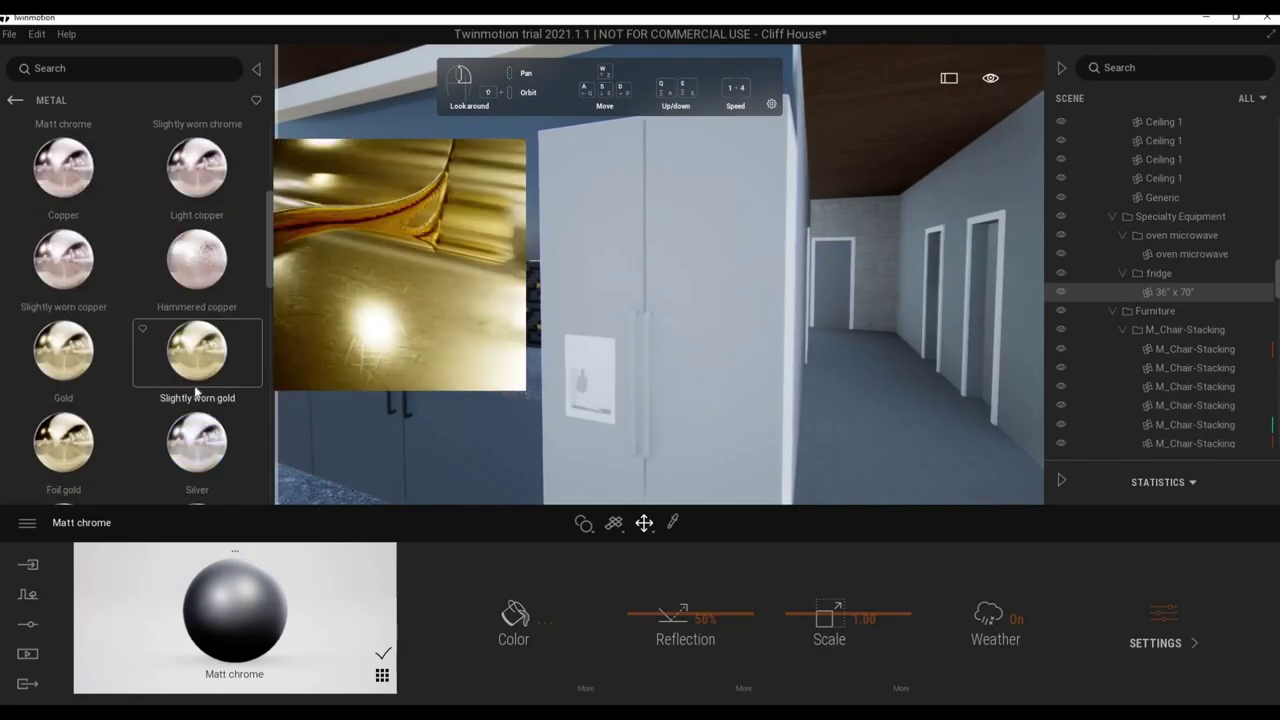
pyautogui.moveTo(411, 311); pyautogui.dragTo(602, 335)
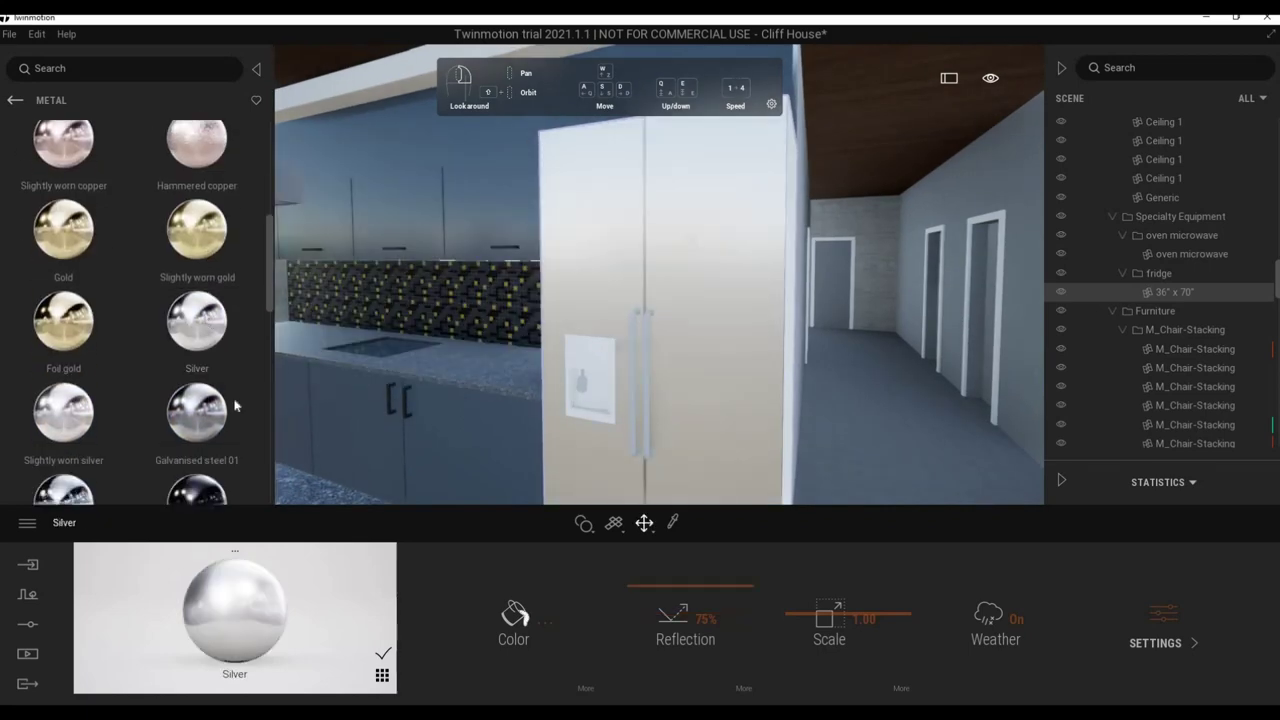
pyautogui.moveTo(197, 410); pyautogui.dragTo(605, 340)
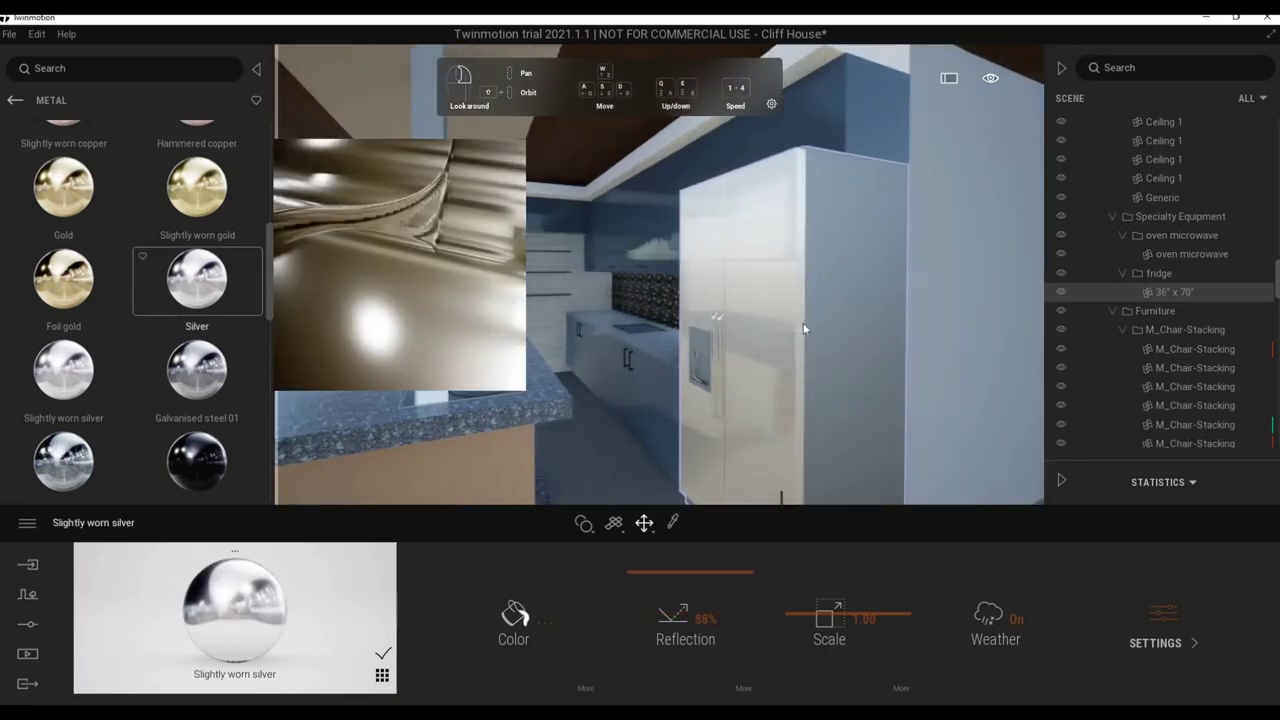
pyautogui.moveTo(197, 280); pyautogui.dragTo(850, 330)
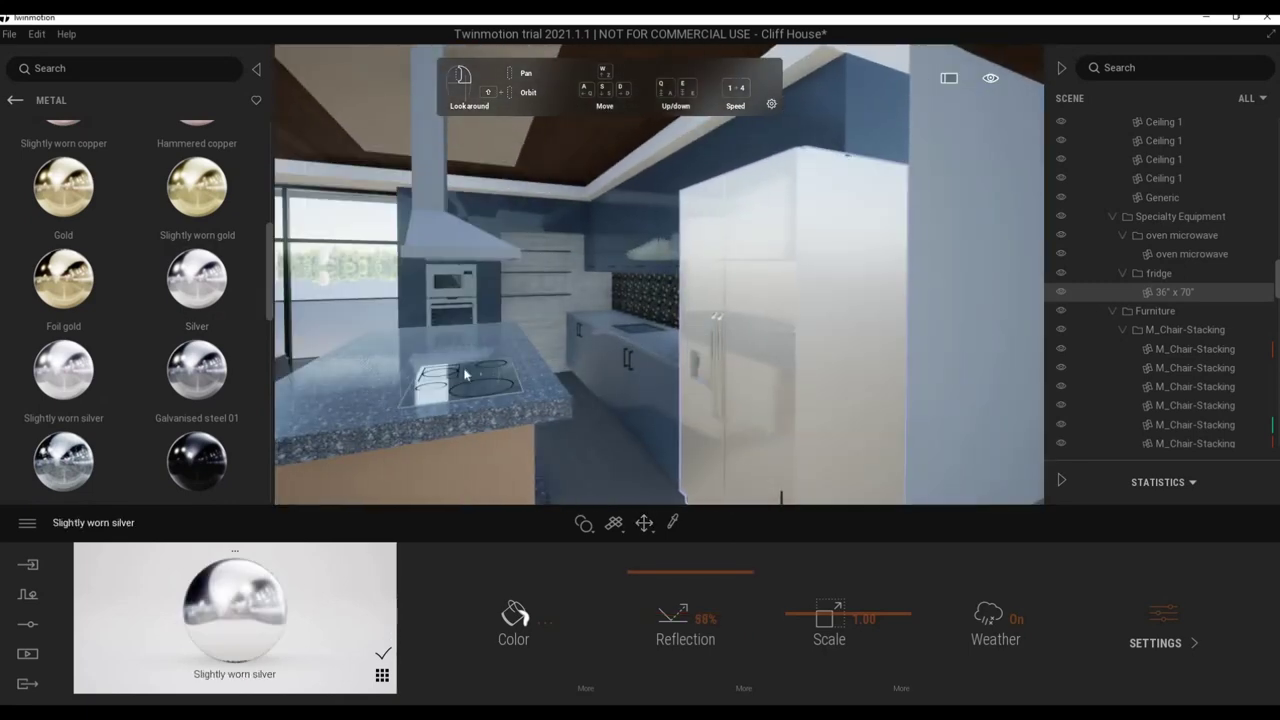
pyautogui.scroll(-1, 195, 370)
pyautogui.scroll(-2, 190, 330)
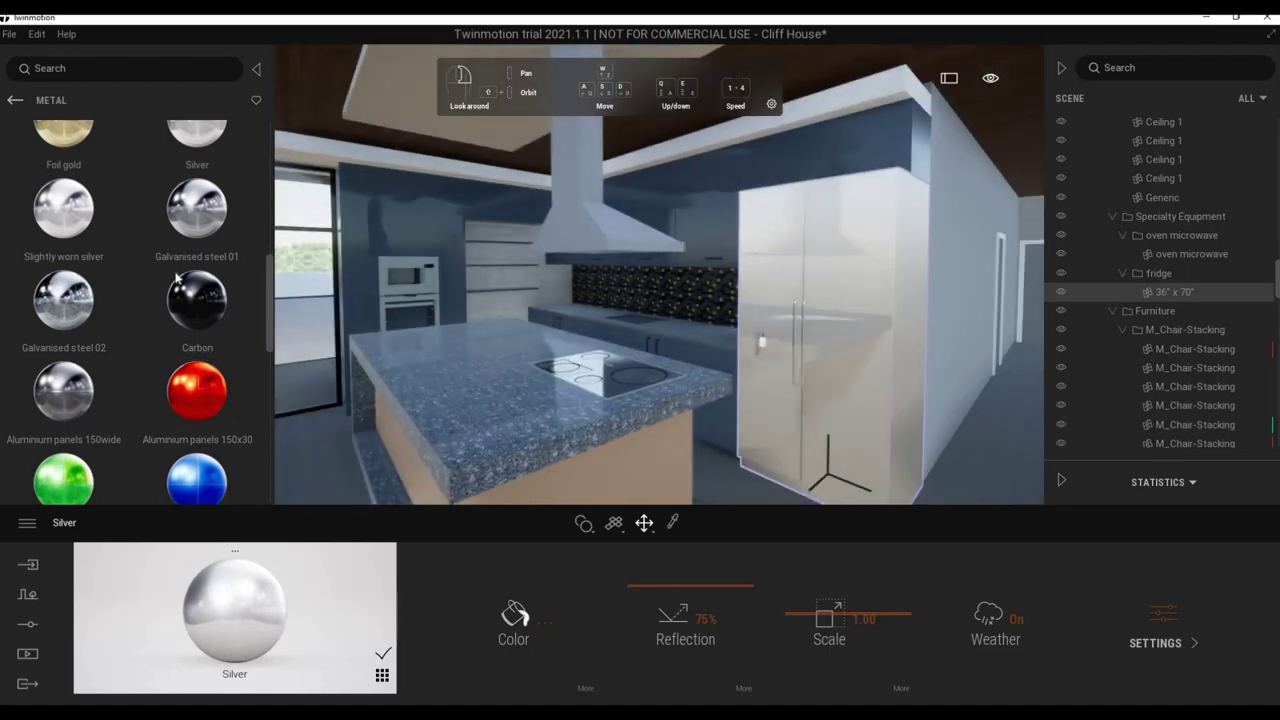
pyautogui.scroll(2, 176, 278)
pyautogui.moveTo(571, 212)
pyautogui.mouseDown()
pyautogui.moveTo(558, 380)
pyautogui.moveTo(586, 306)
pyautogui.moveTo(766, 277)
pyautogui.moveTo(567, 416)
pyautogui.mouseUp()
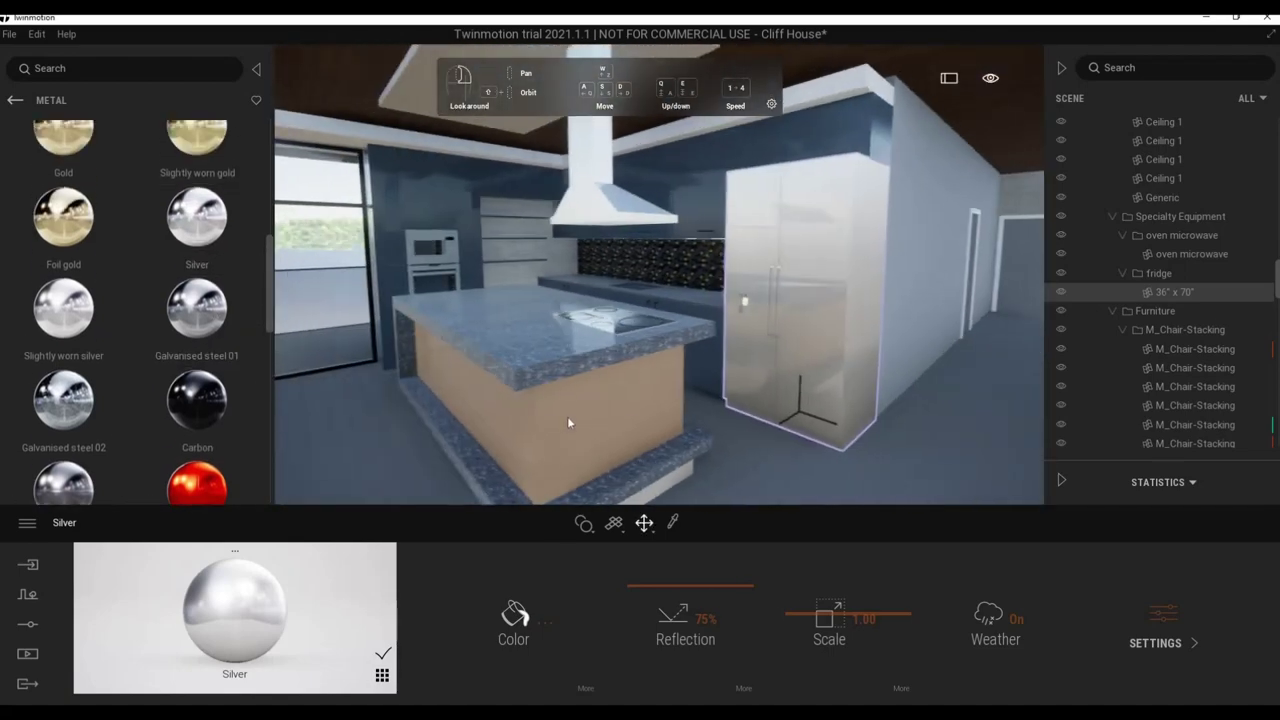
# Browse to Quixel Megascans > Surface > Stone > Granite in the library.
pyautogui.click(15, 100)
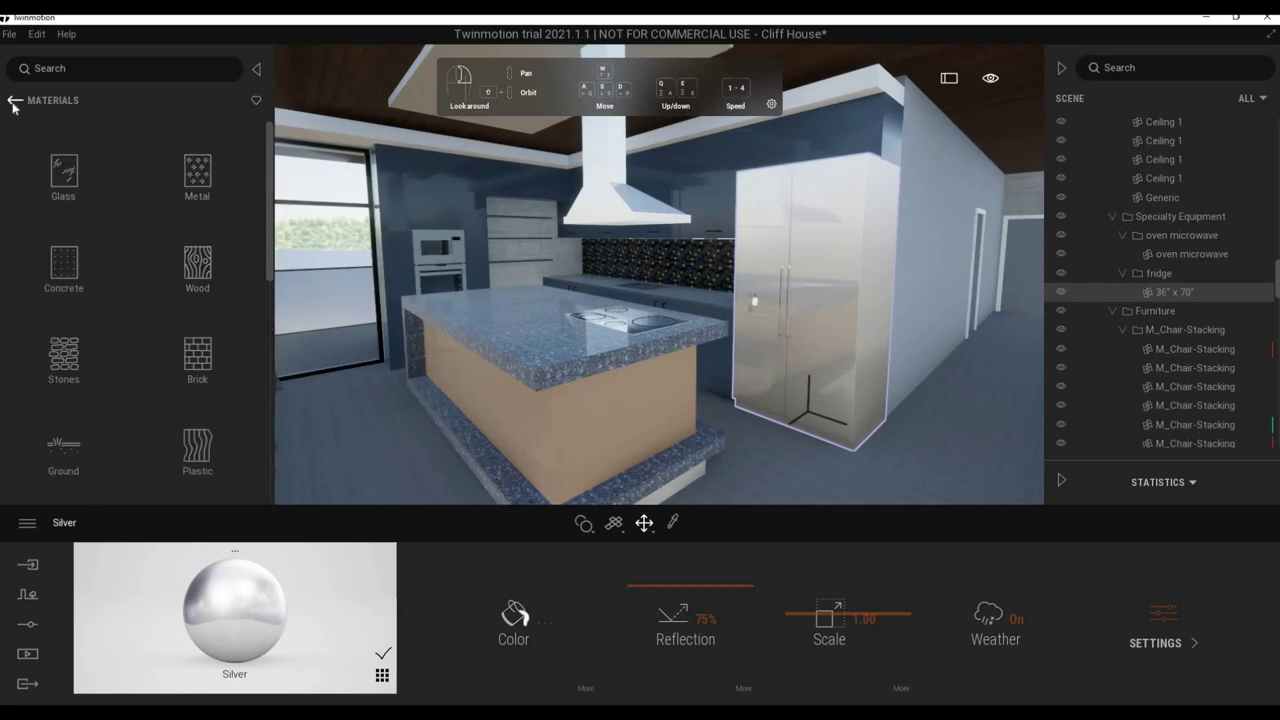
pyautogui.click(14, 101)
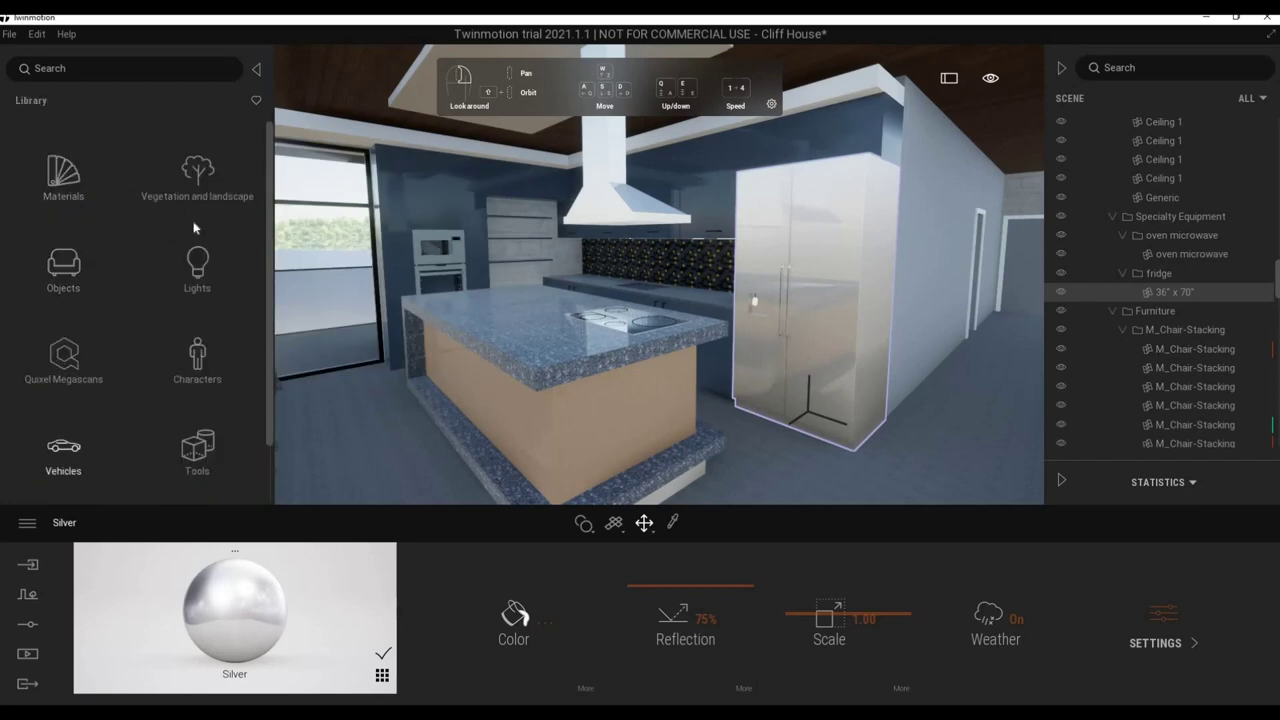
pyautogui.click(63, 355)
pyautogui.click(189, 180)
pyautogui.scroll(-1, 101, 362)
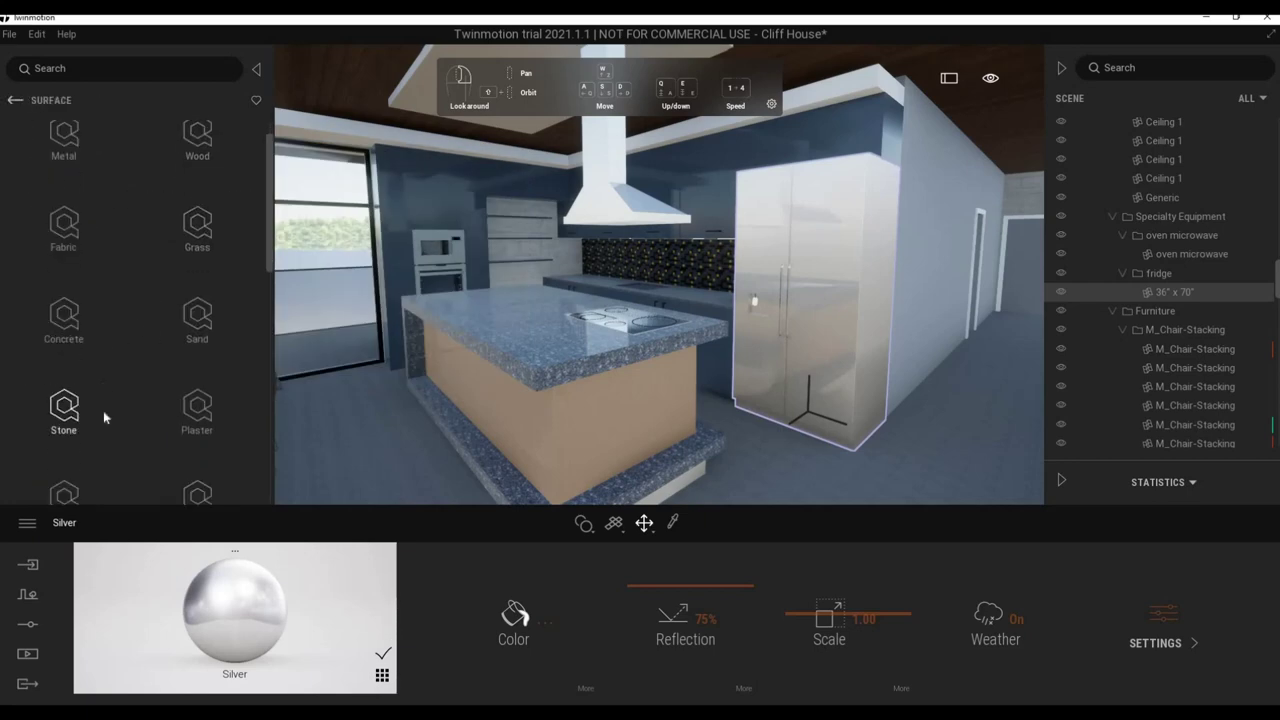
pyautogui.click(64, 408)
pyautogui.click(197, 272)
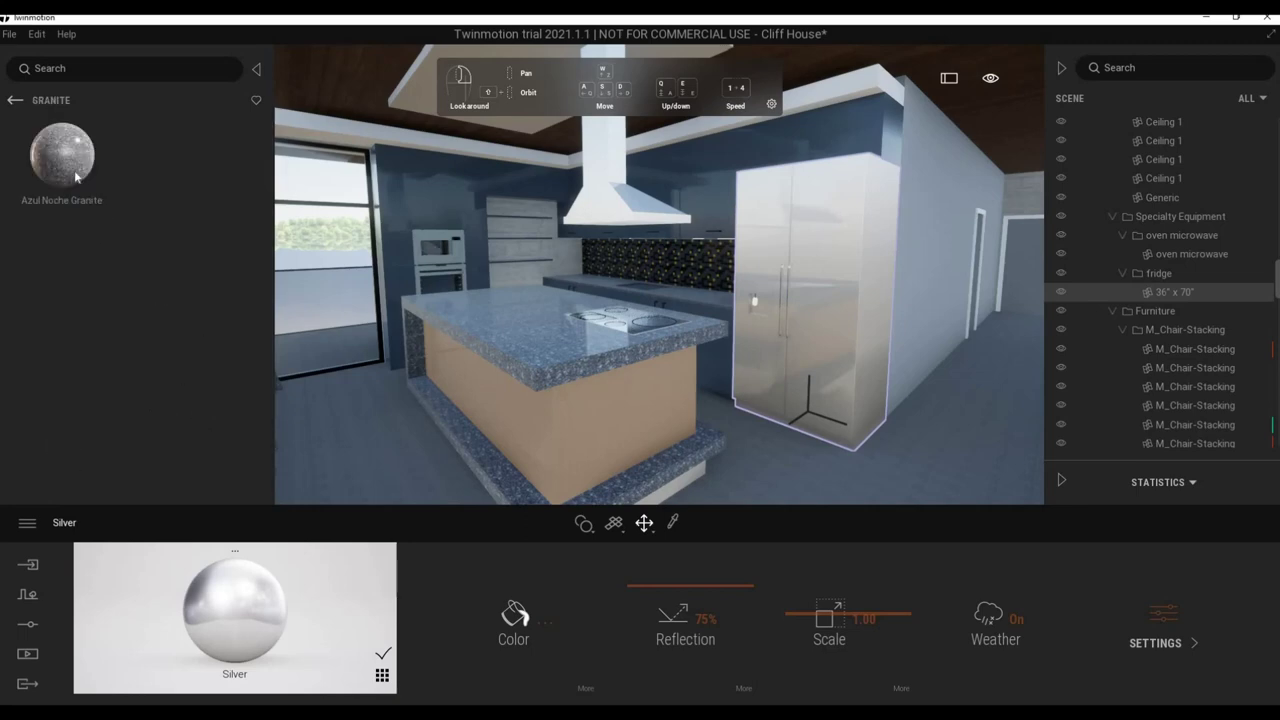
# Download Bianco Sardo Granite and apply it to the island countertop, then inspect it closely.
pyautogui.scroll(-1, 190, 320)
pyautogui.scroll(-2, 238, 418)
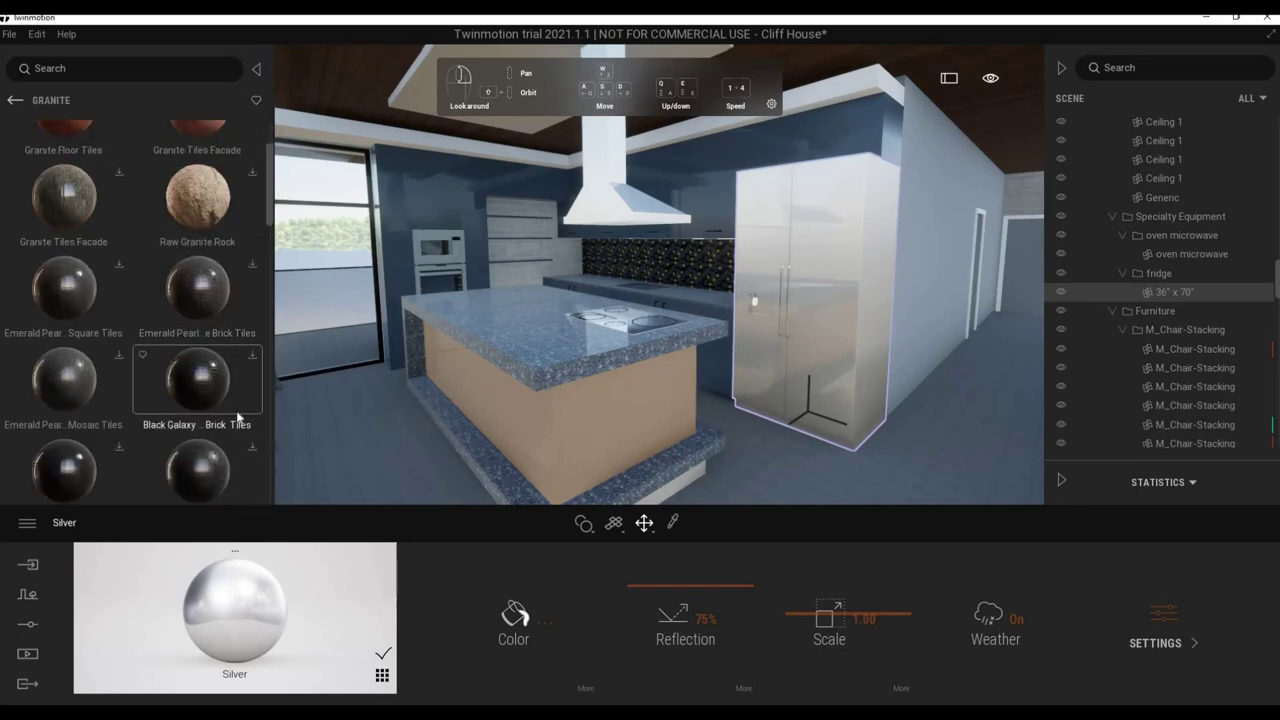
pyautogui.scroll(-2, 235, 437)
pyautogui.scroll(-4, 245, 400)
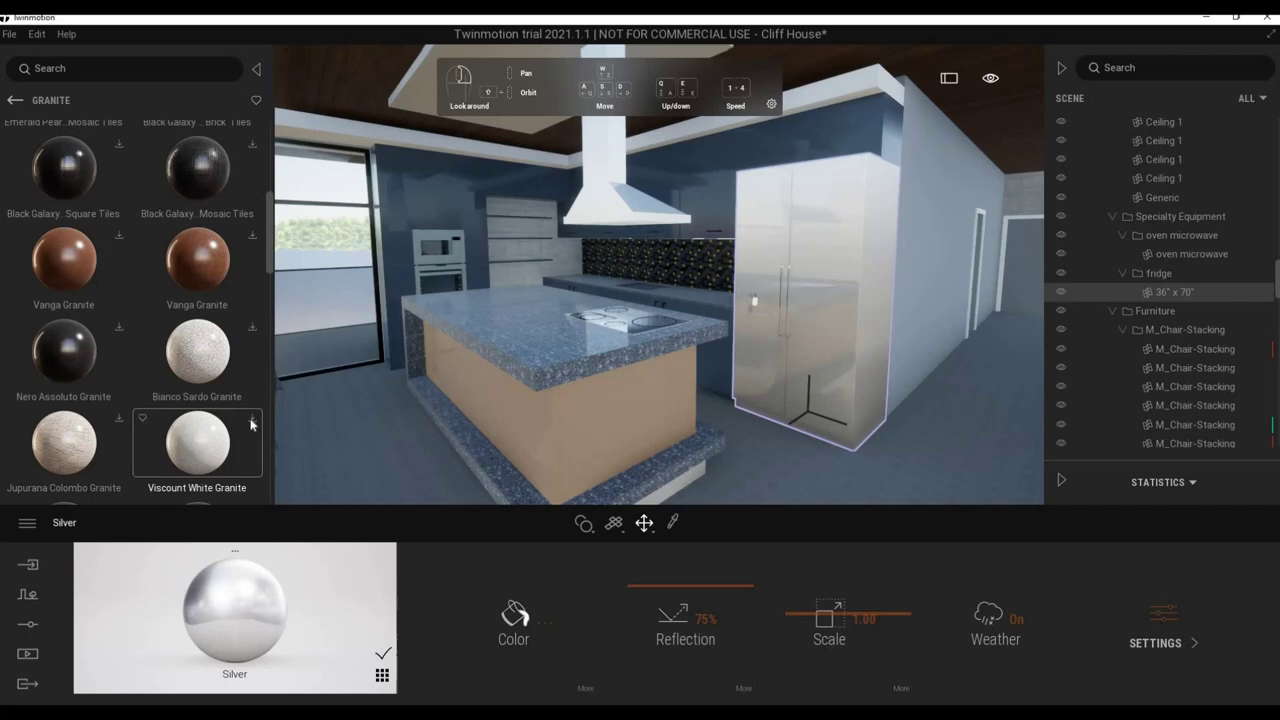
pyautogui.click(253, 326)
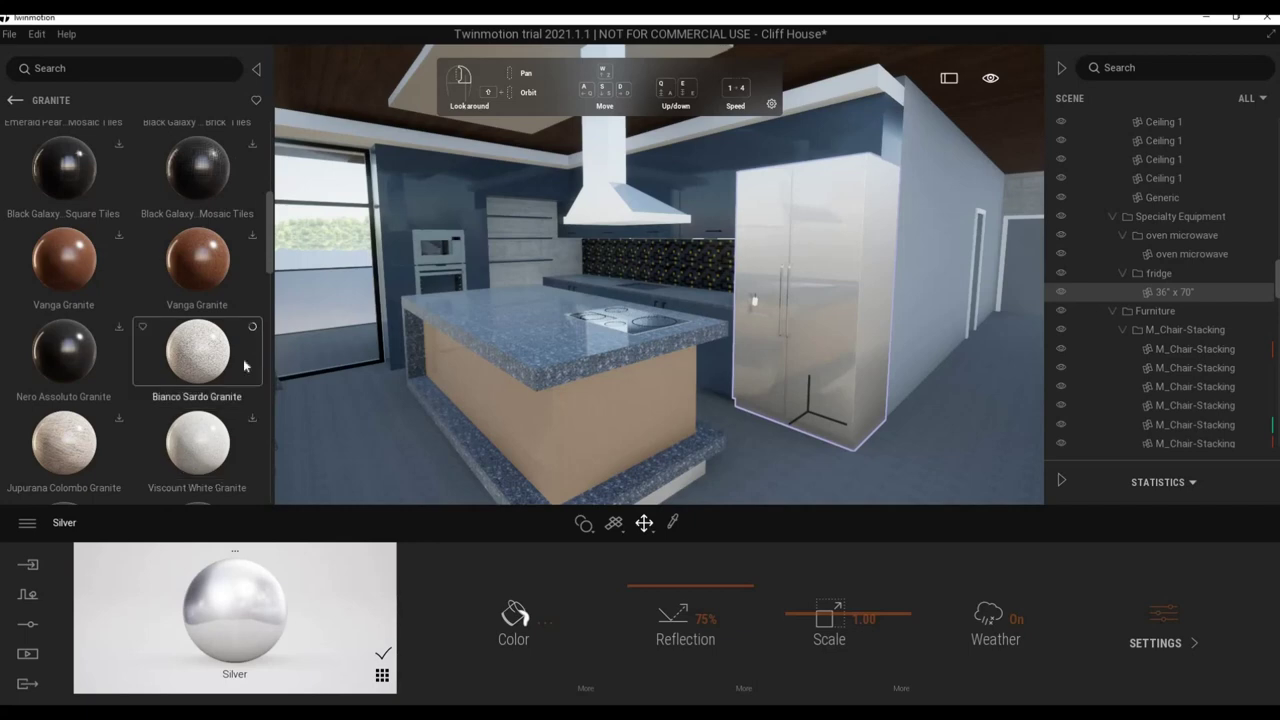
pyautogui.moveTo(200, 367); pyautogui.dragTo(485, 378)
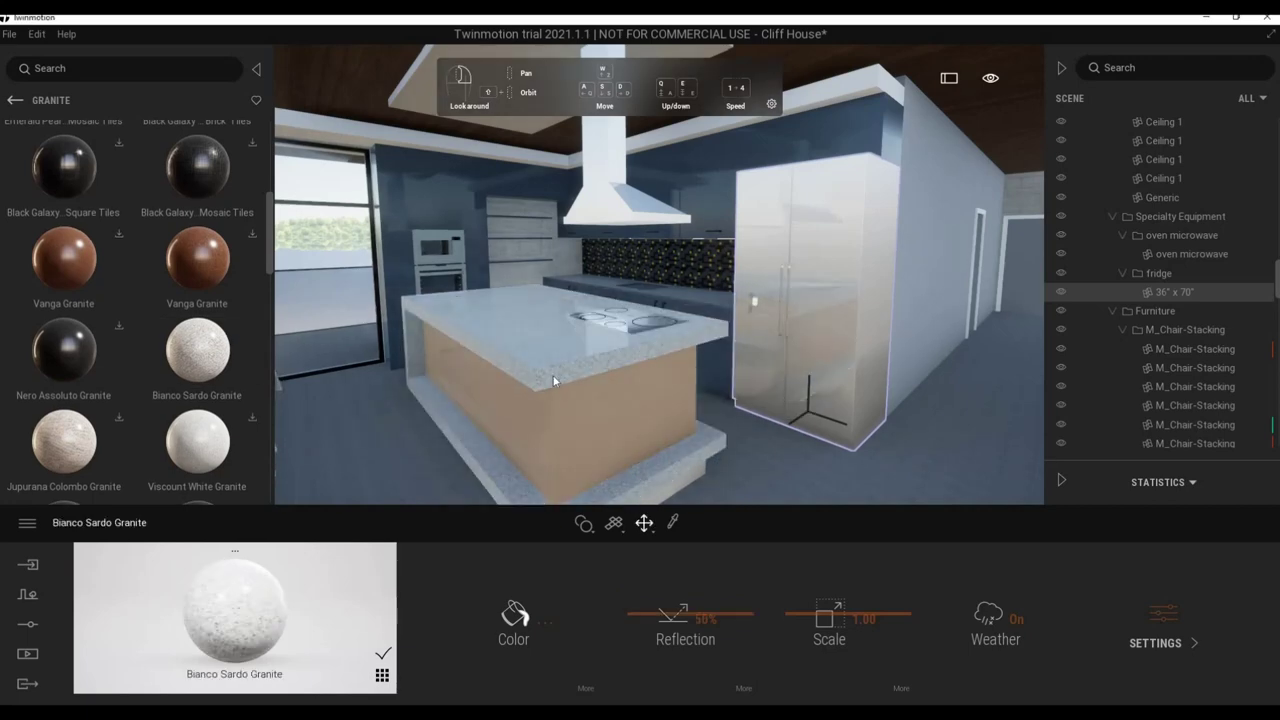
pyautogui.doubleClick(485, 375)
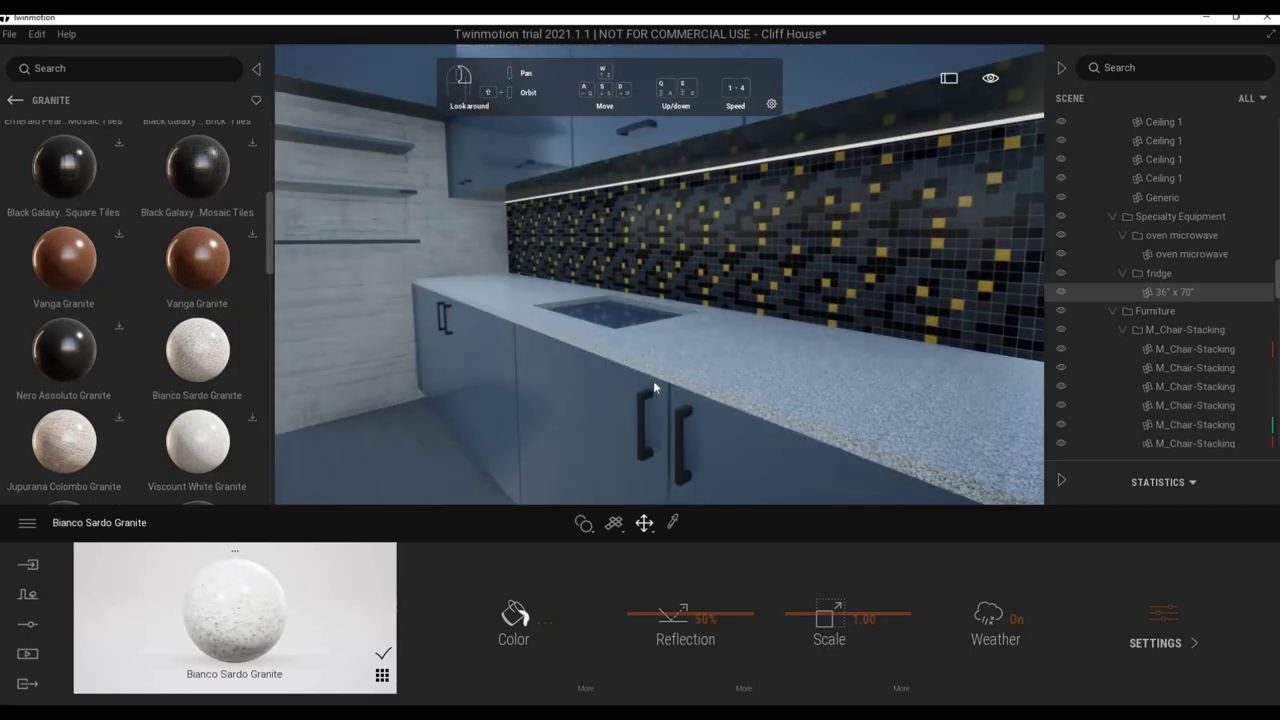
pyautogui.press('f')
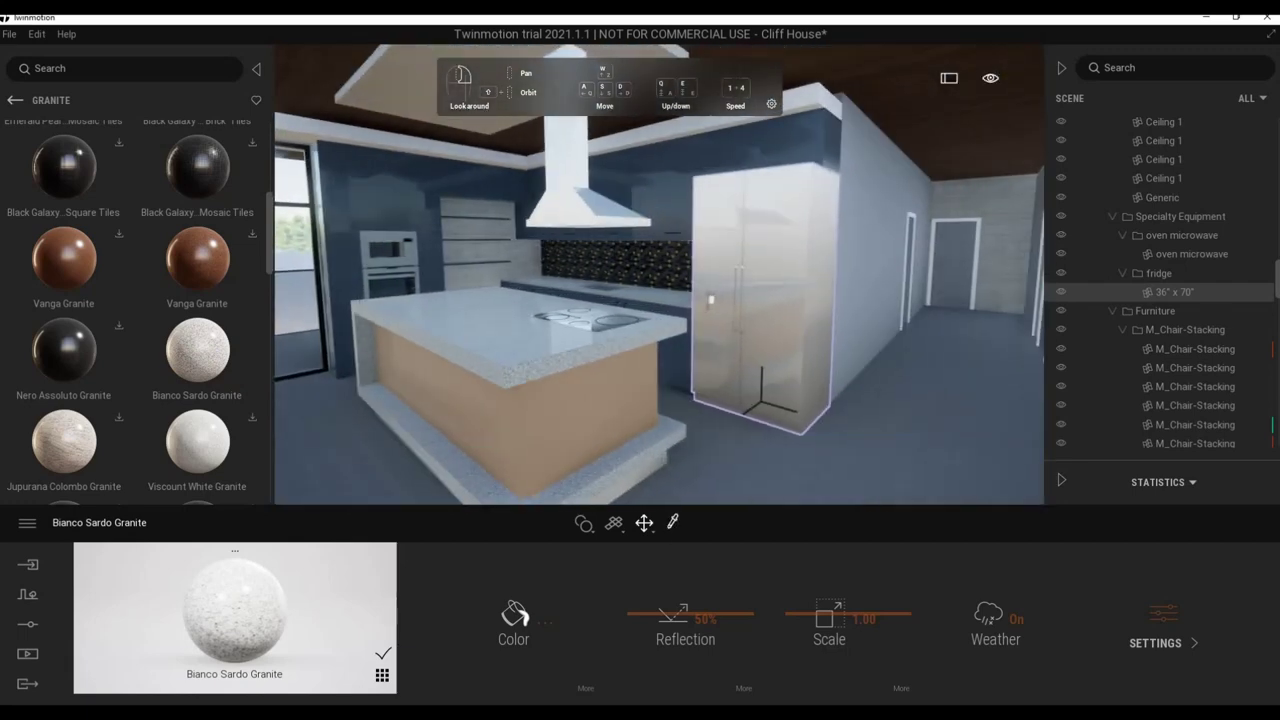
# Adjust the fridge's Silver reflection from 65% to 68%, finally settling at 59%.
pyautogui.click(712, 424)
pyautogui.click(513, 615)
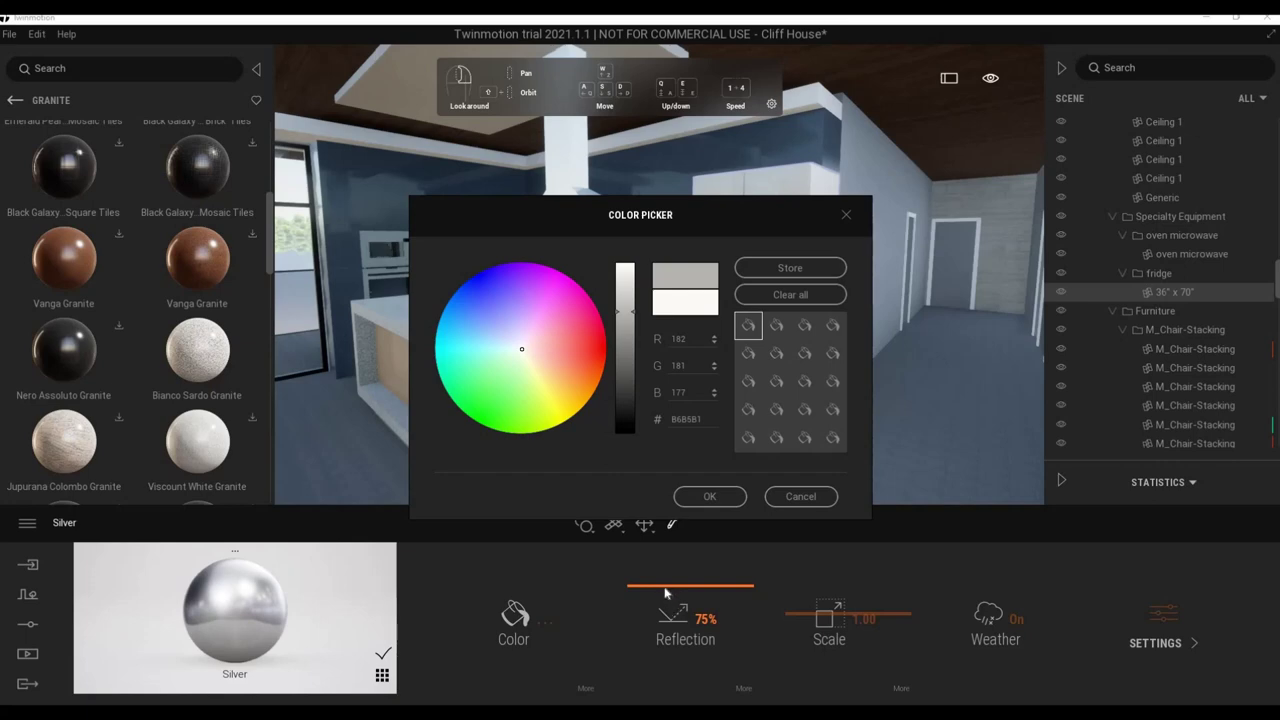
pyautogui.click(709, 496)
pyautogui.moveTo(695, 603); pyautogui.dragTo(681, 603)
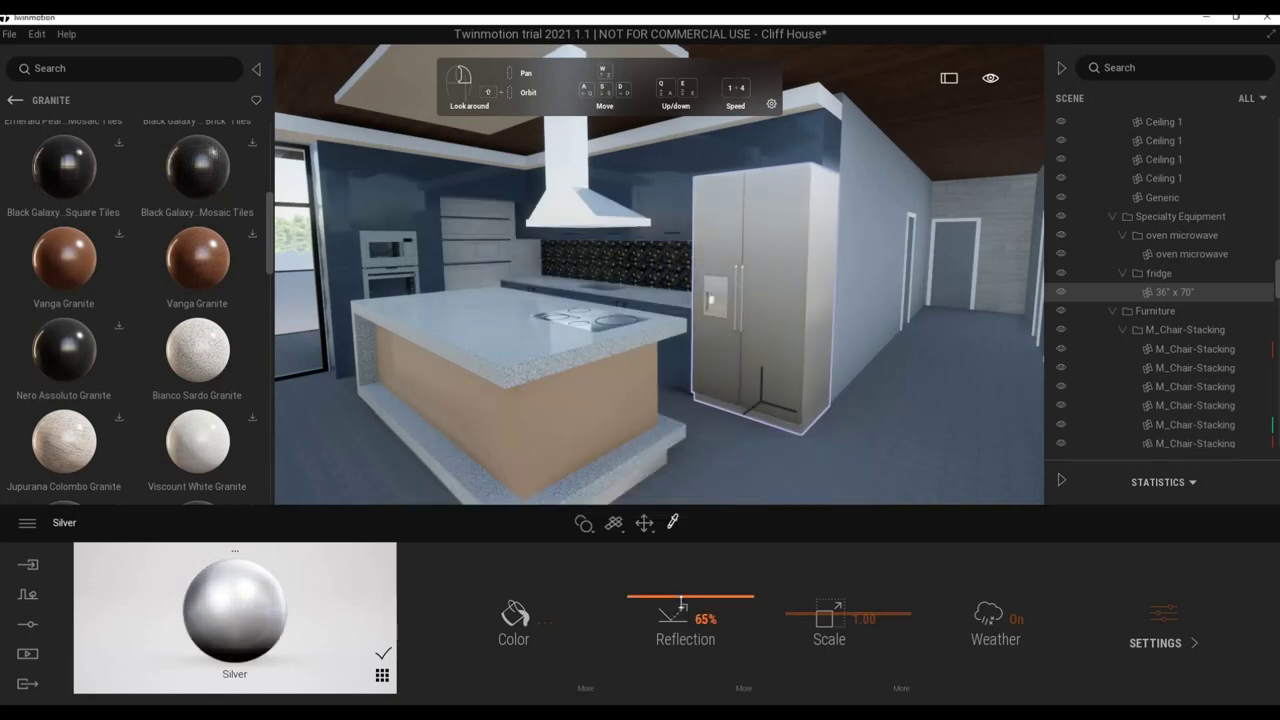
pyautogui.press('w')
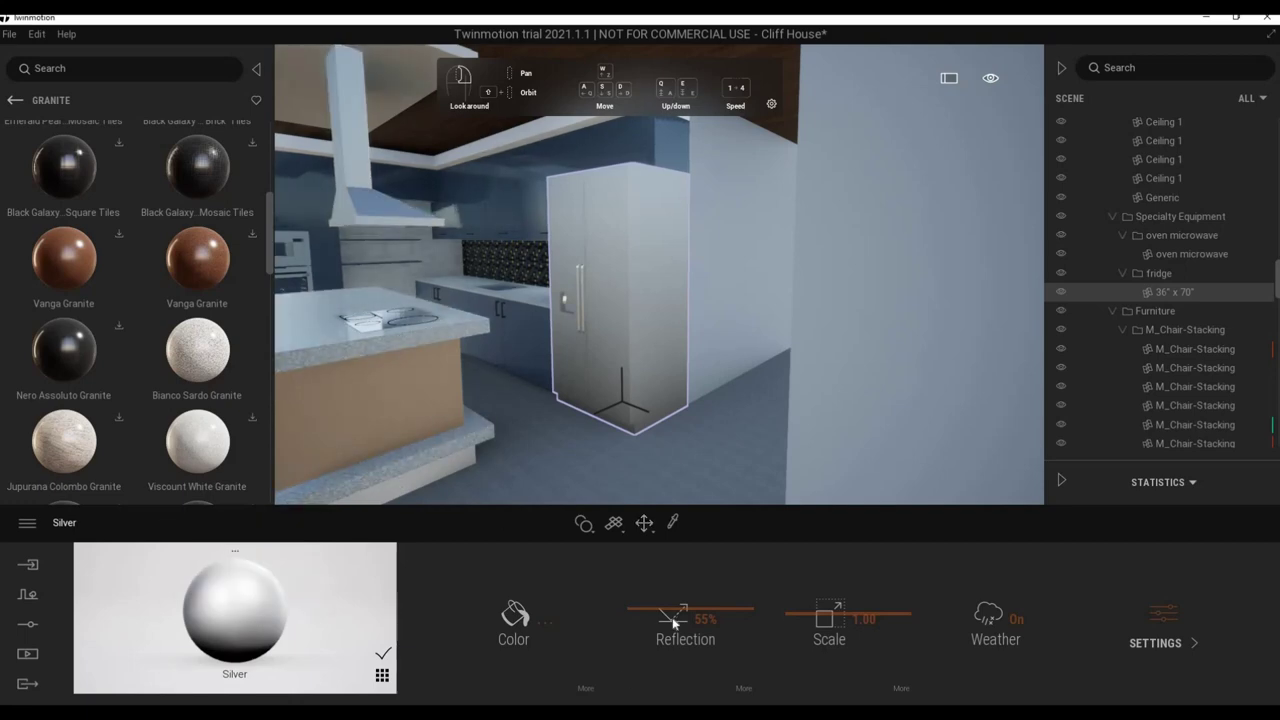
pyautogui.moveTo(673, 600)
pyautogui.mouseDown()
pyautogui.moveTo(673, 589)
pyautogui.moveTo(676, 614)
pyautogui.mouseUp()
pyautogui.moveTo(721, 479)
pyautogui.mouseDown(button='right')
pyautogui.moveTo(721, 464)
pyautogui.moveTo(644, 462)
pyautogui.moveTo(761, 433)
pyautogui.moveTo(390, 437)
pyautogui.mouseUp(button='right')
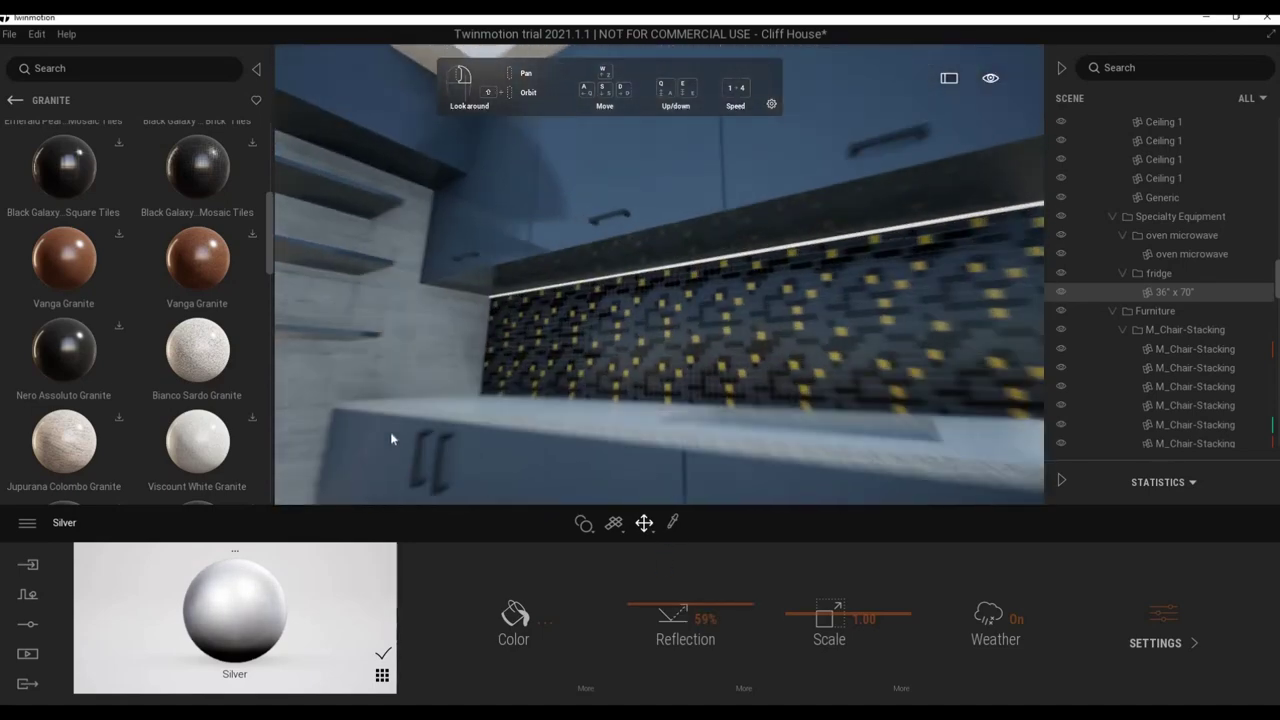
# Return the library to the Surface categories, tour the finished kitchen, and dismiss the sync notice.
pyautogui.click(15, 100)
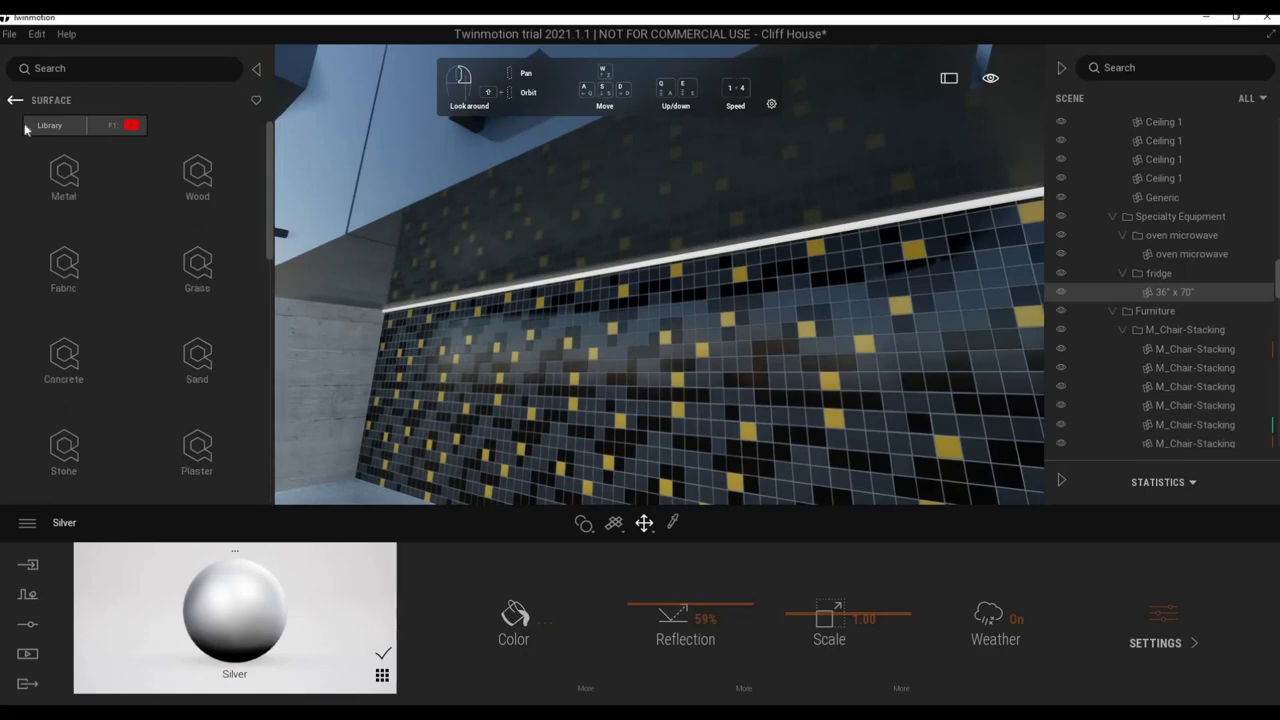
pyautogui.moveTo(592, 283)
pyautogui.mouseDown(button='right')
pyautogui.moveTo(608, 322)
pyautogui.moveTo(586, 366)
pyautogui.moveTo(468, 415)
pyautogui.moveTo(612, 480)
pyautogui.moveTo(571, 409)
pyautogui.moveTo(640, 300)
pyautogui.moveTo(700, 300)
pyautogui.moveTo(665, 305)
pyautogui.mouseUp(button='right')
pyautogui.scroll(-5, 639, 293)
pyautogui.scroll(-5, 639, 293)
pyautogui.scroll(3, 665, 305)
pyautogui.scroll(3, 663, 299)
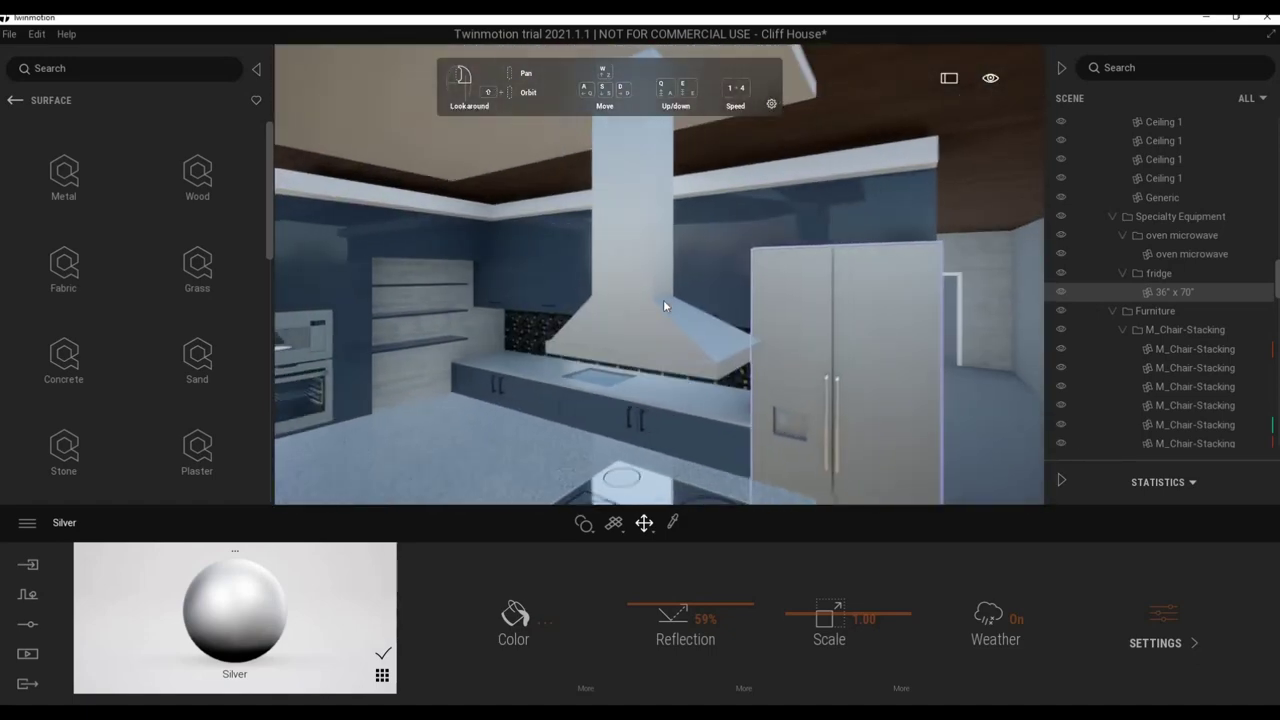
pyautogui.moveTo(659, 299)
pyautogui.mouseDown(button='right')
pyautogui.moveTo(600, 290)
pyautogui.moveTo(620, 292)
pyautogui.mouseUp(button='right')
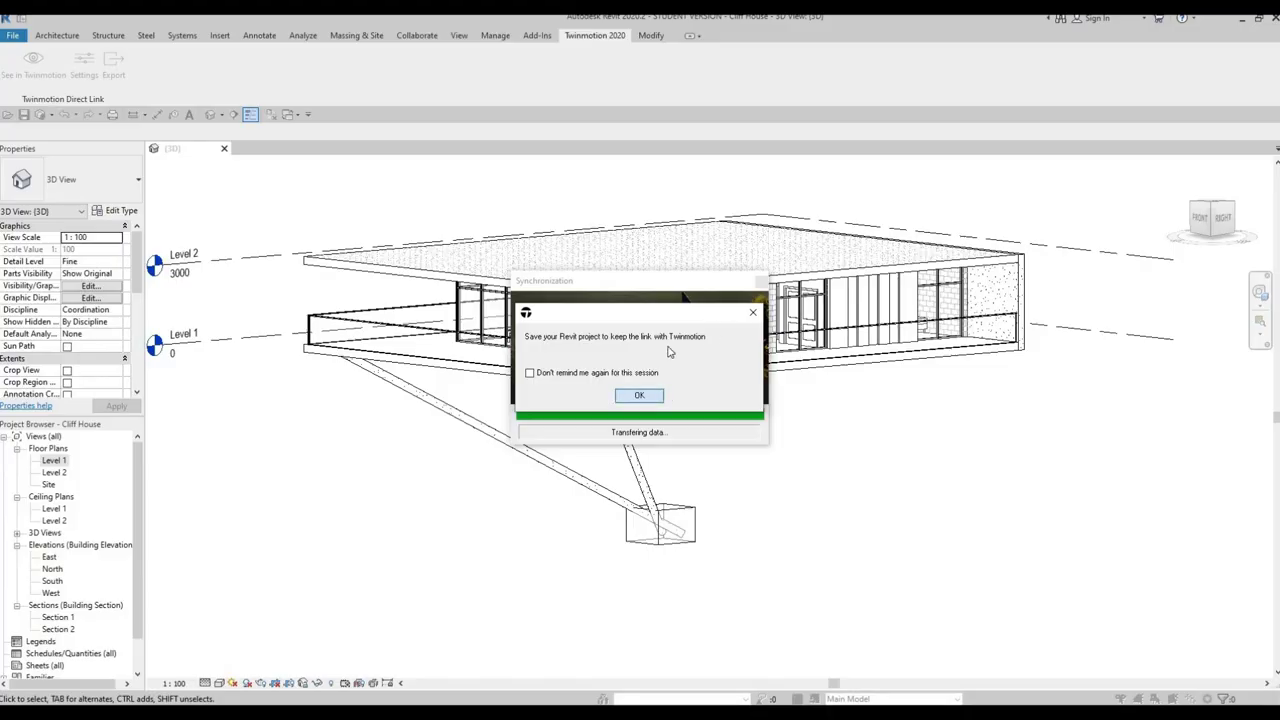
pyautogui.press('Return')
# Zoom and orbit Revit's 3D view, select and deselect the roof, and orbit to the glazed facade.
pyautogui.scroll(3, 670, 406)
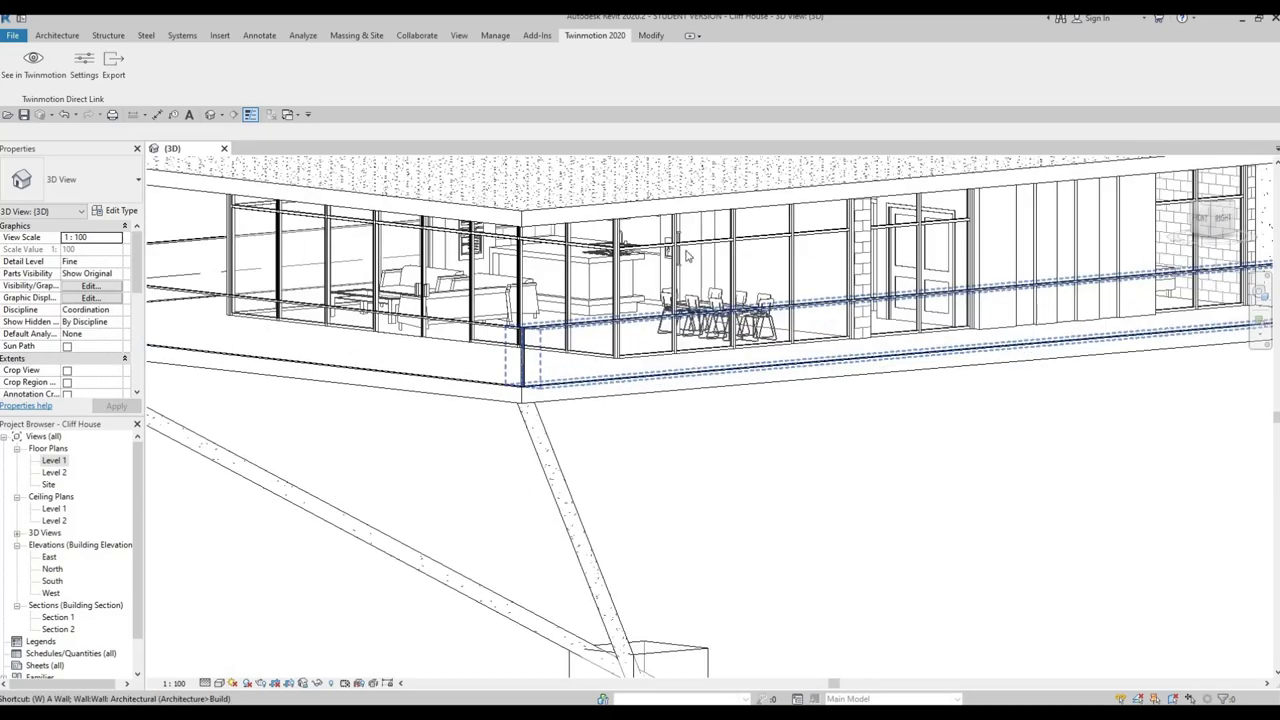
pyautogui.scroll(2, 670, 406)
pyautogui.scroll(3, 660, 320)
pyautogui.scroll(2, 655, 290)
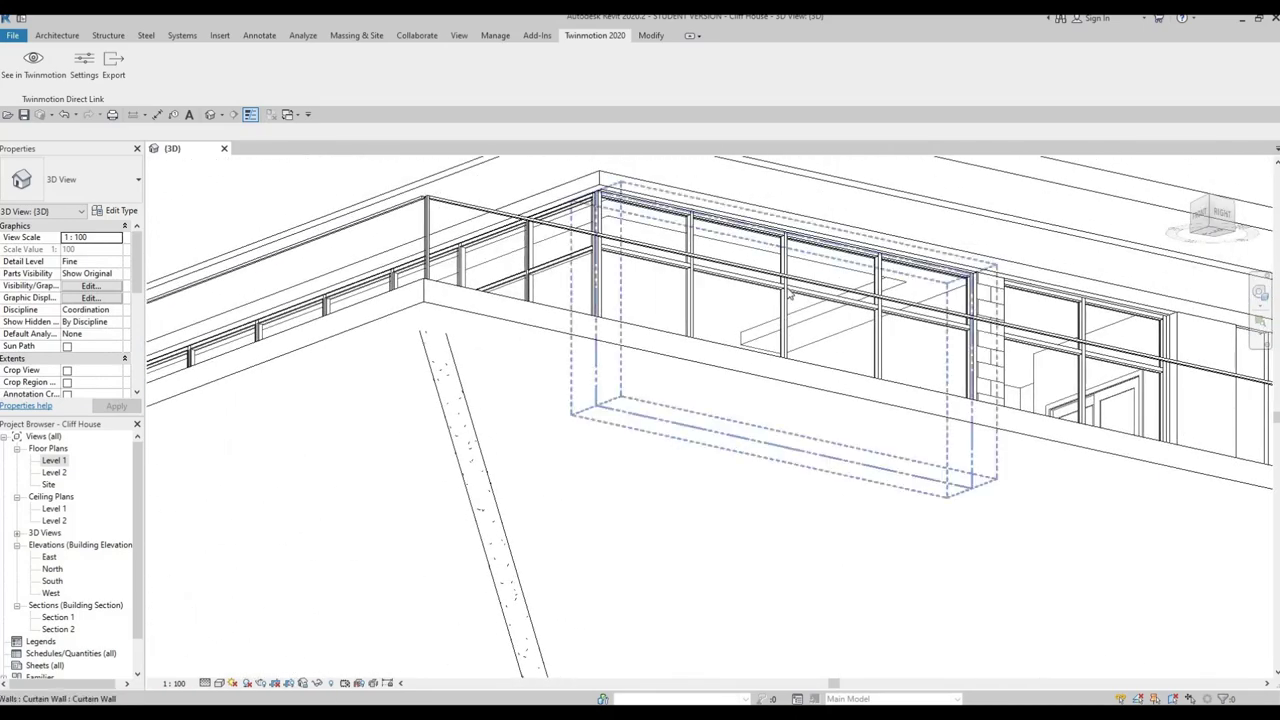
pyautogui.scroll(-3, 647, 232)
pyautogui.scroll(3, 560, 220)
pyautogui.moveTo(560, 220)
pyautogui.mouseDown(button='middle')
pyautogui.moveTo(523, 205)
pyautogui.moveTo(623, 300)
pyautogui.moveTo(620, 530)
pyautogui.mouseUp(button='middle')
pyautogui.click(623, 300)
pyautogui.keyDown('shift'); pyautogui.moveTo(525, 463); pyautogui.dragTo(729, 345, button='middle'); pyautogui.keyUp('shift')
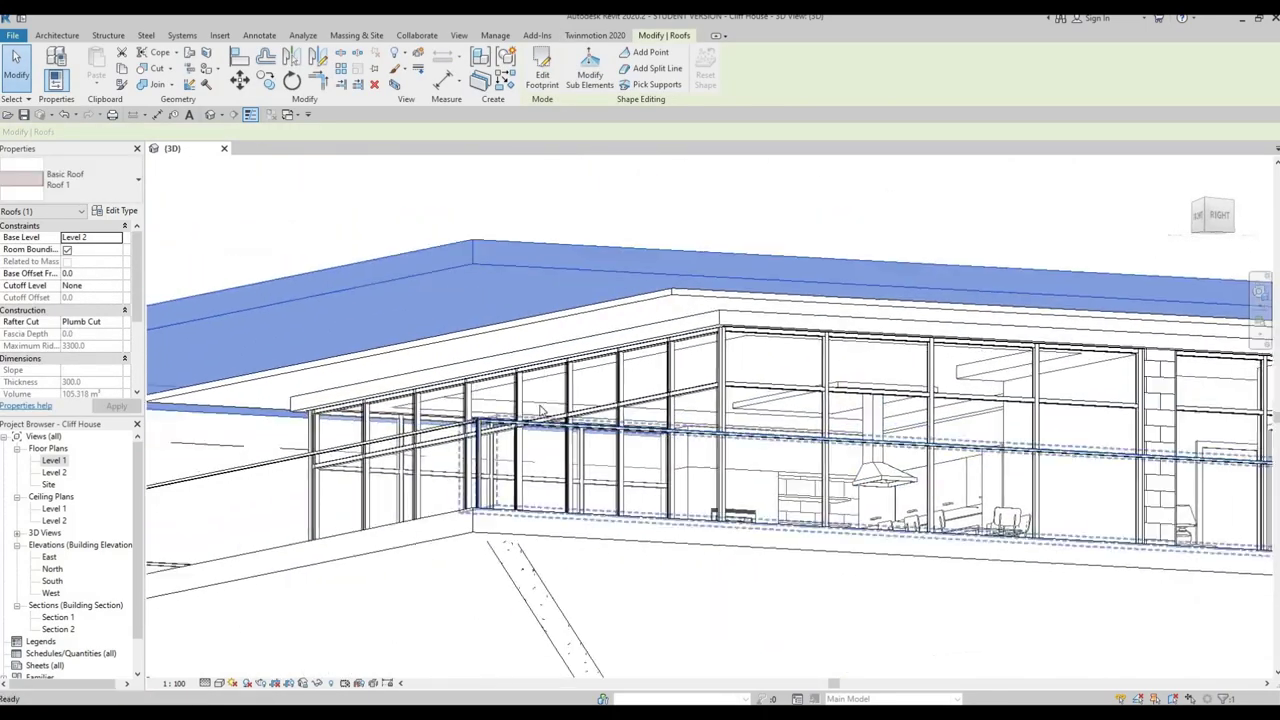
pyautogui.press('Escape')
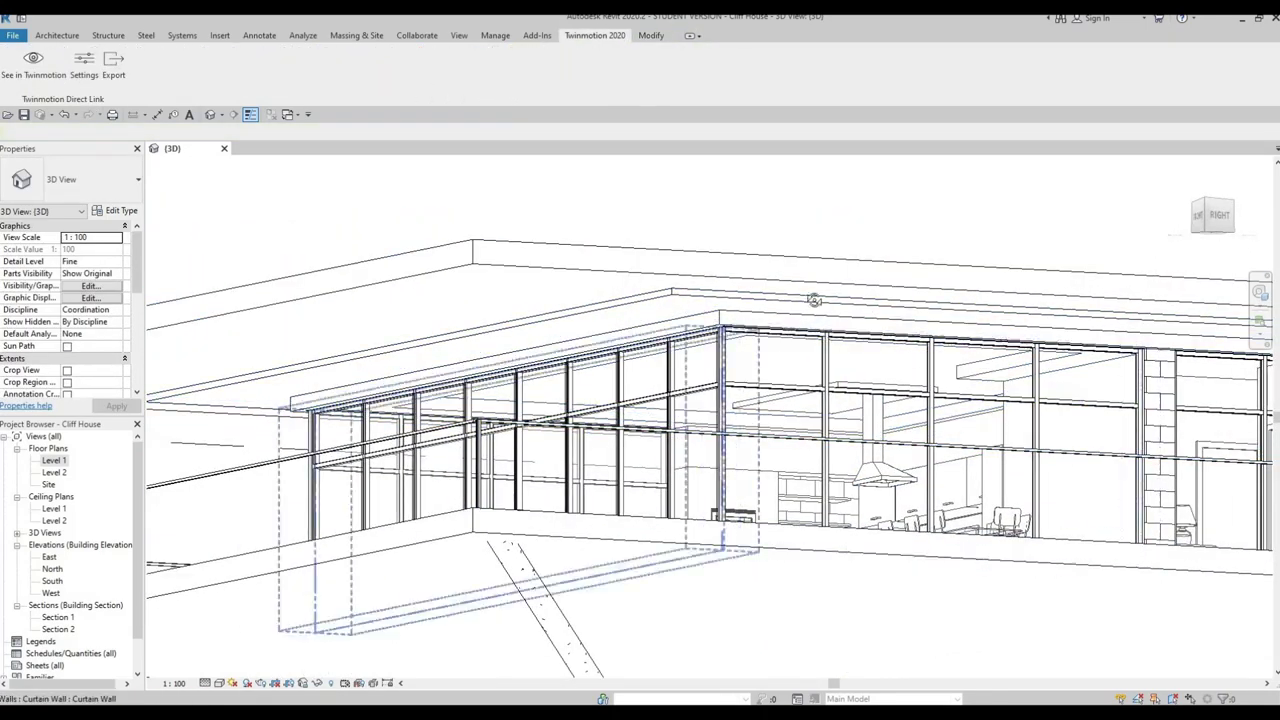
pyautogui.keyDown('shift'); pyautogui.moveTo(814, 300); pyautogui.dragTo(393, 393, button='middle'); pyautogui.keyUp('shift')
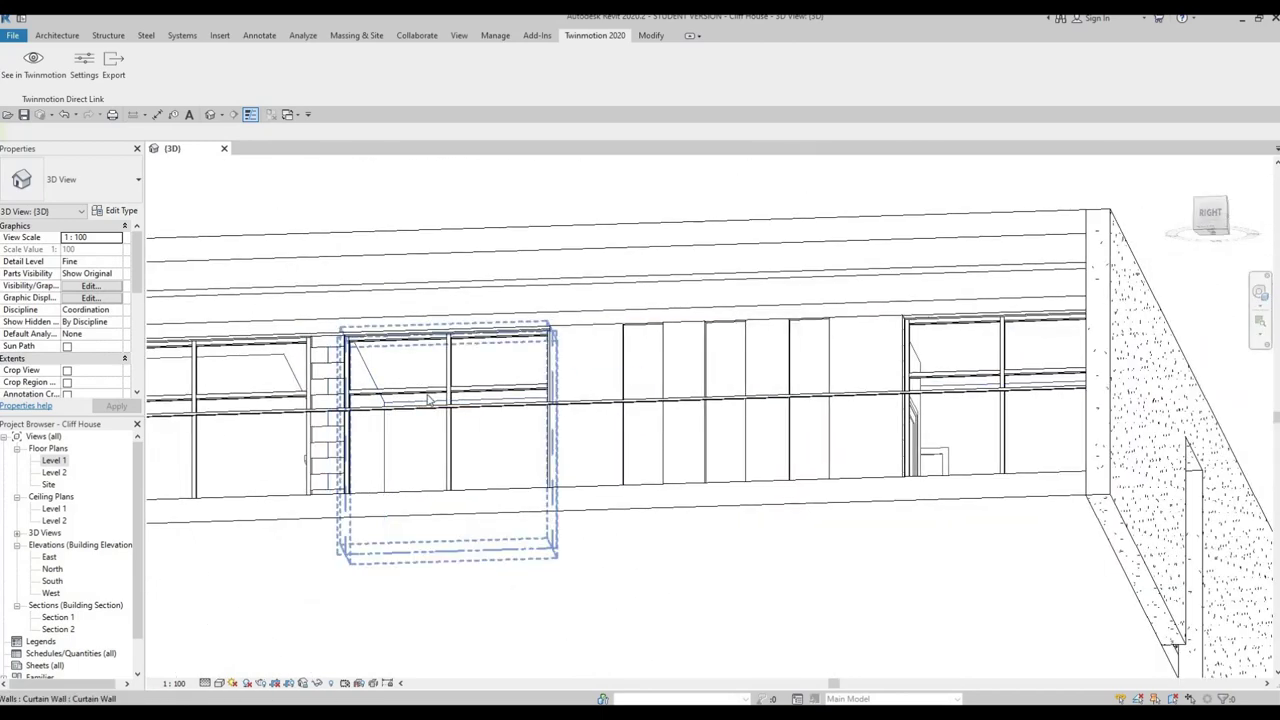
pyautogui.keyDown('shift'); pyautogui.moveTo(498, 375); pyautogui.dragTo(692, 373, button='middle'); pyautogui.keyUp('shift')
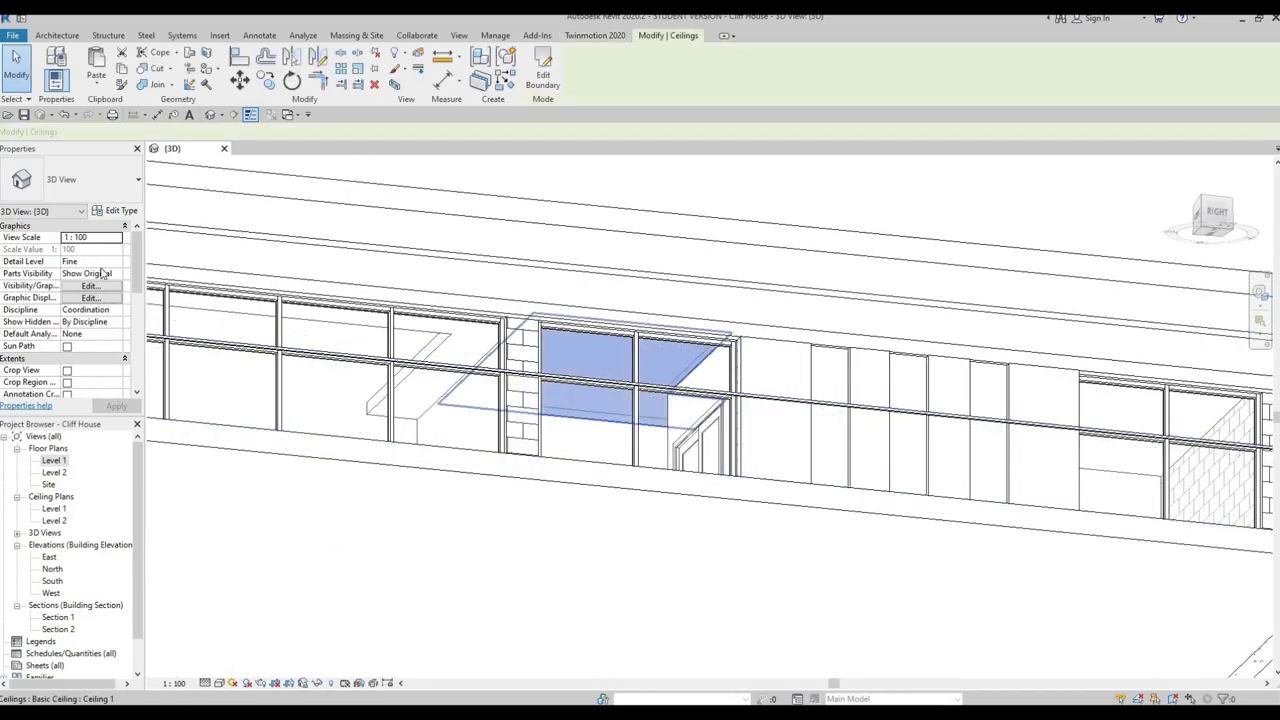
# Give the Ceiling 1 type the Brick, Common material and apply it.
pyautogui.click(121, 212)
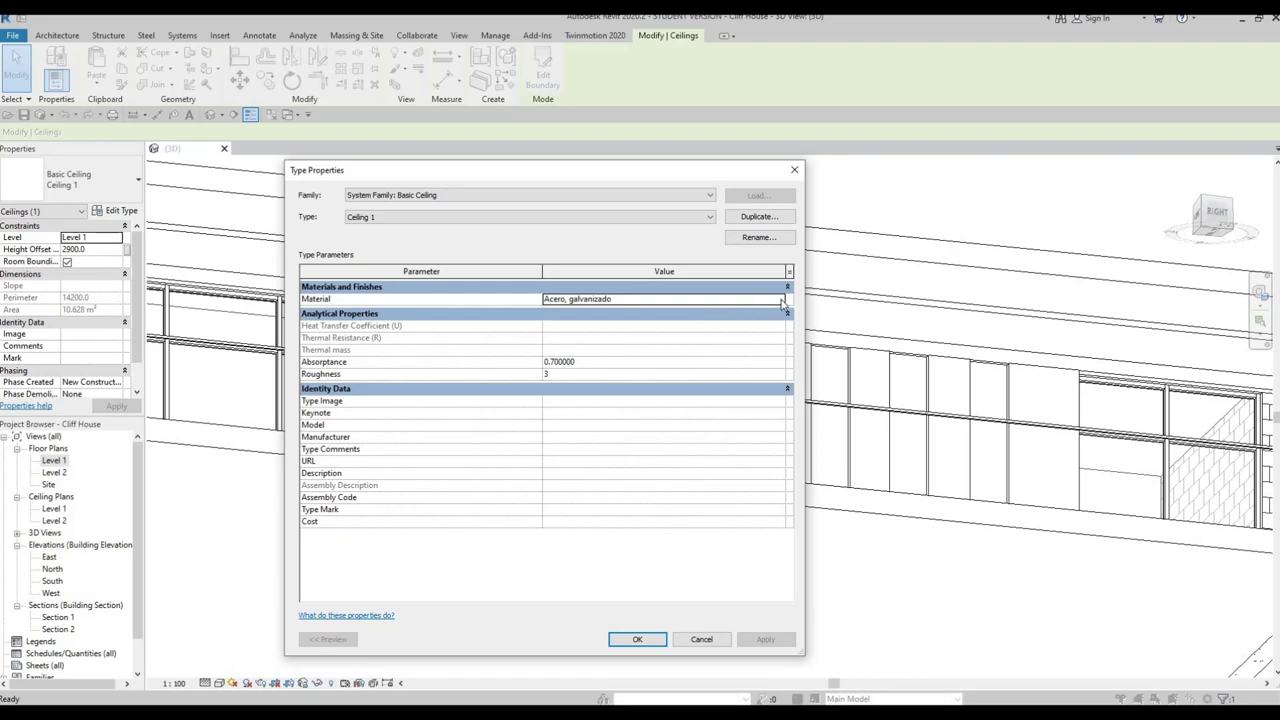
pyautogui.click(780, 299)
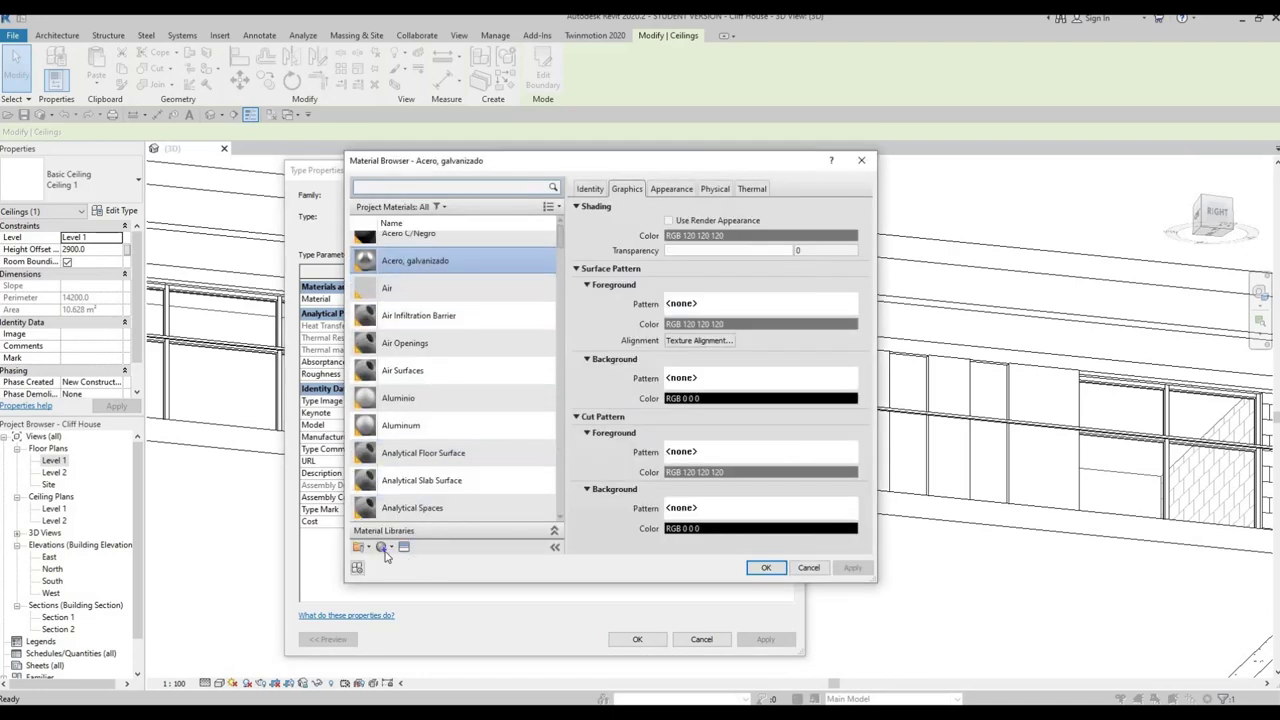
pyautogui.scroll(-4, 432, 450)
pyautogui.scroll(-5, 432, 420)
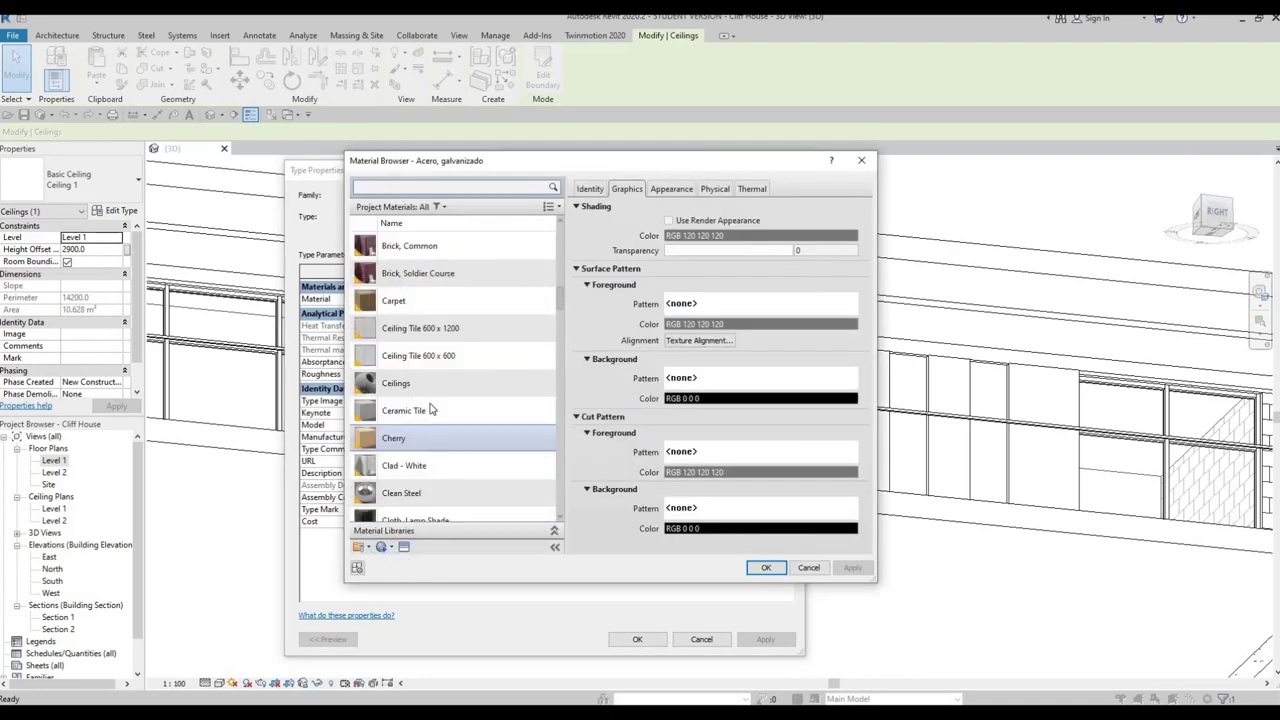
pyautogui.click(764, 568)
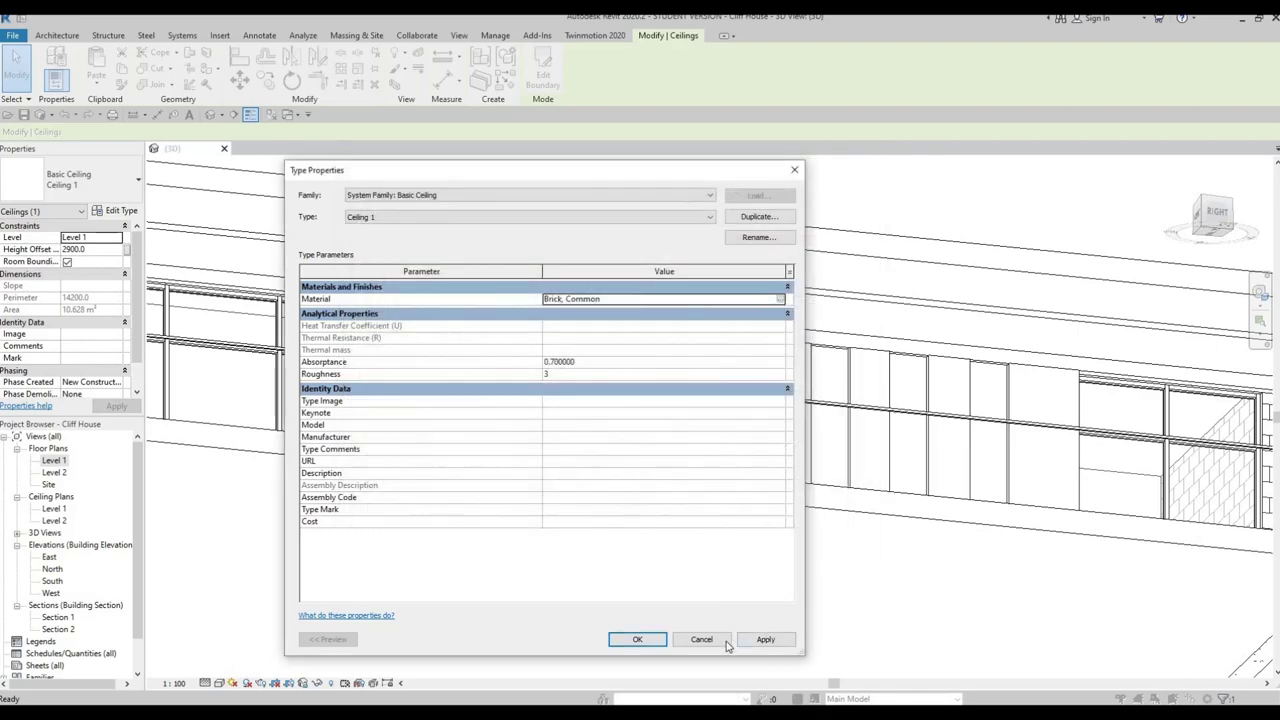
pyautogui.click(637, 639)
pyautogui.click(791, 531)
# Select the Generic ceiling over the kitchen and set its height offset to 2900.0.
pyautogui.moveTo(791, 531)
pyautogui.keyDown('shift'); pyautogui.mouseDown(button='middle')
pyautogui.moveTo(781, 517)
pyautogui.moveTo(785, 568)
pyautogui.mouseUp(button='middle'); pyautogui.keyUp('shift')
pyautogui.click(726, 472)
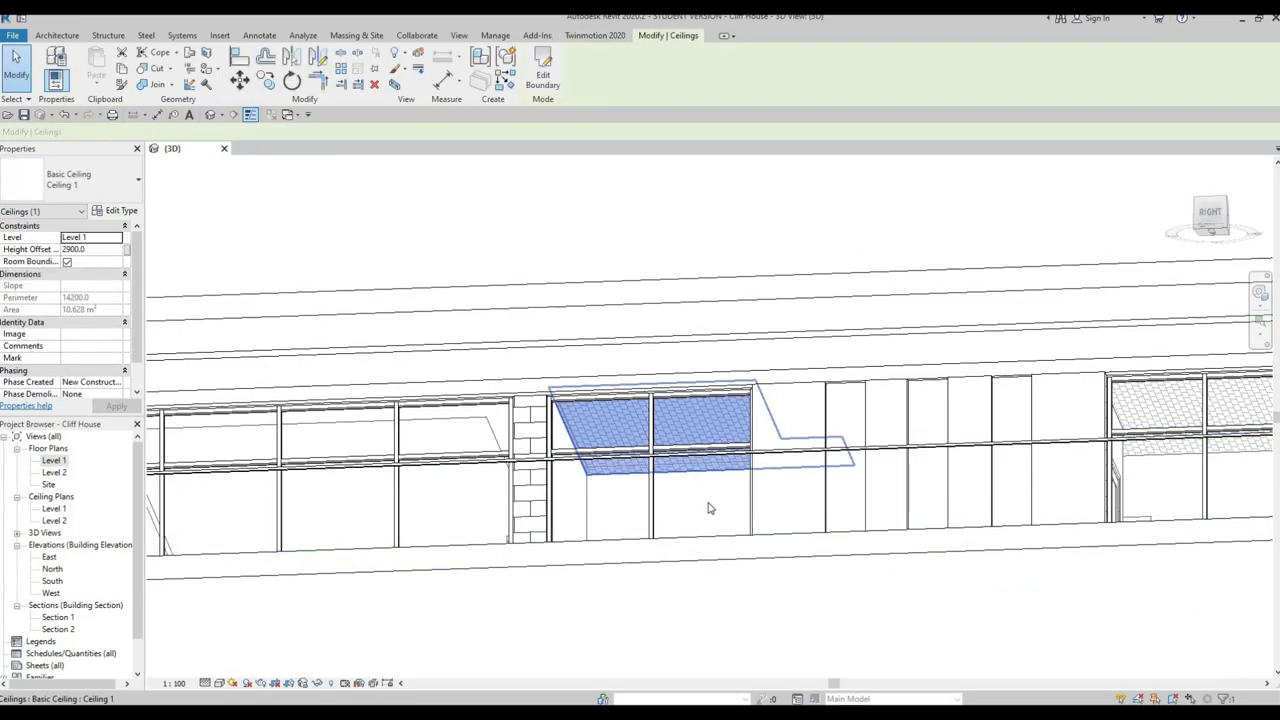
pyautogui.keyDown('shift'); pyautogui.moveTo(708, 509); pyautogui.dragTo(736, 560, button='middle'); pyautogui.keyUp('shift')
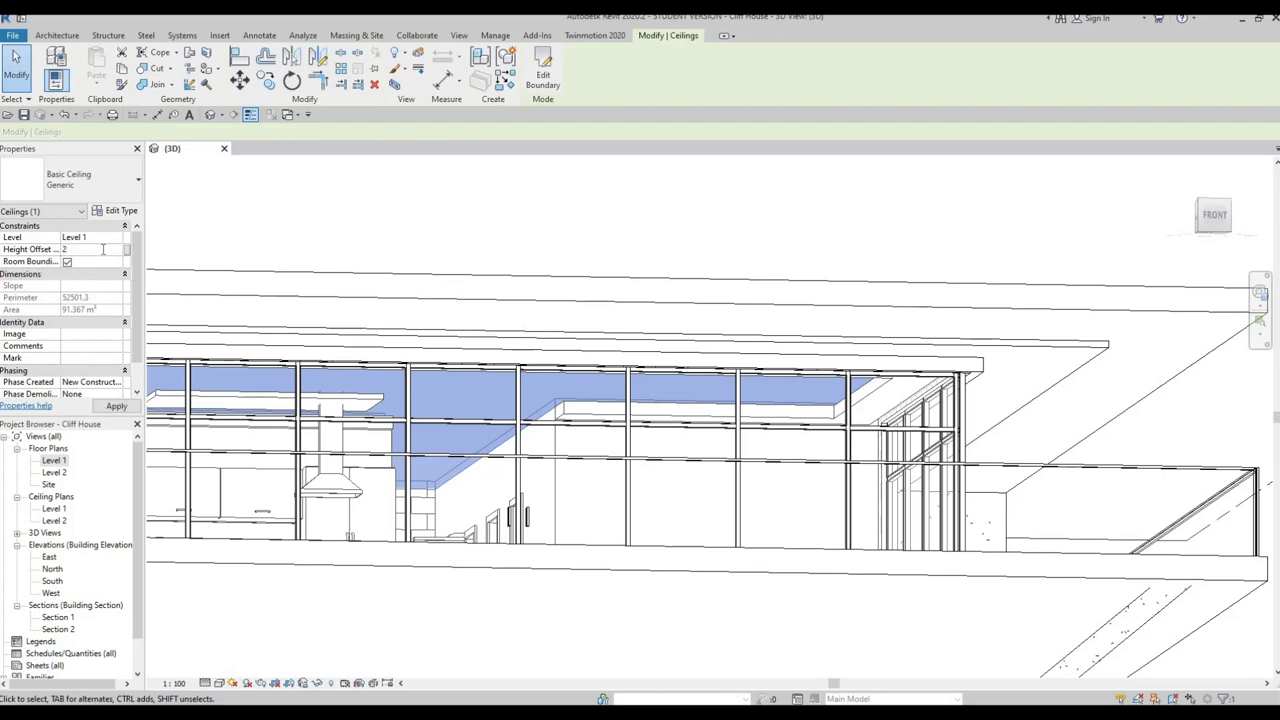
pyautogui.press('Escape')
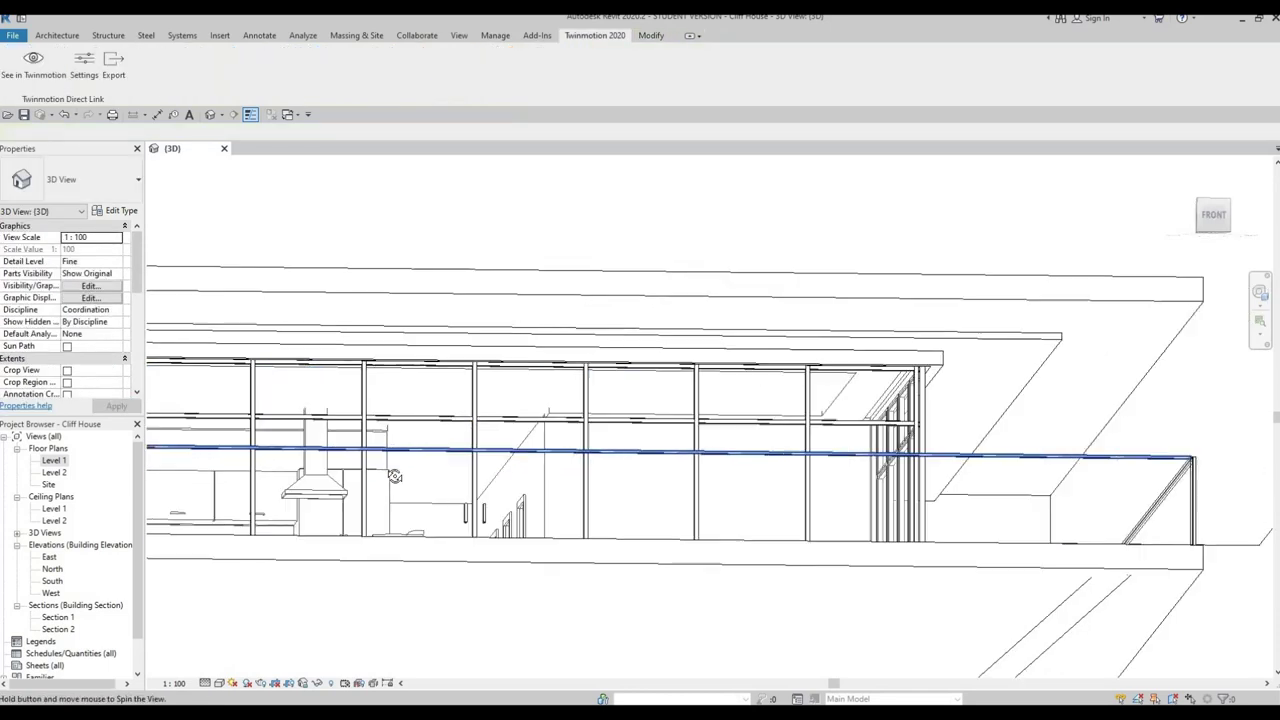
pyautogui.keyDown('shift'); pyautogui.moveTo(437, 462); pyautogui.dragTo(572, 406, button='middle'); pyautogui.keyUp('shift')
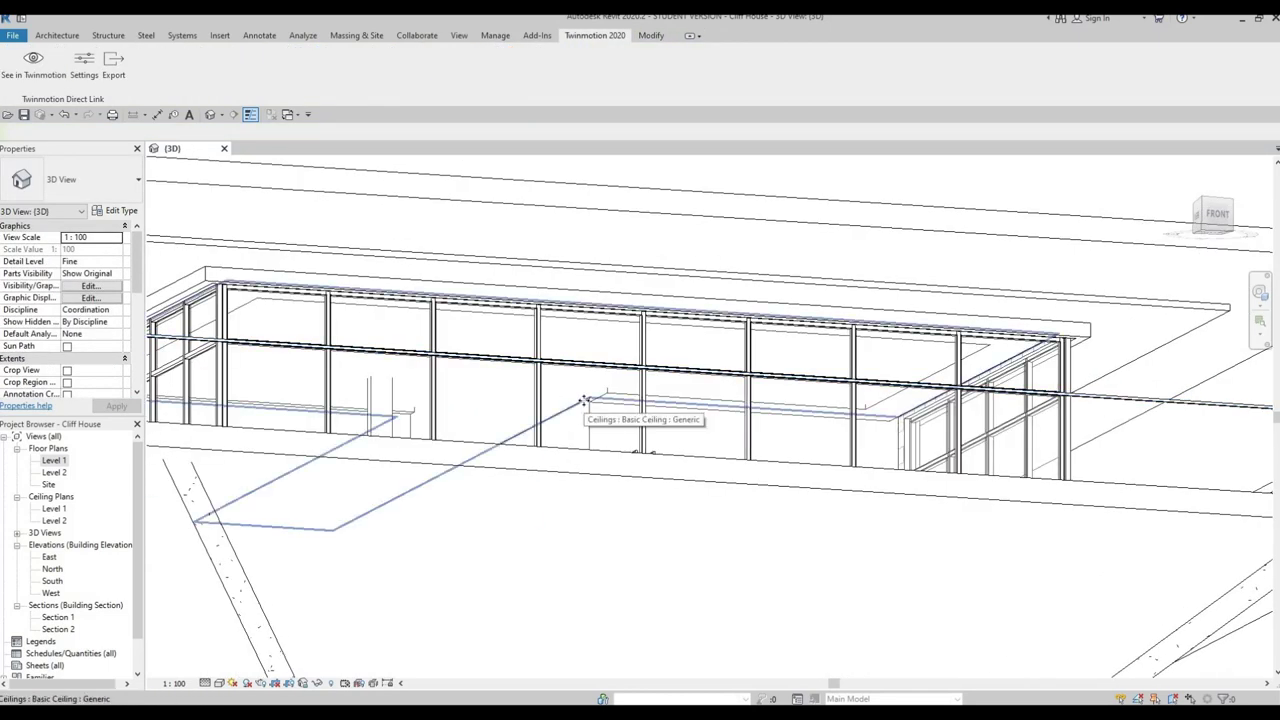
pyautogui.click(585, 400)
pyautogui.click(121, 211)
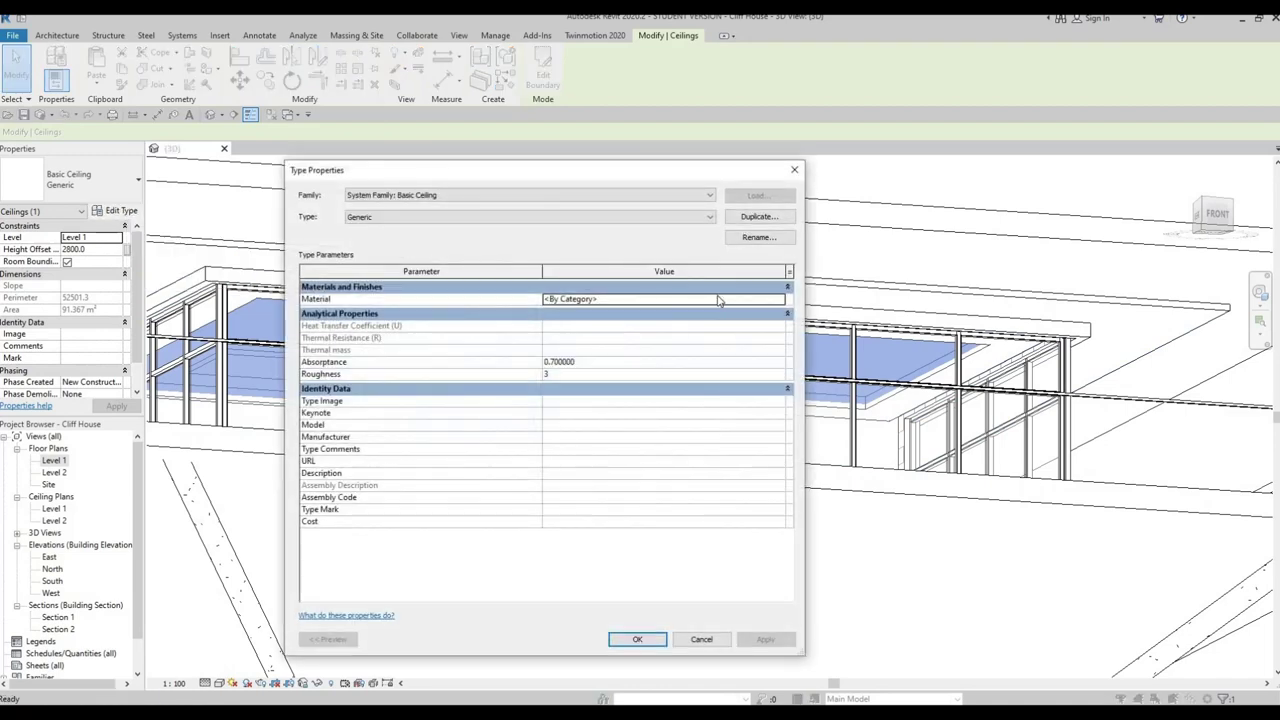
pyautogui.press('Escape')
pyautogui.press('Escape')
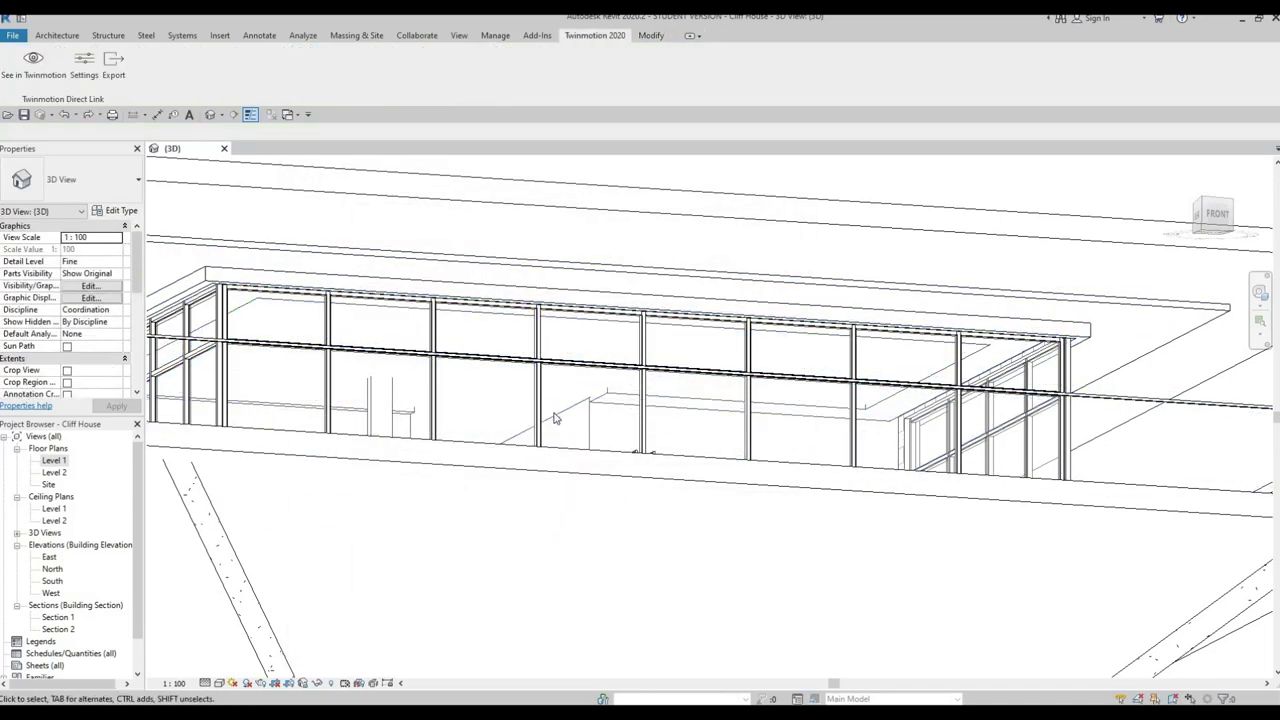
pyautogui.click(194, 326)
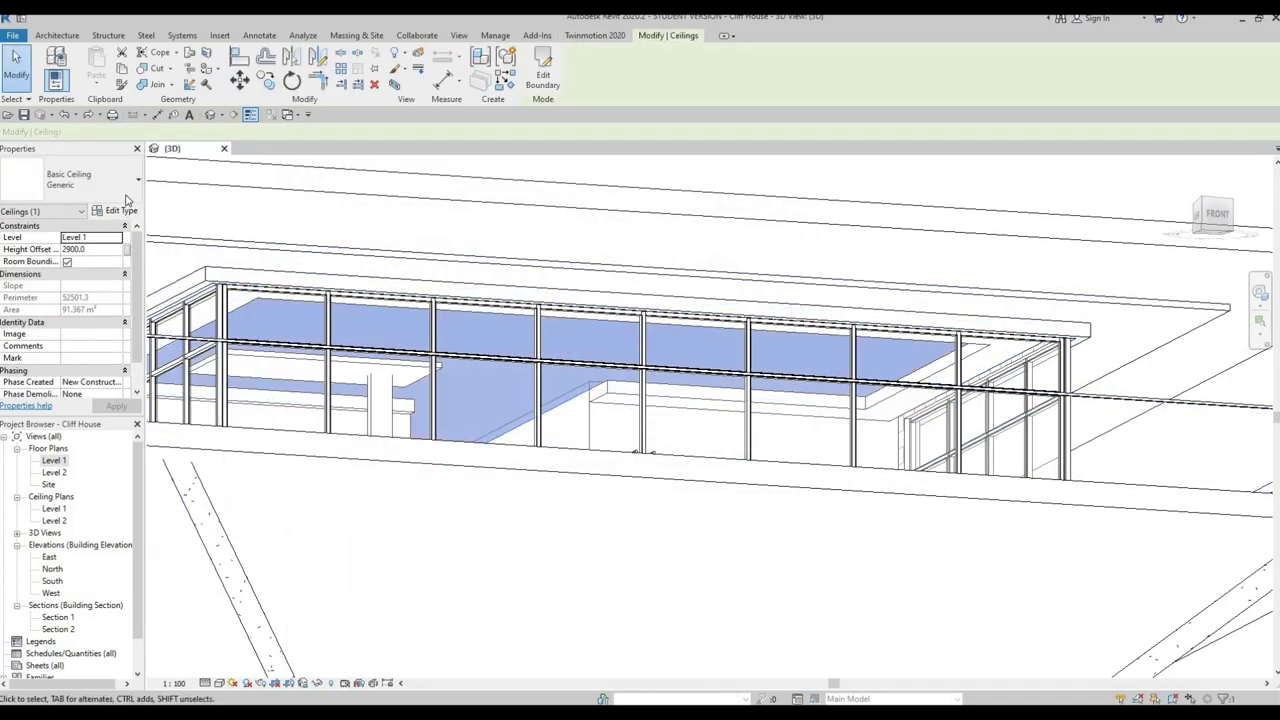
pyautogui.press('Escape')
pyautogui.moveTo(363, 381)
pyautogui.keyDown('shift'); pyautogui.mouseDown(button='middle')
pyautogui.moveTo(704, 347)
pyautogui.moveTo(680, 429)
pyautogui.moveTo(786, 451)
pyautogui.moveTo(826, 398)
pyautogui.moveTo(743, 466)
pyautogui.moveTo(494, 440)
pyautogui.moveTo(737, 463)
pyautogui.moveTo(562, 468)
pyautogui.moveTo(620, 430)
pyautogui.moveTo(480, 470)
pyautogui.mouseUp(button='middle'); pyautogui.keyUp('shift')
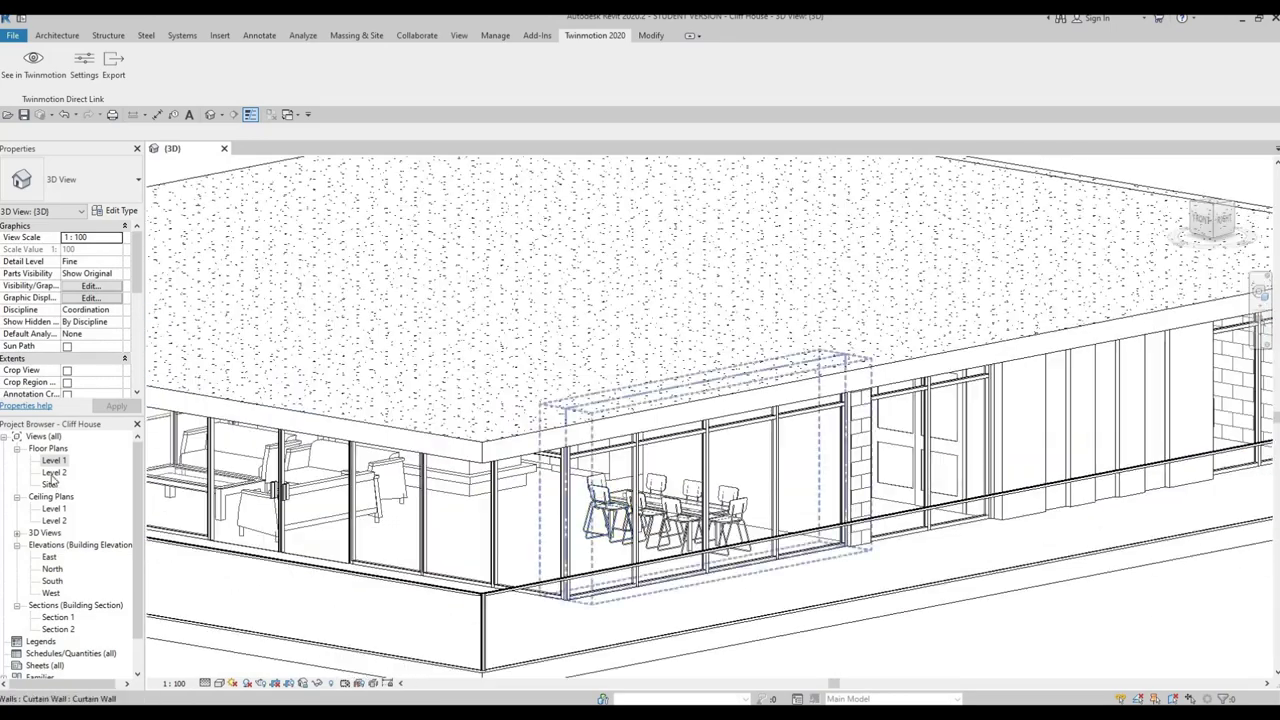
# Open the Level 1 floor plan and zoom around to check it.
pyautogui.doubleClick(54, 460)
pyautogui.scroll(4, 590, 448)
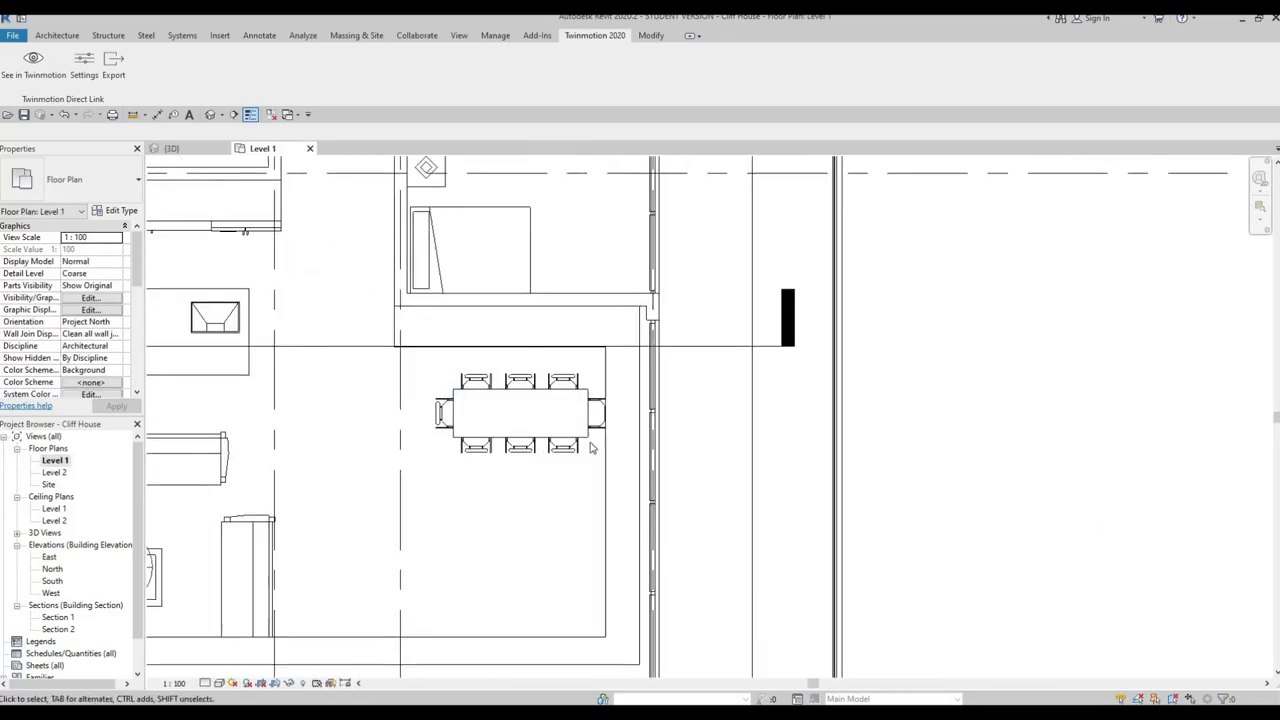
pyautogui.scroll(-2, 500, 423)
pyautogui.scroll(3, 444, 352)
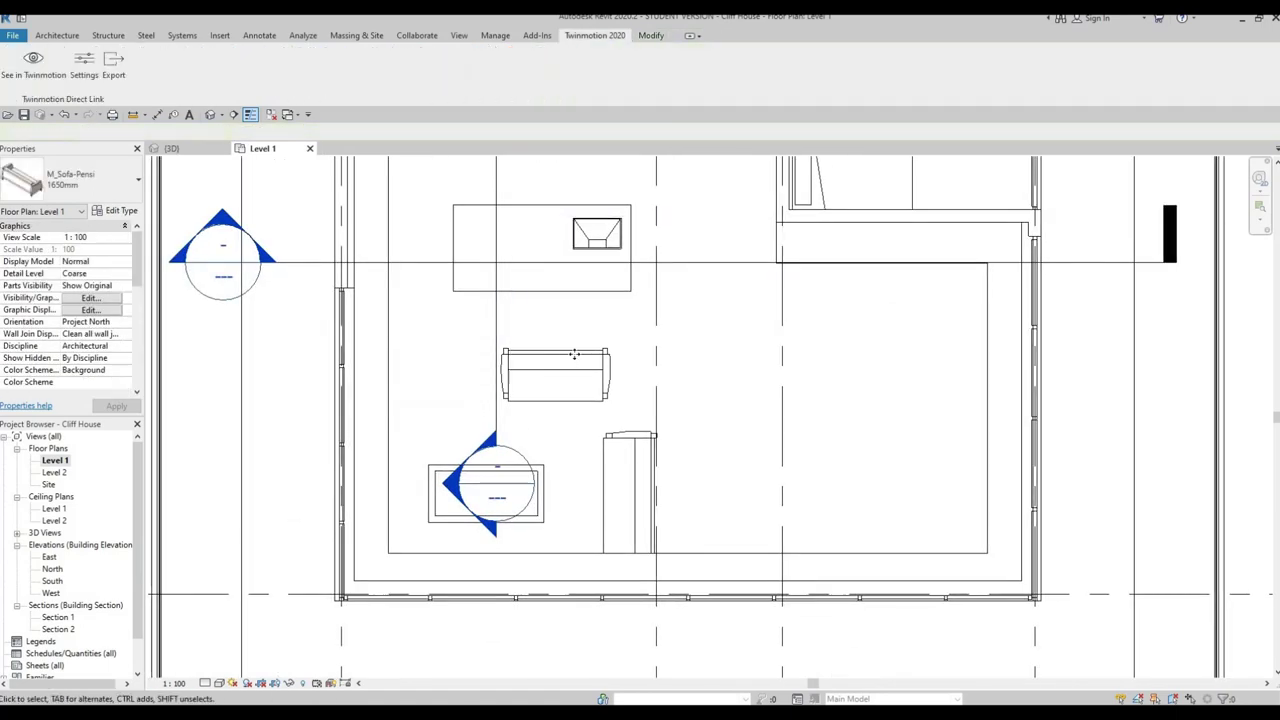
pyautogui.scroll(-3, 533, 524)
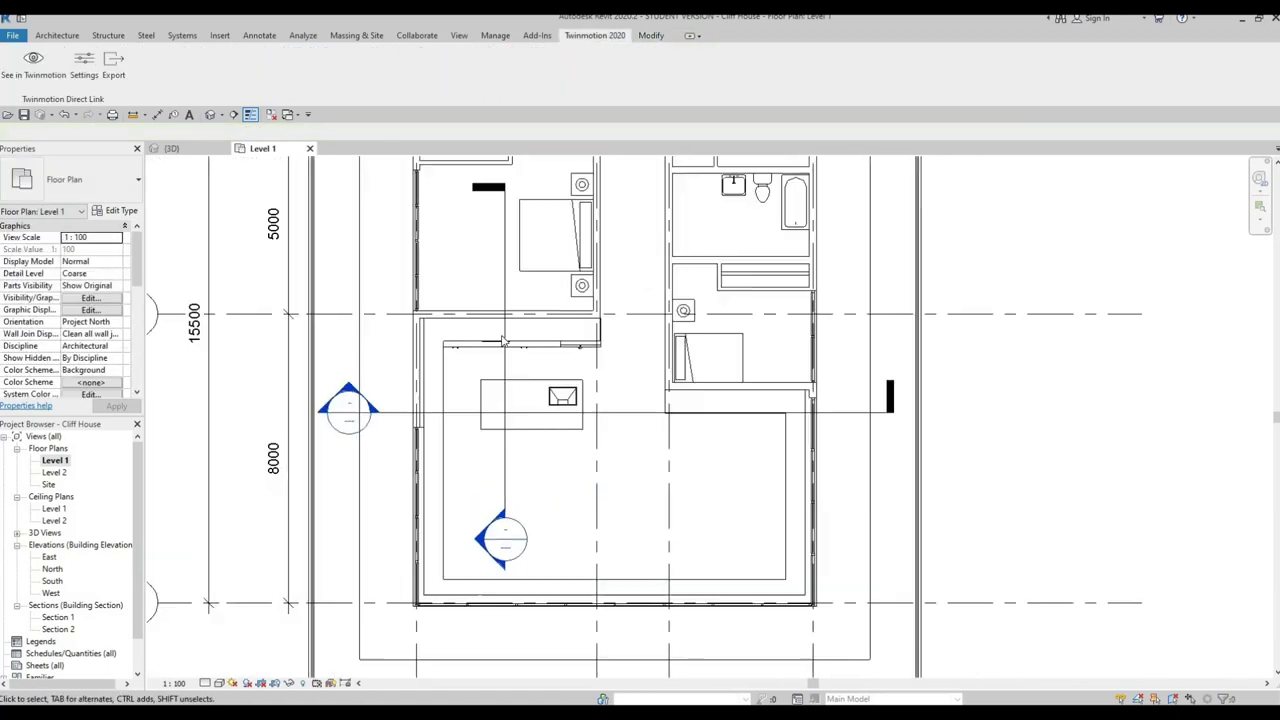
pyautogui.scroll(3, 490, 344)
# Back in 3D, inspect the kitchen sink and send the model to Twinmotion with See in Twinmotion.
pyautogui.click(172, 148)
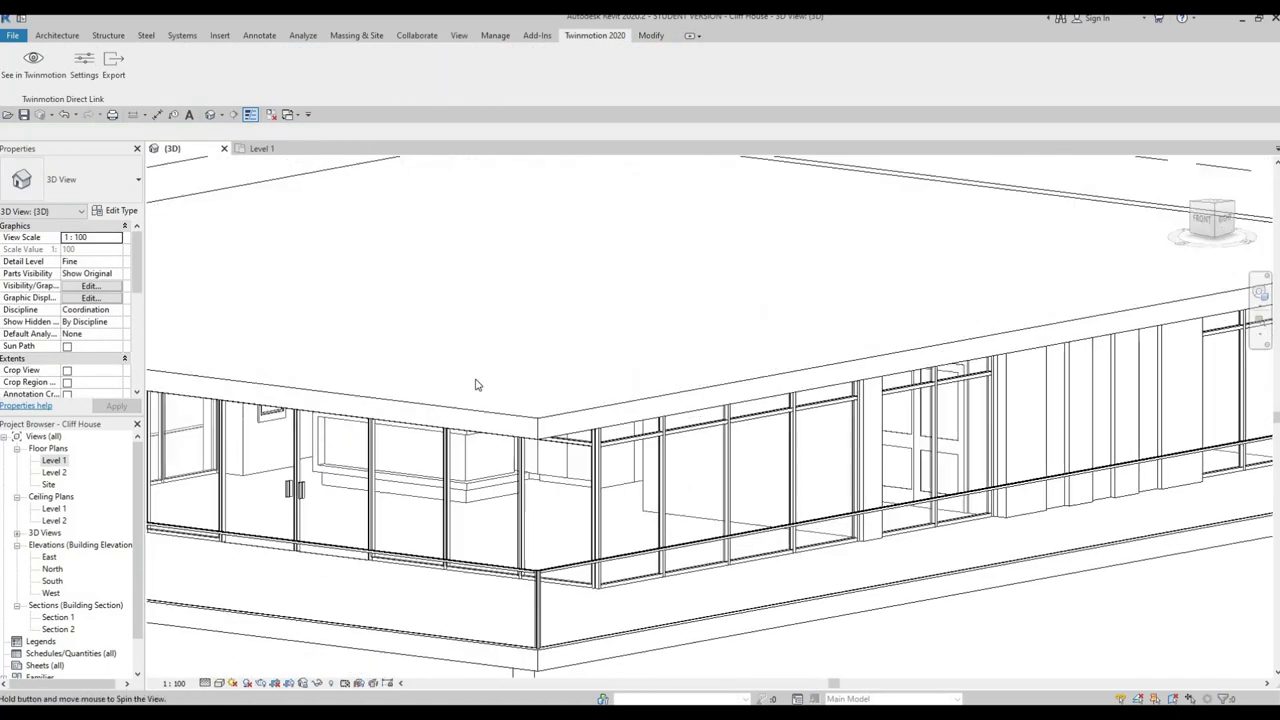
pyautogui.scroll(5, 400, 440)
pyautogui.keyDown('shift'); pyautogui.moveTo(400, 440); pyautogui.dragTo(370, 455, button='middle'); pyautogui.keyUp('shift')
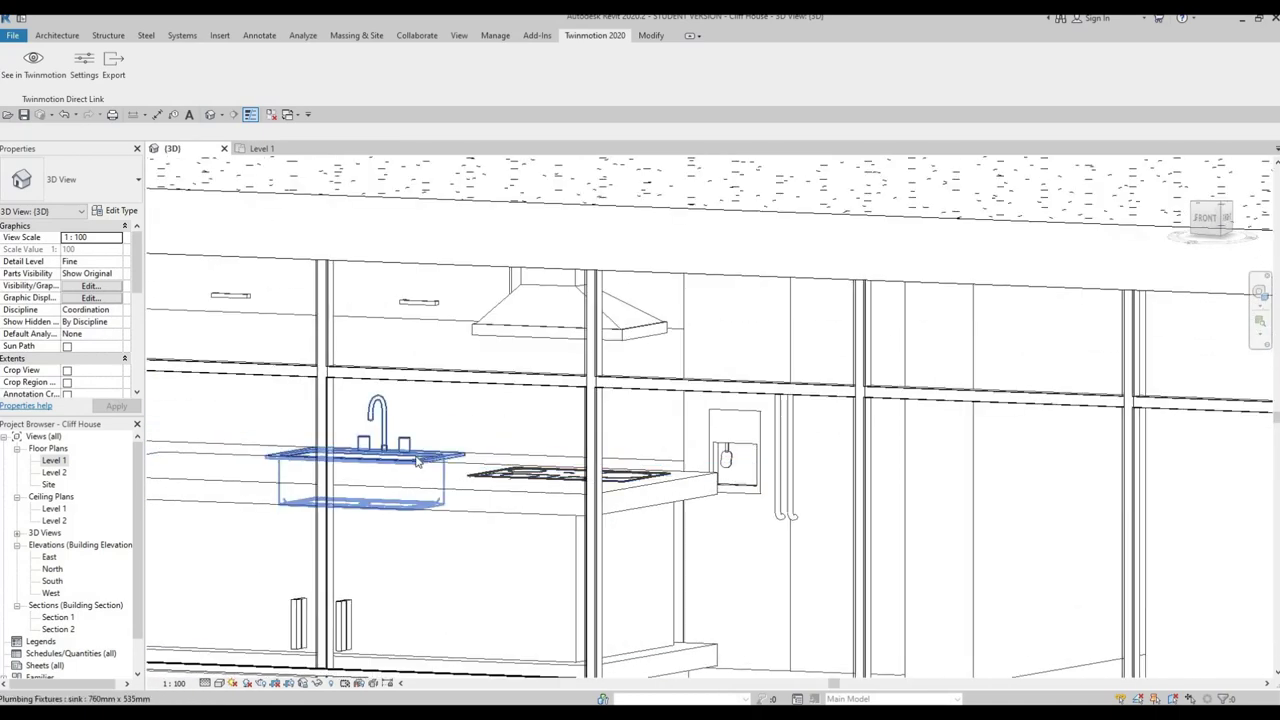
pyautogui.click(370, 455)
pyautogui.click(339, 238)
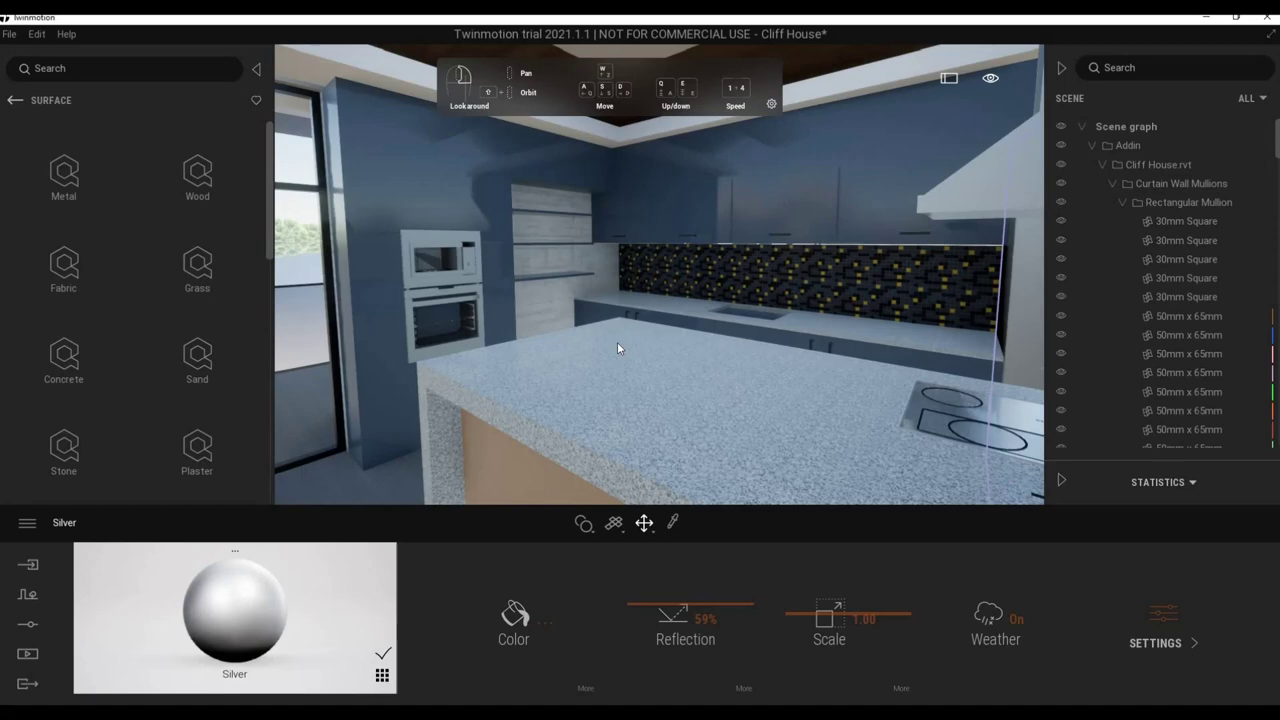
pyautogui.moveTo(617, 347)
pyautogui.keyDown('shift'); pyautogui.mouseDown(button='right')
pyautogui.moveTo(924, 300)
pyautogui.moveTo(689, 305)
pyautogui.moveTo(580, 274)
pyautogui.moveTo(760, 291)
pyautogui.moveTo(629, 284)
pyautogui.moveTo(562, 299)
pyautogui.moveTo(610, 300)
pyautogui.mouseUp(button='right'); pyautogui.keyUp('shift')
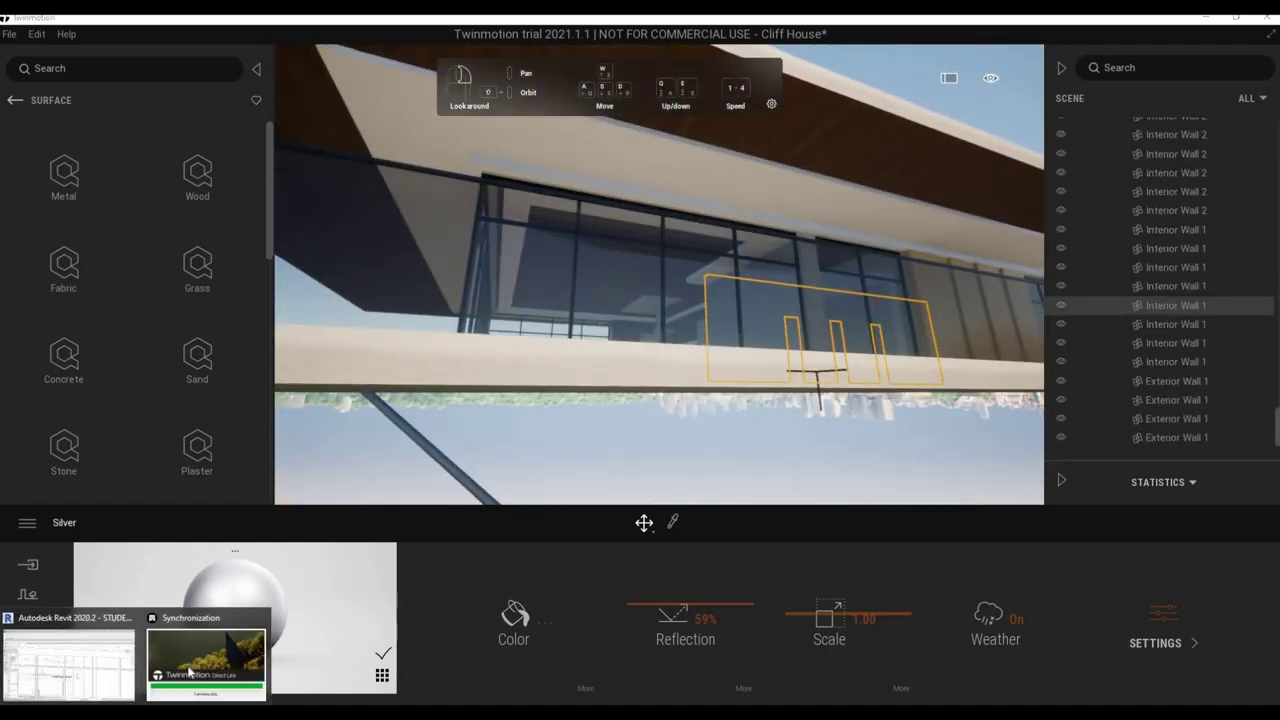
# Dismiss the synchronization notice and review Ceiling 1's type properties without changes.
pyautogui.click(190, 673)
pyautogui.click(638, 399)
pyautogui.scroll(-3, 640, 400)
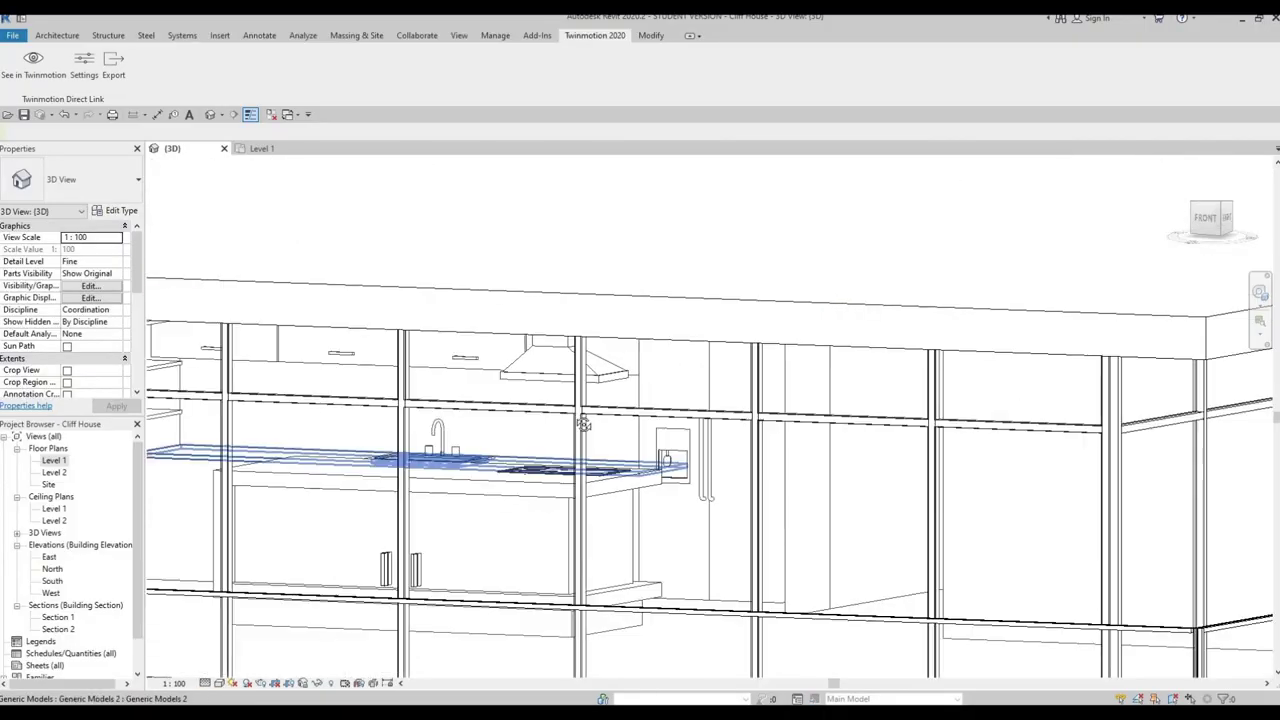
pyautogui.scroll(-3, 815, 258)
pyautogui.click(850, 244)
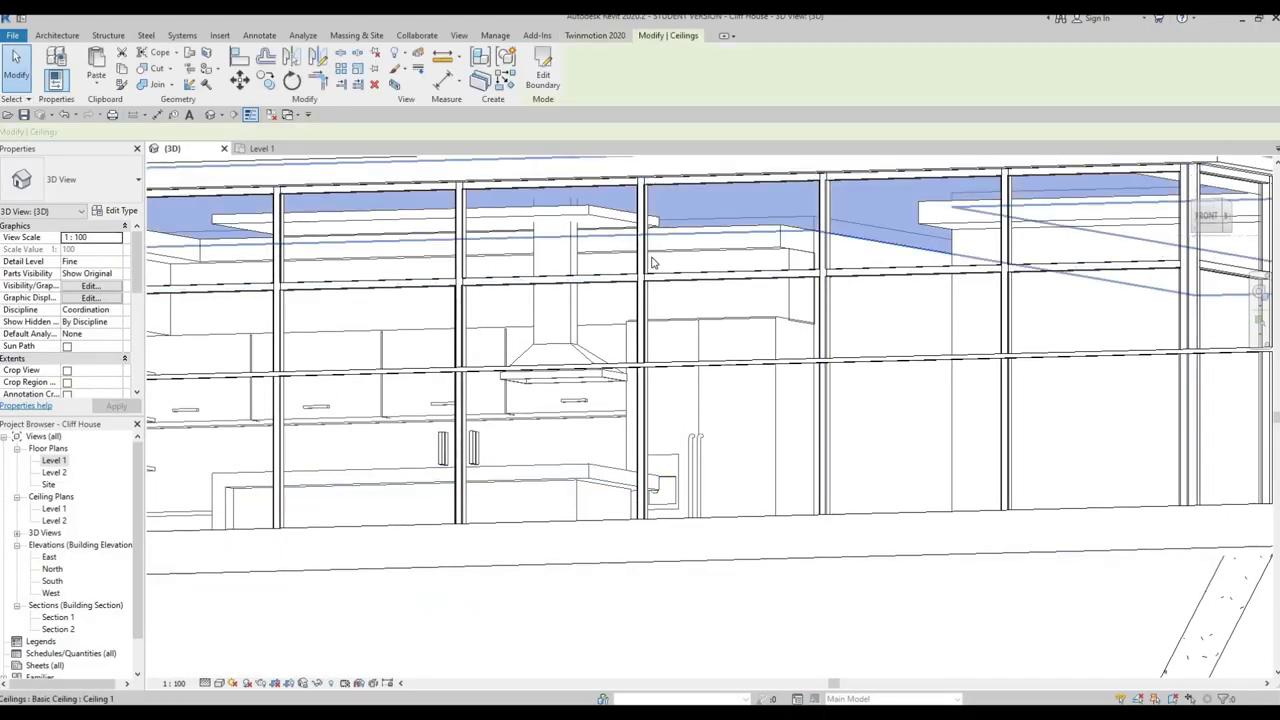
pyautogui.click(117, 211)
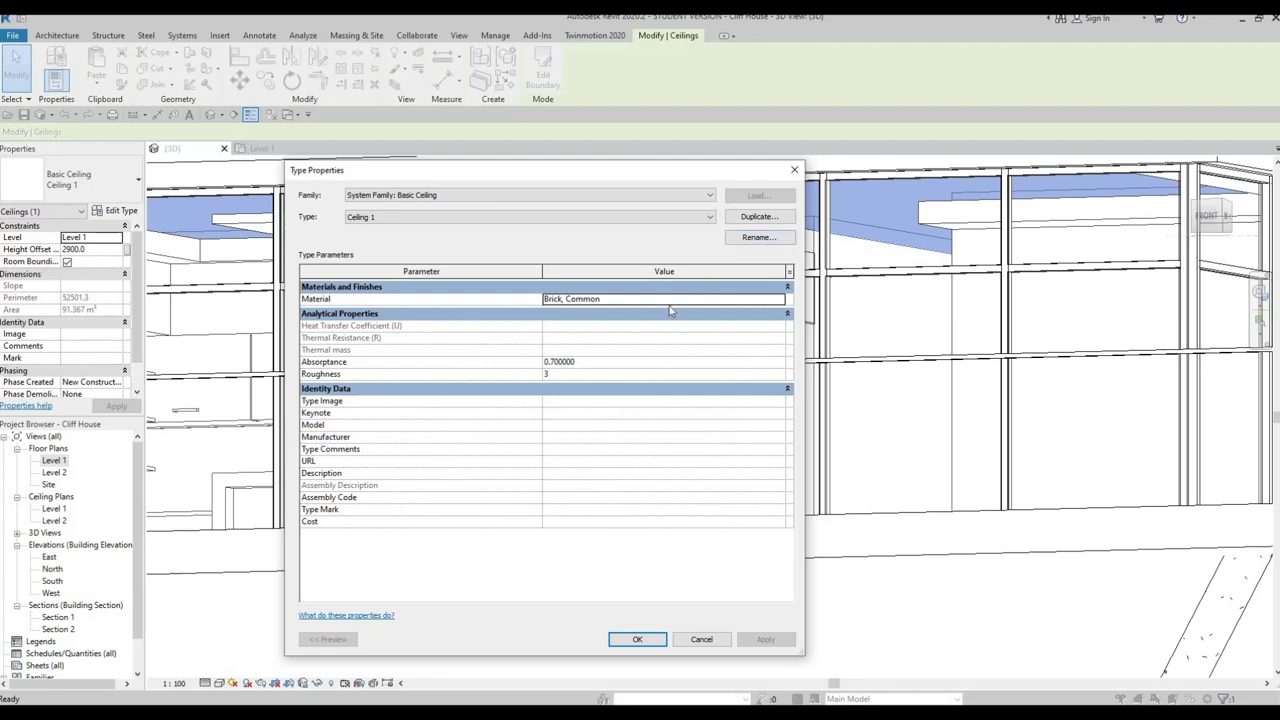
pyautogui.press('Escape')
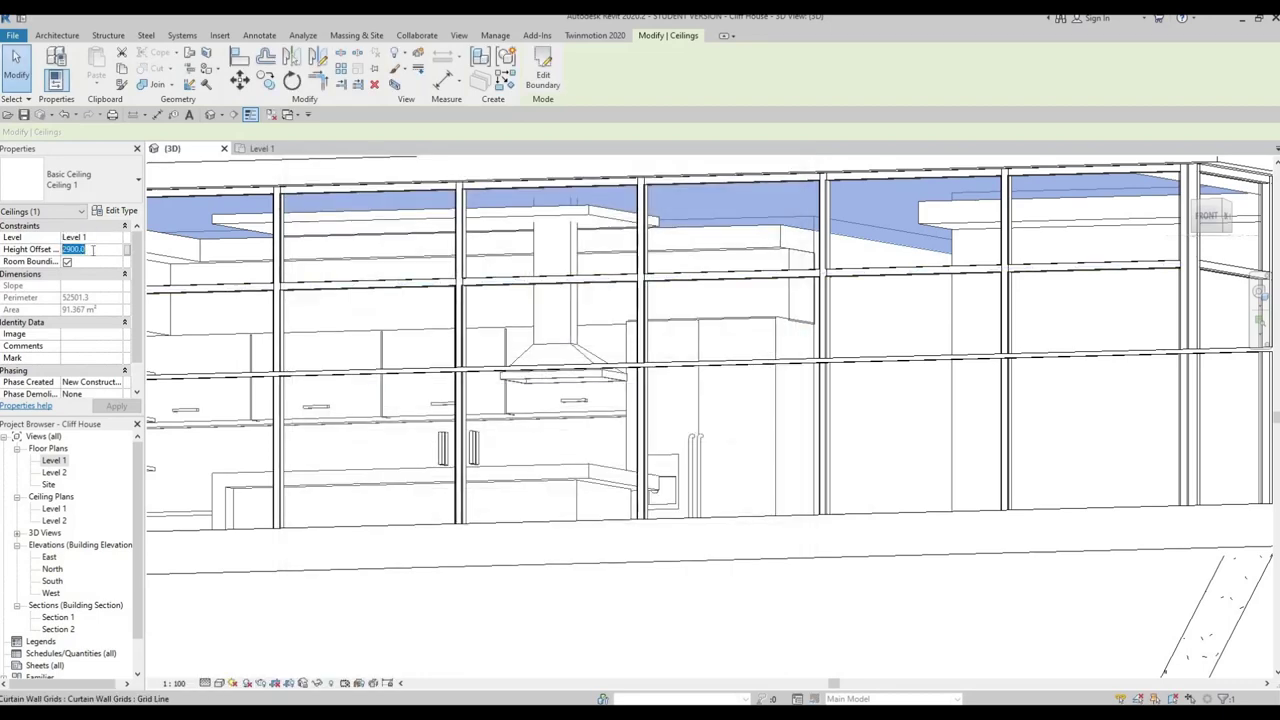
pyautogui.moveTo(397, 350)
pyautogui.keyDown('shift'); pyautogui.mouseDown(button='middle')
pyautogui.moveTo(614, 343)
pyautogui.moveTo(590, 210)
pyautogui.mouseUp(button='middle'); pyautogui.keyUp('shift')
pyautogui.press('Escape')
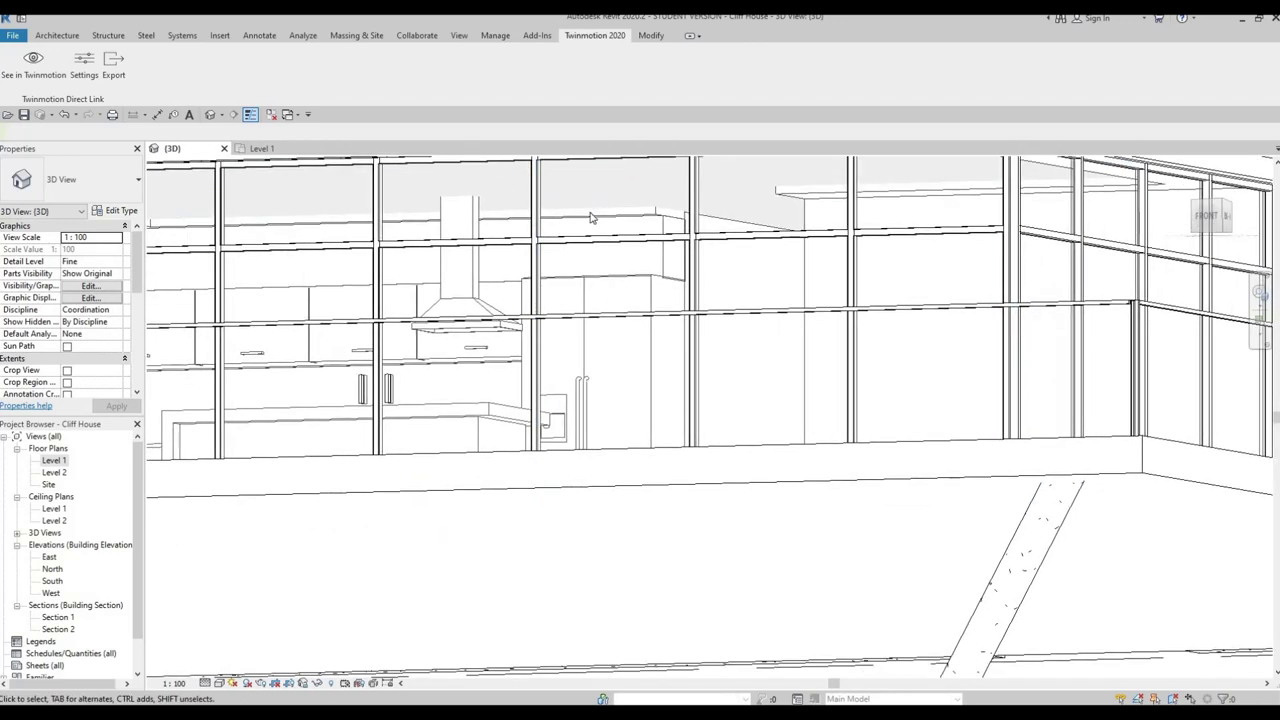
# Lower the kitchen ceilings' height offset from 2900 to 2850 and orbit to check them.
pyautogui.click(724, 222)
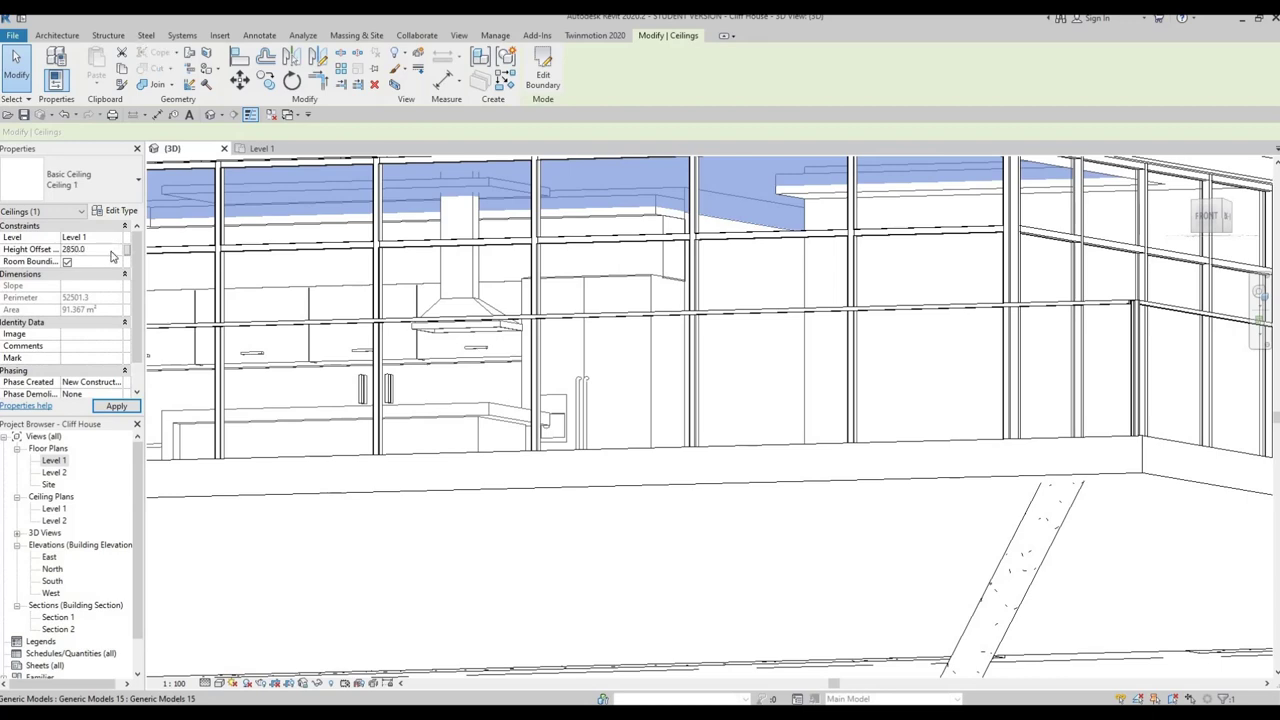
pyautogui.press('Escape')
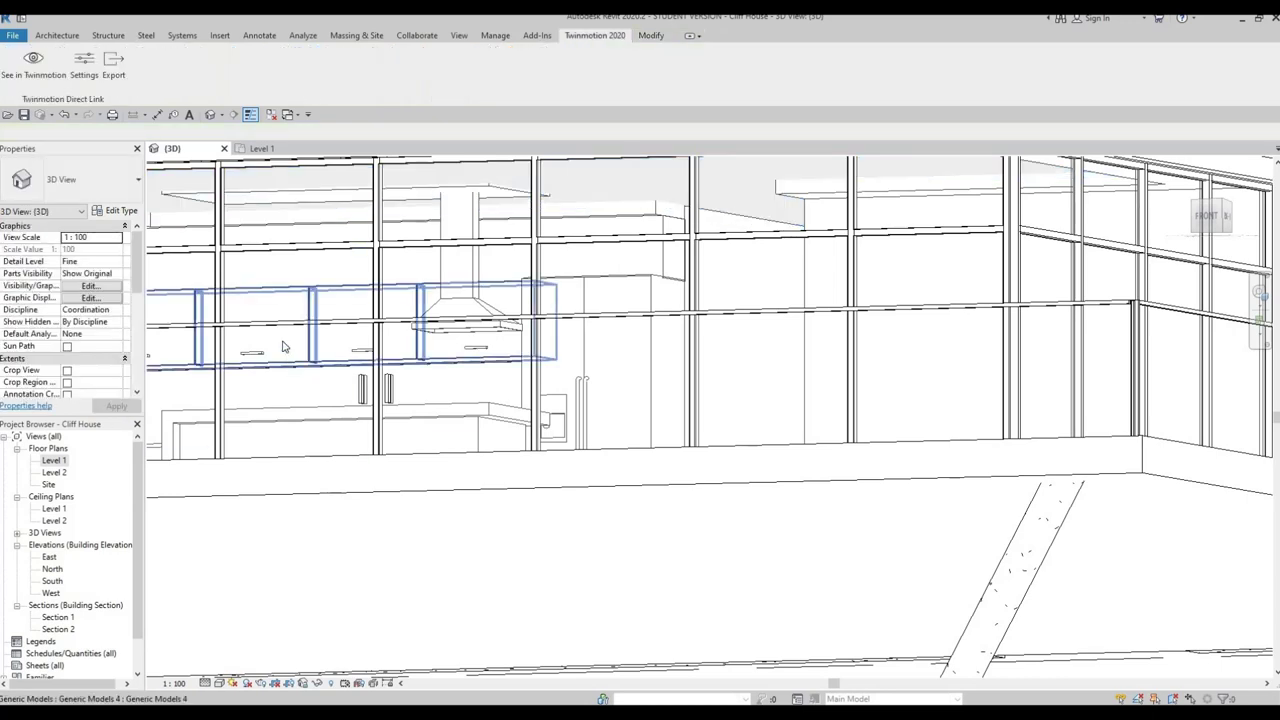
pyautogui.moveTo(516, 258)
pyautogui.keyDown('shift'); pyautogui.mouseDown(button='middle')
pyautogui.moveTo(255, 219)
pyautogui.moveTo(641, 263)
pyautogui.mouseUp(button='middle'); pyautogui.keyUp('shift')
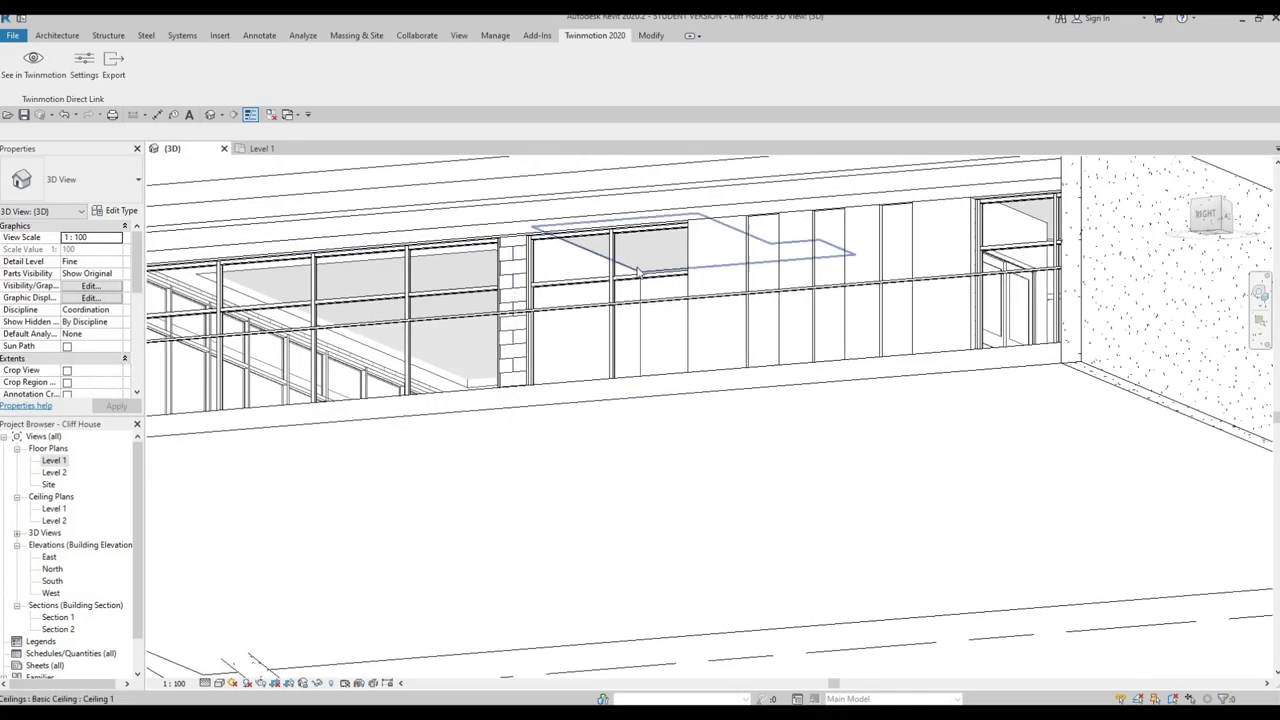
pyautogui.click(638, 270)
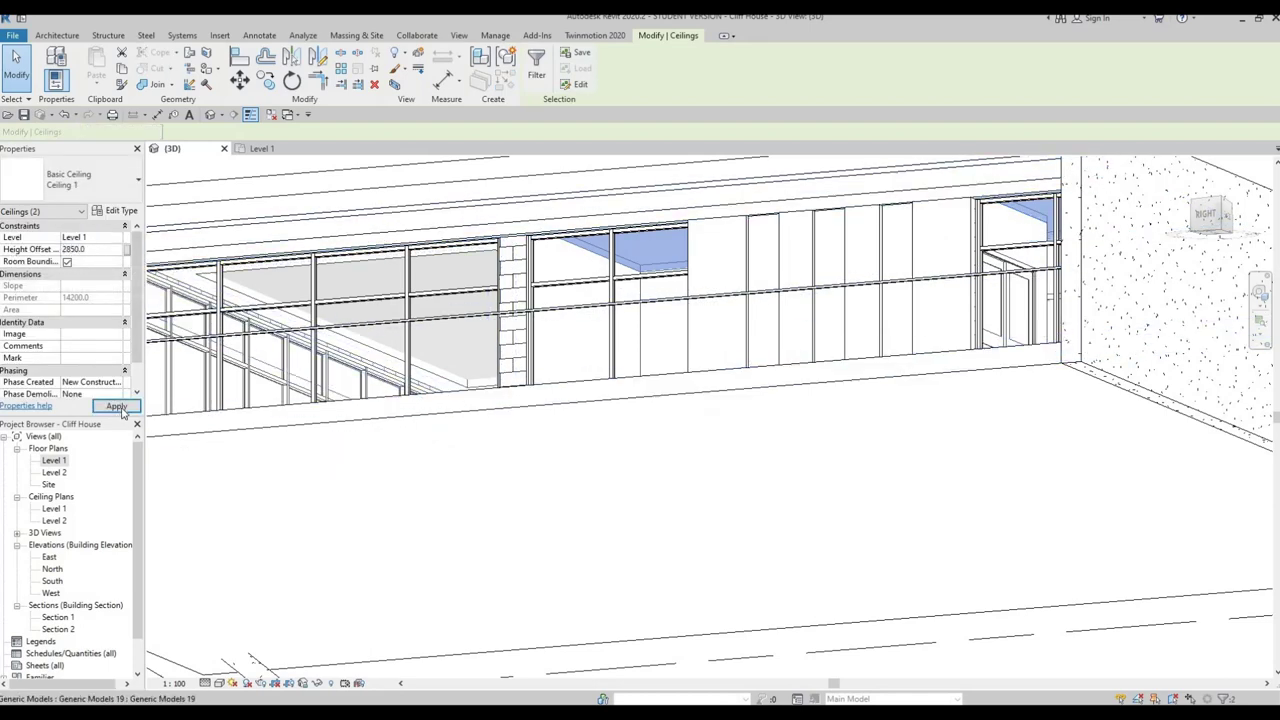
pyautogui.press('a')
pyautogui.press('Escape')
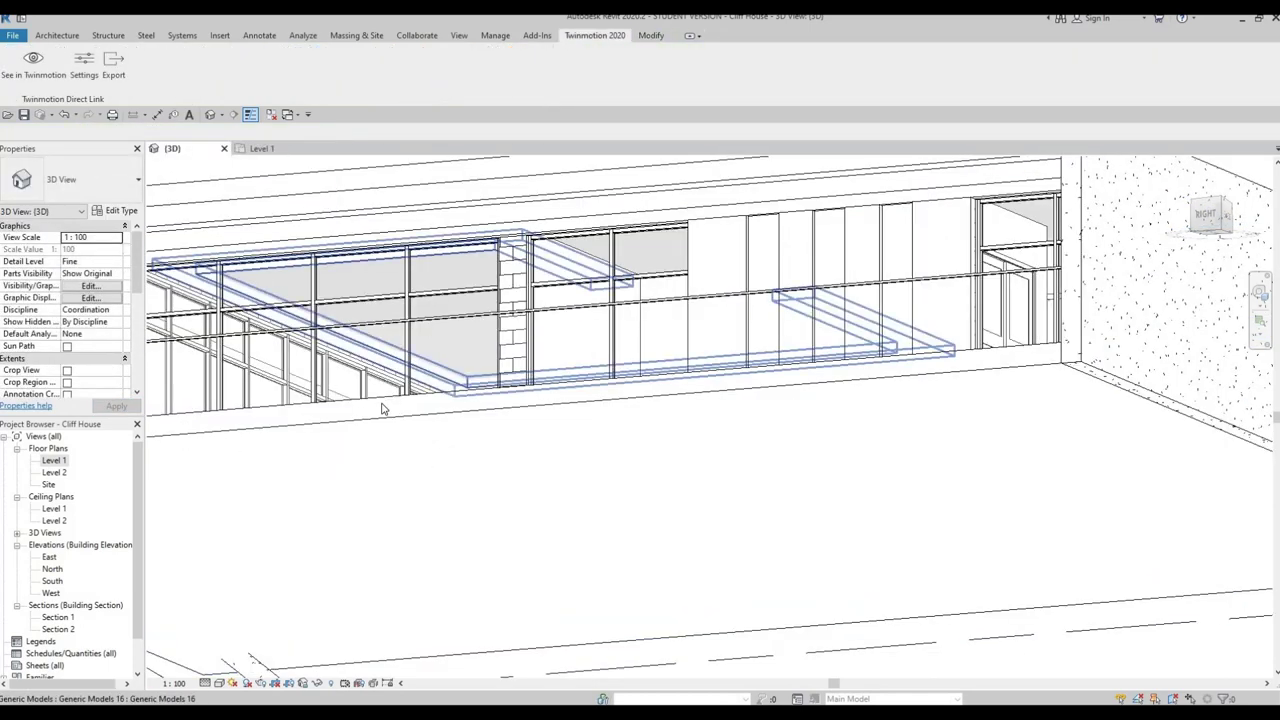
pyautogui.moveTo(380, 403)
pyautogui.keyDown('shift'); pyautogui.mouseDown(button='middle')
pyautogui.moveTo(871, 477)
pyautogui.moveTo(418, 448)
pyautogui.moveTo(457, 354)
pyautogui.moveTo(398, 236)
pyautogui.mouseUp(button='middle'); pyautogui.keyUp('shift')
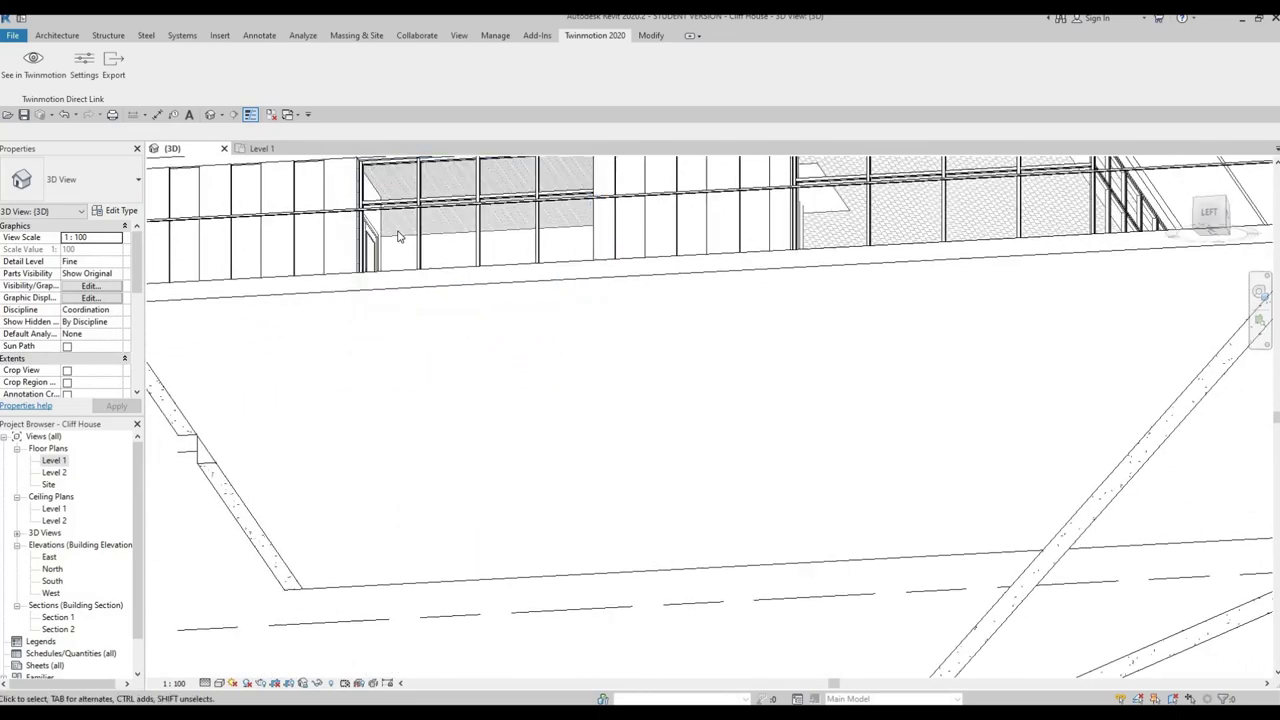
pyautogui.click(659, 381)
pyautogui.moveTo(659, 381)
pyautogui.keyDown('shift'); pyautogui.mouseDown(button='middle')
pyautogui.moveTo(557, 409)
pyautogui.moveTo(566, 443)
pyautogui.moveTo(344, 470)
pyautogui.mouseUp(button='middle'); pyautogui.keyUp('shift')
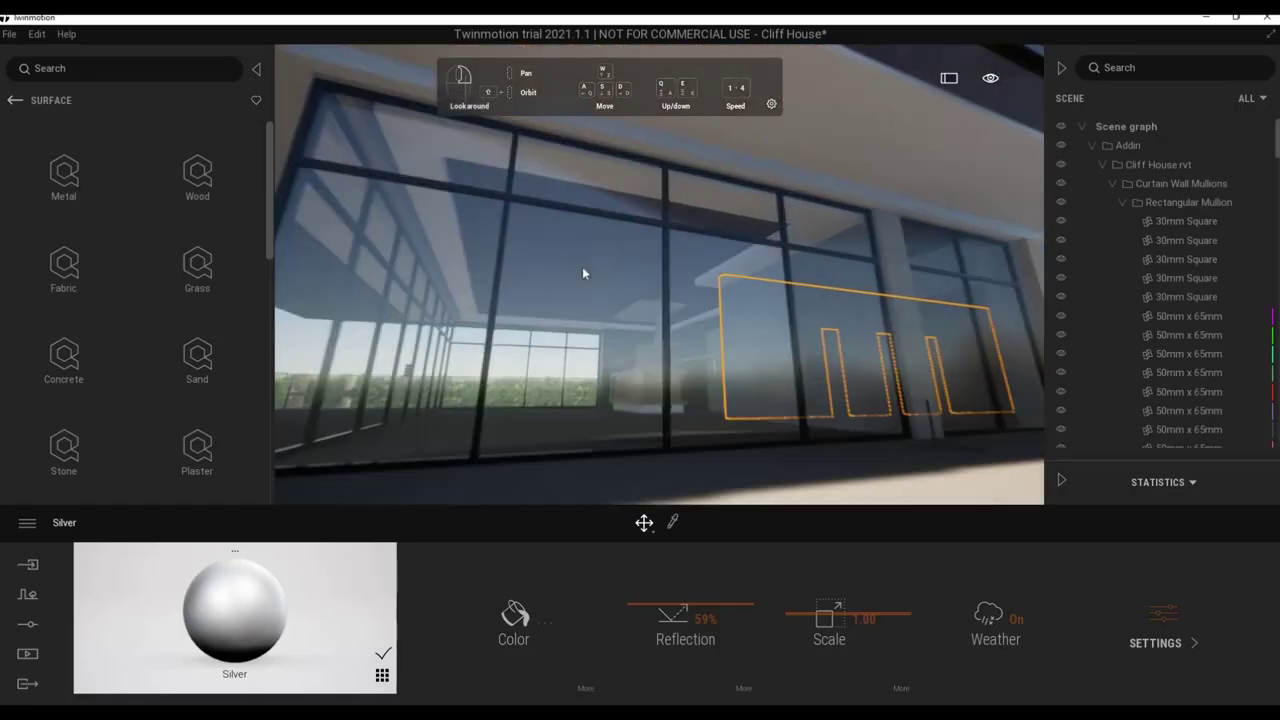
pyautogui.press('e')
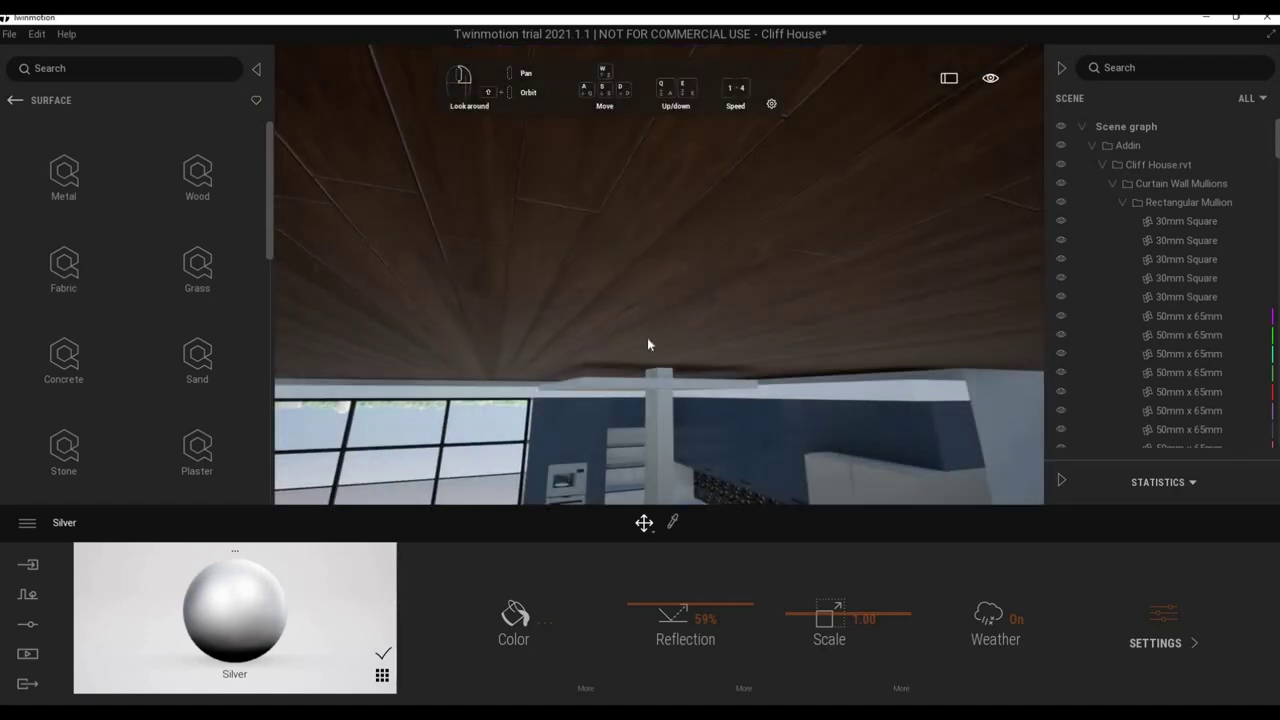
pyautogui.press('q')
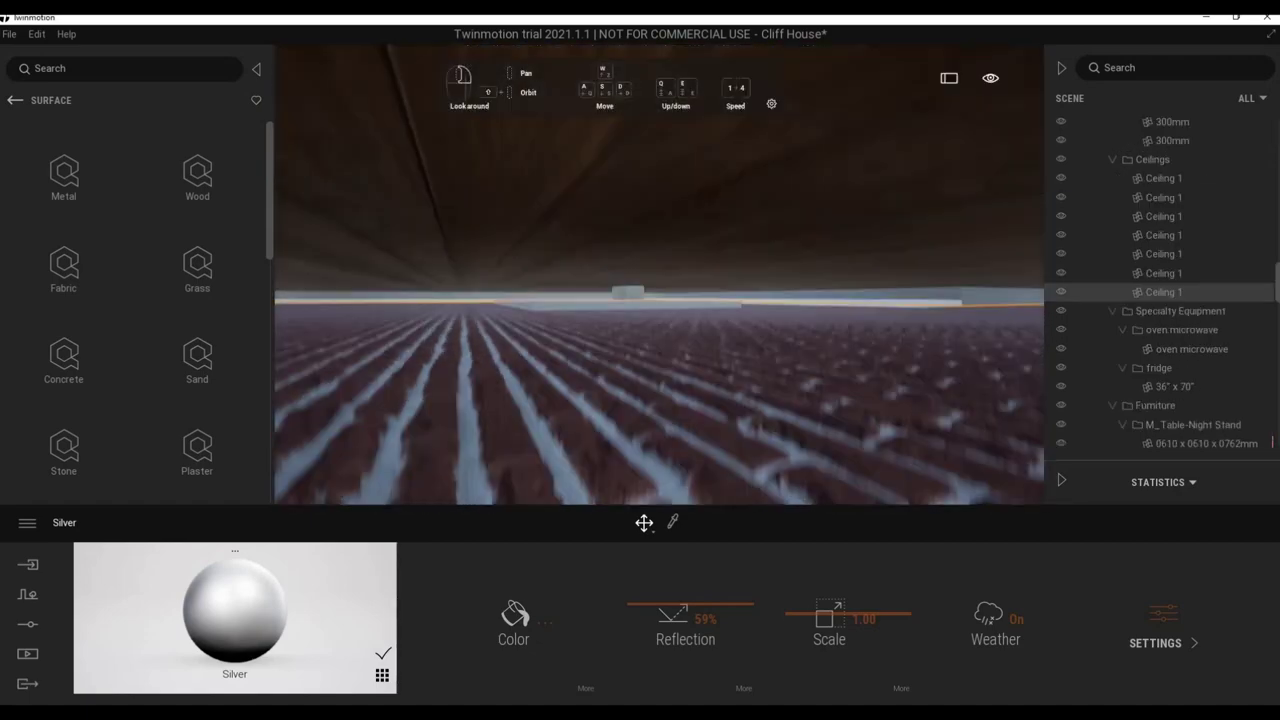
pyautogui.press('q')
pyautogui.press('e')
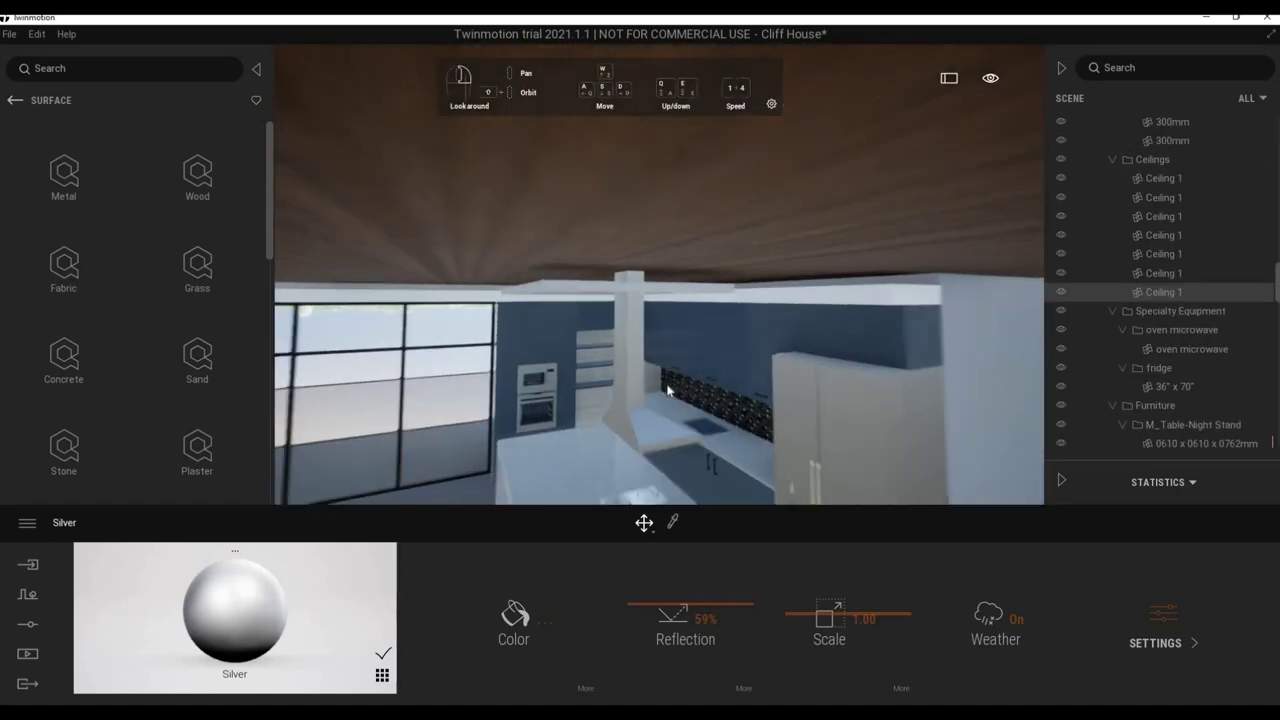
pyautogui.press('s')
pyautogui.press('w')
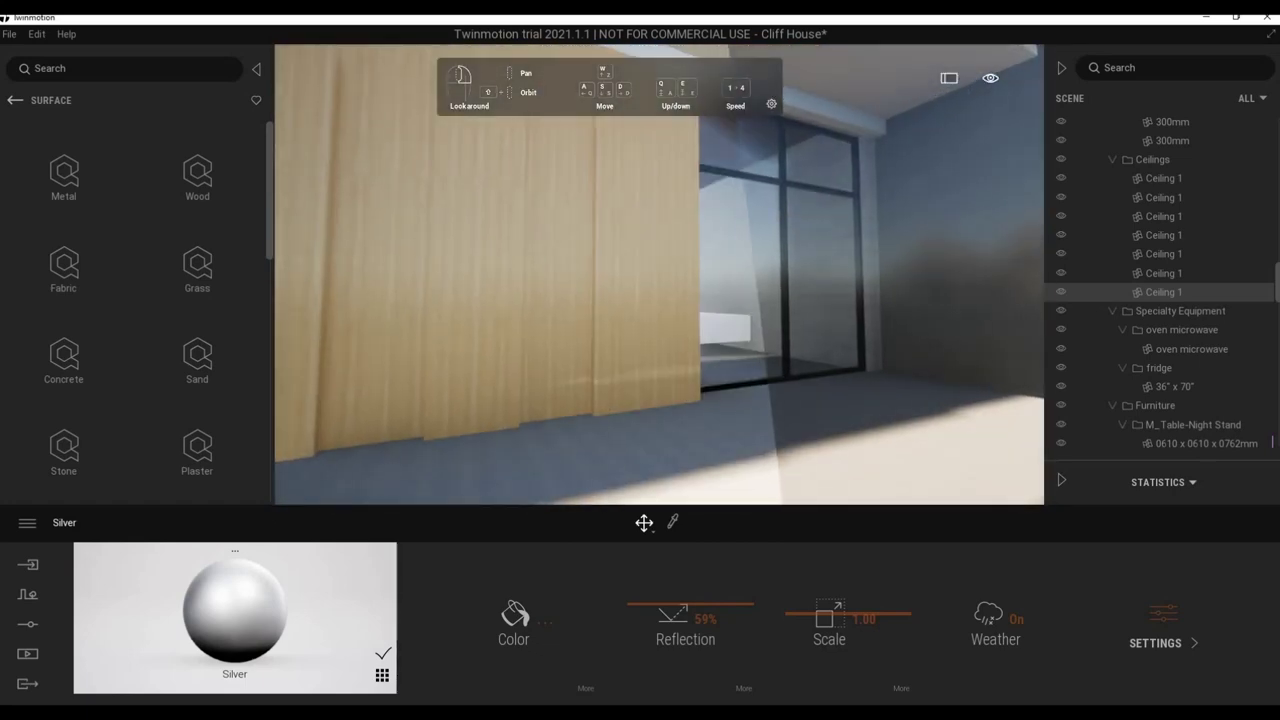
pyautogui.moveTo(295, 328); pyautogui.dragTo(344, 332)
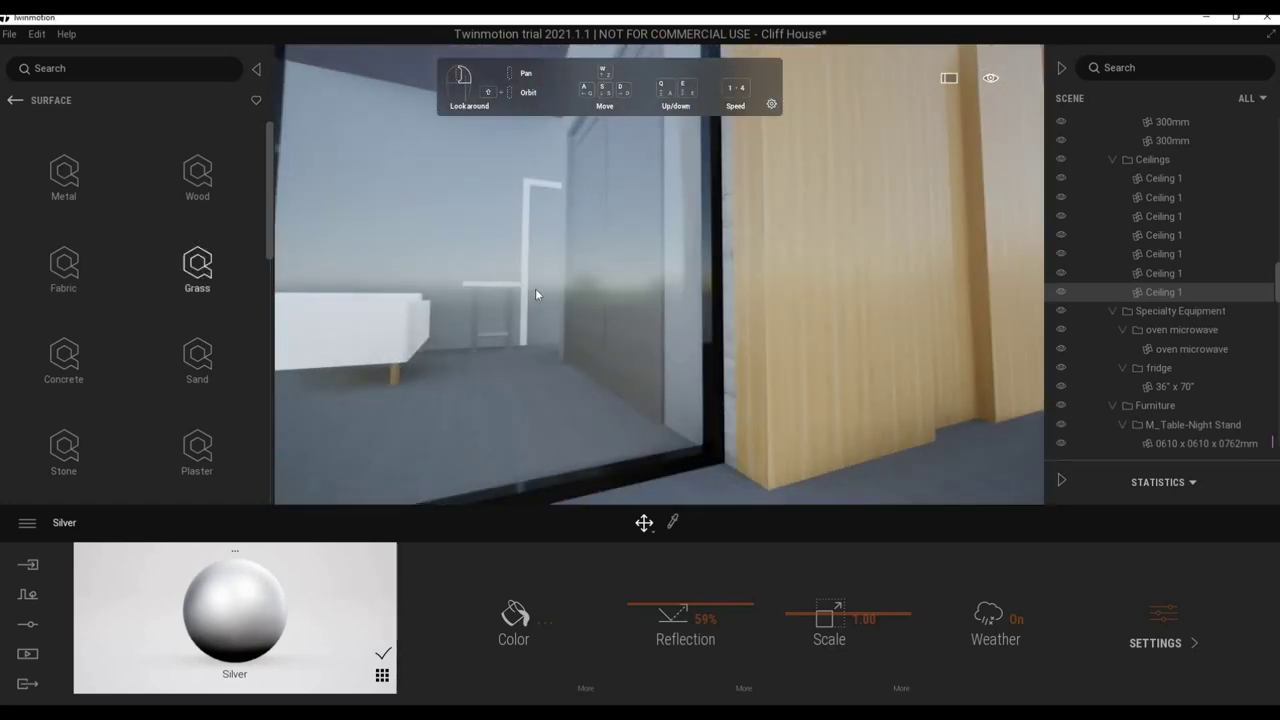
pyautogui.scroll(-2, 197, 265)
pyautogui.press('w')
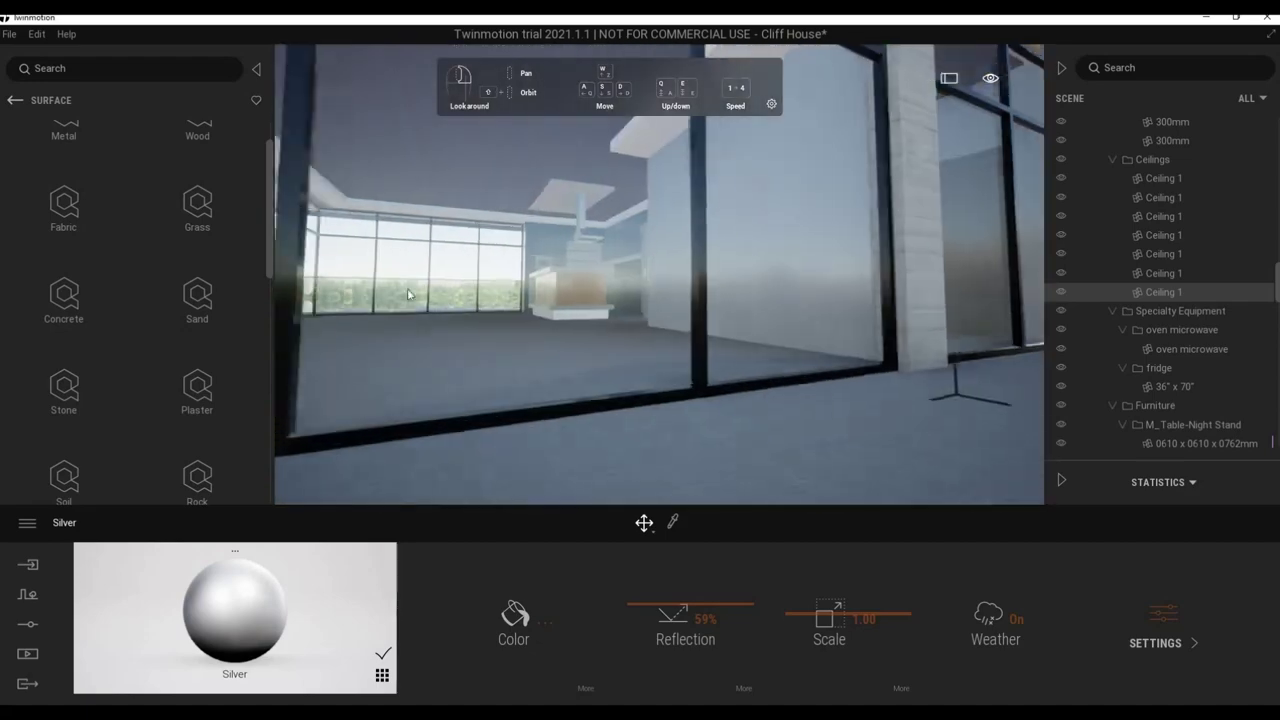
pyautogui.moveTo(407, 288)
pyautogui.mouseDown()
pyautogui.moveTo(386, 208)
pyautogui.moveTo(460, 210)
pyautogui.mouseUp()
pyautogui.press('w')
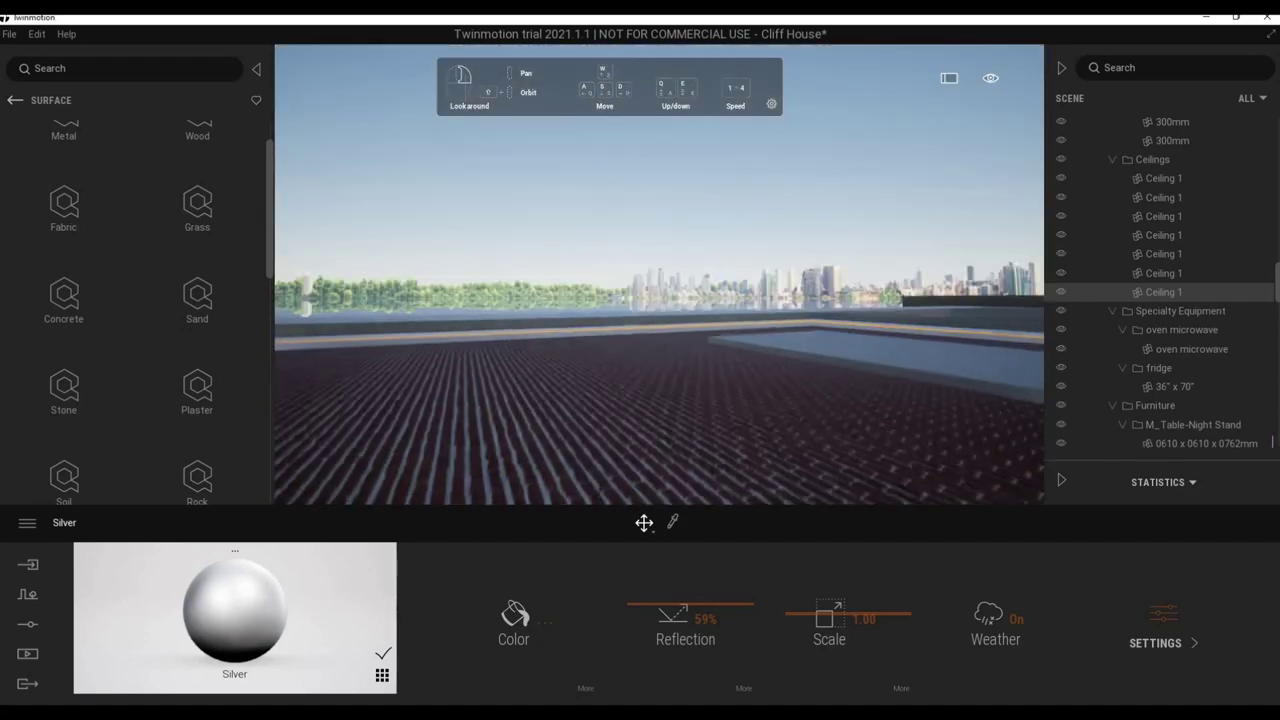
pyautogui.press('q')
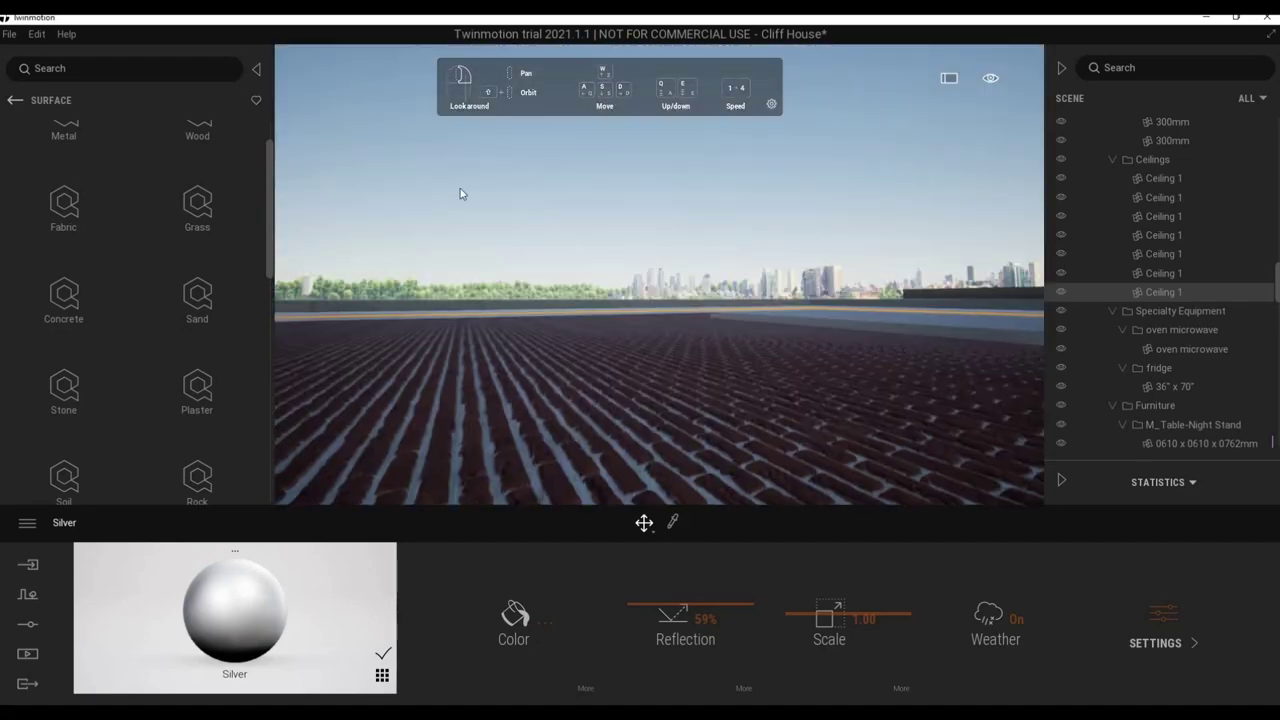
pyautogui.press('q')
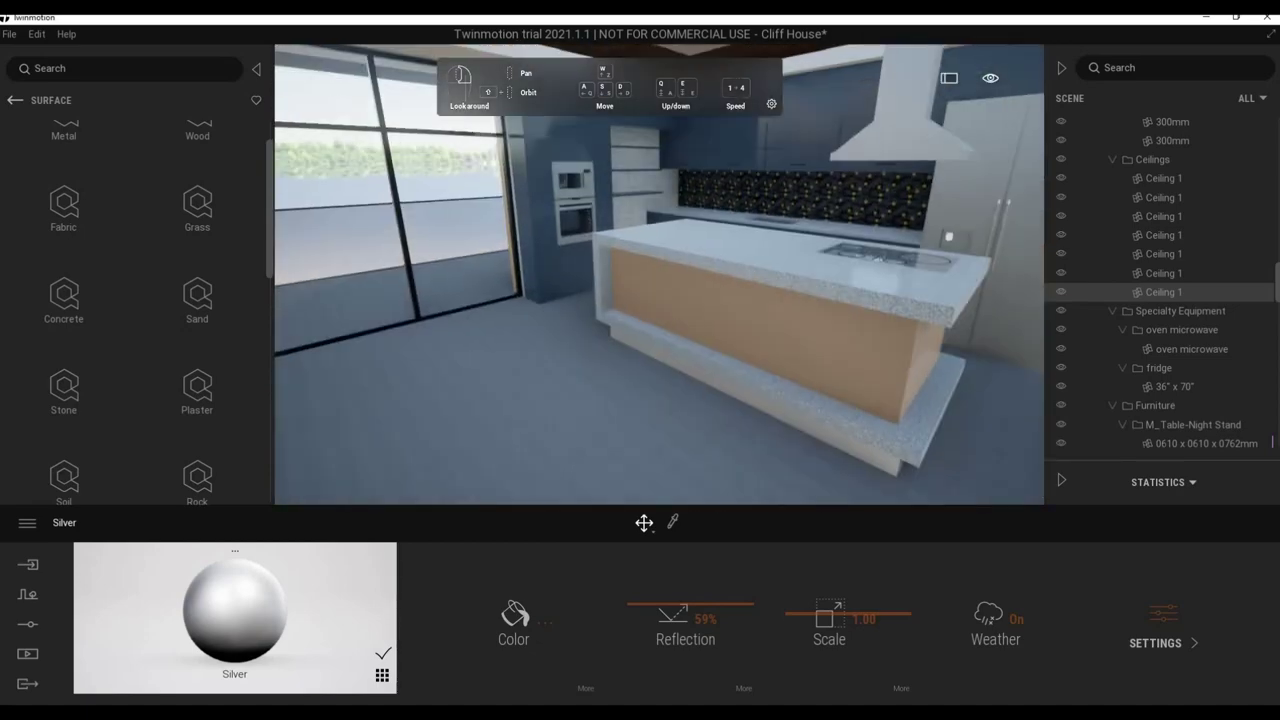
# Orbit and zoom in on the granite island, cooktop, silver fridge and tiled backsplash.
pyautogui.press('d')
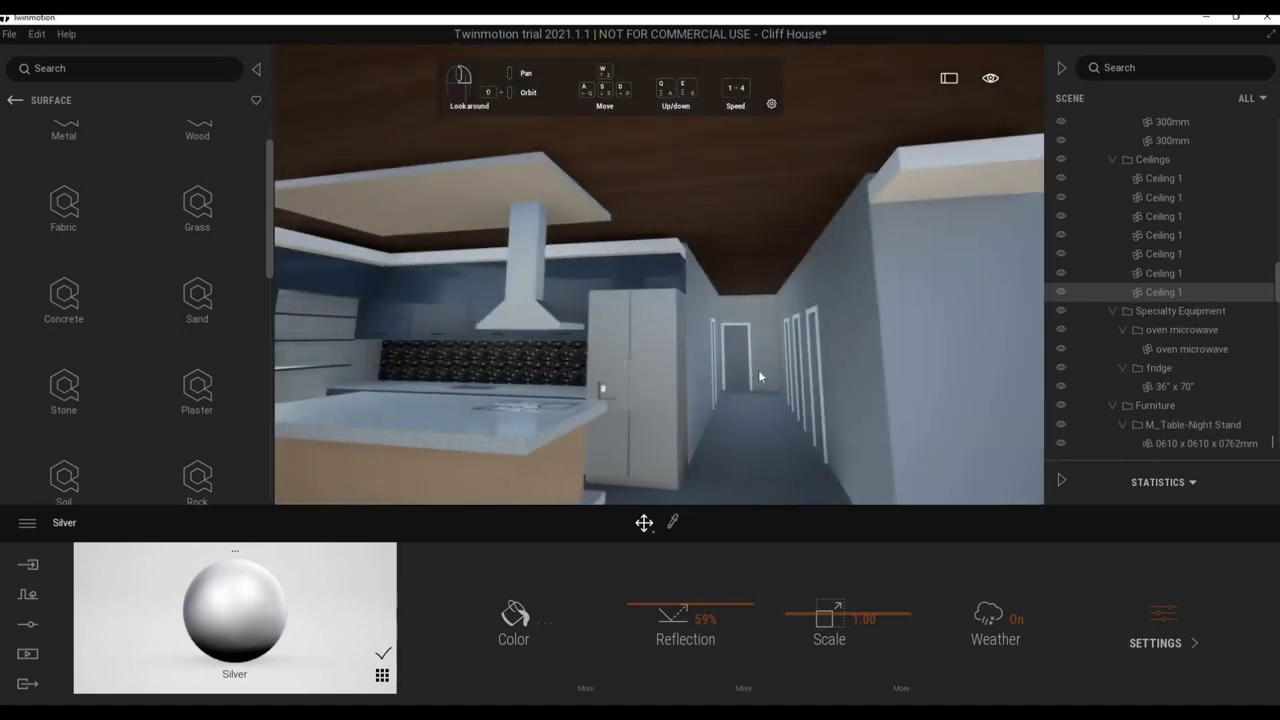
pyautogui.moveTo(758, 370); pyautogui.dragTo(776, 403)
pyautogui.keyDown('shift'); pyautogui.moveTo(776, 403); pyautogui.dragTo(680, 403, button='middle'); pyautogui.keyUp('shift')
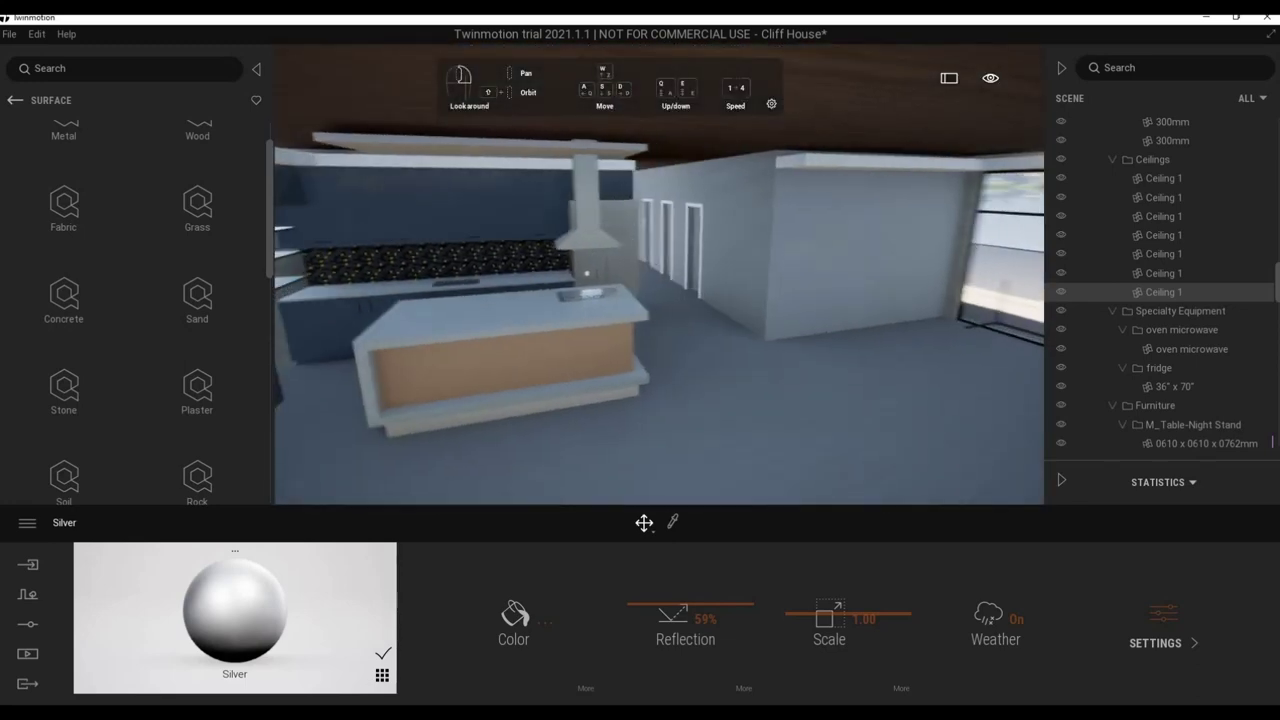
pyautogui.keyDown('shift'); pyautogui.moveTo(781, 387); pyautogui.dragTo(560, 288, button='middle'); pyautogui.keyUp('shift')
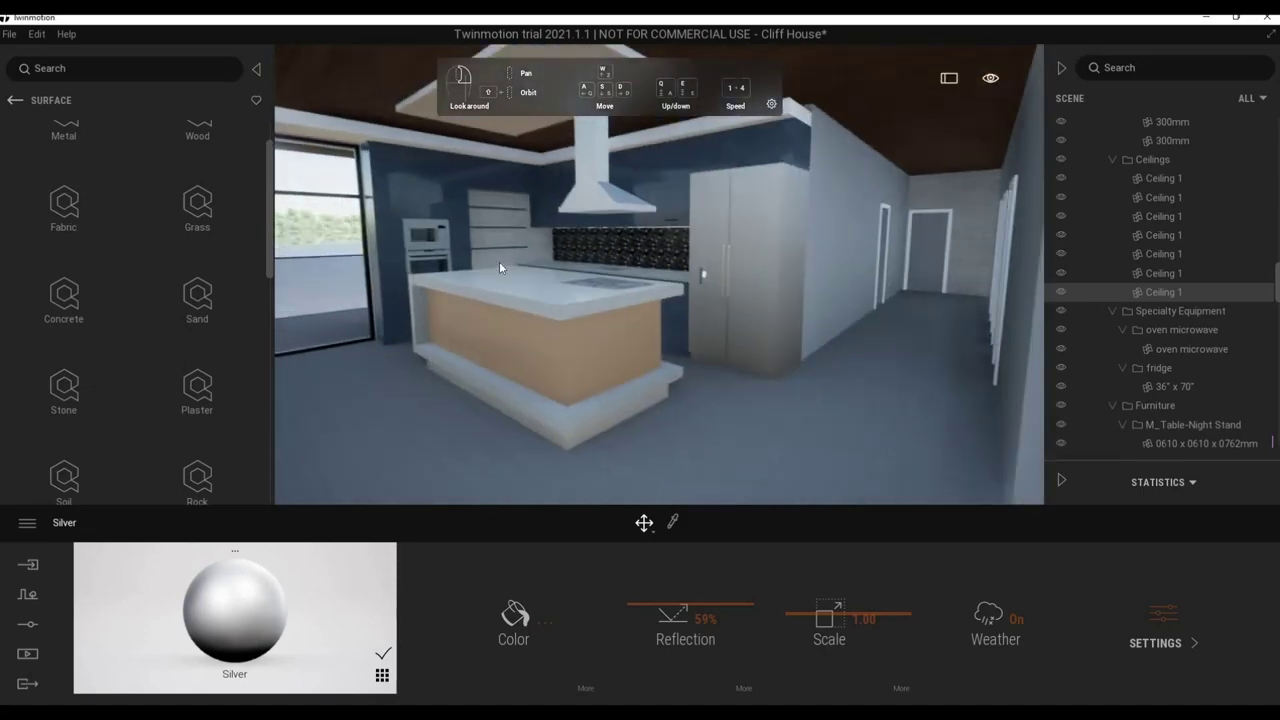
pyautogui.scroll(5, 555, 300)
pyautogui.scroll(-5, 500, 300)
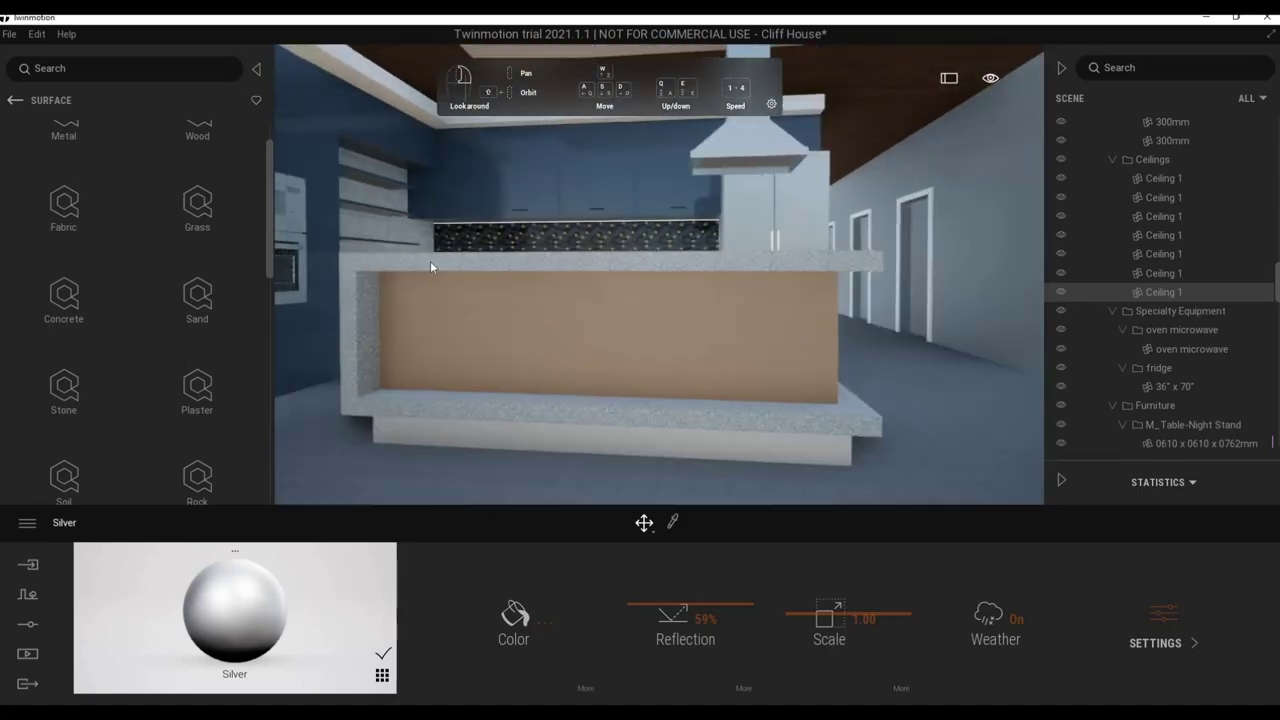
pyautogui.moveTo(433, 268)
pyautogui.keyDown('shift'); pyautogui.mouseDown(button='middle')
pyautogui.moveTo(380, 268)
pyautogui.moveTo(759, 287)
pyautogui.mouseUp(button='middle'); pyautogui.keyUp('shift')
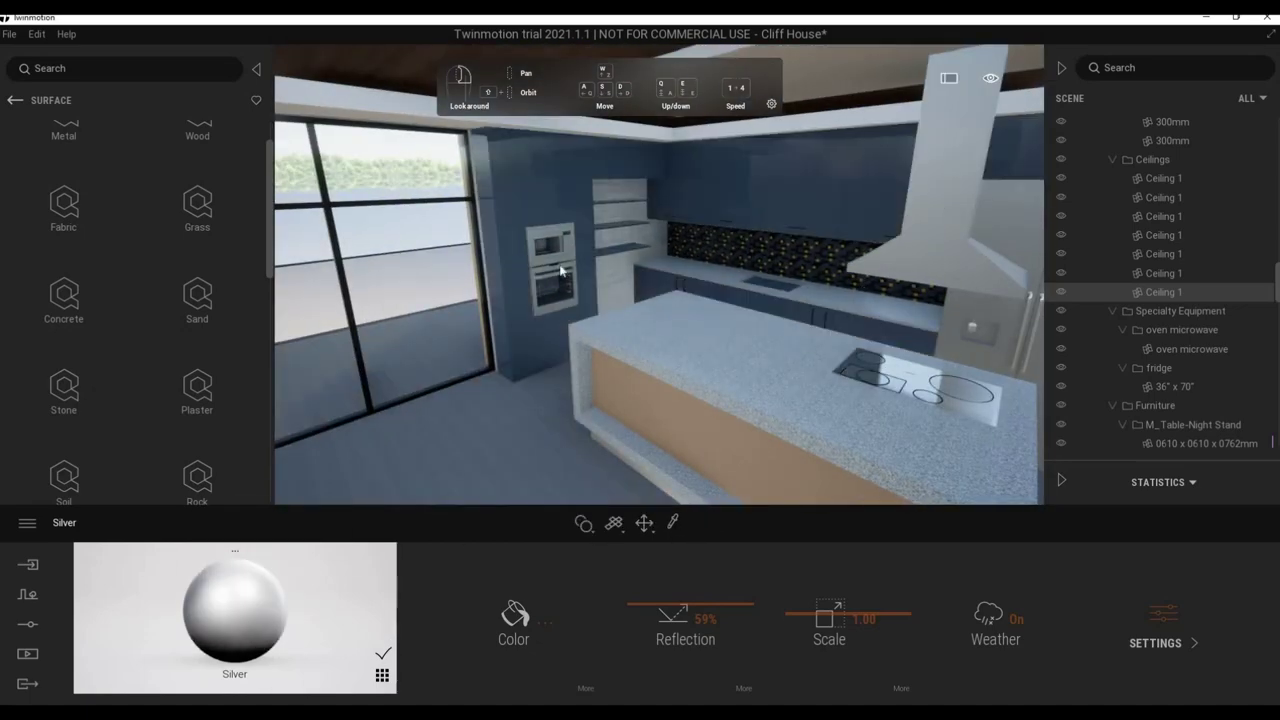
pyautogui.scroll(4, 512, 300)
pyautogui.scroll(-4, 524, 268)
pyautogui.keyDown('shift'); pyautogui.moveTo(524, 268); pyautogui.dragTo(27, 121, button='middle'); pyautogui.keyUp('shift')
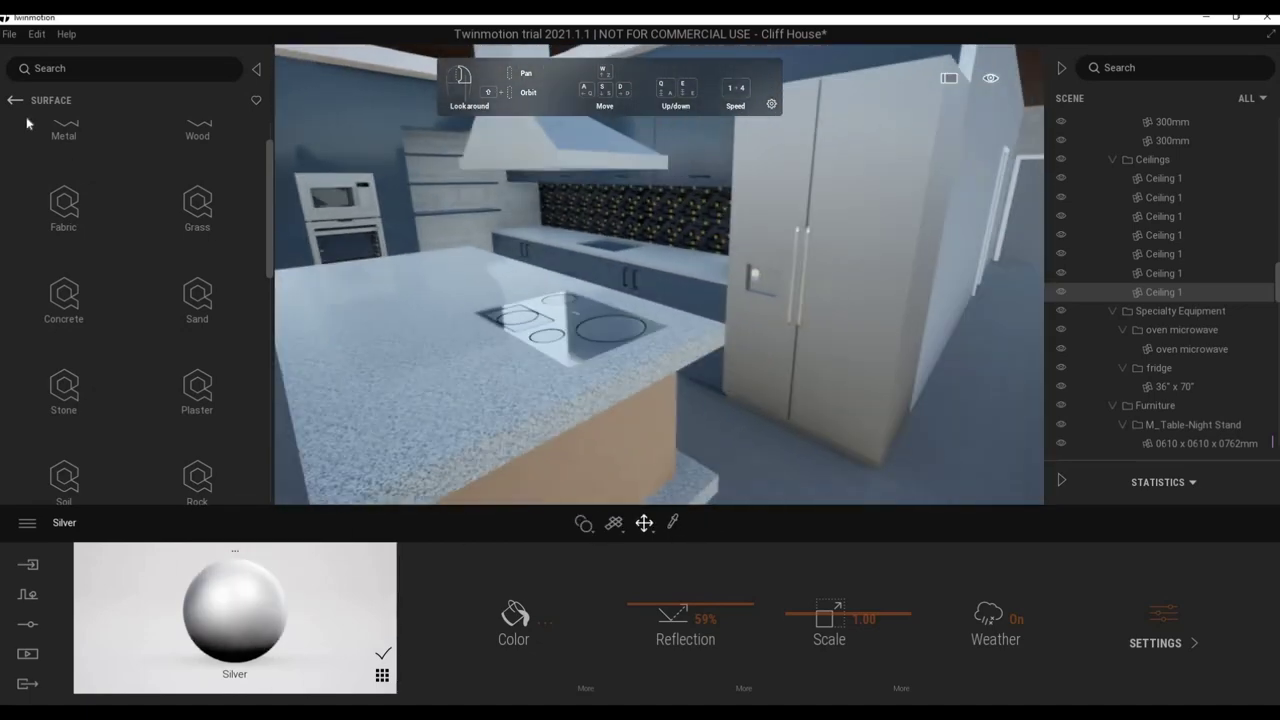
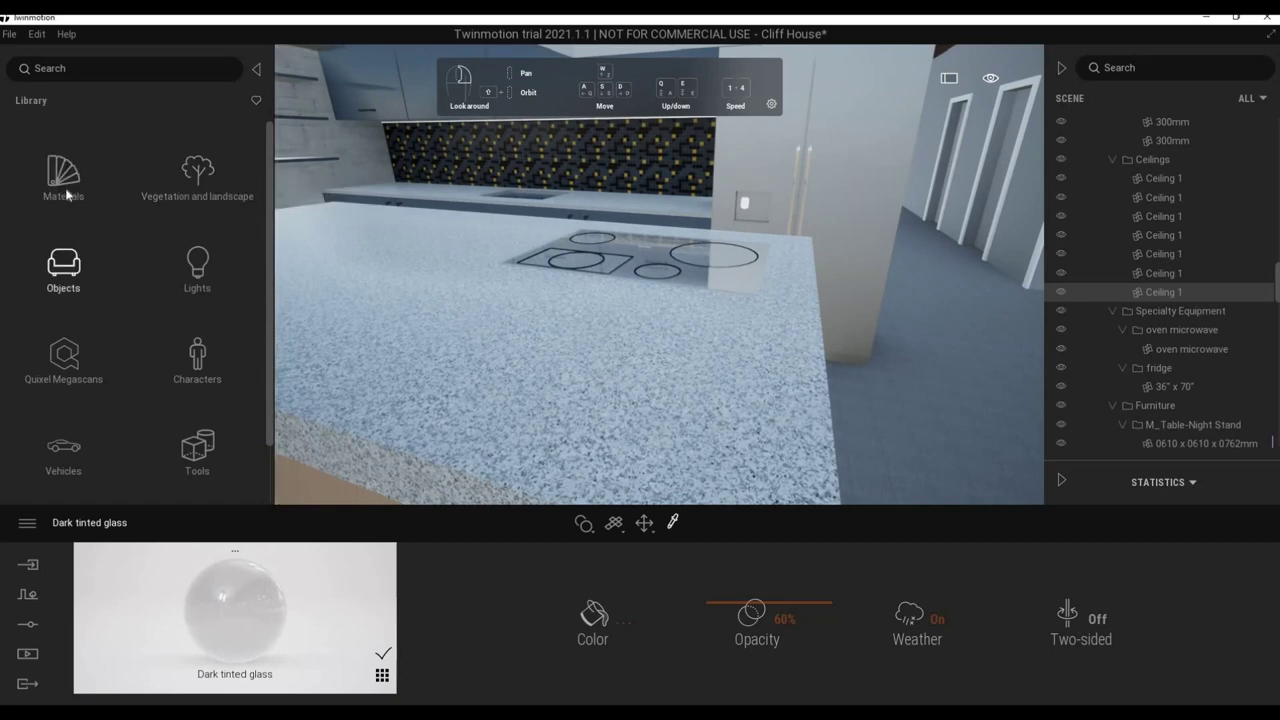
# Set the cooktop's Dark tinted glass colour to pure black (RGB 0,0,0).
pyautogui.click(63, 175)
pyautogui.moveTo(197, 230)
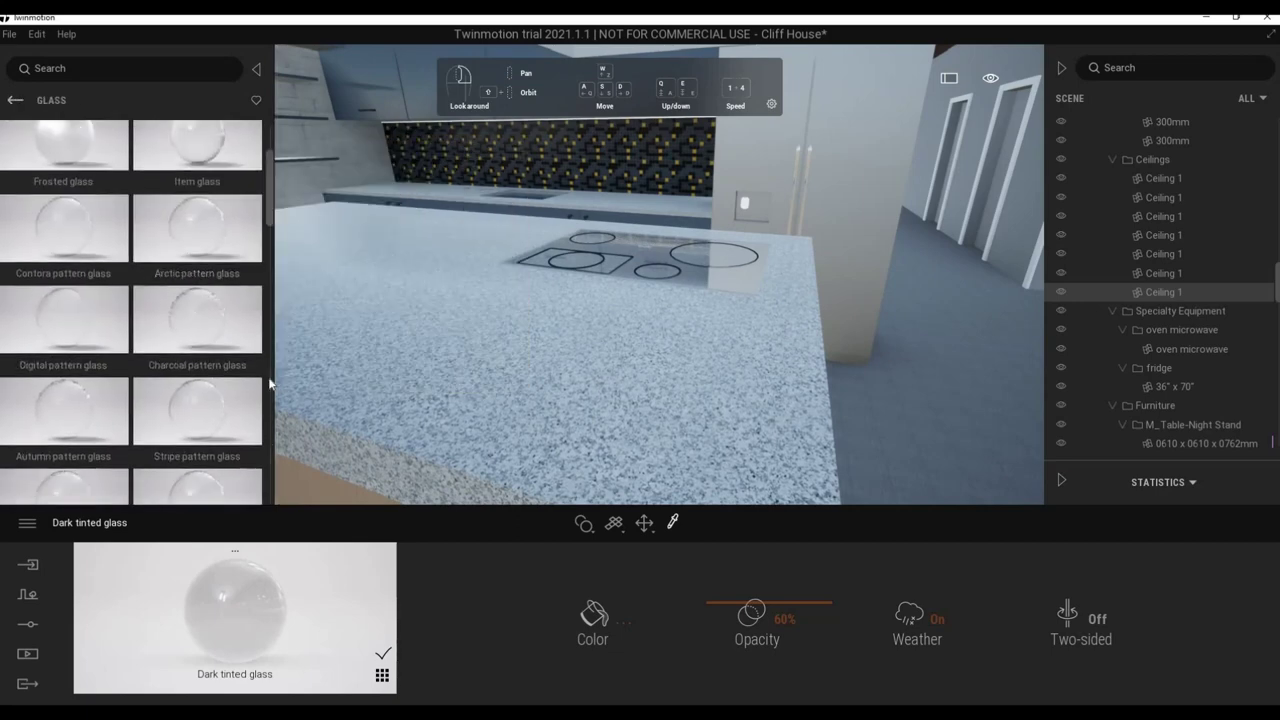
pyautogui.scroll(-5, 130, 300)
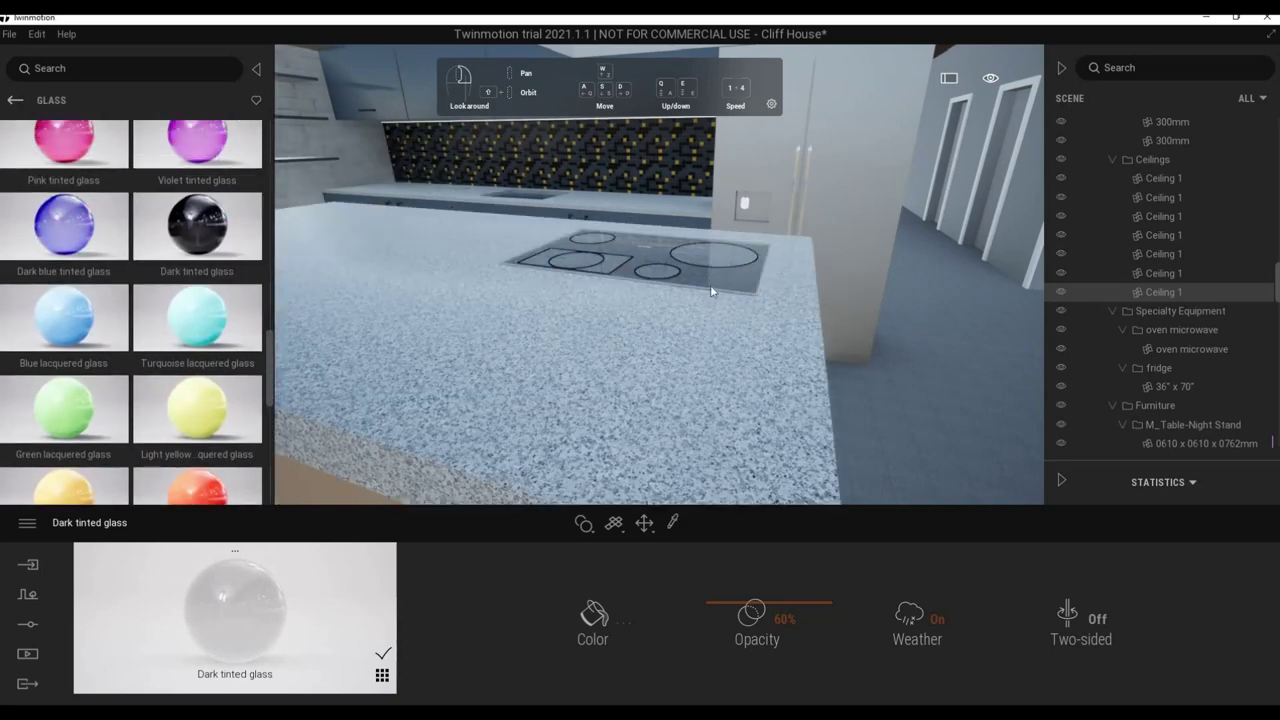
pyautogui.scroll(5, 676, 288)
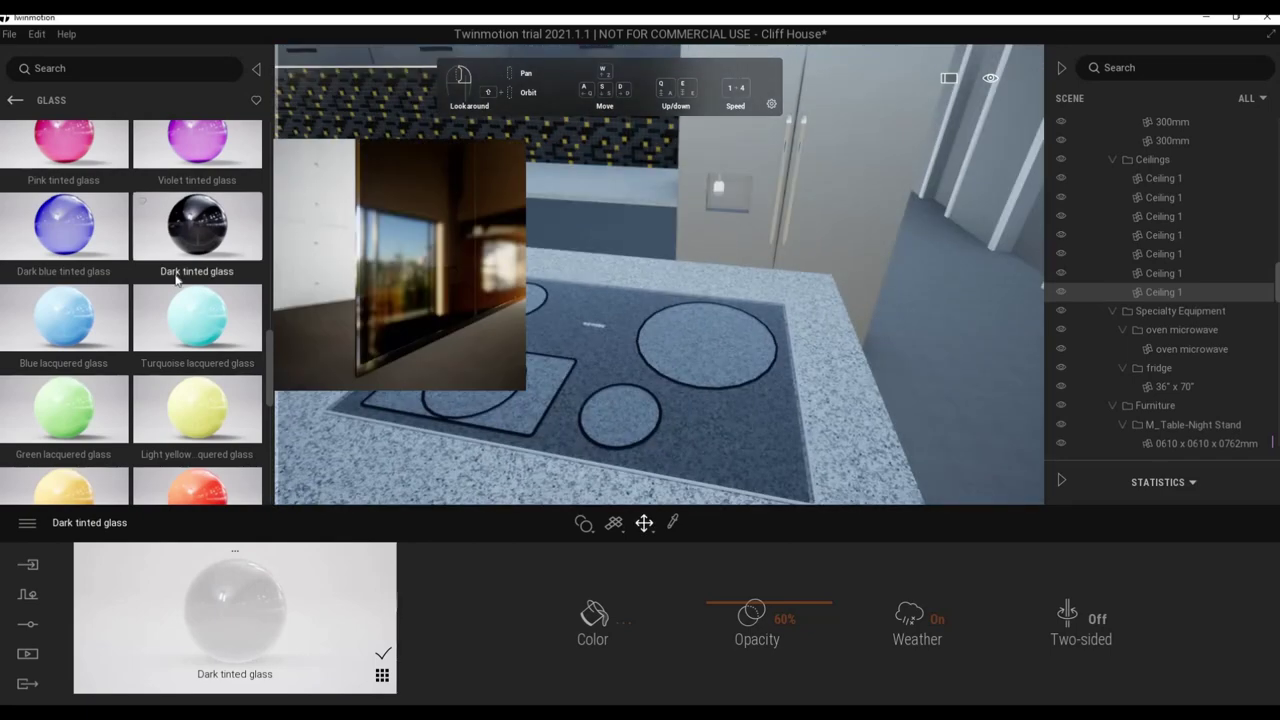
pyautogui.scroll(-1, 200, 260)
pyautogui.click(595, 618)
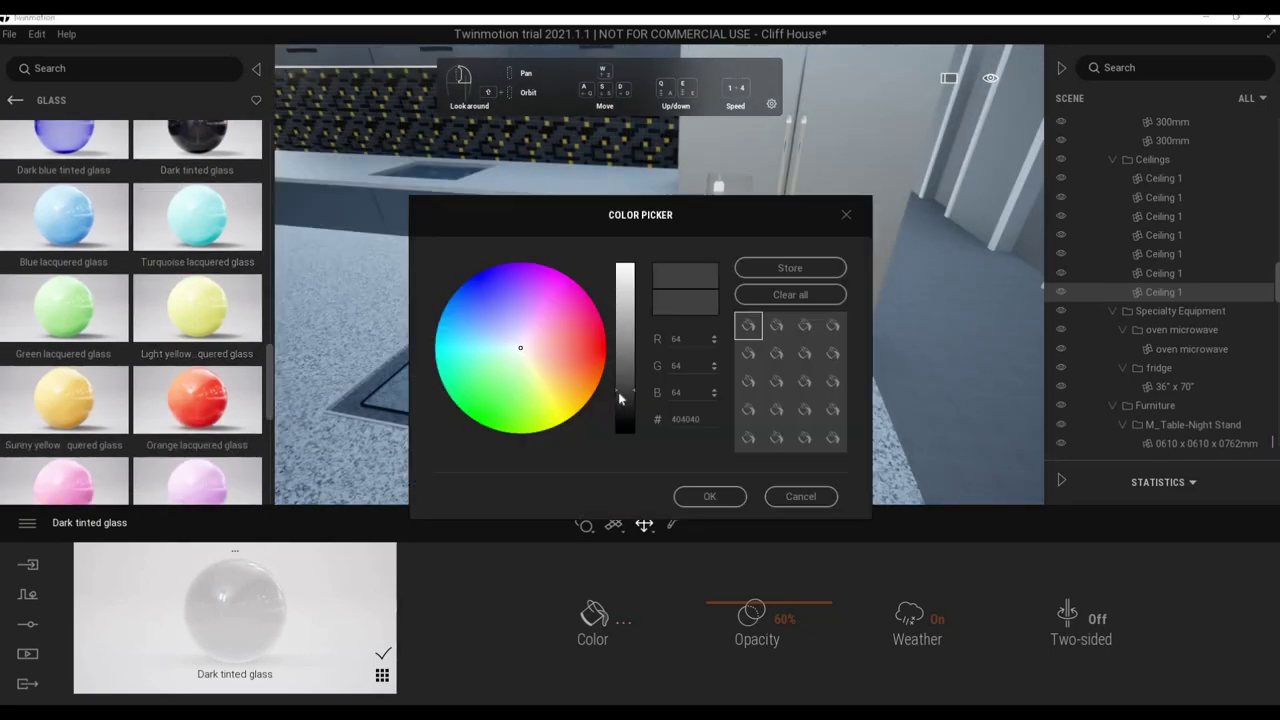
pyautogui.click(711, 497)
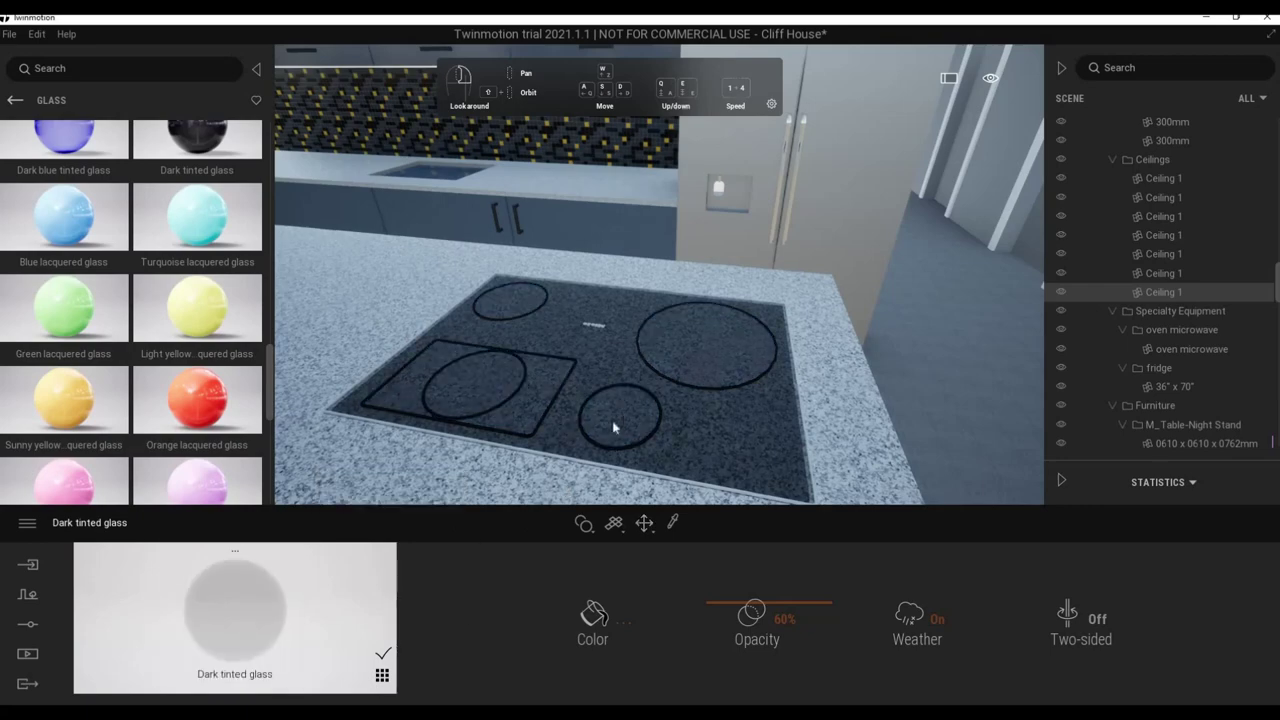
pyautogui.moveTo(570, 360)
pyautogui.mouseDown()
pyautogui.moveTo(460, 365)
pyautogui.moveTo(270, 300)
pyautogui.mouseUp()
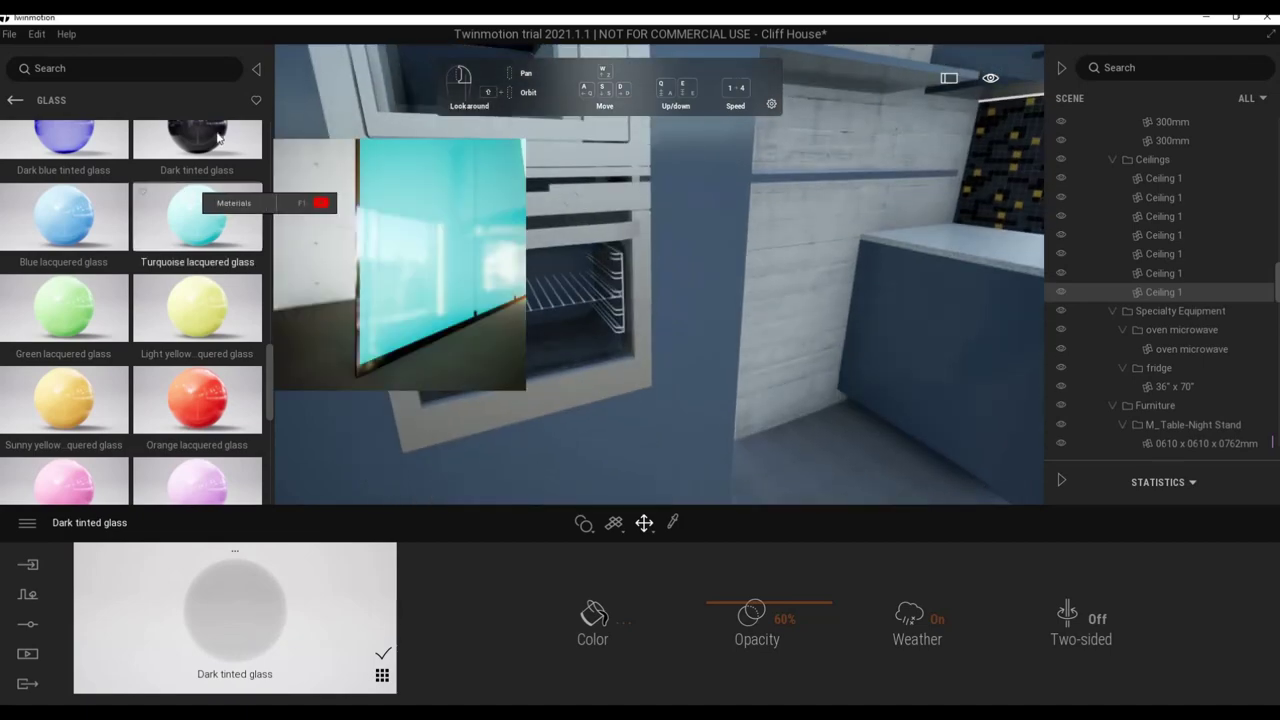
pyautogui.scroll(1, 218, 138)
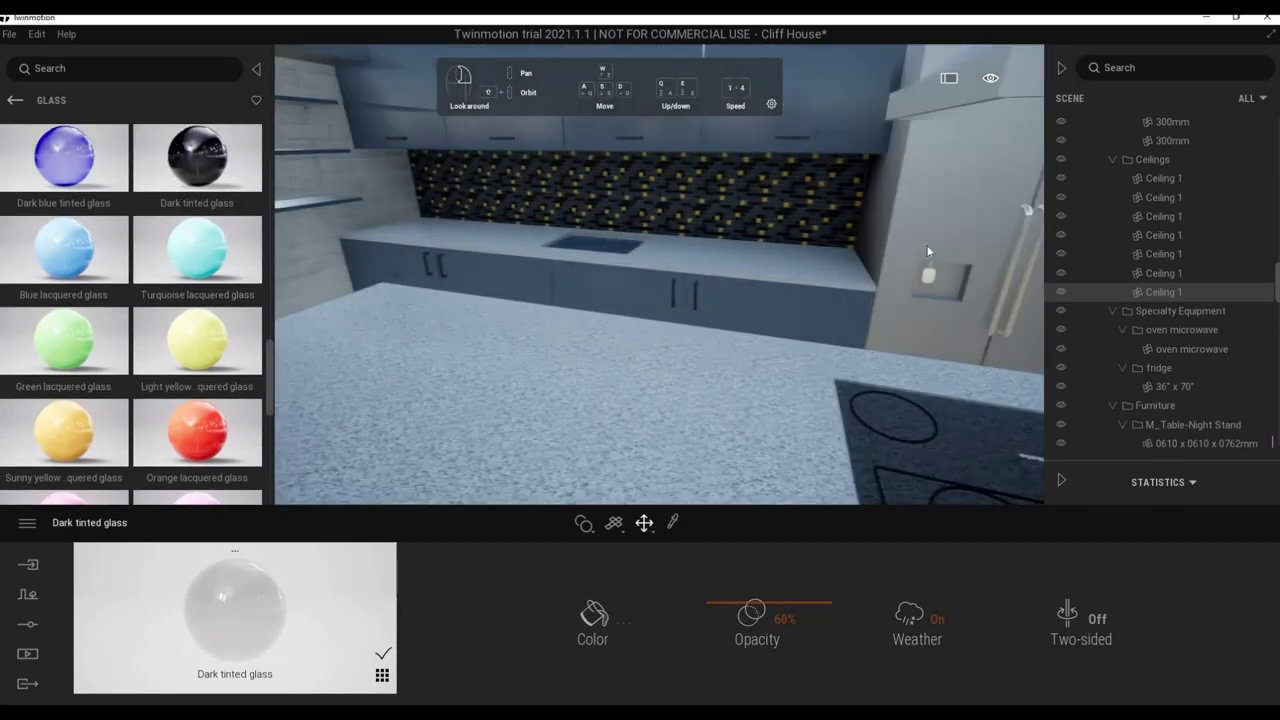
# Darken the fridge handles' Slightly worn silver colour to 61/61/60.
pyautogui.moveTo(928, 251); pyautogui.dragTo(695, 337)
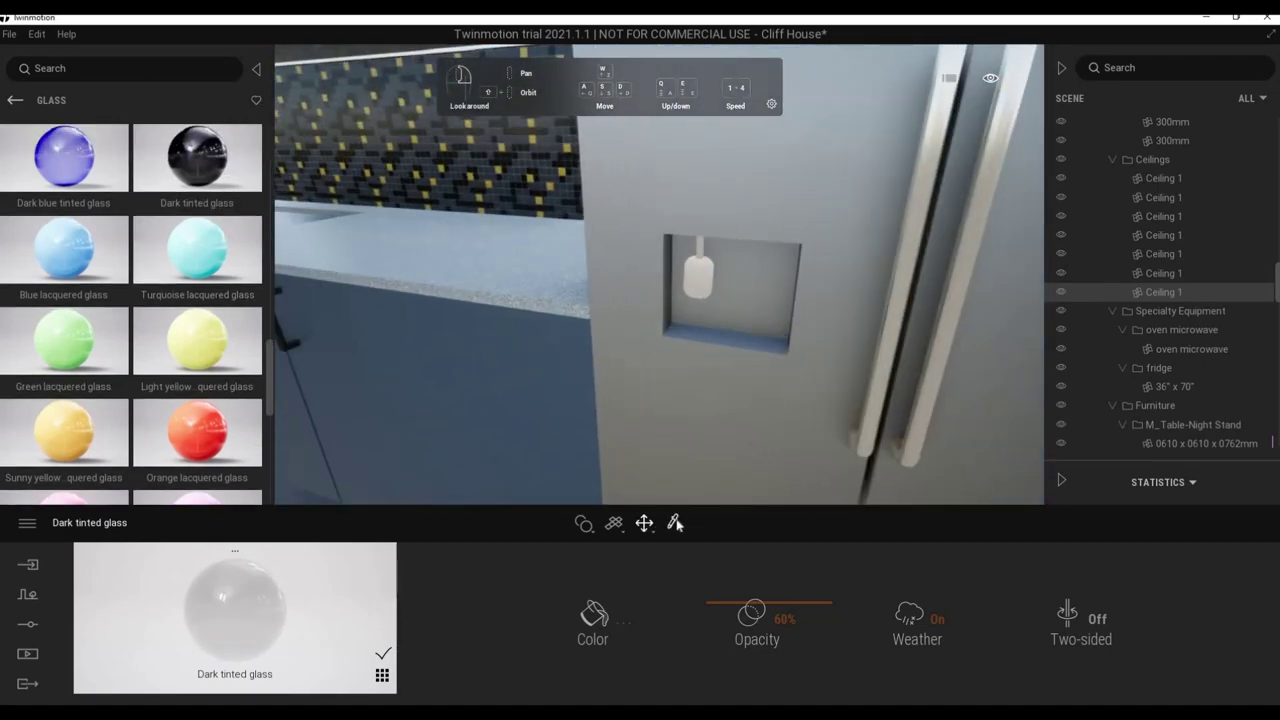
pyautogui.click(512, 628)
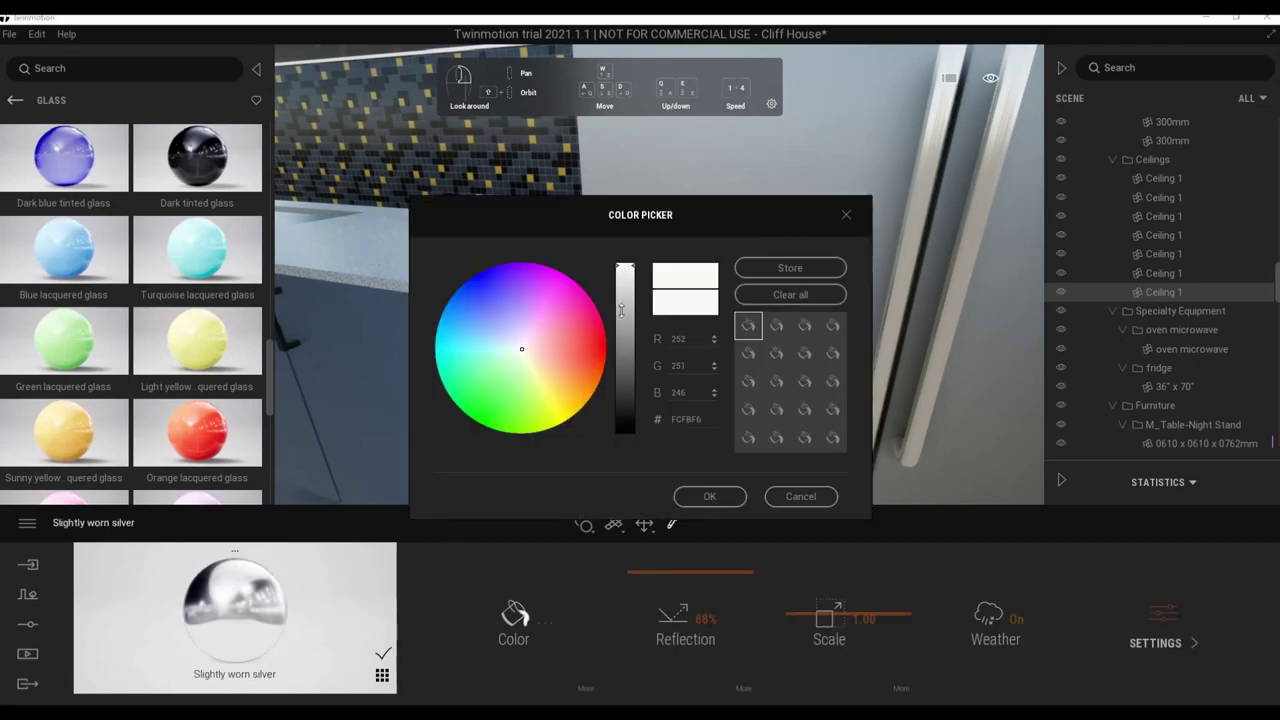
pyautogui.moveTo(620, 310); pyautogui.dragTo(626, 347)
pyautogui.click(709, 496)
# Confirm the near-black handle colour with 69% reflection and save the project.
pyautogui.scroll(-10, 737, 434)
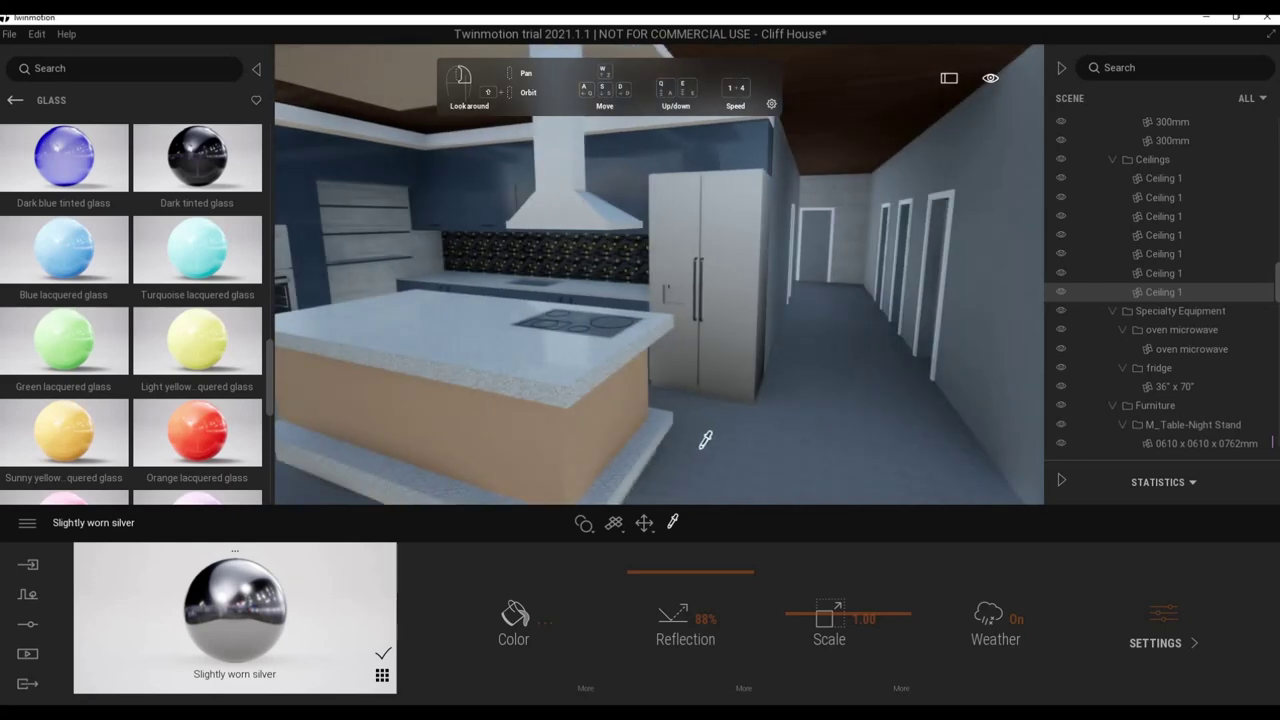
pyautogui.scroll(5, 715, 420)
pyautogui.scroll(5, 708, 380)
pyautogui.click(513, 615)
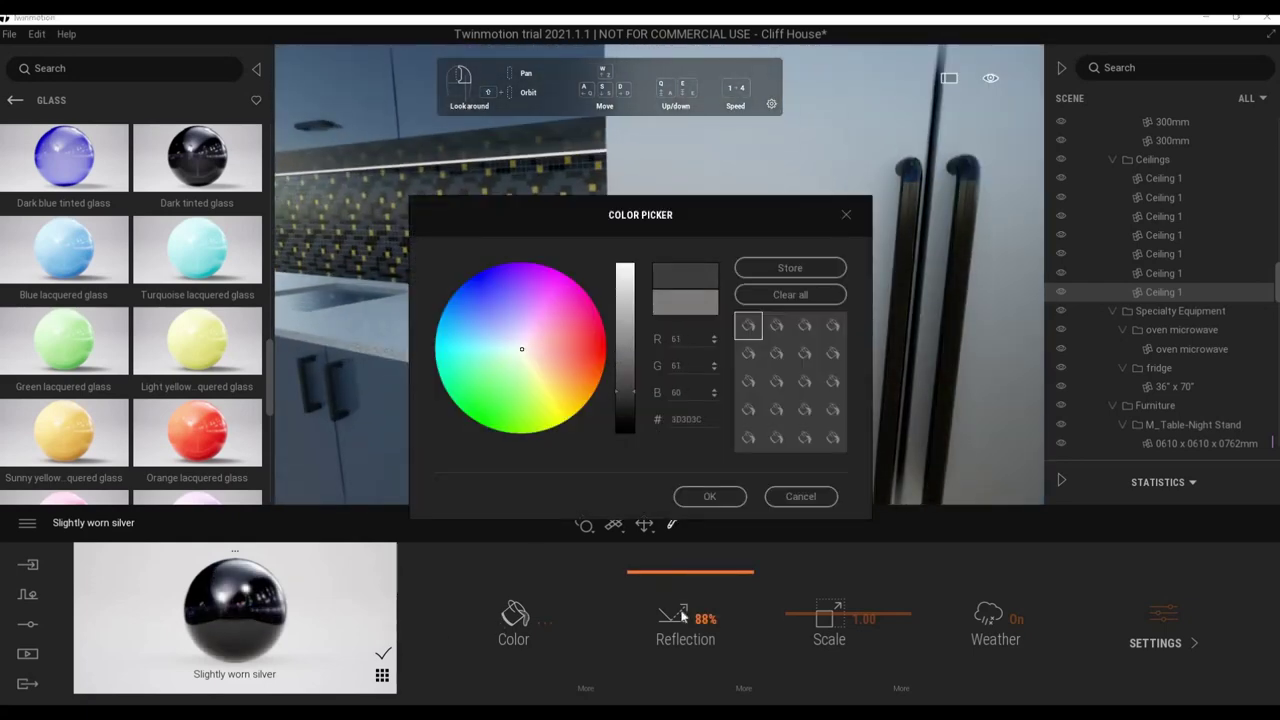
pyautogui.click(706, 502)
pyautogui.scroll(-10, 600, 380)
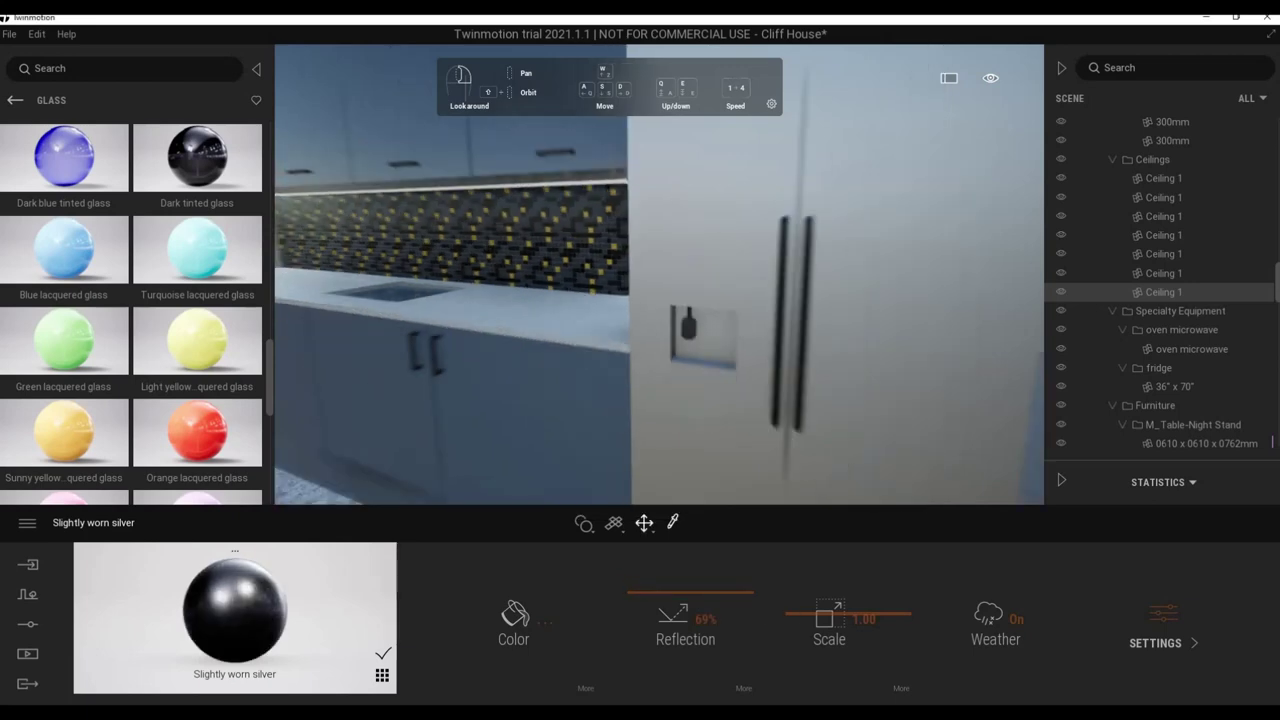
pyautogui.press('e')
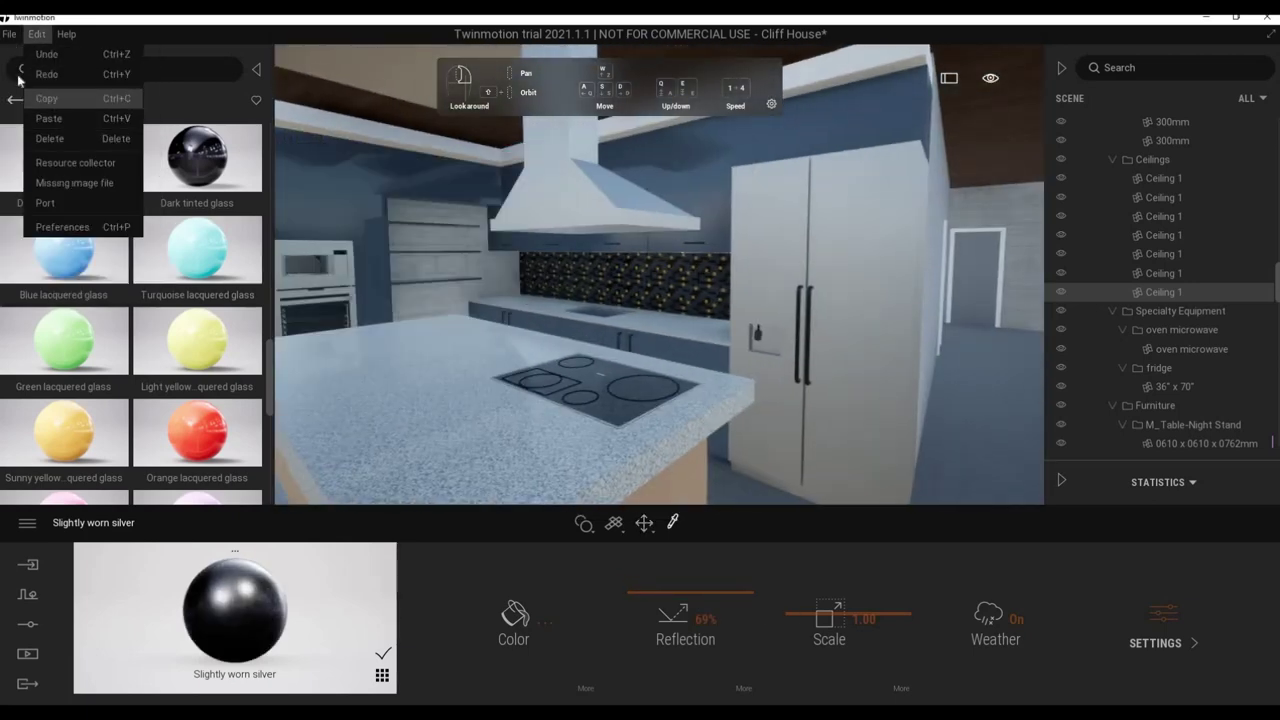
pyautogui.click(393, 245)
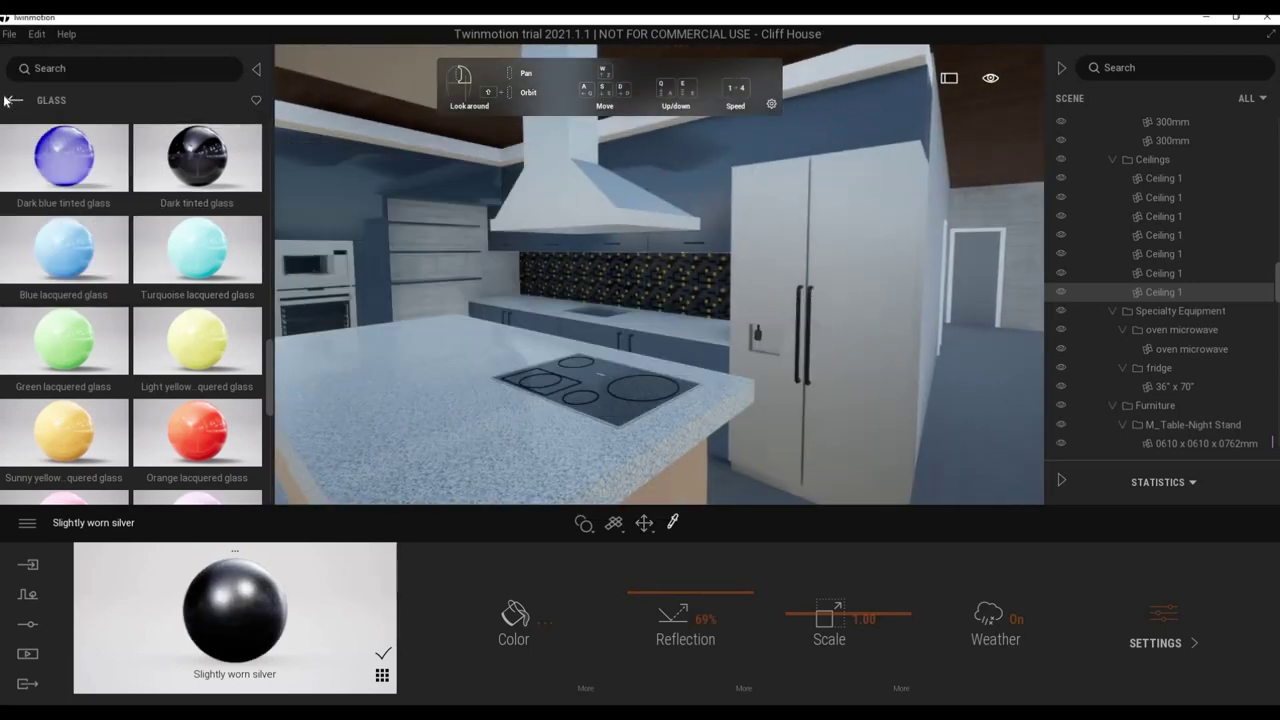
# Return the library to its main categories and swing the view from the island toward the glass wall.
pyautogui.click(14, 102)
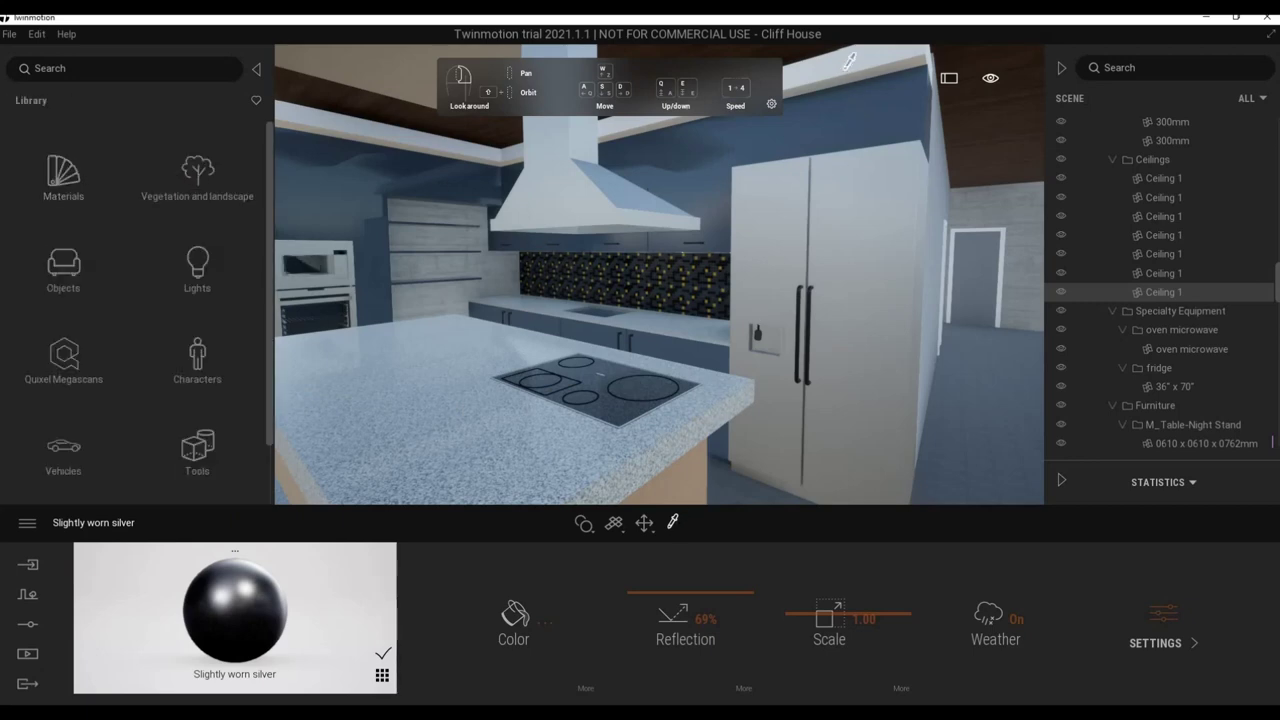
pyautogui.scroll(-3, 829, 213)
pyautogui.moveTo(616, 390); pyautogui.dragTo(263, 626, button='right')
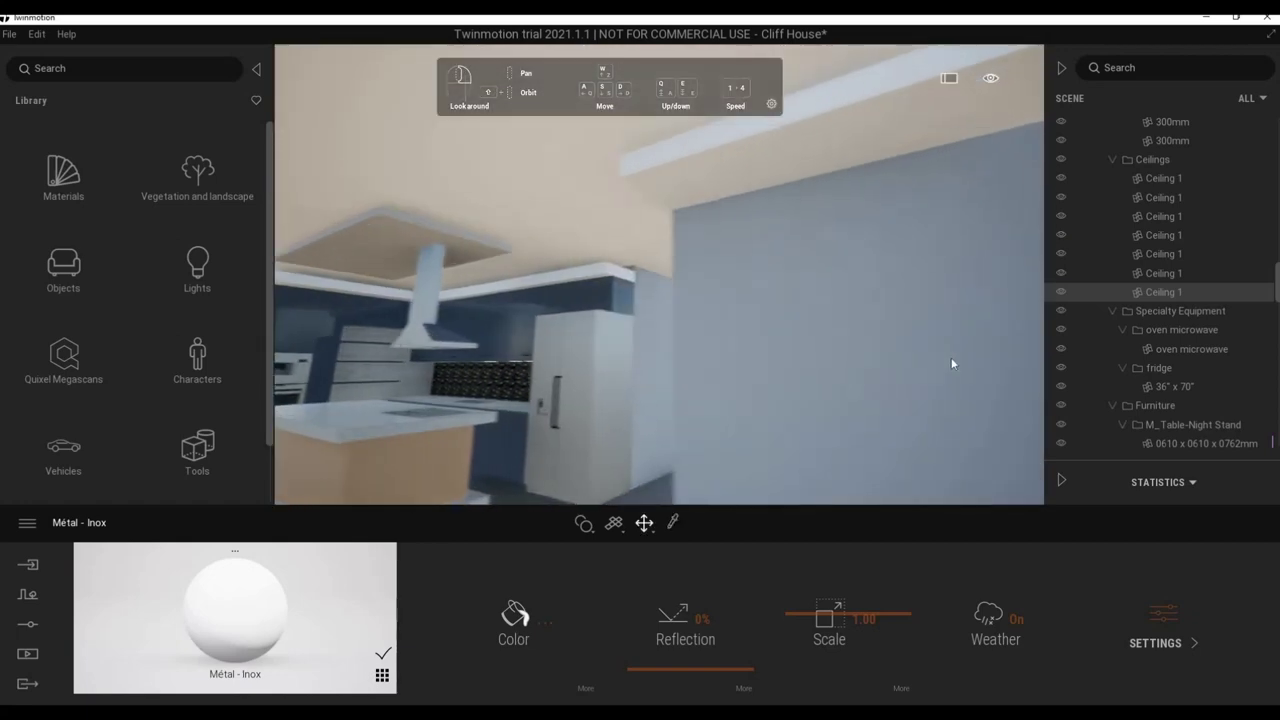
pyautogui.moveTo(765, 227)
pyautogui.mouseDown(button='right')
pyautogui.moveTo(924, 348)
pyautogui.moveTo(814, 385)
pyautogui.moveTo(930, 380)
pyautogui.moveTo(630, 562)
pyautogui.mouseUp(button='right')
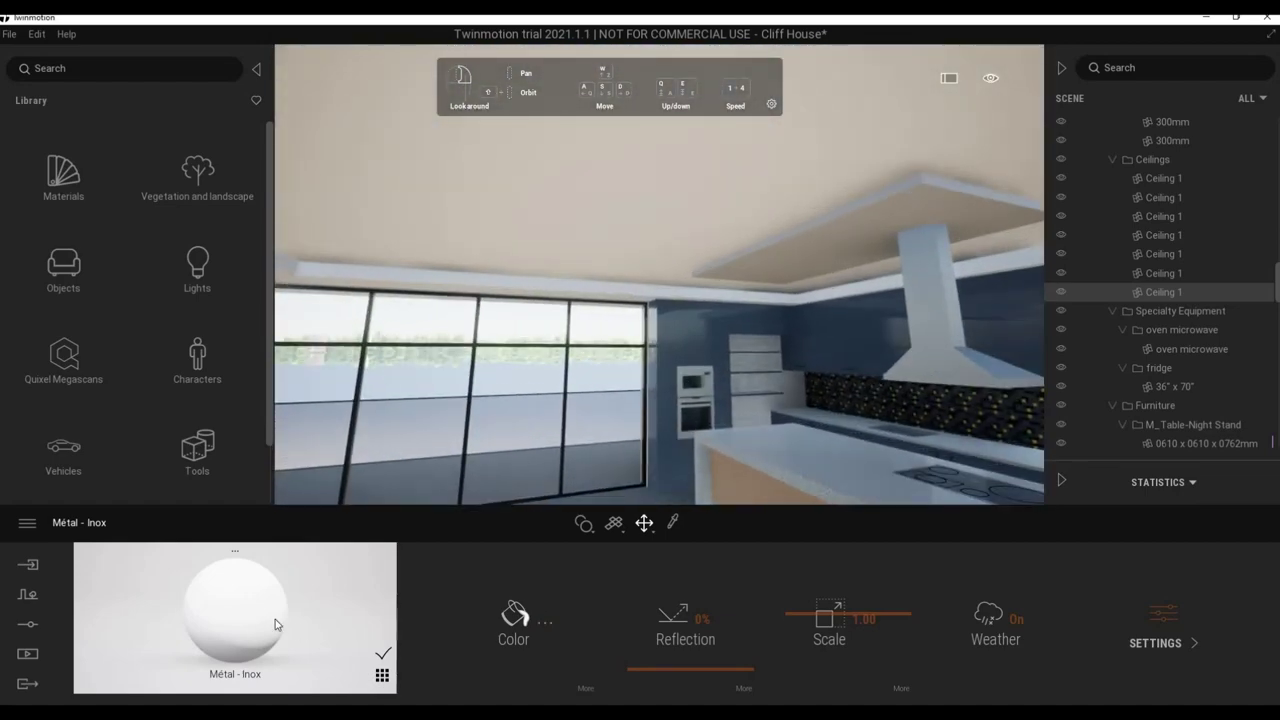
pyautogui.moveTo(744, 258)
pyautogui.mouseDown(button='right')
pyautogui.moveTo(803, 277)
pyautogui.moveTo(425, 460)
pyautogui.mouseUp(button='right')
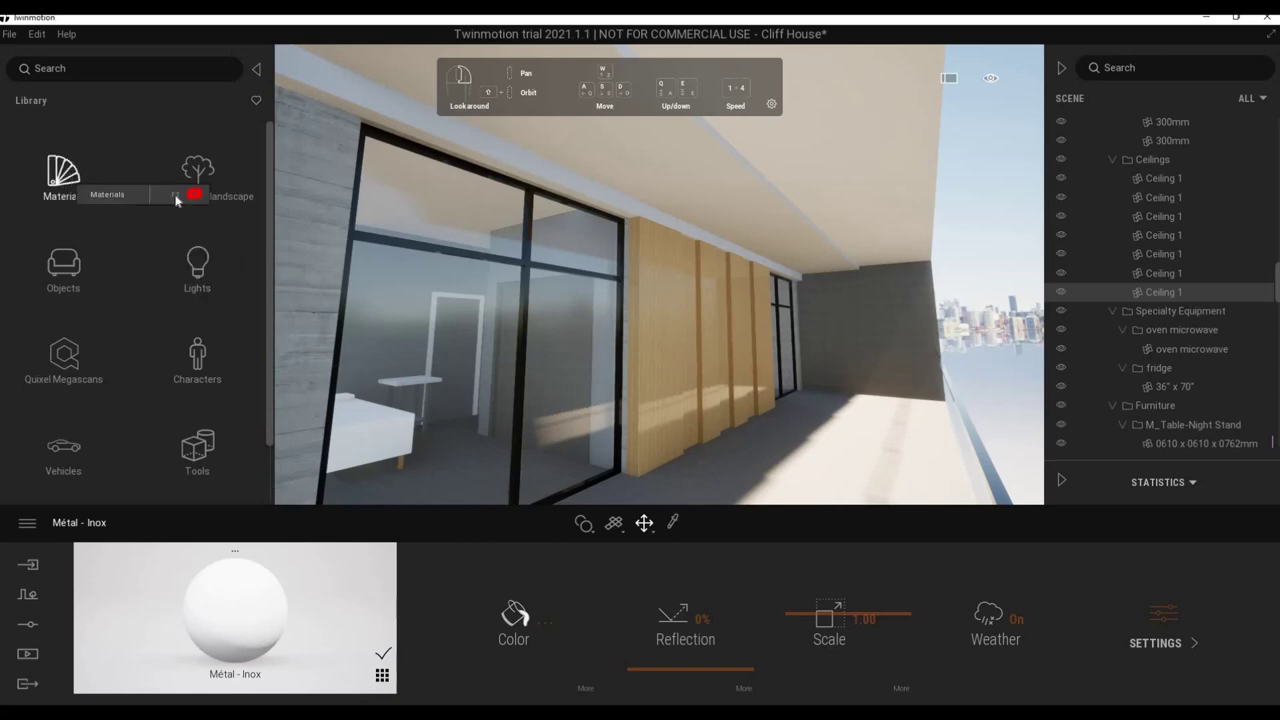
# Apply Wenge 01 B wood to the balcony ceiling at 10.00 scale and 41% reflection.
pyautogui.click(197, 275)
pyautogui.moveTo(197, 163)
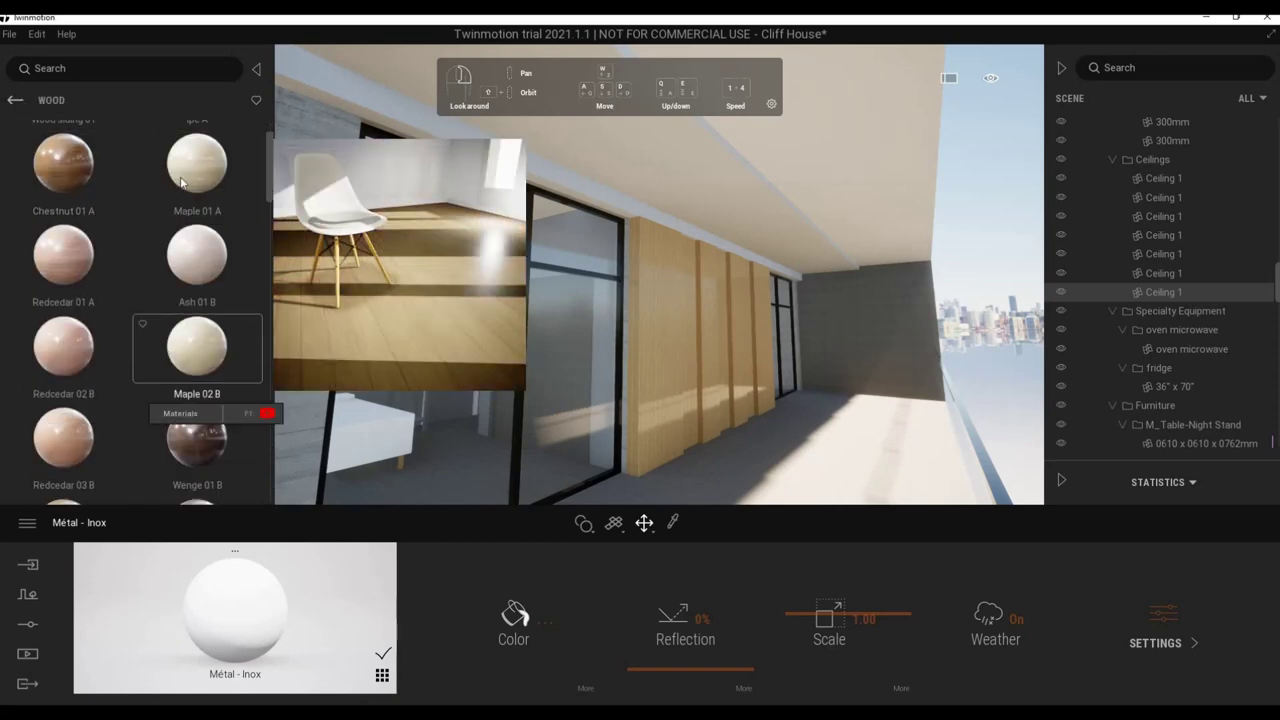
pyautogui.scroll(-1, 190, 440)
pyautogui.click(577, 186)
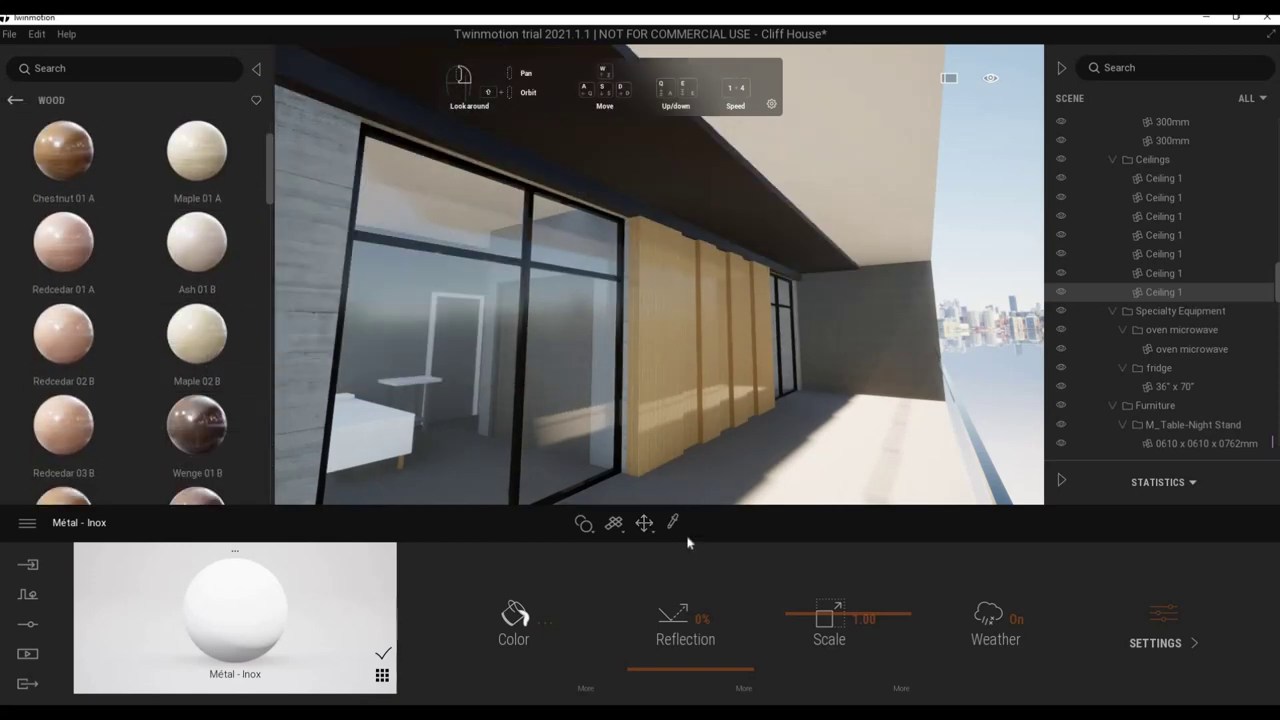
pyautogui.moveTo(848, 557); pyautogui.dragTo(862, 556)
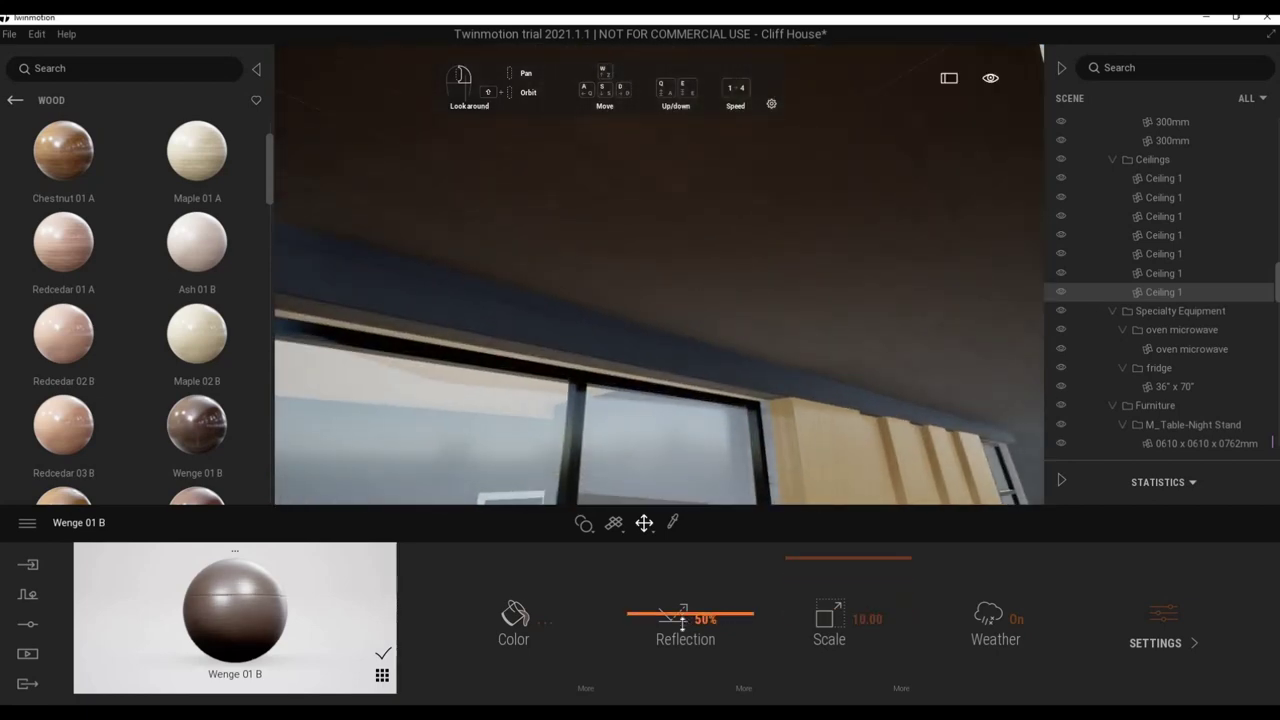
pyautogui.moveTo(683, 427)
pyautogui.keyDown('shift'); pyautogui.mouseDown(button='middle')
pyautogui.moveTo(758, 292)
pyautogui.moveTo(769, 407)
pyautogui.moveTo(713, 367)
pyautogui.mouseUp(button='middle'); pyautogui.keyUp('shift')
pyautogui.scroll(-5, 758, 292)
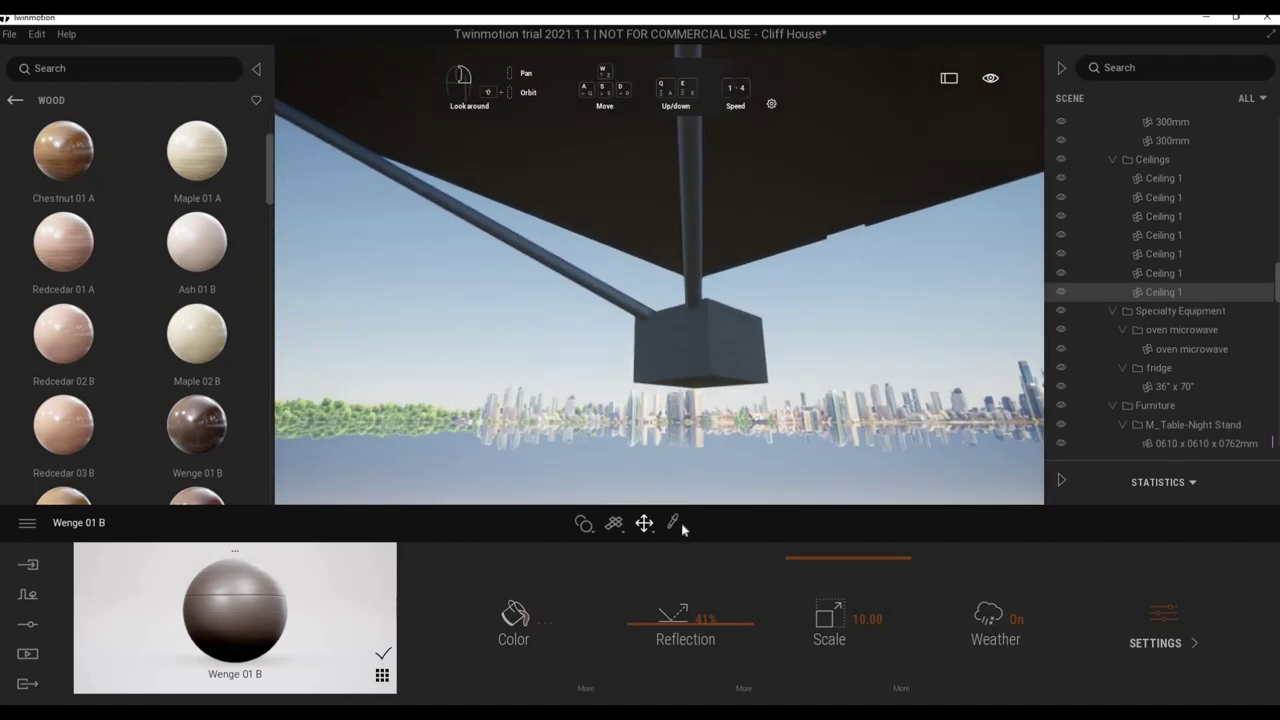
pyautogui.press('e')
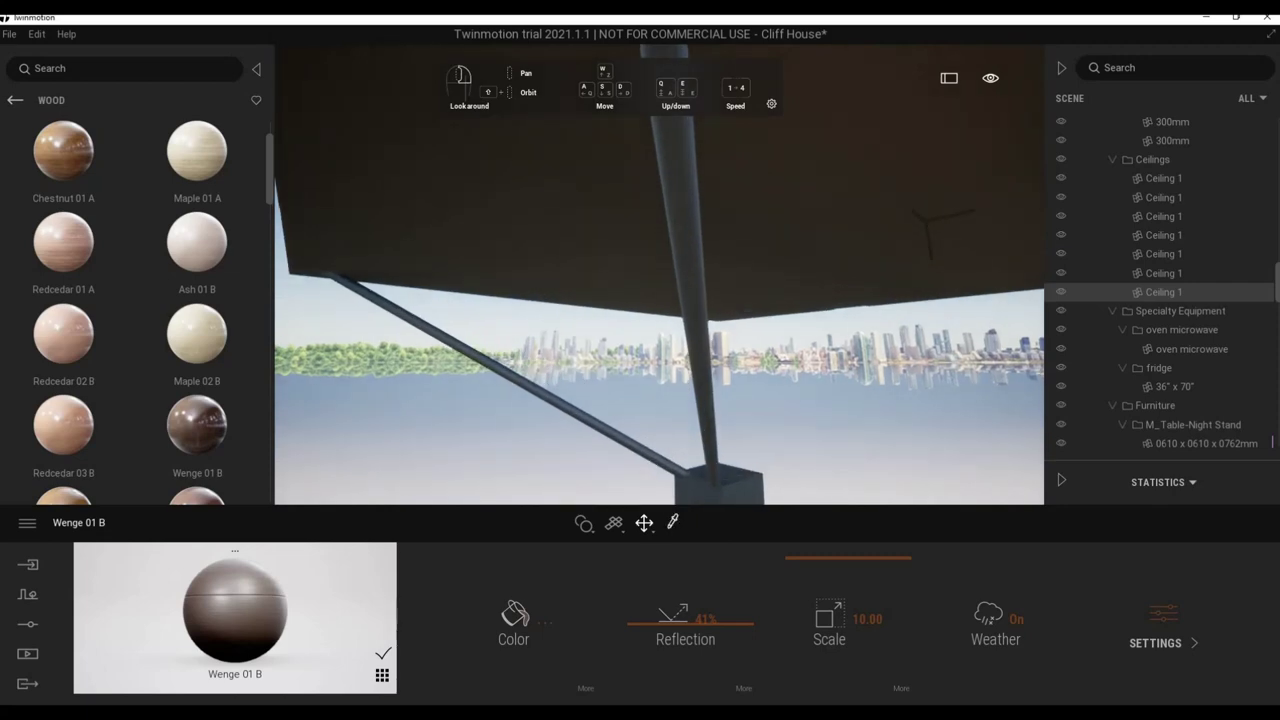
# Make the window frames' Galvanised steel 01 light grey at 76% reflection.
pyautogui.click(514, 615)
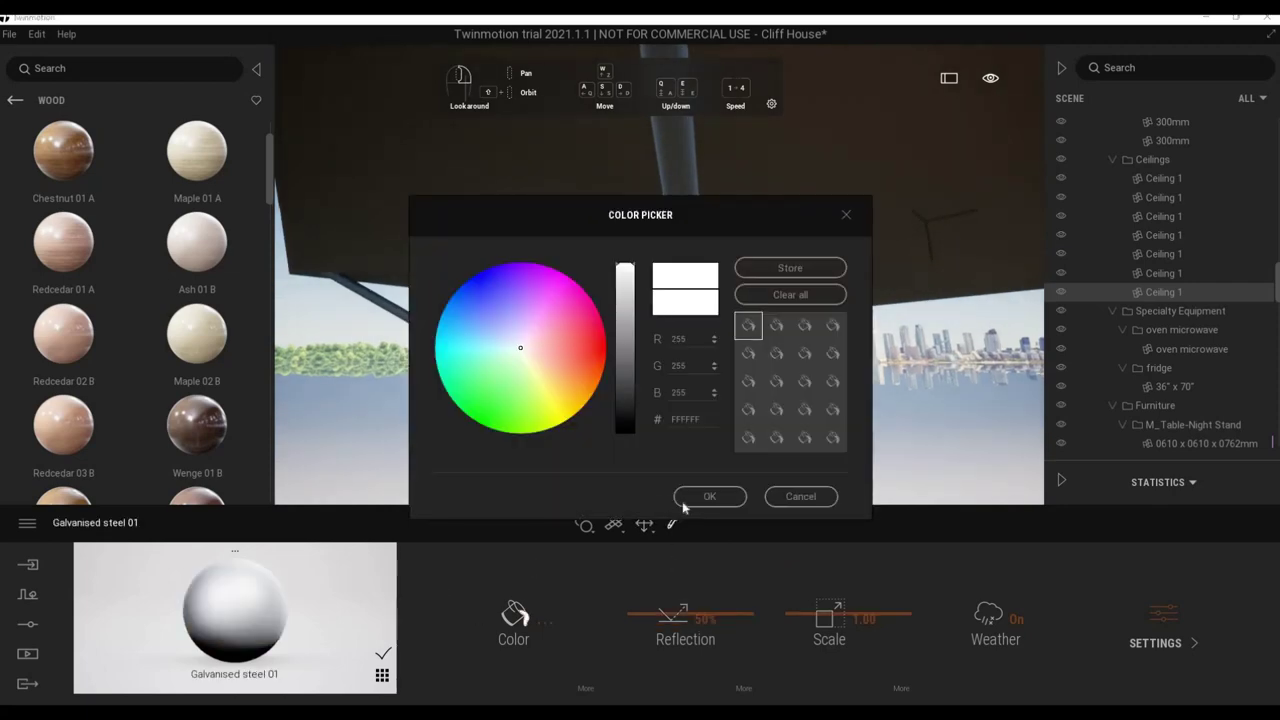
pyautogui.moveTo(667, 614); pyautogui.dragTo(665, 586)
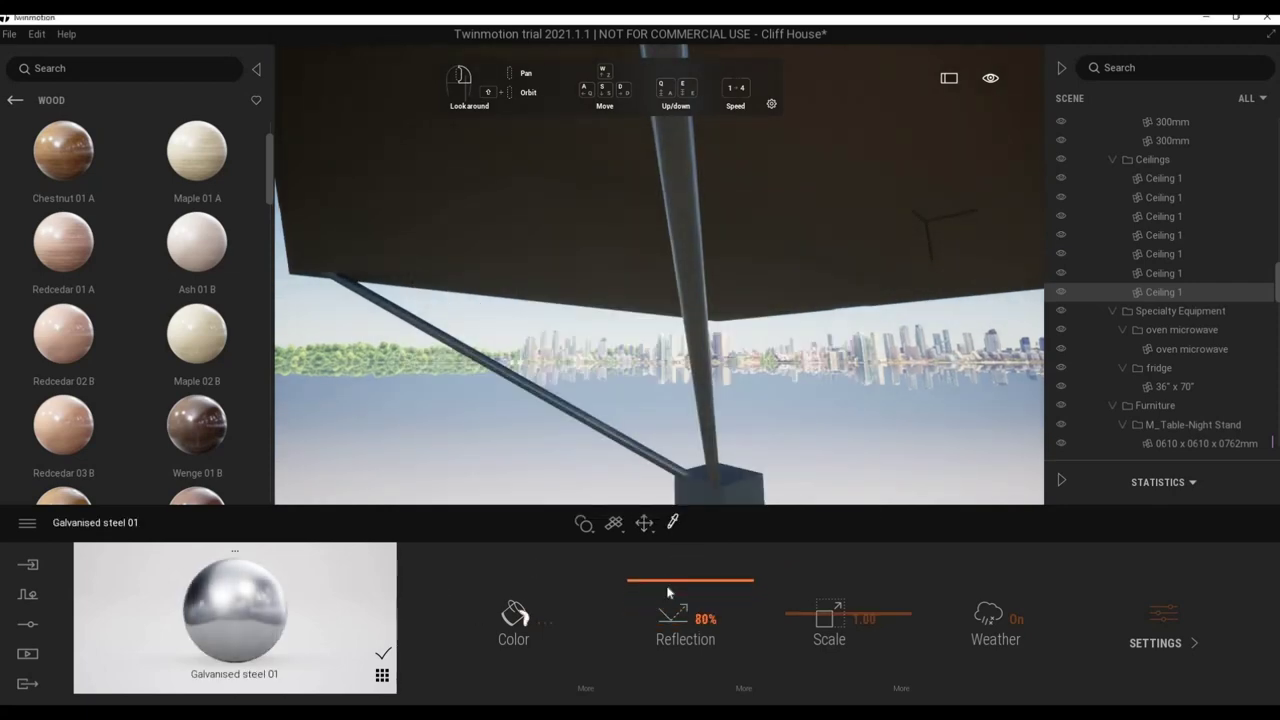
pyautogui.moveTo(660, 400); pyautogui.dragTo(600, 420, button='right')
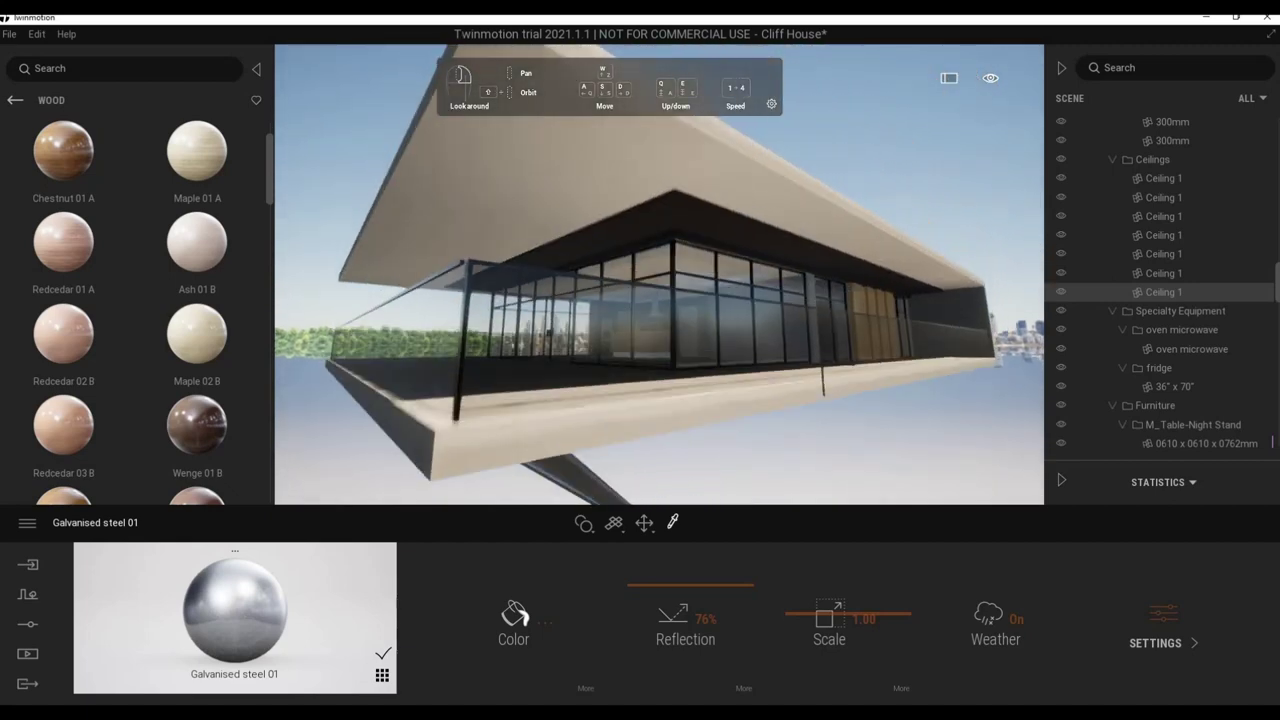
pyautogui.click(514, 615)
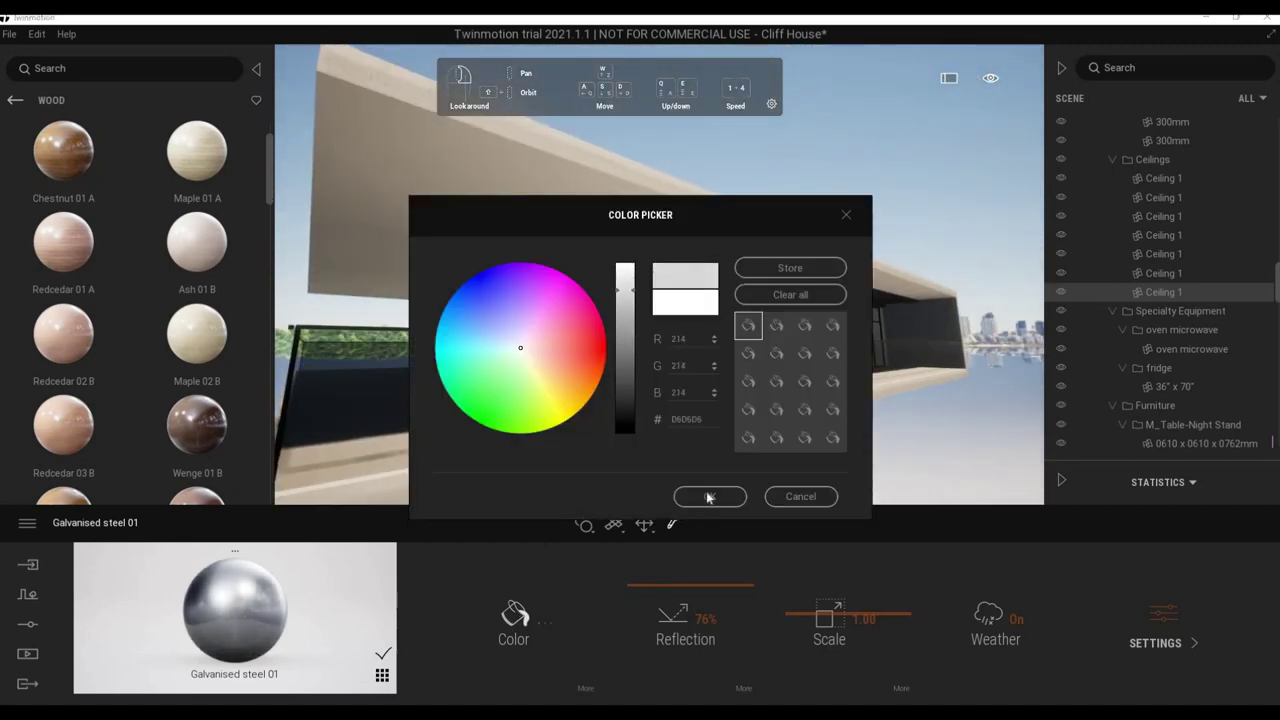
pyautogui.click(658, 582)
pyautogui.scroll(5, 629, 363)
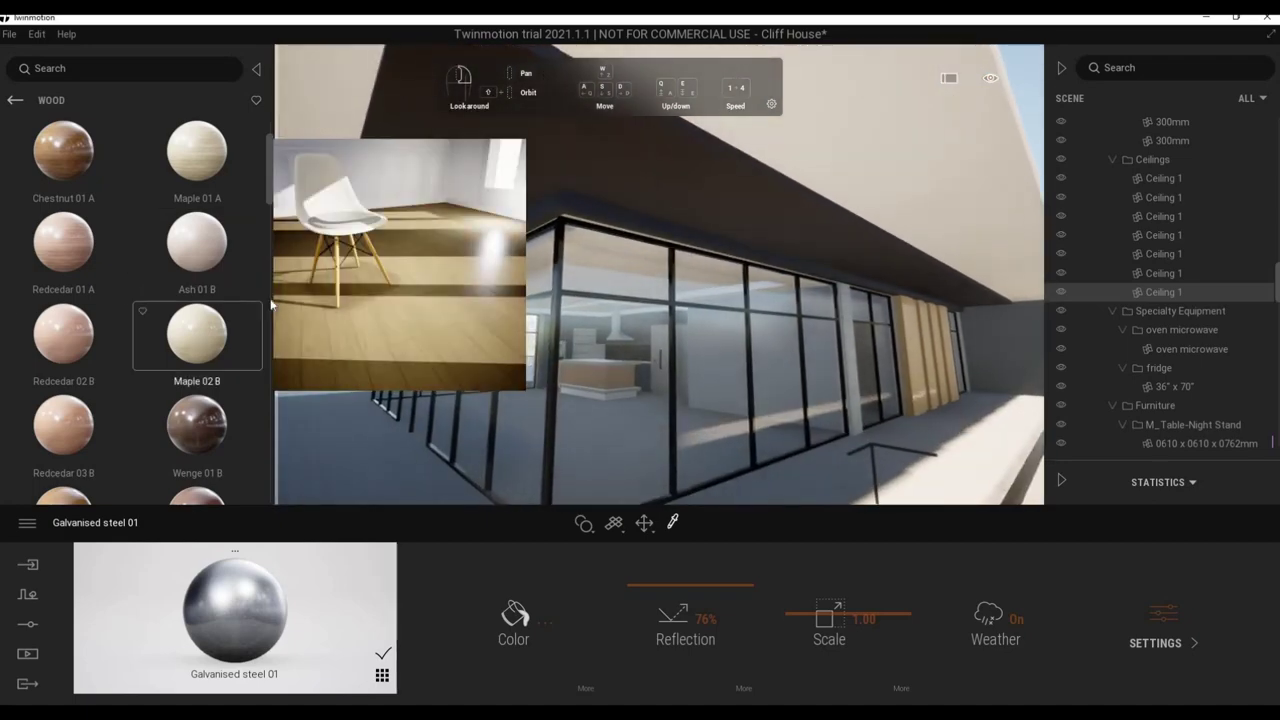
# Apply Maple 02 B wood to the ceiling soffit and look toward the hallway.
pyautogui.moveTo(197, 335); pyautogui.dragTo(439, 188)
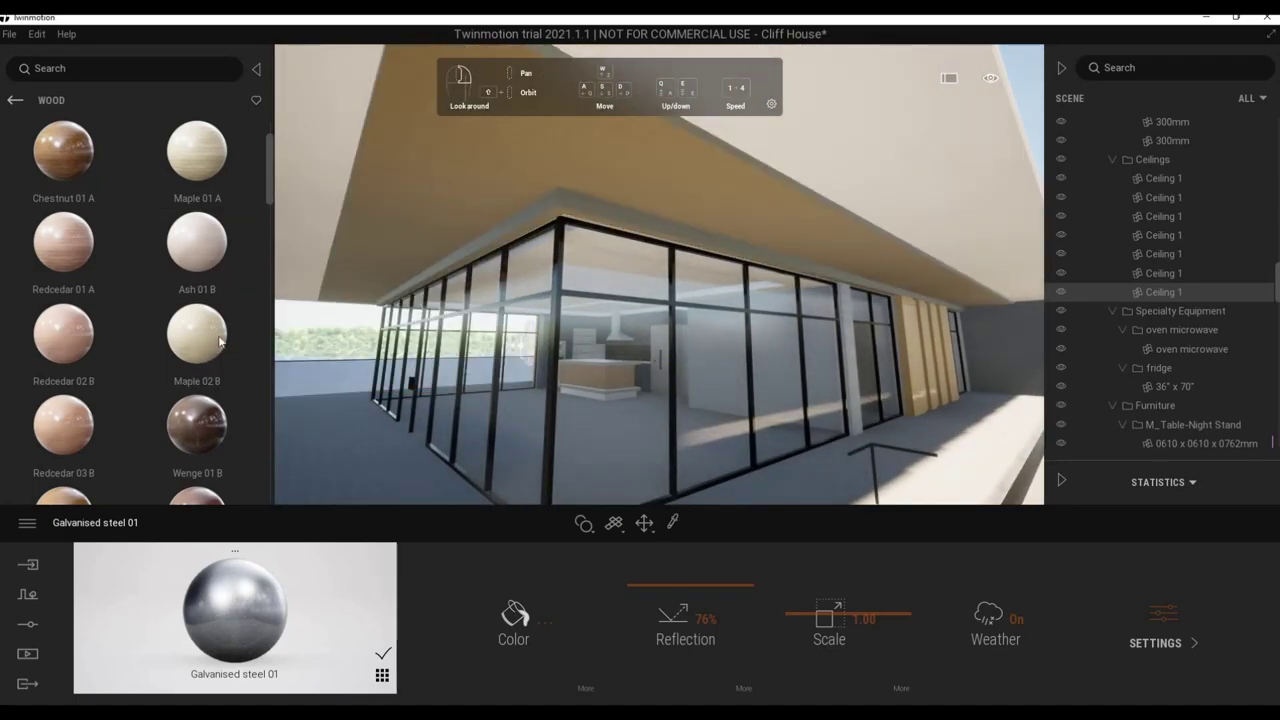
pyautogui.scroll(-1, 220, 342)
pyautogui.scroll(5, 575, 340)
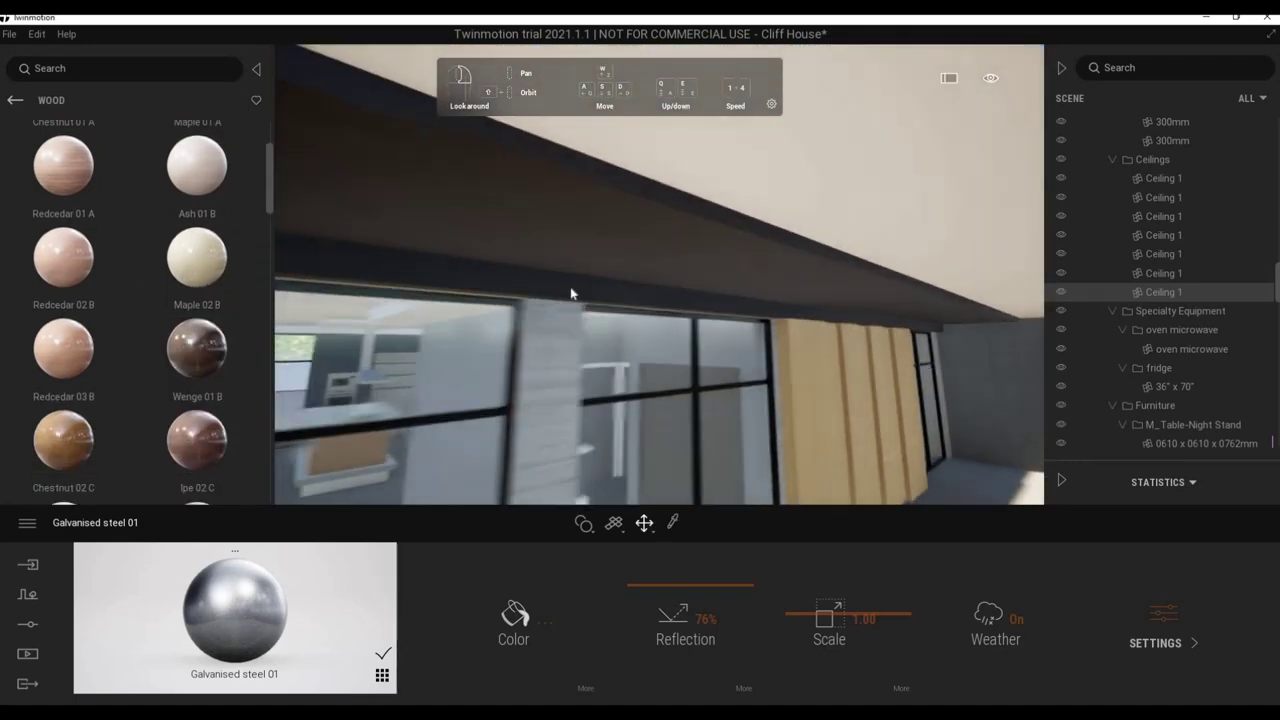
pyautogui.scroll(6, 571, 290)
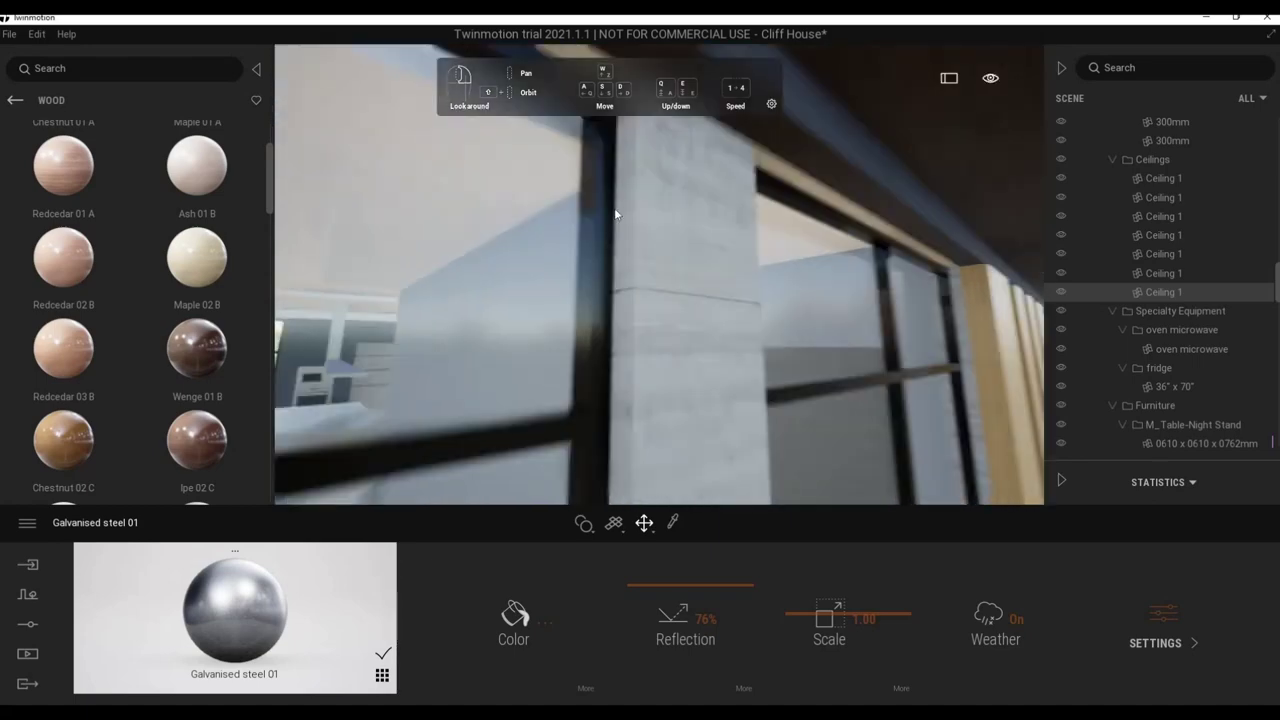
pyautogui.scroll(8, 610, 260)
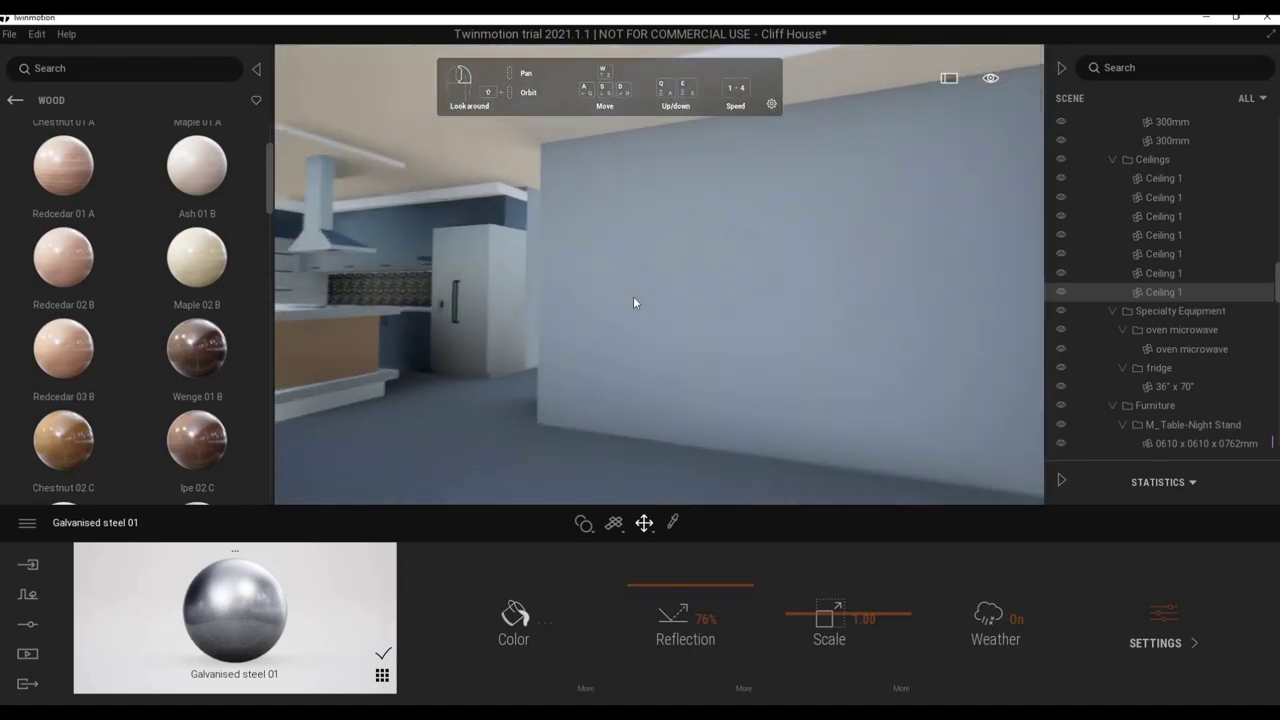
pyautogui.moveTo(633, 302)
pyautogui.mouseDown()
pyautogui.moveTo(513, 315)
pyautogui.moveTo(700, 320)
pyautogui.moveTo(576, 297)
pyautogui.mouseUp()
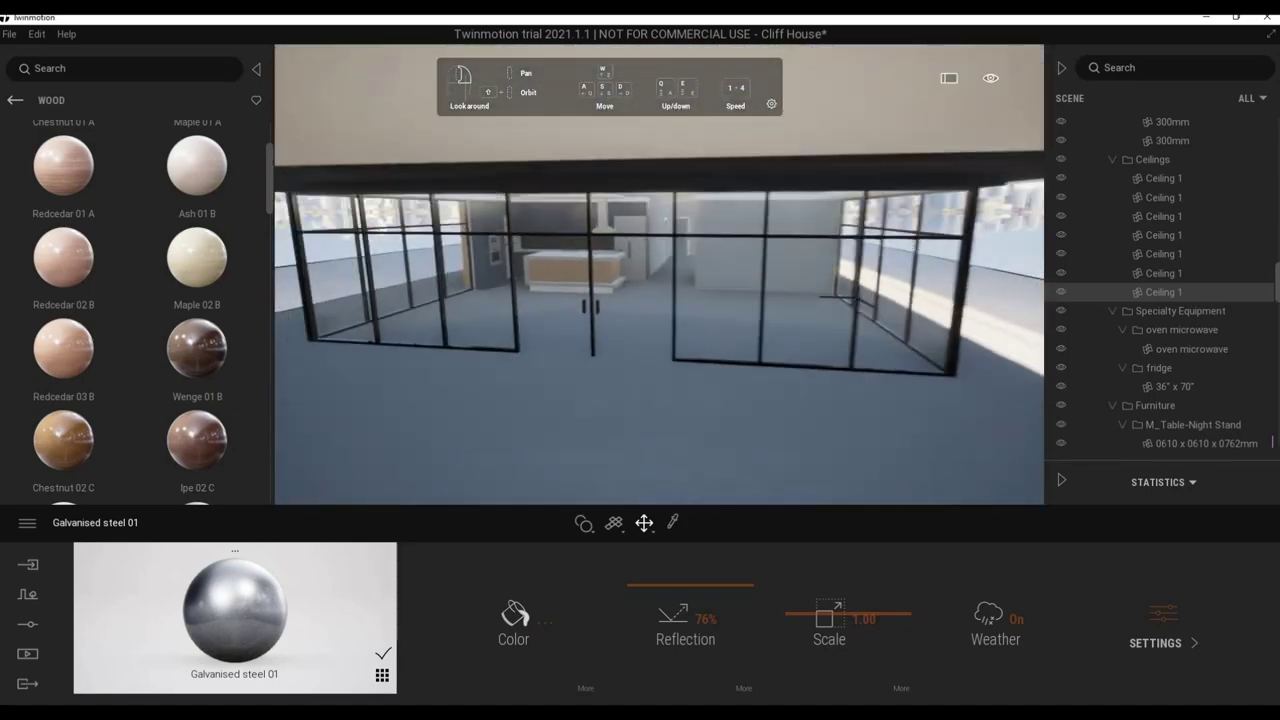
# Navigate through the glass partitions to the blank white wall beside the kitchen counter.
pyautogui.scroll(-10, 612, 330)
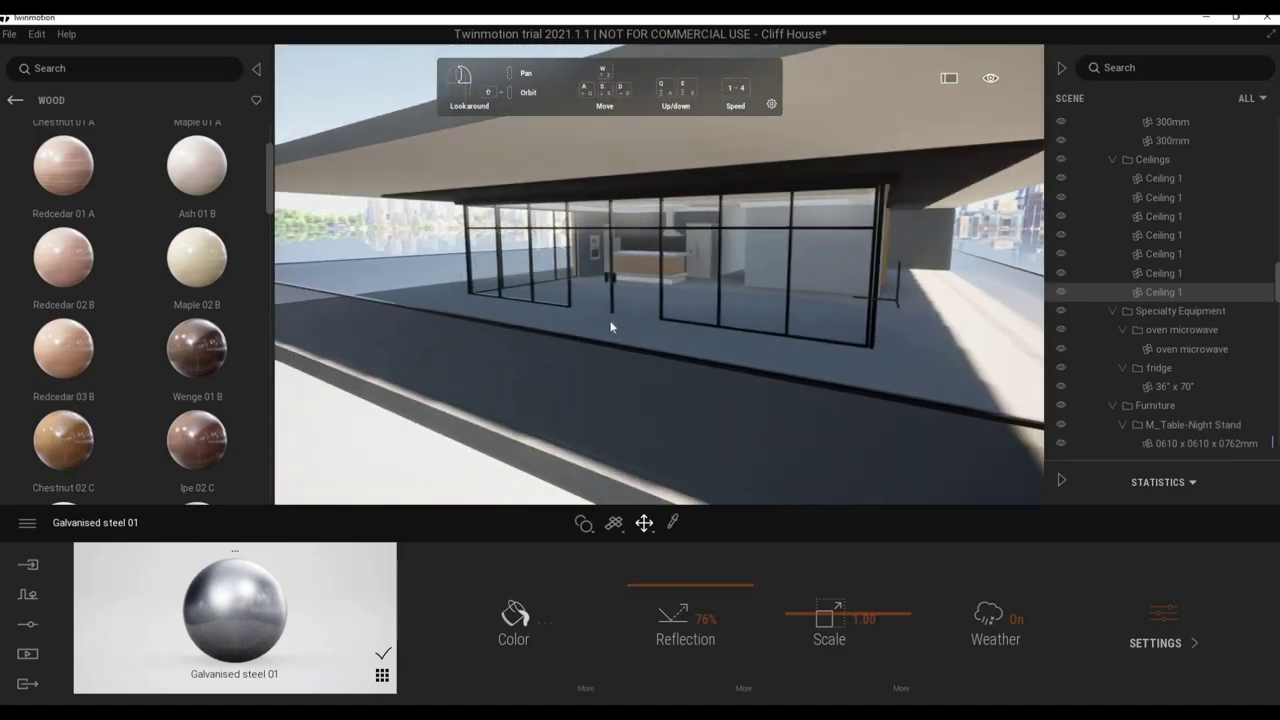
pyautogui.scroll(8, 590, 330)
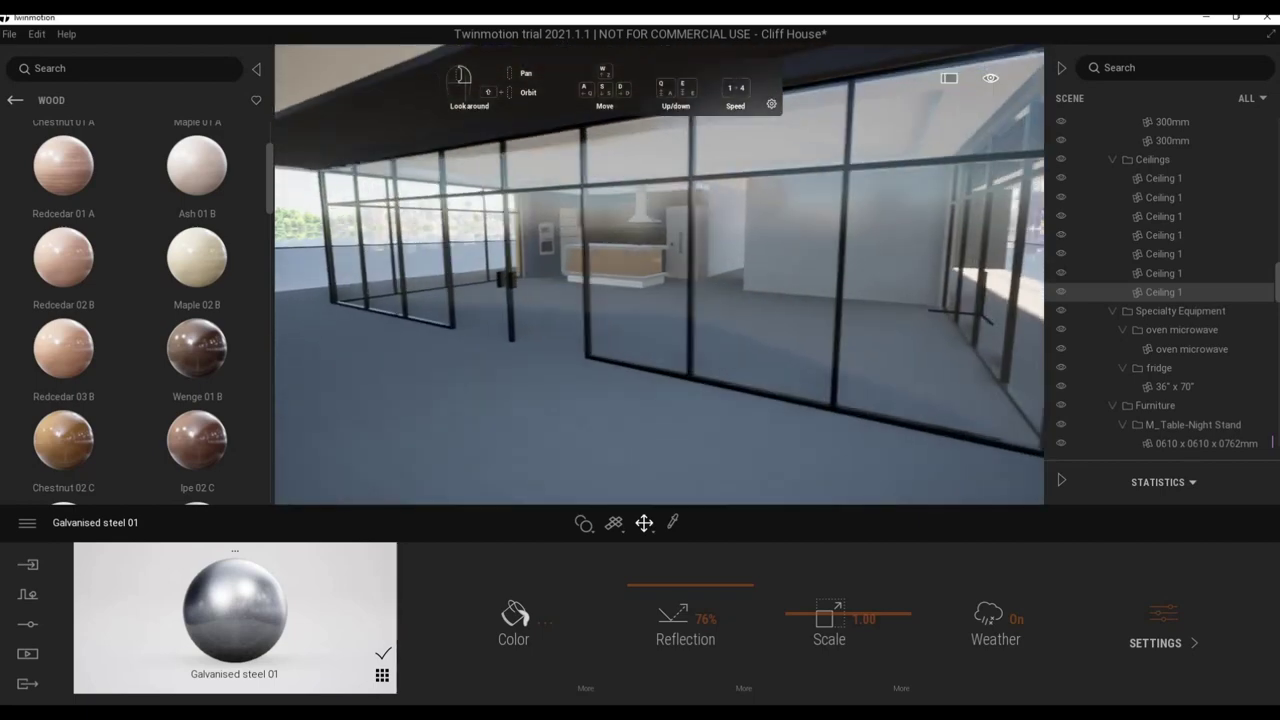
pyautogui.moveTo(668, 343); pyautogui.dragTo(620, 400)
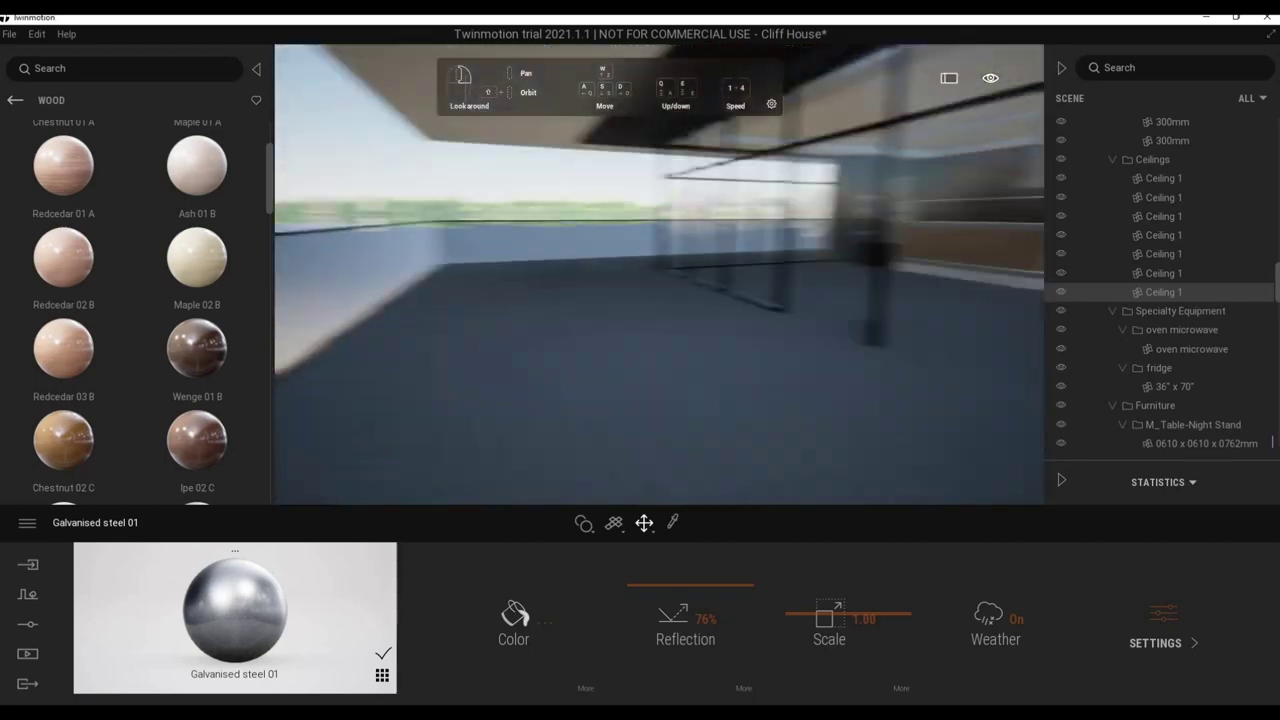
pyautogui.moveTo(660, 340)
pyautogui.mouseDown()
pyautogui.moveTo(700, 334)
pyautogui.moveTo(685, 381)
pyautogui.moveTo(744, 411)
pyautogui.mouseUp()
pyautogui.scroll(-5, 701, 326)
pyautogui.scroll(-5, 675, 402)
pyautogui.scroll(5, 744, 411)
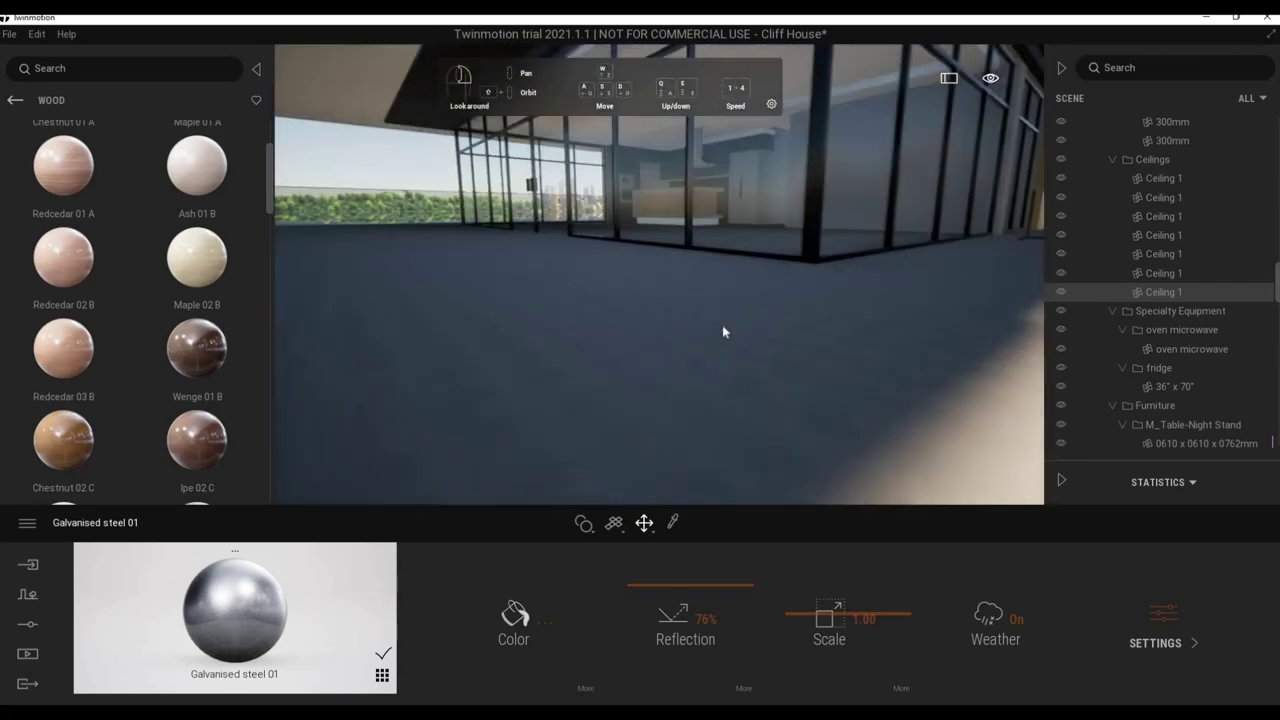
pyautogui.moveTo(722, 325); pyautogui.dragTo(731, 326)
pyautogui.scroll(5, 716, 323)
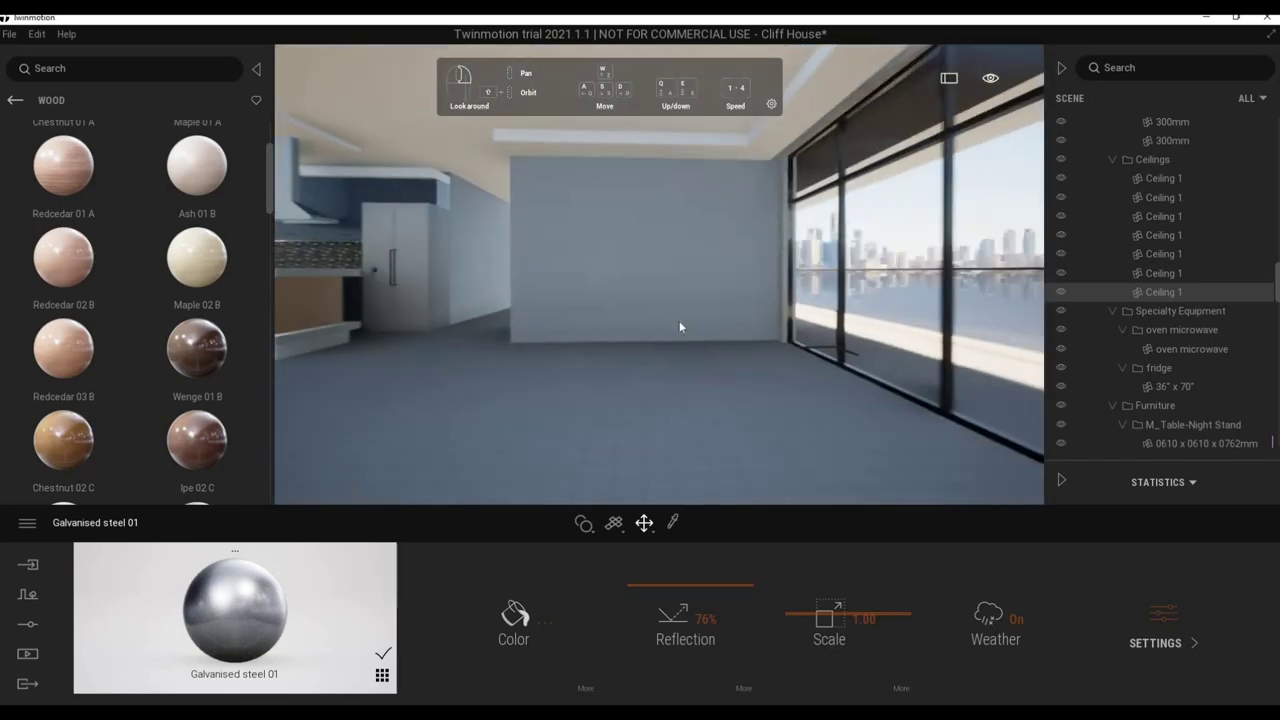
pyautogui.scroll(-5, 675, 318)
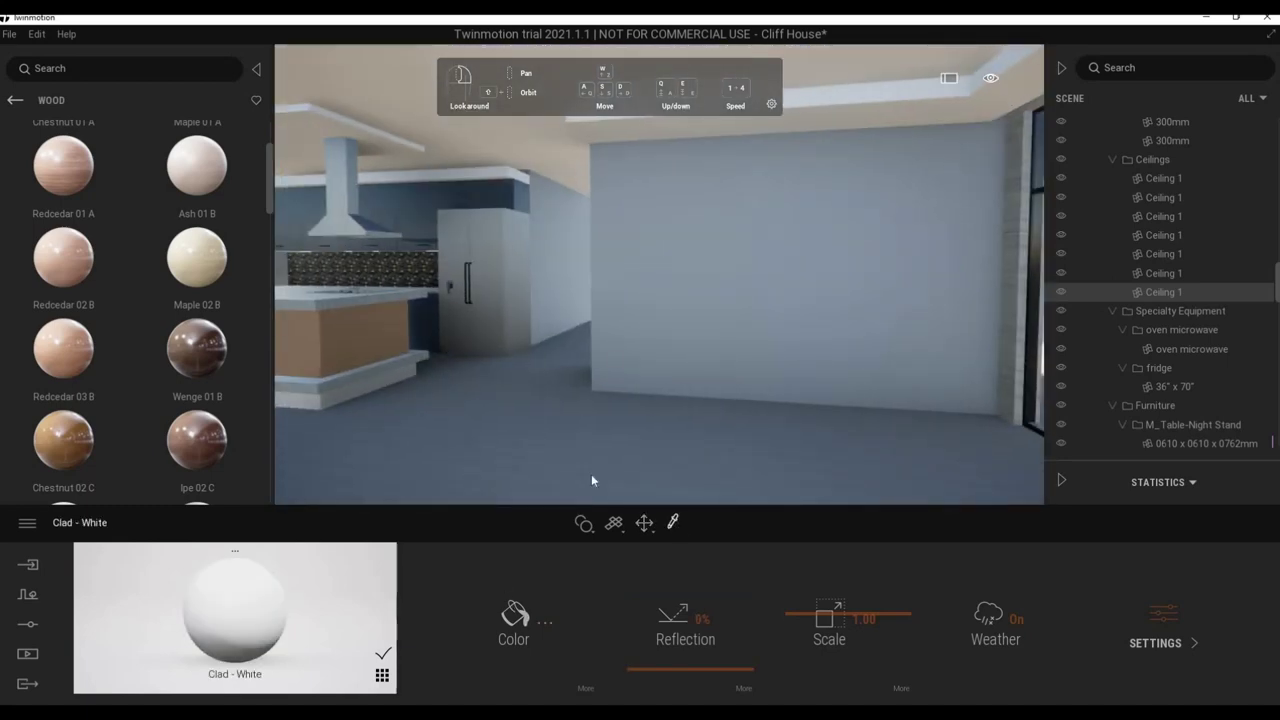
# Keep Clad - White's colour unchanged and move up to the kitchen island facing the fridge.
pyautogui.click(514, 614)
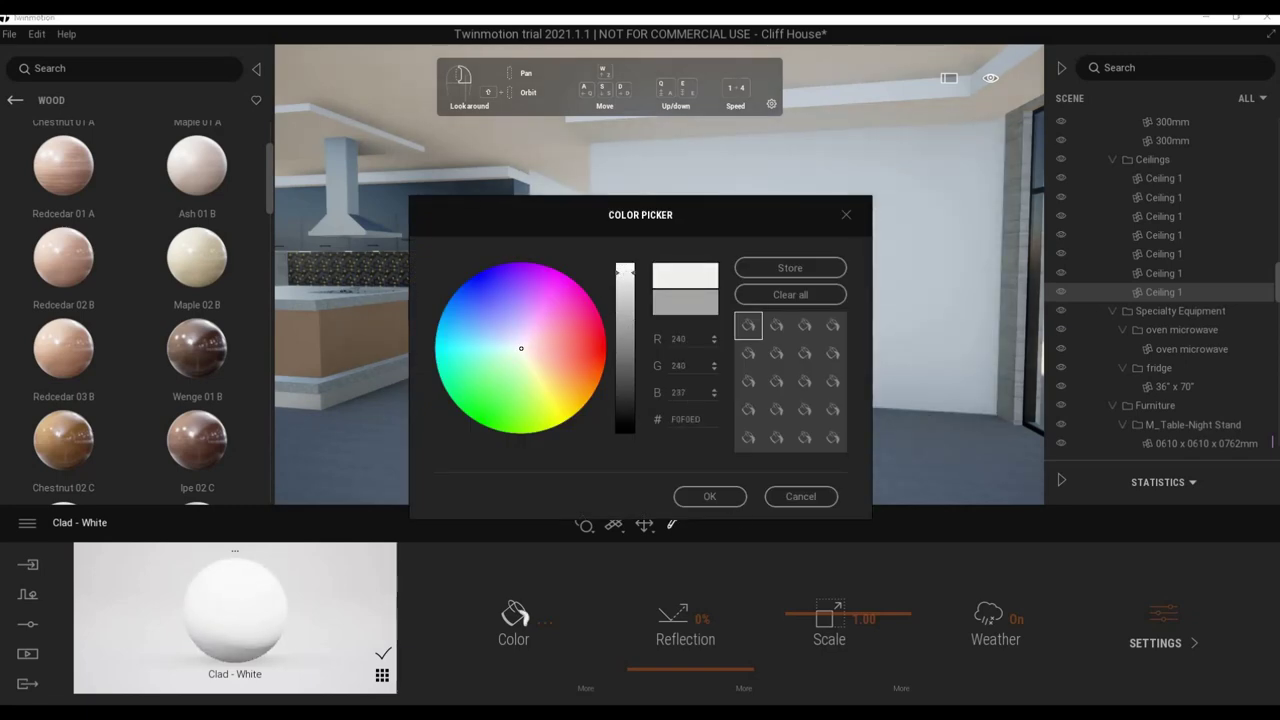
pyautogui.click(709, 496)
pyautogui.press('Left')
pyautogui.press('Left')
pyautogui.press('Left')
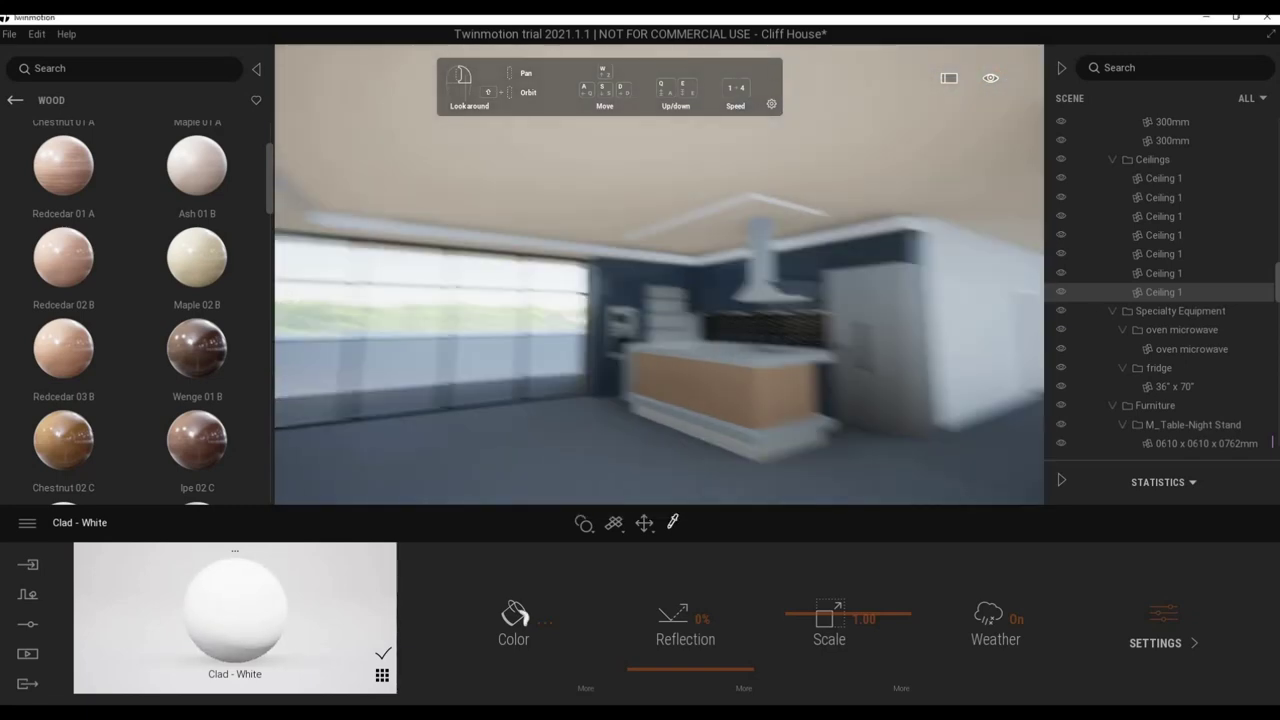
pyautogui.moveTo(662, 436); pyautogui.dragTo(662, 436)
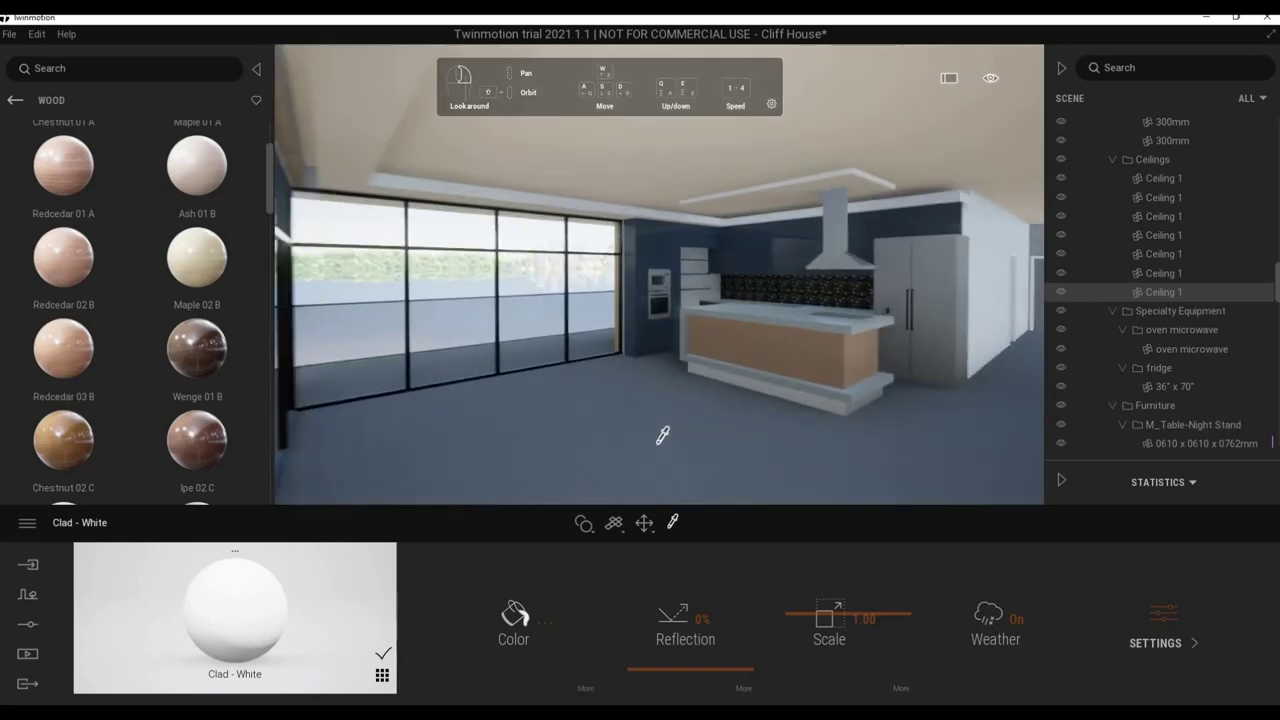
pyautogui.press('Up')
pyautogui.press('Up')
pyautogui.press('Up')
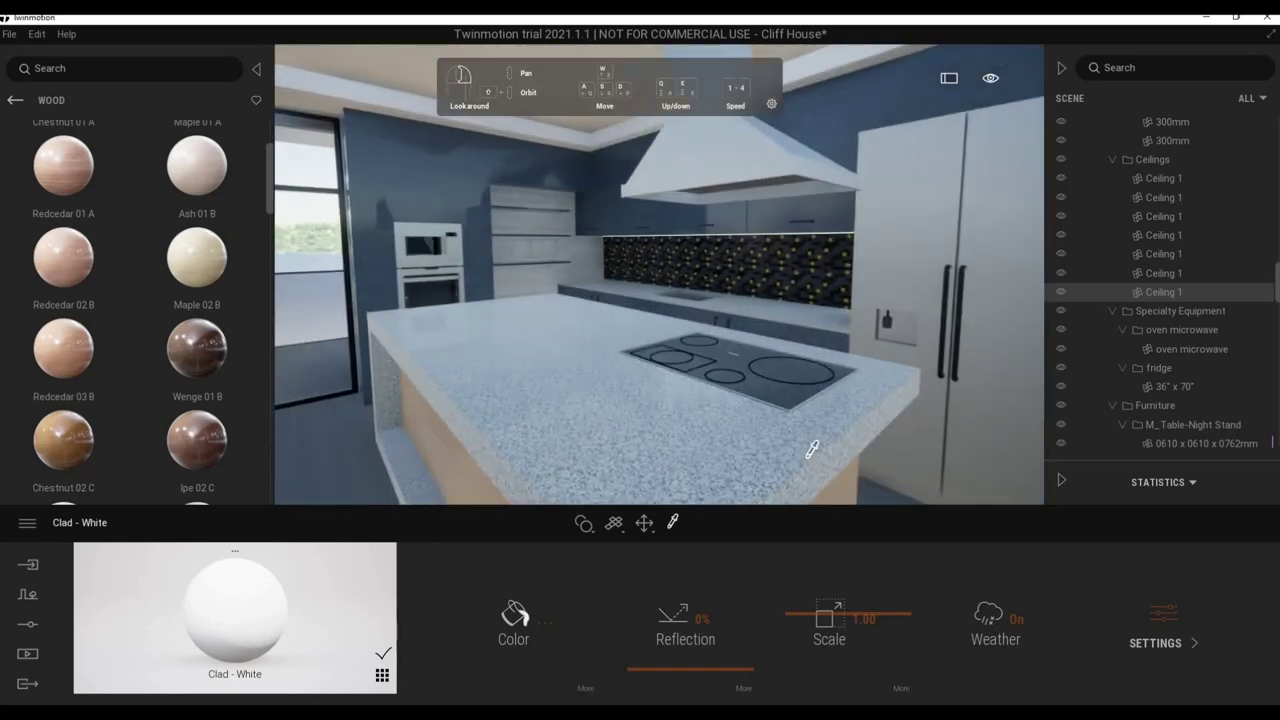
pyautogui.press('Right')
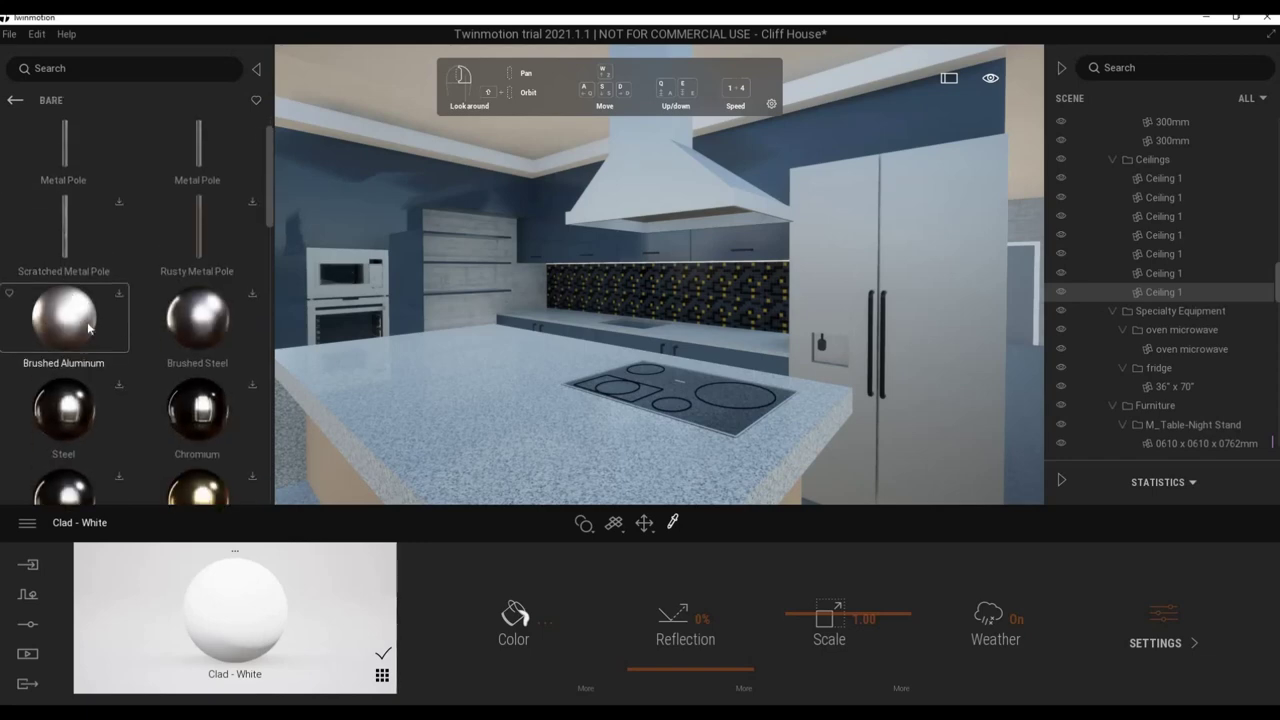
# Browse the Bare metal materials such as Steel, Iron, Copper and Bronze.
pyautogui.scroll(-1, 110, 406)
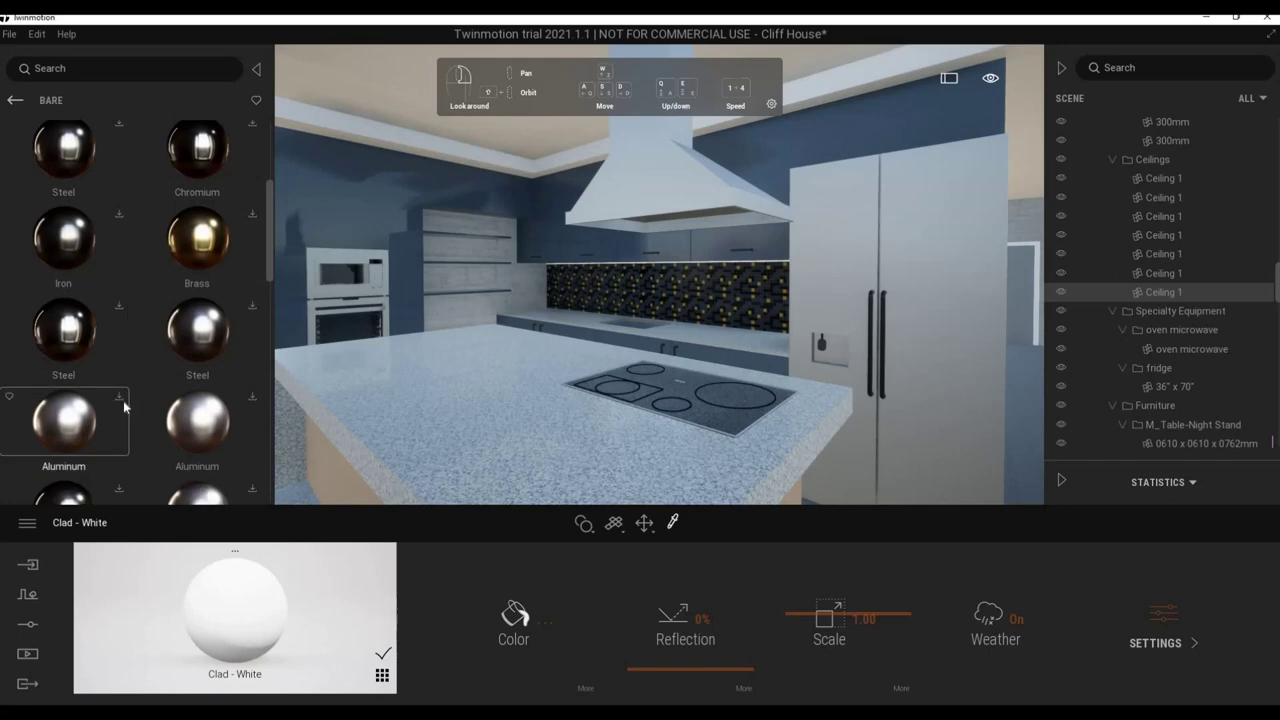
pyautogui.scroll(-1, 115, 406)
pyautogui.scroll(-1, 120, 406)
pyautogui.scroll(-1, 125, 406)
pyautogui.scroll(-1, 125, 406)
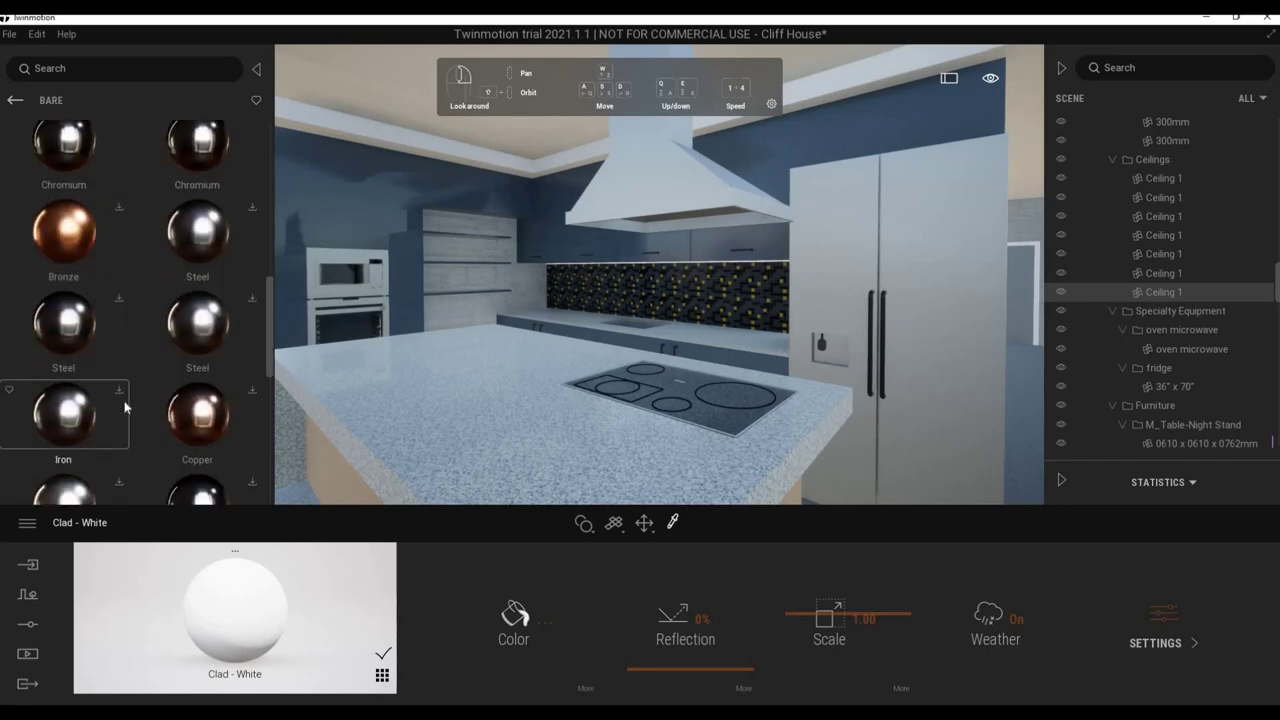
pyautogui.scroll(-1, 125, 406)
pyautogui.scroll(-1, 125, 406)
pyautogui.scroll(-1, 125, 406)
pyautogui.scroll(-2, 125, 406)
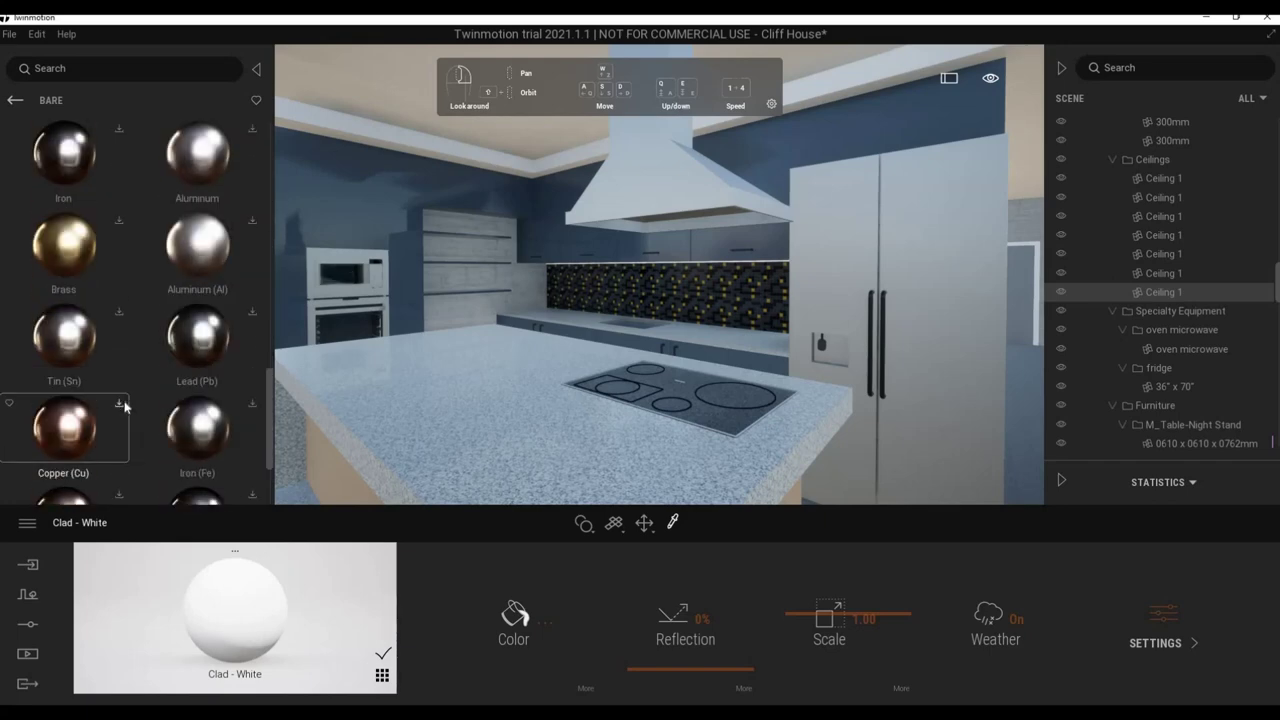
pyautogui.scroll(-1, 125, 406)
pyautogui.scroll(1, 125, 406)
pyautogui.scroll(1, 125, 406)
pyautogui.scroll(2, 125, 406)
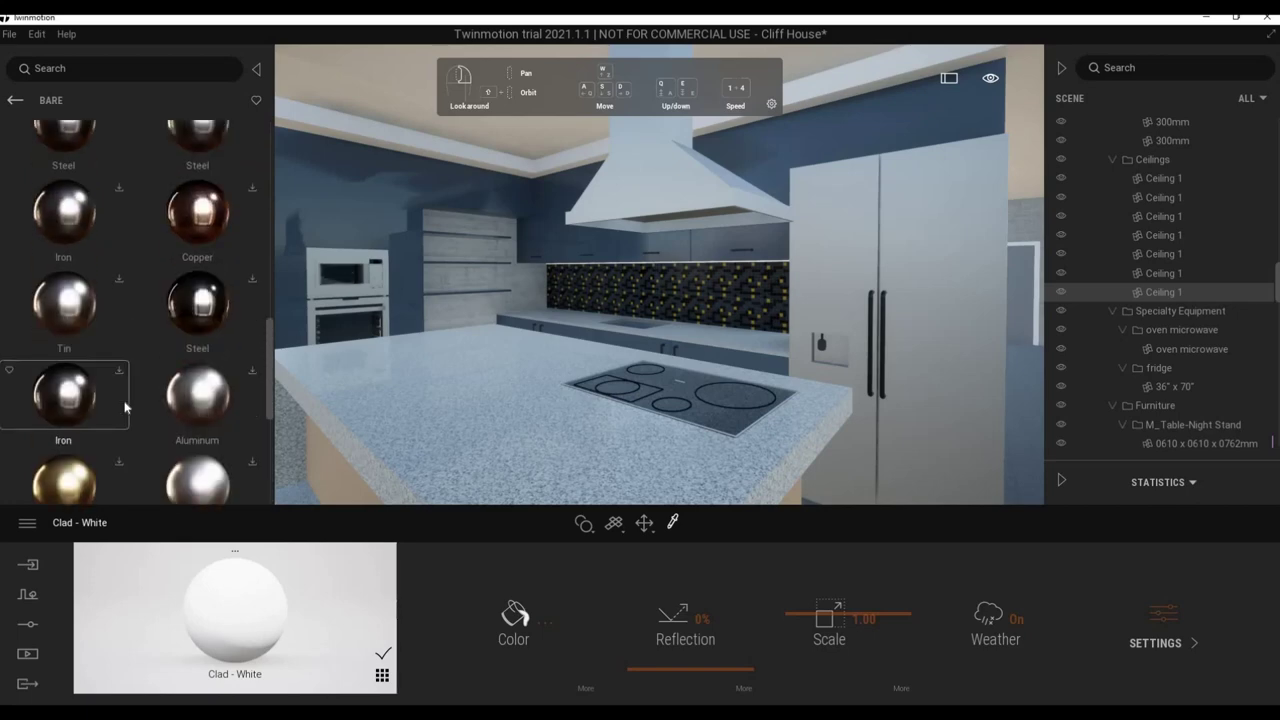
pyautogui.scroll(1, 180, 370)
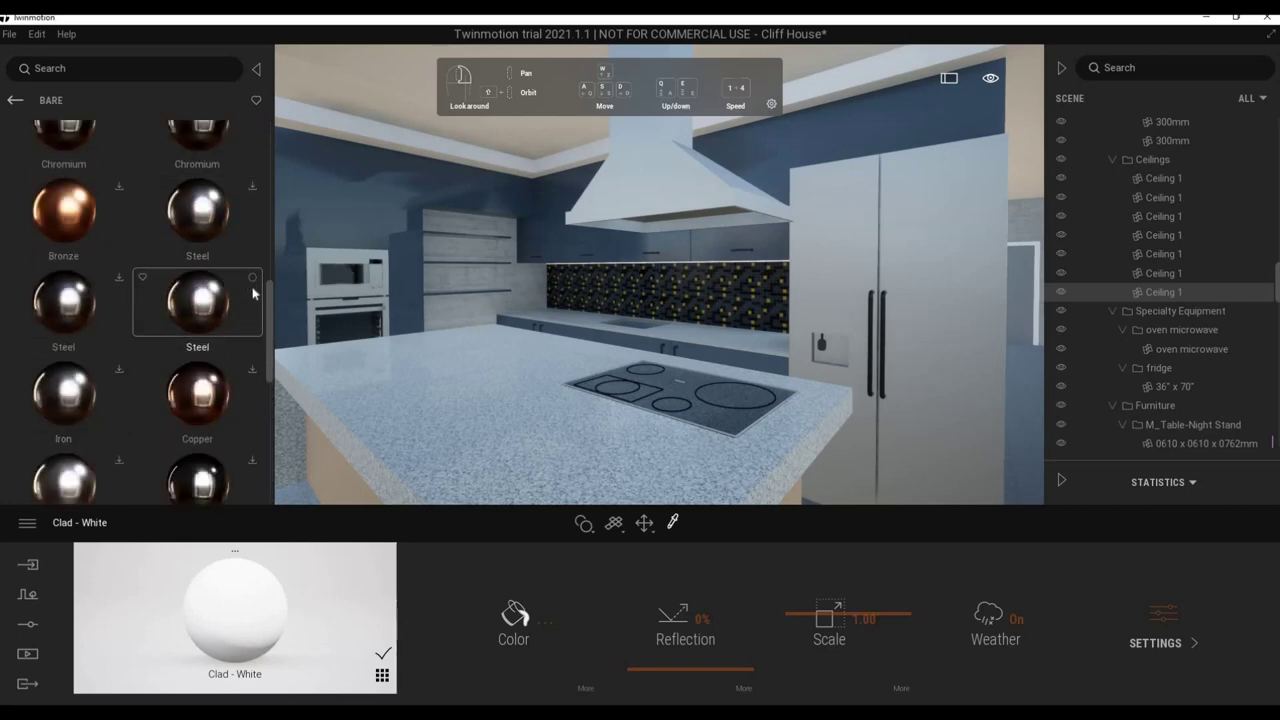
# Apply Steel to the fridge at 38% reflection and review the kitchen from around the island.
pyautogui.moveTo(557, 259); pyautogui.dragTo(584, 242)
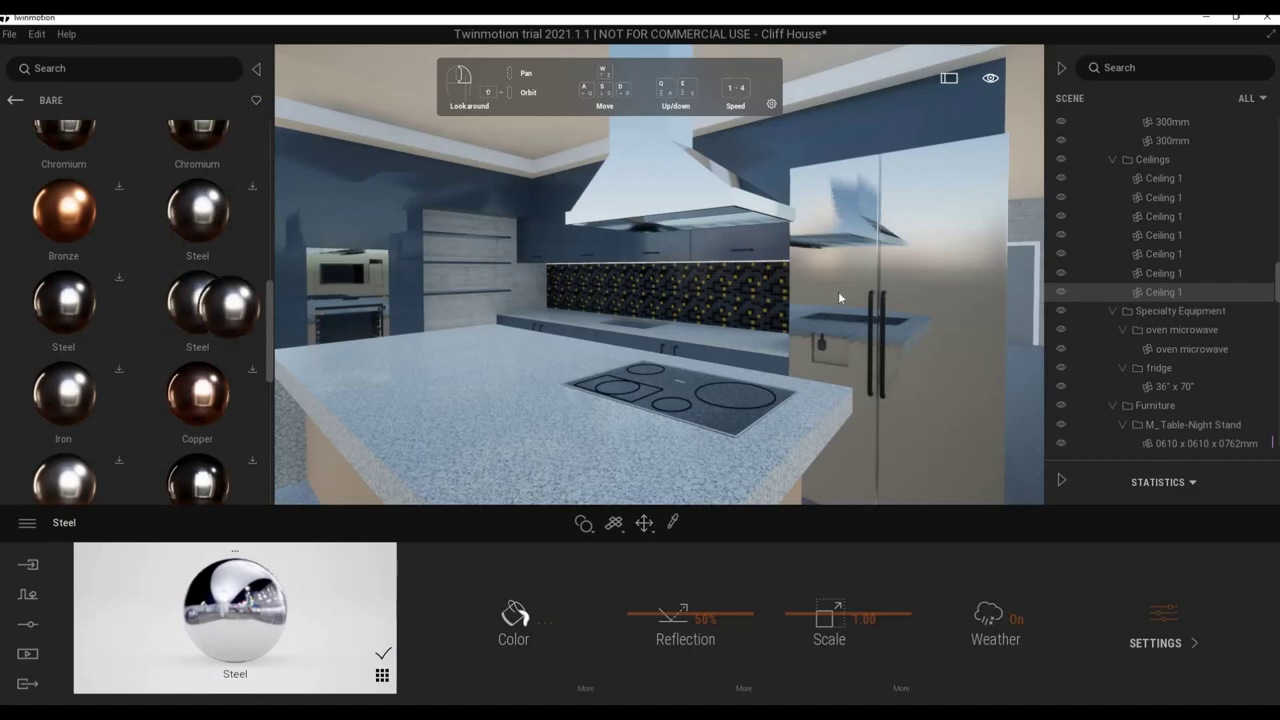
pyautogui.moveTo(819, 382); pyautogui.dragTo(542, 456, button='right')
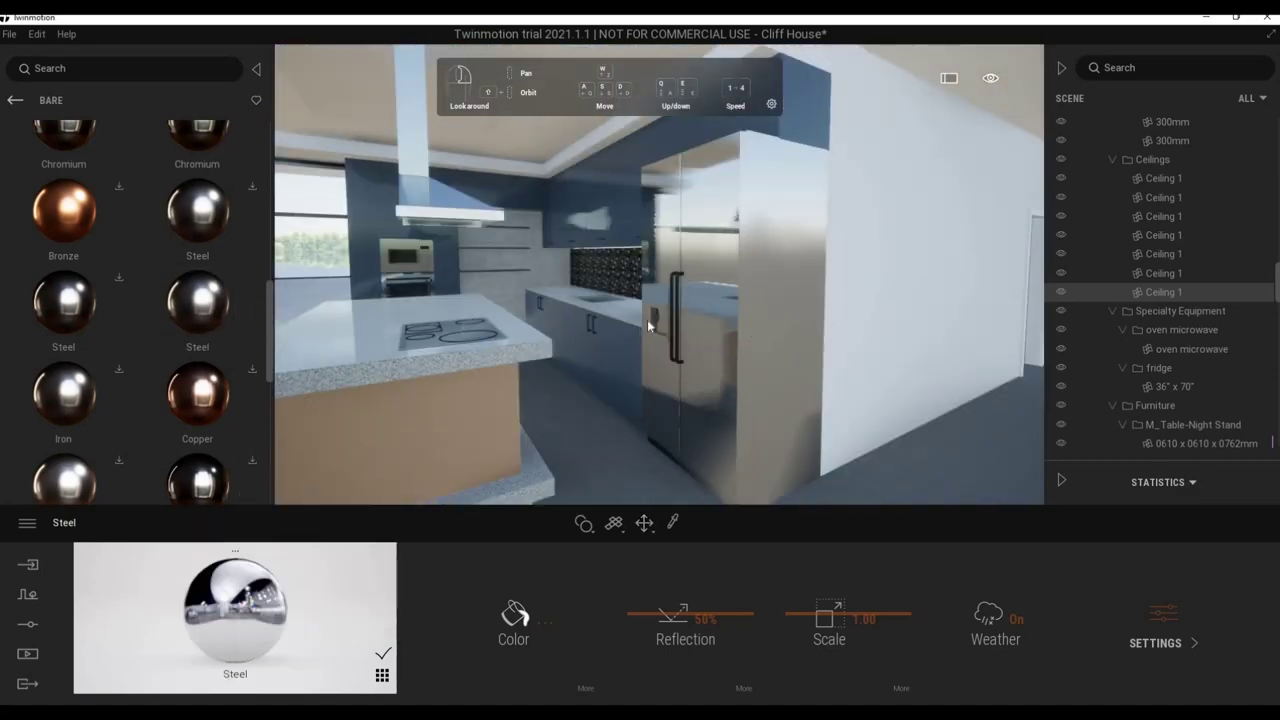
pyautogui.moveTo(647, 319); pyautogui.dragTo(484, 405, button='right')
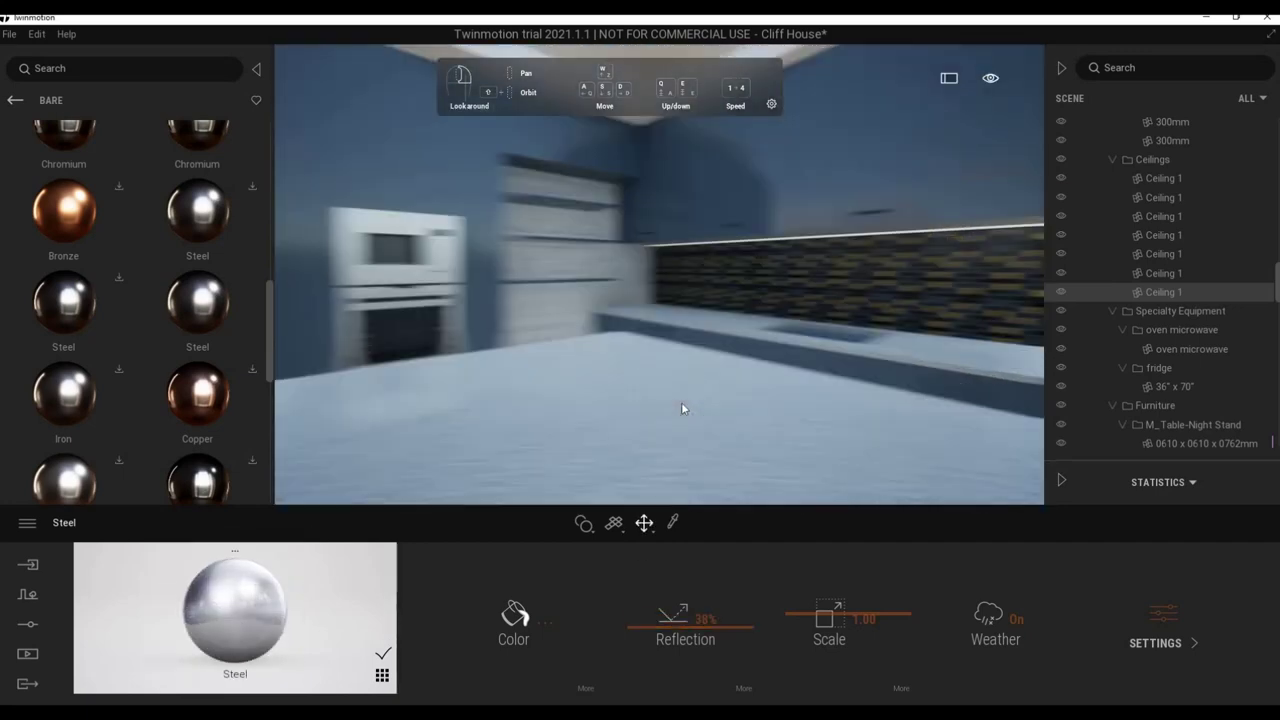
pyautogui.moveTo(675, 408); pyautogui.dragTo(707, 483, button='right')
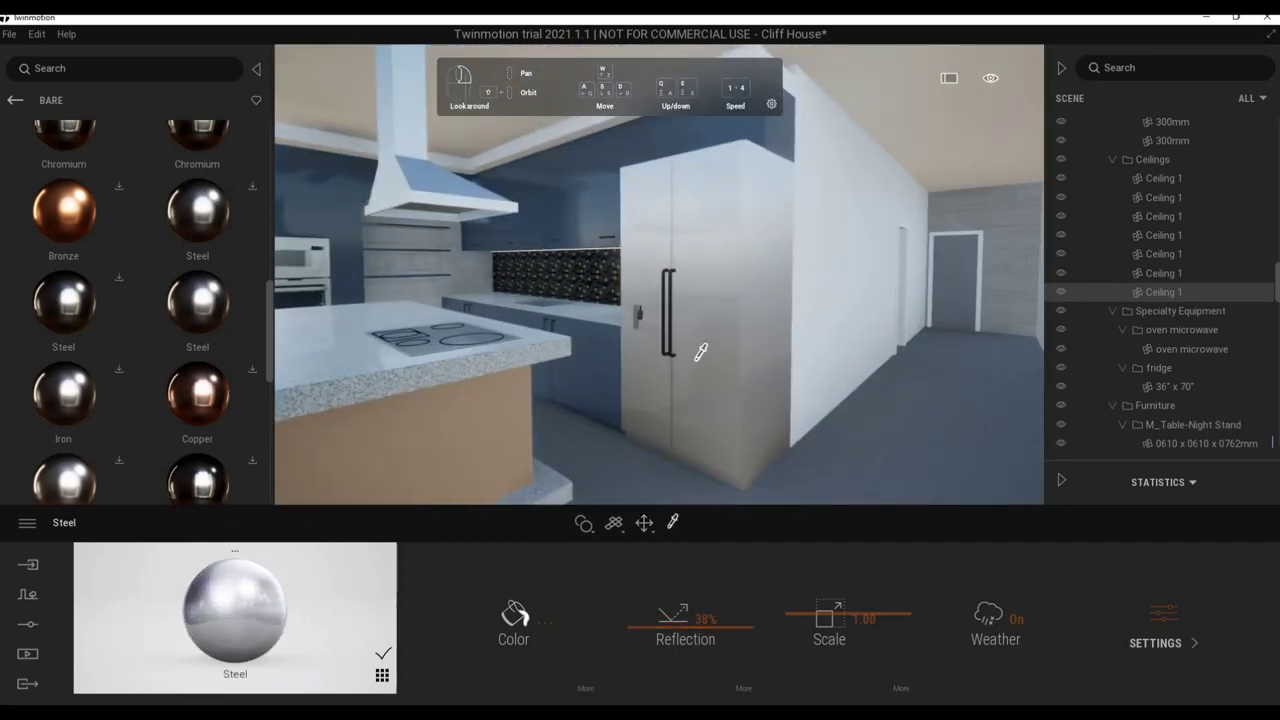
pyautogui.moveTo(433, 300)
pyautogui.mouseDown(button='right')
pyautogui.moveTo(520, 300)
pyautogui.moveTo(521, 218)
pyautogui.moveTo(600, 260)
pyautogui.moveTo(566, 139)
pyautogui.moveTo(855, 155)
pyautogui.moveTo(820, 170)
pyautogui.mouseUp(button='right')
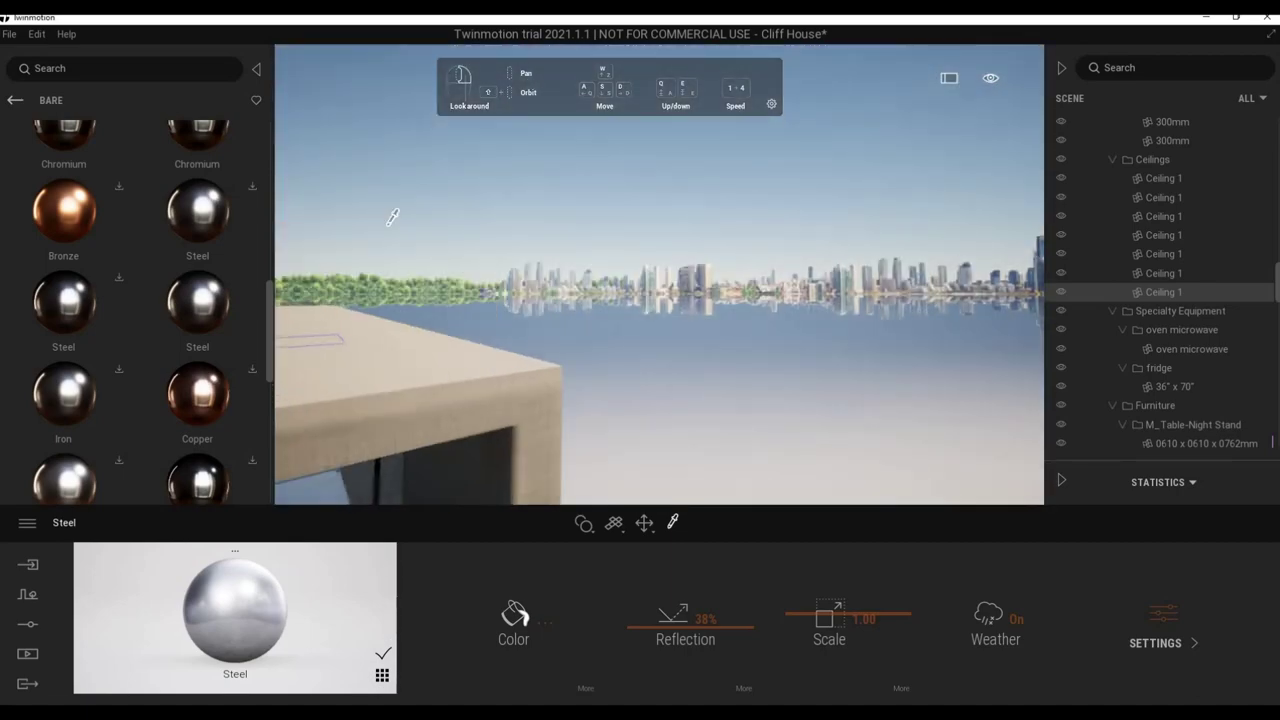
# Walk from the overhang through the bedroom and hallway to the kitchen, then save the project.
pyautogui.moveTo(545, 215); pyautogui.dragTo(600, 220, button='right')
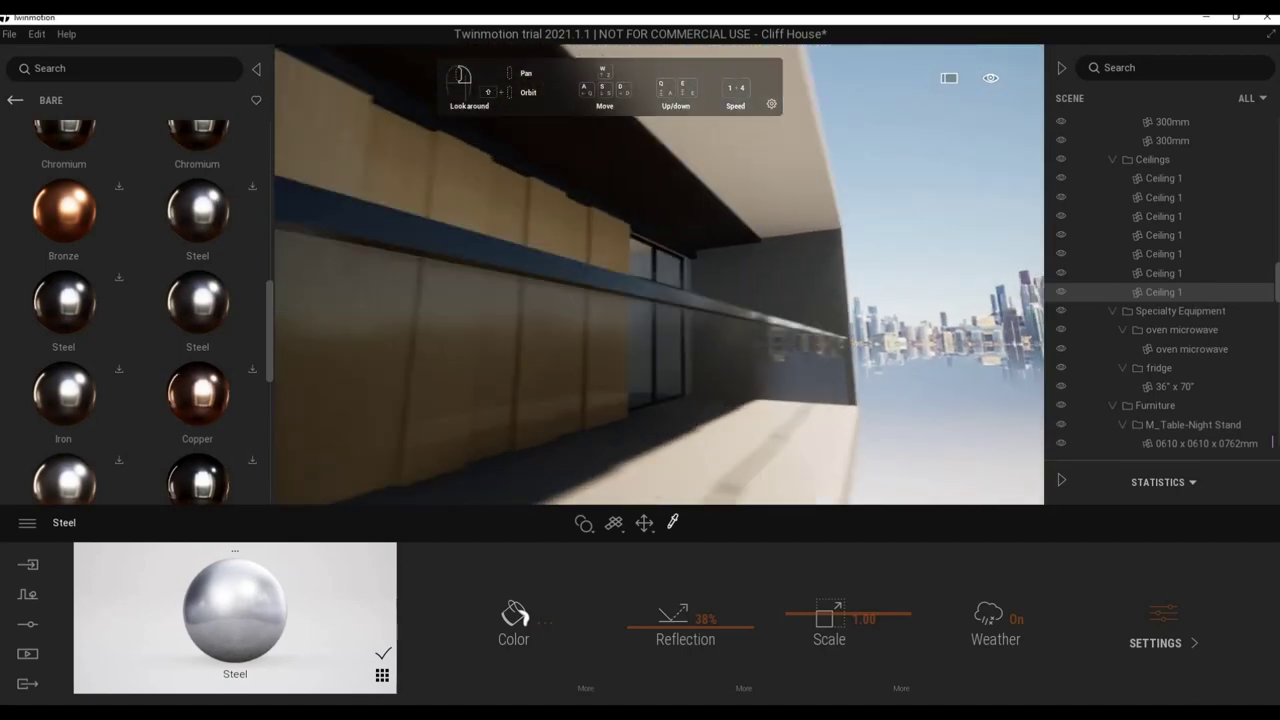
pyautogui.press('w')
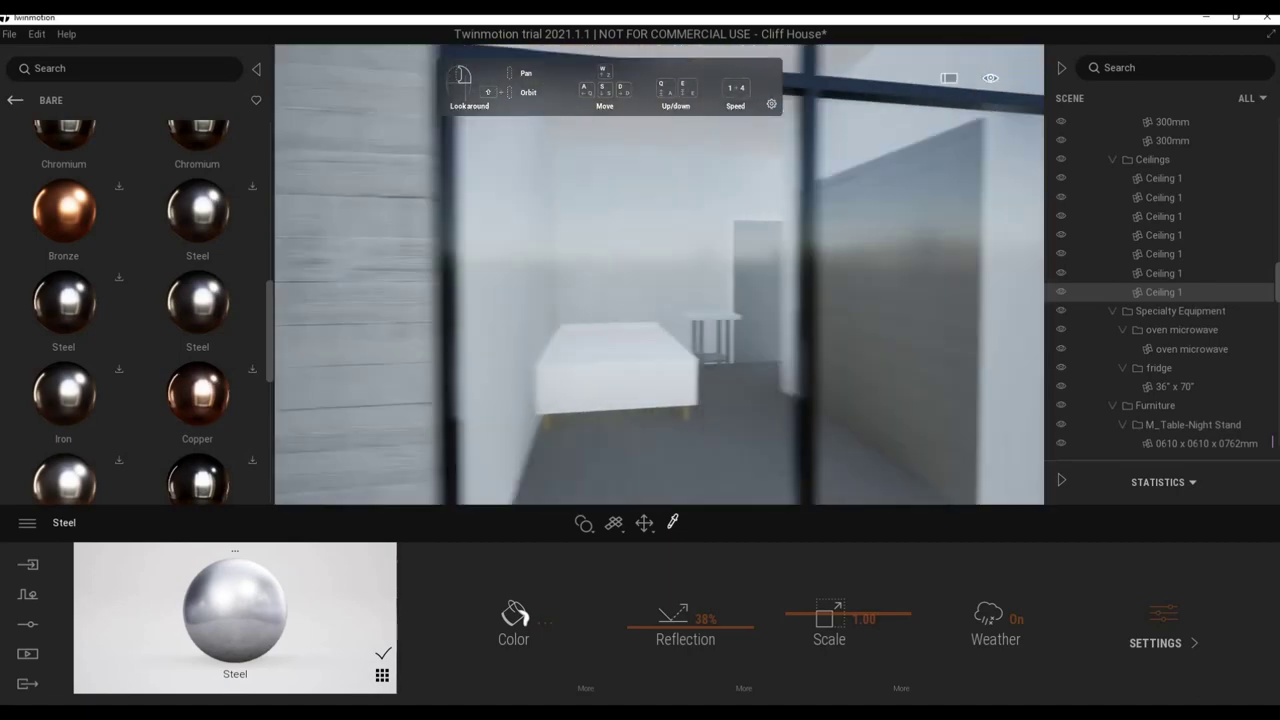
pyautogui.moveTo(529, 212); pyautogui.dragTo(529, 212, button='right')
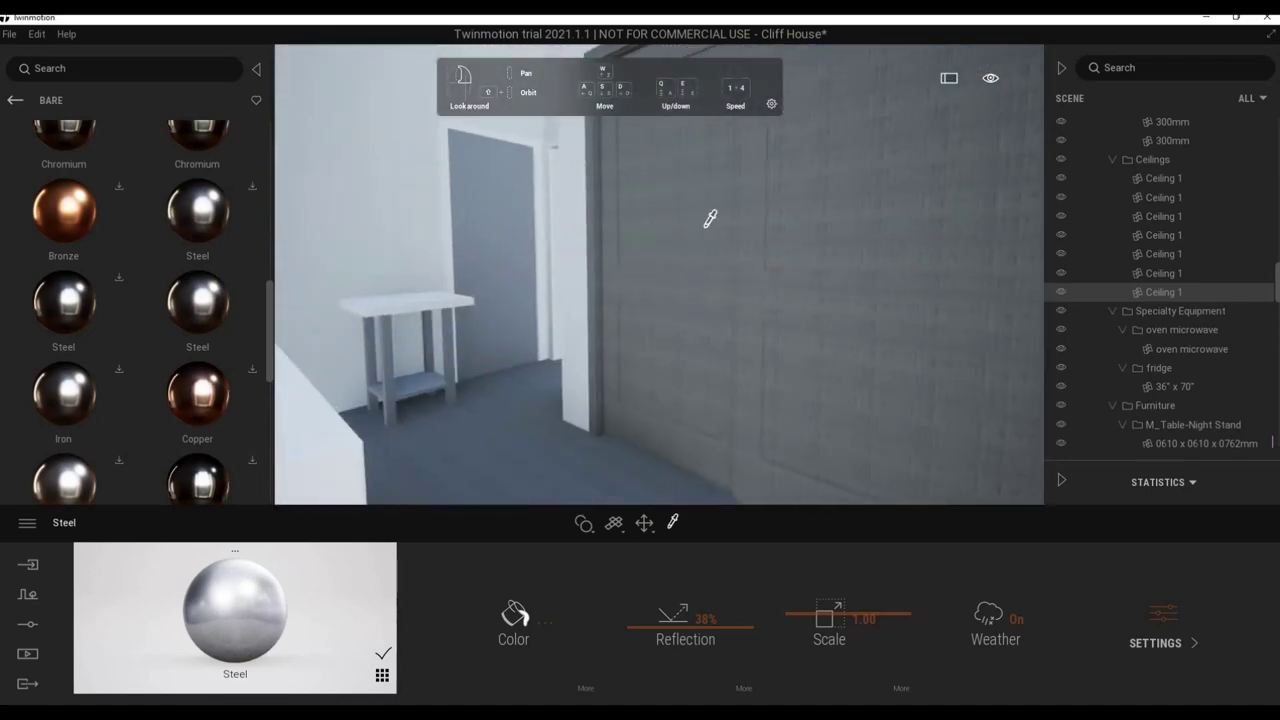
pyautogui.press('w')
pyautogui.moveTo(710, 218); pyautogui.dragTo(722, 222, button='right')
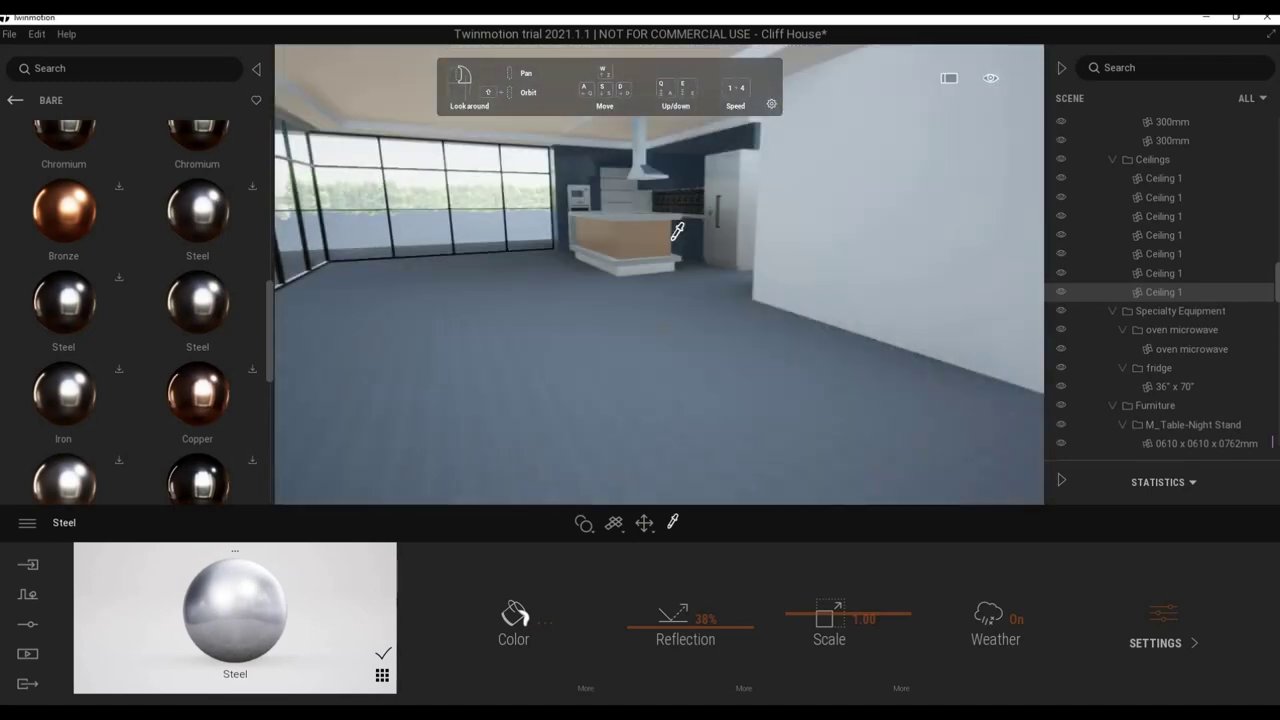
pyautogui.press('s')
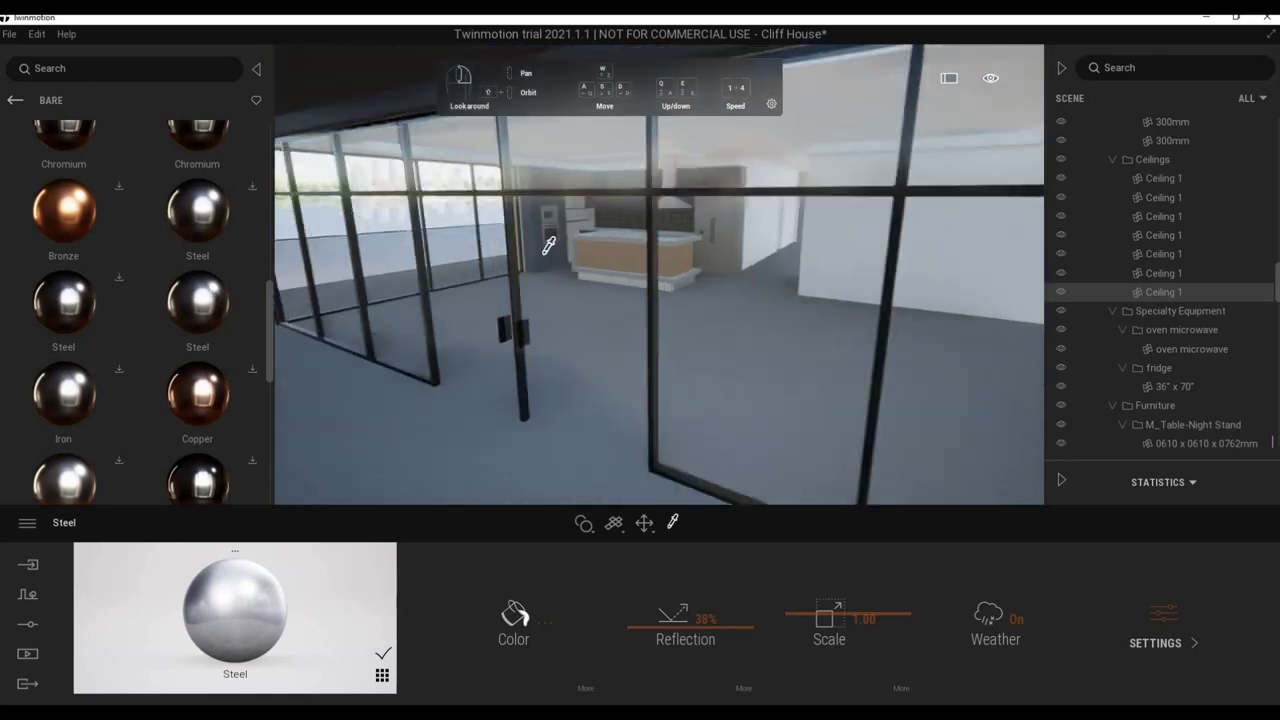
pyautogui.hotkey('ctrl', 's')
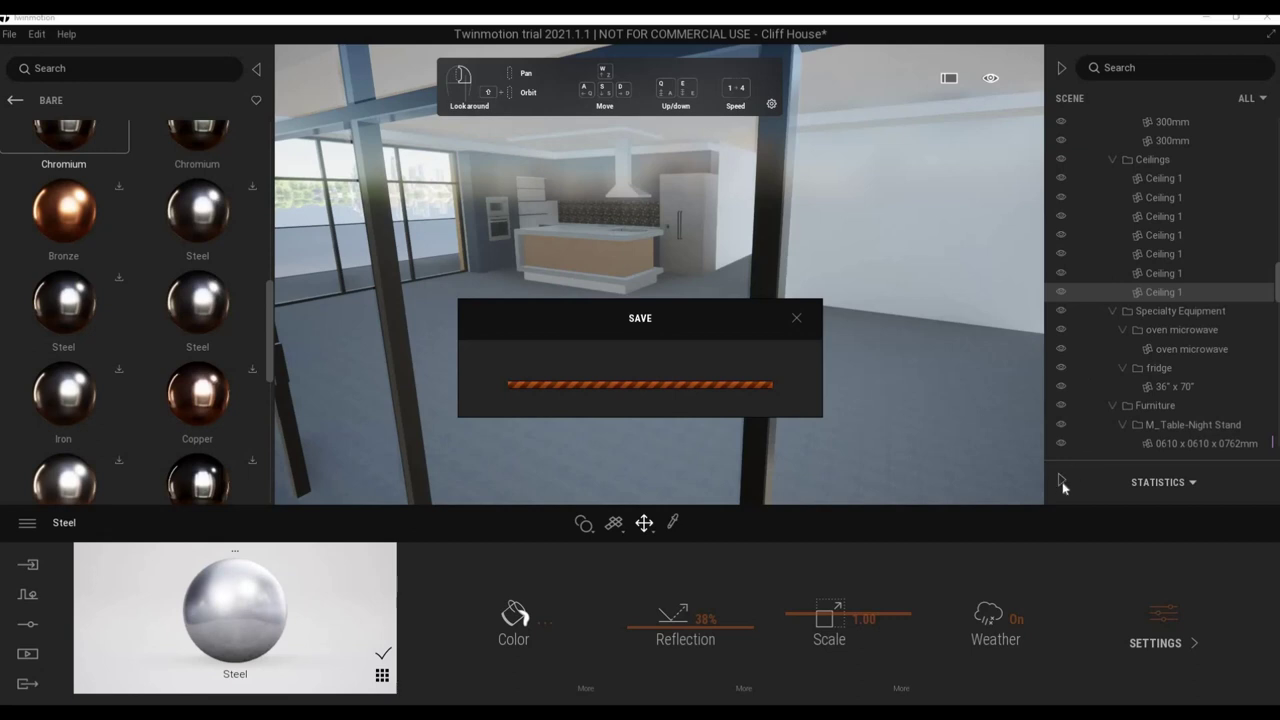
# Switch to Revit, dismiss the save reminder and orbit to the glazed corner doors.
pyautogui.click(119, 682)
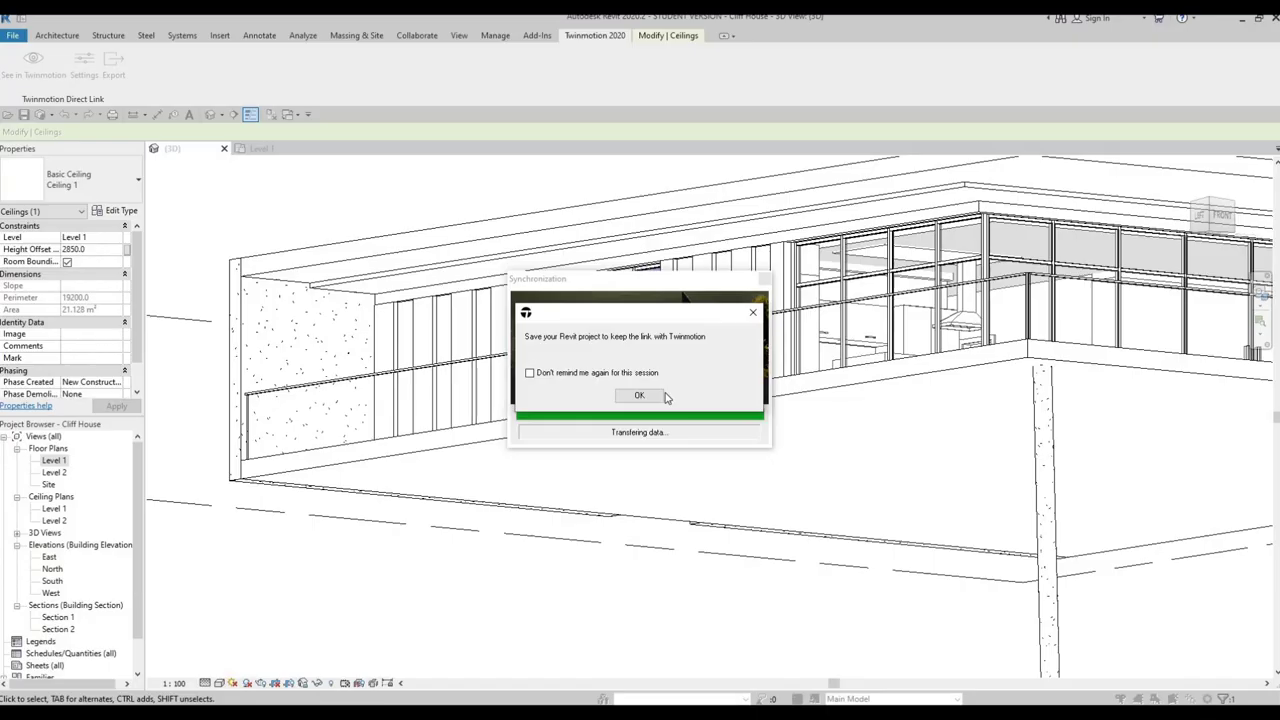
pyautogui.click(640, 395)
pyautogui.moveTo(566, 543)
pyautogui.keyDown('shift'); pyautogui.mouseDown(button='middle')
pyautogui.moveTo(534, 490)
pyautogui.moveTo(500, 509)
pyautogui.mouseUp(button='middle'); pyautogui.keyUp('shift')
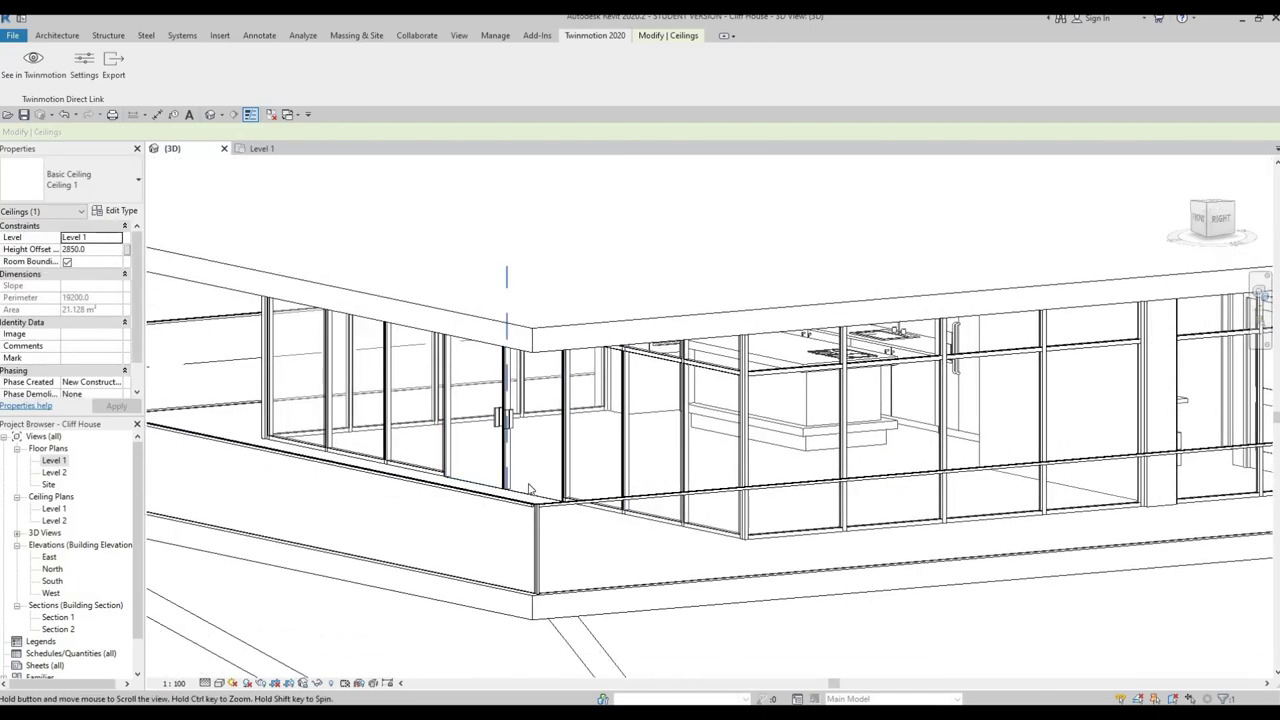
pyautogui.scroll(3, 541, 505)
pyautogui.scroll(3, 541, 505)
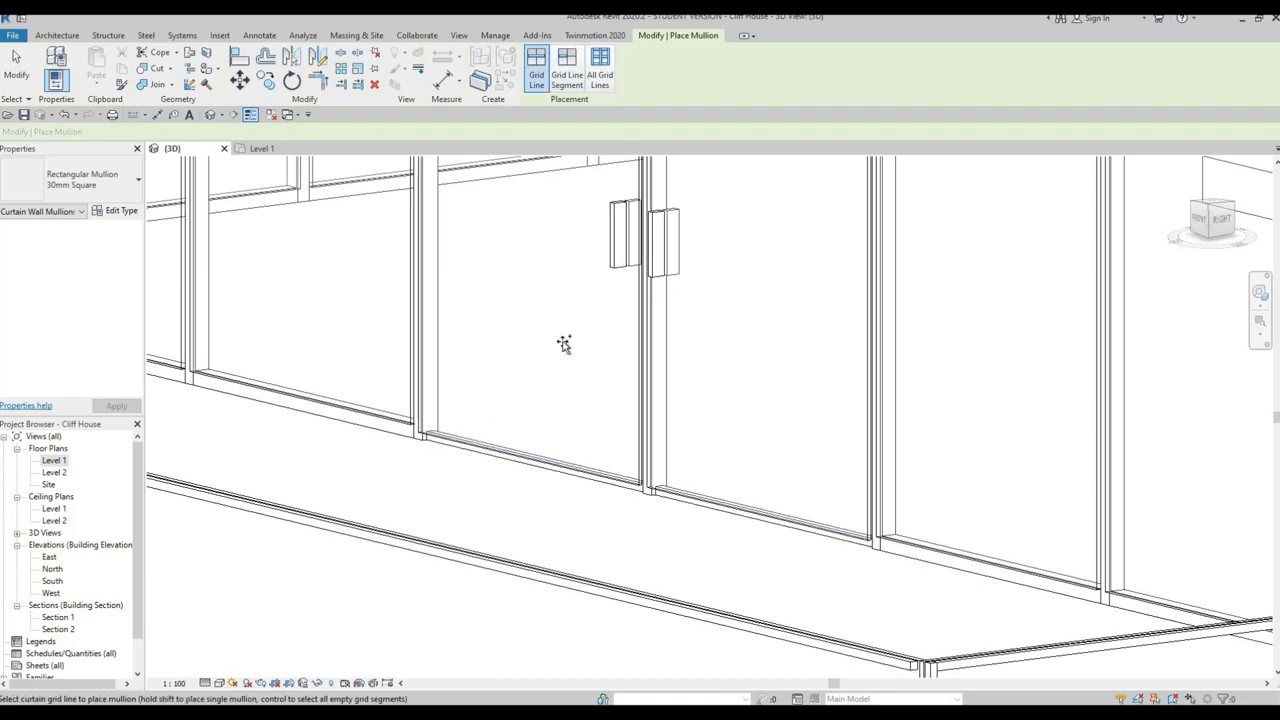
pyautogui.click(85, 374)
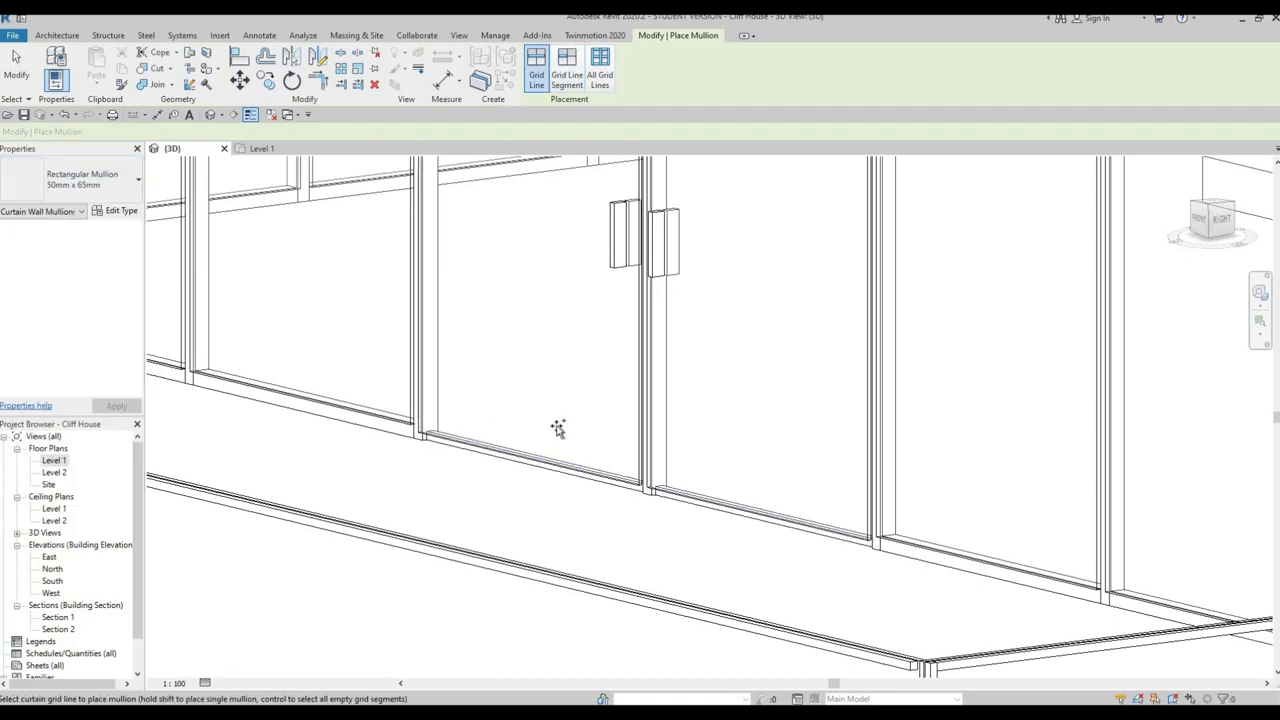
pyautogui.press('Escape')
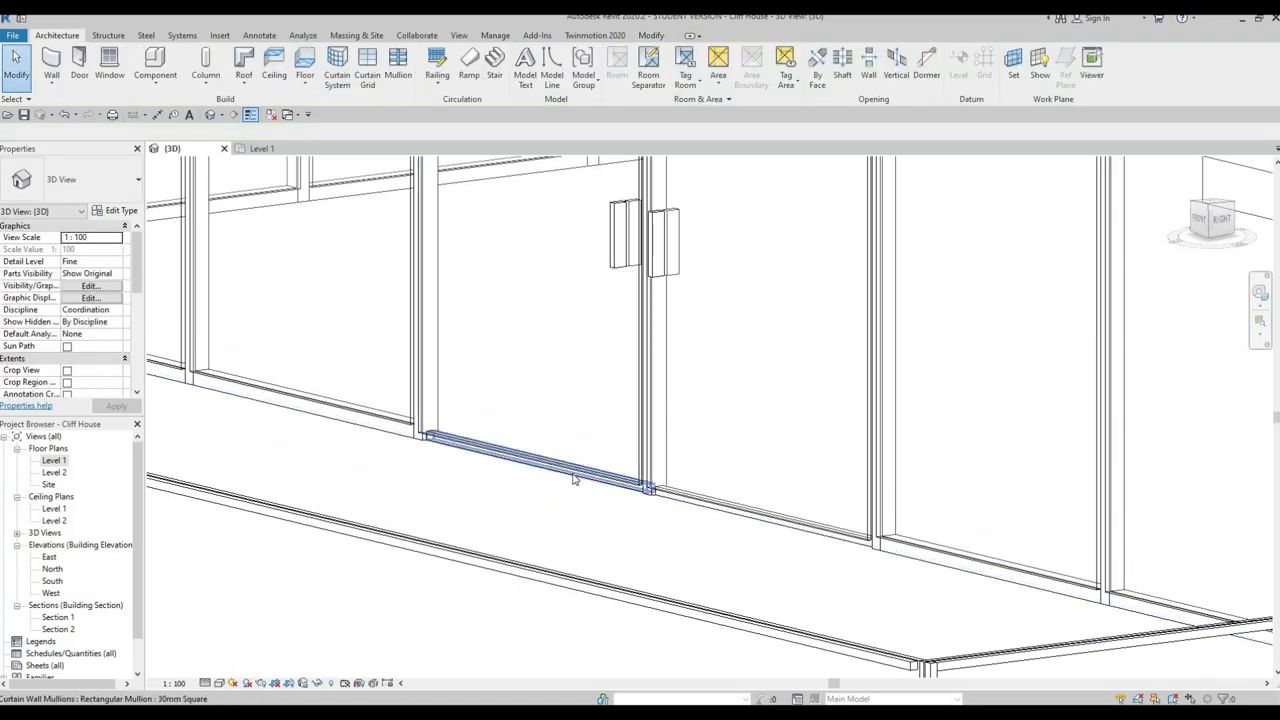
# Delete the bottom mullions under the left and right glass doors, then face the glass wall.
pyautogui.click(575, 480)
pyautogui.press('Delete')
pyautogui.click(680, 502)
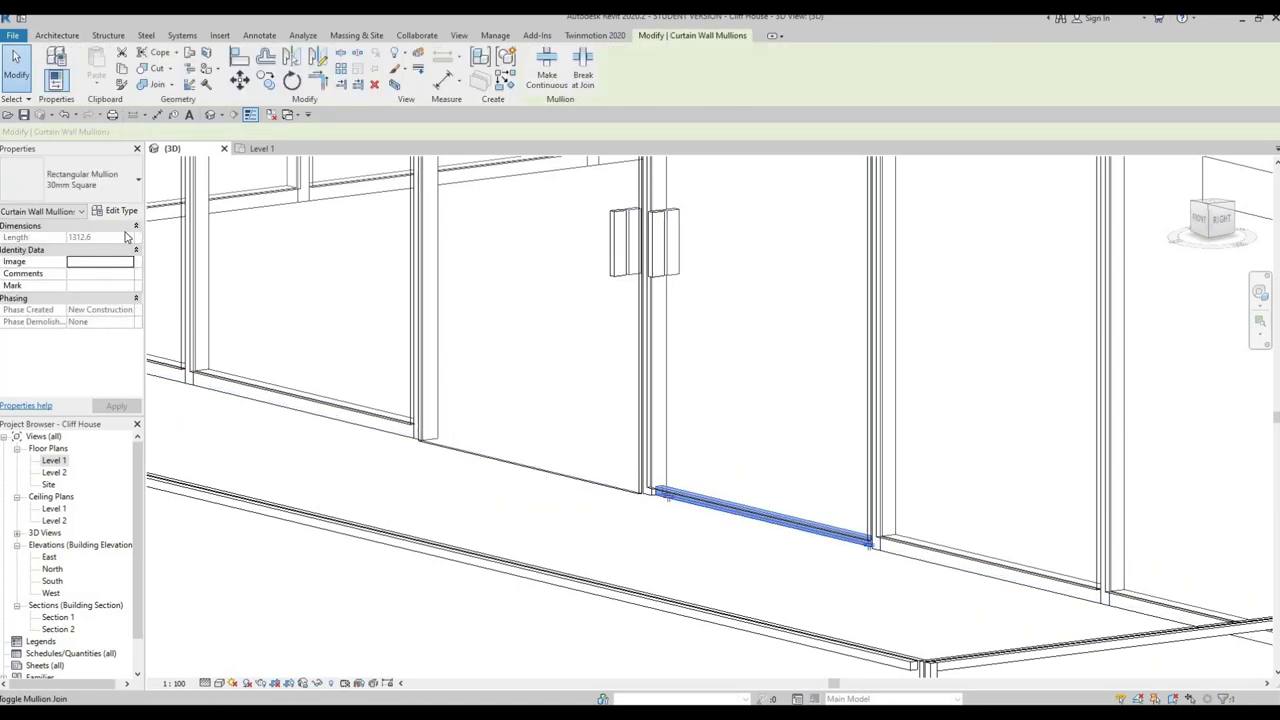
pyautogui.press('Delete')
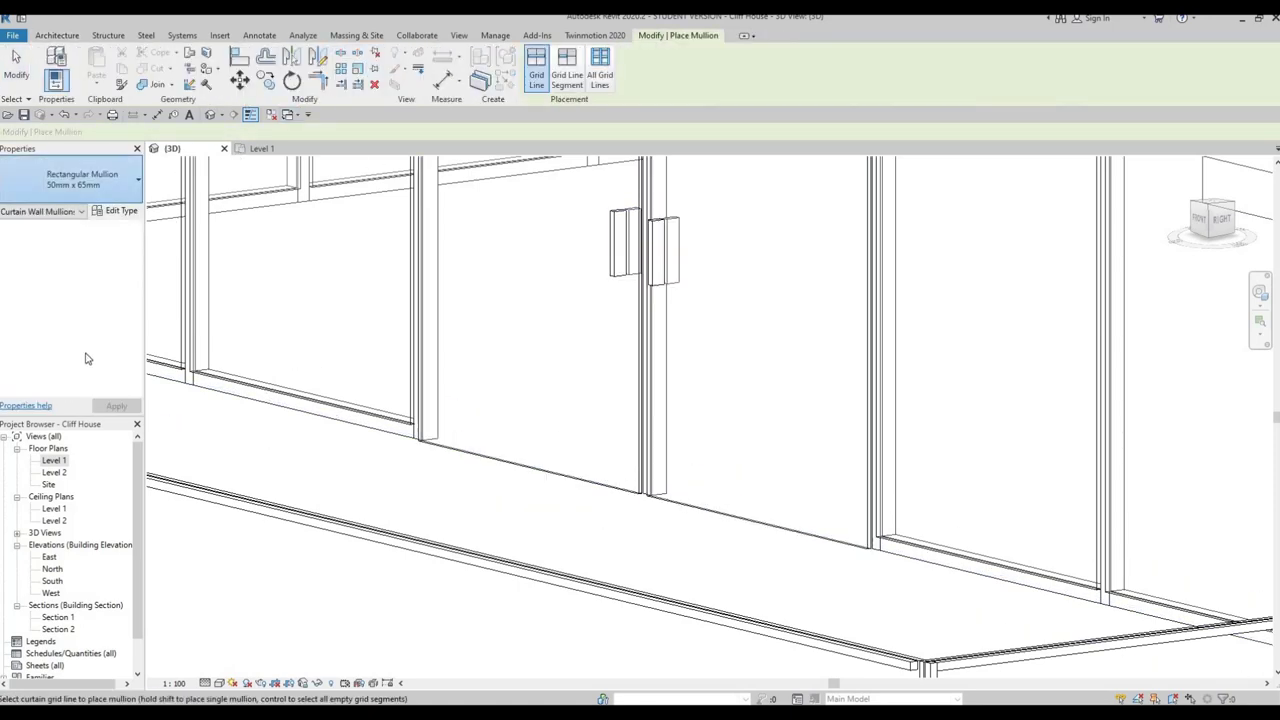
pyautogui.scroll(-3, 500, 497)
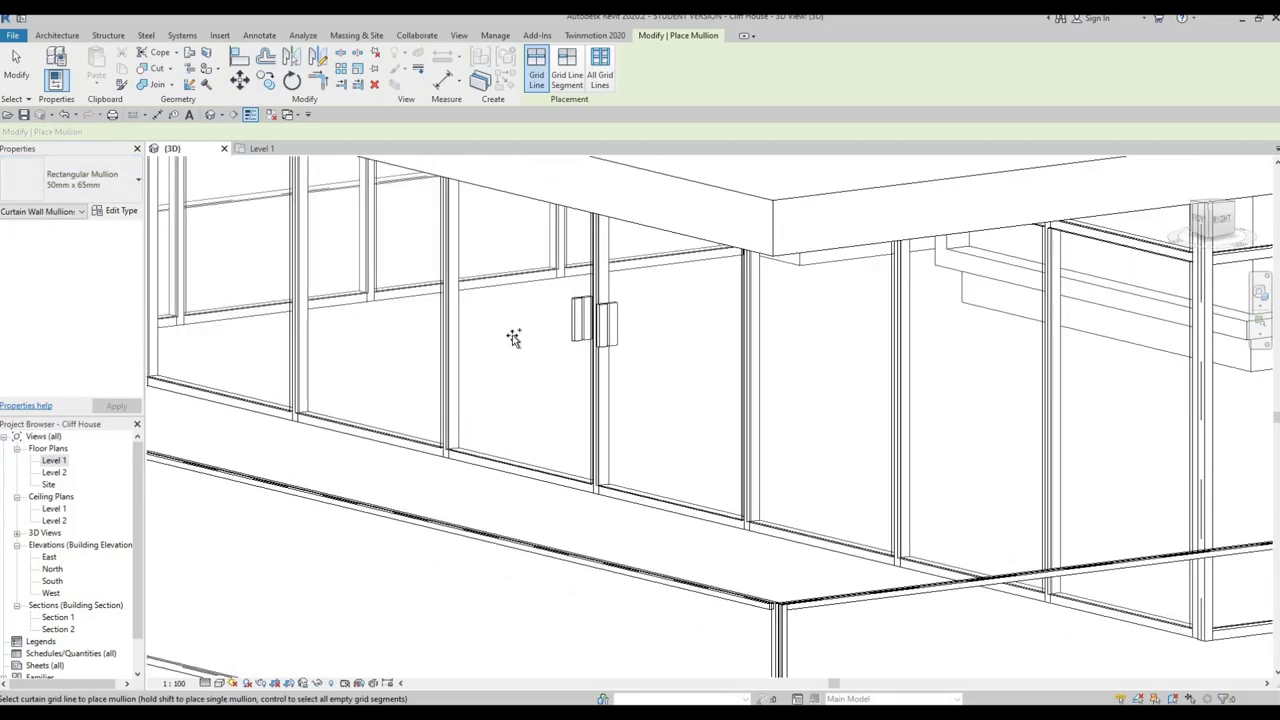
pyautogui.scroll(1, 509, 337)
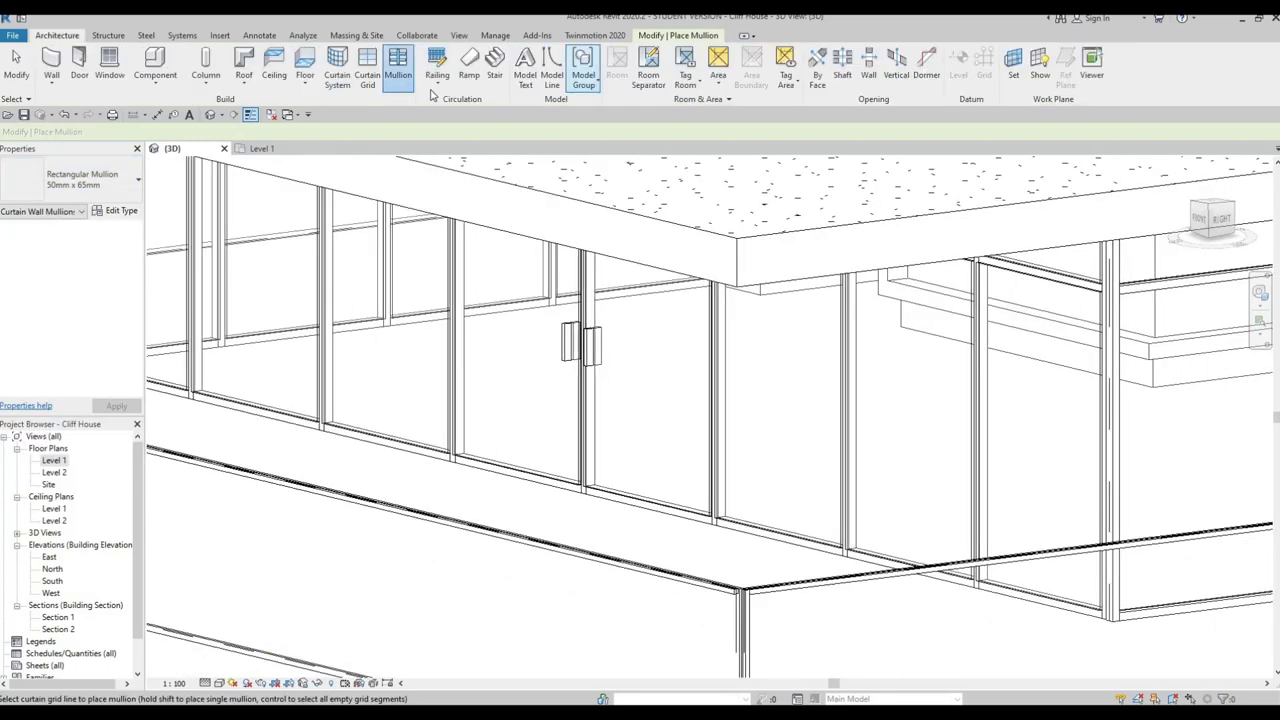
pyautogui.press('Escape')
pyautogui.keyDown('shift'); pyautogui.moveTo(543, 376); pyautogui.dragTo(508, 417, button='middle'); pyautogui.keyUp('shift')
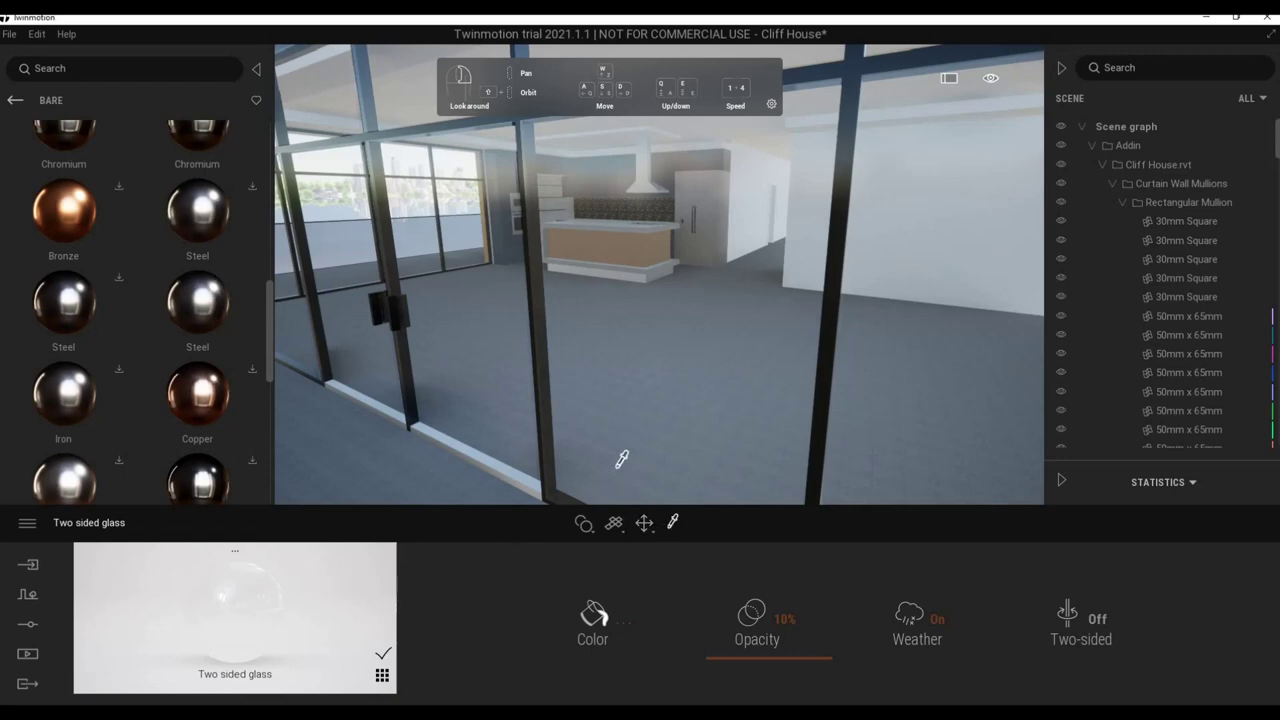
# Fly the camera through the synced glass doors and look back at the house front.
pyautogui.moveTo(554, 412)
pyautogui.mouseDown()
pyautogui.moveTo(629, 443)
pyautogui.moveTo(740, 437)
pyautogui.mouseUp()
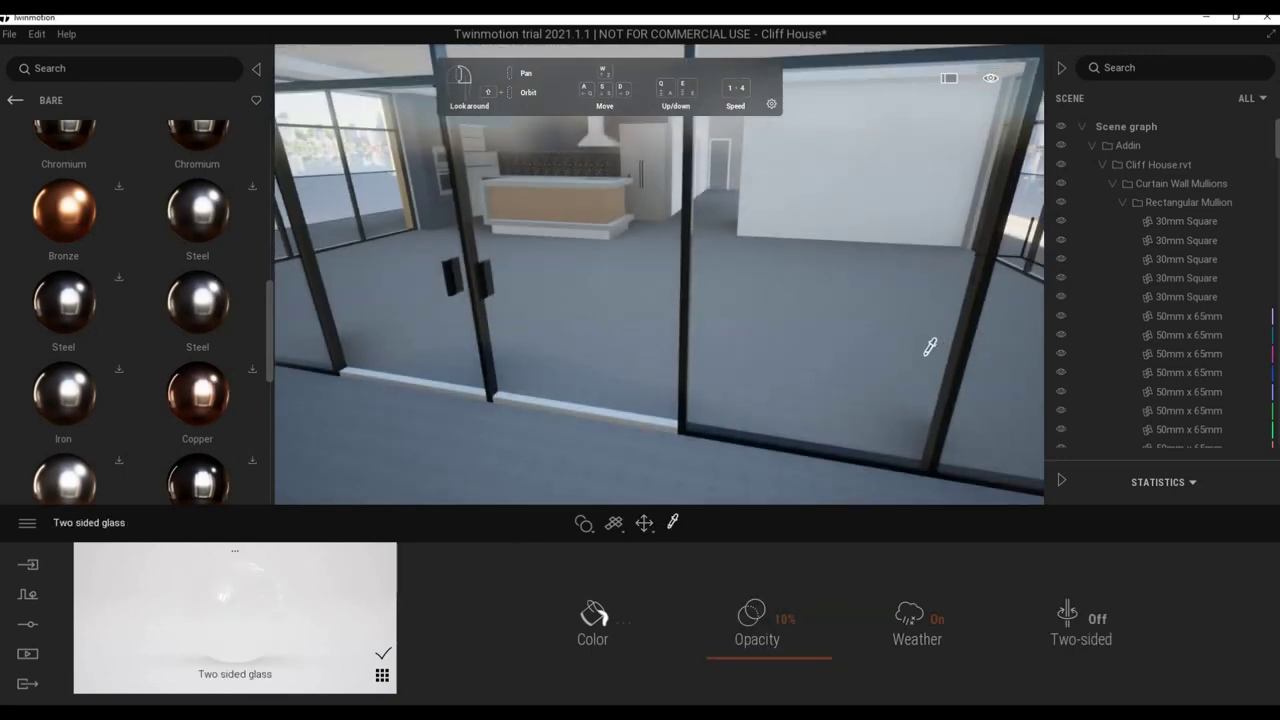
pyautogui.moveTo(540, 420)
pyautogui.mouseDown()
pyautogui.moveTo(486, 346)
pyautogui.moveTo(474, 397)
pyautogui.moveTo(578, 306)
pyautogui.moveTo(458, 278)
pyautogui.moveTo(493, 419)
pyautogui.moveTo(523, 352)
pyautogui.mouseUp()
pyautogui.moveTo(521, 355); pyautogui.dragTo(520, 356, button='right')
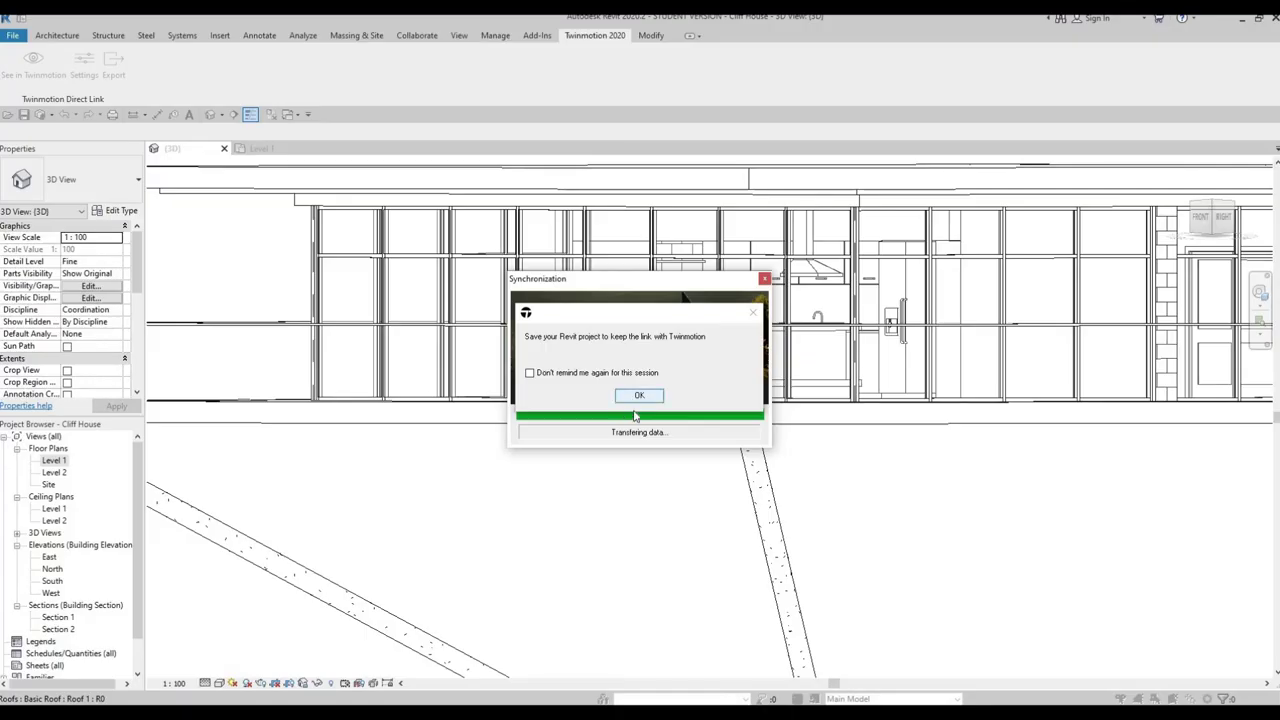
# Dismiss Revit's sync save reminder and orbit the 3D view to a raised angle.
pyautogui.click(640, 397)
pyautogui.rightClick(645, 457)
pyautogui.click(637, 428)
pyautogui.keyDown('shift'); pyautogui.moveTo(638, 509); pyautogui.dragTo(560, 300, button='middle'); pyautogui.keyUp('shift')
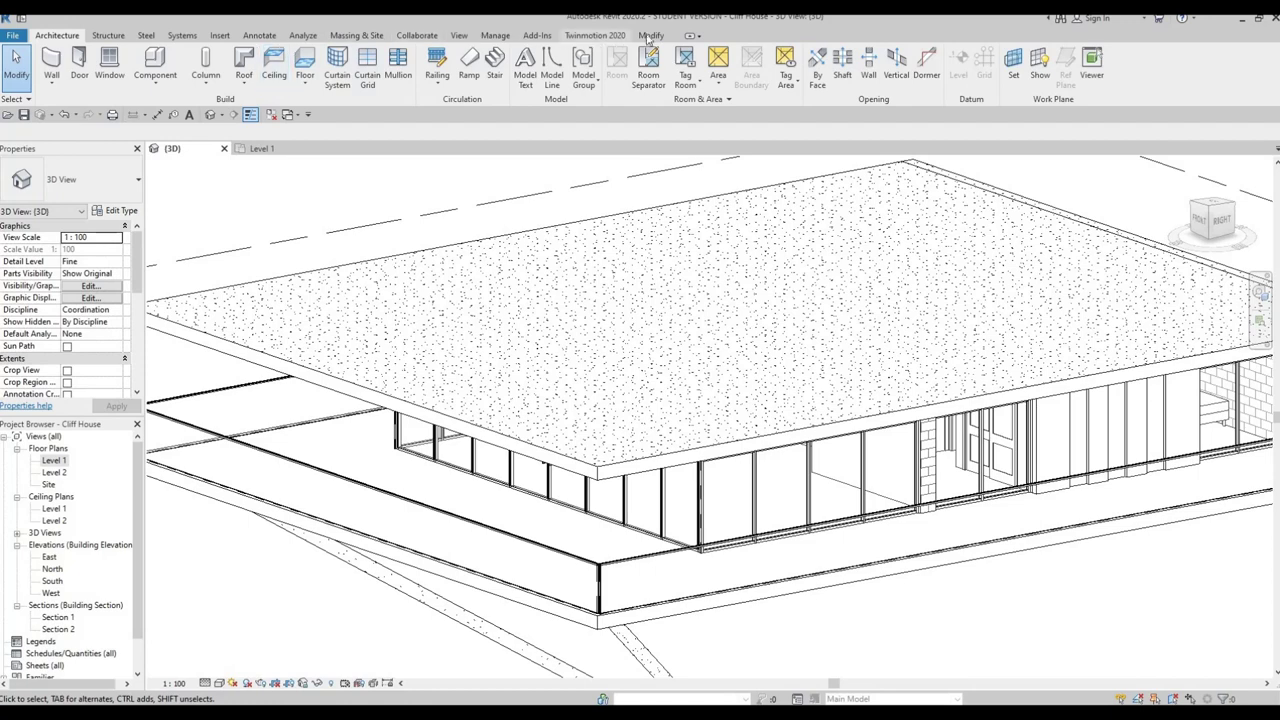
# Browse the painting materials with PT, pick structural steel, then return to Twinmotion.
pyautogui.press('Escape')
pyautogui.press('p')
pyautogui.press('t')
pyautogui.scroll(-5, 100, 250)
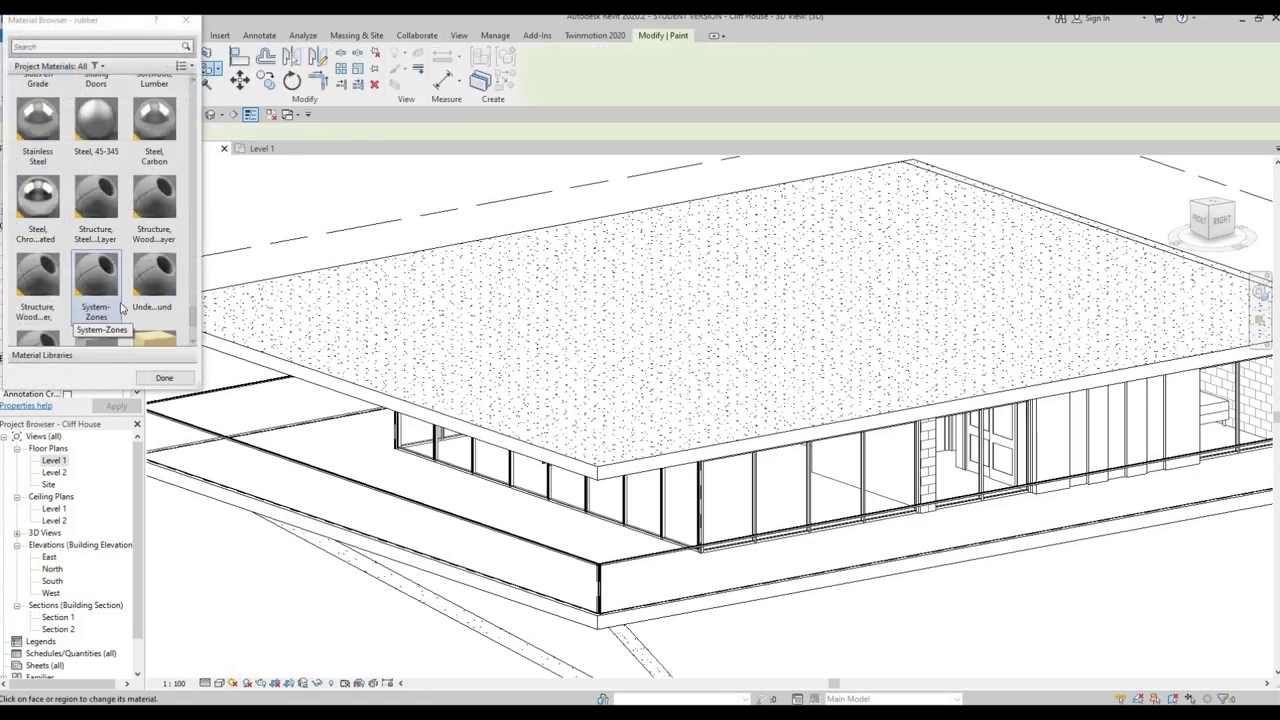
pyautogui.click(95, 200)
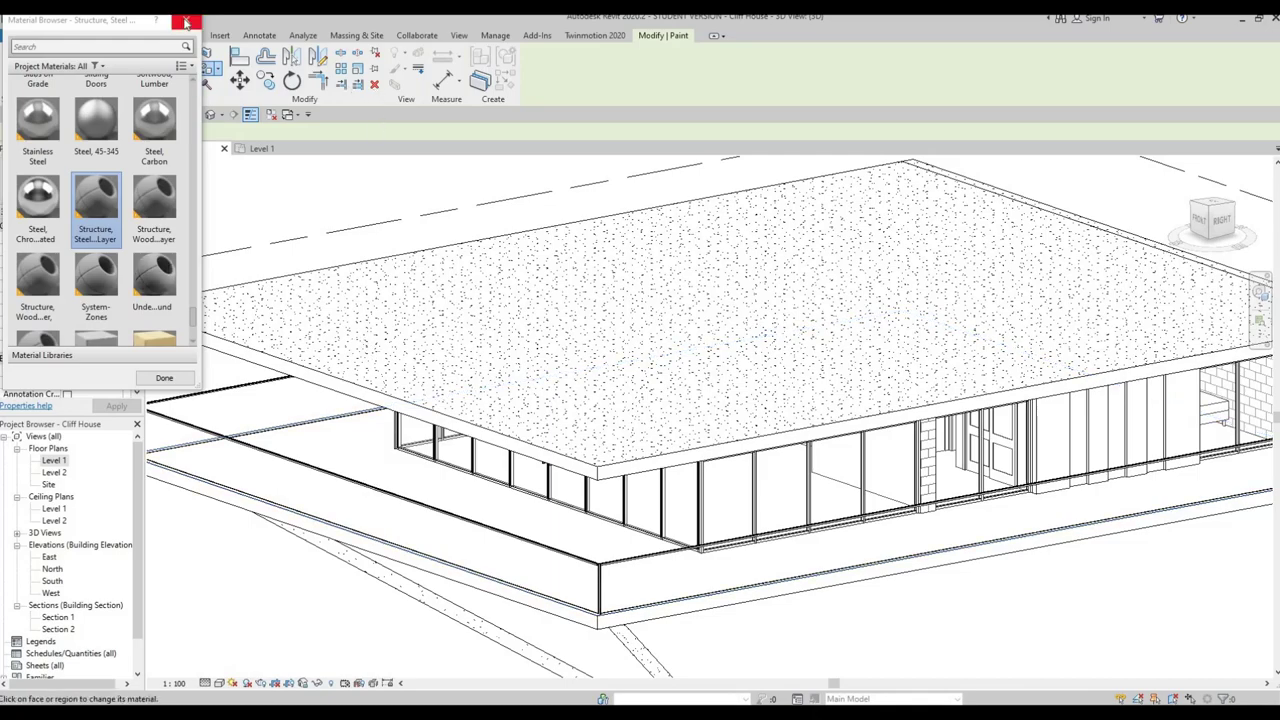
pyautogui.click(186, 22)
pyautogui.click(595, 35)
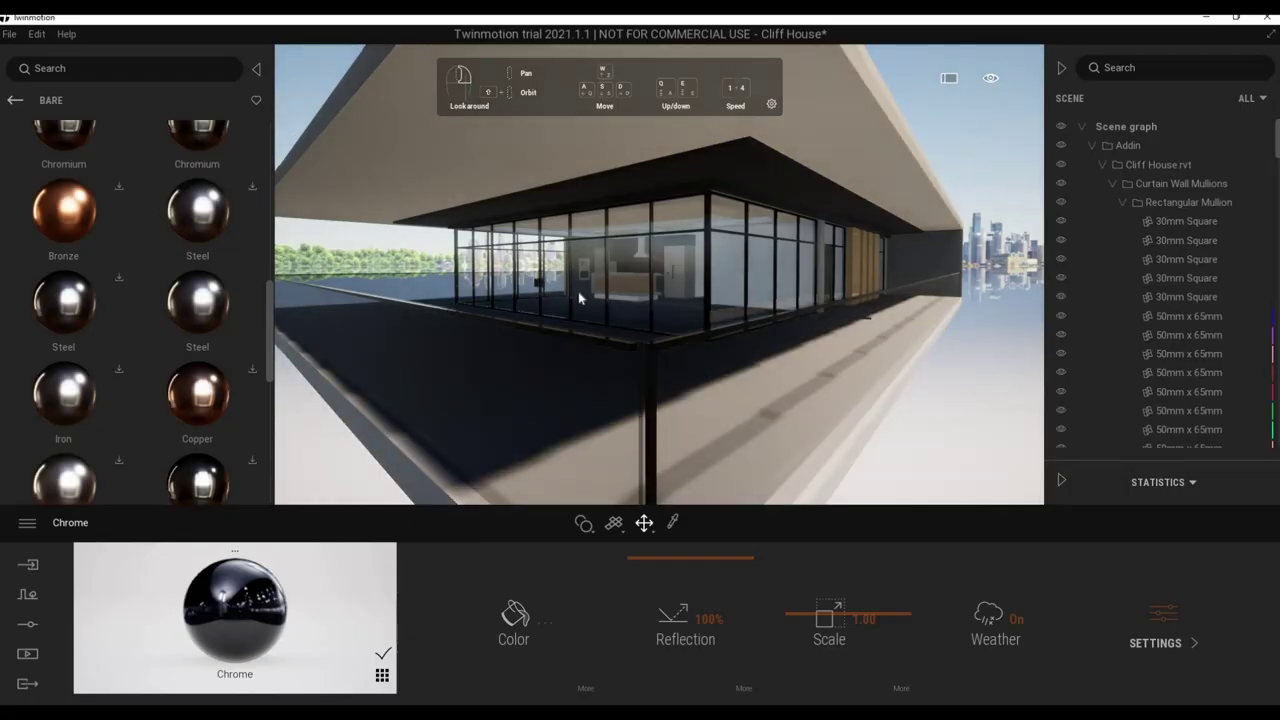
# Navigate the Library from Metal back to Surface and into Stone > Floor.
pyautogui.scroll(5, 580, 308)
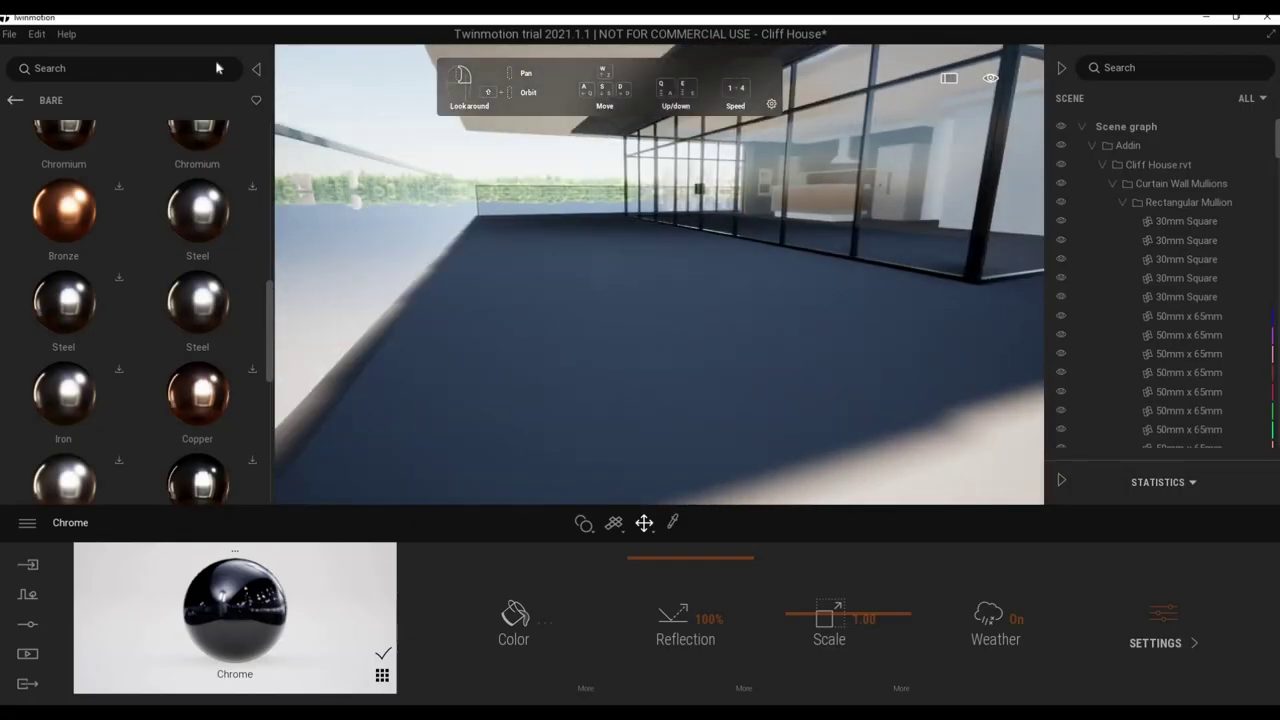
pyautogui.click(16, 100)
pyautogui.click(16, 100)
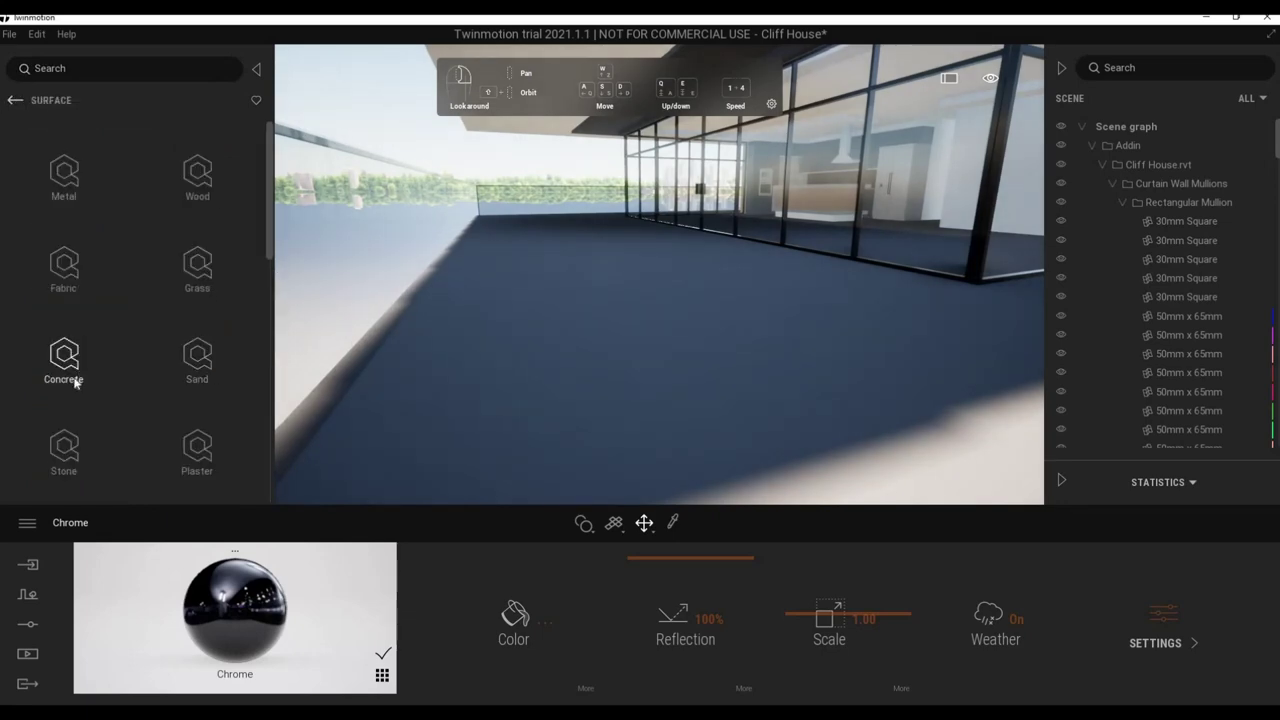
pyautogui.scroll(-1, 139, 366)
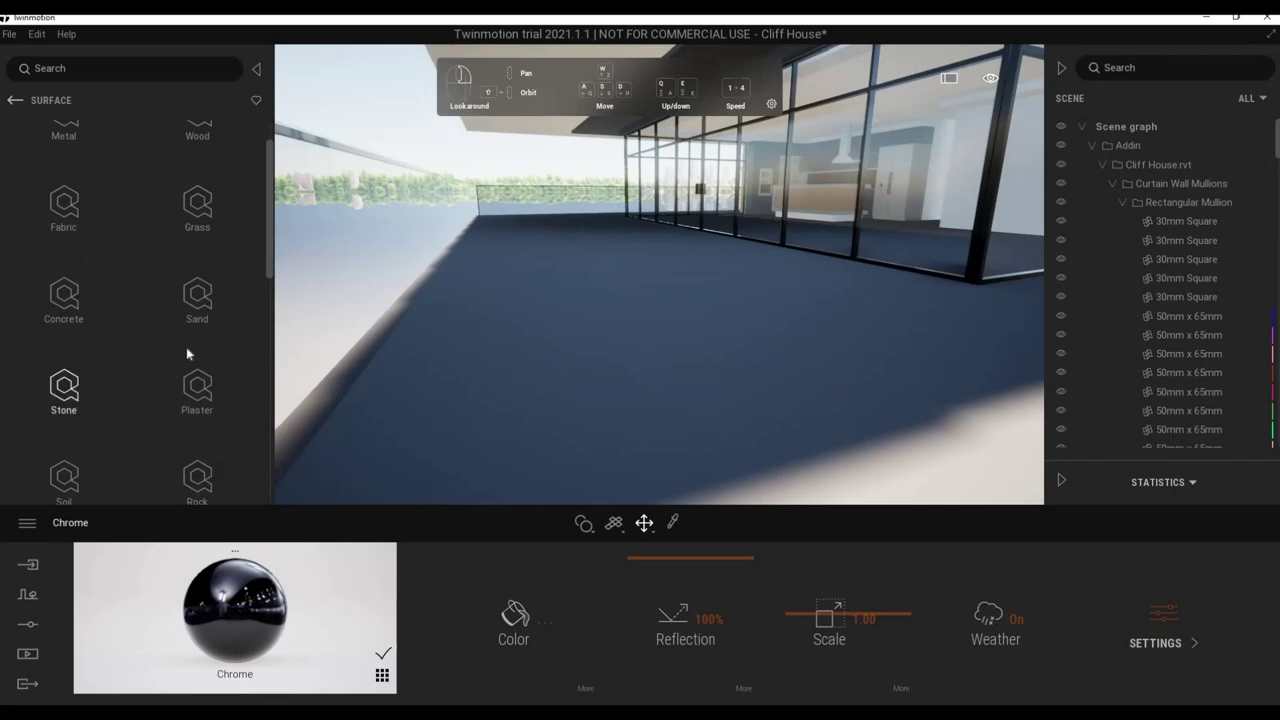
pyautogui.click(64, 365)
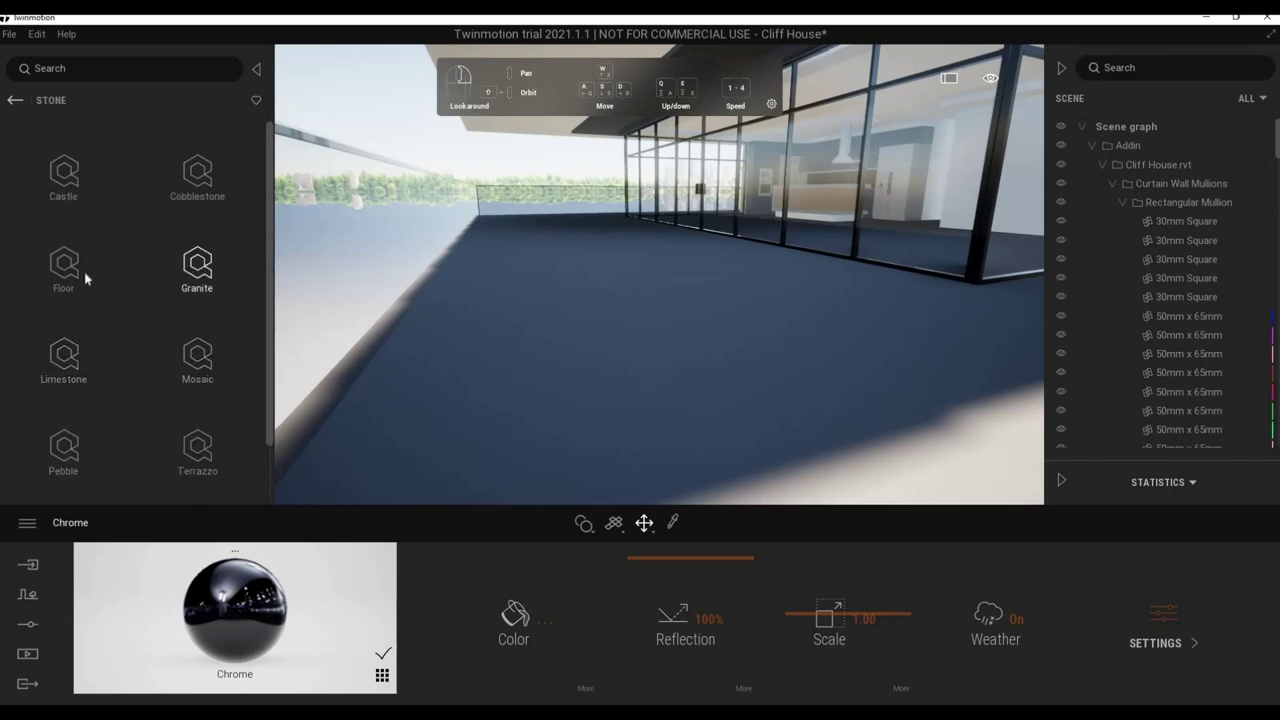
pyautogui.click(135, 276)
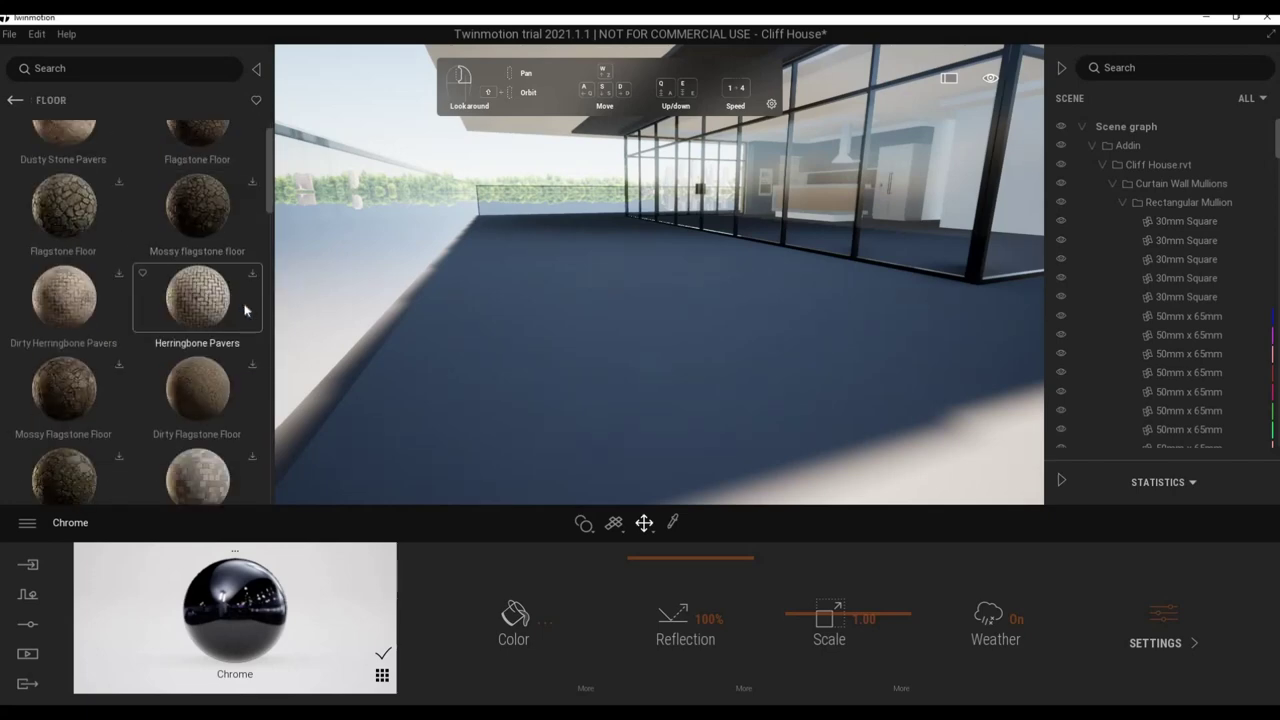
# Apply Stone Surface to the terrace floor outside the glass wall.
pyautogui.scroll(-2, 240, 310)
pyautogui.scroll(-2, 260, 380)
pyautogui.scroll(-2, 271, 432)
pyautogui.scroll(-2, 271, 440)
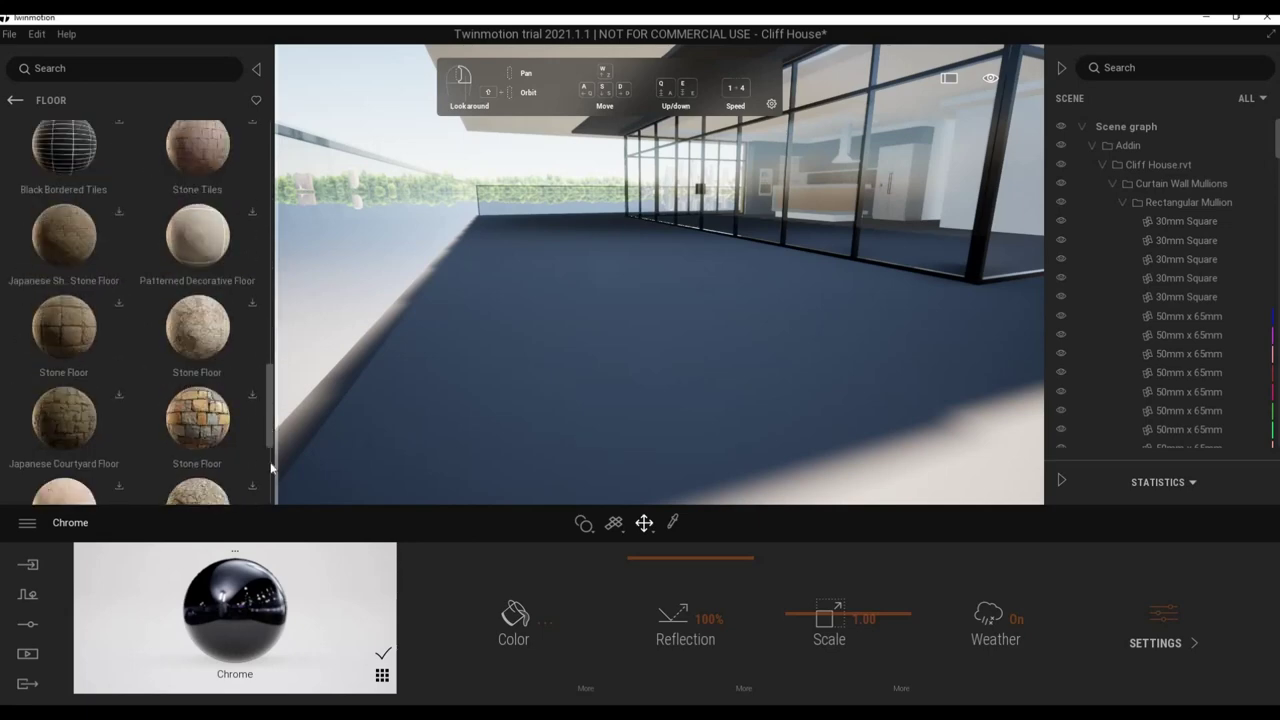
pyautogui.scroll(-2, 269, 486)
pyautogui.scroll(-2, 269, 486)
pyautogui.scroll(-2, 268, 495)
pyautogui.scroll(-2, 210, 413)
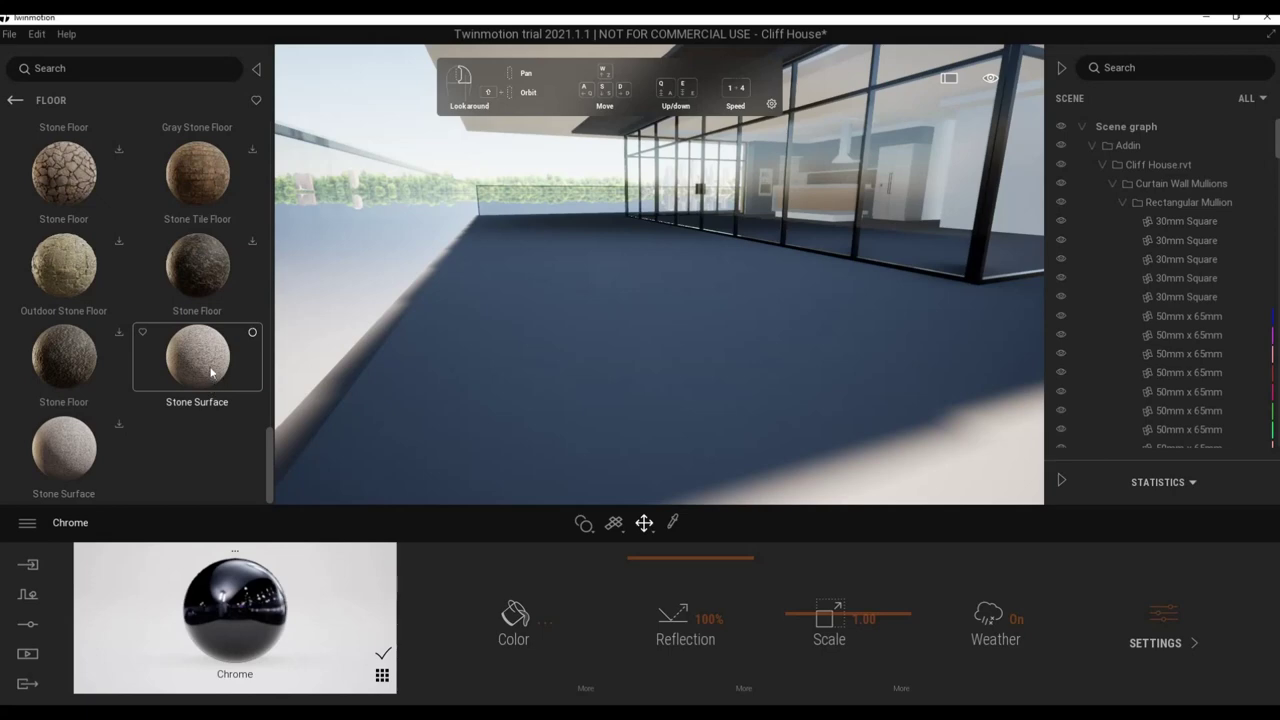
pyautogui.moveTo(210, 372); pyautogui.dragTo(539, 381)
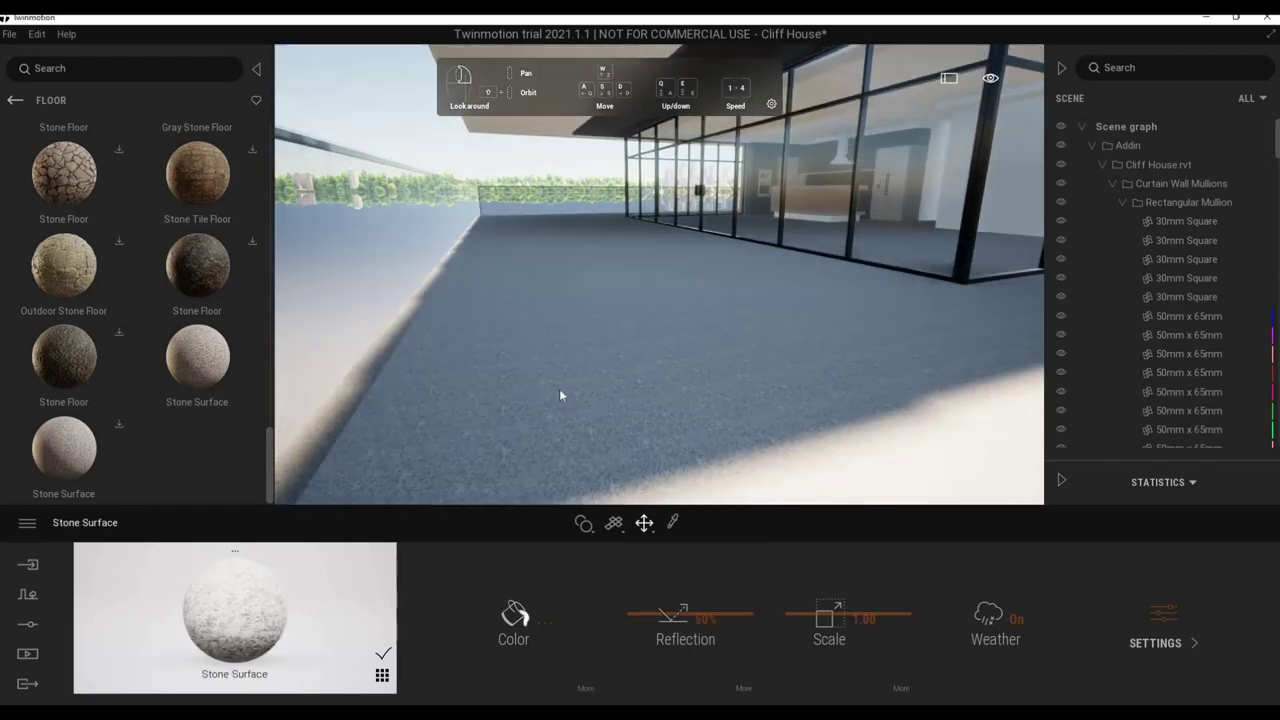
# Orbit past the stone terrace toward the roof edge and kitchen, then return to Surface categories.
pyautogui.moveTo(559, 388); pyautogui.dragTo(548, 477, button='right')
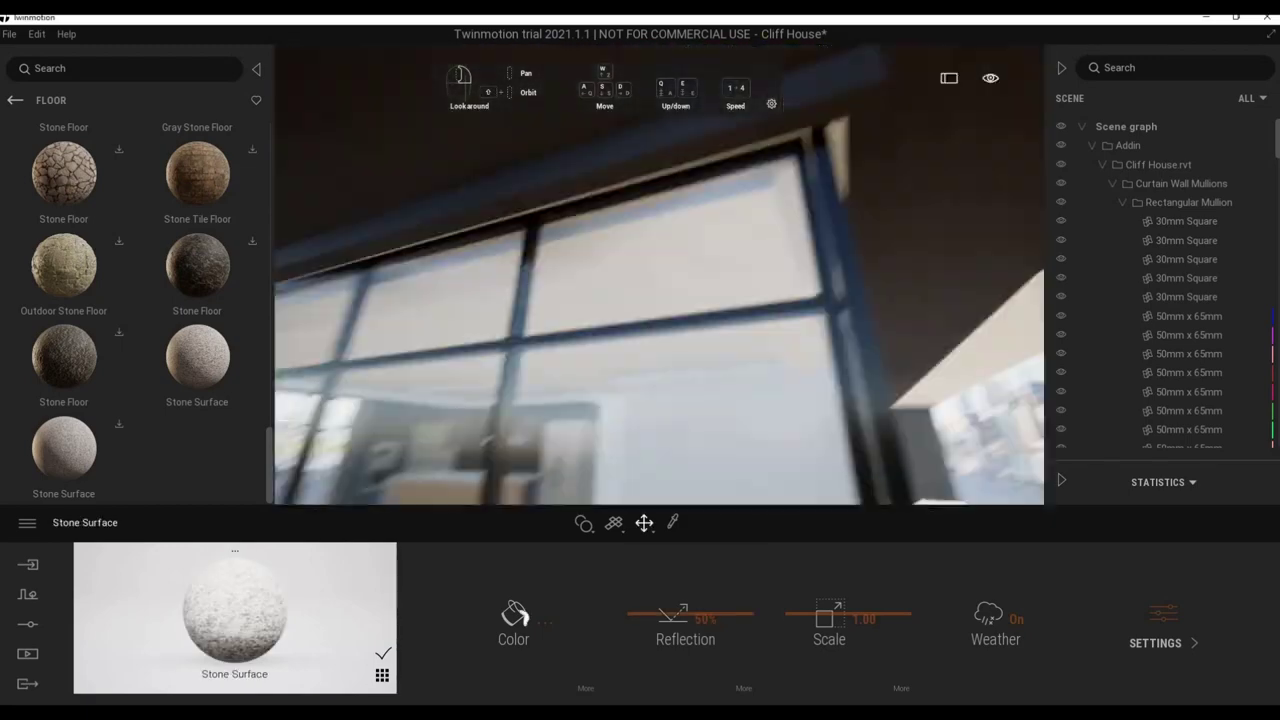
pyautogui.moveTo(548, 477)
pyautogui.mouseDown(button='right')
pyautogui.moveTo(620, 340)
pyautogui.moveTo(640, 430)
pyautogui.moveTo(540, 425)
pyautogui.moveTo(592, 431)
pyautogui.mouseUp(button='right')
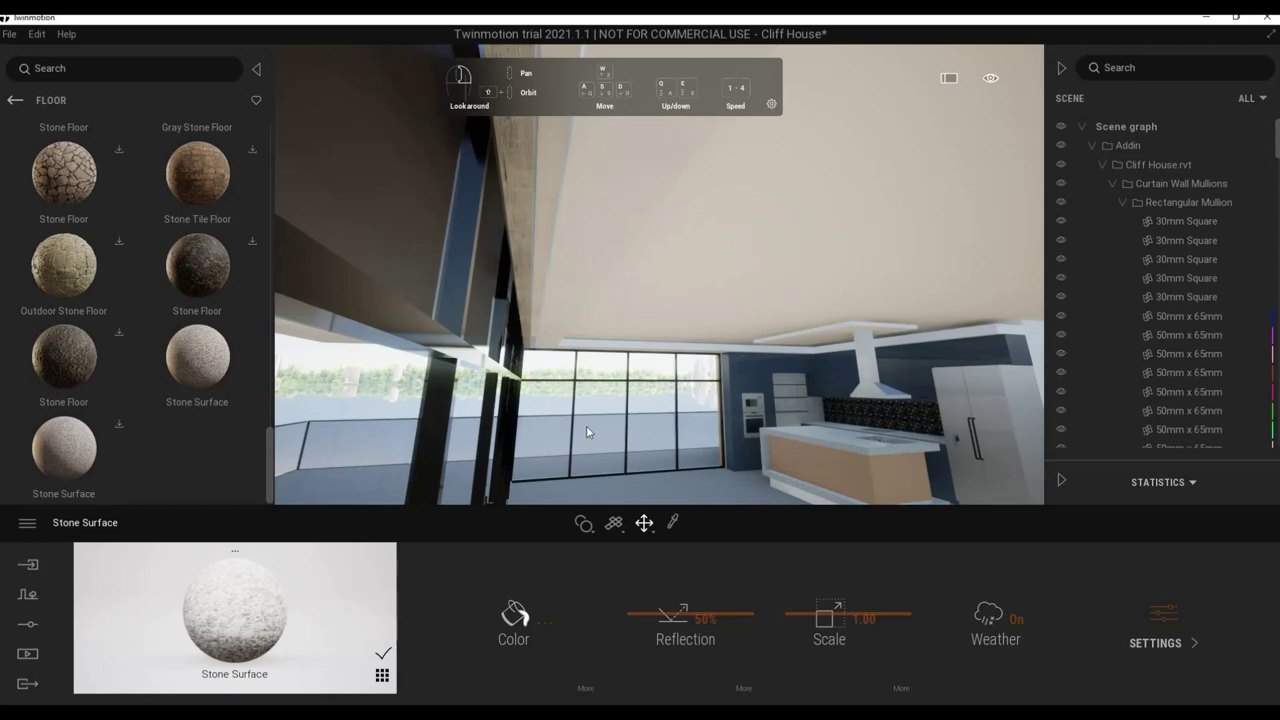
pyautogui.moveTo(586, 431); pyautogui.dragTo(560, 424)
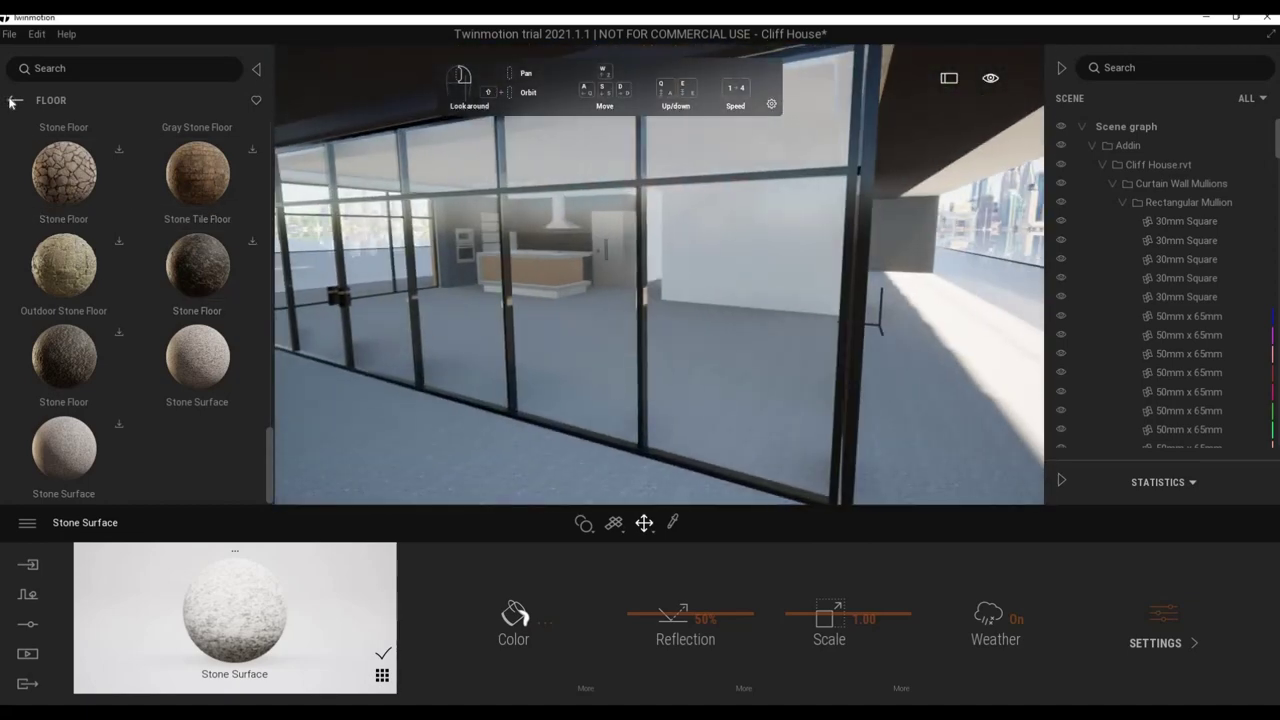
pyautogui.click(13, 101)
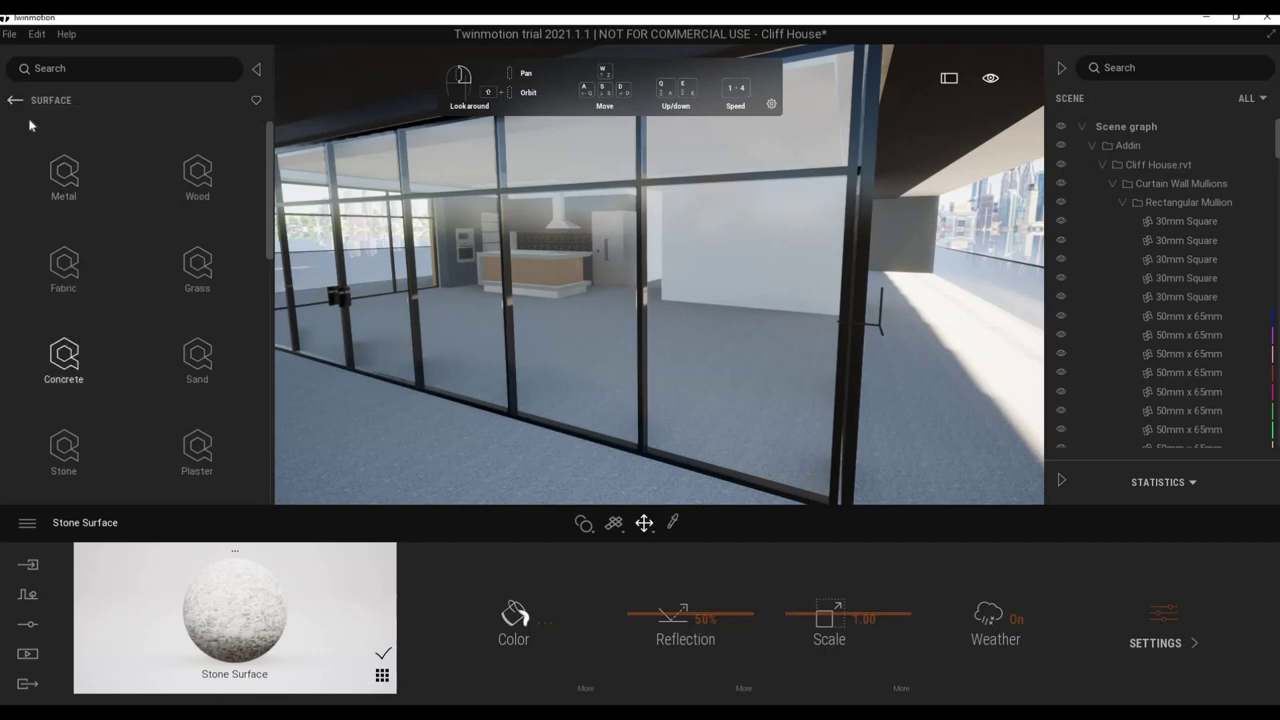
# Browse 3D Assets > Props, peek at Books, and return to the top-level categories.
pyautogui.click(13, 101)
pyautogui.click(62, 188)
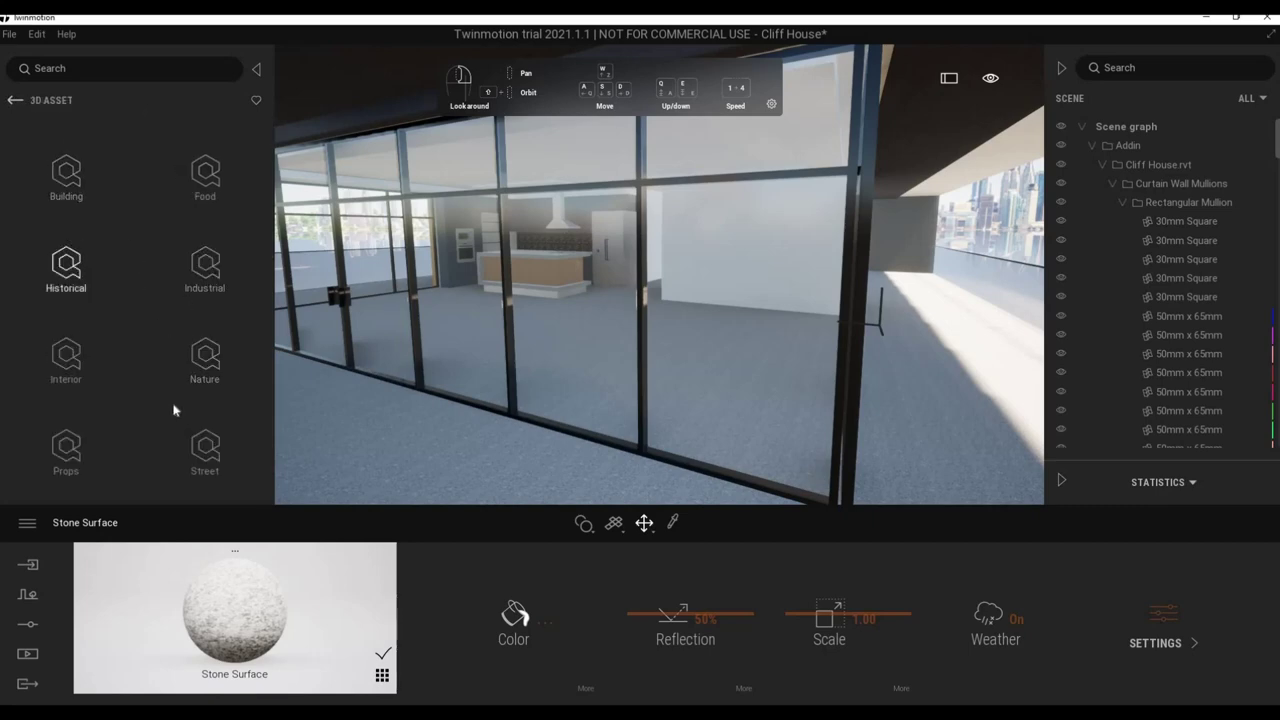
pyautogui.click(86, 461)
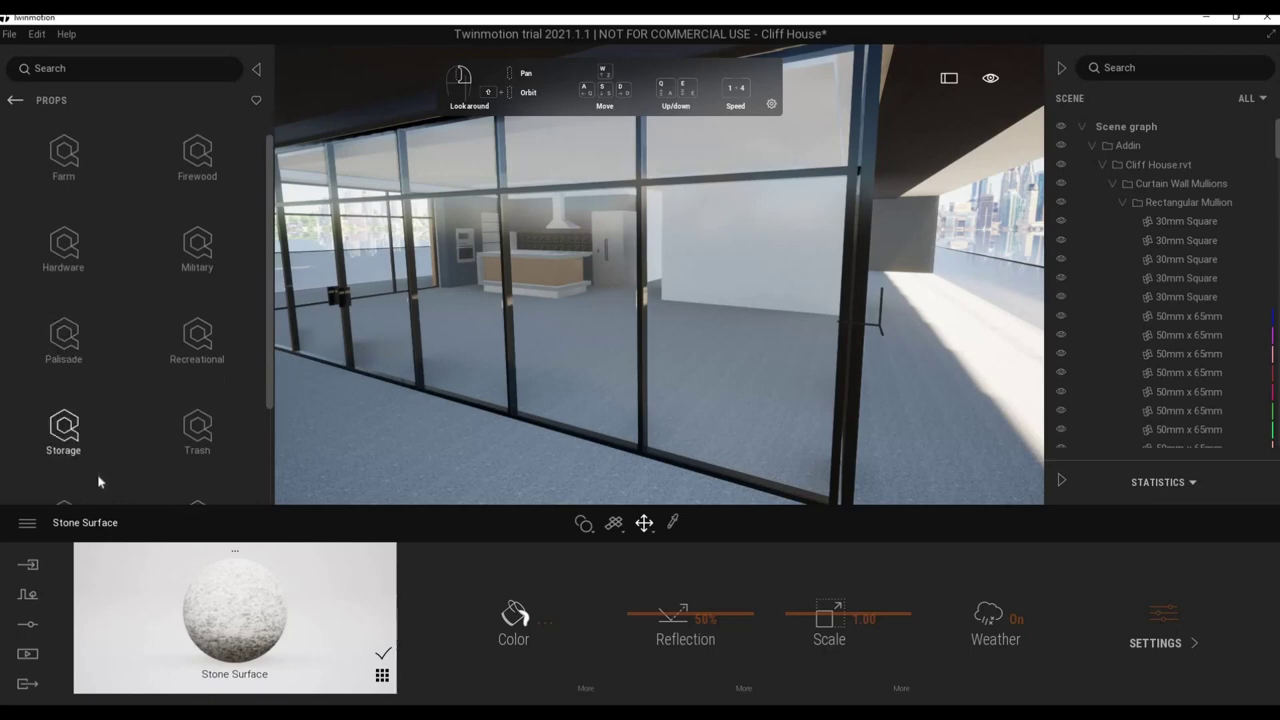
pyautogui.scroll(-3, 95, 483)
pyautogui.click(197, 468)
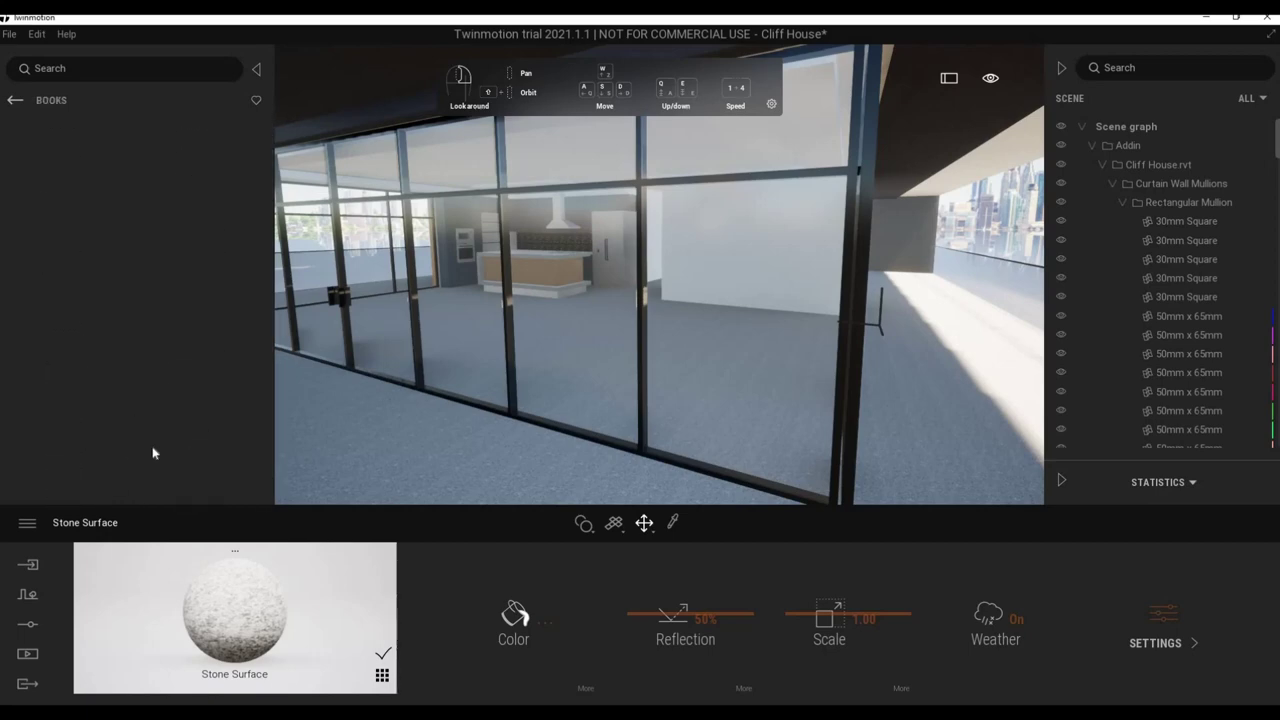
pyautogui.click(15, 102)
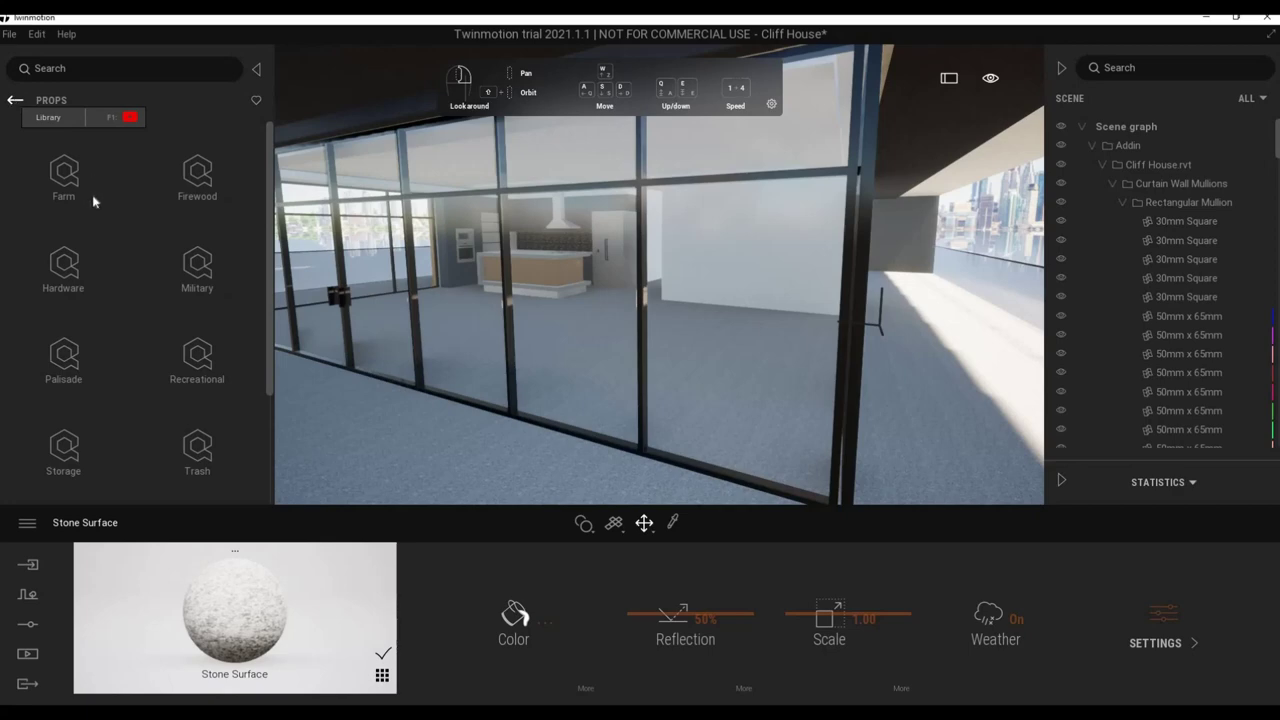
pyautogui.click(16, 105)
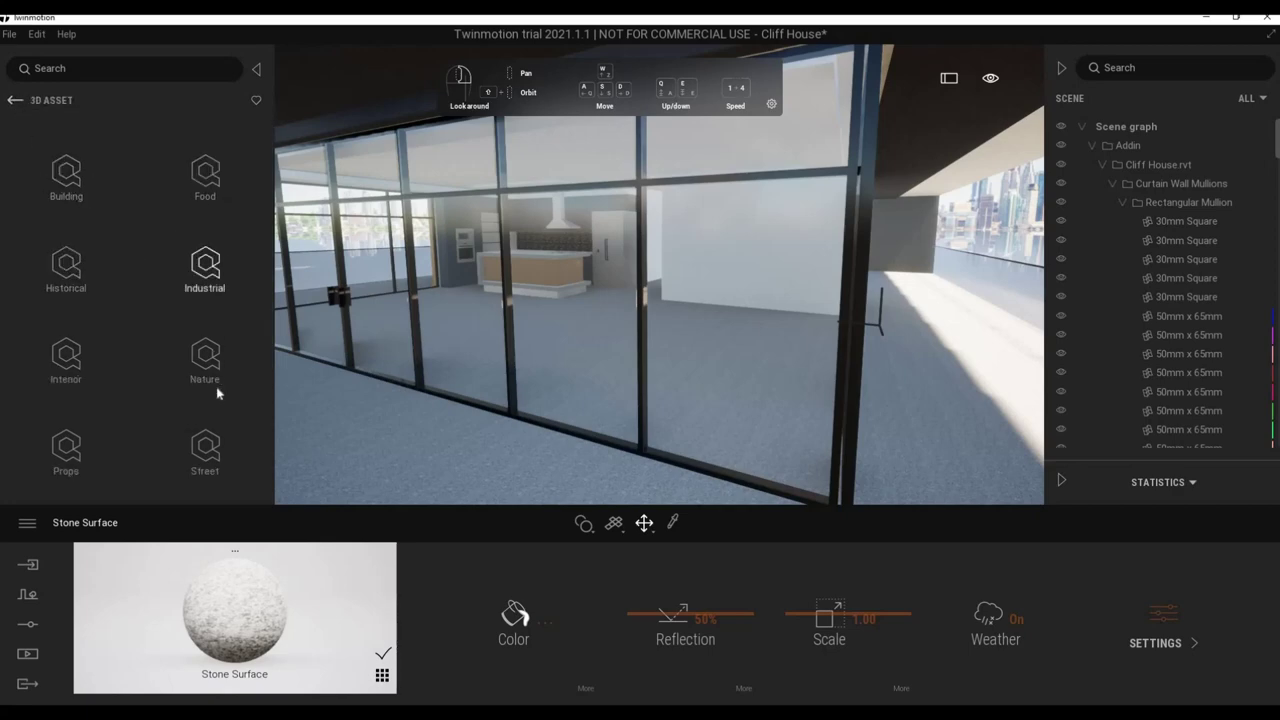
# Look through the tables under Interior > Furniture, then back out to Interior.
pyautogui.click(80, 366)
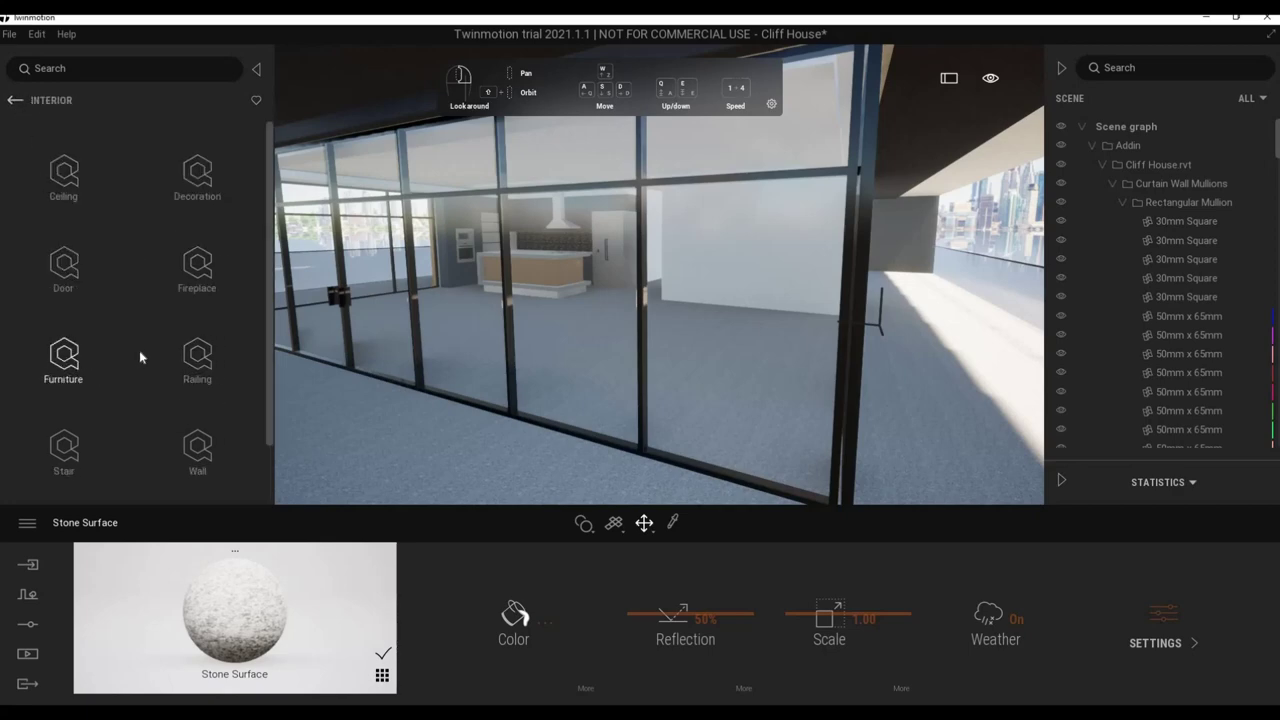
pyautogui.click(64, 360)
pyautogui.click(192, 178)
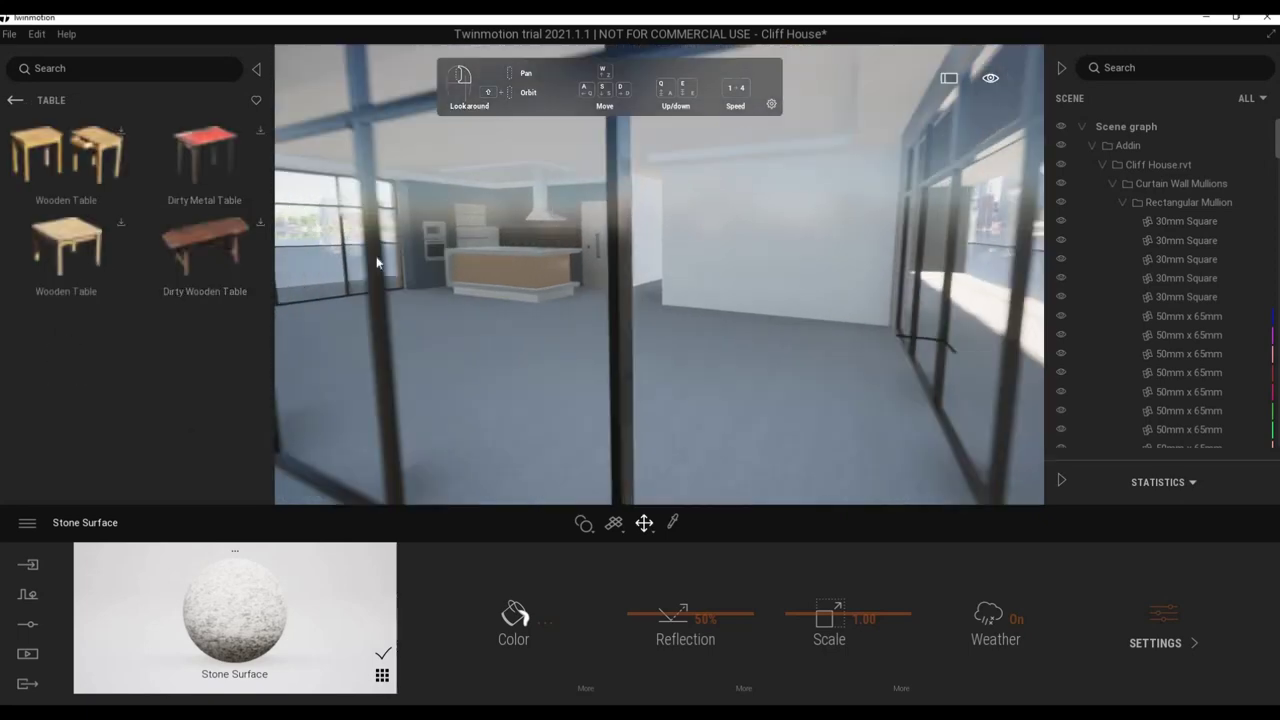
pyautogui.click(16, 102)
pyautogui.click(16, 104)
# Open Decoration > Kitchenware and scroll through its objects.
pyautogui.click(186, 182)
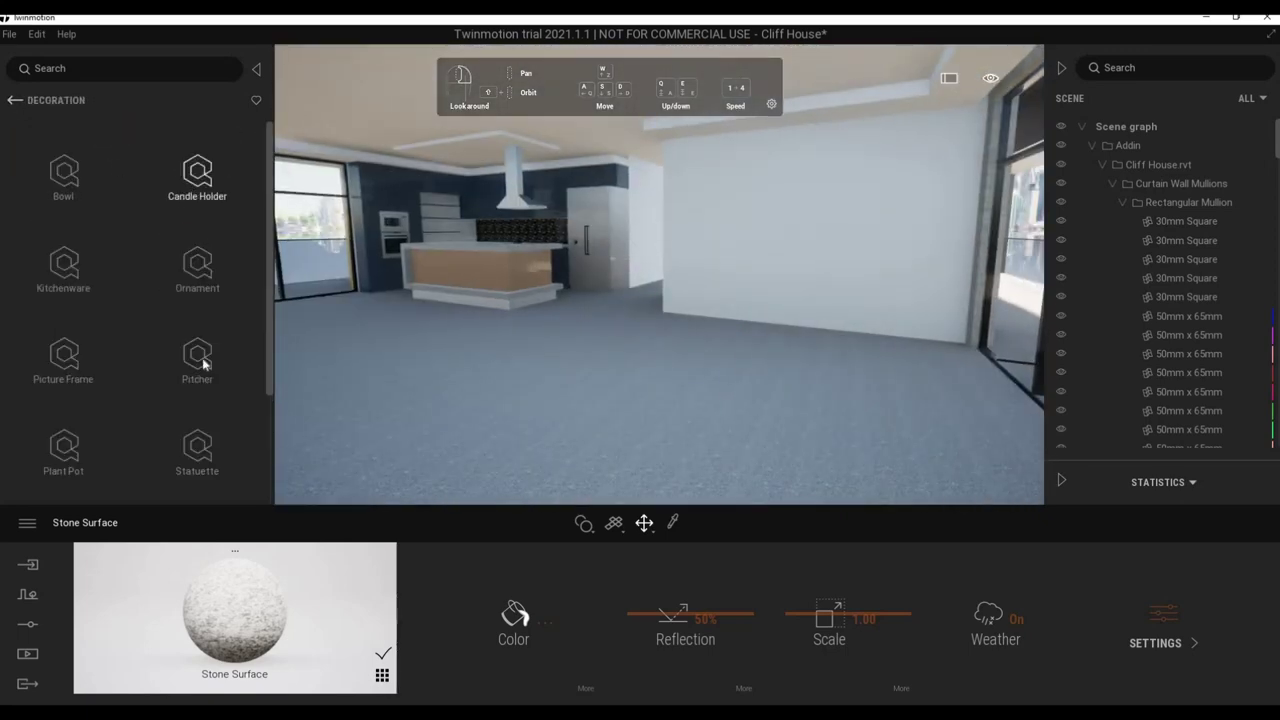
pyautogui.click(100, 277)
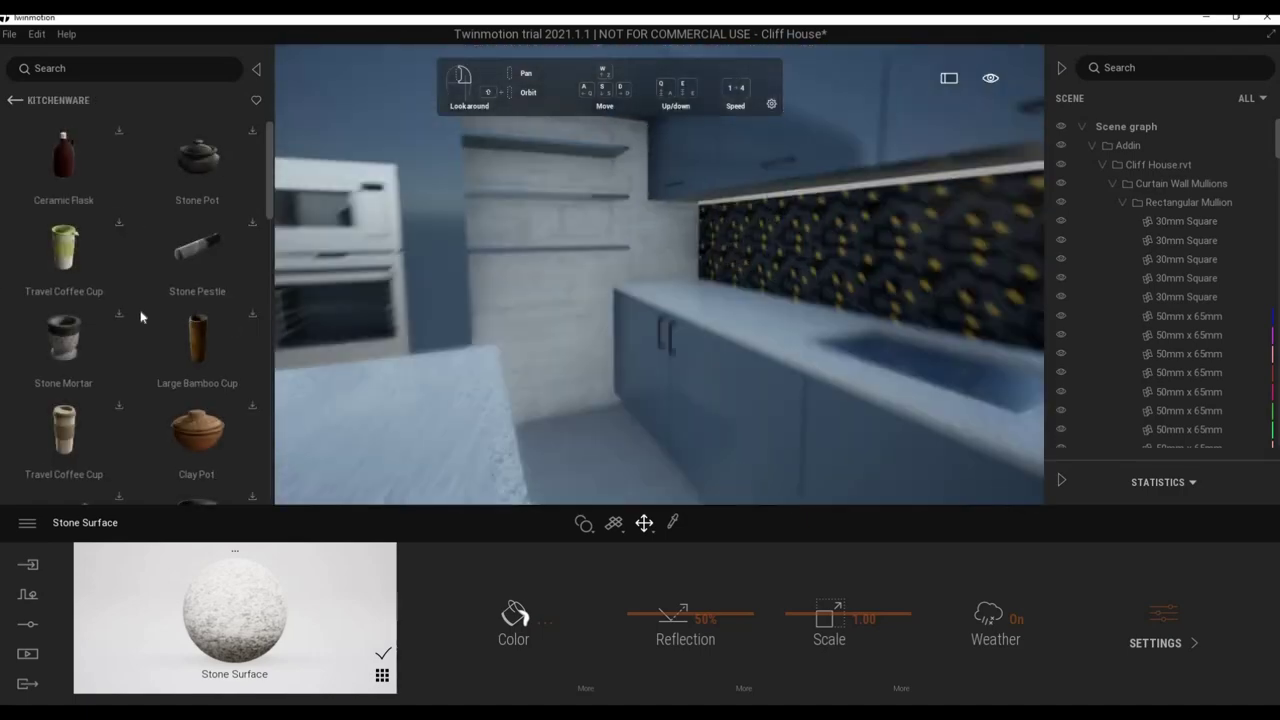
pyautogui.scroll(-2, 88, 352)
pyautogui.scroll(-3, 88, 352)
pyautogui.scroll(-2, 88, 352)
pyautogui.scroll(-2, 88, 352)
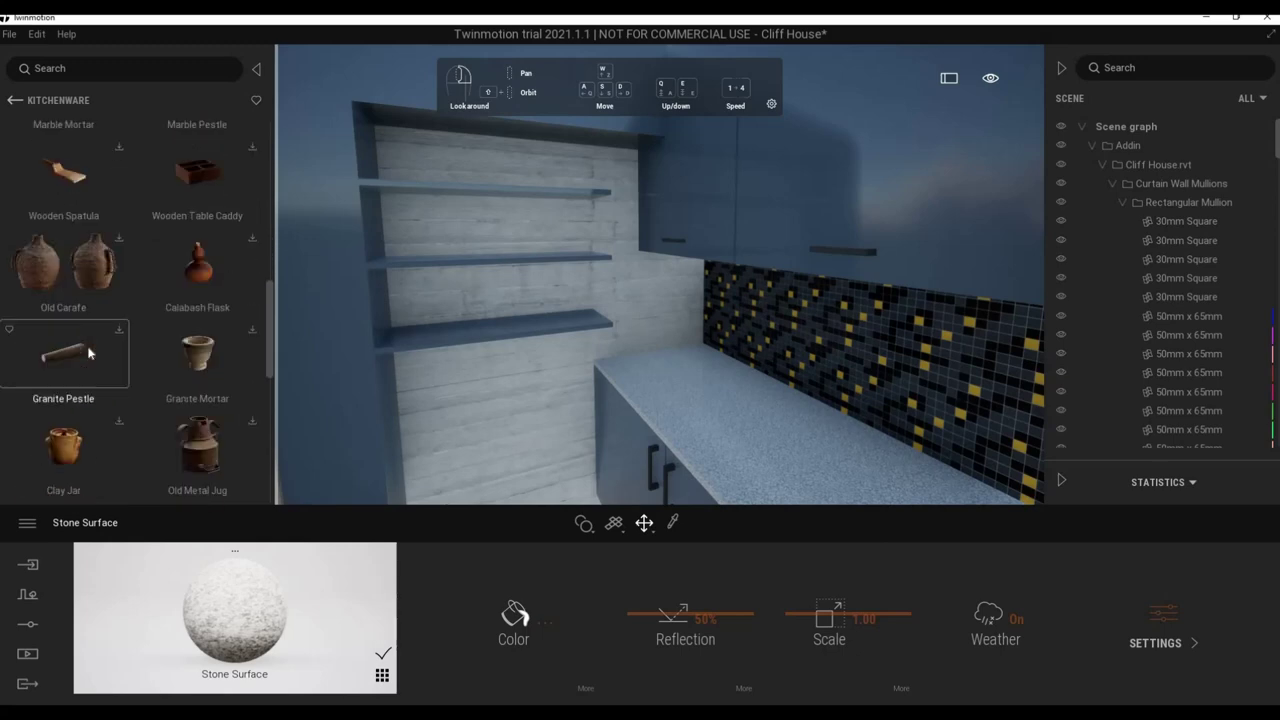
pyautogui.scroll(-1, 88, 352)
pyautogui.scroll(-2, 200, 380)
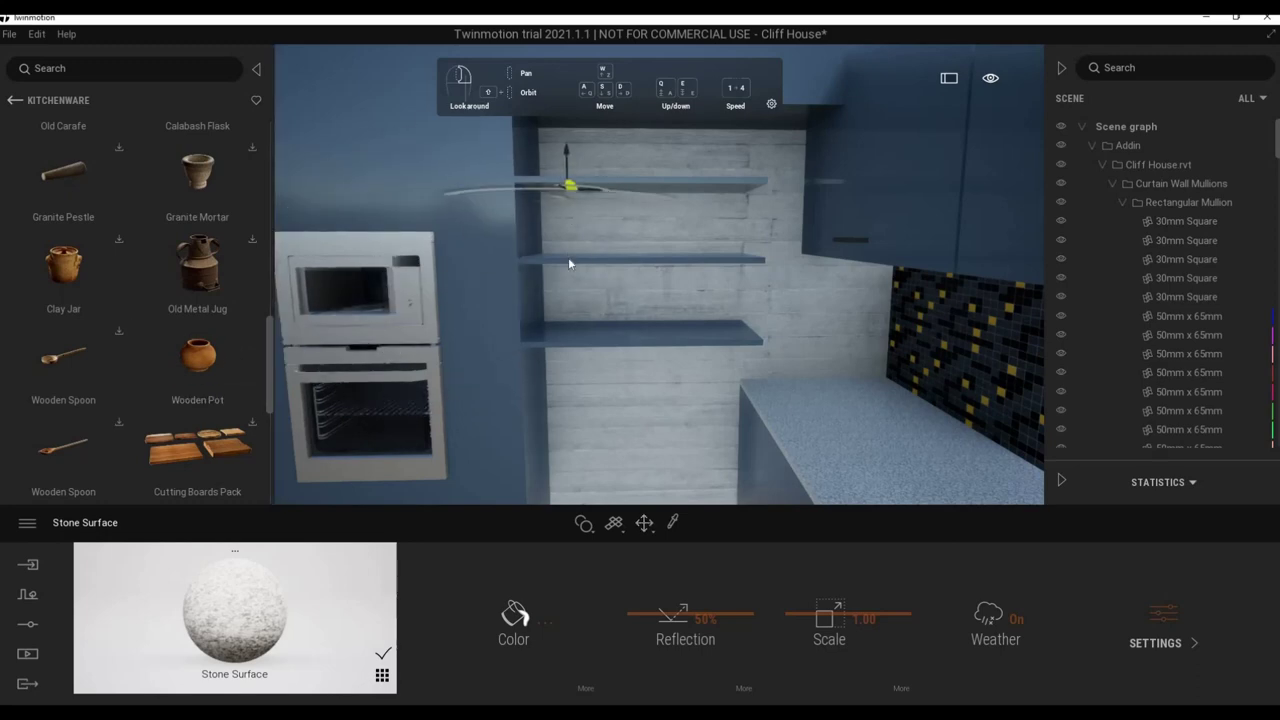
# Place a Wooden Pot on the middle shelf, cycling its gizmo through rotate, scale and move.
pyautogui.moveTo(563, 198); pyautogui.dragTo(572, 253)
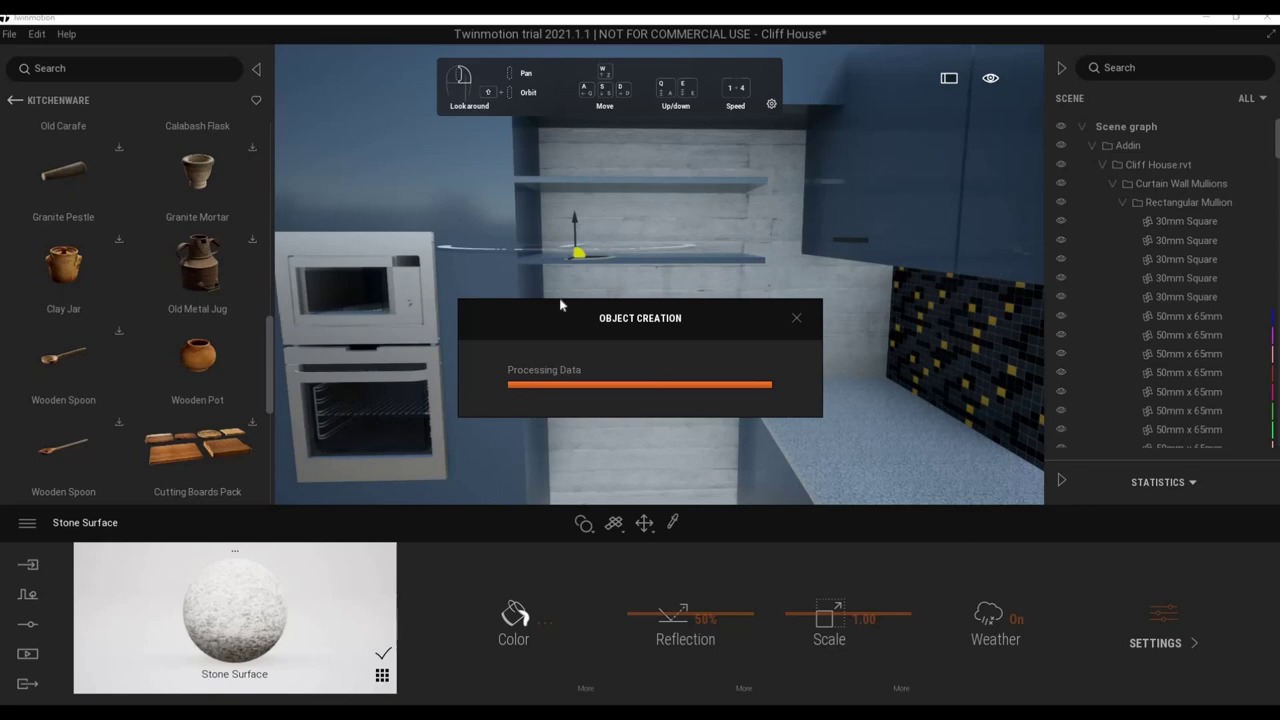
pyautogui.scroll(3, 542, 284)
pyautogui.moveTo(544, 287); pyautogui.dragTo(700, 369)
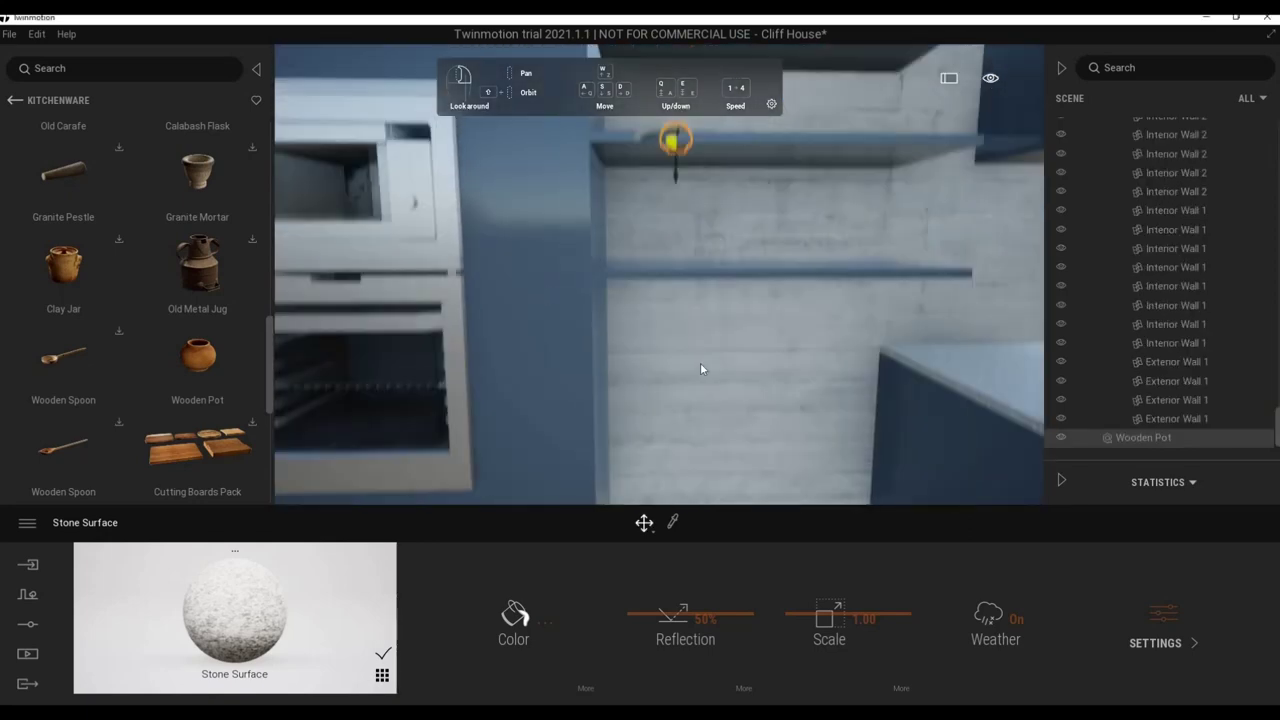
pyautogui.click(643, 348)
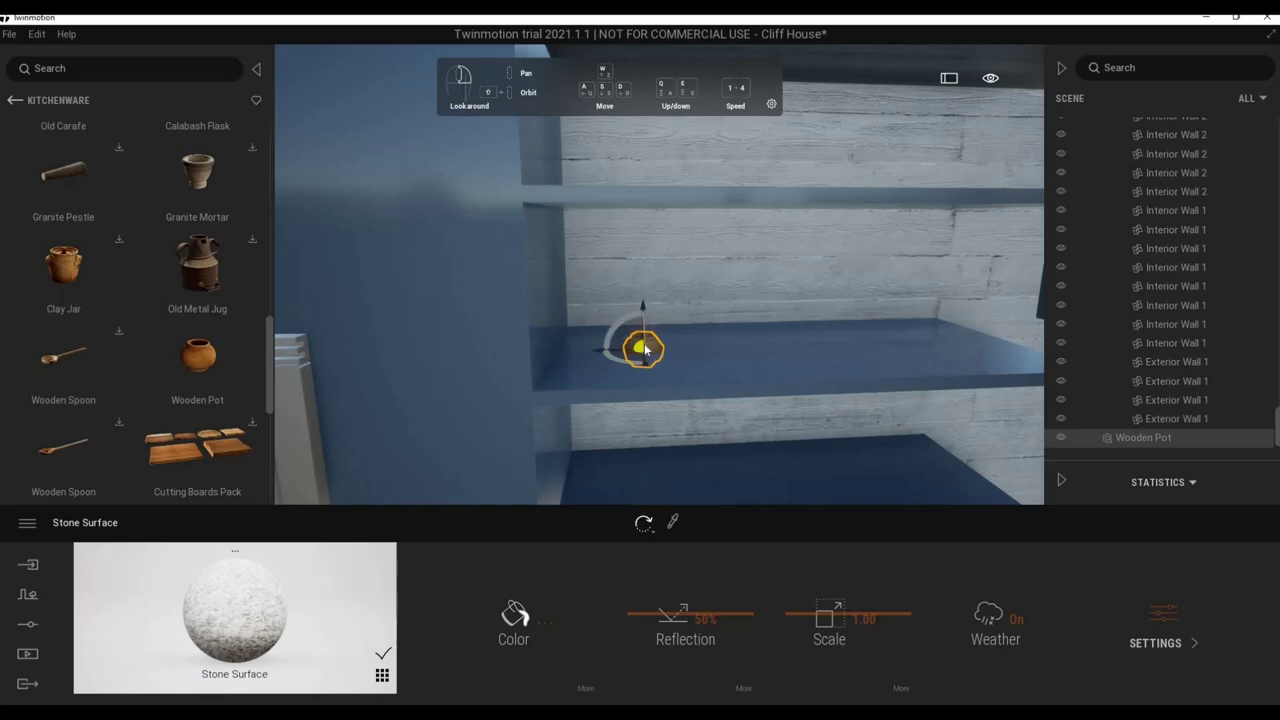
pyautogui.click(644, 348)
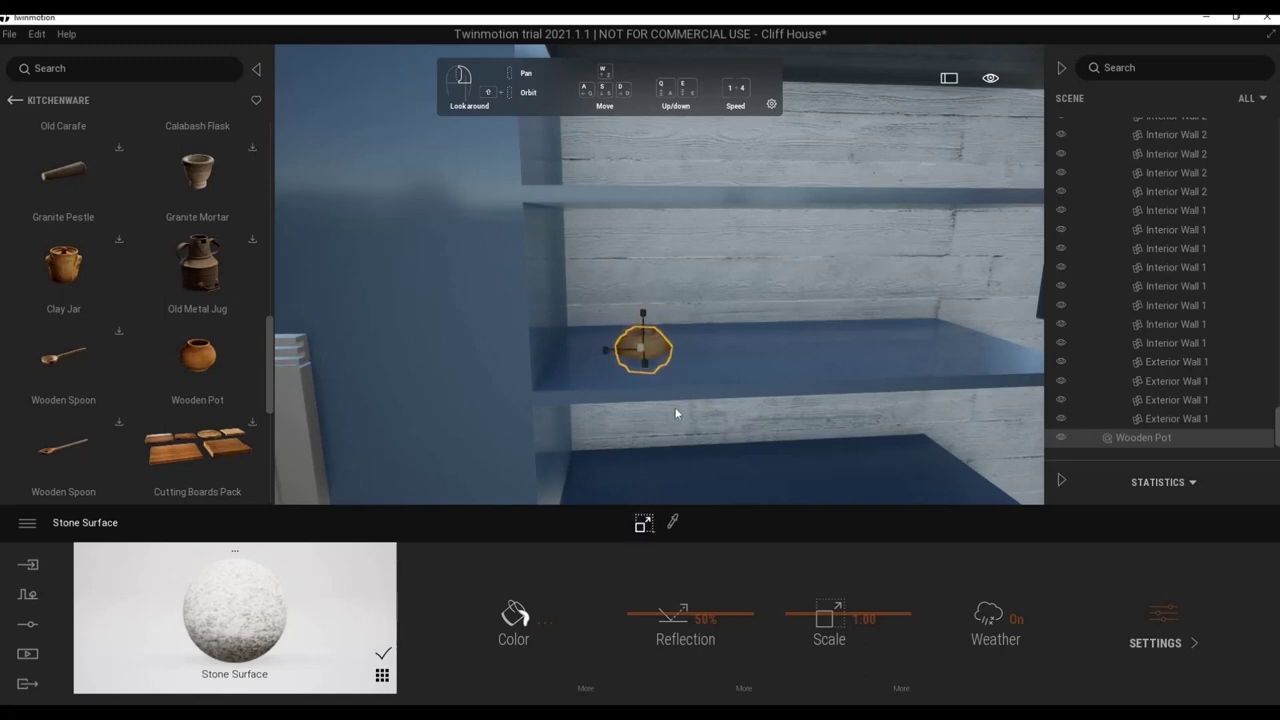
pyautogui.scroll(5, 675, 413)
pyautogui.click(671, 381)
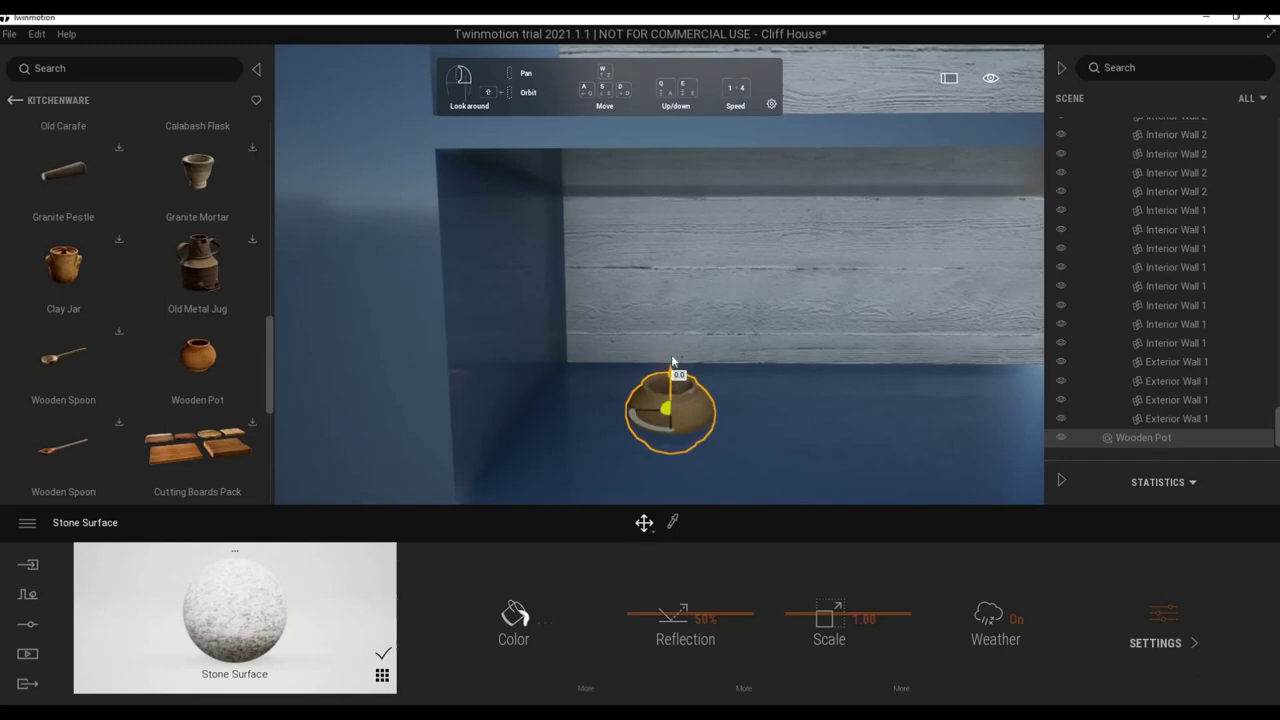
# Shift and zoom the view along the kitchen wall shelf.
pyautogui.moveTo(843, 439)
pyautogui.mouseDown(button='middle')
pyautogui.moveTo(910, 413)
pyautogui.moveTo(756, 400)
pyautogui.mouseUp(button='middle')
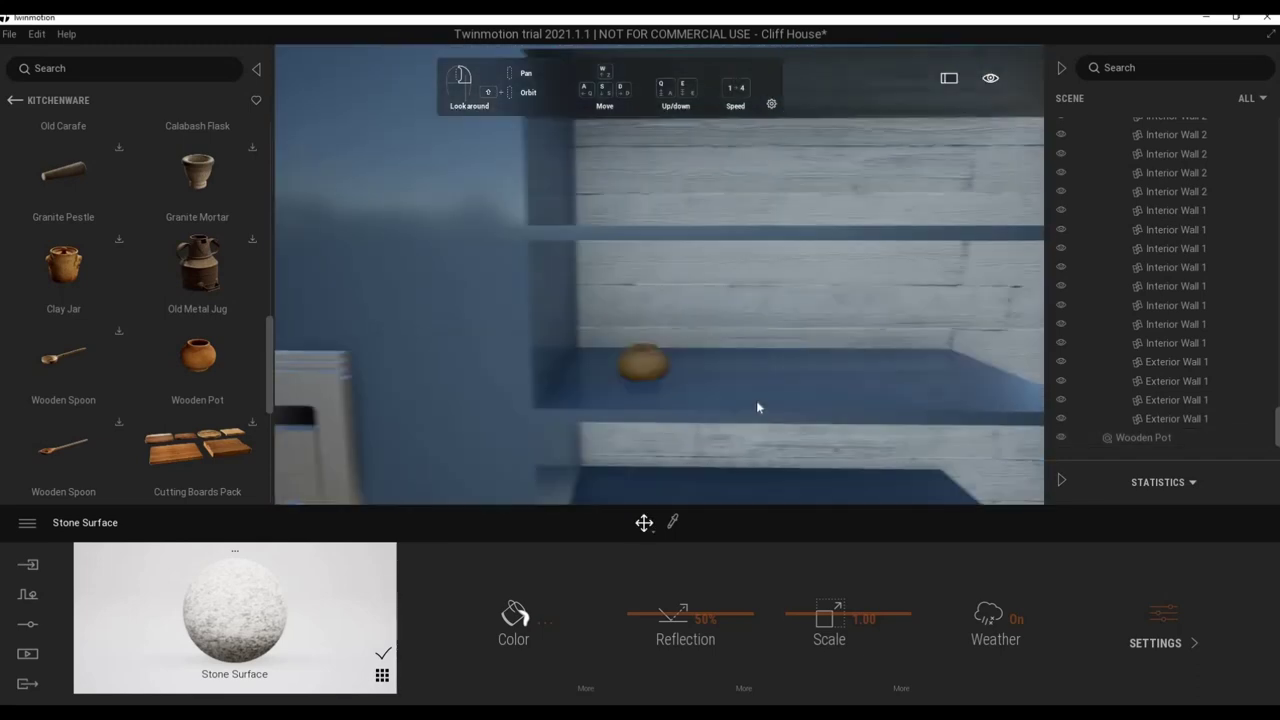
pyautogui.scroll(1, 249, 288)
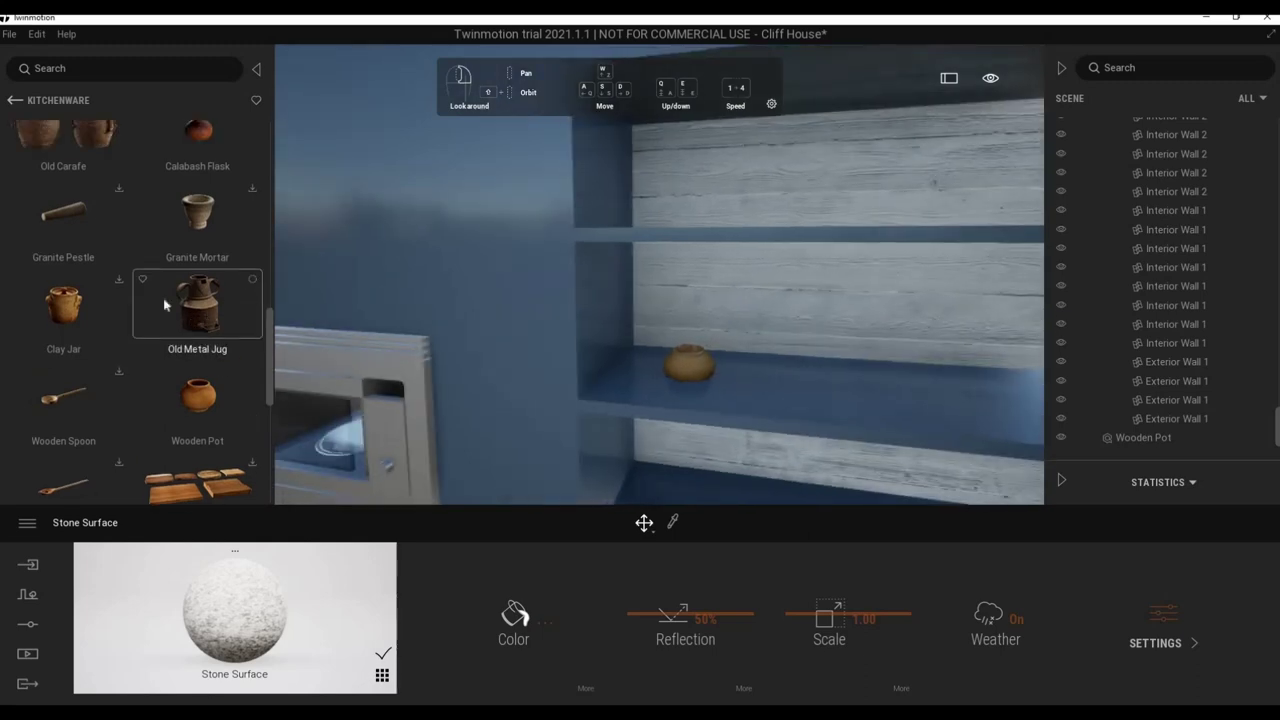
pyautogui.scroll(3, 130, 285)
pyautogui.scroll(4, 105, 278)
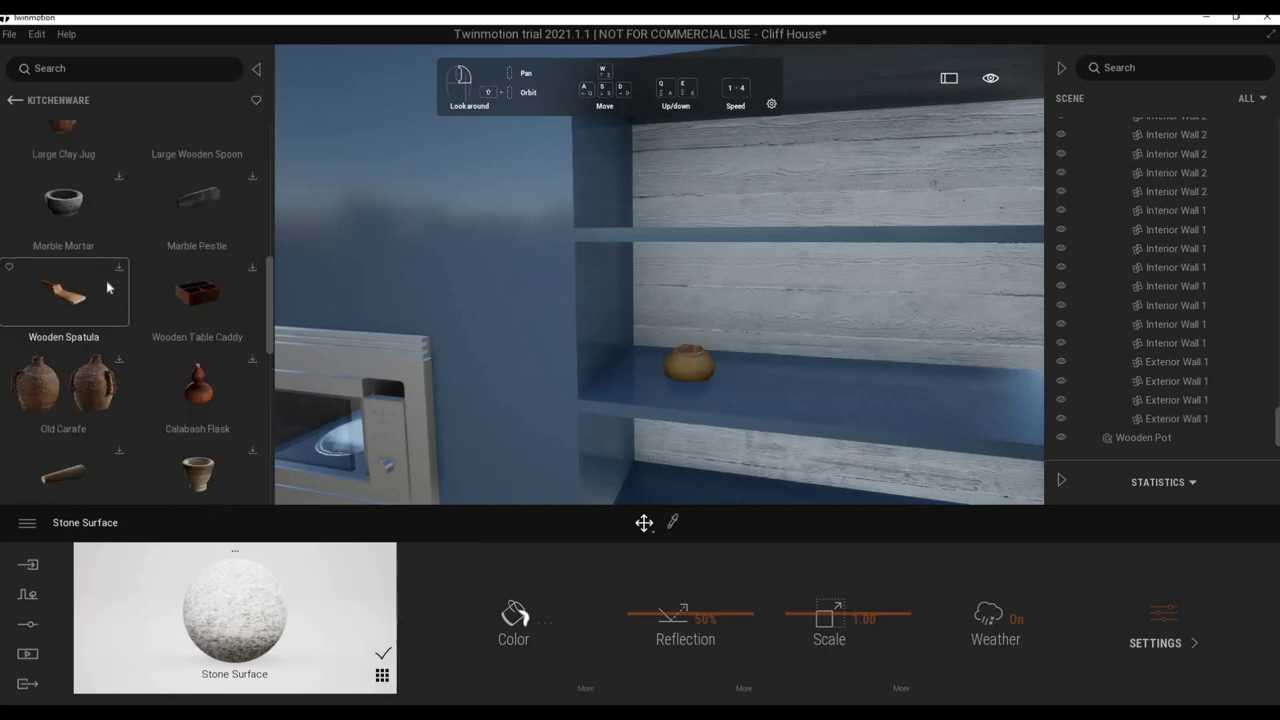
pyautogui.scroll(2, 108, 287)
pyautogui.scroll(2, 108, 287)
pyautogui.scroll(2, 108, 287)
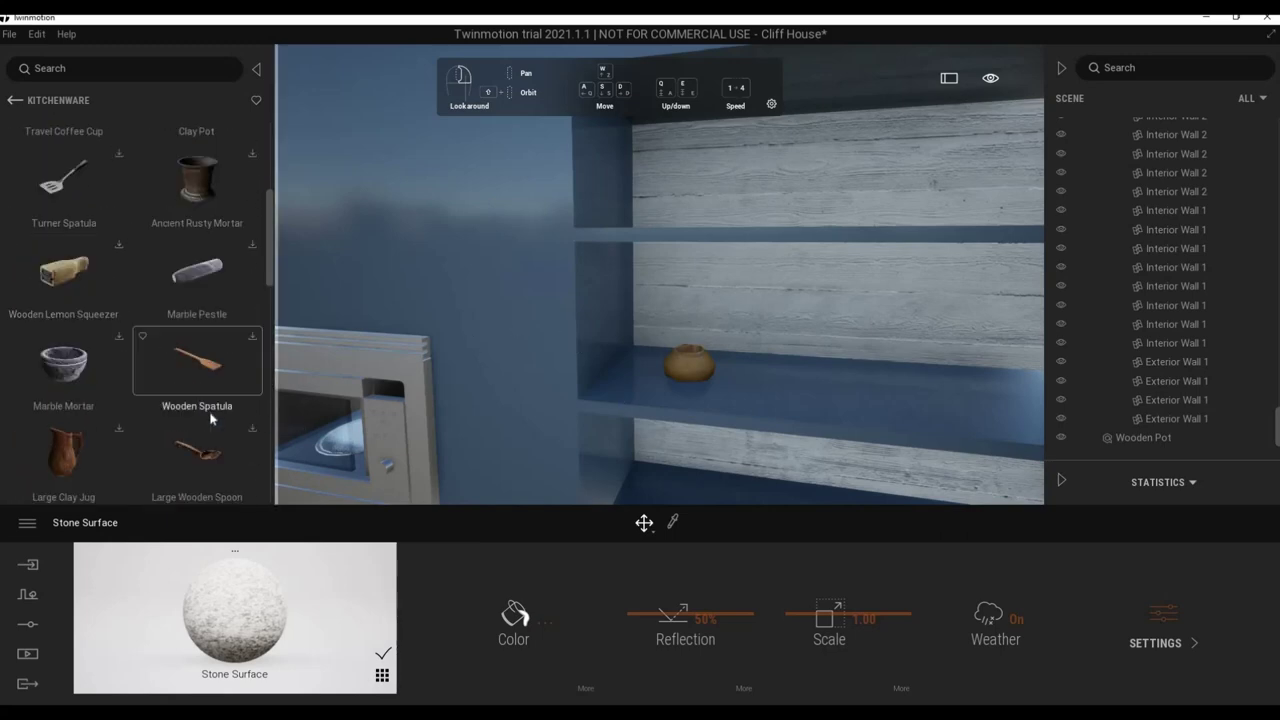
pyautogui.scroll(-2, 210, 415)
# Drop an Old Metal Jug into the kitchen and lower it to the floor beside the oven column.
pyautogui.scroll(-5, 210, 412)
pyautogui.moveTo(197, 335)
pyautogui.mouseDown()
pyautogui.moveTo(686, 200)
pyautogui.moveTo(806, 368)
pyautogui.mouseUp()
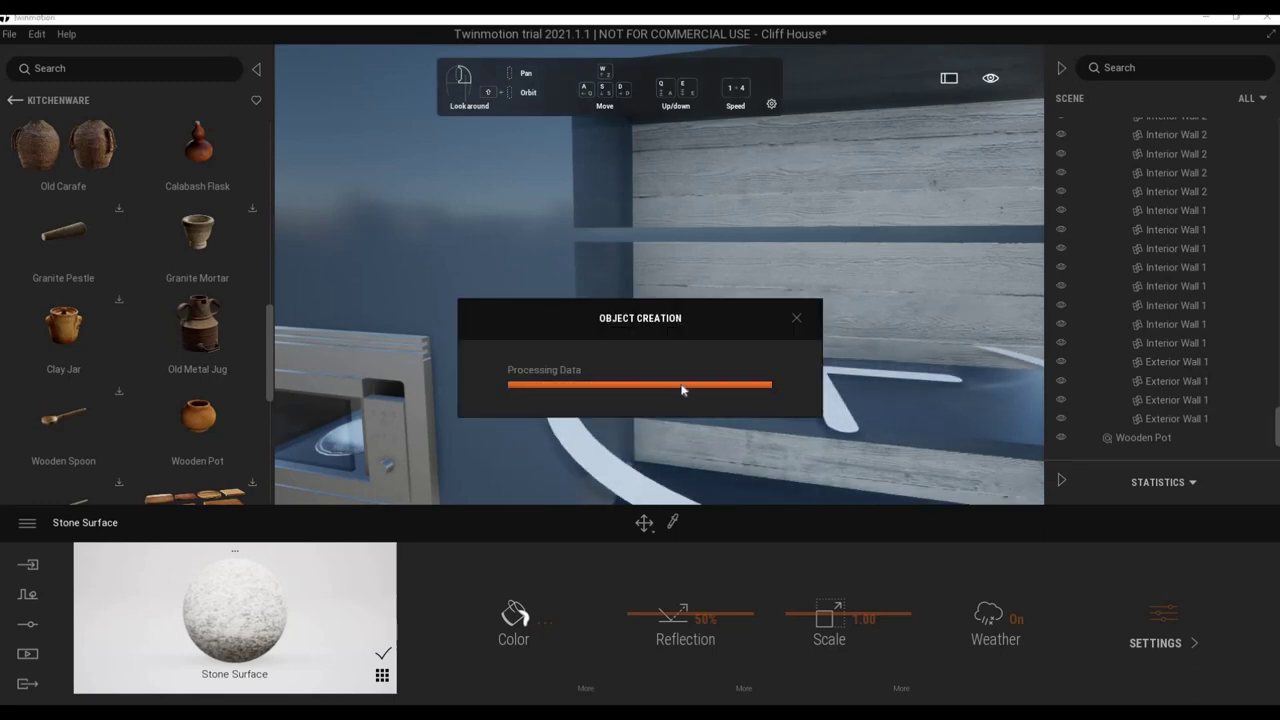
pyautogui.scroll(-2, 834, 368)
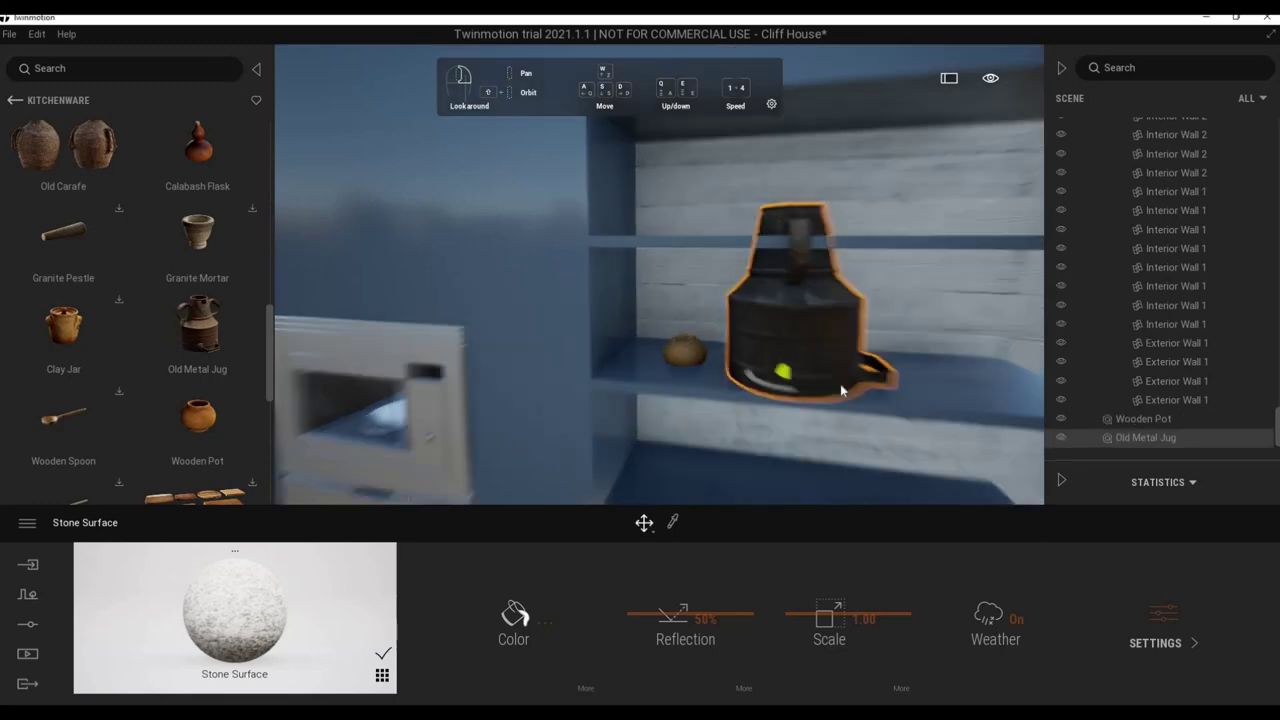
pyautogui.scroll(-3, 840, 384)
pyautogui.moveTo(857, 384); pyautogui.dragTo(817, 228)
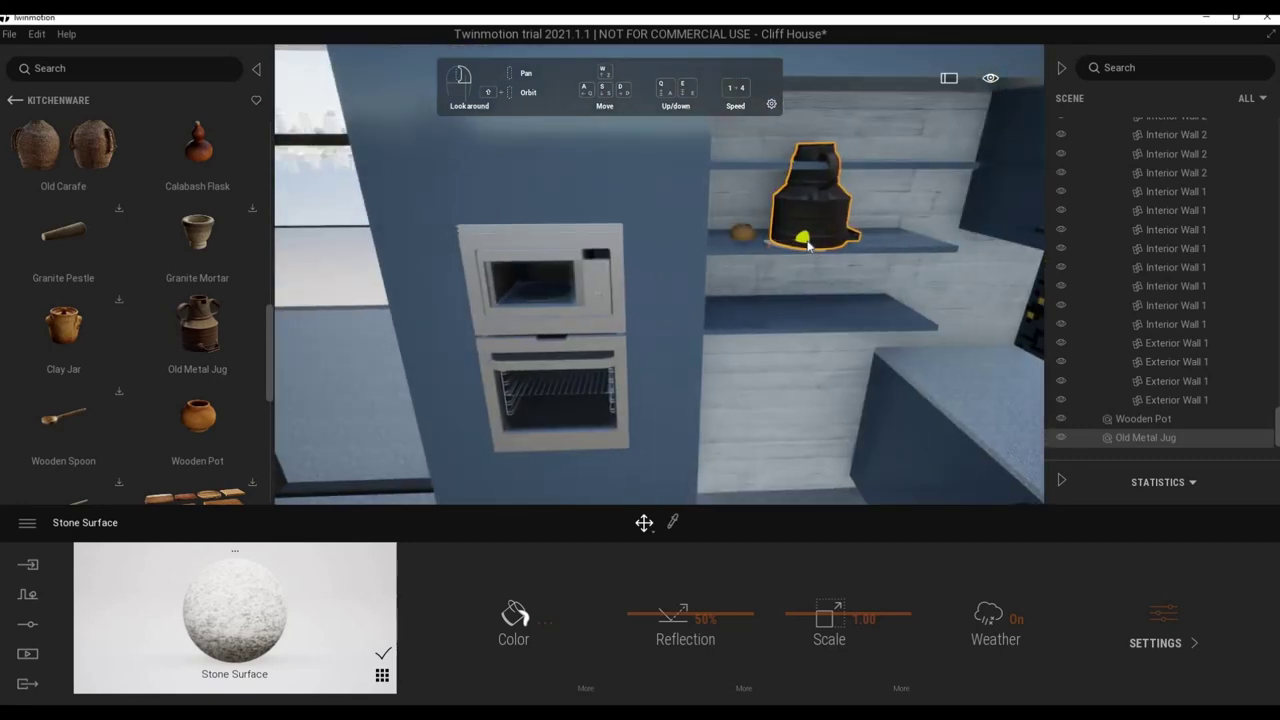
pyautogui.moveTo(779, 457); pyautogui.dragTo(785, 495)
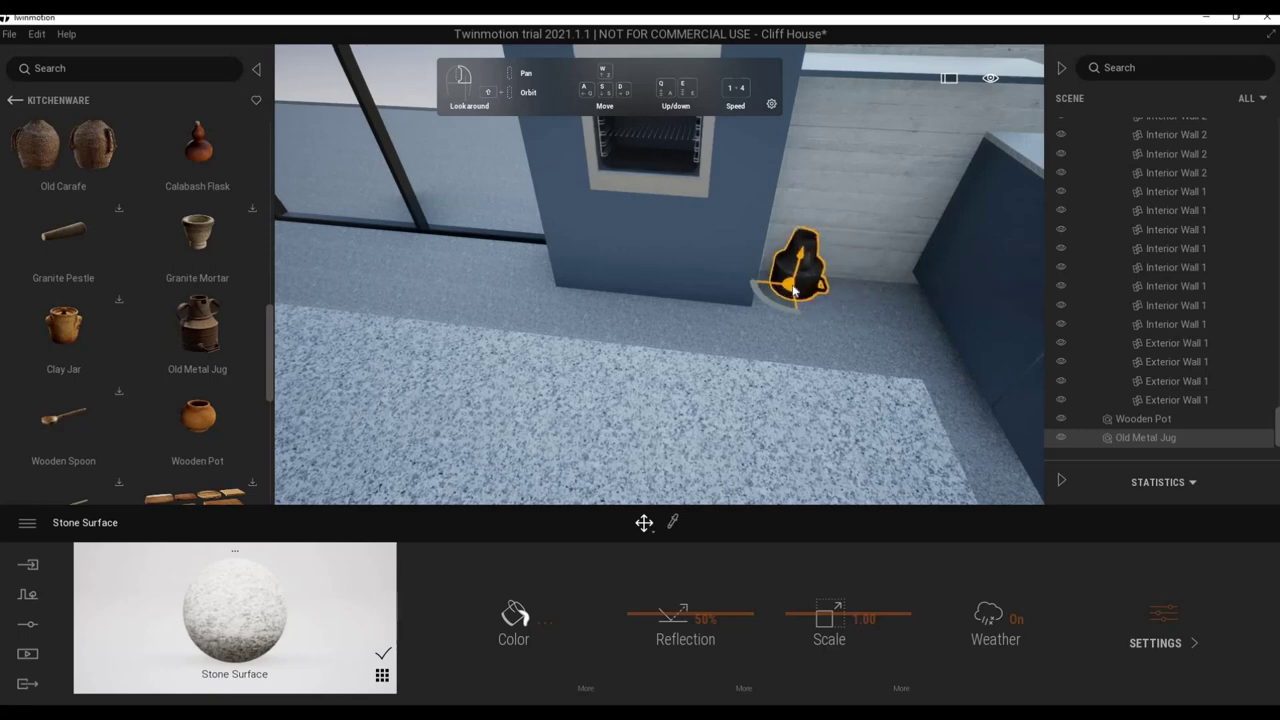
pyautogui.scroll(2, 114, 300)
pyautogui.scroll(2, 126, 278)
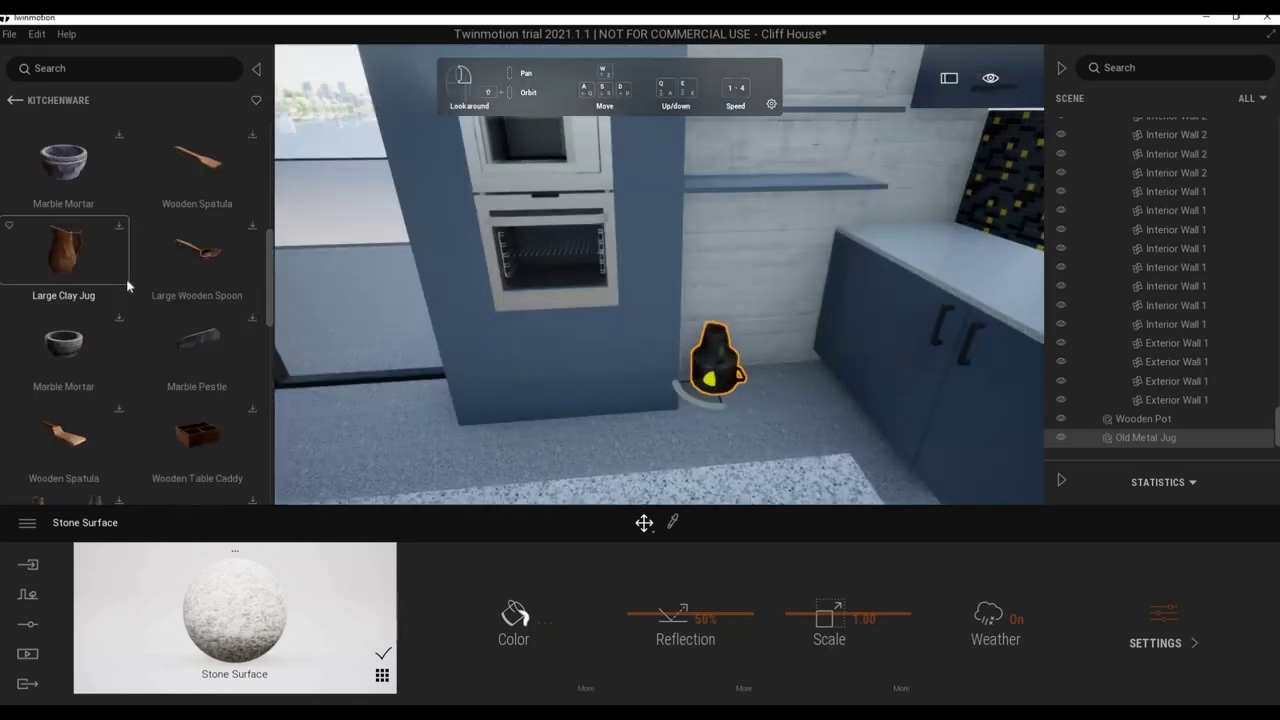
pyautogui.scroll(2, 119, 248)
pyautogui.click(15, 100)
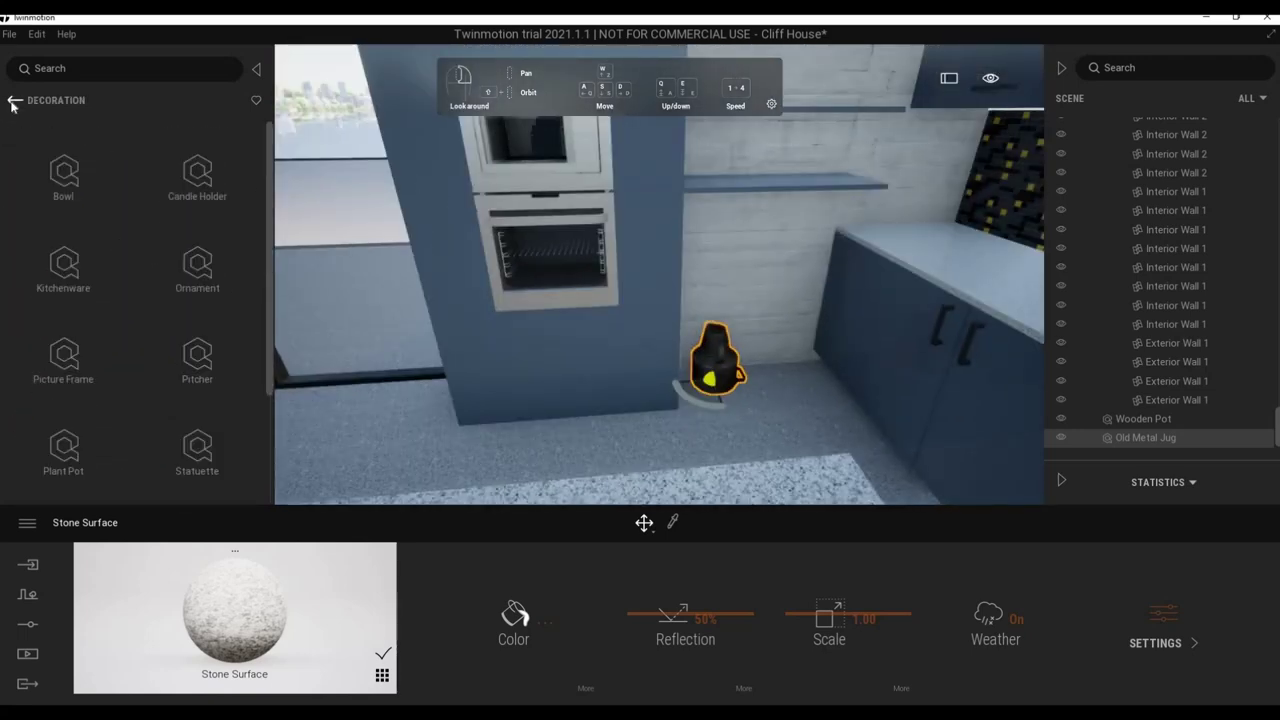
# Select the Wooden Pot and move it down onto the lower shelf.
pyautogui.click(63, 172)
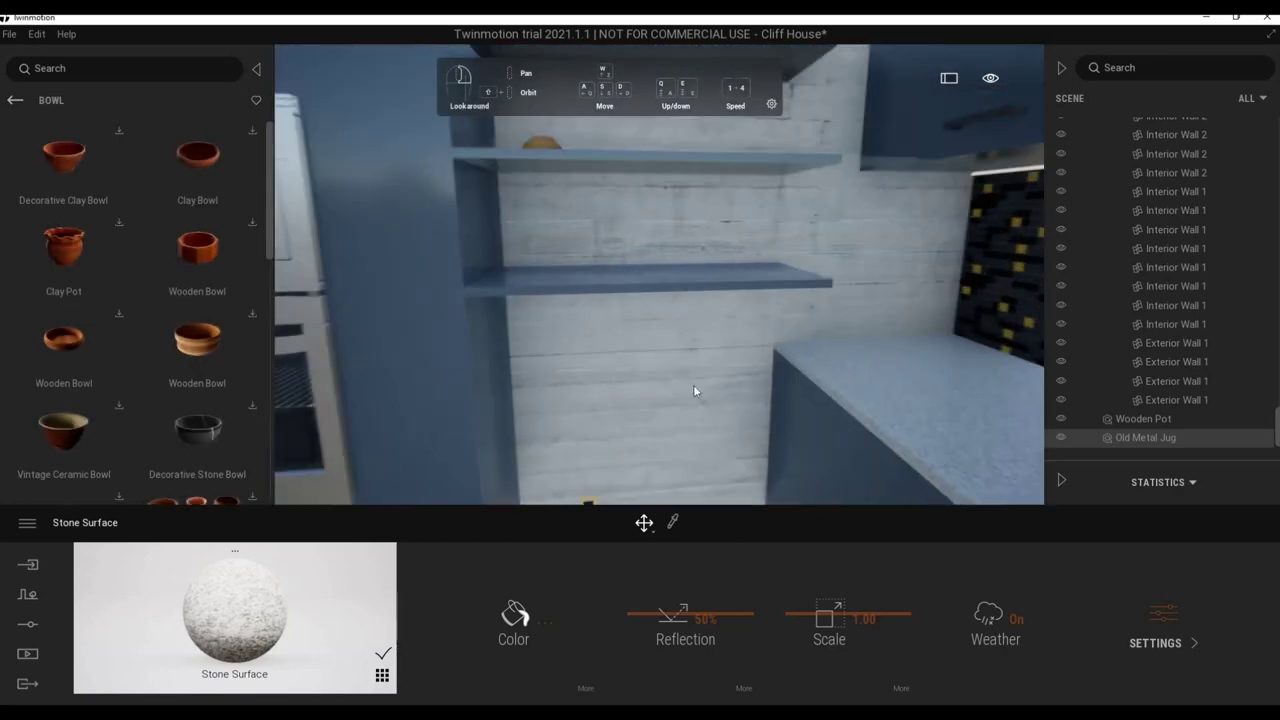
pyautogui.doubleClick(537, 293)
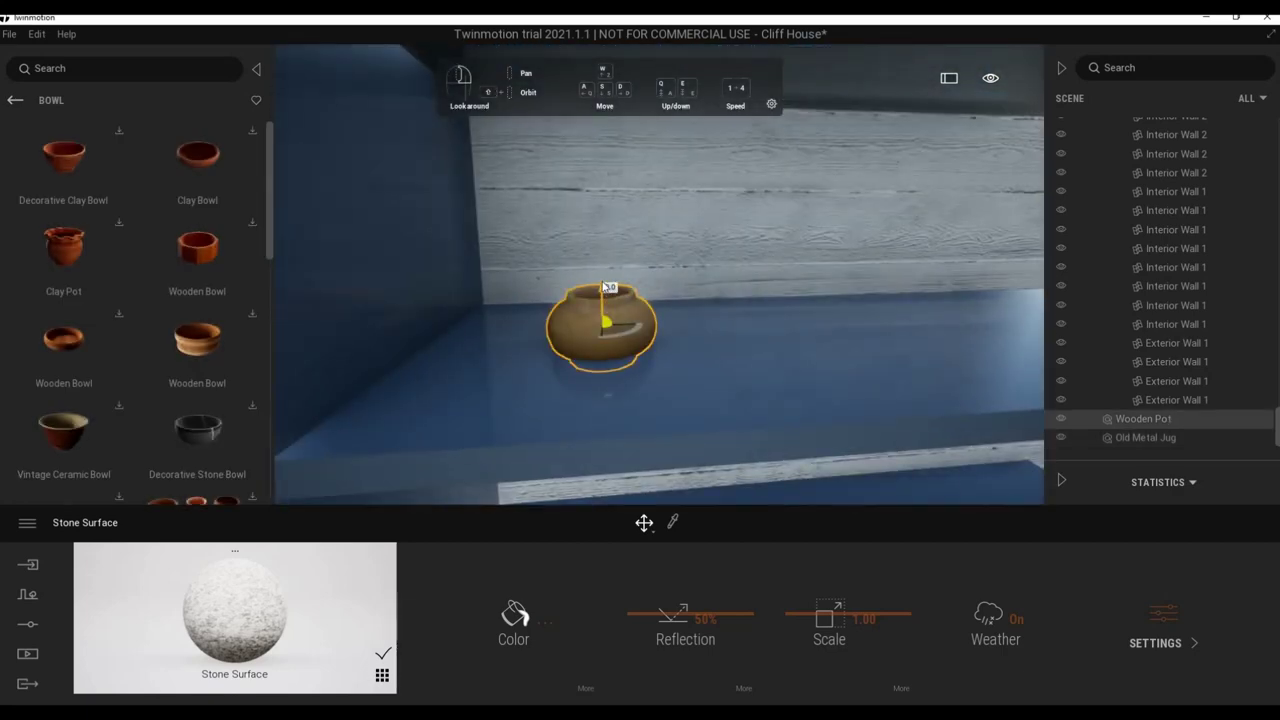
pyautogui.moveTo(606, 288); pyautogui.dragTo(606, 280)
pyautogui.click(613, 327)
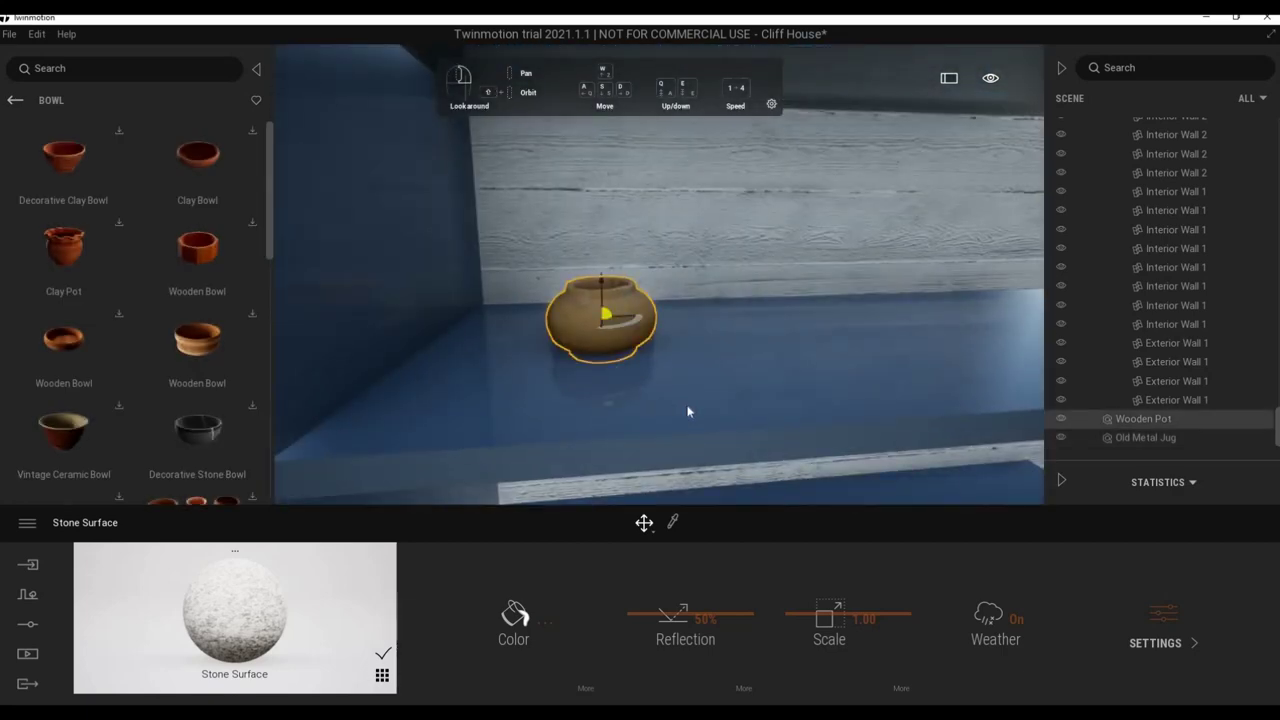
pyautogui.keyDown('shift'); pyautogui.moveTo(688, 411); pyautogui.dragTo(713, 427, button='middle'); pyautogui.keyUp('shift')
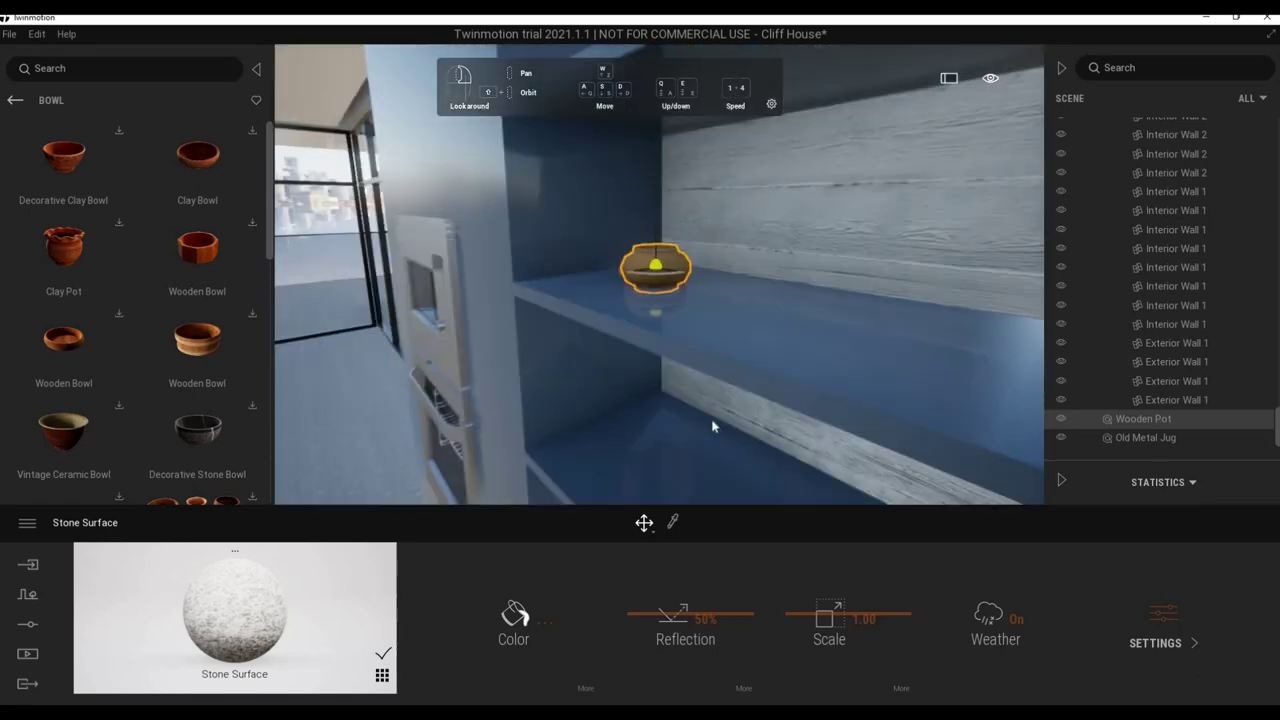
pyautogui.moveTo(713, 427); pyautogui.dragTo(675, 447)
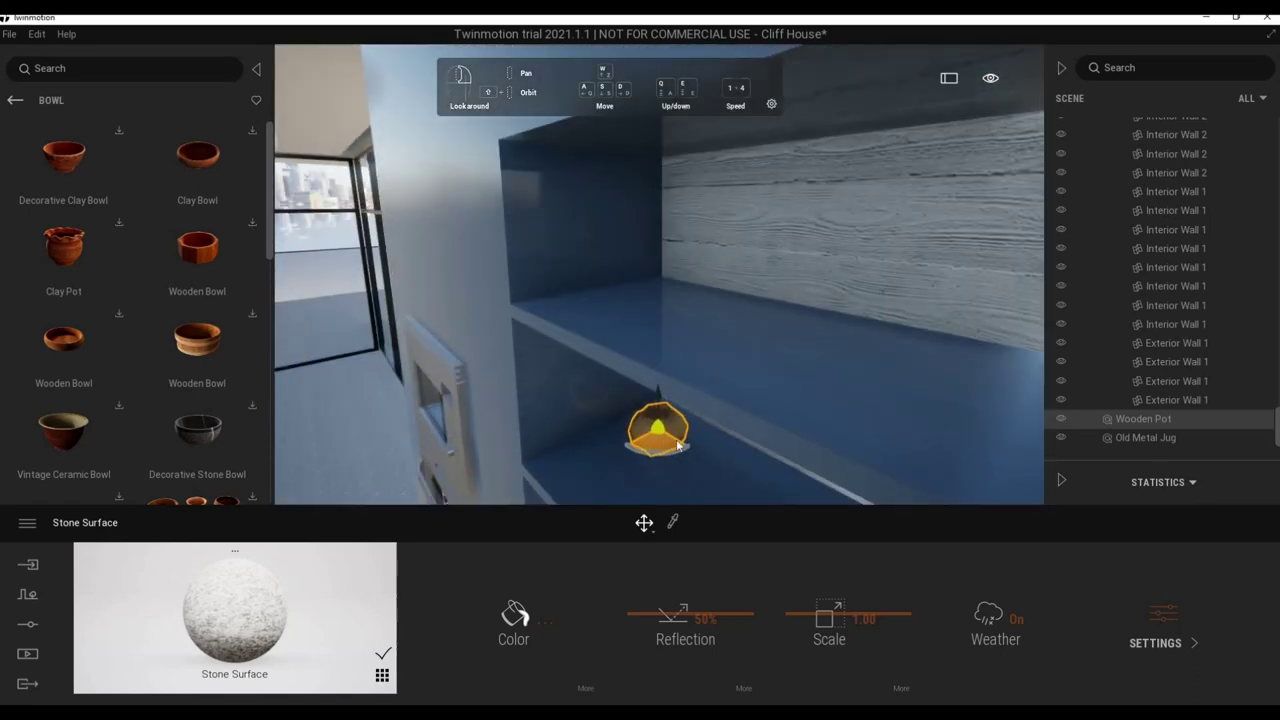
# Alt-drag copies of the pot along the shelf, then copy the pair again, confirming each with OK.
pyautogui.keyDown('alt'); pyautogui.moveTo(690, 459); pyautogui.dragTo(737, 483); pyautogui.keyUp('alt')
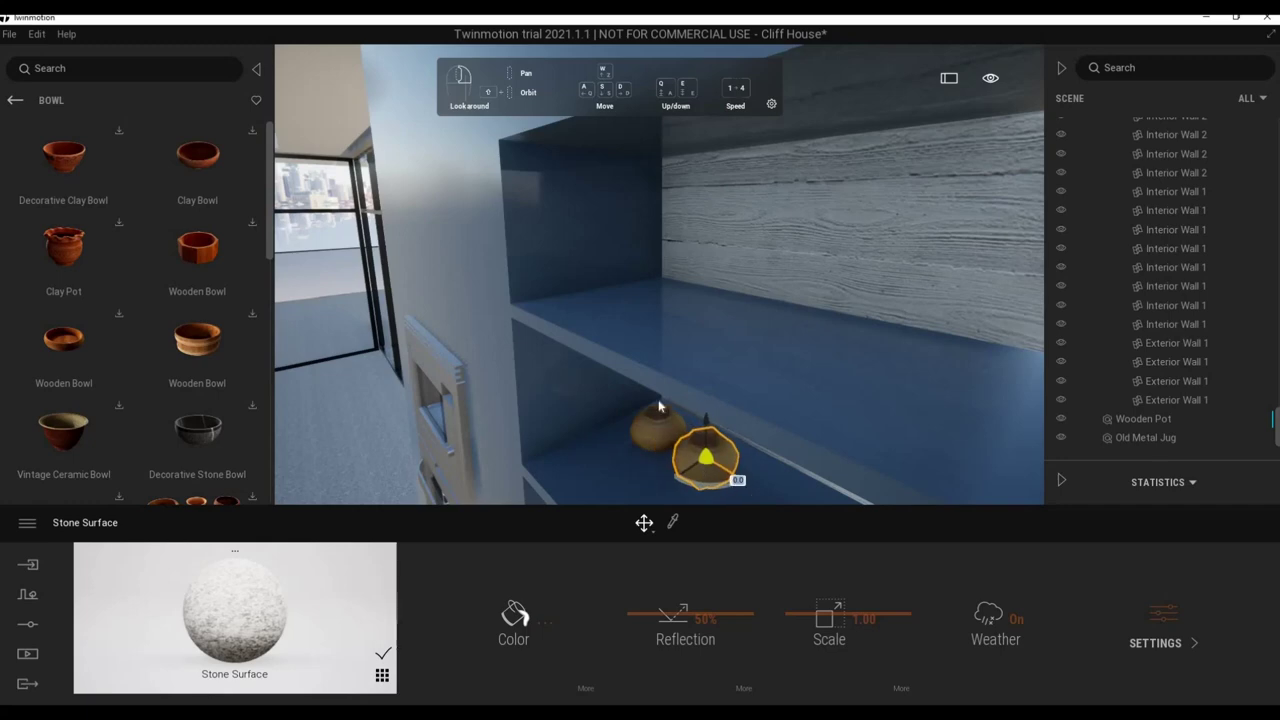
pyautogui.click(598, 448)
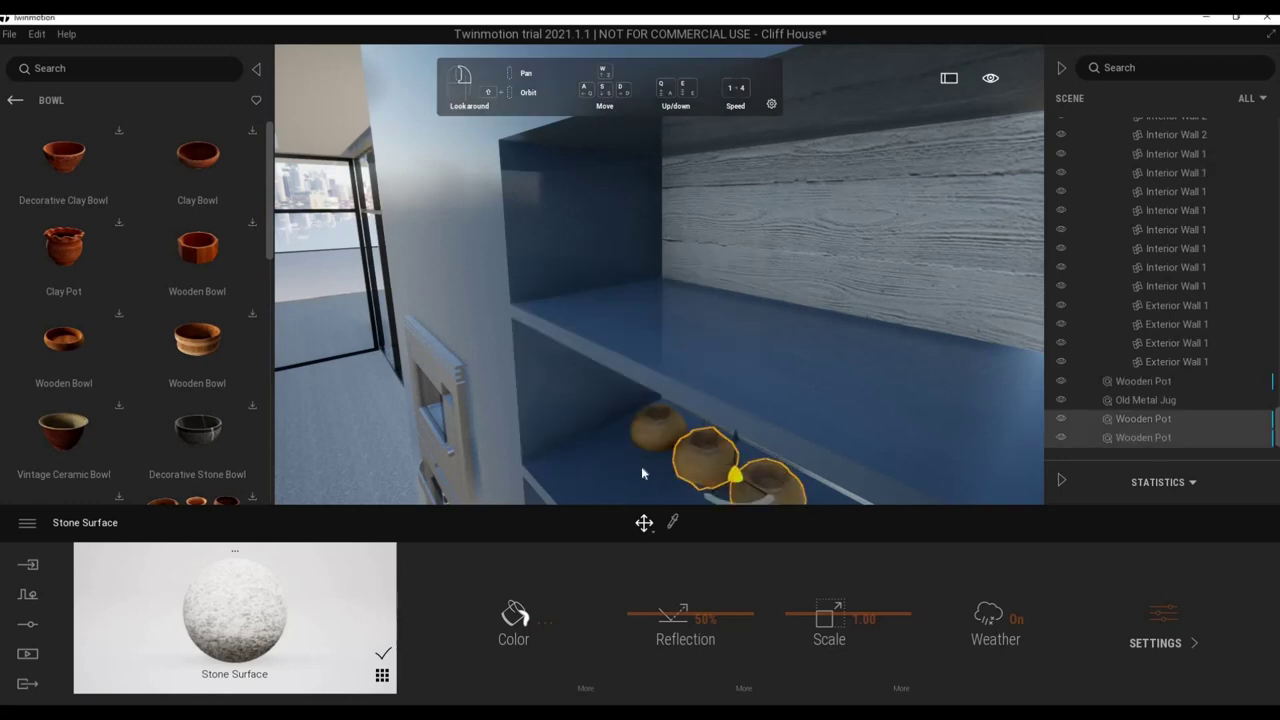
pyautogui.keyDown('shift'); pyautogui.moveTo(641, 466); pyautogui.dragTo(605, 402, button='middle'); pyautogui.keyUp('shift')
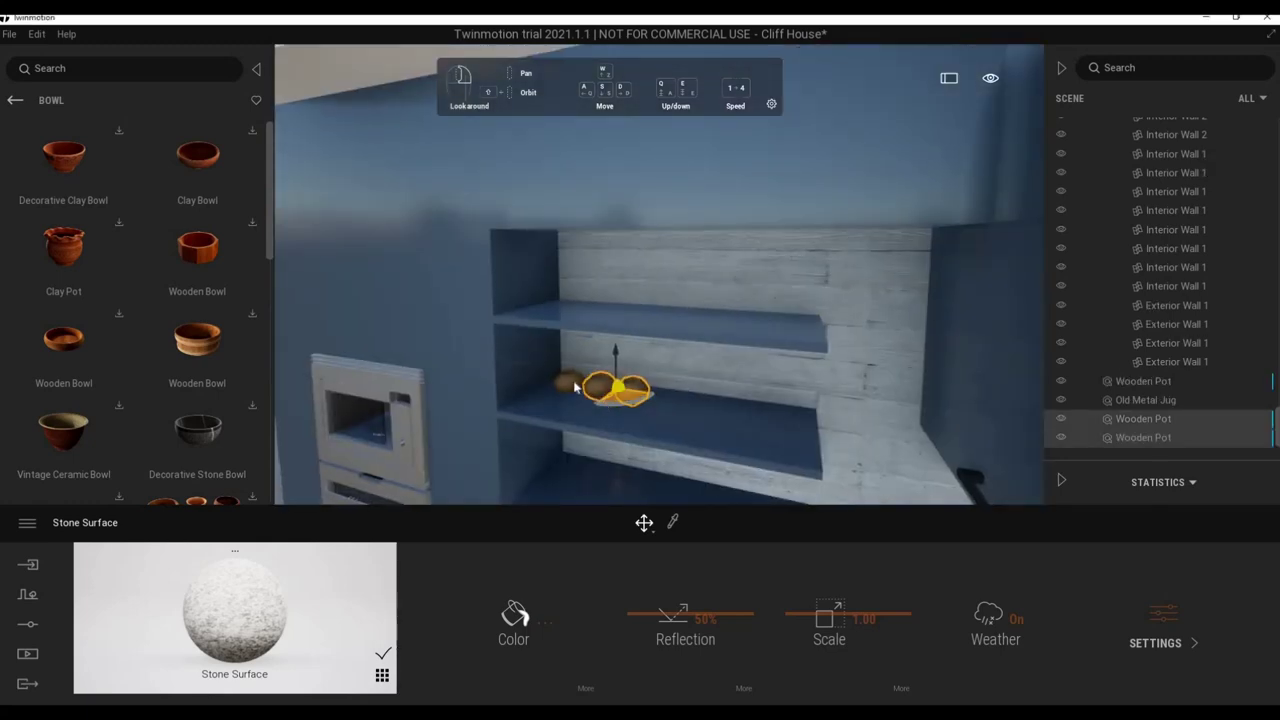
pyautogui.keyDown('ctrl'); pyautogui.click(569, 390); pyautogui.keyUp('ctrl')
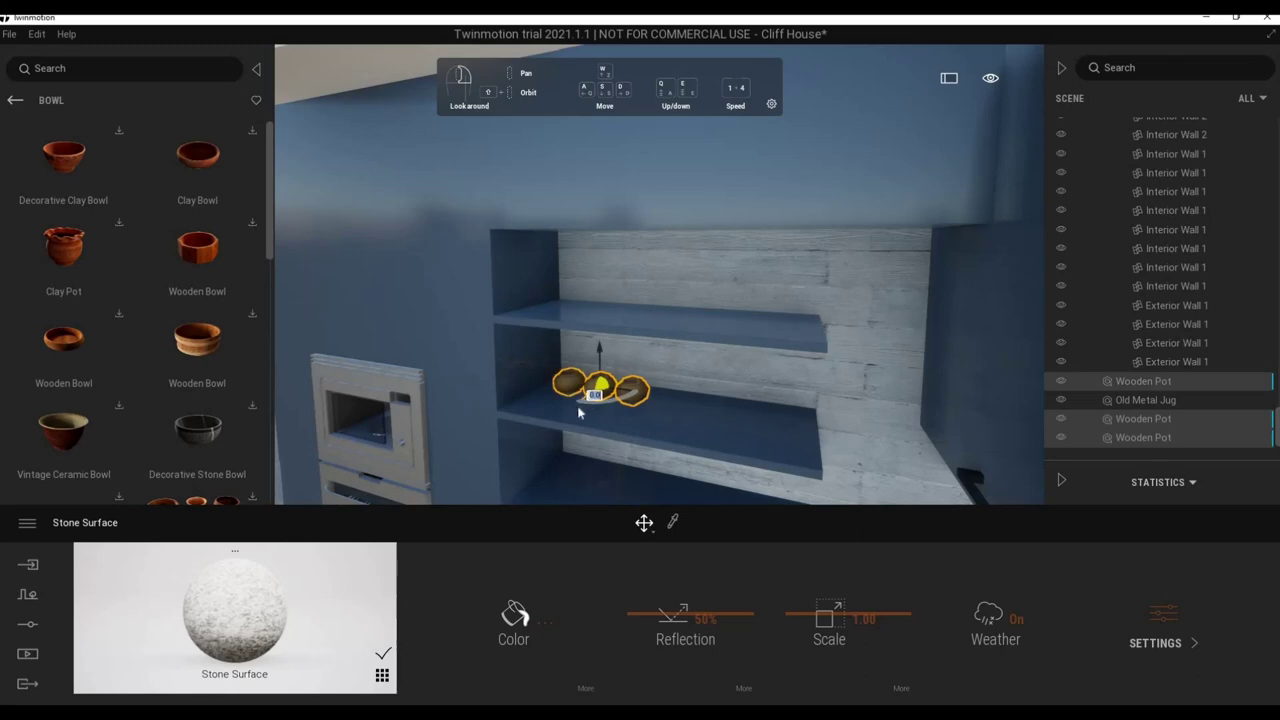
pyautogui.keyDown('alt'); pyautogui.moveTo(578, 410); pyautogui.dragTo(569, 430); pyautogui.keyUp('alt')
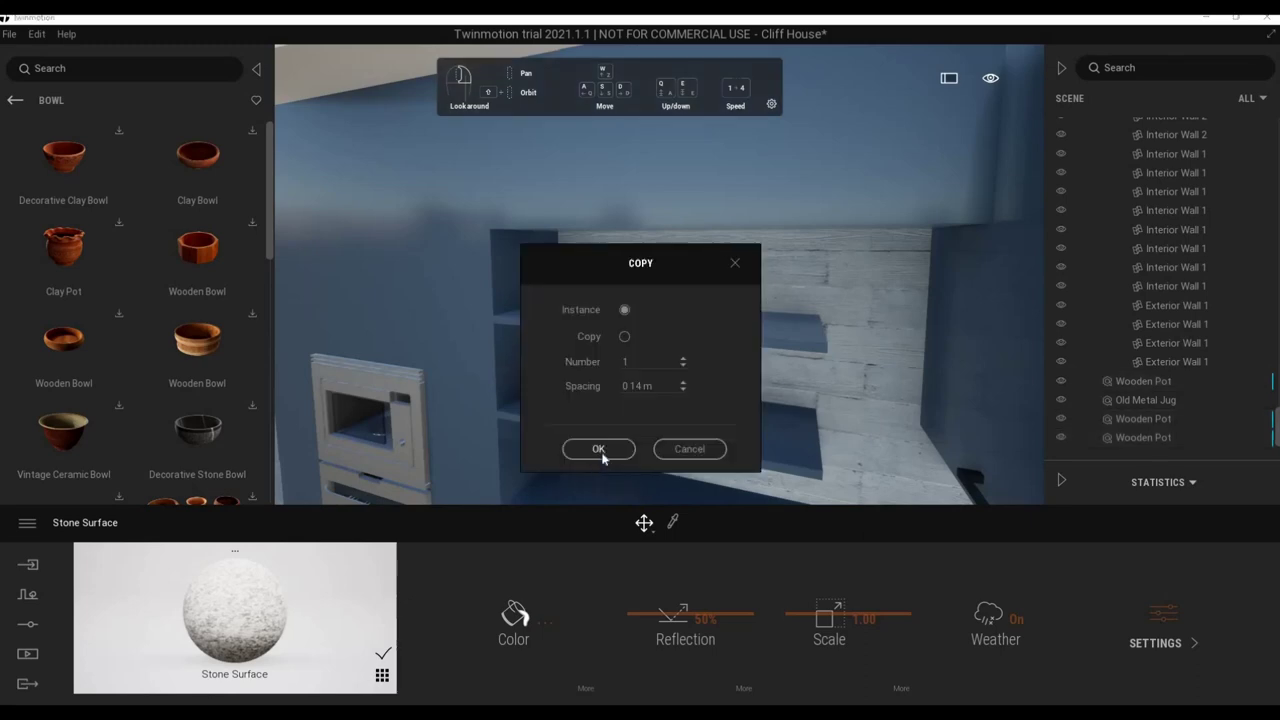
pyautogui.click(600, 450)
pyautogui.scroll(3, 680, 431)
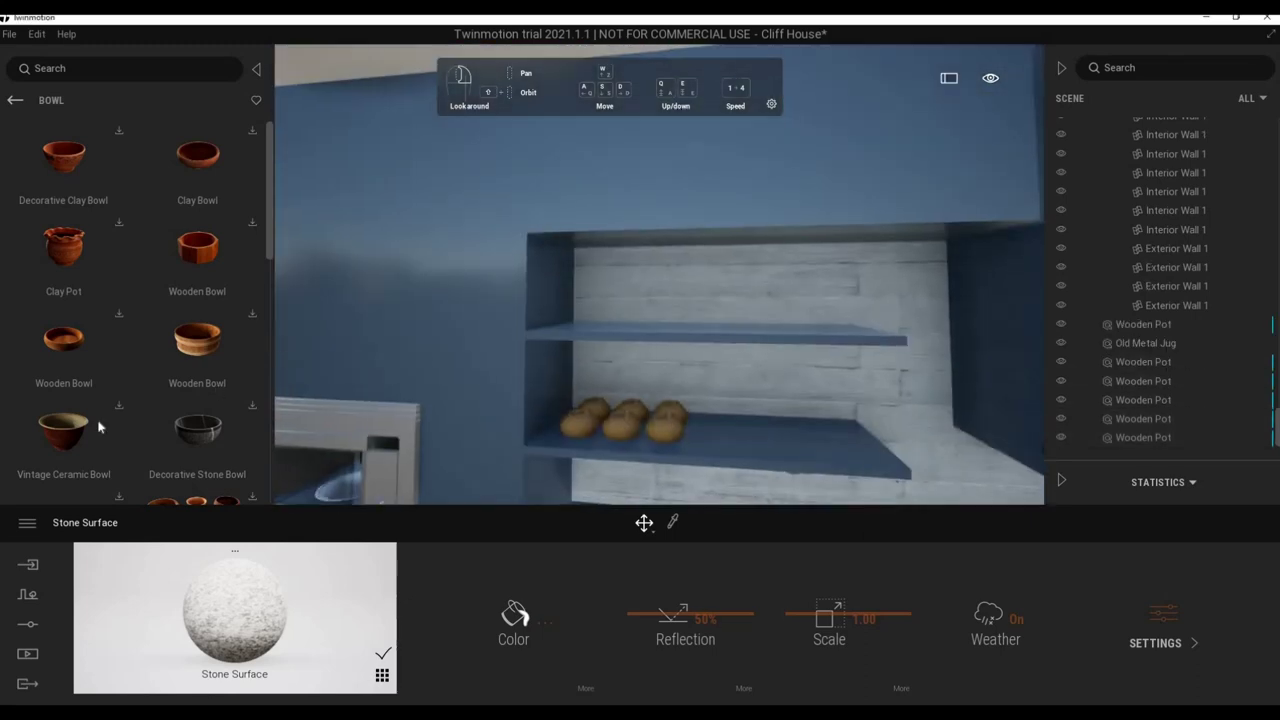
pyautogui.scroll(-2, 100, 430)
pyautogui.scroll(-2, 105, 437)
pyautogui.scroll(-2, 110, 445)
pyautogui.scroll(-2, 117, 453)
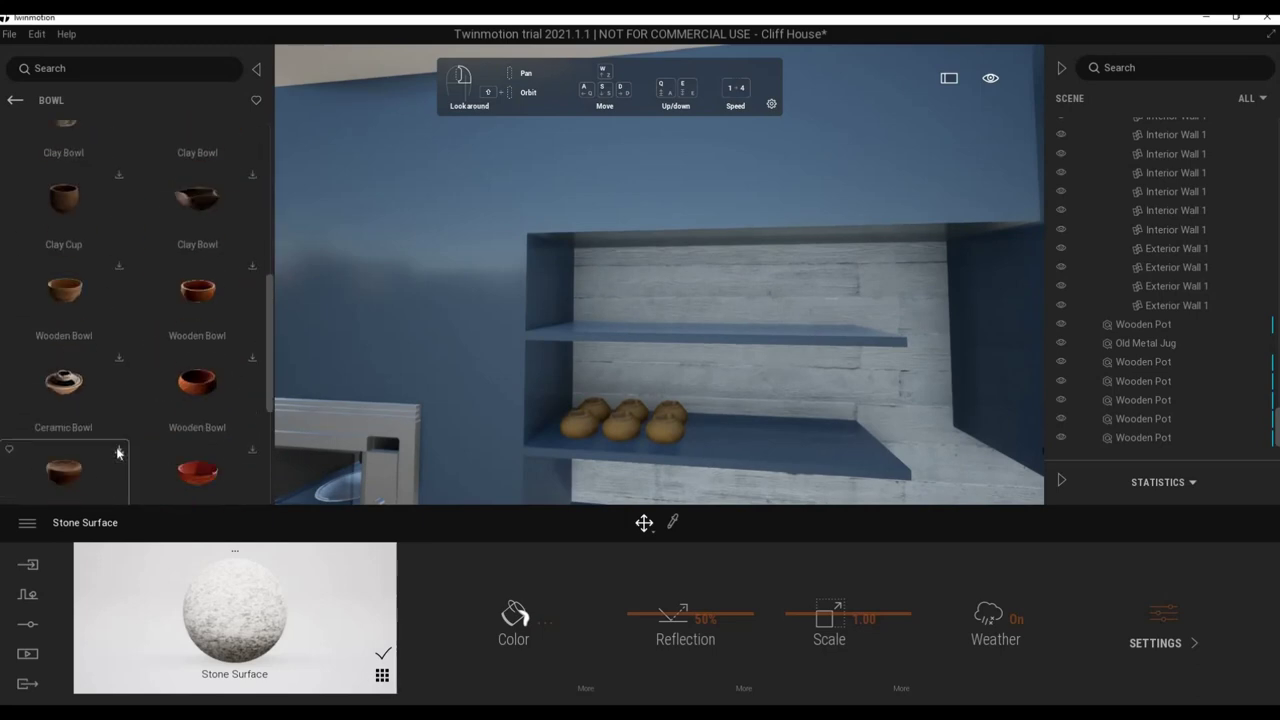
pyautogui.click(15, 100)
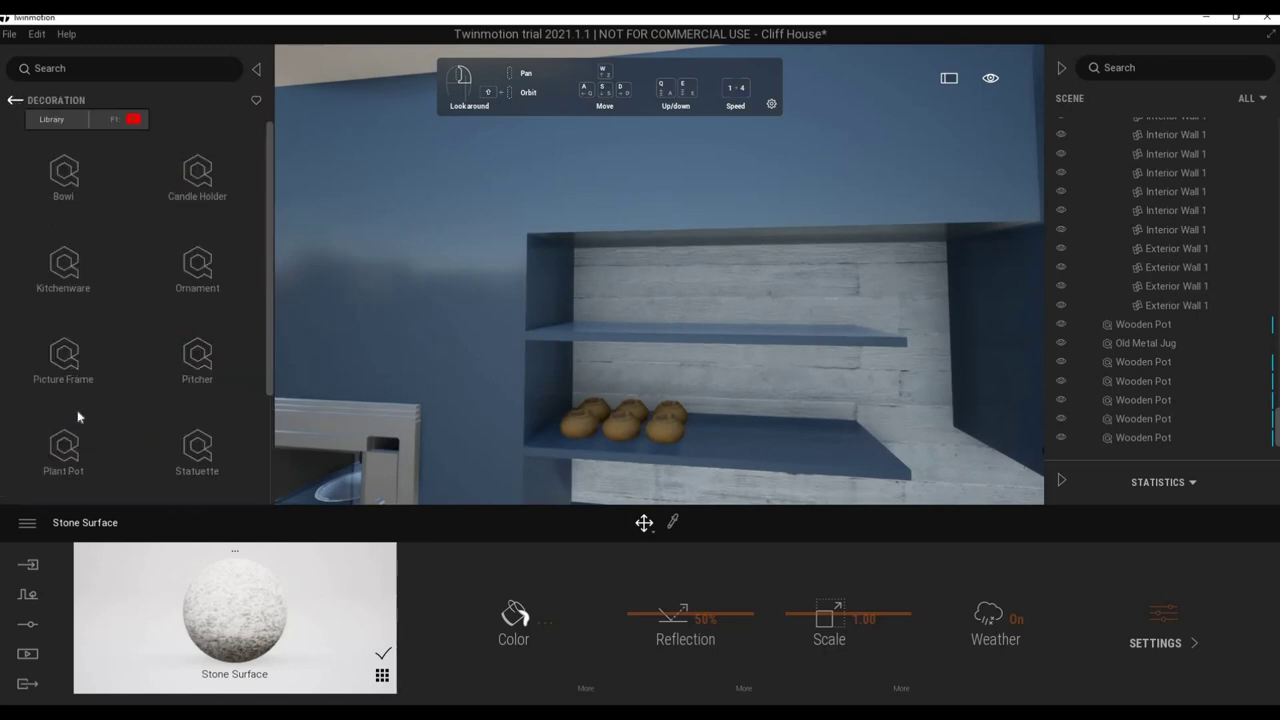
pyautogui.click(65, 448)
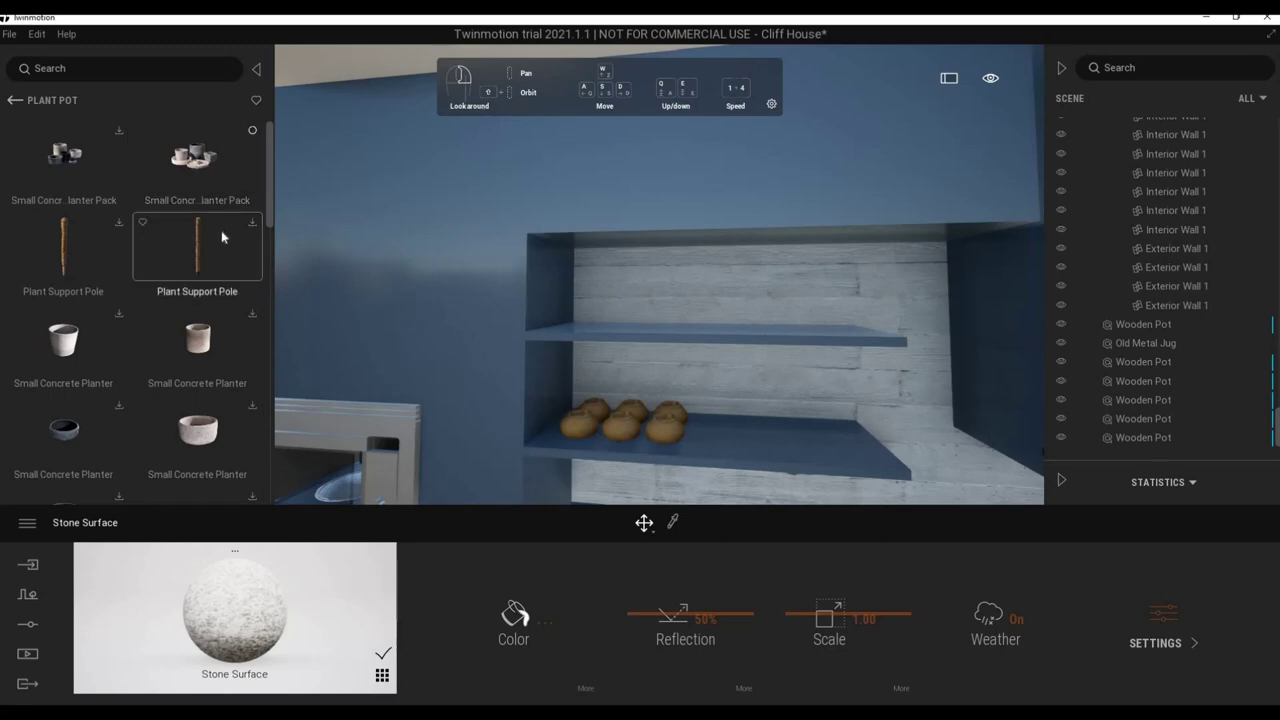
pyautogui.moveTo(221, 230); pyautogui.dragTo(770, 452)
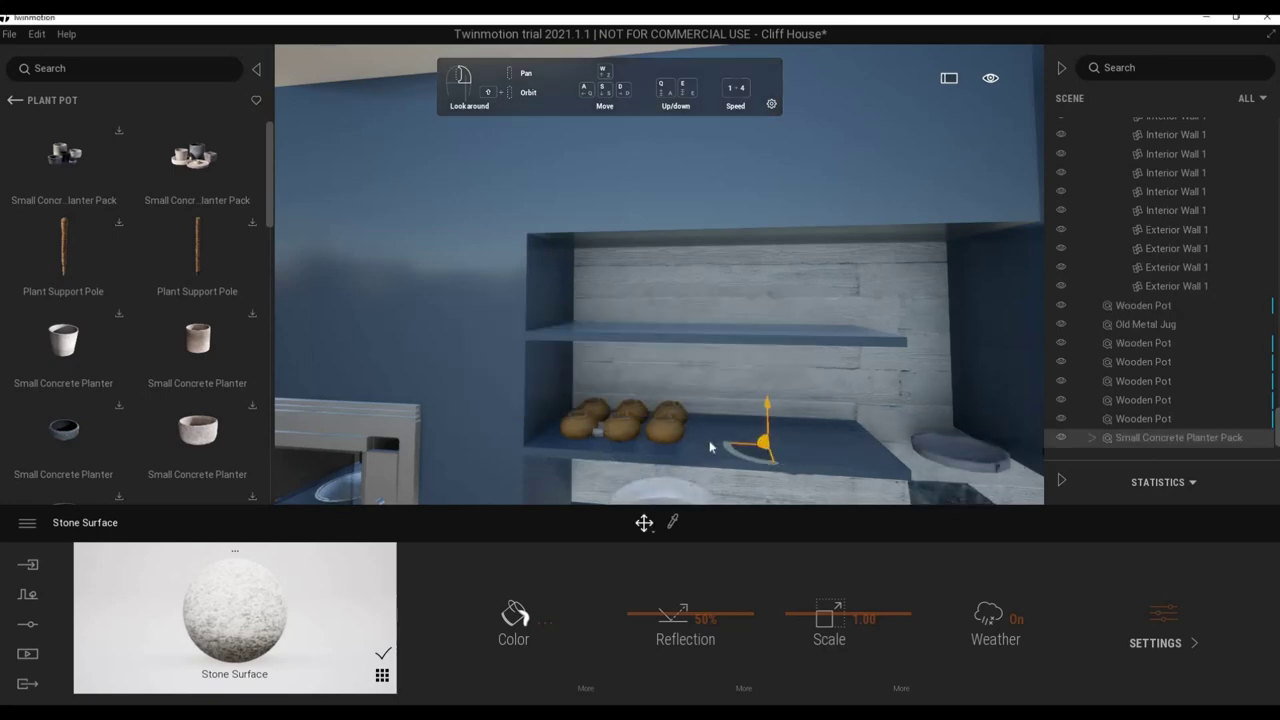
pyautogui.moveTo(710, 447); pyautogui.dragTo(672, 493)
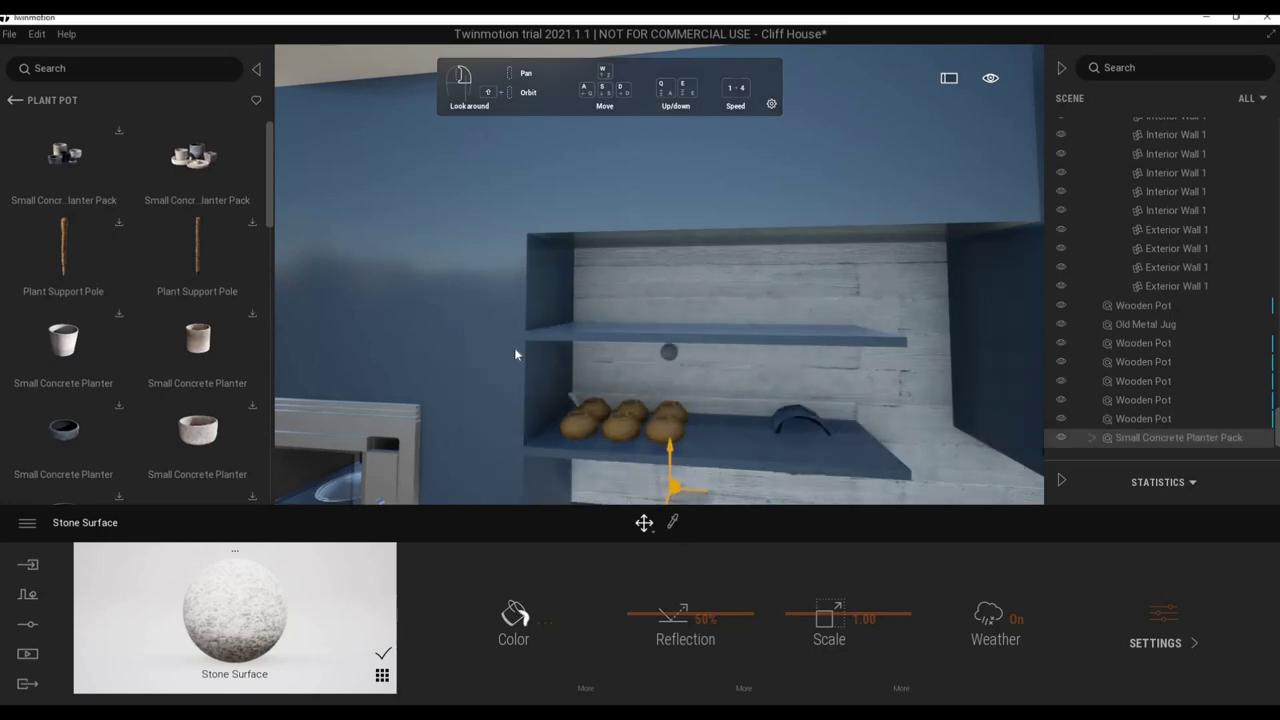
pyautogui.press('Delete')
pyautogui.moveTo(111, 131); pyautogui.dragTo(694, 354)
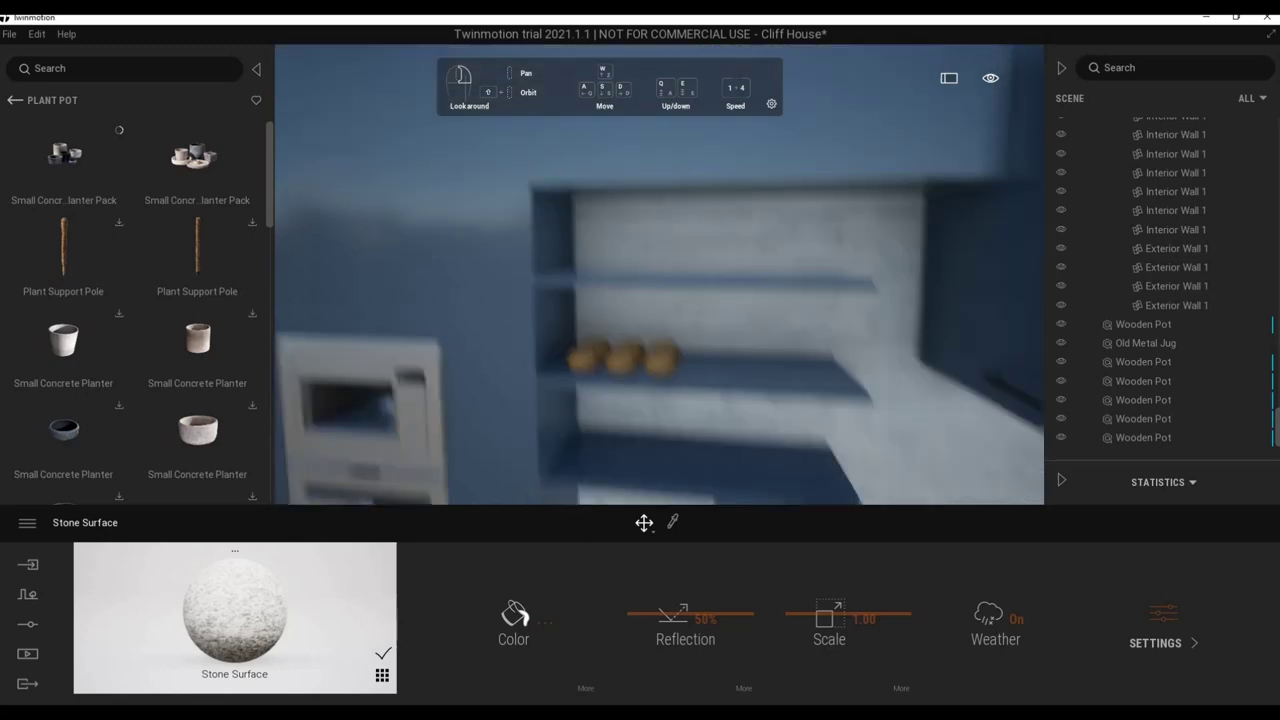
pyautogui.moveTo(72, 170); pyautogui.dragTo(525, 381)
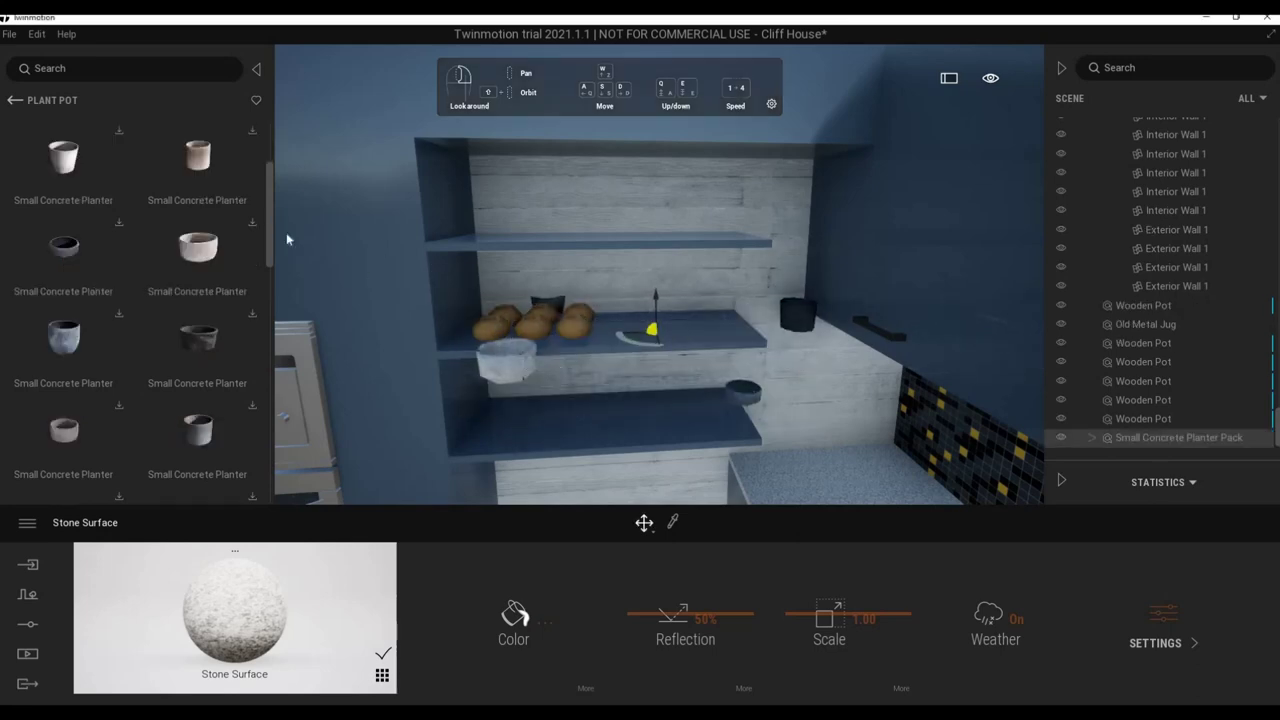
pyautogui.press('Delete')
pyautogui.scroll(5, 268, 300)
pyautogui.scroll(5, 266, 360)
# Return to Decoration and browse through the Tableware assets.
pyautogui.click(15, 100)
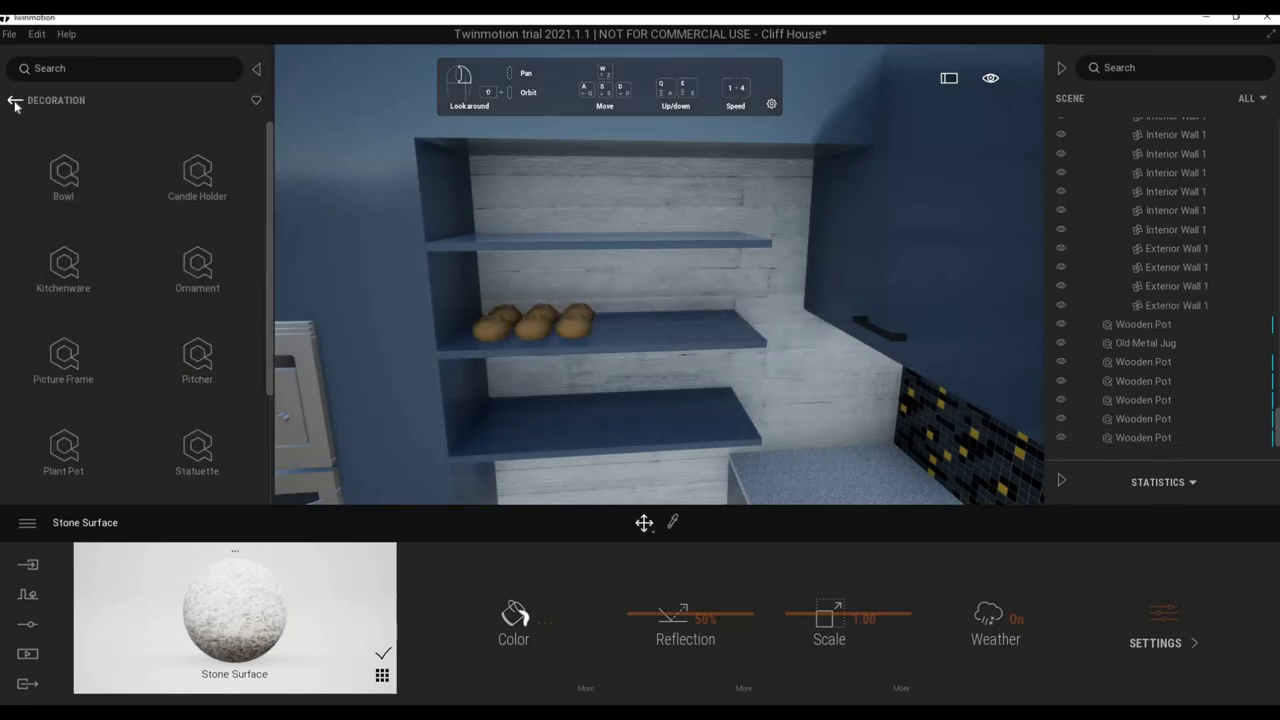
pyautogui.click(15, 100)
pyautogui.click(198, 180)
pyautogui.scroll(-2, 191, 388)
pyautogui.scroll(-2, 205, 377)
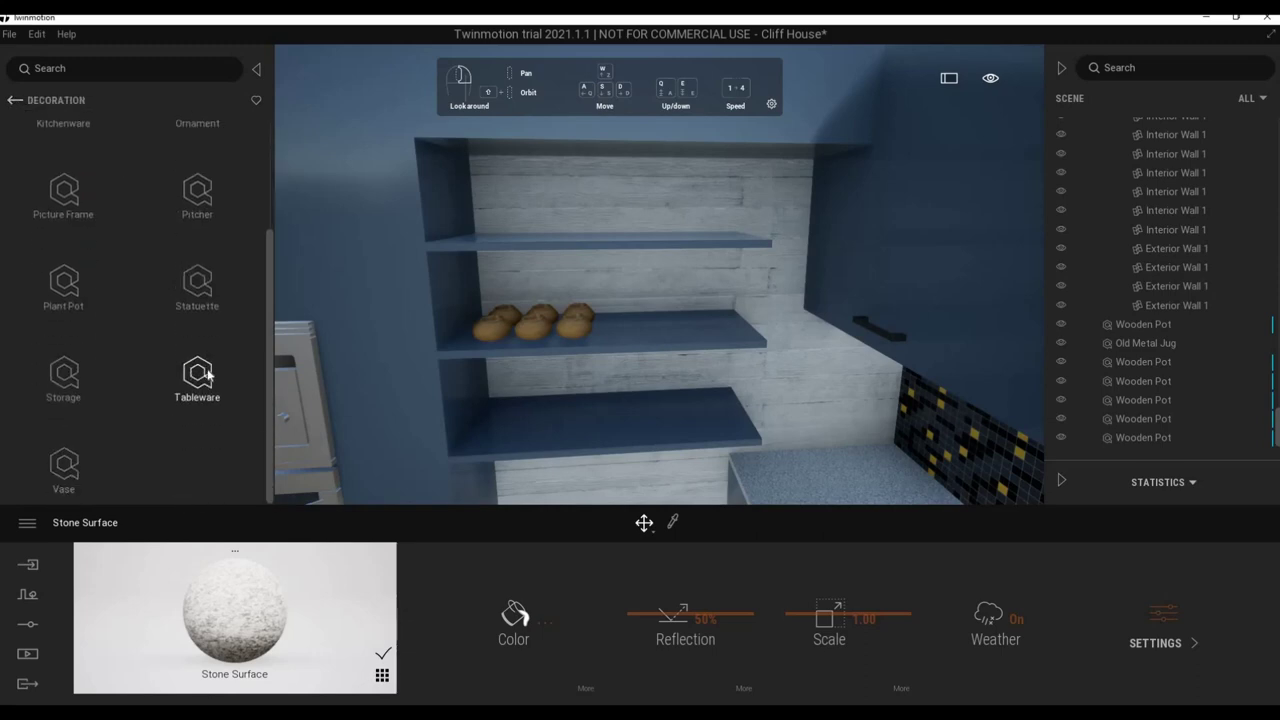
pyautogui.click(251, 383)
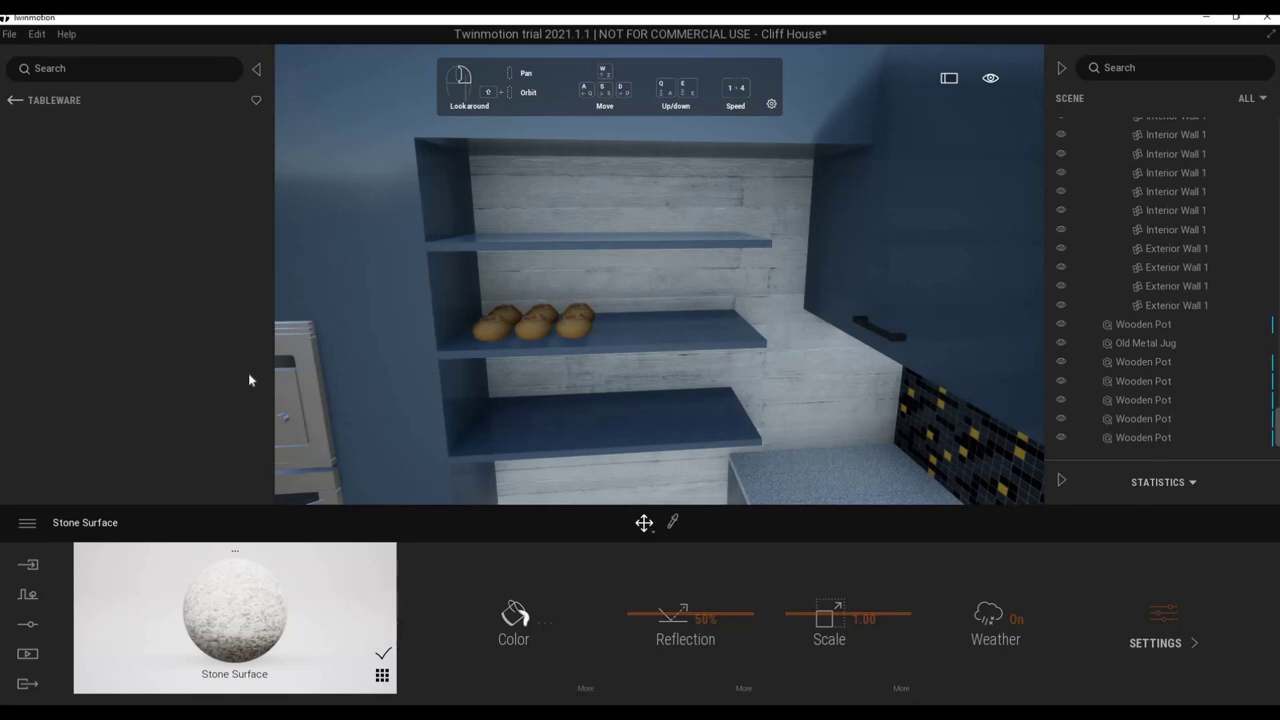
pyautogui.scroll(-1, 200, 345)
pyautogui.scroll(-2, 195, 357)
pyautogui.scroll(-3, 164, 374)
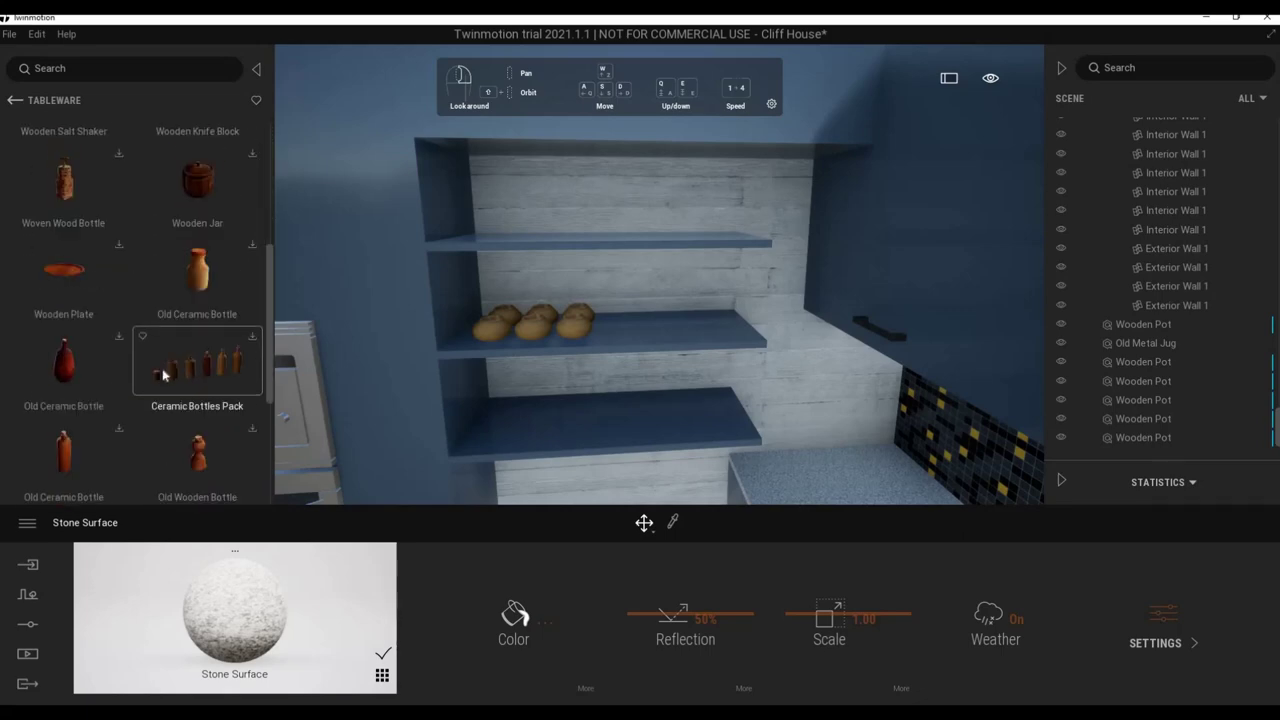
pyautogui.scroll(-1, 163, 374)
pyautogui.press('BackSpace')
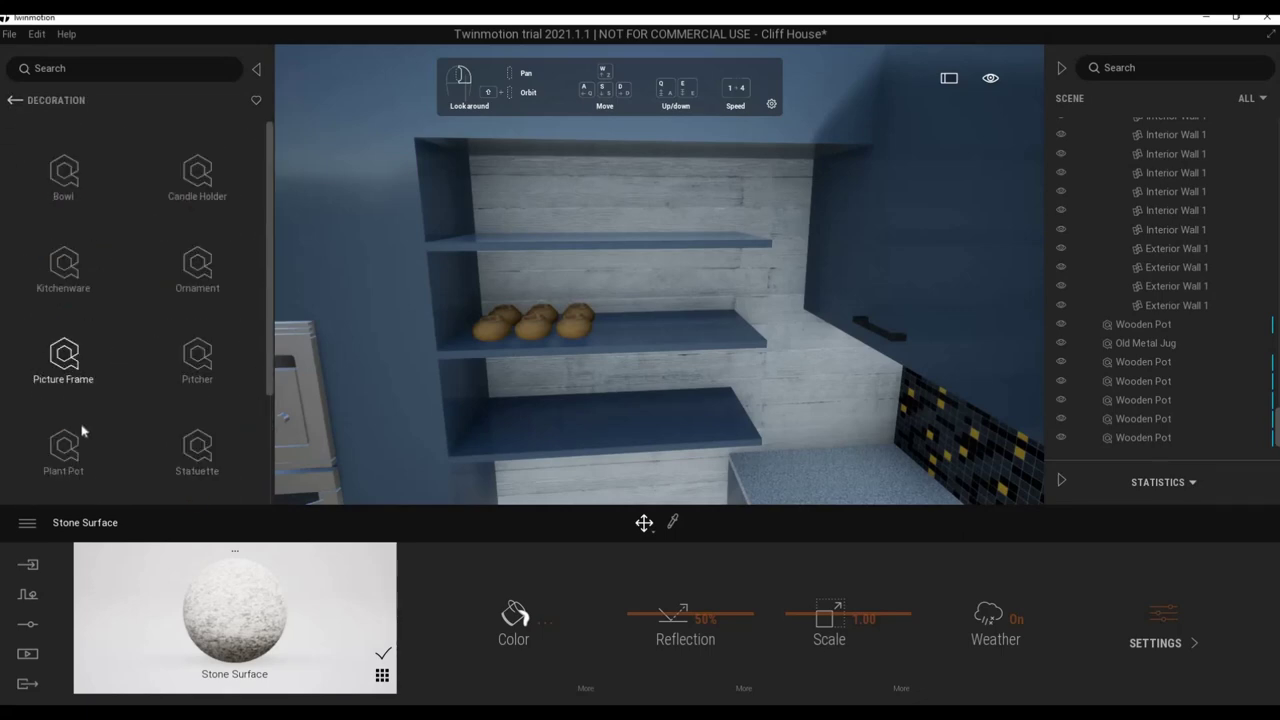
# Open the Vase category listing the Clay Vases and Wooden Vase.
pyautogui.scroll(-2, 85, 400)
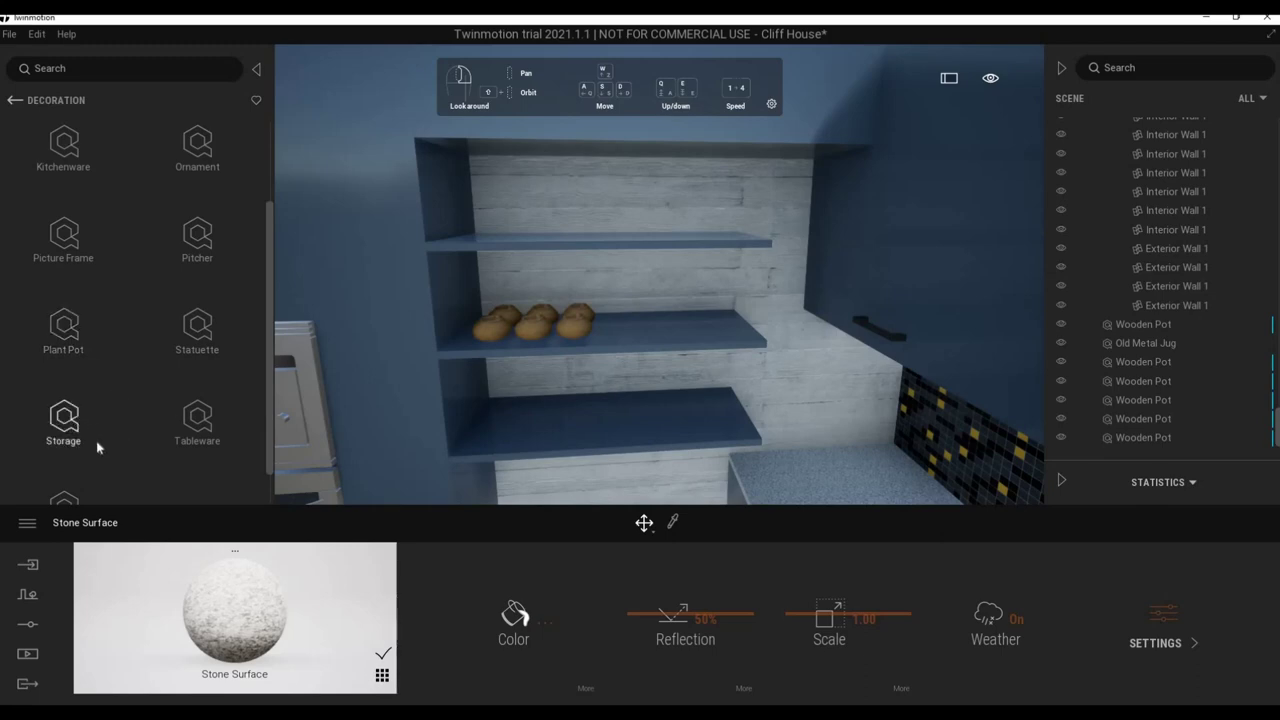
pyautogui.scroll(-1, 98, 447)
pyautogui.click(60, 450)
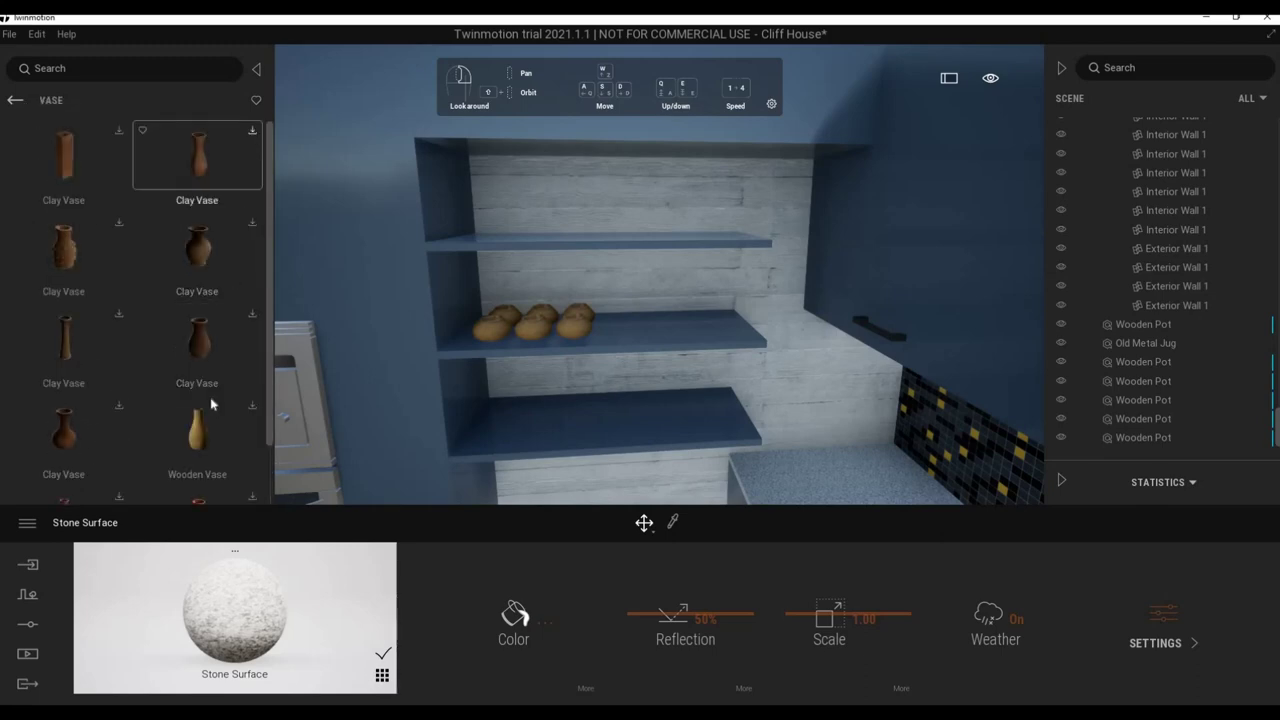
pyautogui.scroll(-1, 211, 403)
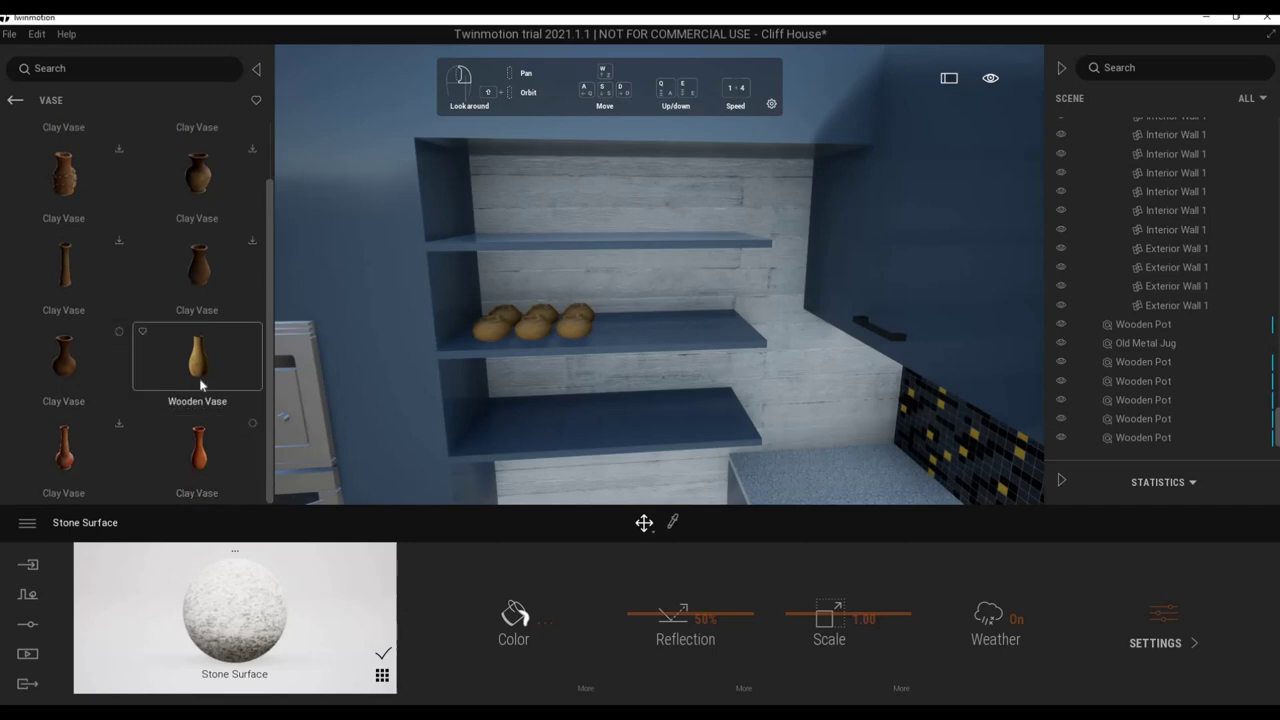
# Place a Wooden Vase and a Clay Vase on the top kitchen shelf.
pyautogui.moveTo(567, 321); pyautogui.dragTo(484, 231)
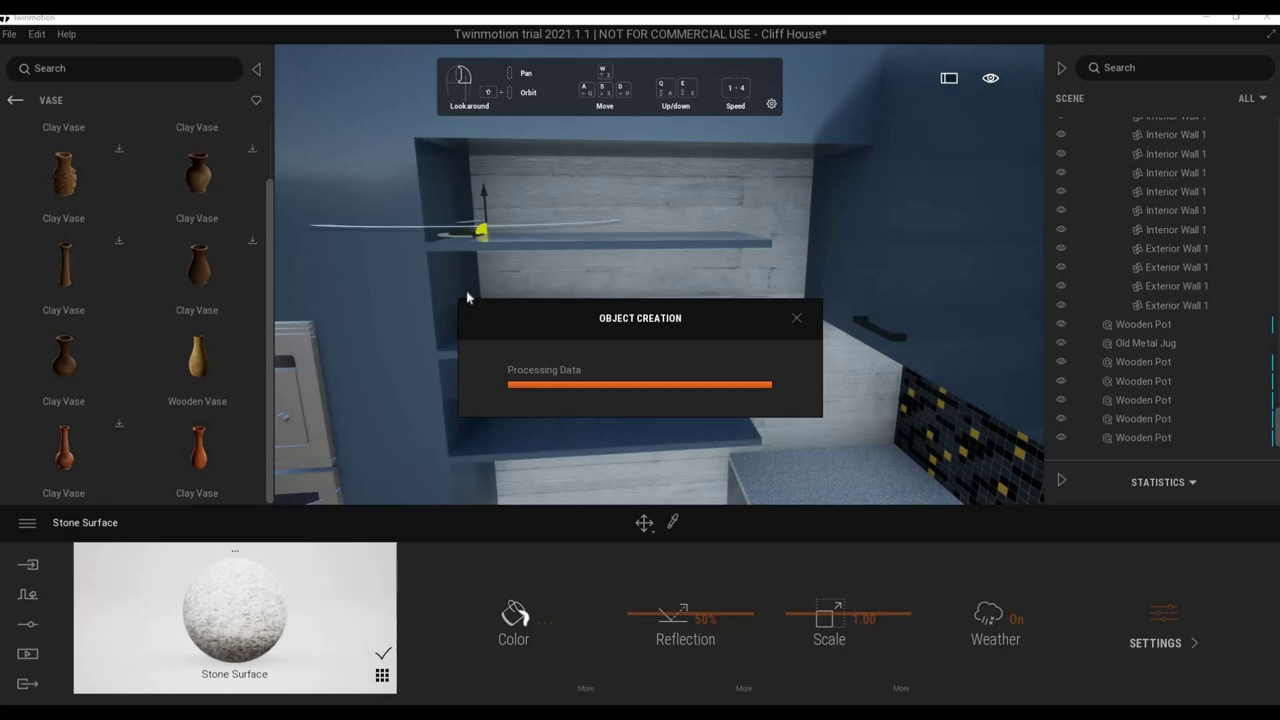
pyautogui.scroll(5, 450, 250)
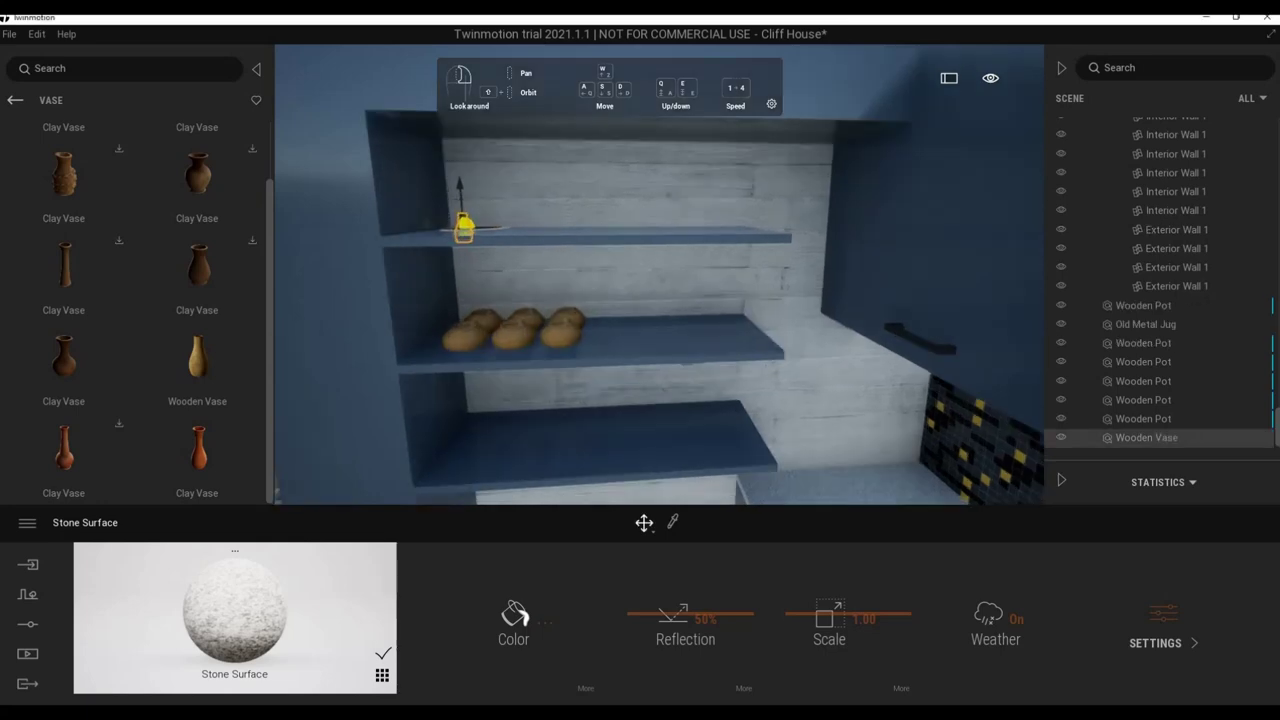
pyautogui.moveTo(446, 228); pyautogui.dragTo(447, 229)
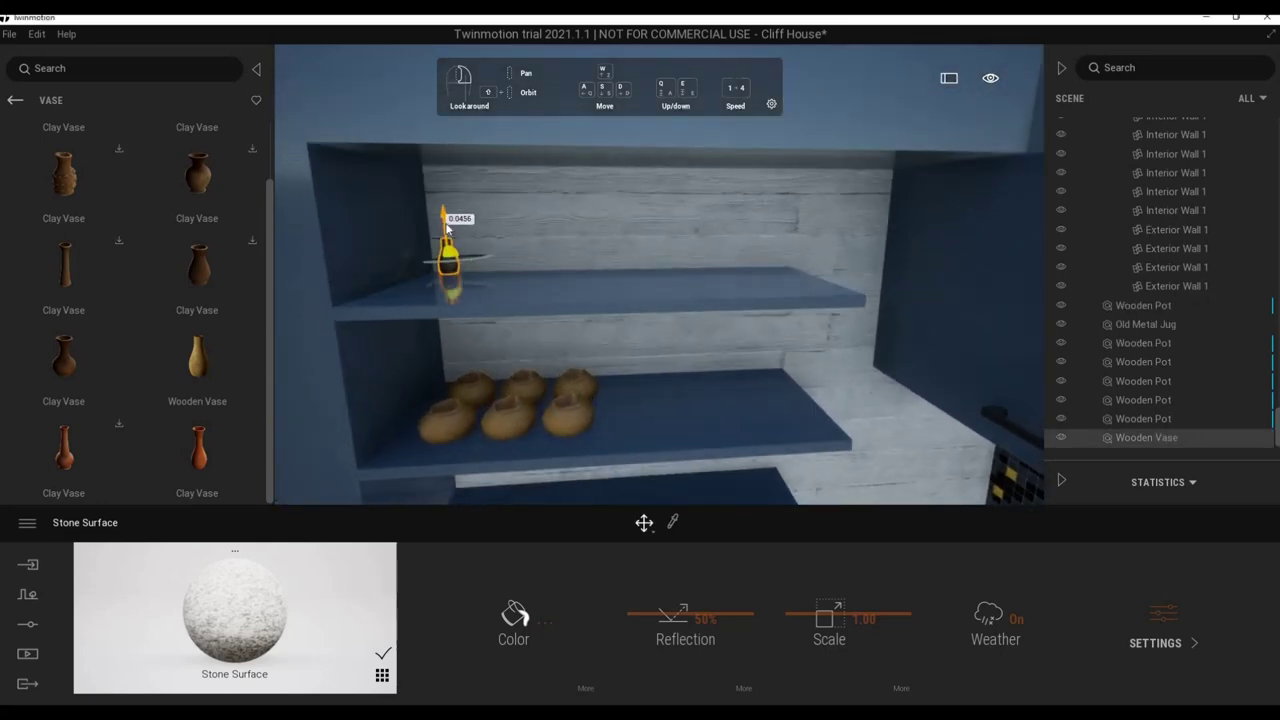
pyautogui.moveTo(197, 357)
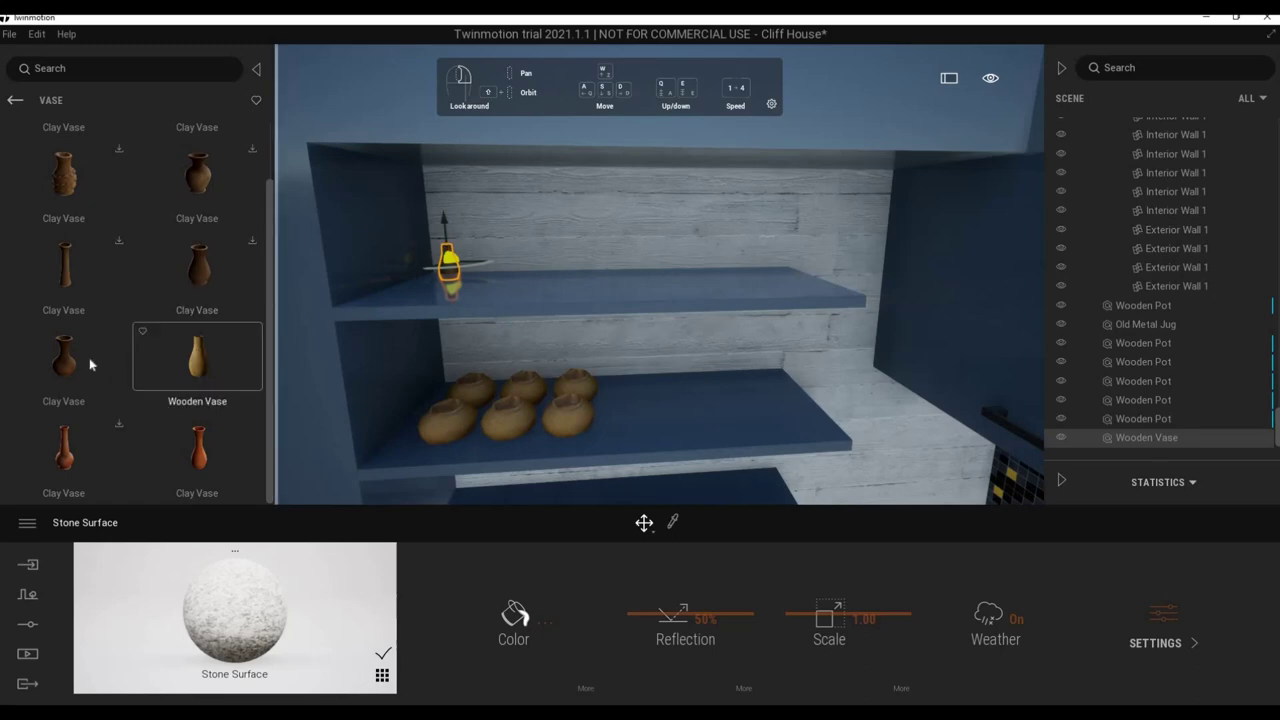
pyautogui.moveTo(476, 277); pyautogui.dragTo(513, 305)
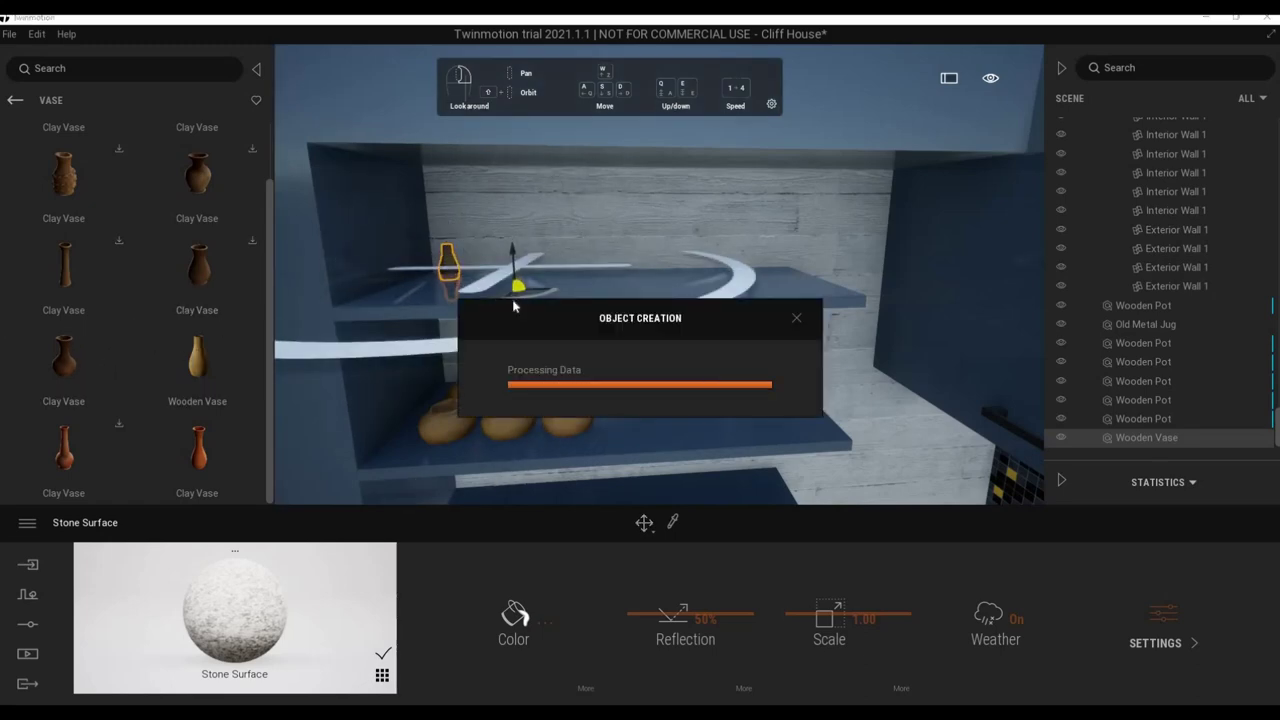
pyautogui.moveTo(516, 260); pyautogui.dragTo(518, 222)
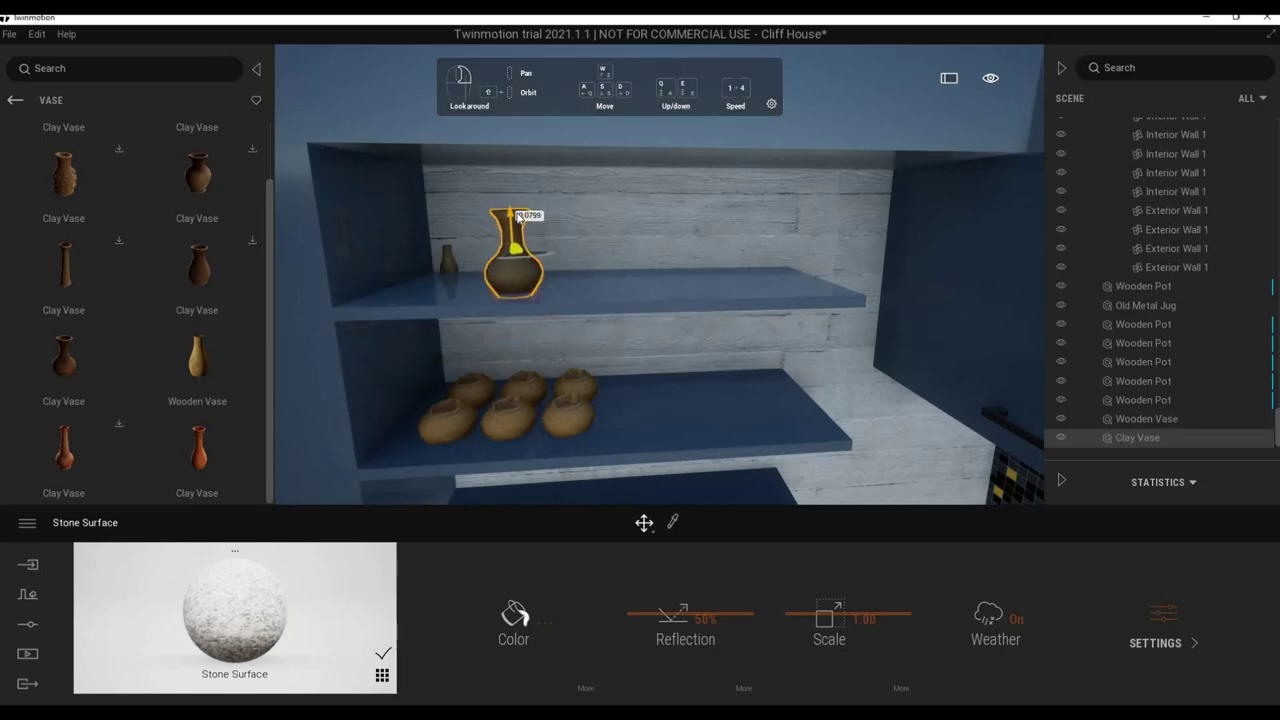
# Duplicate the Wooden Vase beside itself, confirming the copy with OK.
pyautogui.click(446, 270)
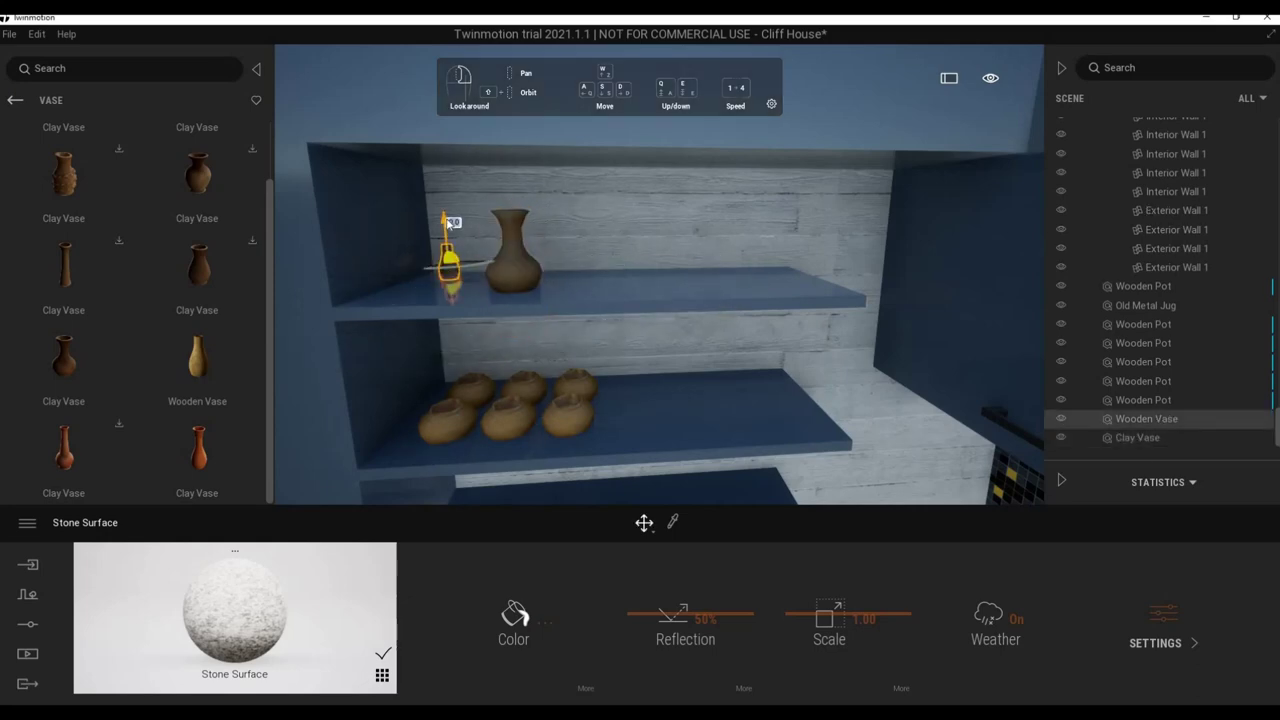
pyautogui.moveTo(451, 320); pyautogui.dragTo(434, 272)
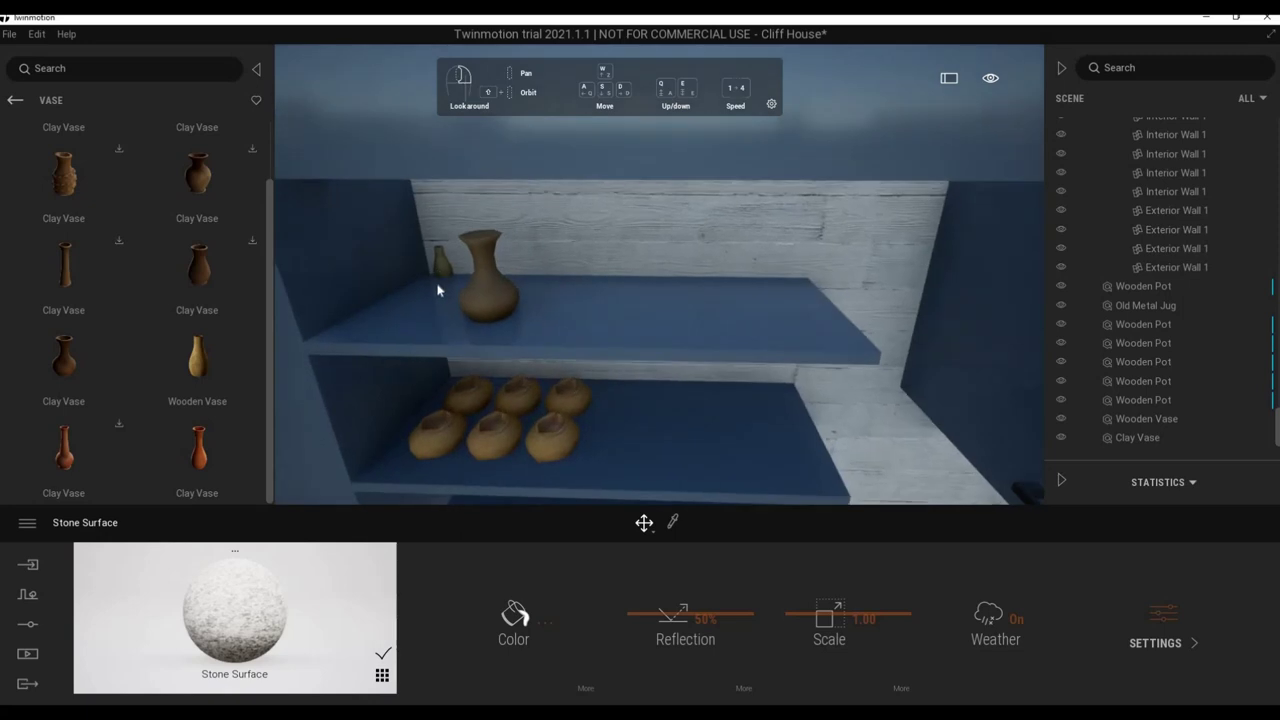
pyautogui.click(434, 276)
pyautogui.click(434, 292)
pyautogui.click(428, 284)
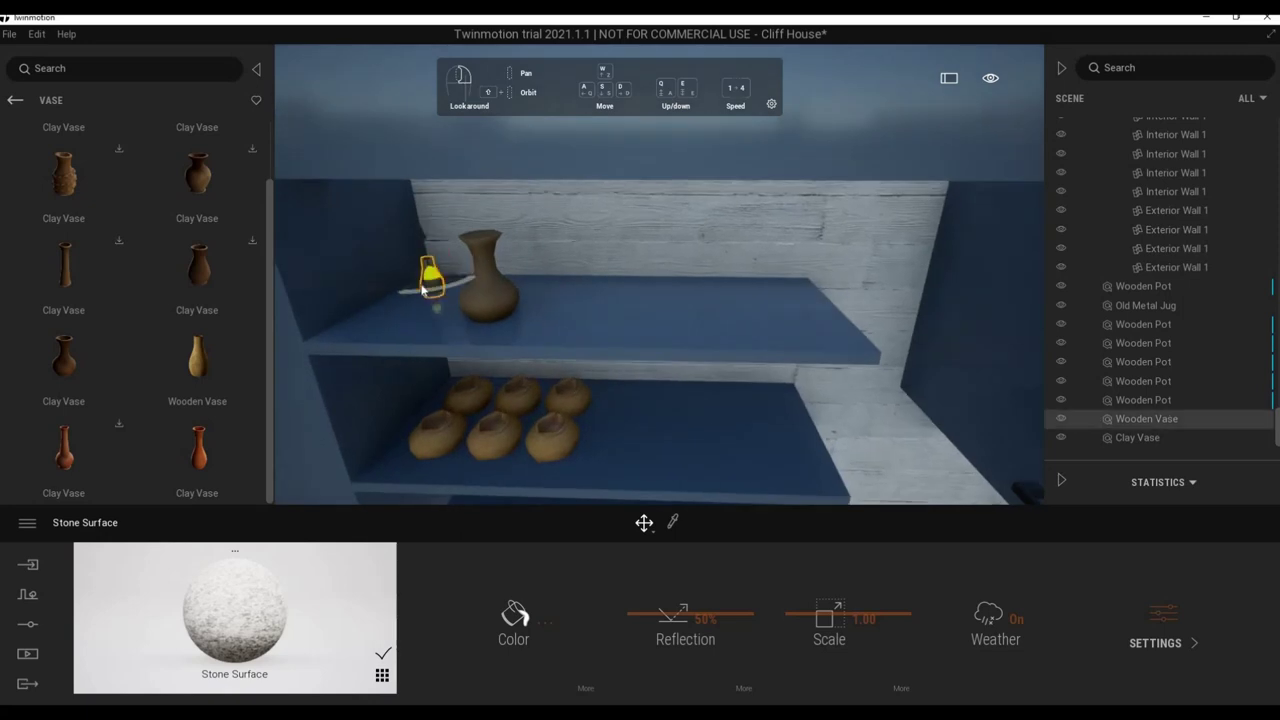
pyautogui.moveTo(428, 305)
pyautogui.keyDown('alt'); pyautogui.mouseDown()
pyautogui.moveTo(447, 310)
pyautogui.moveTo(392, 320)
pyautogui.mouseUp(); pyautogui.keyUp('alt')
pyautogui.press('Return')
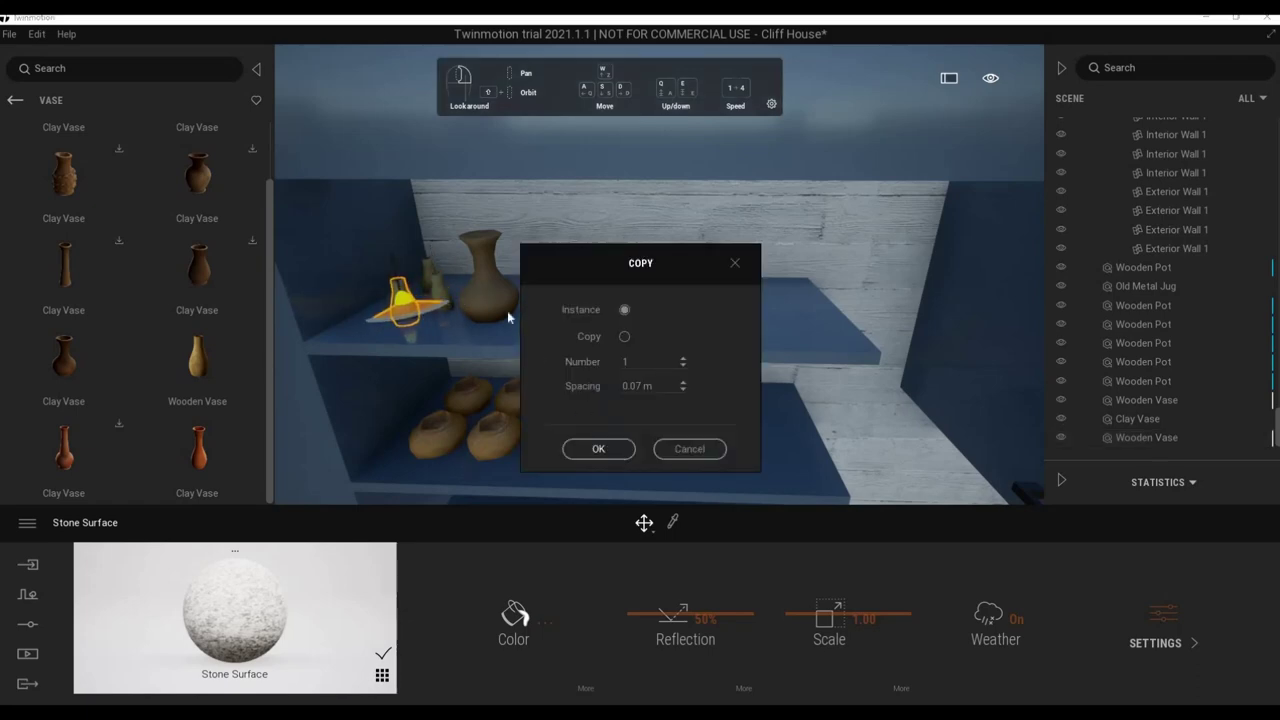
pyautogui.click(594, 448)
# Copy the Clay Vase further right along the shelf to make a row of three.
pyautogui.click(515, 283)
pyautogui.moveTo(539, 280)
pyautogui.keyDown('alt'); pyautogui.mouseDown()
pyautogui.moveTo(582, 272)
pyautogui.moveTo(585, 295)
pyautogui.mouseUp(); pyautogui.keyUp('alt')
pyautogui.click(594, 448)
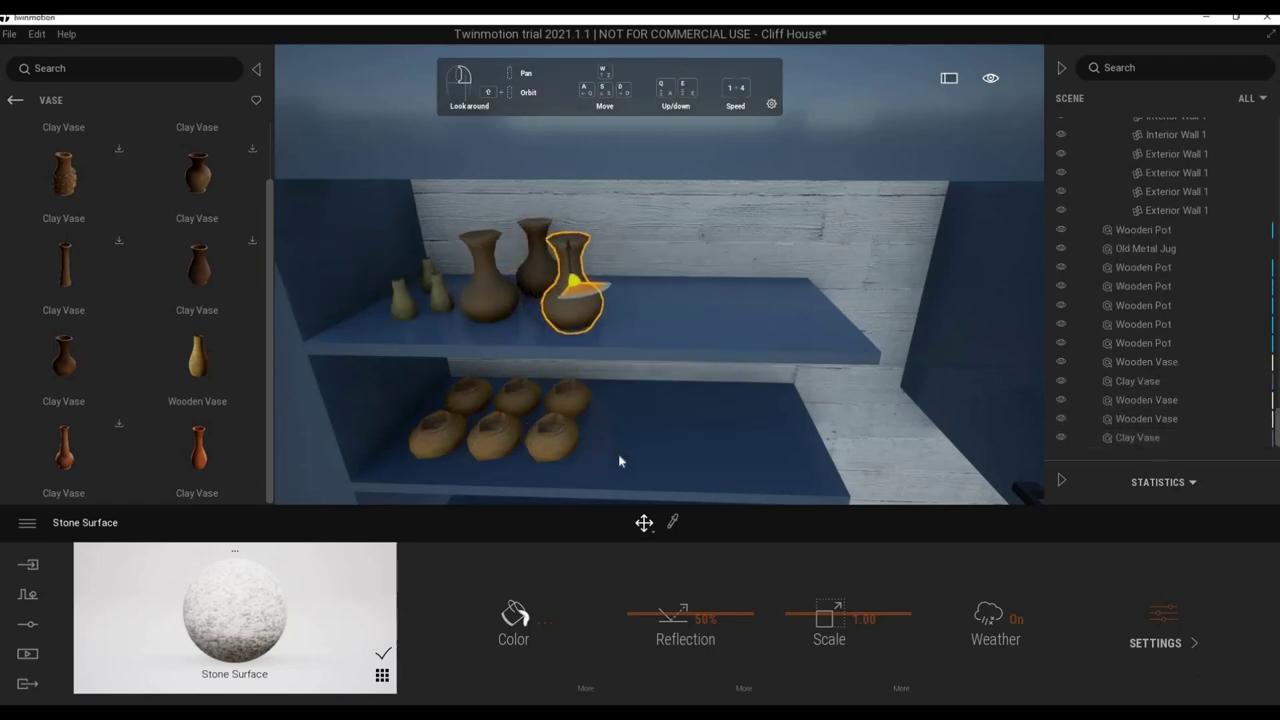
pyautogui.click(596, 448)
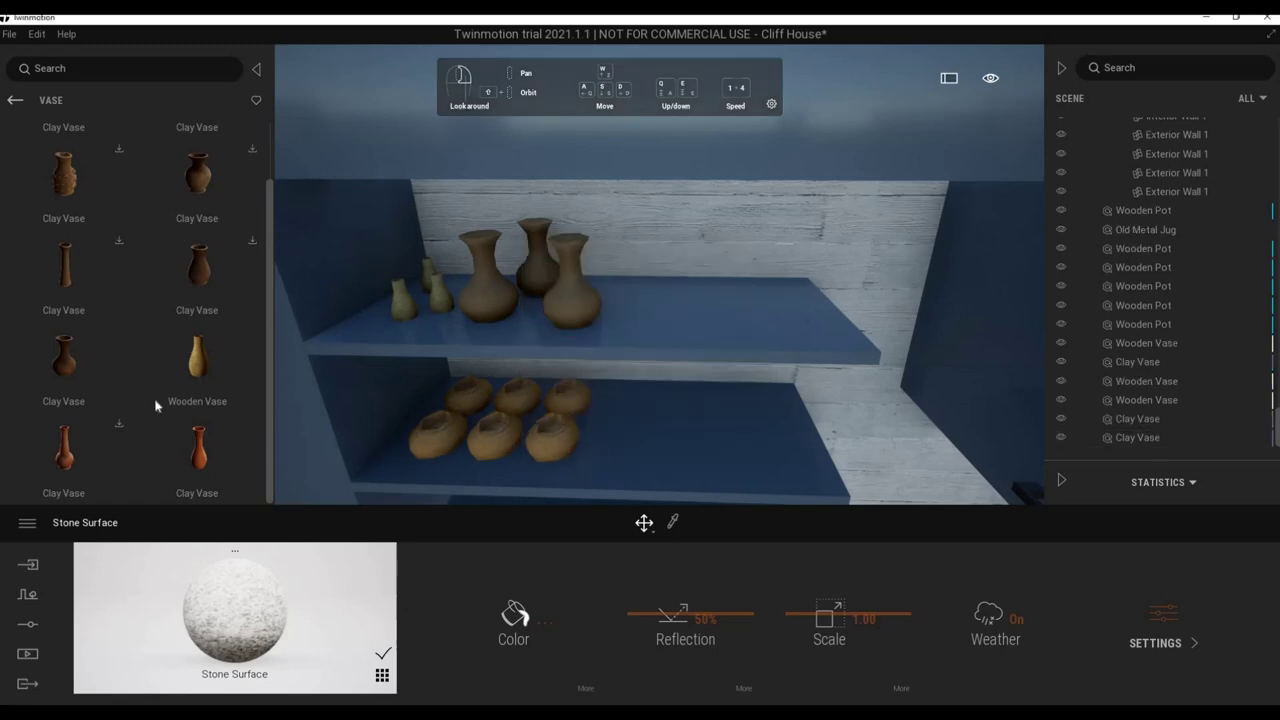
pyautogui.click(15, 100)
# Drag Plates Set 03 from Objects > Home > Kitchen > Accessories onto the upper shelf.
pyautogui.click(17, 104)
pyautogui.click(20, 104)
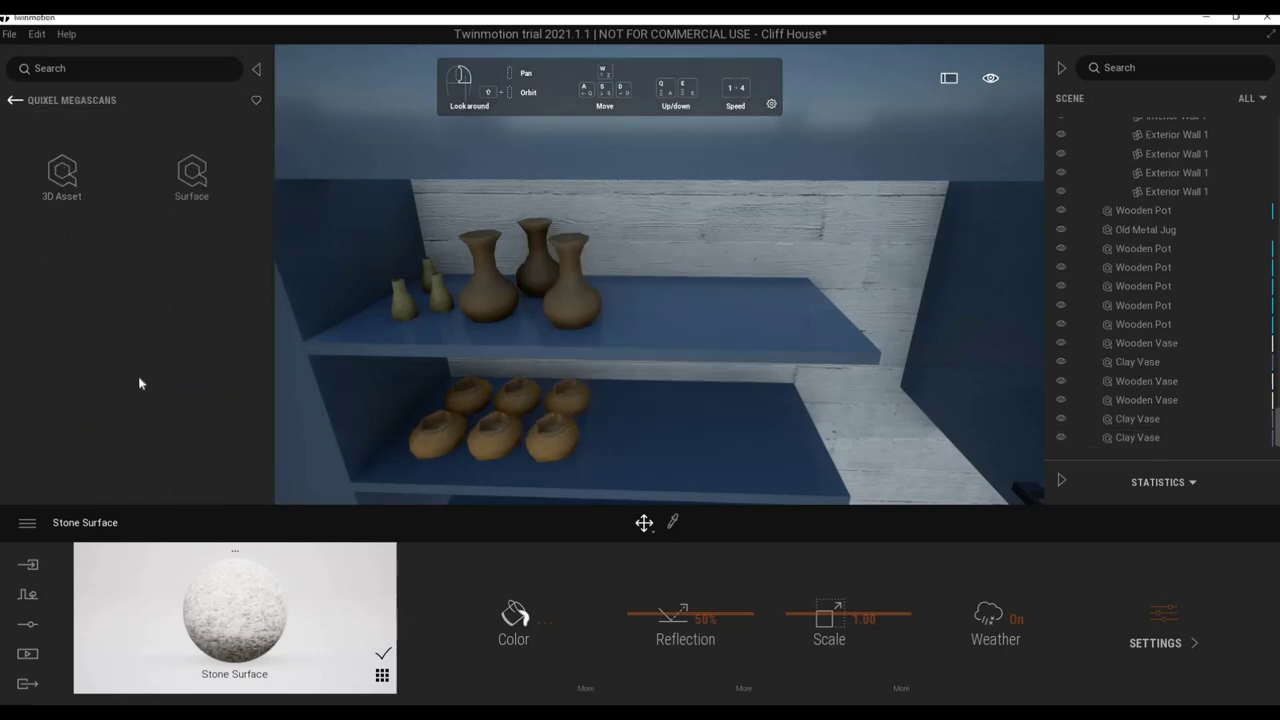
pyautogui.click(83, 471)
pyautogui.click(12, 101)
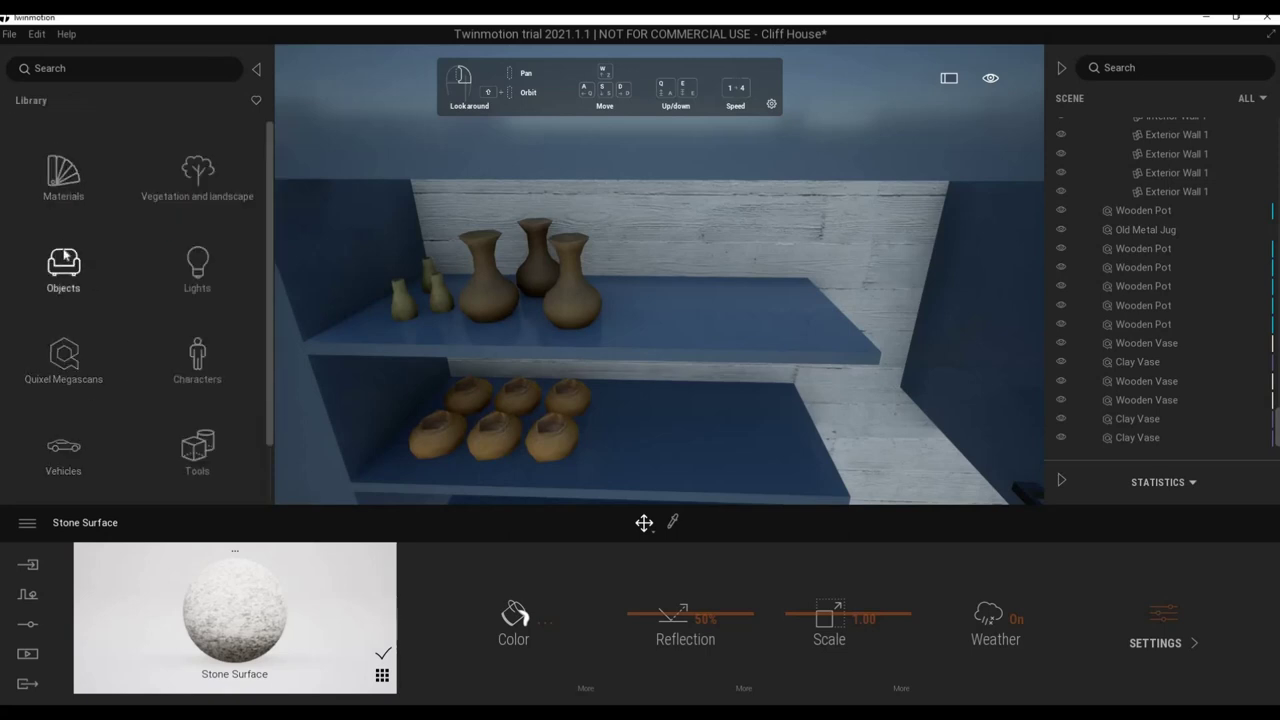
pyautogui.click(137, 239)
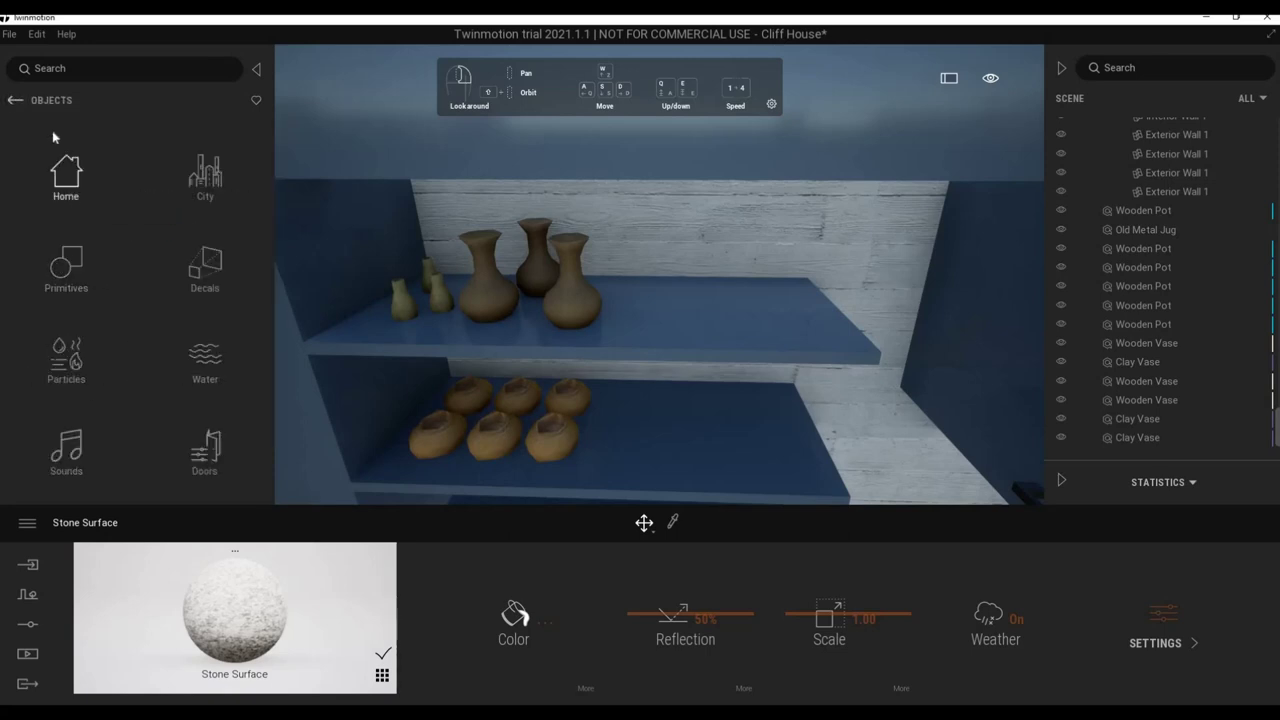
pyautogui.click(66, 175)
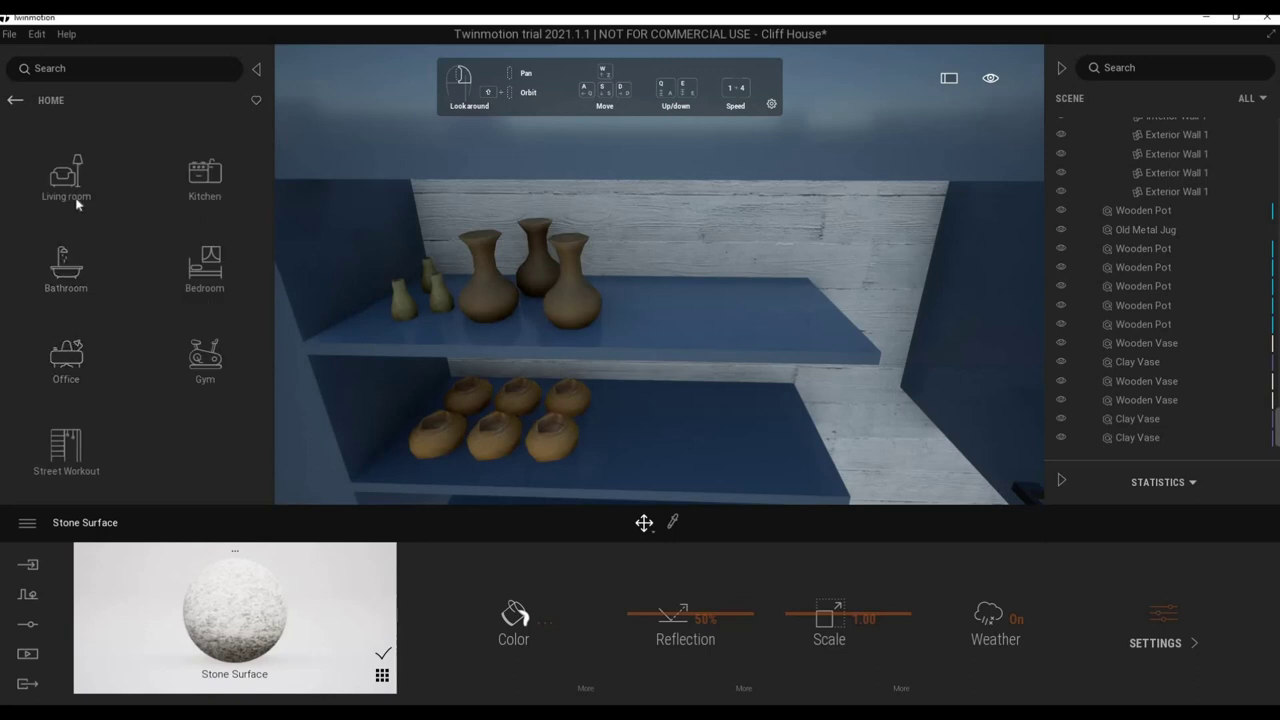
pyautogui.click(205, 172)
pyautogui.click(205, 172)
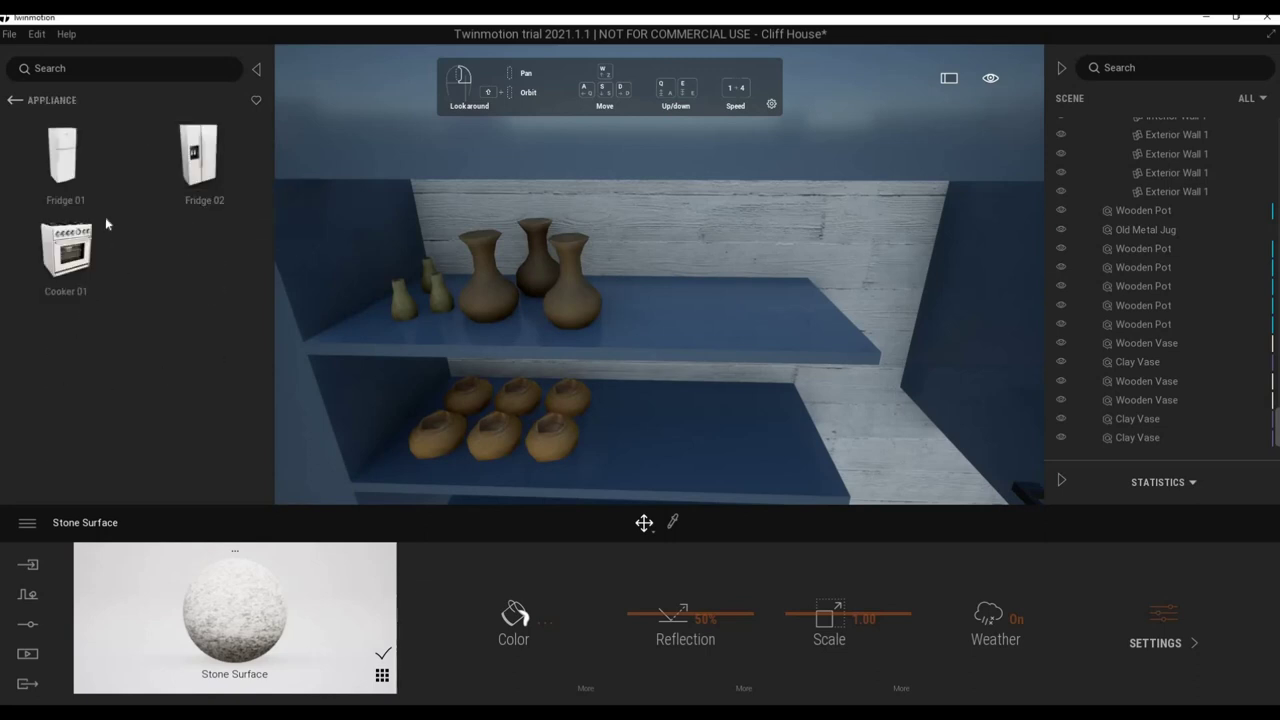
pyautogui.click(16, 101)
pyautogui.click(85, 192)
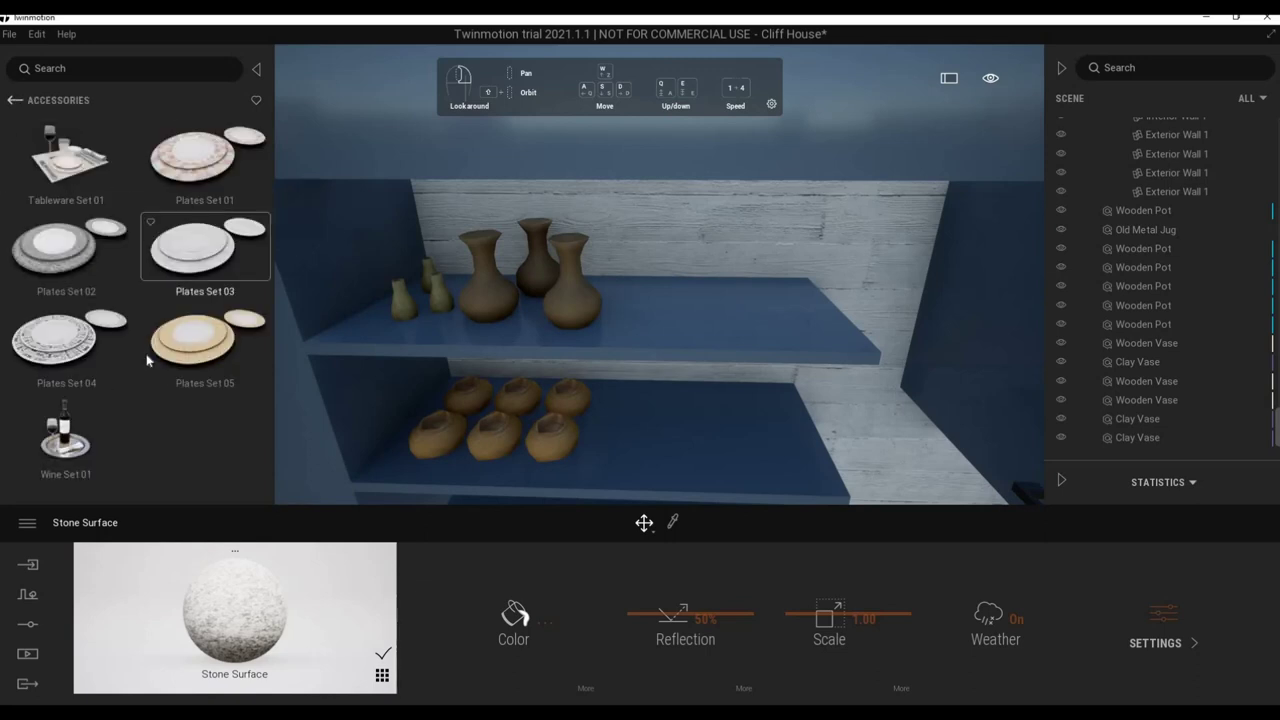
pyautogui.moveTo(177, 250); pyautogui.dragTo(758, 313)
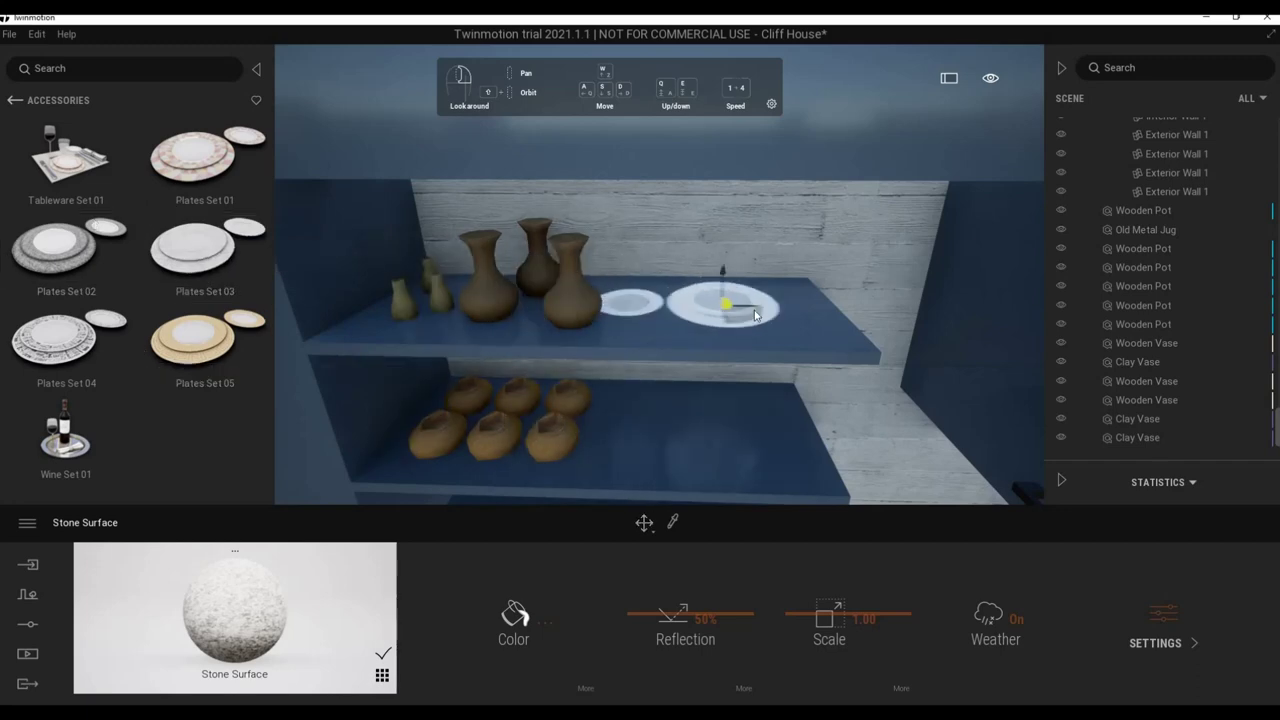
# Lower the soup bowl to the lower shelf and stack 6 copies of the plate set upward.
pyautogui.moveTo(686, 352); pyautogui.dragTo(685, 367, button='right')
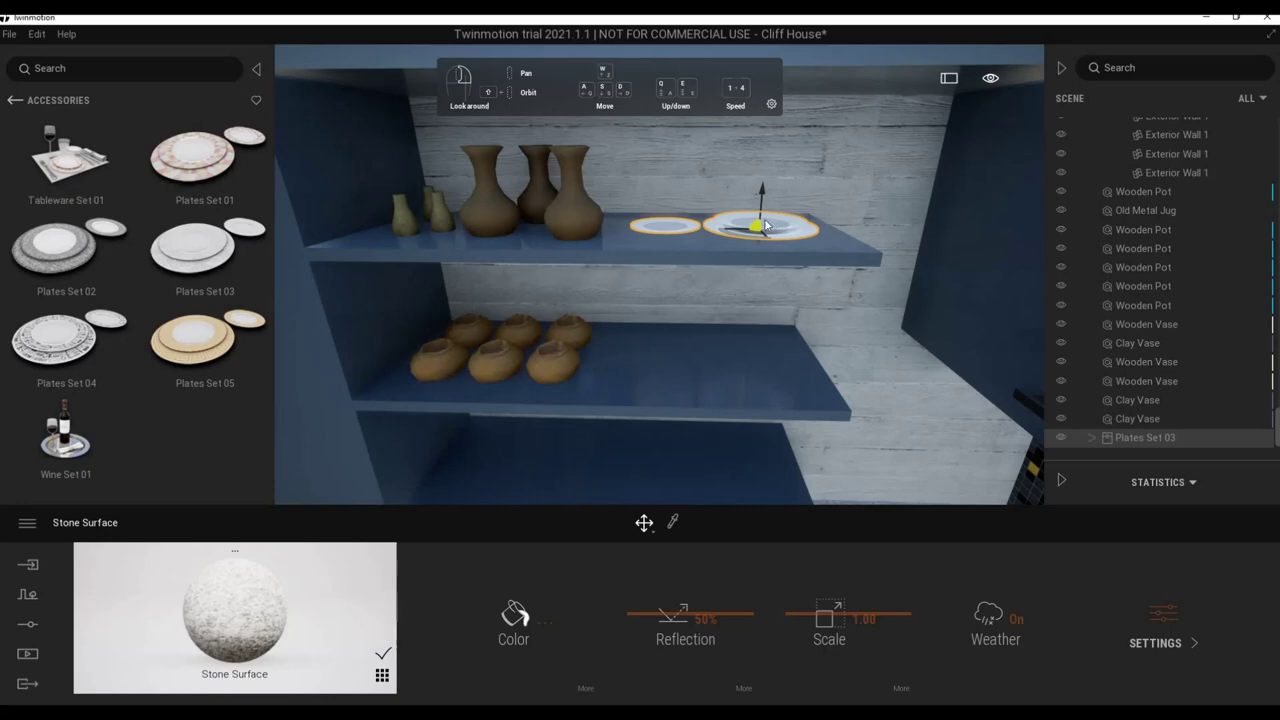
pyautogui.doubleClick(754, 232)
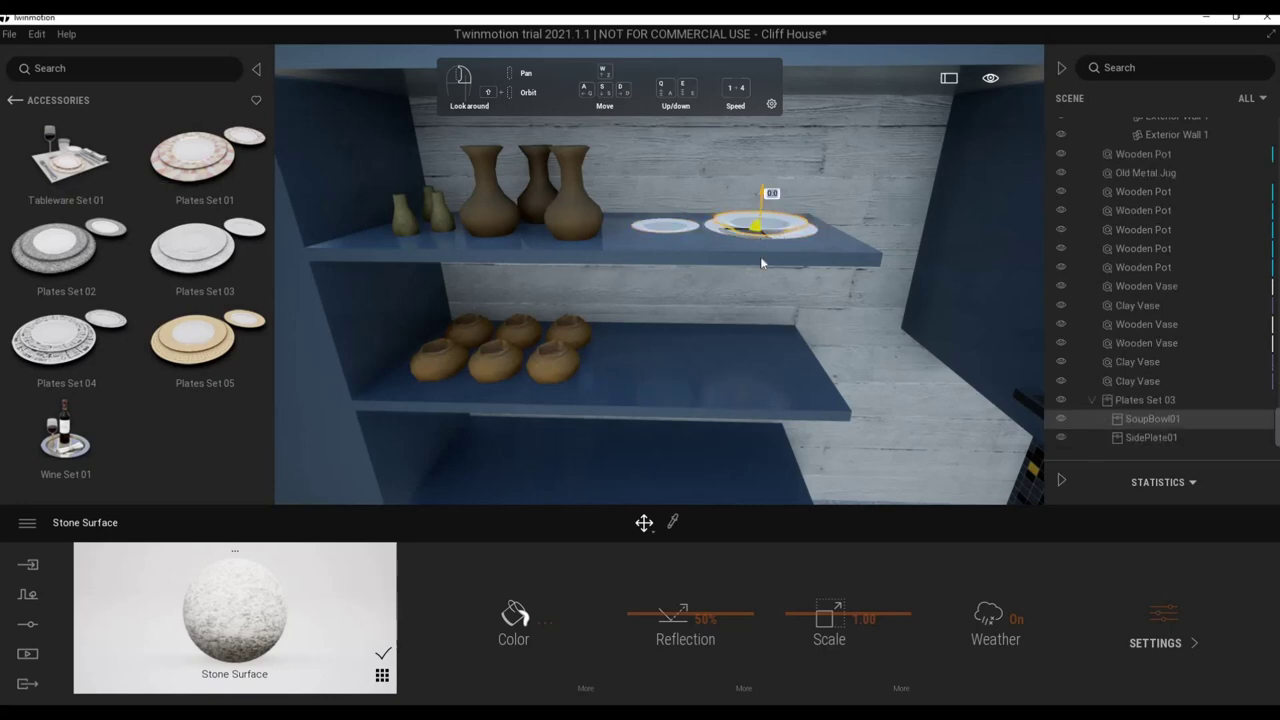
pyautogui.moveTo(760, 320); pyautogui.dragTo(758, 350)
pyautogui.click(755, 213)
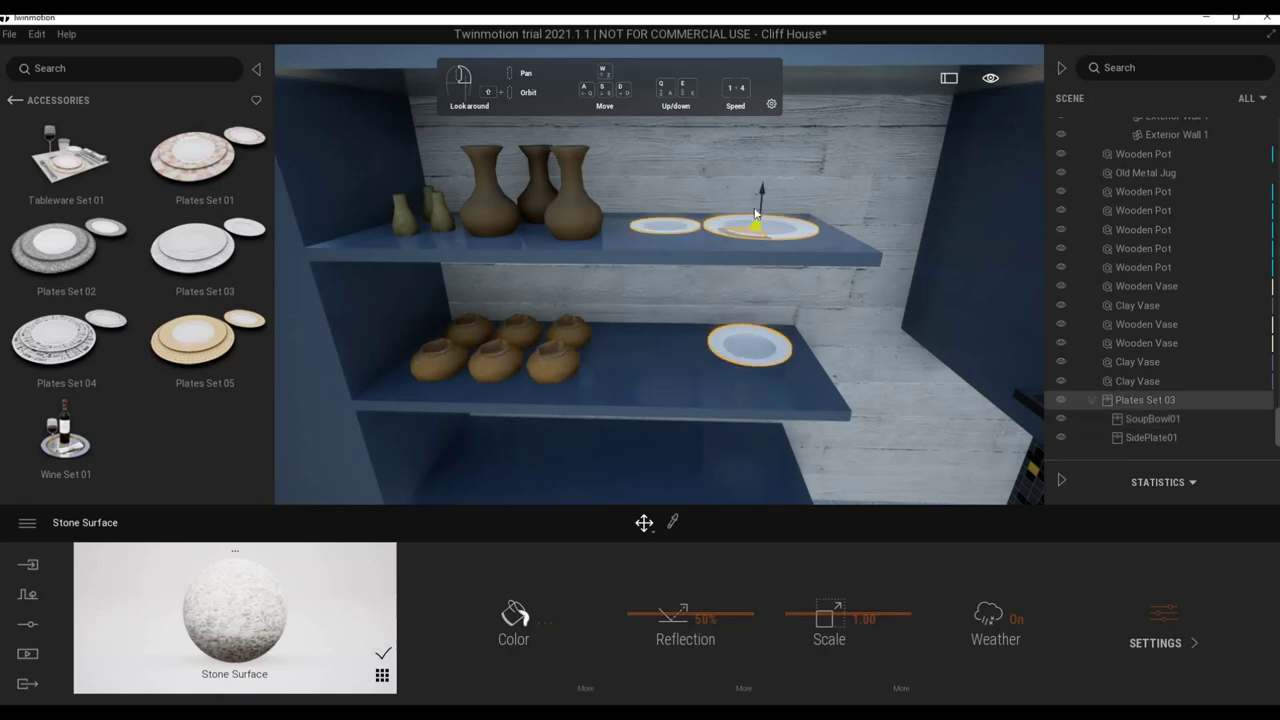
pyautogui.moveTo(764, 193); pyautogui.dragTo(764, 188)
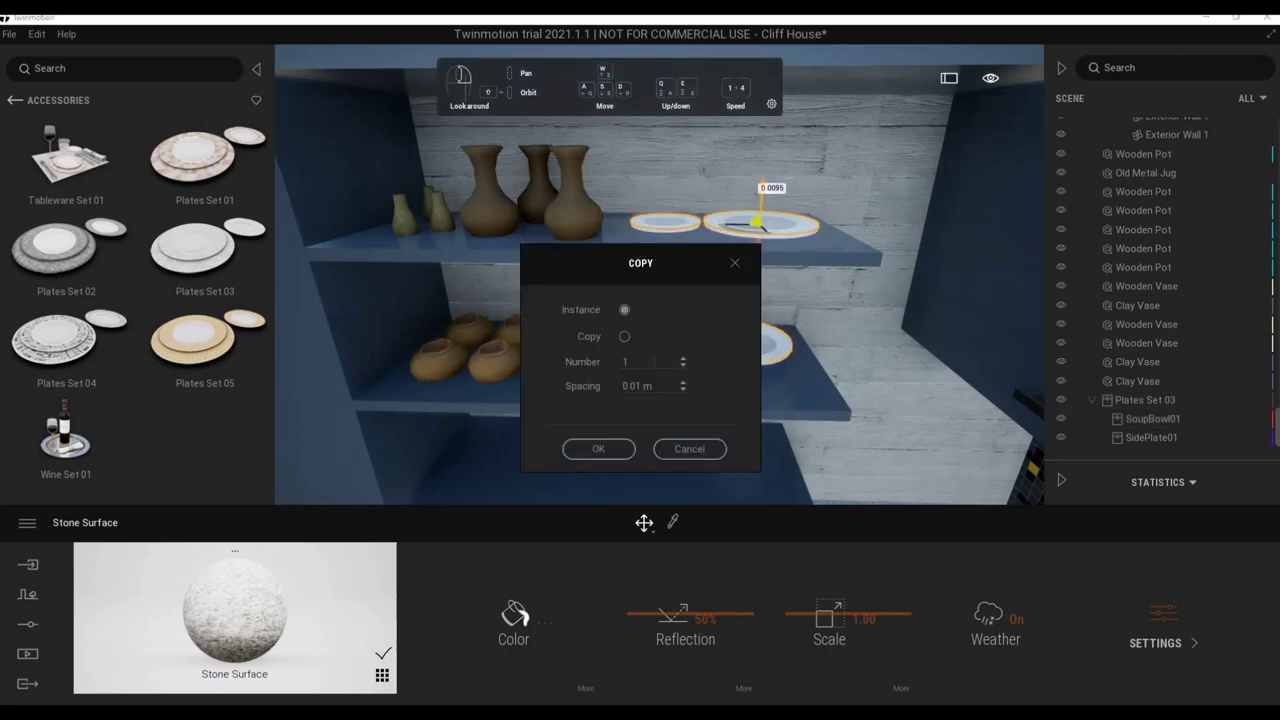
pyautogui.click(608, 450)
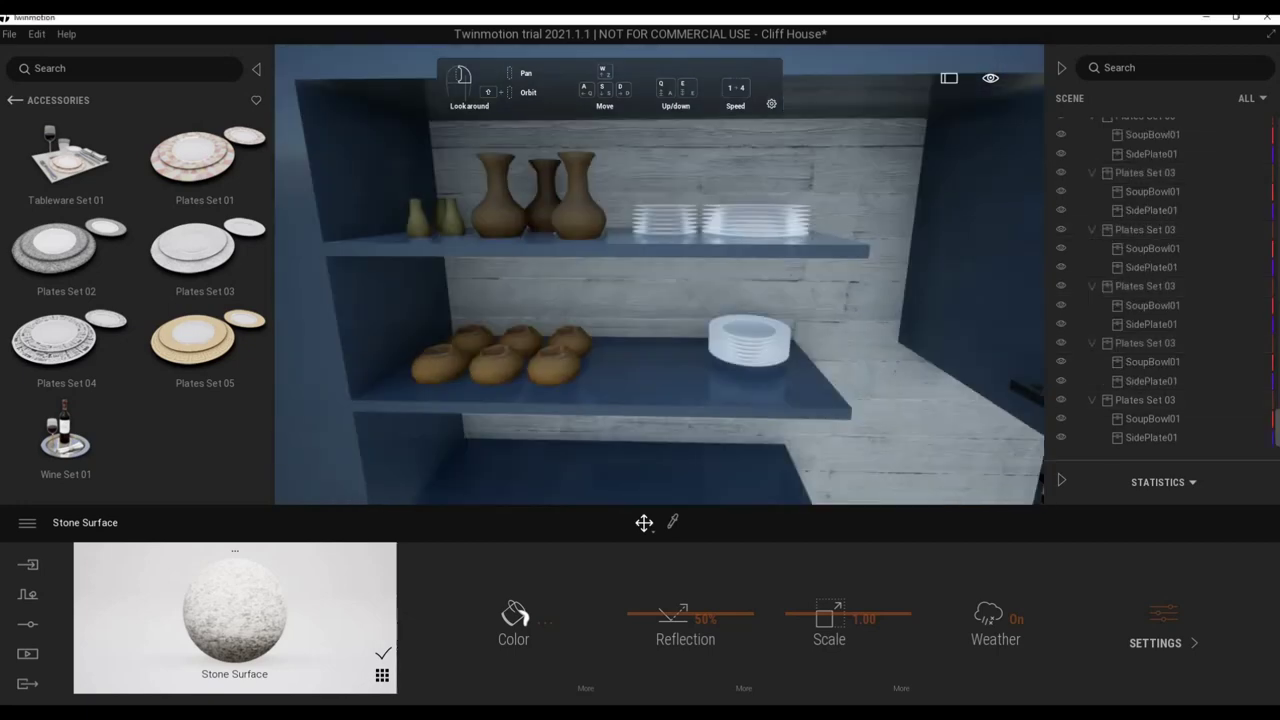
# Frame the shelves and select the stacked plate sets in the Scene list.
pyautogui.moveTo(743, 404); pyautogui.dragTo(743, 404, button='right')
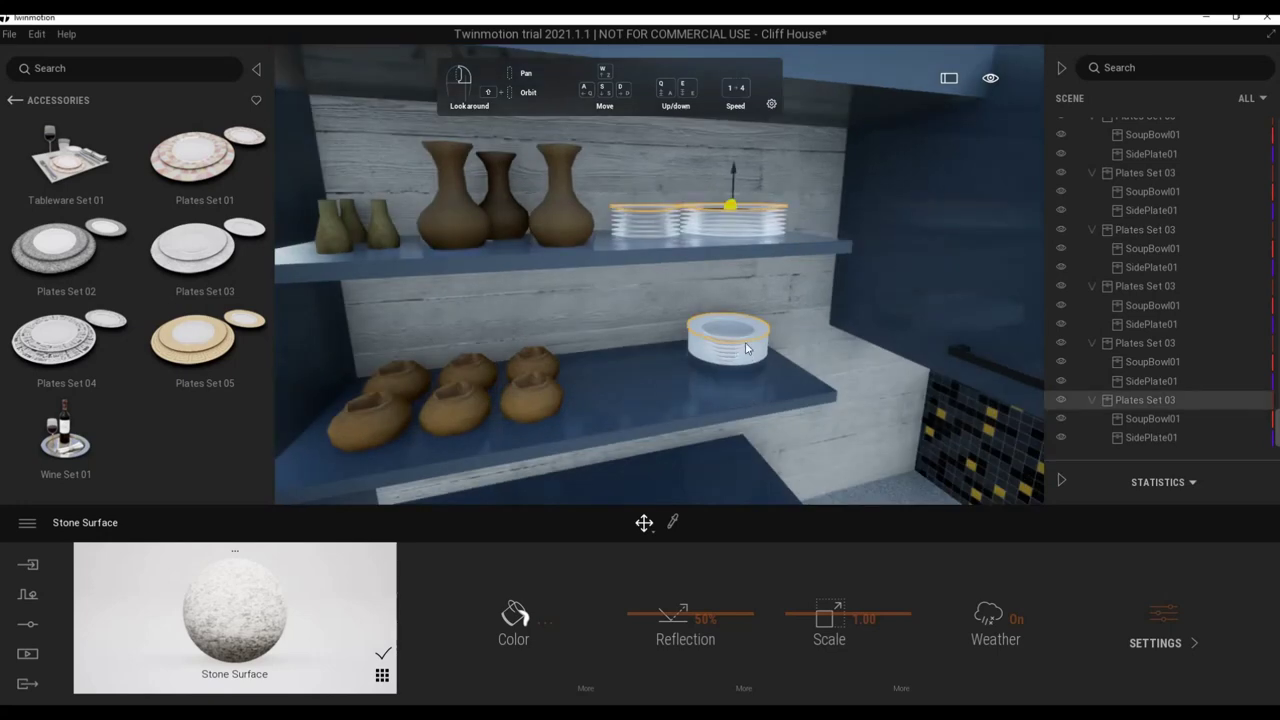
pyautogui.moveTo(1150, 418)
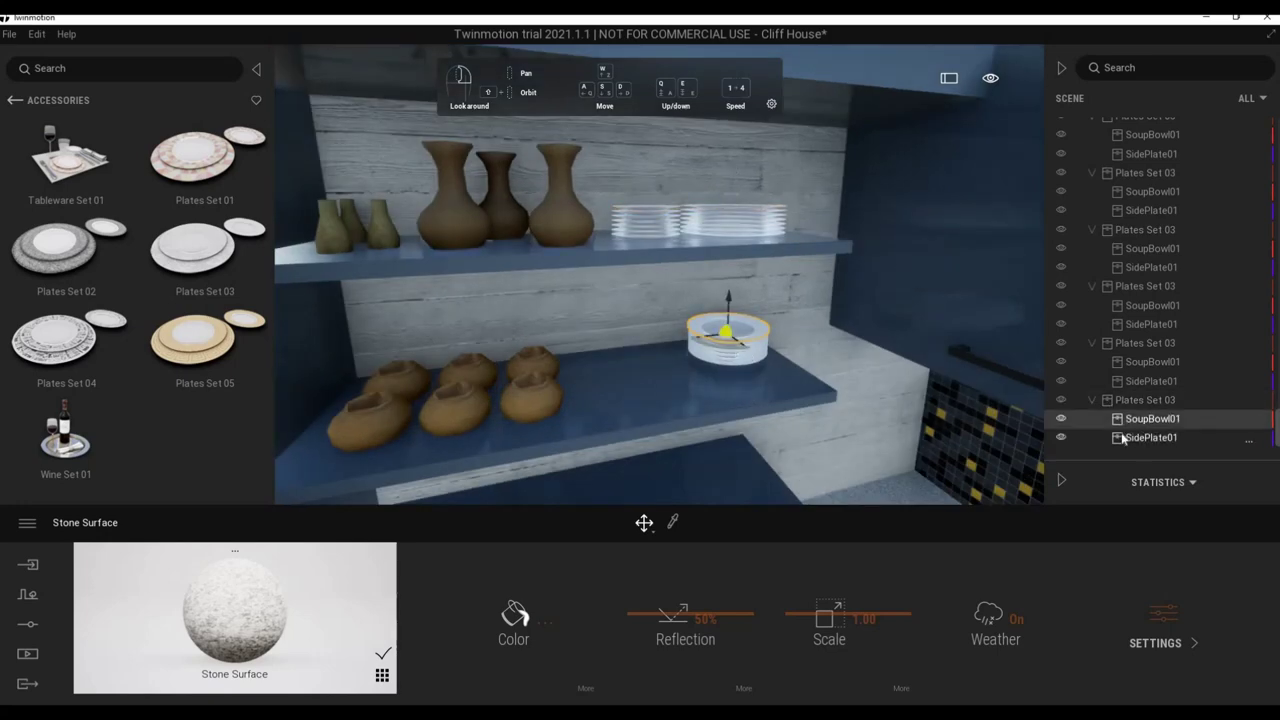
pyautogui.doubleClick(1156, 401)
pyautogui.click(1156, 401)
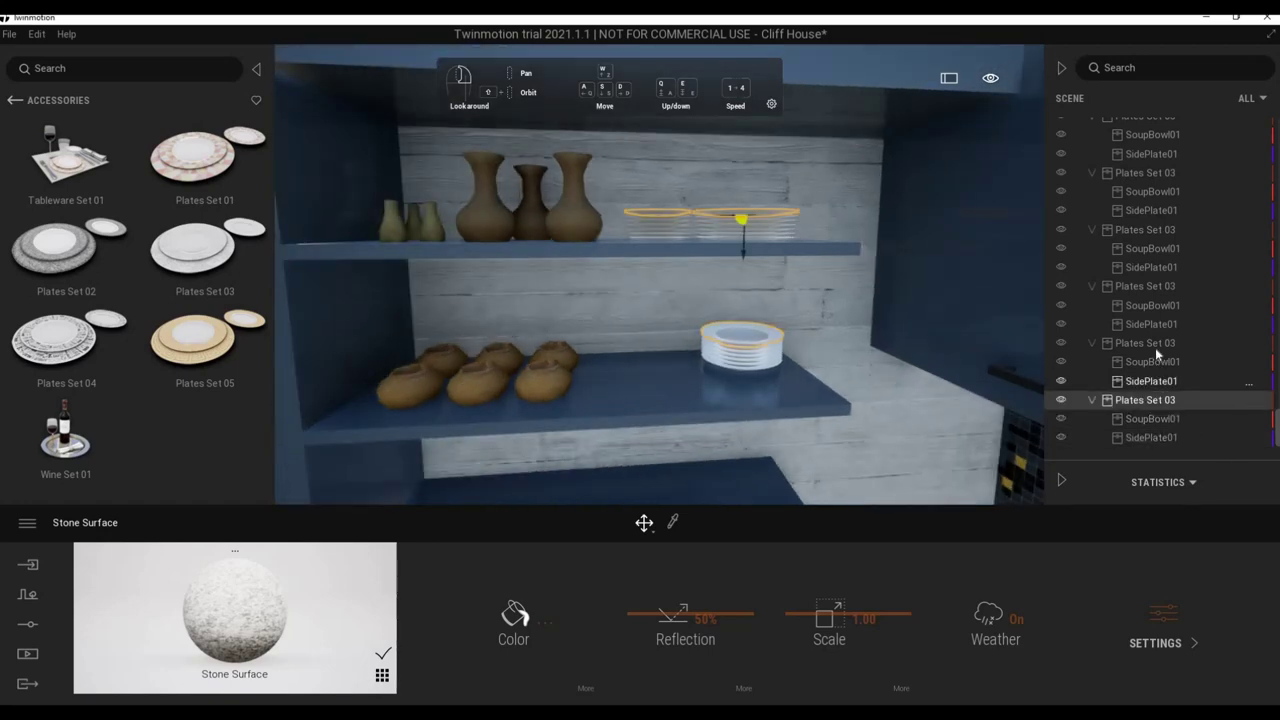
pyautogui.keyDown('ctrl'); pyautogui.click(1155, 345); pyautogui.keyUp('ctrl')
pyautogui.keyDown('ctrl'); pyautogui.click(1141, 285); pyautogui.keyUp('ctrl')
pyautogui.keyDown('ctrl'); pyautogui.click(1150, 230); pyautogui.keyUp('ctrl')
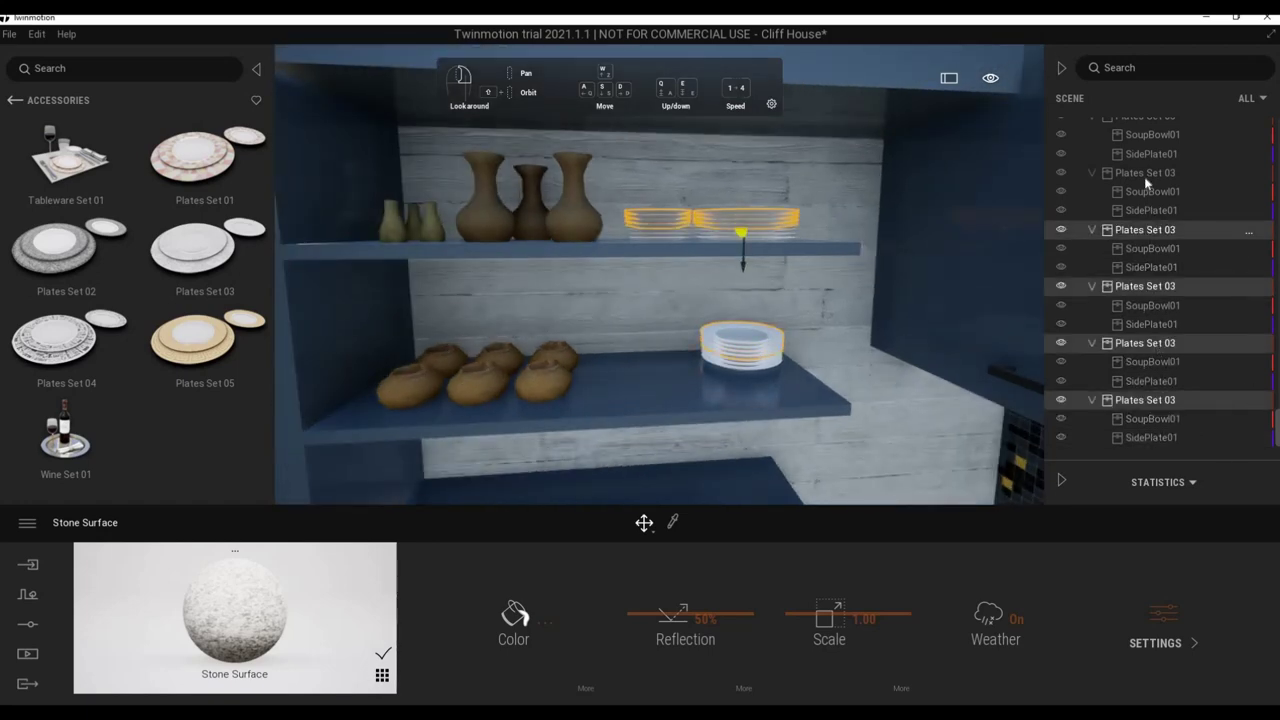
pyautogui.keyDown('ctrl'); pyautogui.click(1146, 177); pyautogui.keyUp('ctrl')
# Select every SoupBowl01 and copy the bowl stack to the left on the lower shelf.
pyautogui.click(1152, 442)
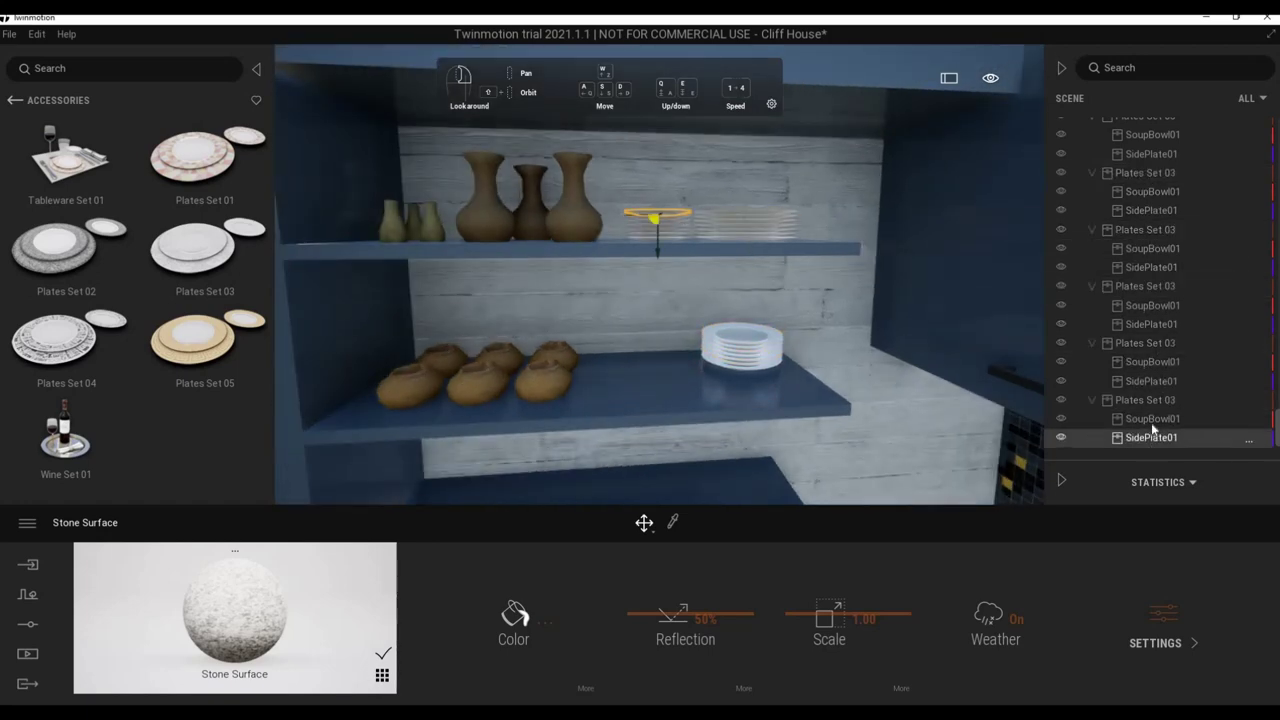
pyautogui.click(1150, 419)
pyautogui.keyDown('ctrl'); pyautogui.click(1150, 361); pyautogui.keyUp('ctrl')
pyautogui.keyDown('ctrl'); pyautogui.click(1152, 305); pyautogui.keyUp('ctrl')
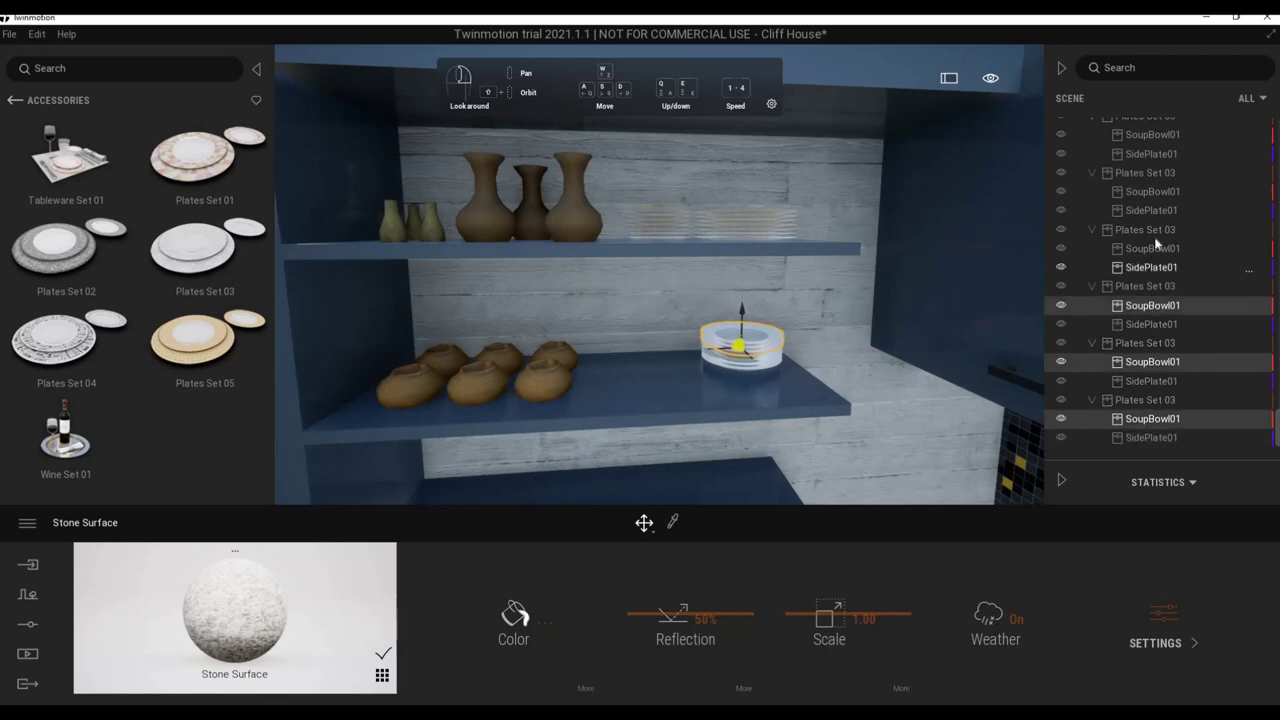
pyautogui.keyDown('ctrl'); pyautogui.click(1154, 248); pyautogui.keyUp('ctrl')
pyautogui.keyDown('ctrl'); pyautogui.click(1152, 196); pyautogui.keyUp('ctrl')
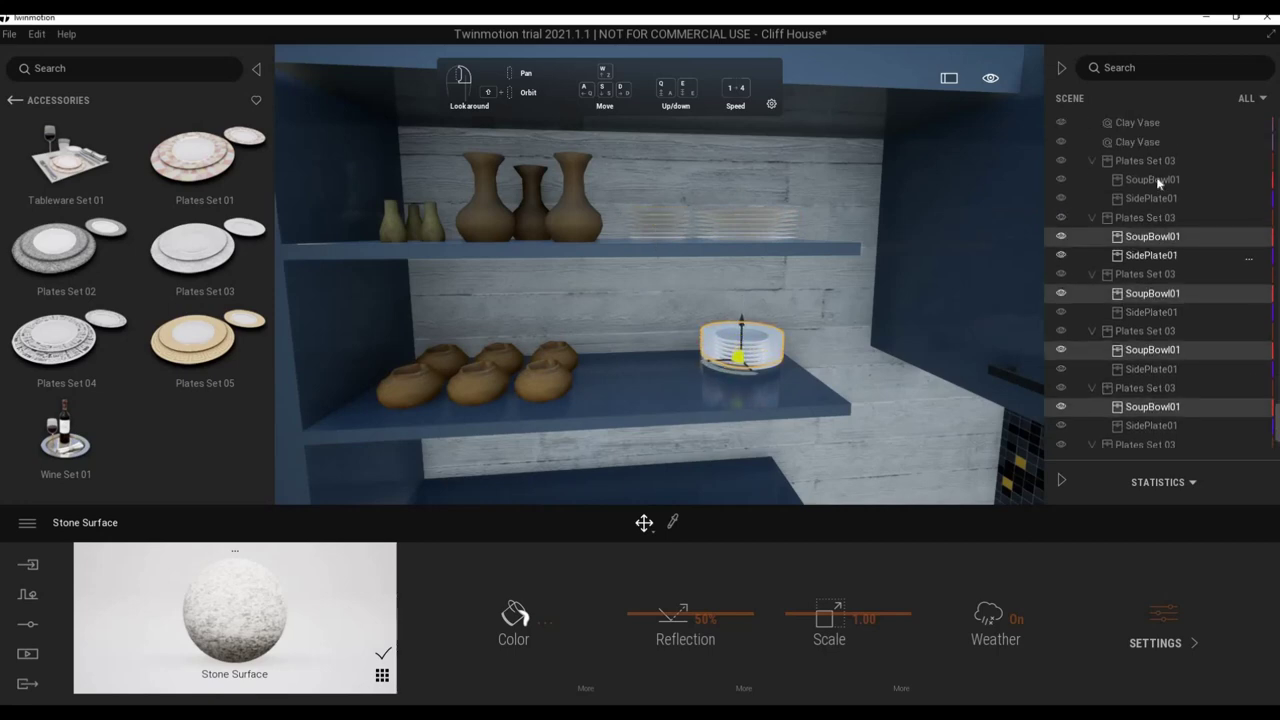
pyautogui.keyDown('ctrl'); pyautogui.click(1152, 139); pyautogui.keyUp('ctrl')
pyautogui.scroll(2, 1150, 250)
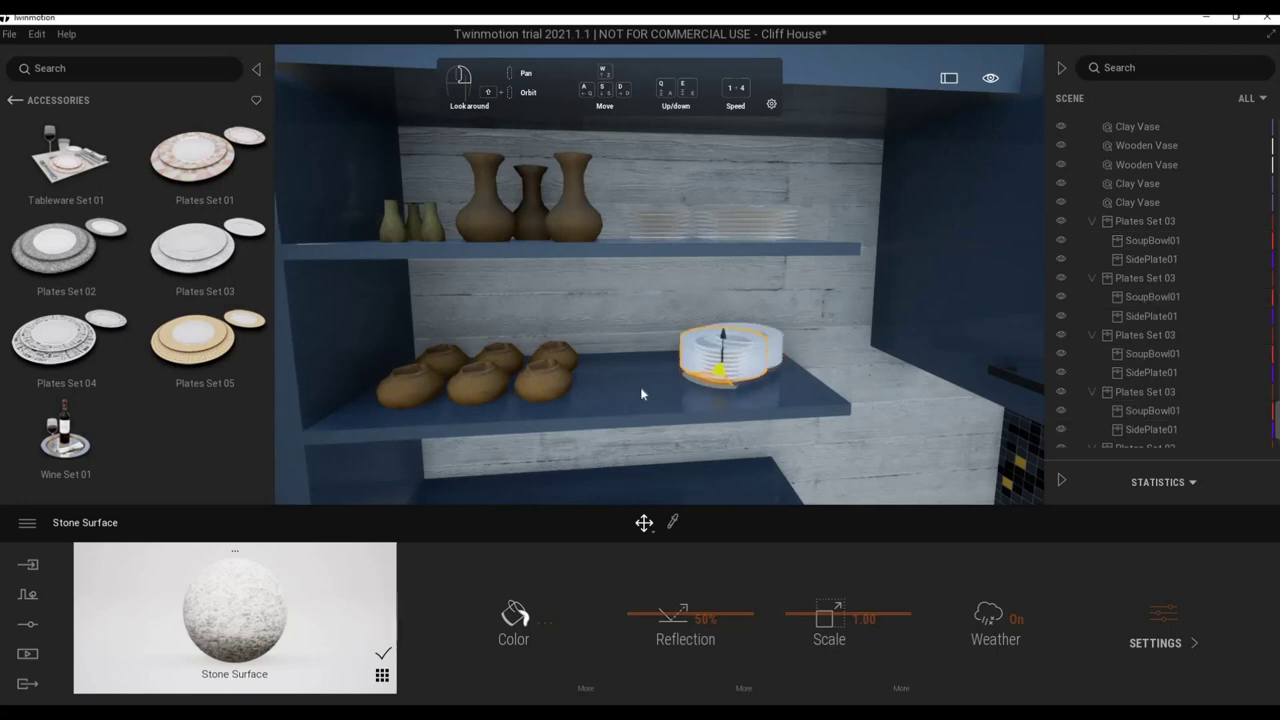
pyautogui.moveTo(727, 374)
pyautogui.keyDown('alt'); pyautogui.mouseDown()
pyautogui.moveTo(630, 400)
pyautogui.moveTo(608, 442)
pyautogui.mouseUp(); pyautogui.keyUp('alt')
pyautogui.click(598, 449)
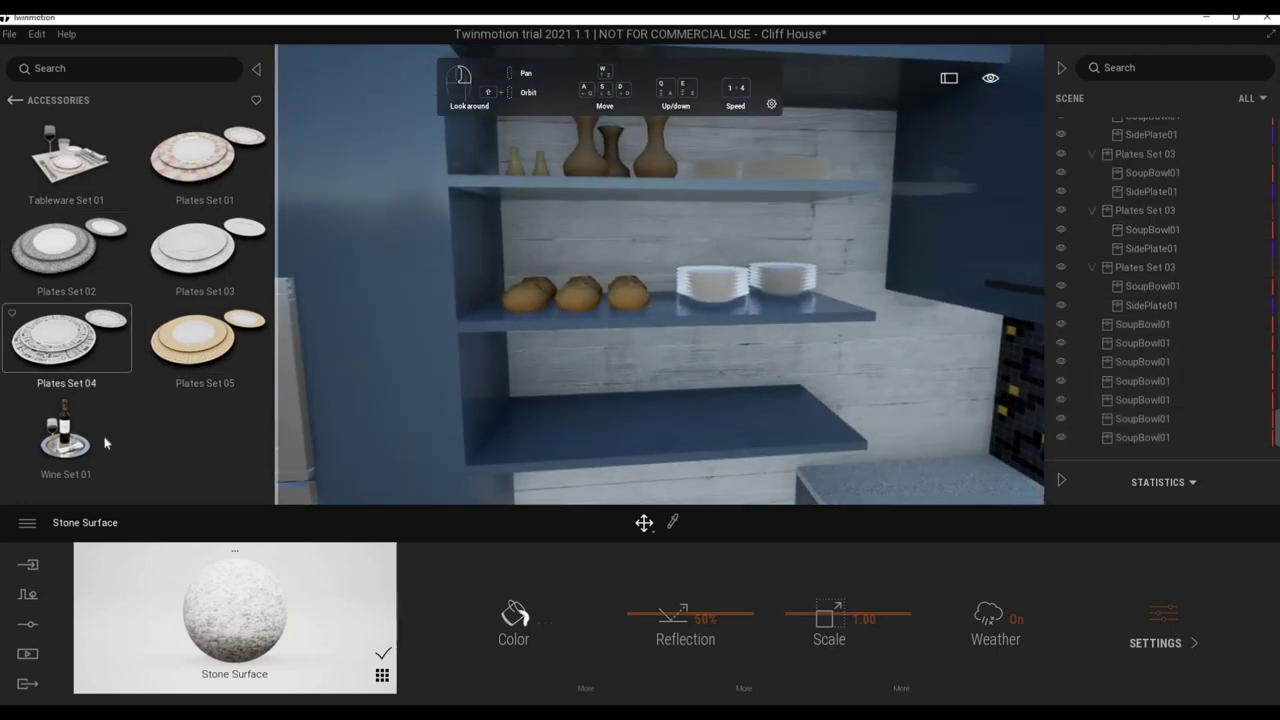
# Place Wine Set 01 on the lower shelf, rotate it, then delete it.
pyautogui.moveTo(109, 443); pyautogui.dragTo(619, 382)
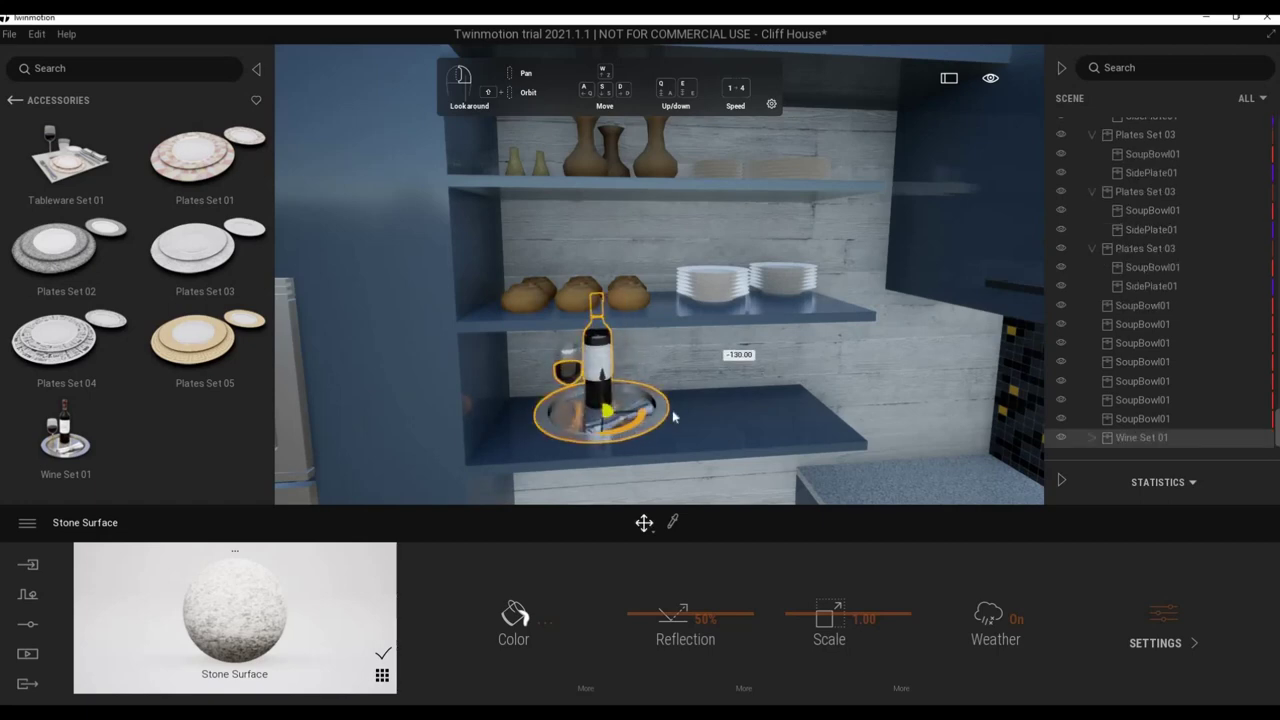
pyautogui.click(646, 425)
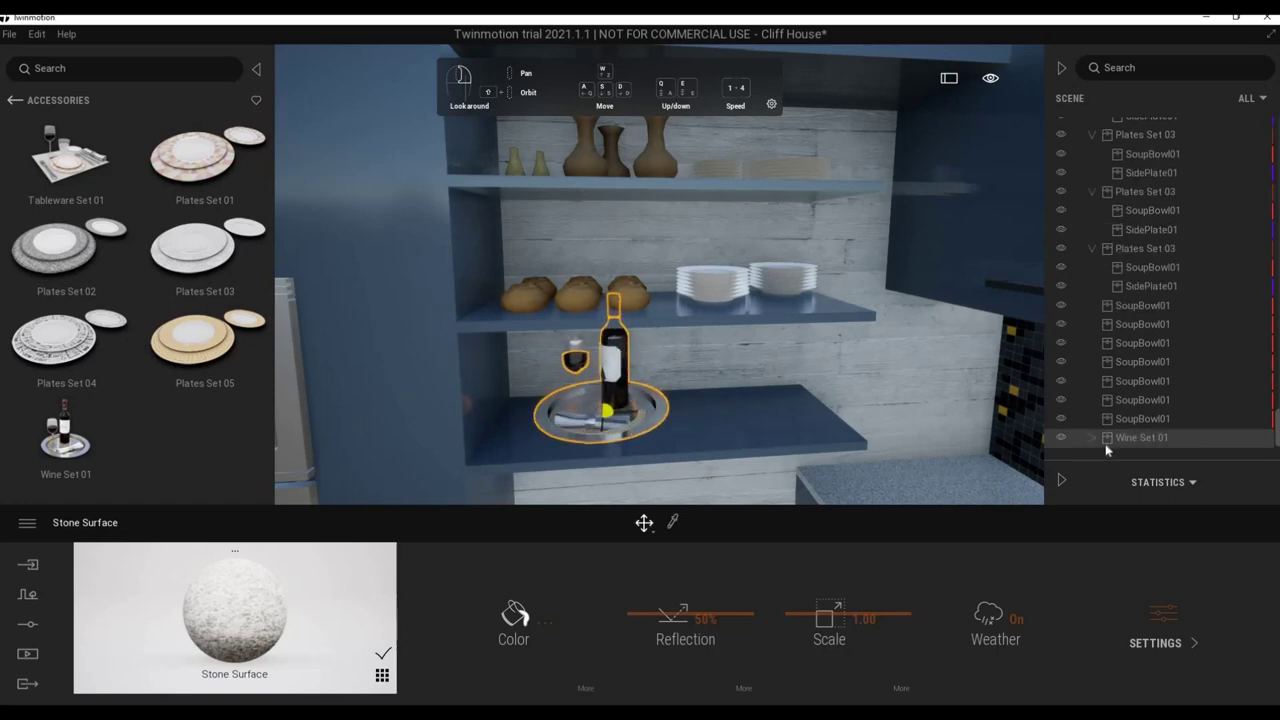
pyautogui.press('Delete')
# Place Tableware Set 01 on the shelf and move its water glass to the left.
pyautogui.moveTo(62, 155); pyautogui.dragTo(616, 453)
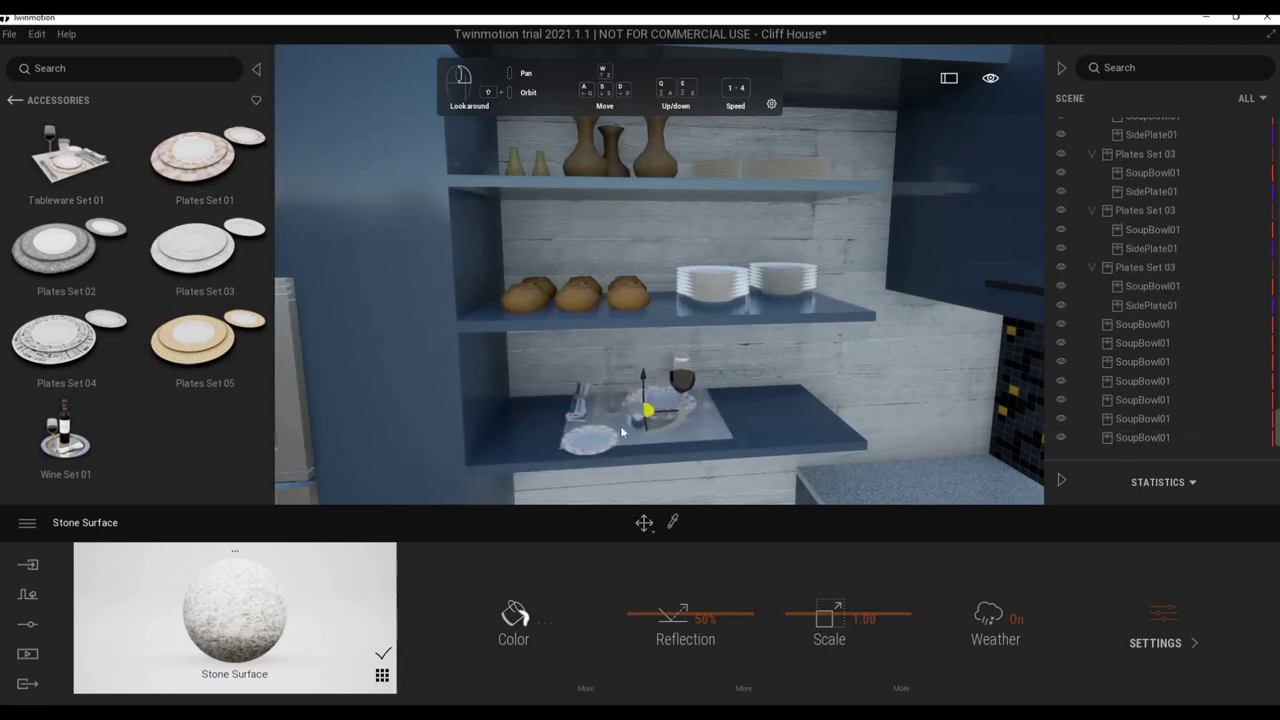
pyautogui.moveTo(616, 453); pyautogui.dragTo(765, 378, button='right')
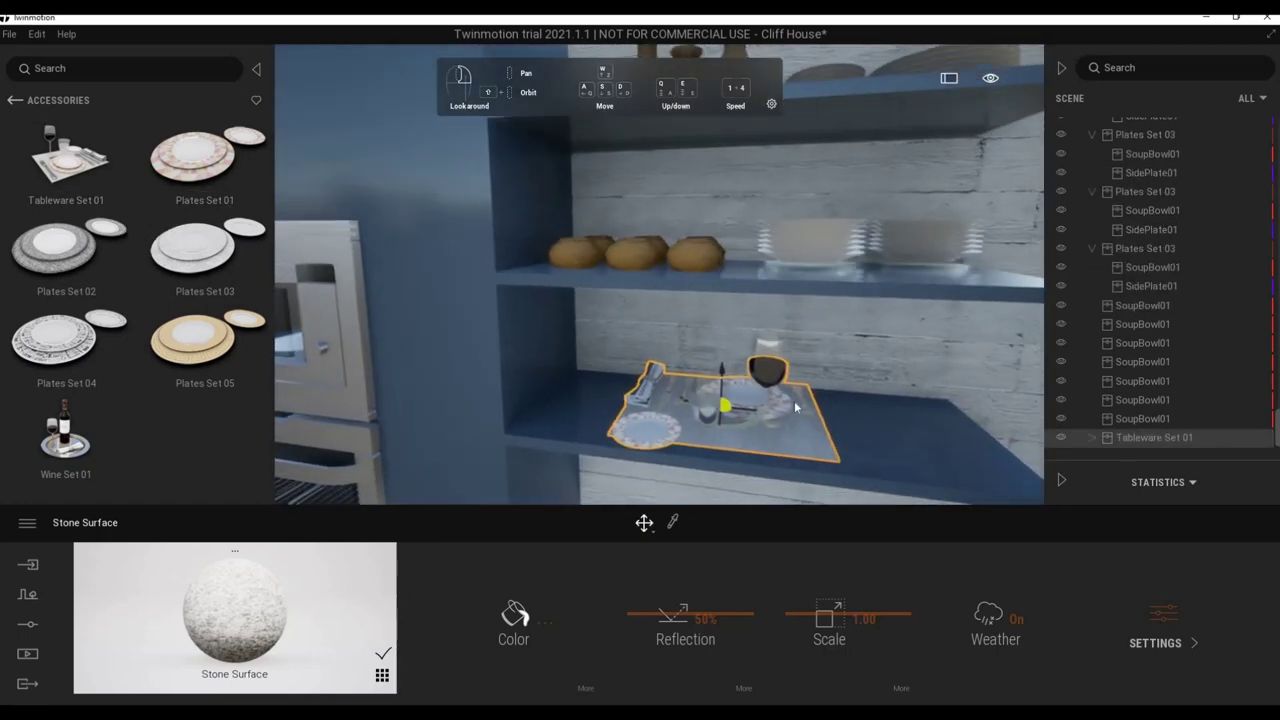
pyautogui.doubleClick(765, 378)
pyautogui.click(700, 395)
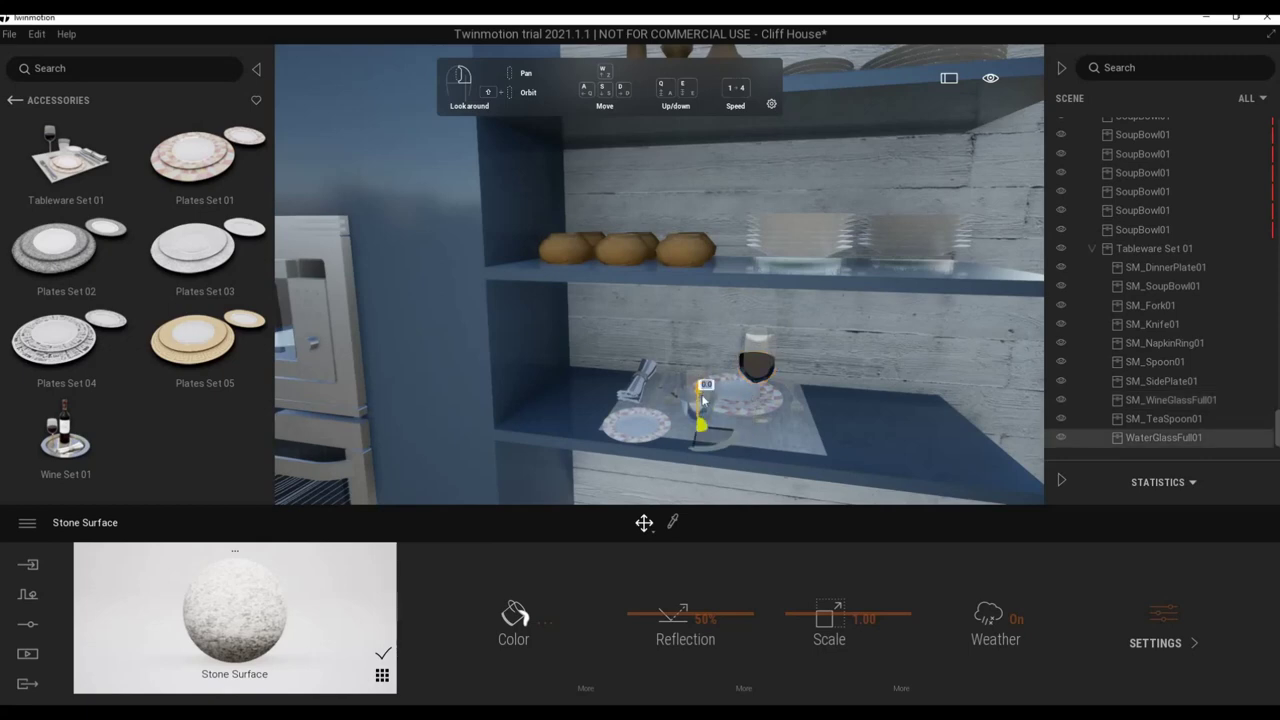
pyautogui.moveTo(697, 440); pyautogui.dragTo(580, 393)
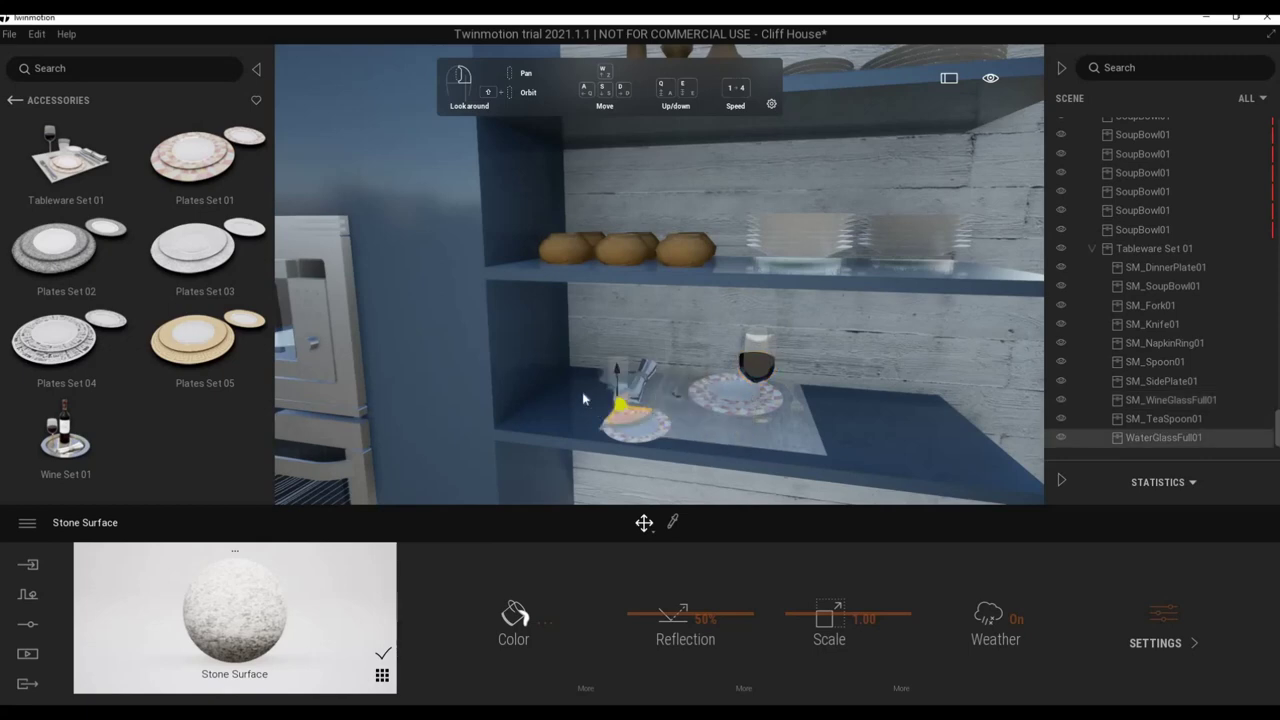
pyautogui.click(705, 427)
pyautogui.press('Delete')
pyautogui.hotkey('ctrl', 'z')
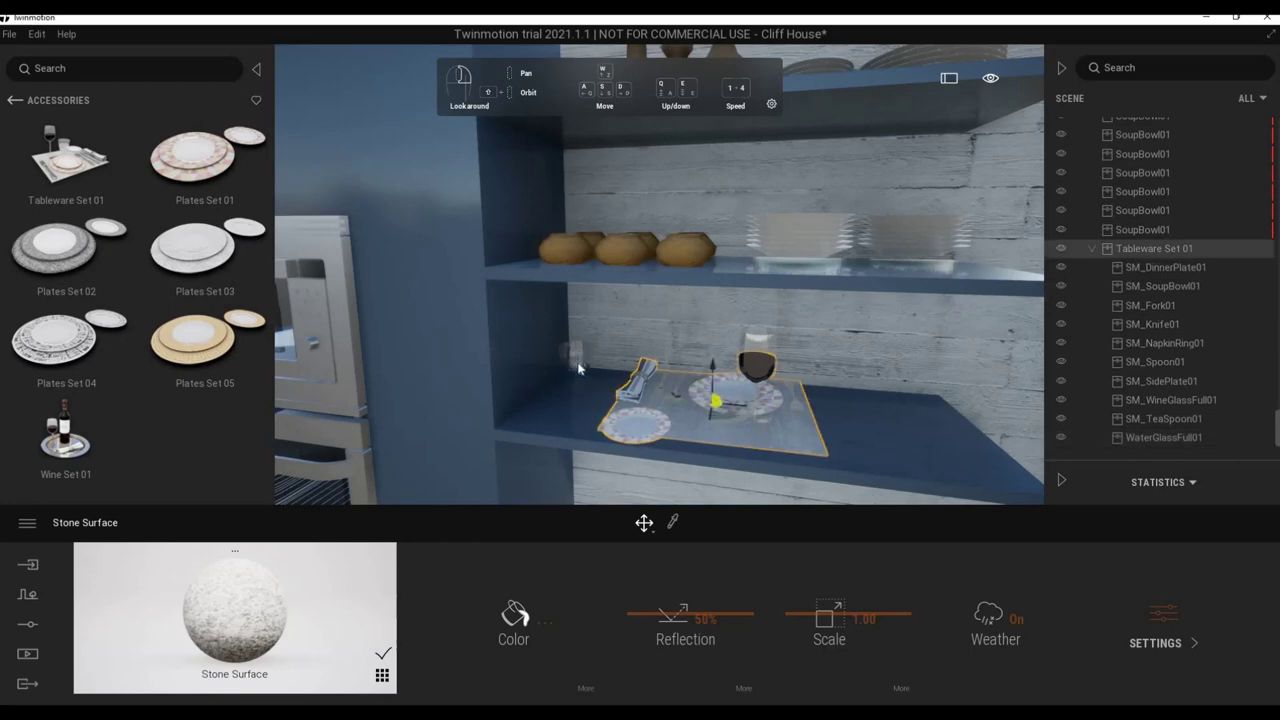
# Focus WaterGlassFull01 from the Scene list and delete the whole Tableware Set 01.
pyautogui.click(1140, 437)
pyautogui.rightClick(1150, 440)
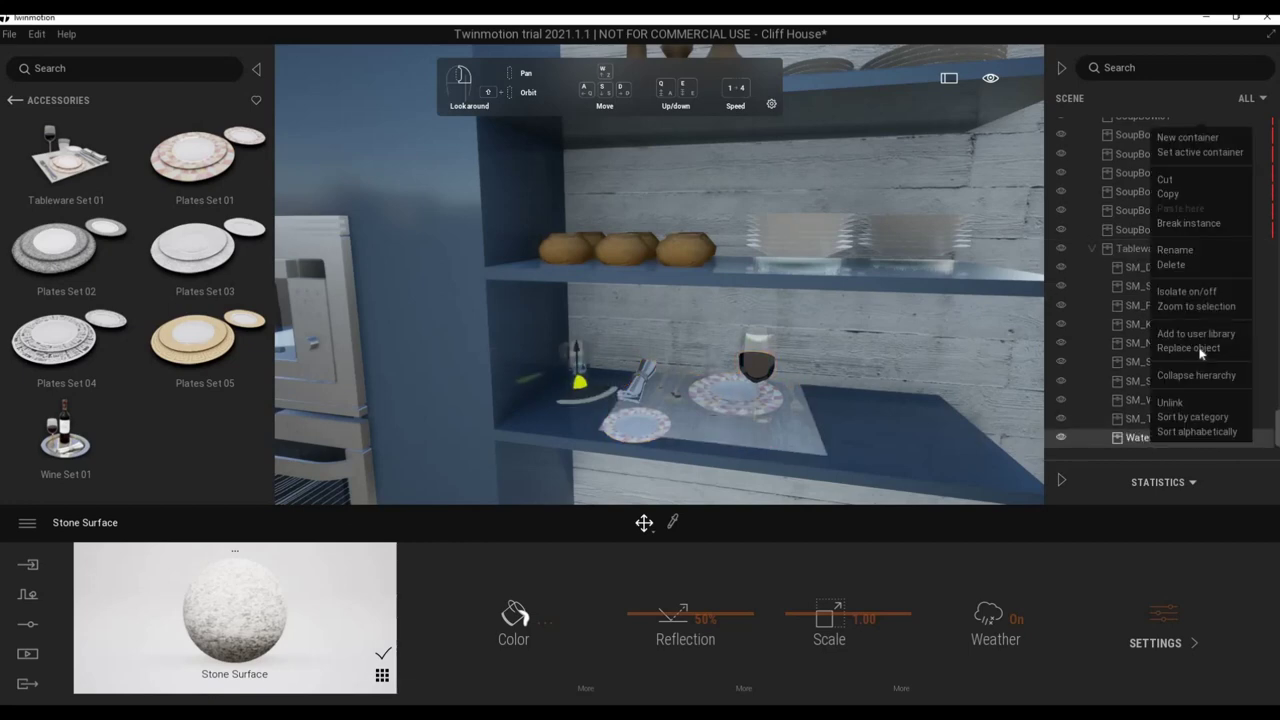
pyautogui.click(1175, 470)
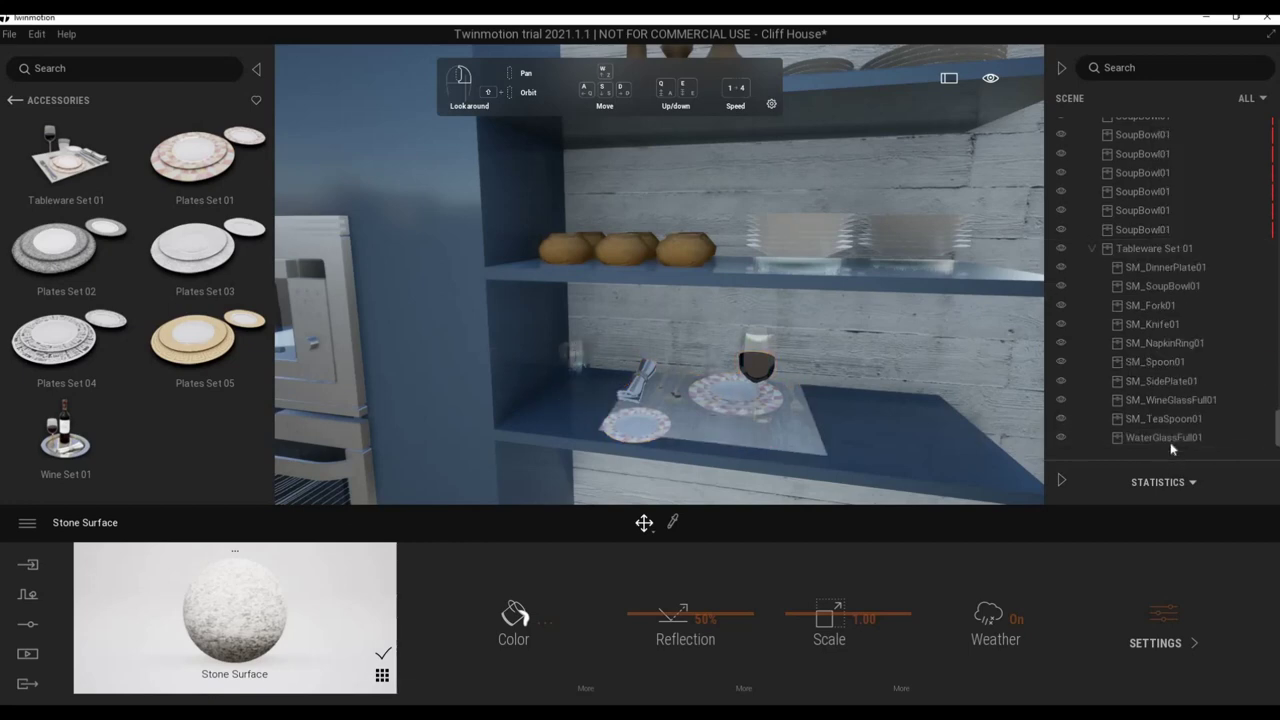
pyautogui.doubleClick(1140, 437)
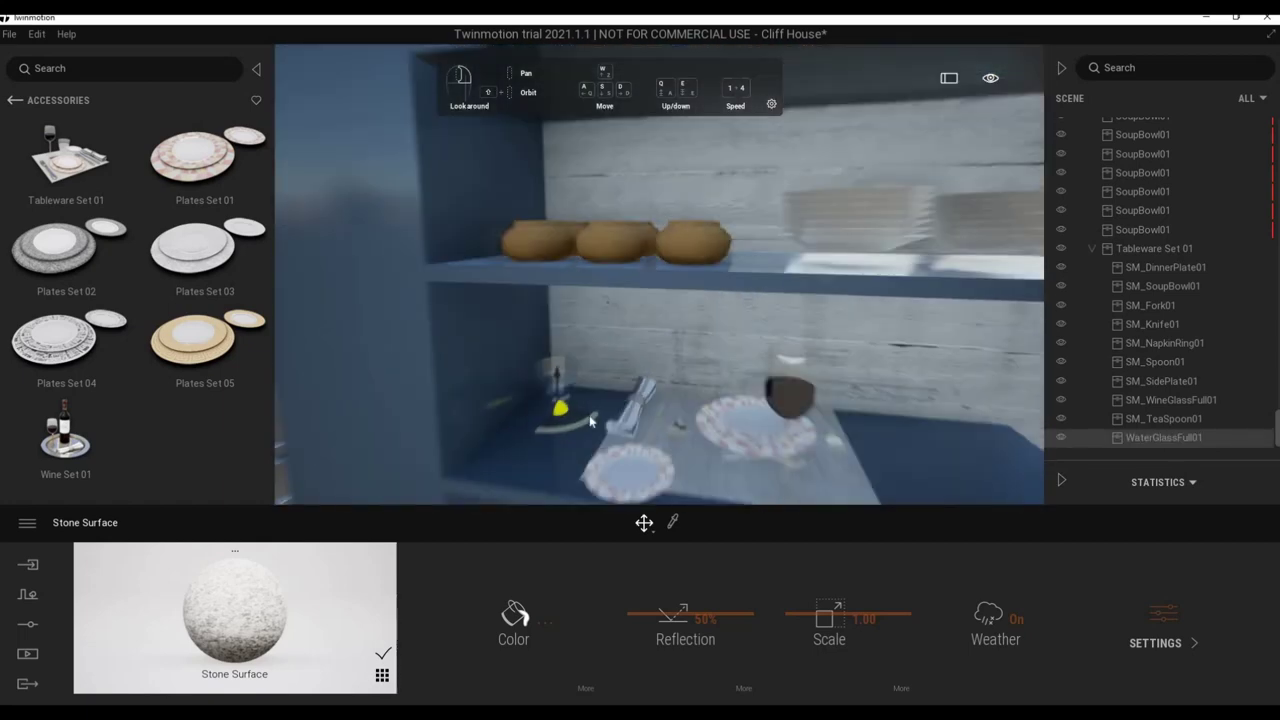
pyautogui.click(706, 450)
pyautogui.press('Delete')
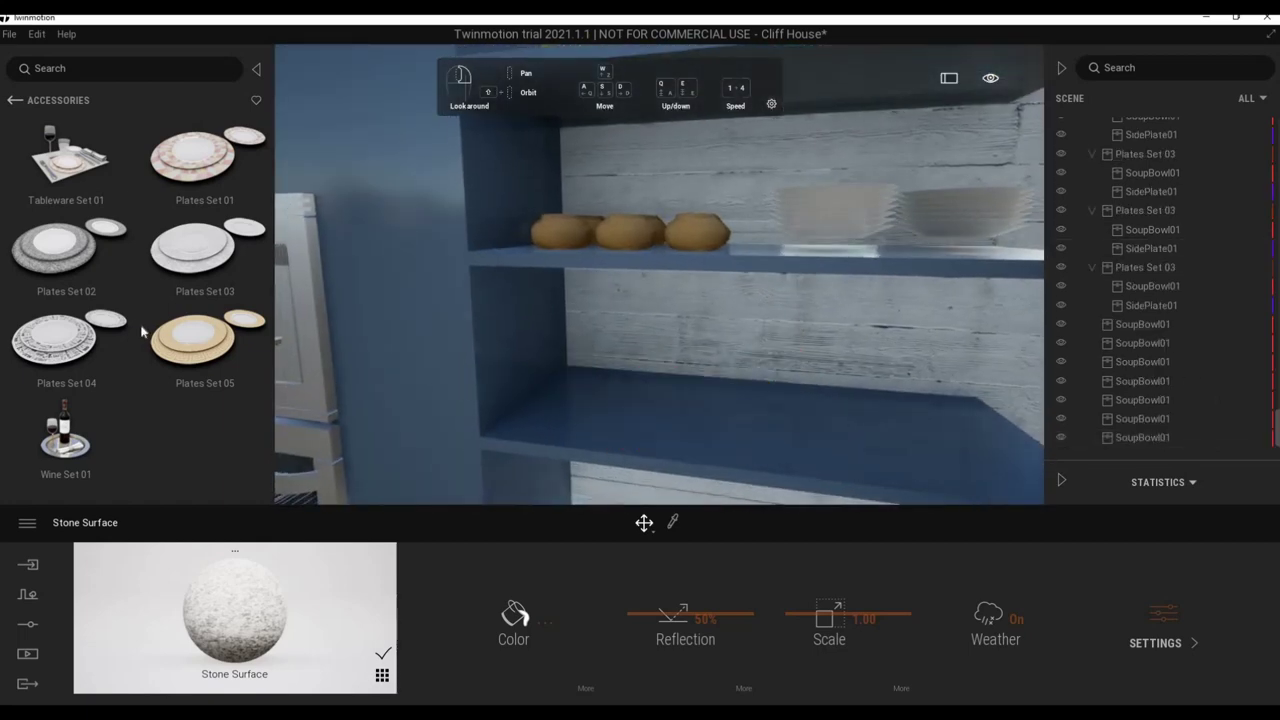
# Drag the Pure sink from Kitchen > Storage into the kitchen by the counter.
pyautogui.click(15, 100)
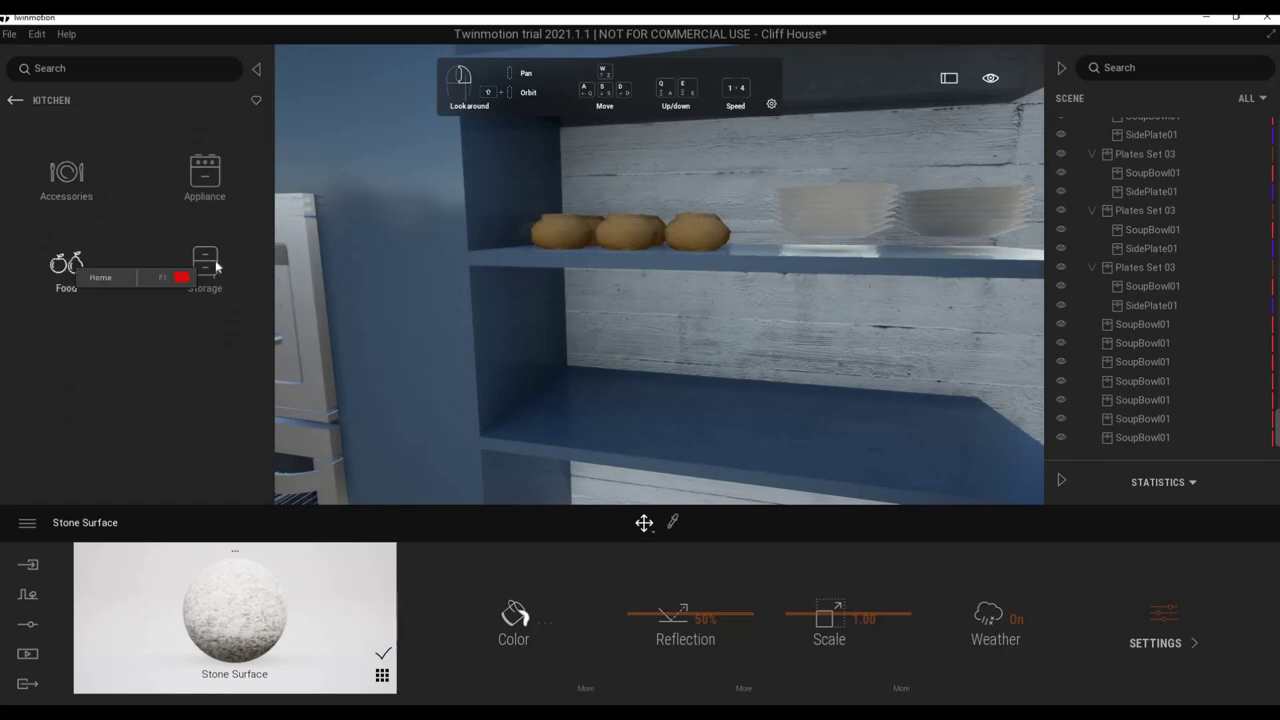
pyautogui.click(193, 313)
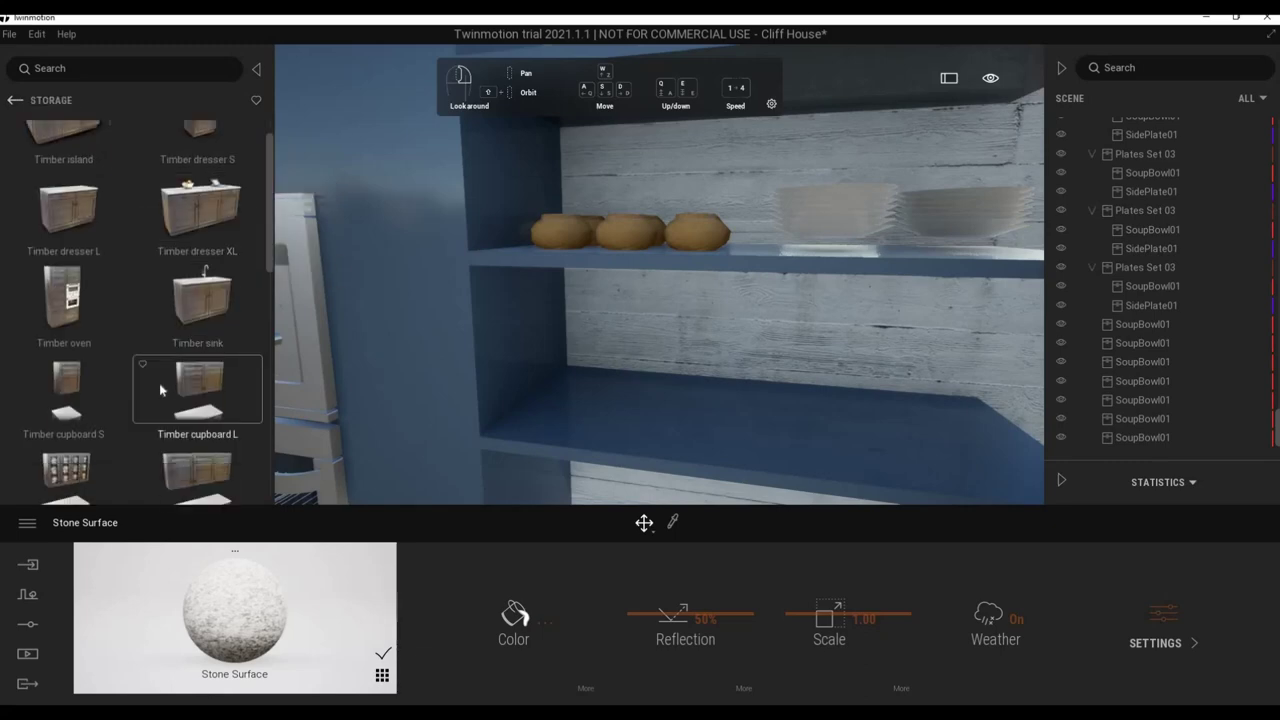
pyautogui.scroll(-3, 159, 383)
pyautogui.scroll(-2, 105, 400)
pyautogui.scroll(-2, 101, 402)
pyautogui.scroll(-2, 101, 400)
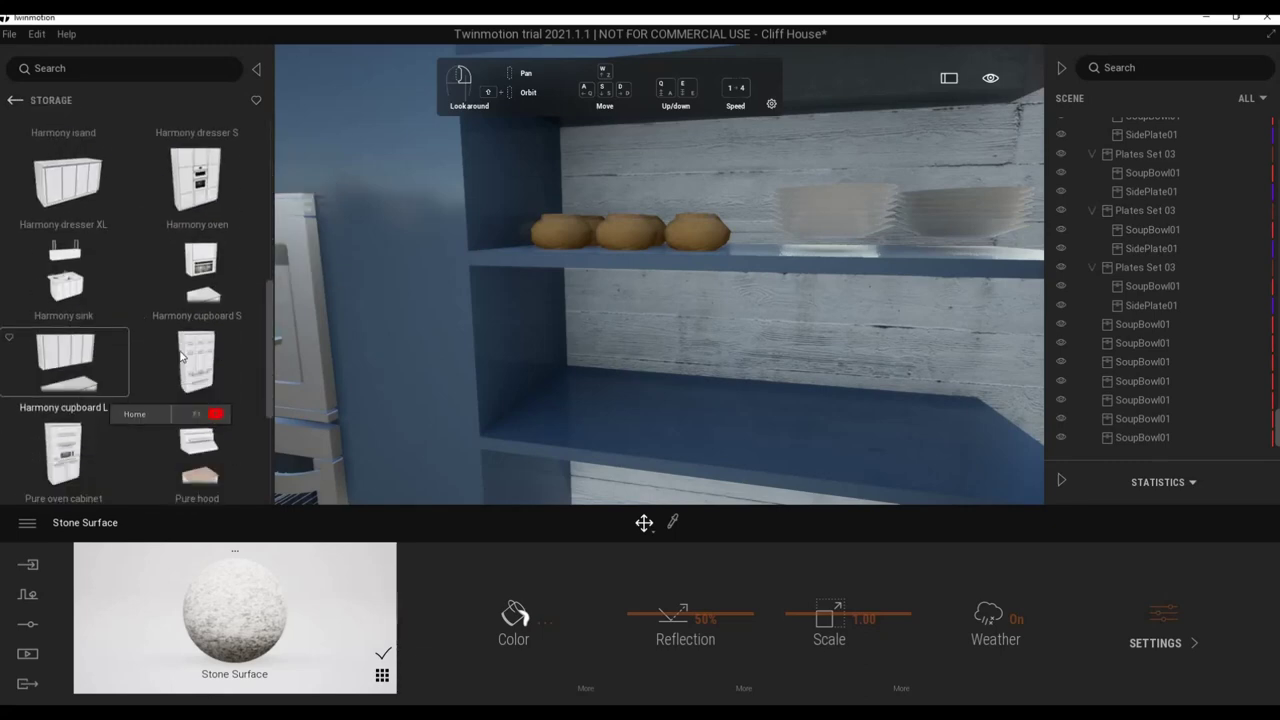
pyautogui.scroll(-3, 355, 342)
pyautogui.moveTo(429, 301); pyautogui.dragTo(460, 330, button='right')
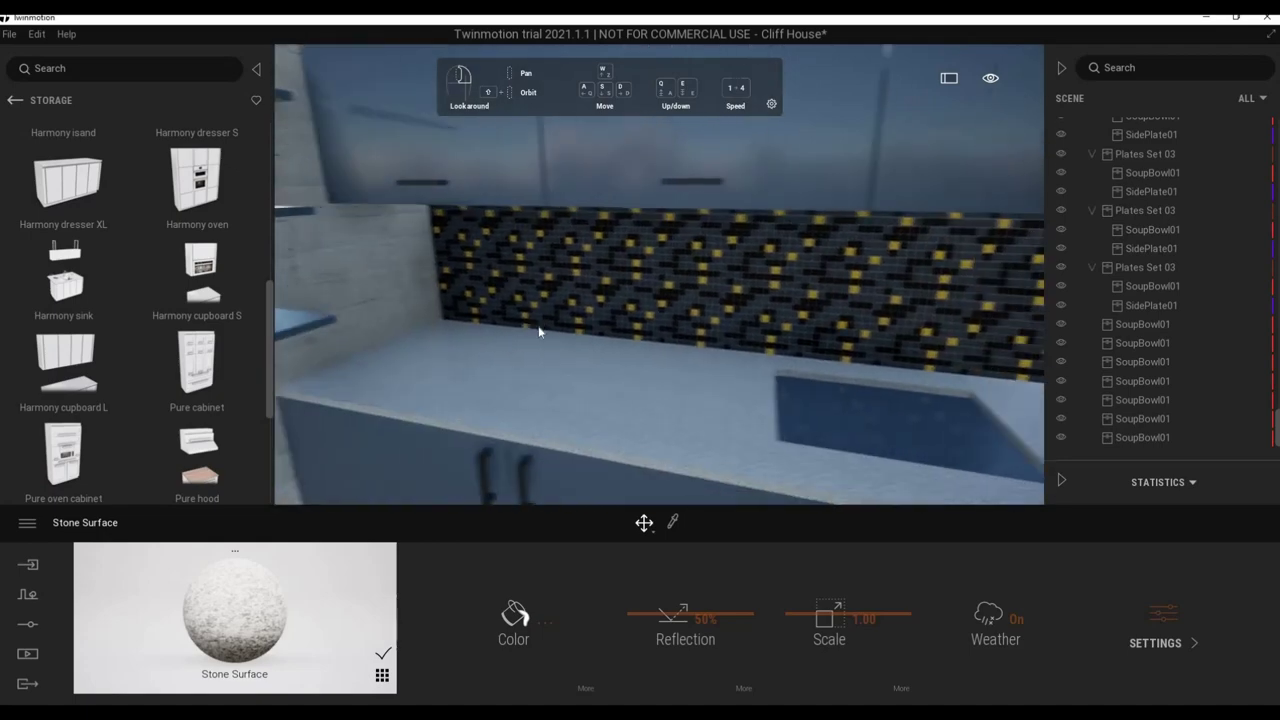
pyautogui.scroll(-4, 70, 380)
pyautogui.scroll(-1, 68, 377)
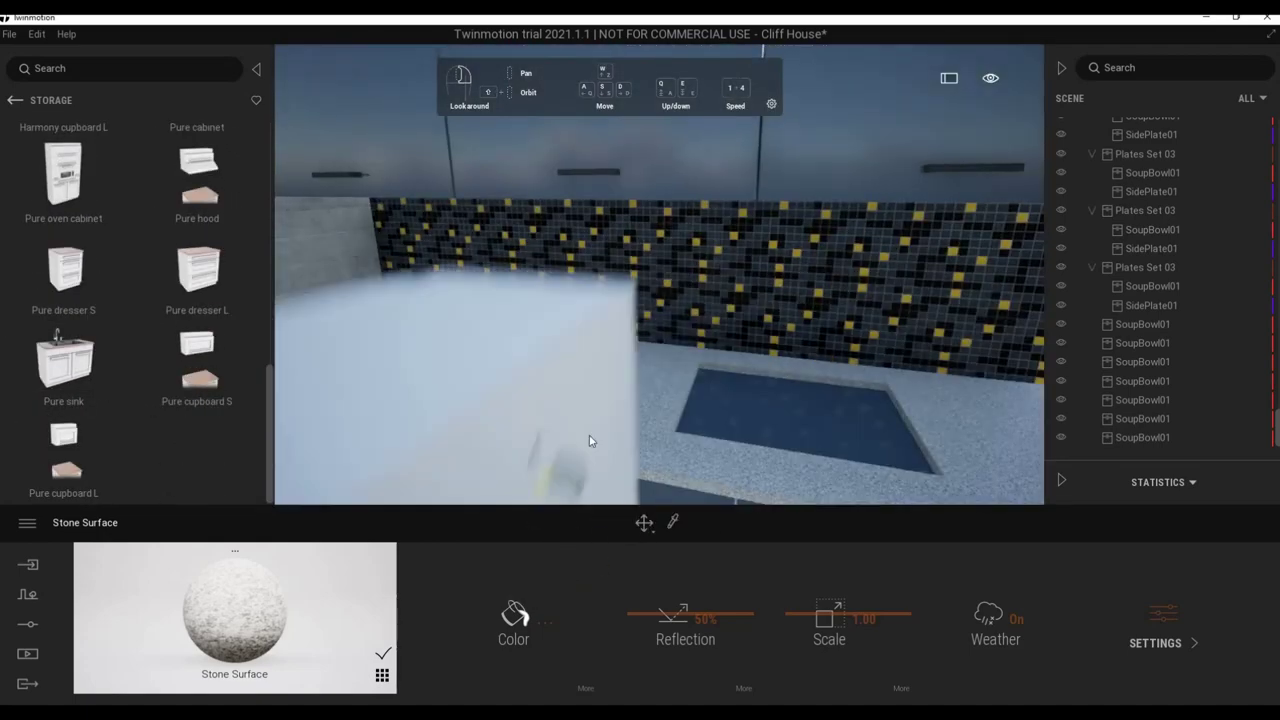
pyautogui.moveTo(638, 421)
pyautogui.mouseDown()
pyautogui.moveTo(532, 420)
pyautogui.moveTo(620, 330)
pyautogui.mouseUp()
pyautogui.scroll(-5, 610, 415)
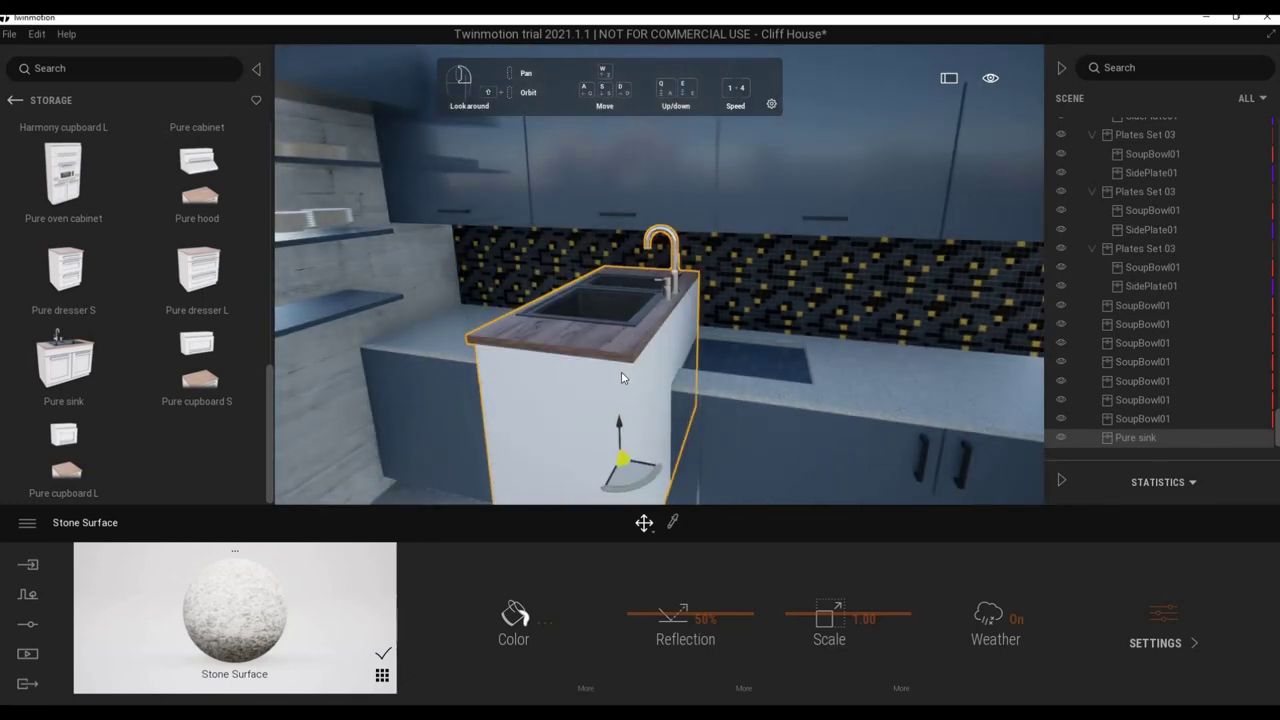
# Delete the Pure sink and look through the kitchen Food and Storage items.
pyautogui.press('Delete')
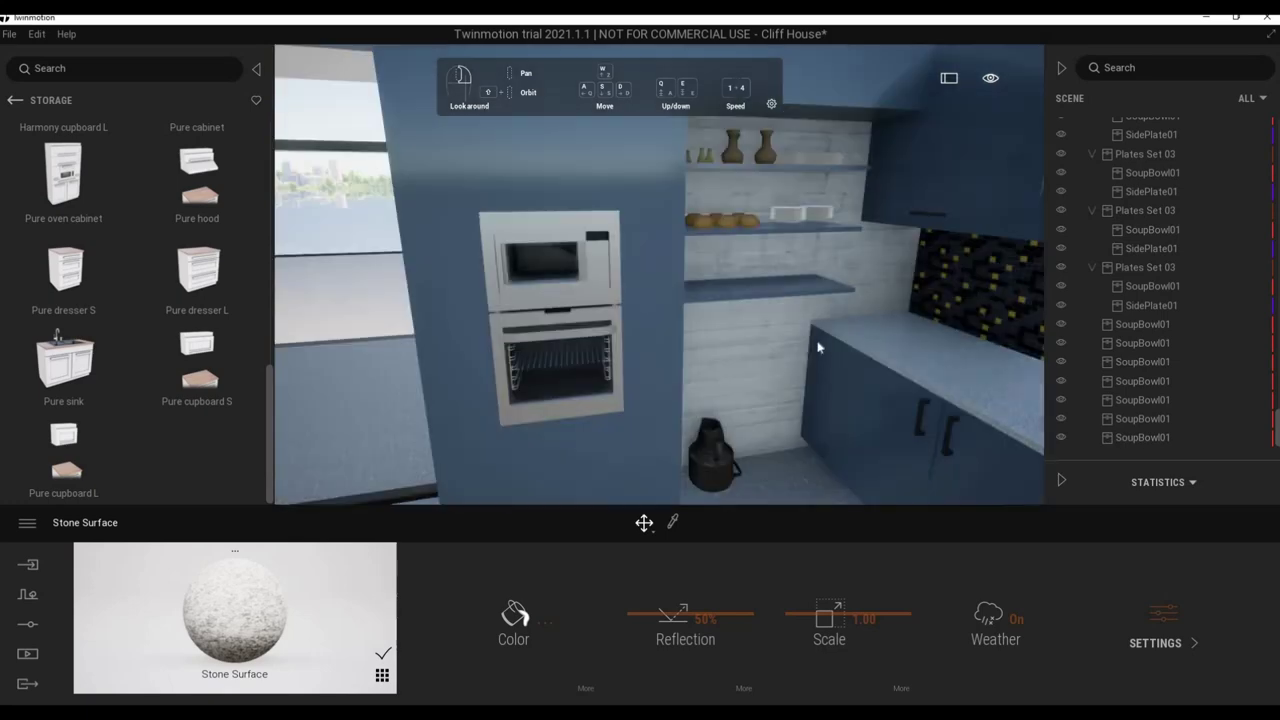
pyautogui.click(15, 100)
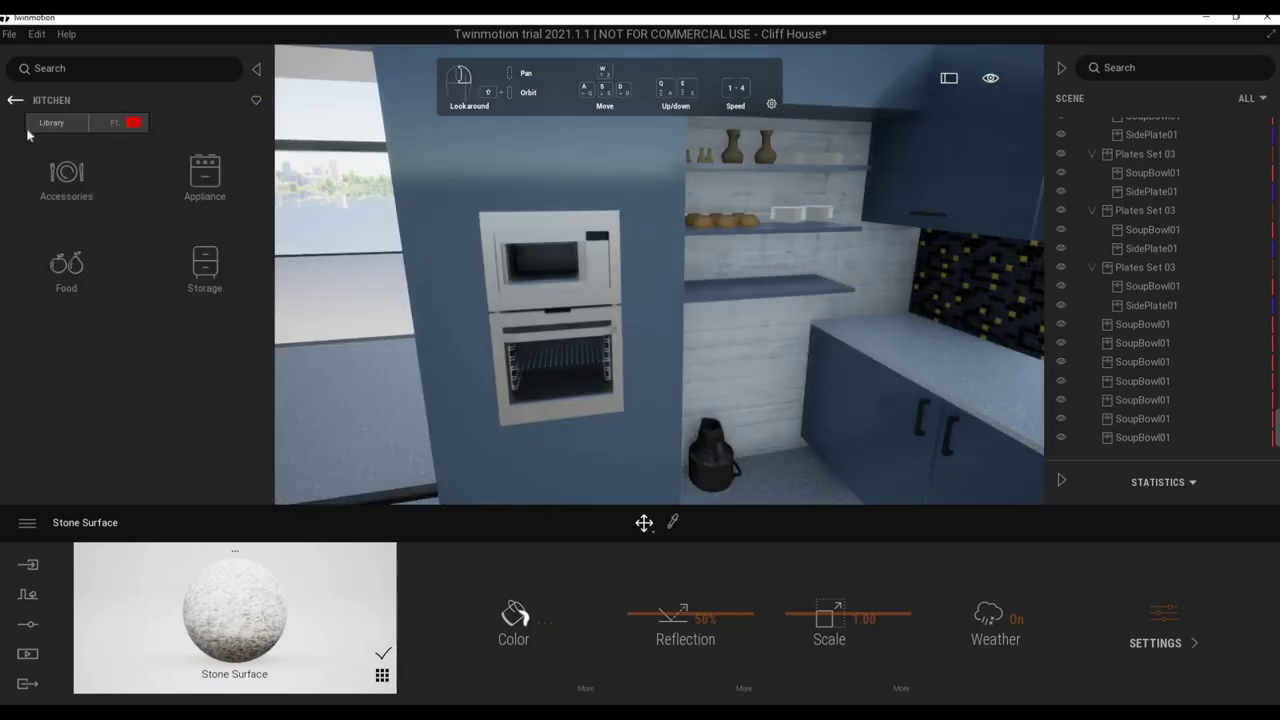
pyautogui.click(63, 262)
pyautogui.scroll(-2, 138, 333)
pyautogui.scroll(-3, 138, 333)
pyautogui.scroll(-3, 138, 333)
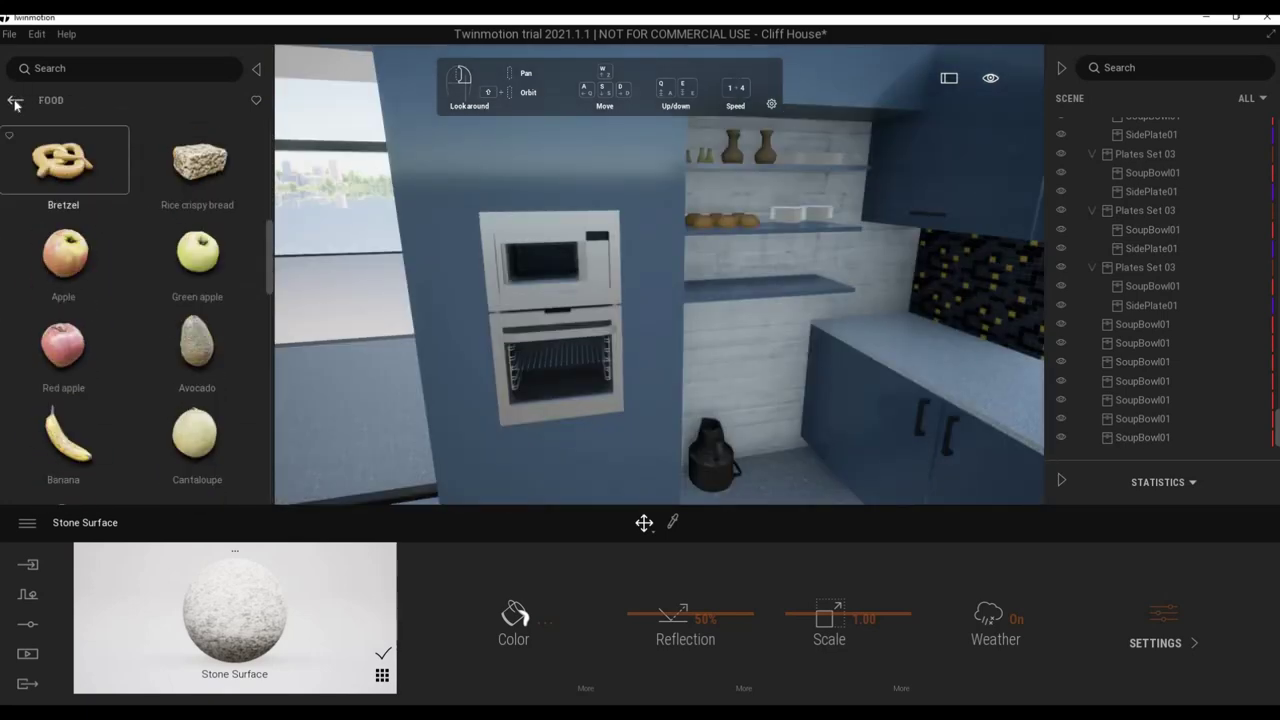
pyautogui.click(15, 100)
pyautogui.click(186, 252)
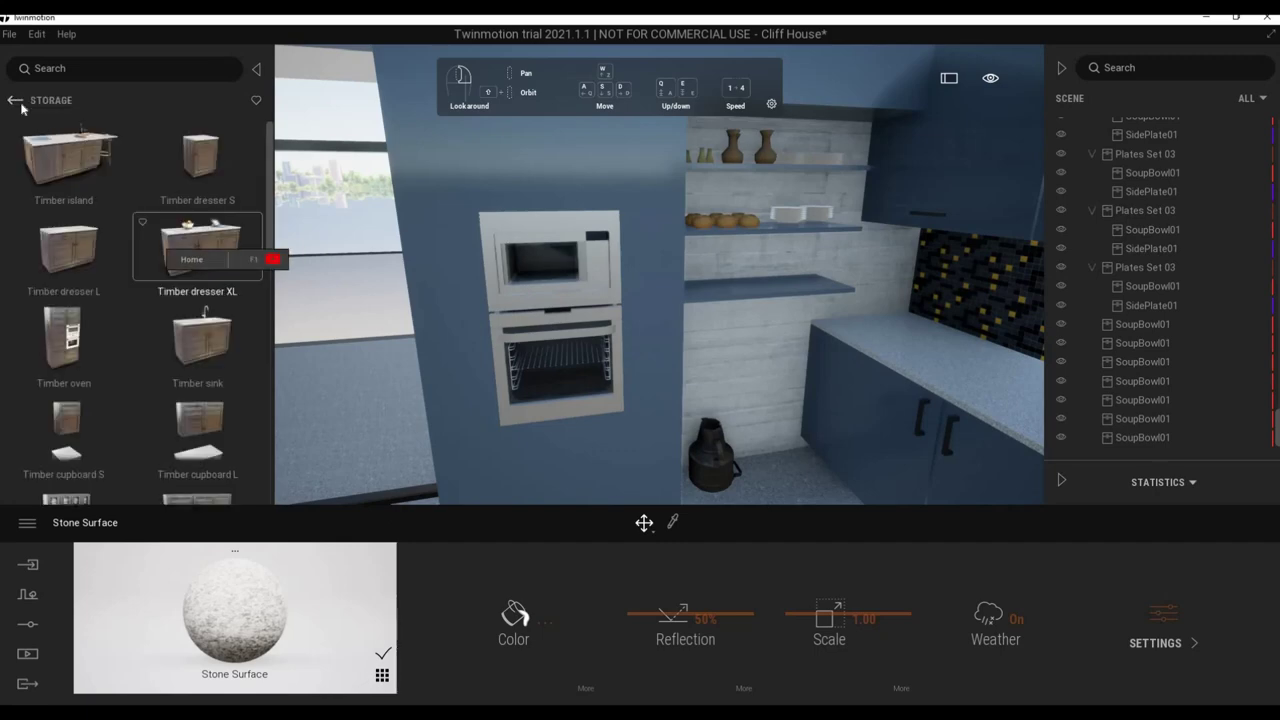
pyautogui.click(15, 100)
# Open Home > Living room > Decorations and scroll down to the Vases.
pyautogui.click(15, 100)
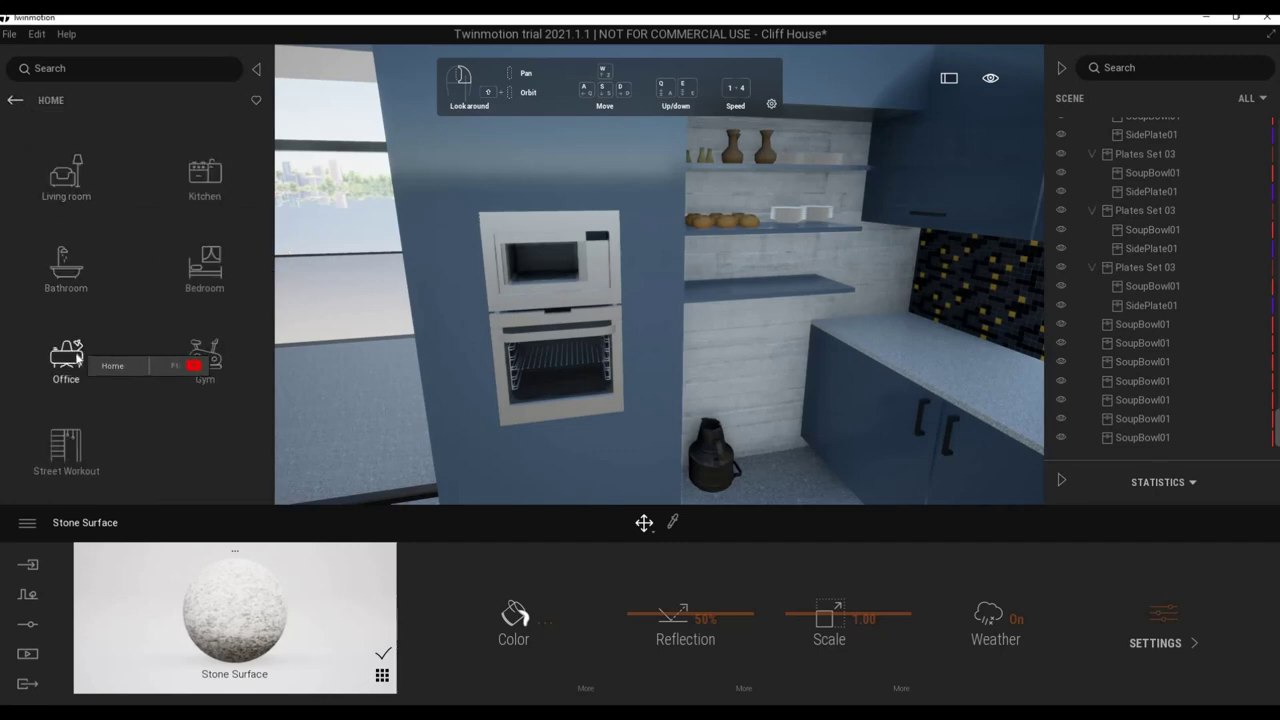
pyautogui.click(66, 190)
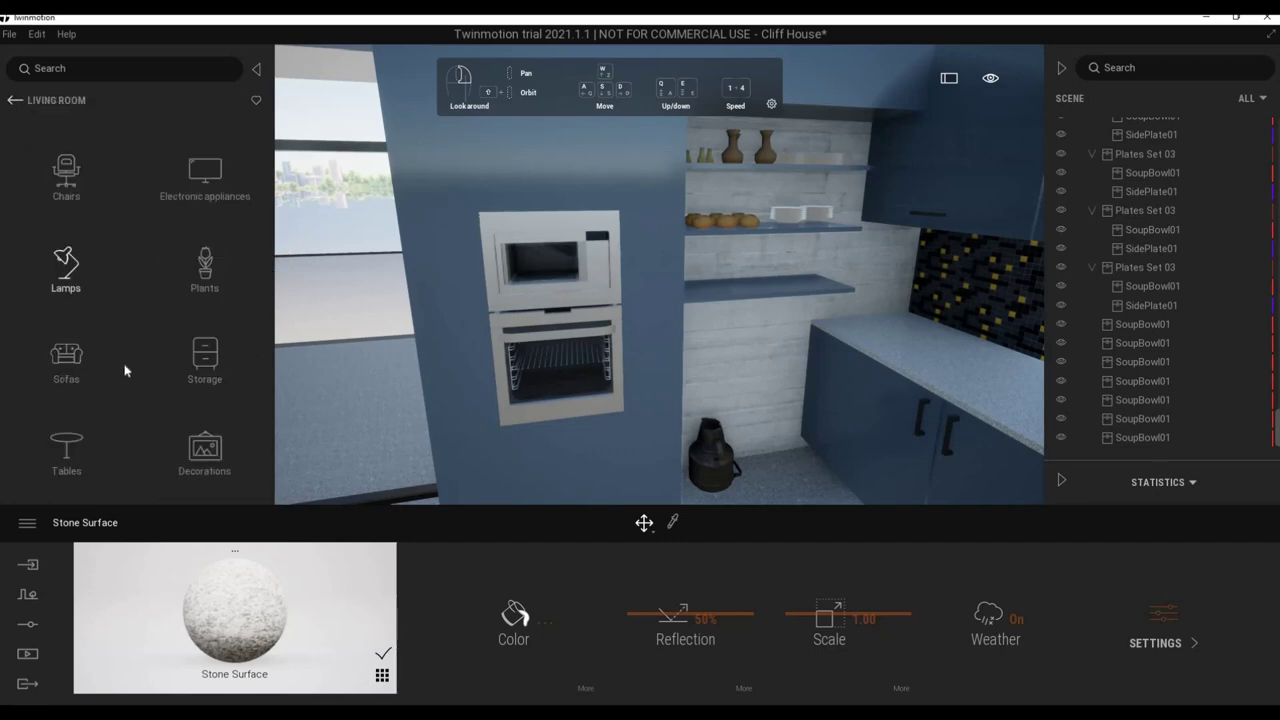
pyautogui.click(190, 440)
pyautogui.scroll(-5, 260, 300)
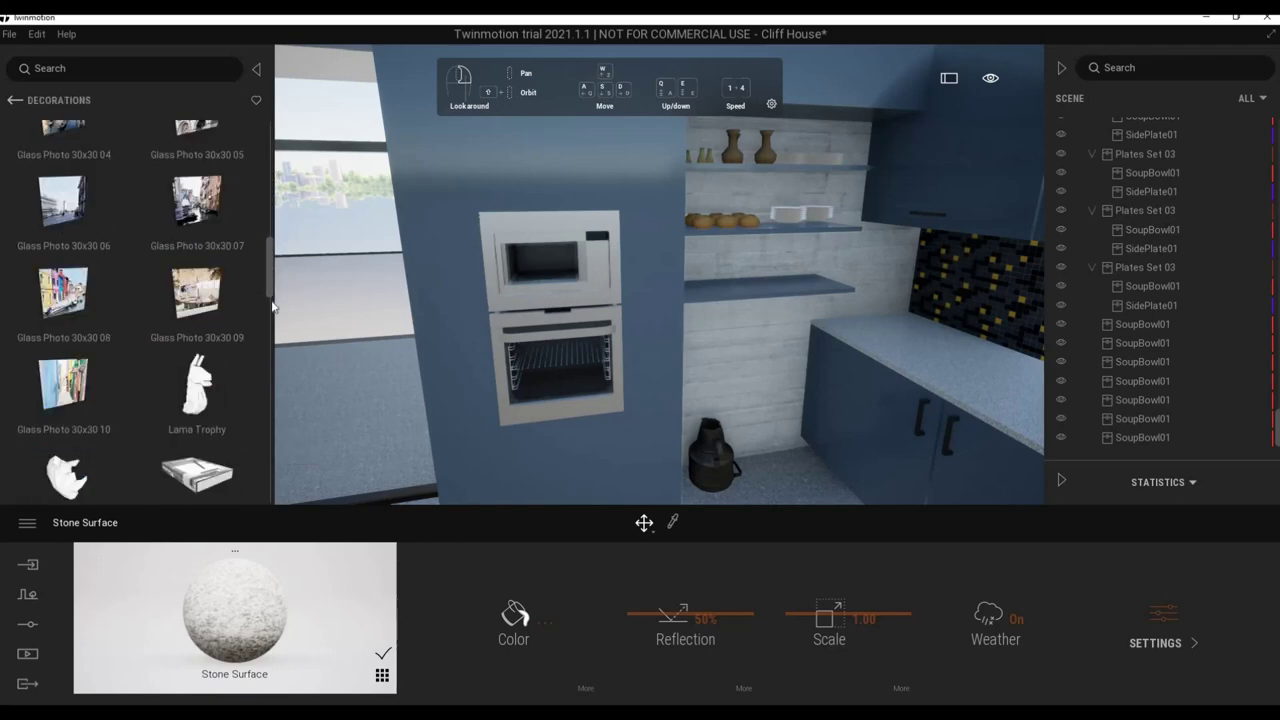
pyautogui.scroll(-5, 270, 310)
pyautogui.scroll(-3, 267, 350)
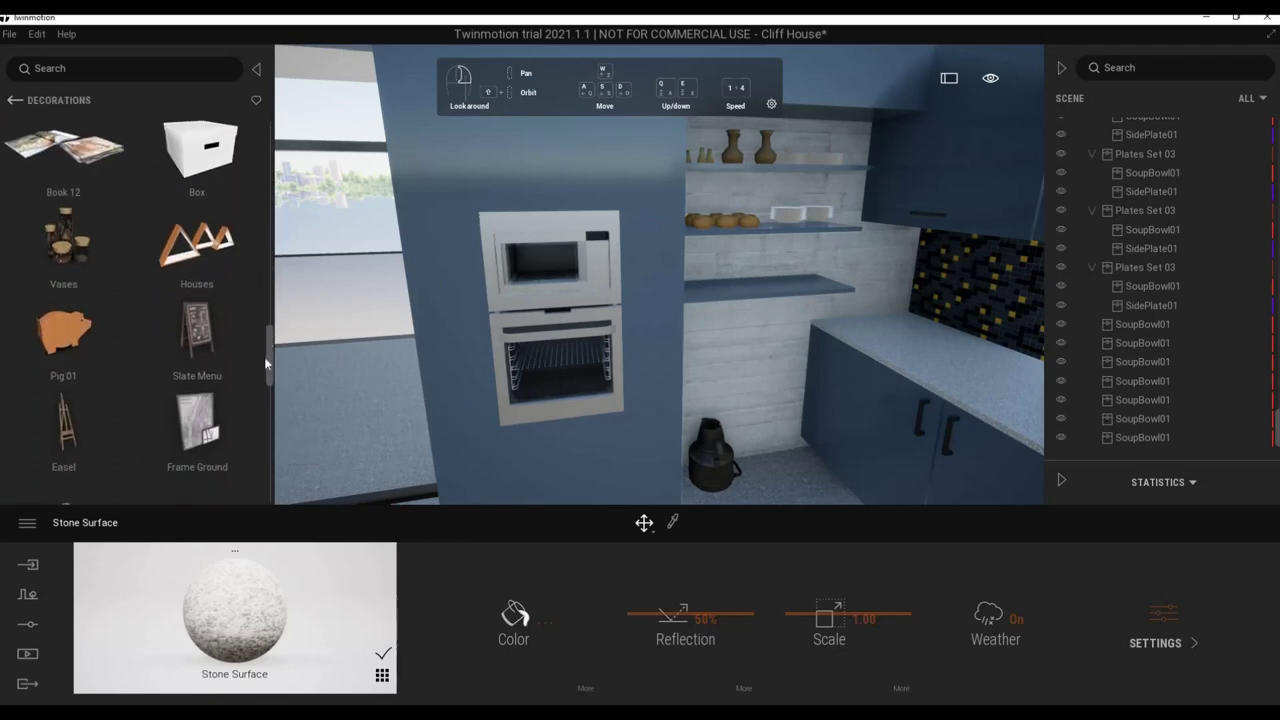
pyautogui.scroll(-1, 267, 364)
# Place the Vases set on the lower shelf beside the oven.
pyautogui.moveTo(488, 258); pyautogui.dragTo(628, 266)
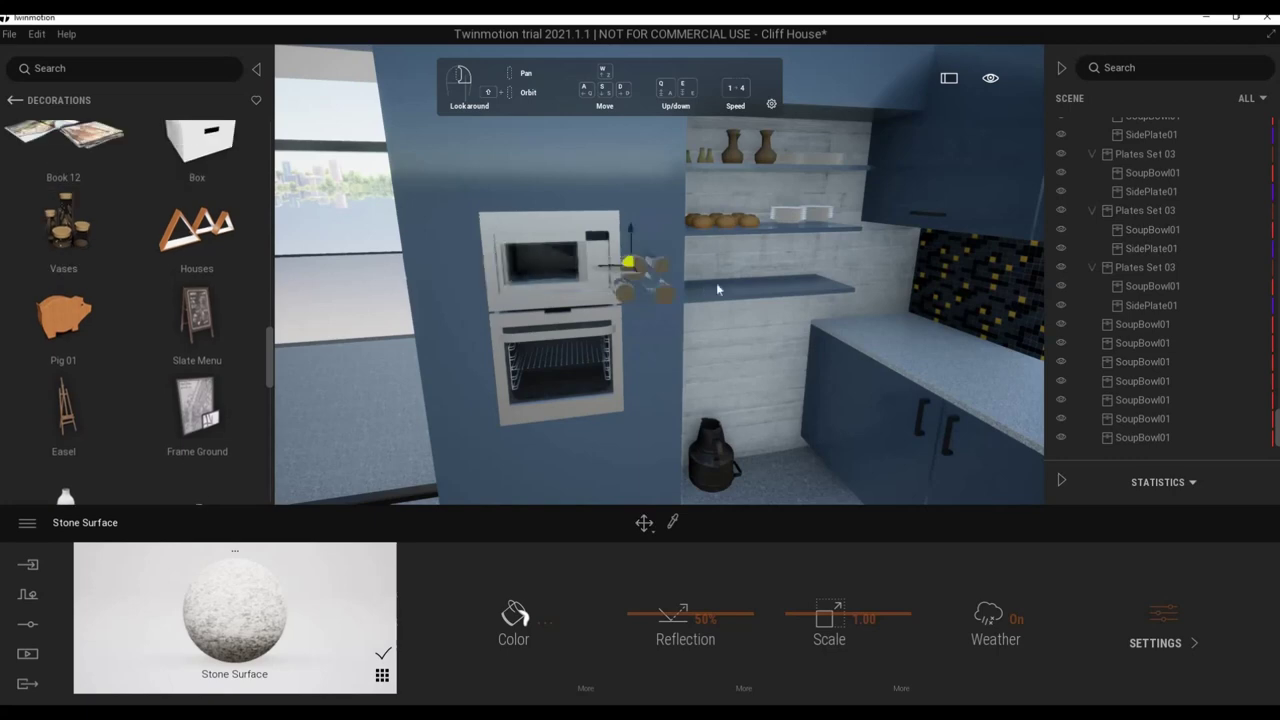
pyautogui.moveTo(715, 290); pyautogui.dragTo(716, 292)
pyautogui.press('w')
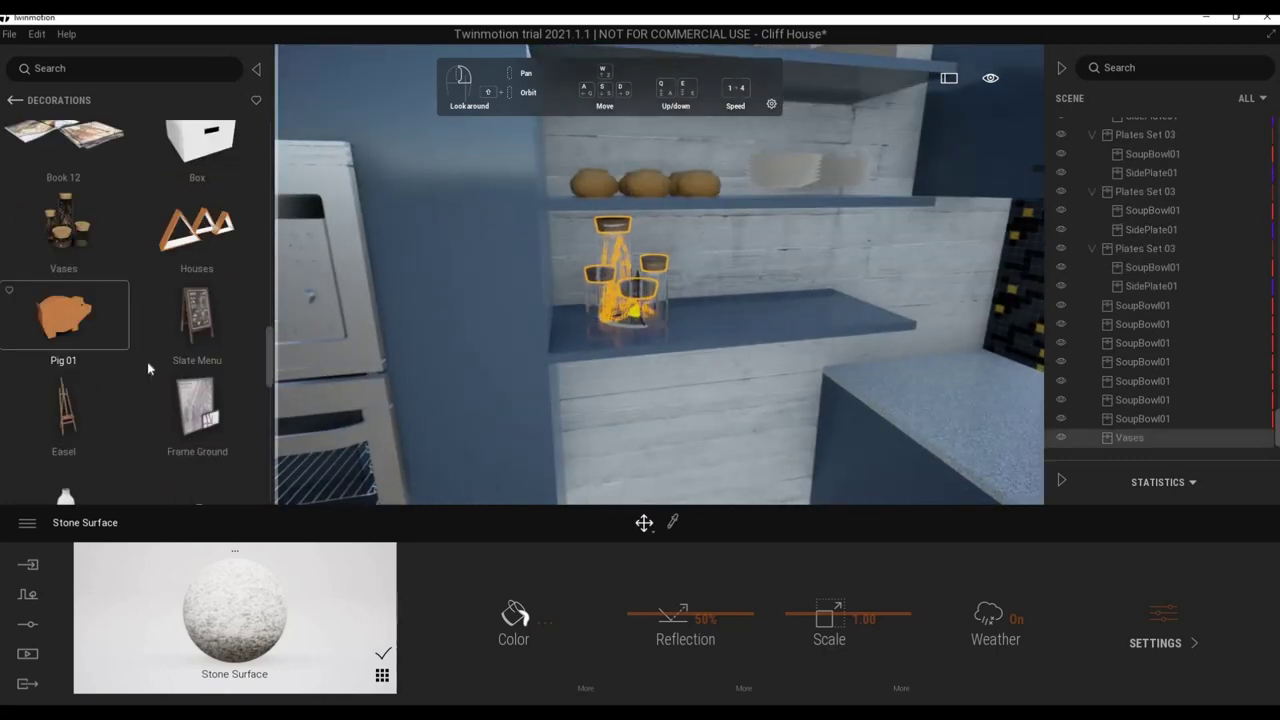
pyautogui.scroll(-3, 147, 362)
pyautogui.scroll(-2, 155, 349)
pyautogui.scroll(-1, 80, 375)
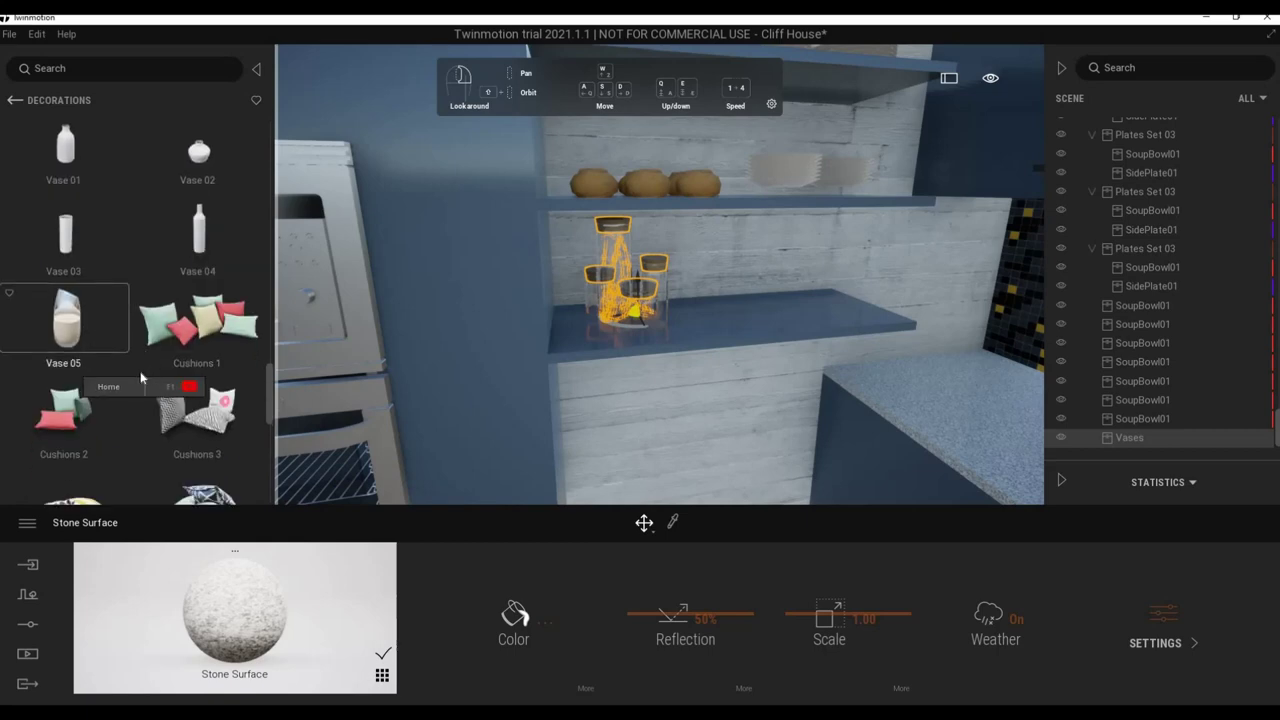
pyautogui.scroll(-2, 120, 372)
pyautogui.scroll(-3, 120, 372)
pyautogui.scroll(-3, 121, 385)
pyautogui.scroll(-1, 120, 388)
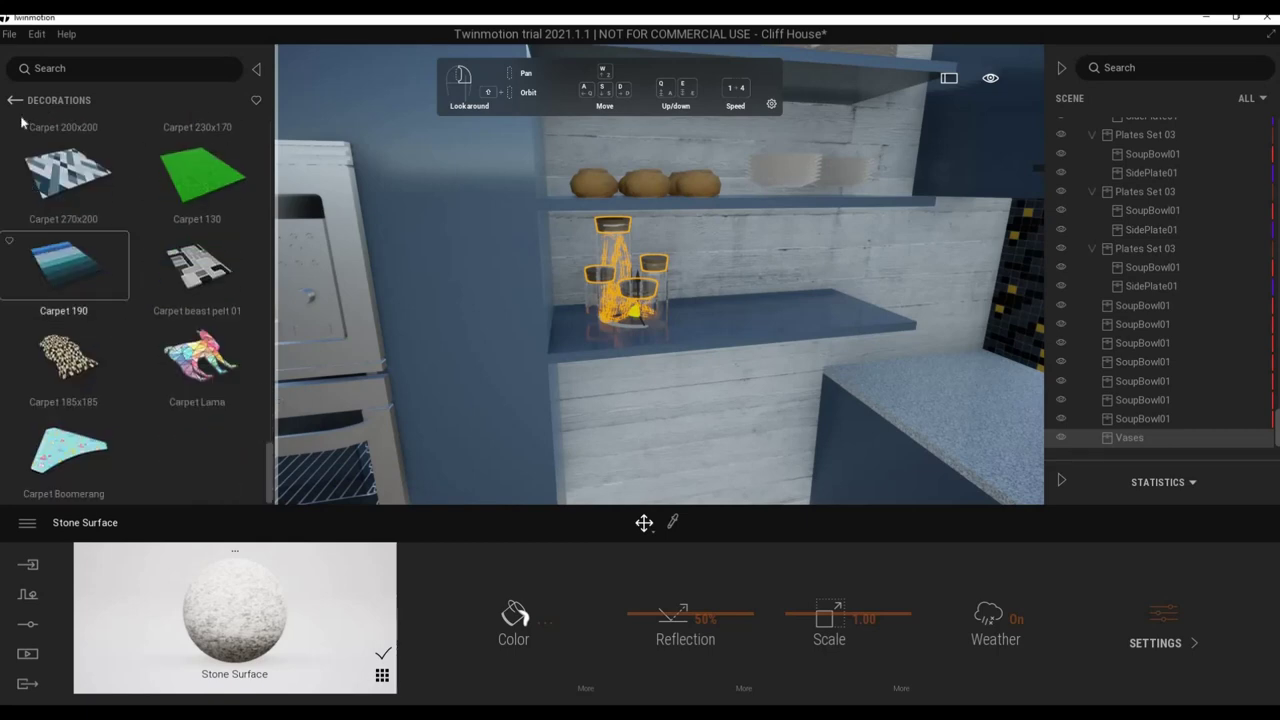
# Swap a trial Orchid 01 for Orchid 05 from Living room > Plants, beside the vases.
pyautogui.click(14, 100)
pyautogui.click(204, 262)
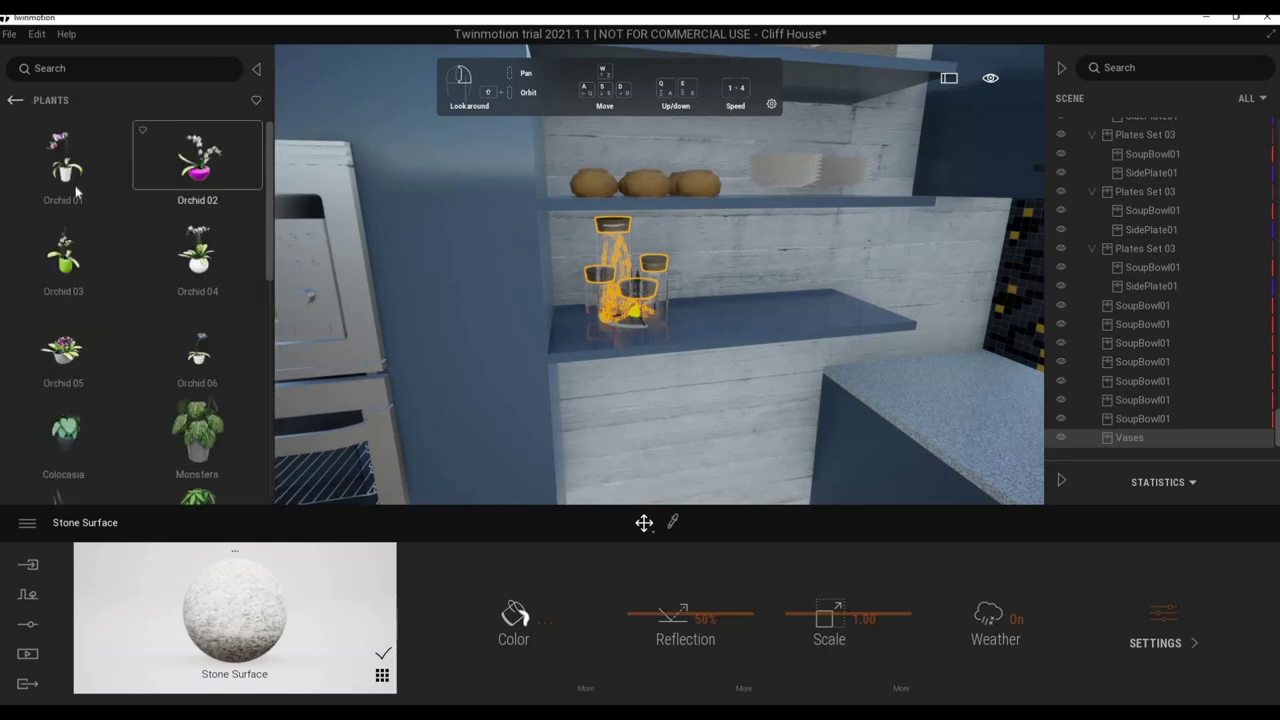
pyautogui.moveTo(63, 160); pyautogui.dragTo(775, 316)
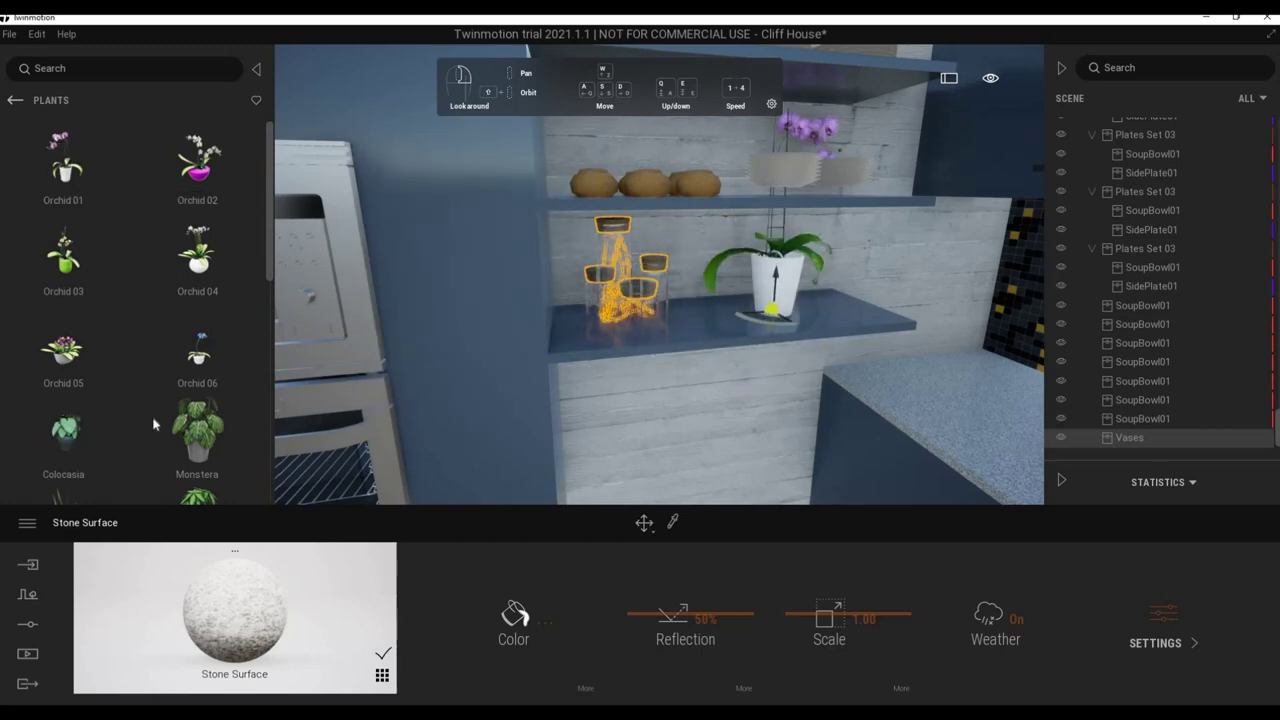
pyautogui.press('Delete')
pyautogui.scroll(-6, 143, 354)
pyautogui.scroll(1, 143, 354)
pyautogui.scroll(1, 143, 354)
pyautogui.scroll(1, 138, 352)
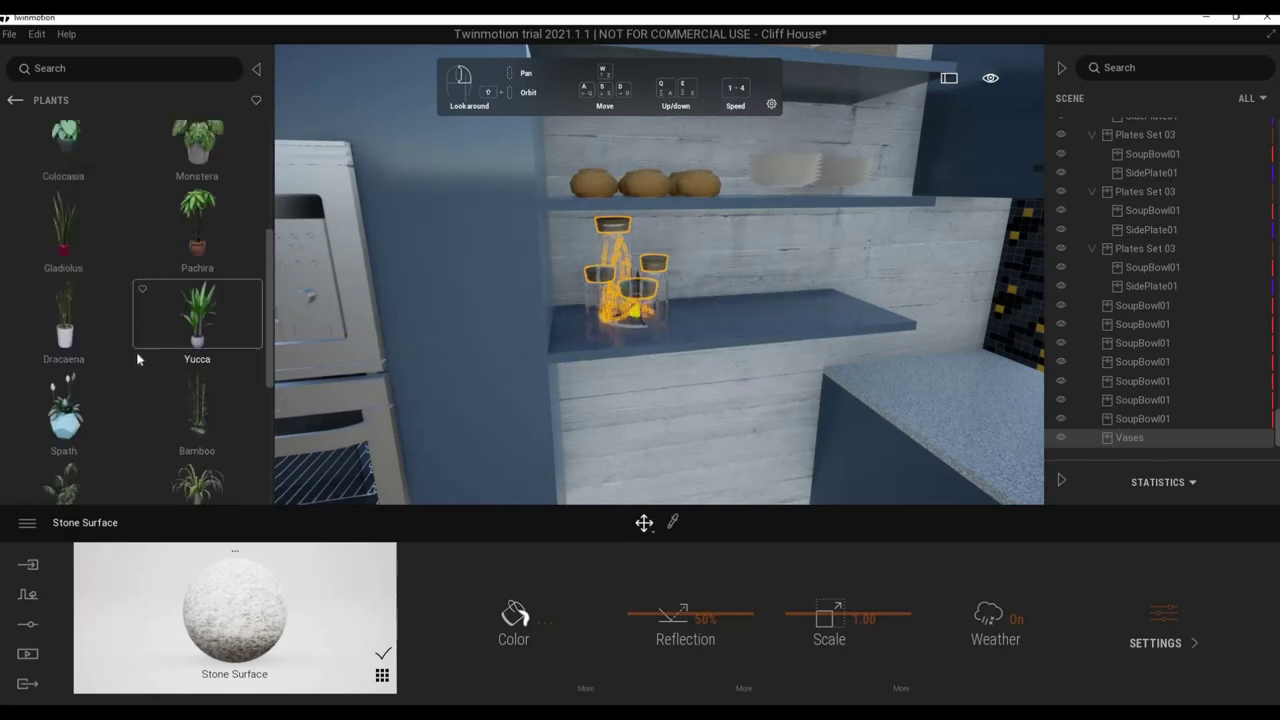
pyautogui.scroll(3, 138, 358)
pyautogui.moveTo(79, 329); pyautogui.dragTo(755, 313)
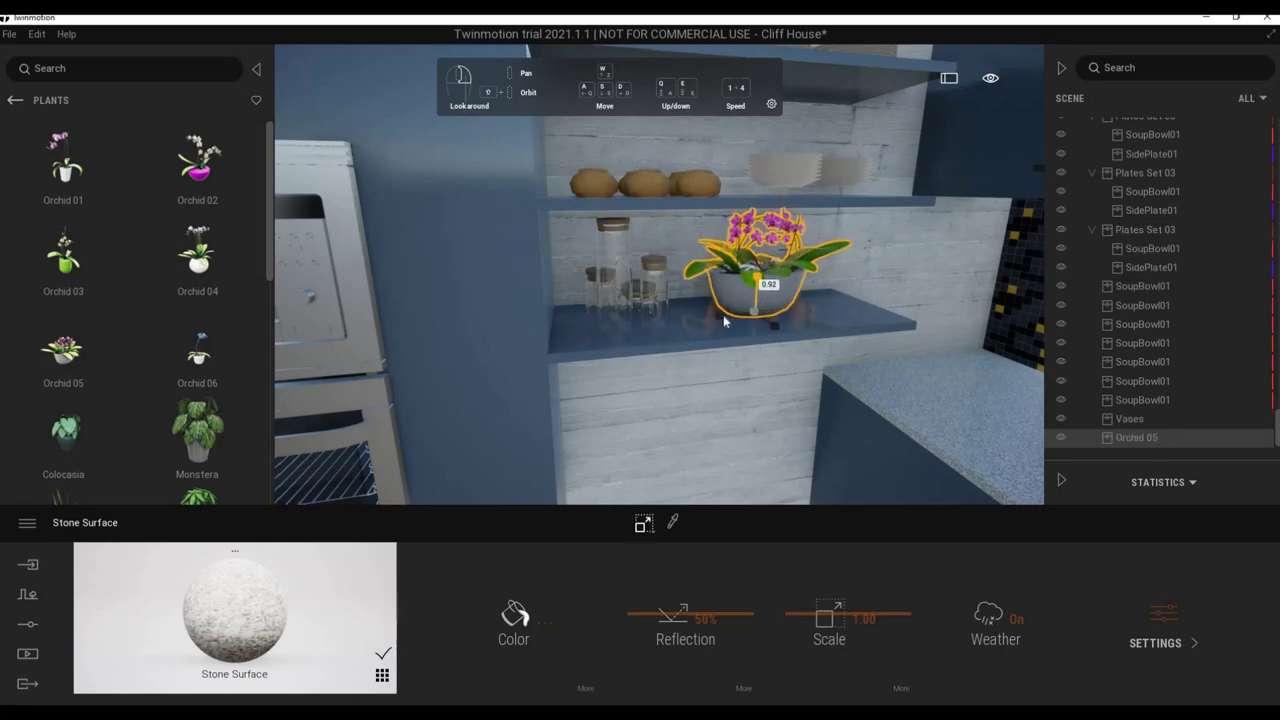
pyautogui.moveTo(729, 390); pyautogui.dragTo(705, 410)
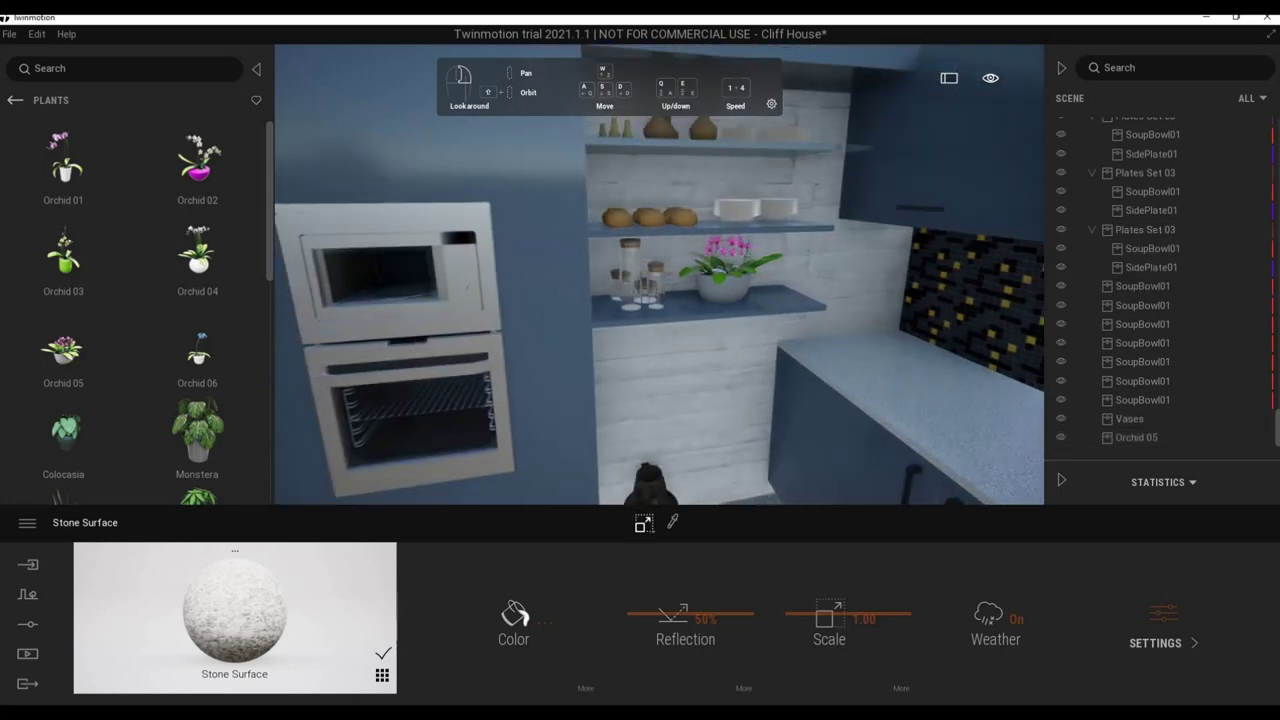
pyautogui.scroll(-5, 683, 418)
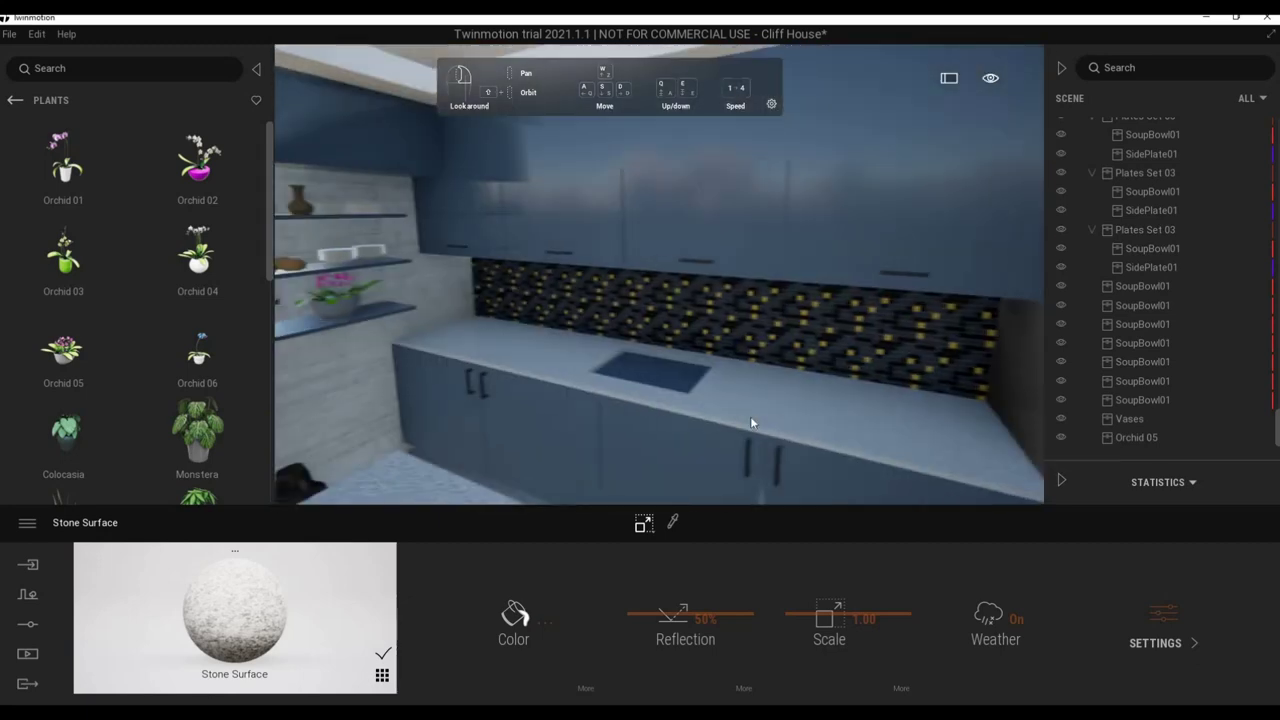
# Browse the Living room Tables assets without adding one, then orbit over to the kitchen island.
pyautogui.click(23, 103)
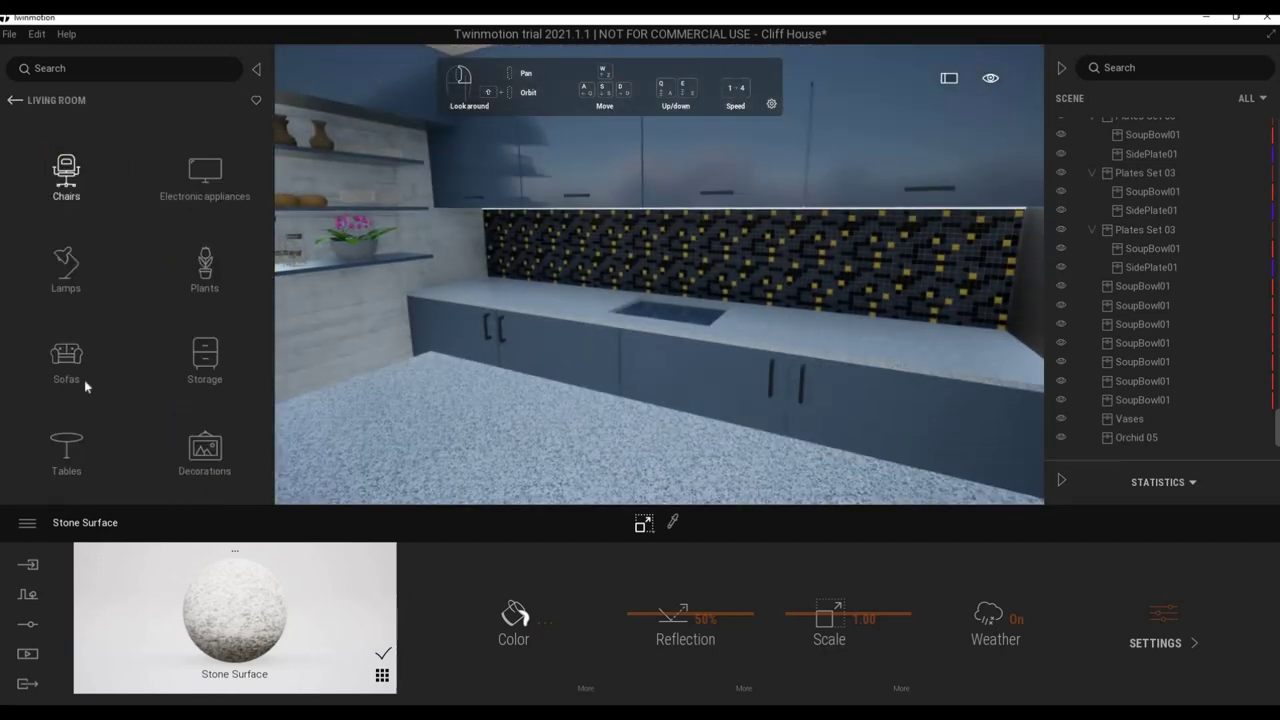
pyautogui.click(68, 444)
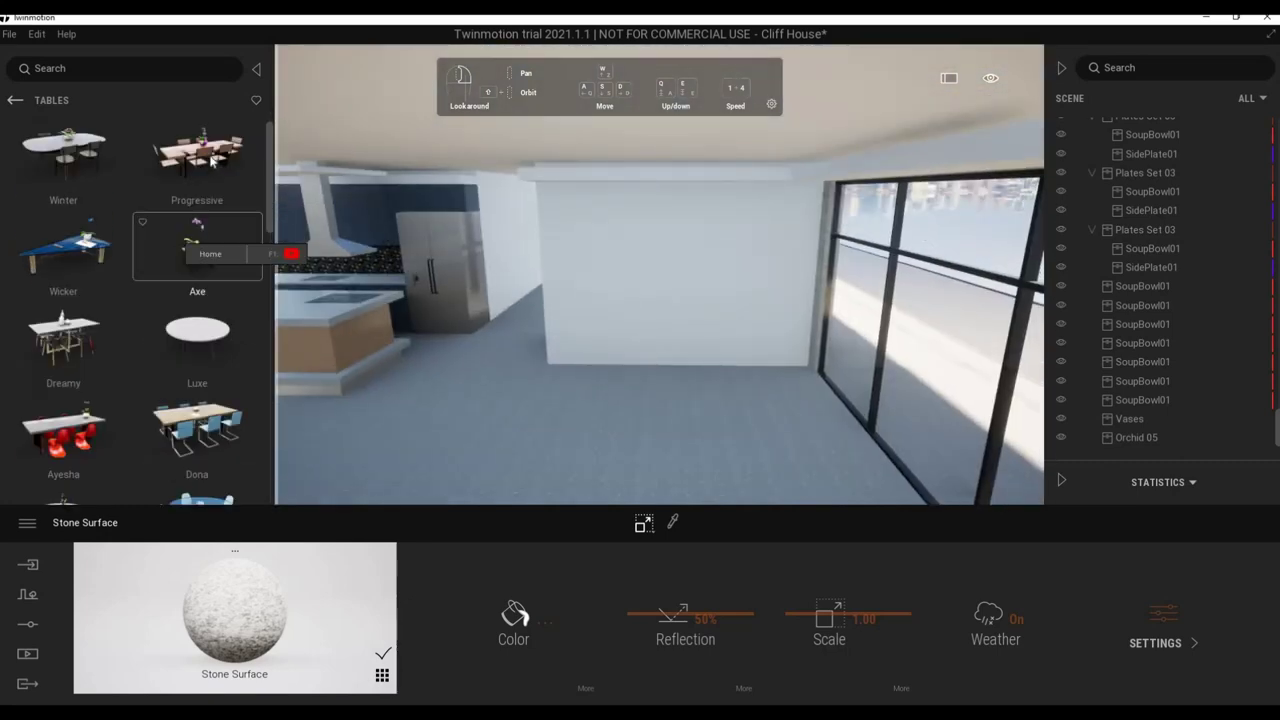
pyautogui.moveTo(648, 425)
pyautogui.mouseDown()
pyautogui.moveTo(667, 450)
pyautogui.moveTo(720, 465)
pyautogui.mouseUp()
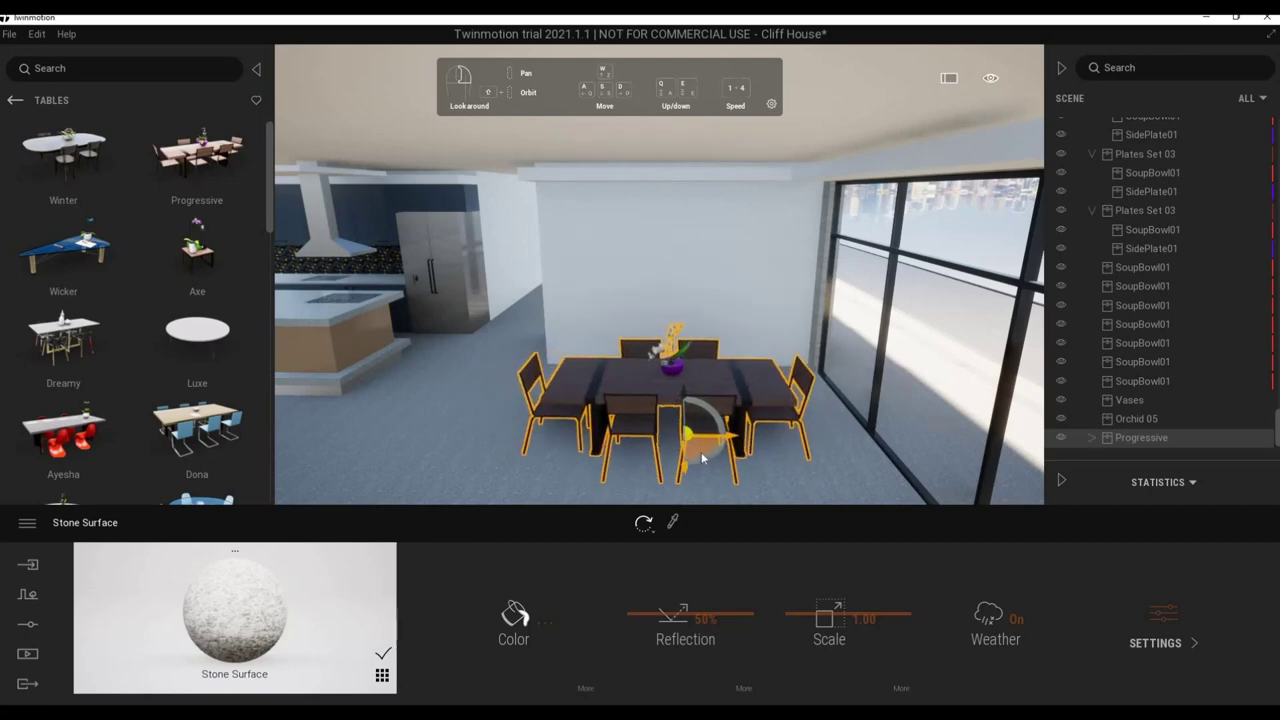
pyautogui.scroll(-2, 140, 404)
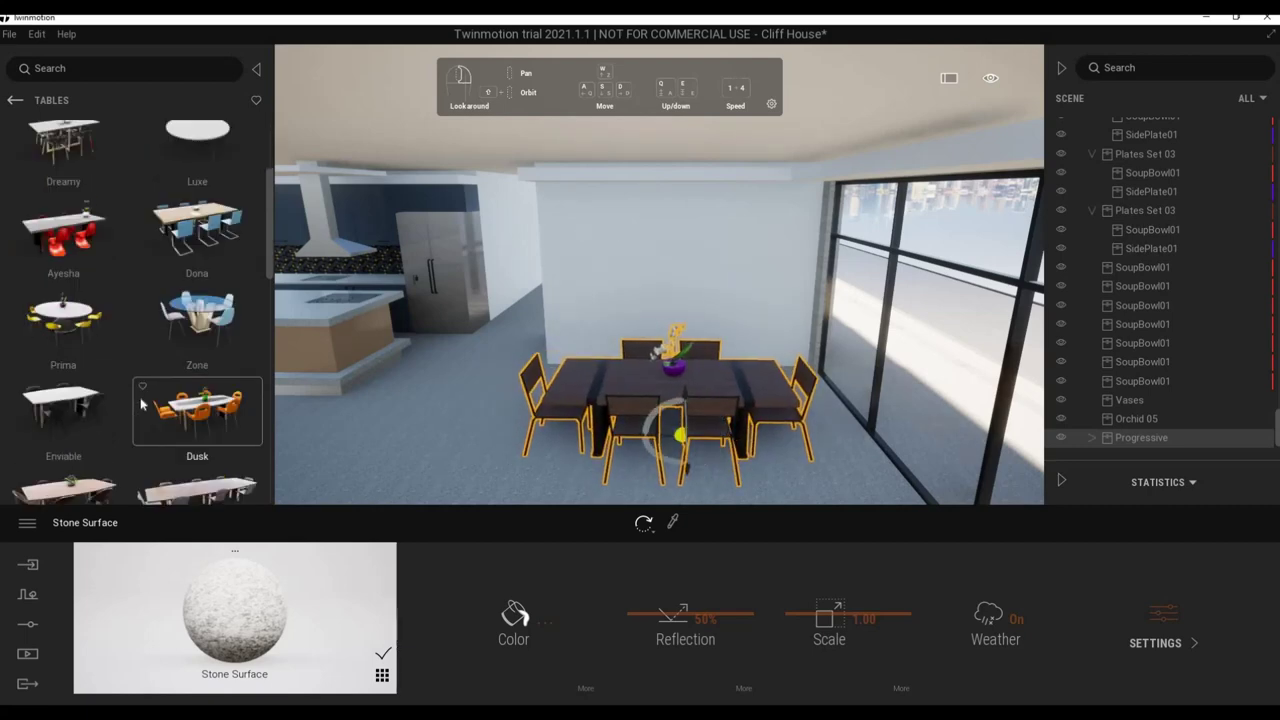
pyautogui.scroll(-2, 140, 404)
pyautogui.moveTo(660, 430); pyautogui.dragTo(570, 433, button='middle')
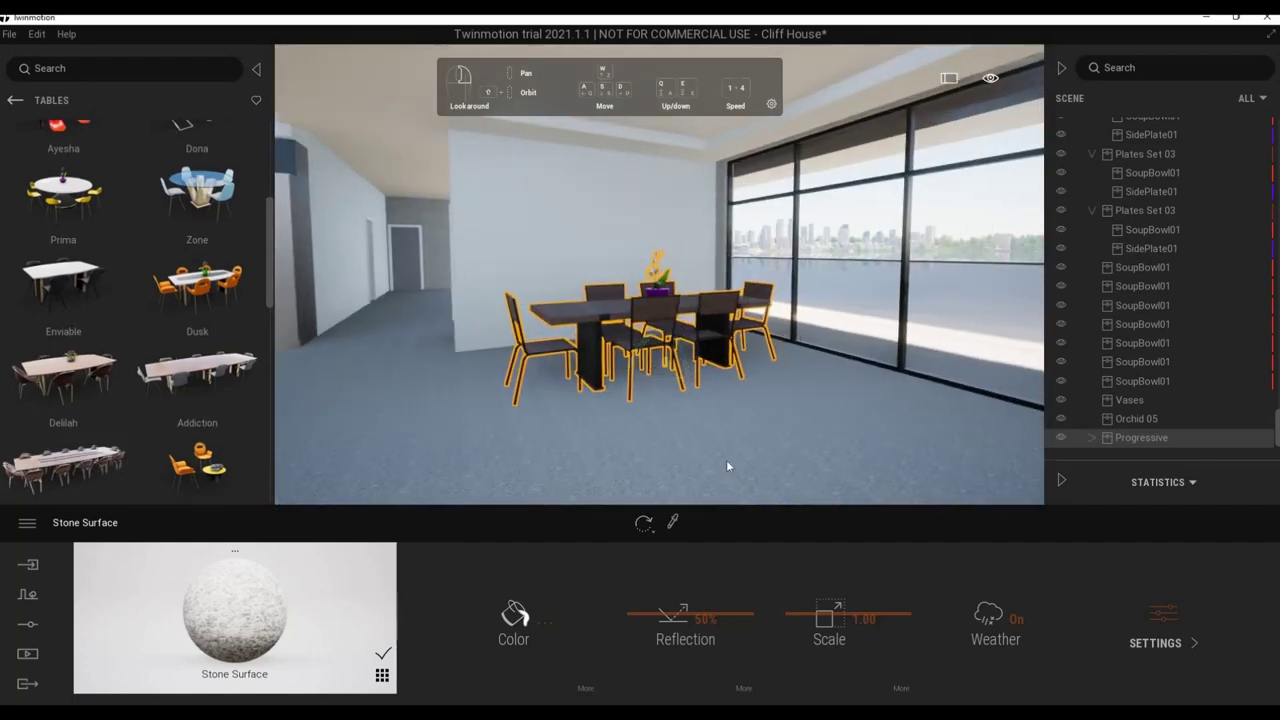
pyautogui.moveTo(68, 483); pyautogui.dragTo(143, 397)
pyautogui.scroll(-5, 150, 400)
pyautogui.scroll(-2, 156, 421)
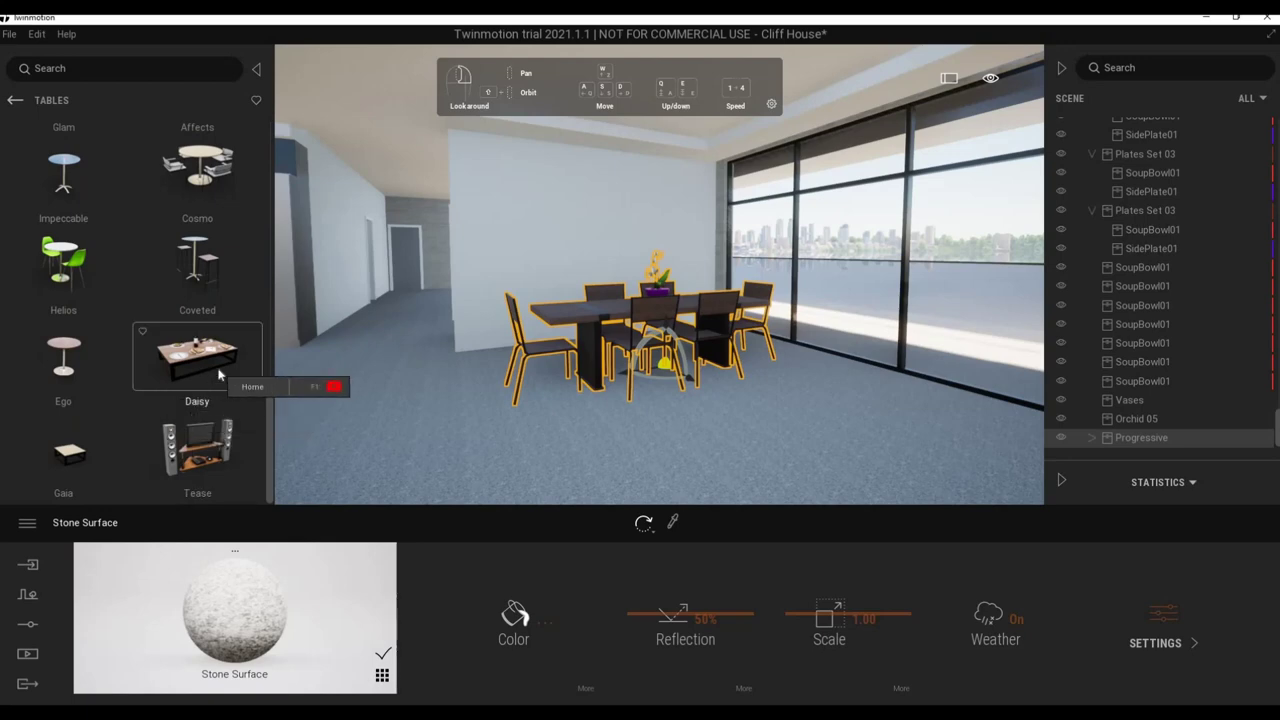
pyautogui.scroll(3, 166, 355)
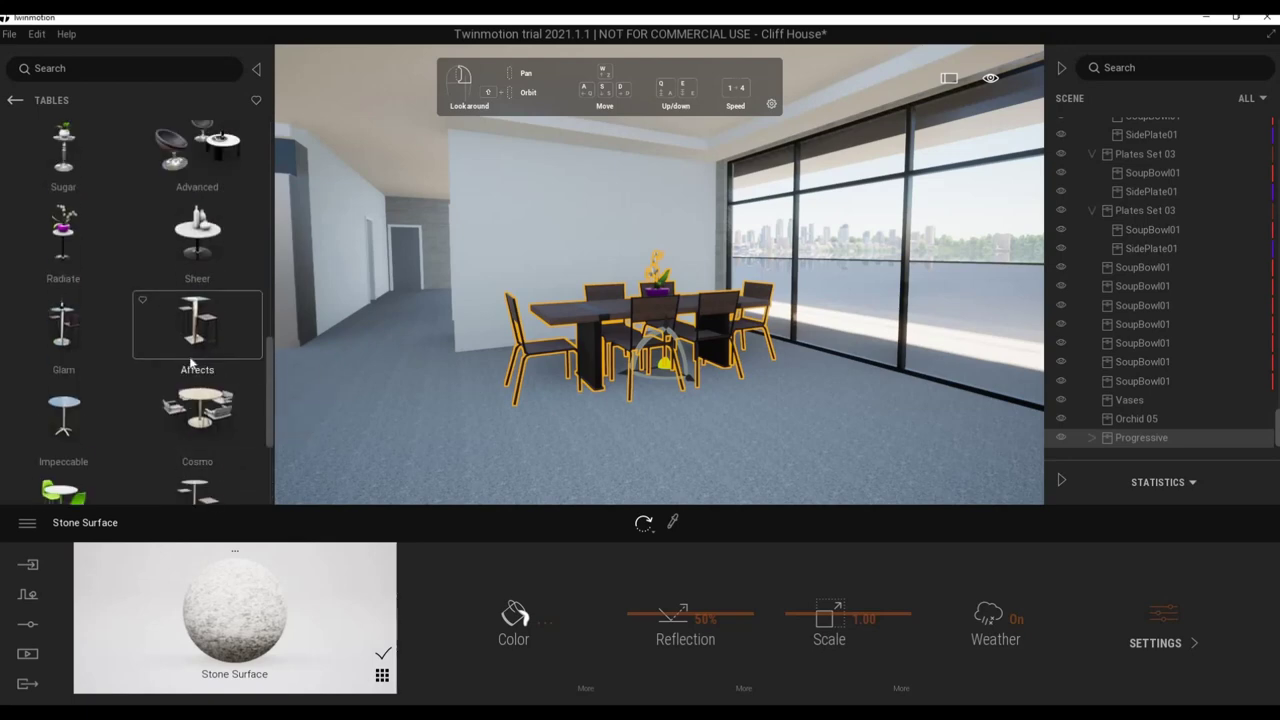
pyautogui.moveTo(477, 424); pyautogui.dragTo(719, 449)
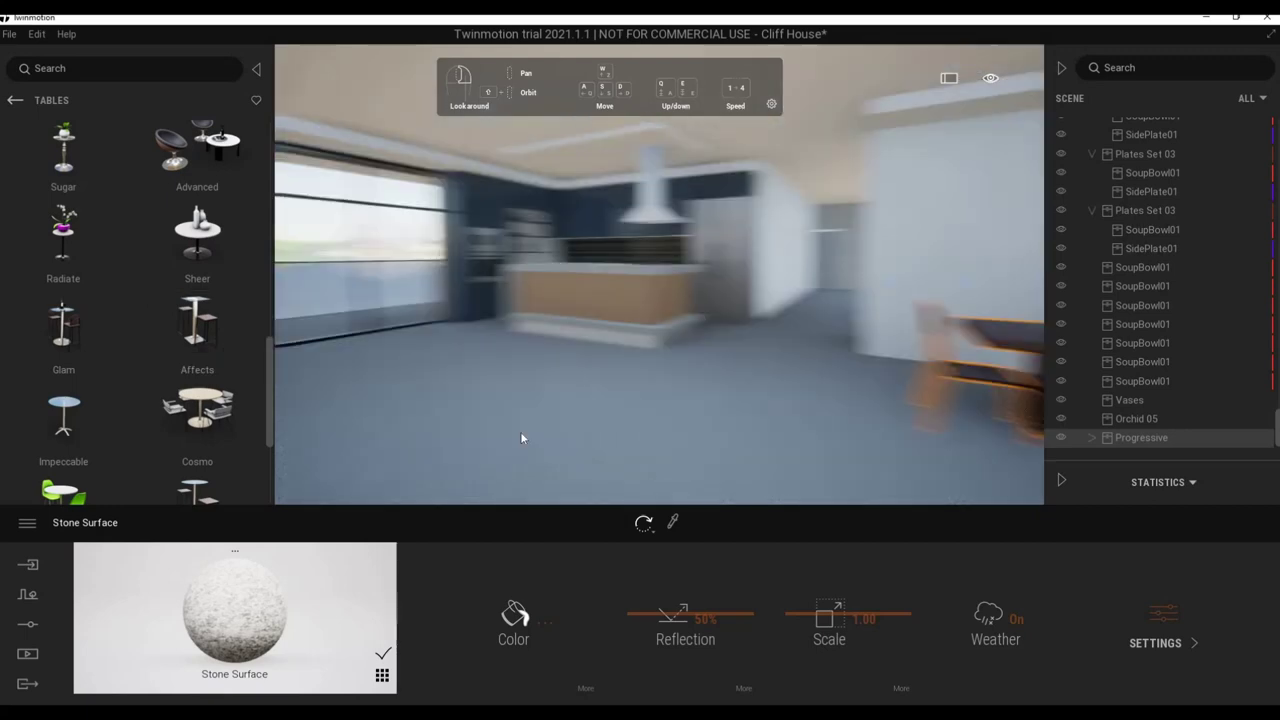
pyautogui.scroll(3, 719, 447)
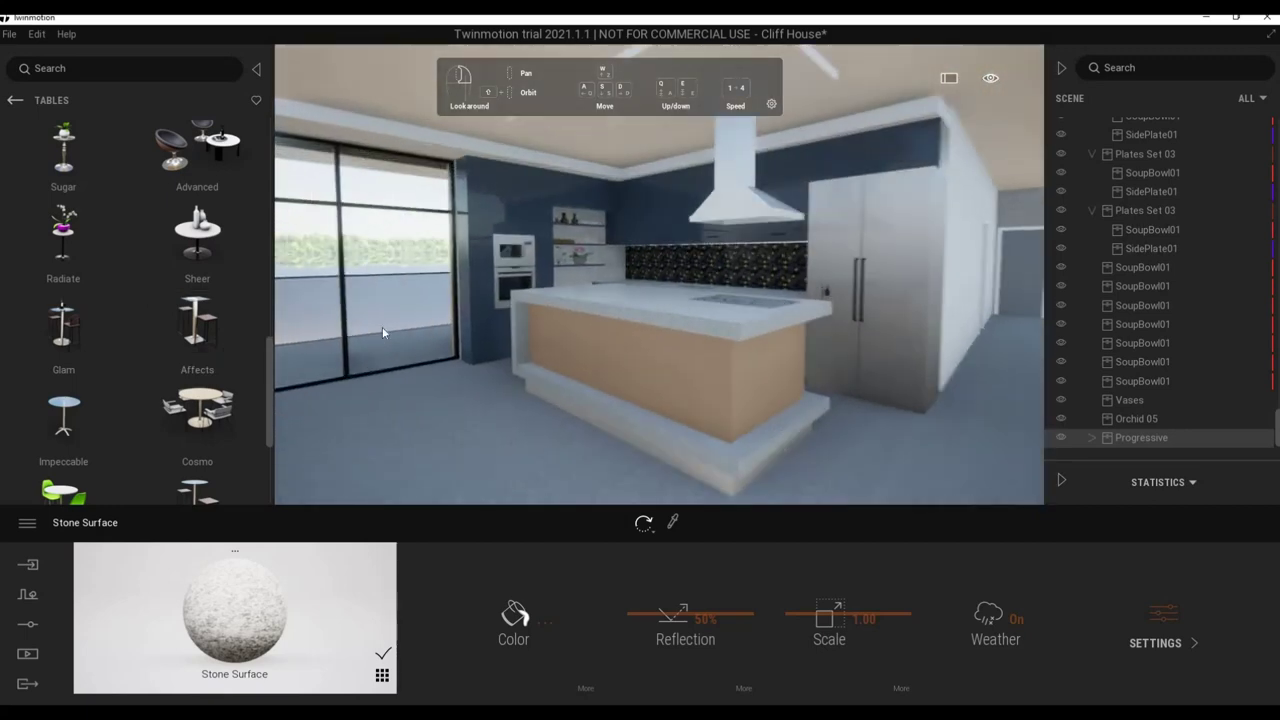
# Place a Foundary stool by the island and copy it into three along the front.
pyautogui.click(20, 103)
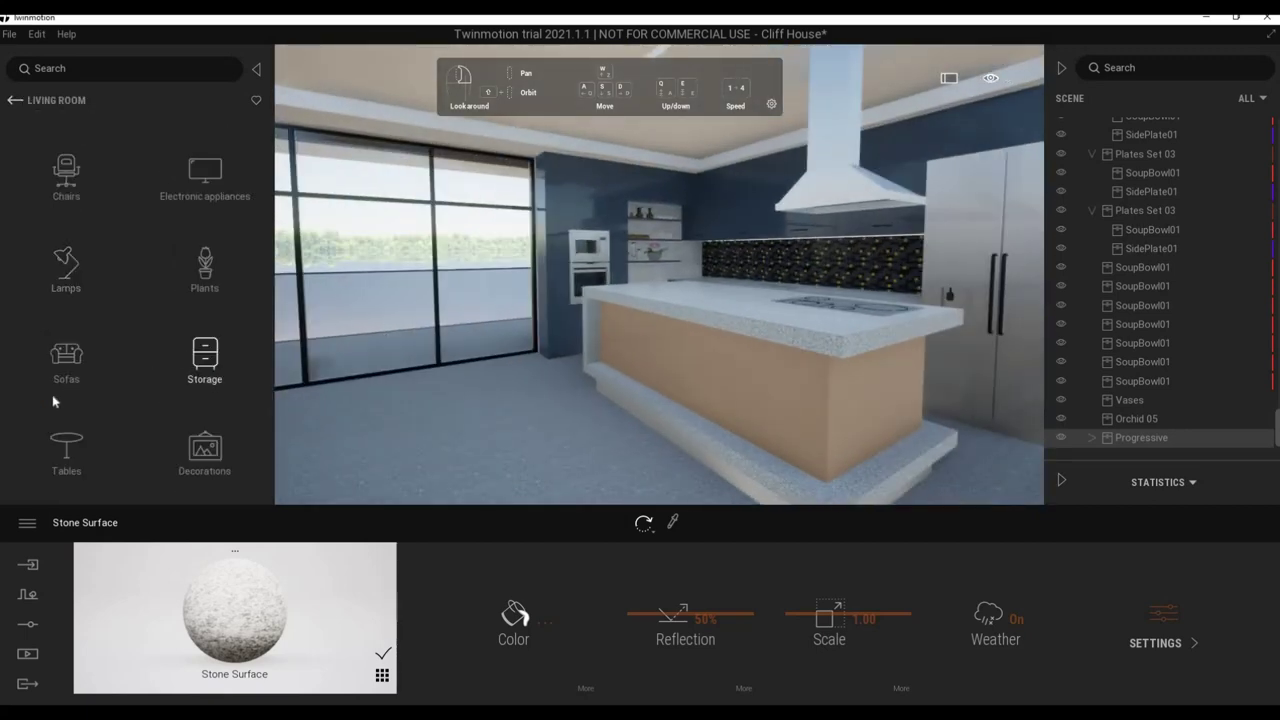
pyautogui.click(66, 172)
pyautogui.scroll(-2, 177, 380)
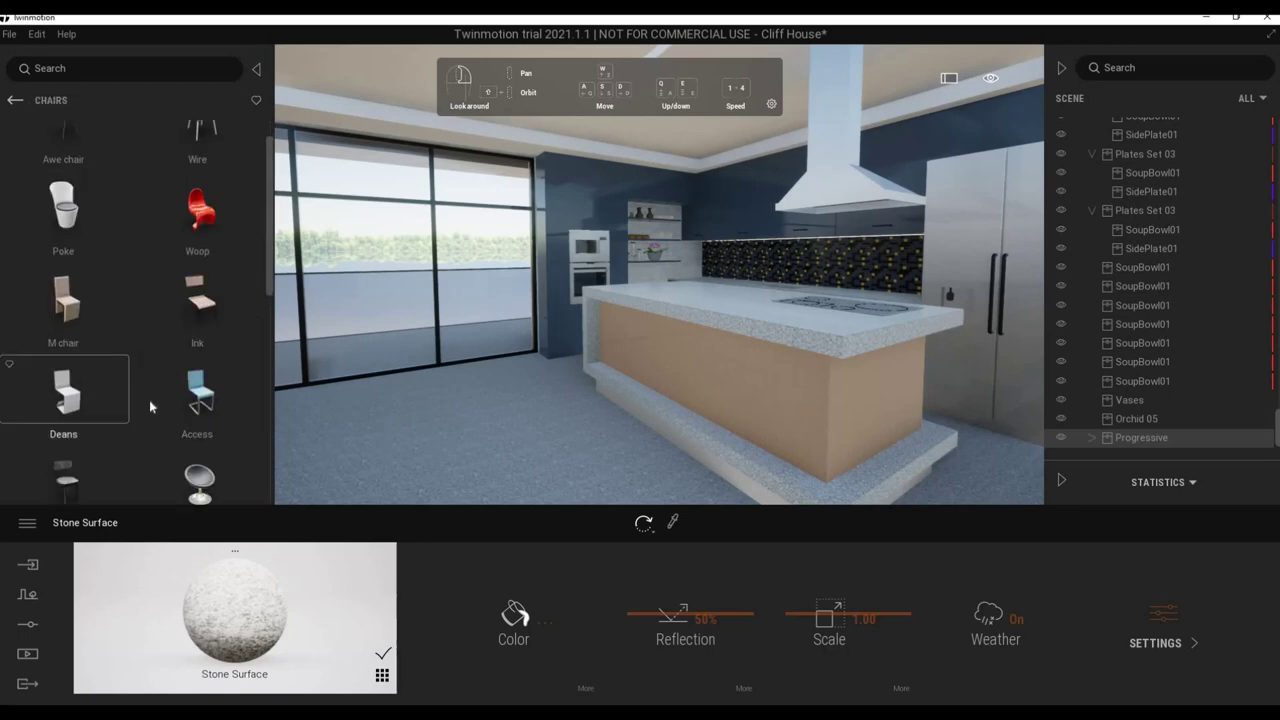
pyautogui.scroll(-3, 145, 400)
pyautogui.moveTo(150, 400); pyautogui.dragTo(480, 440)
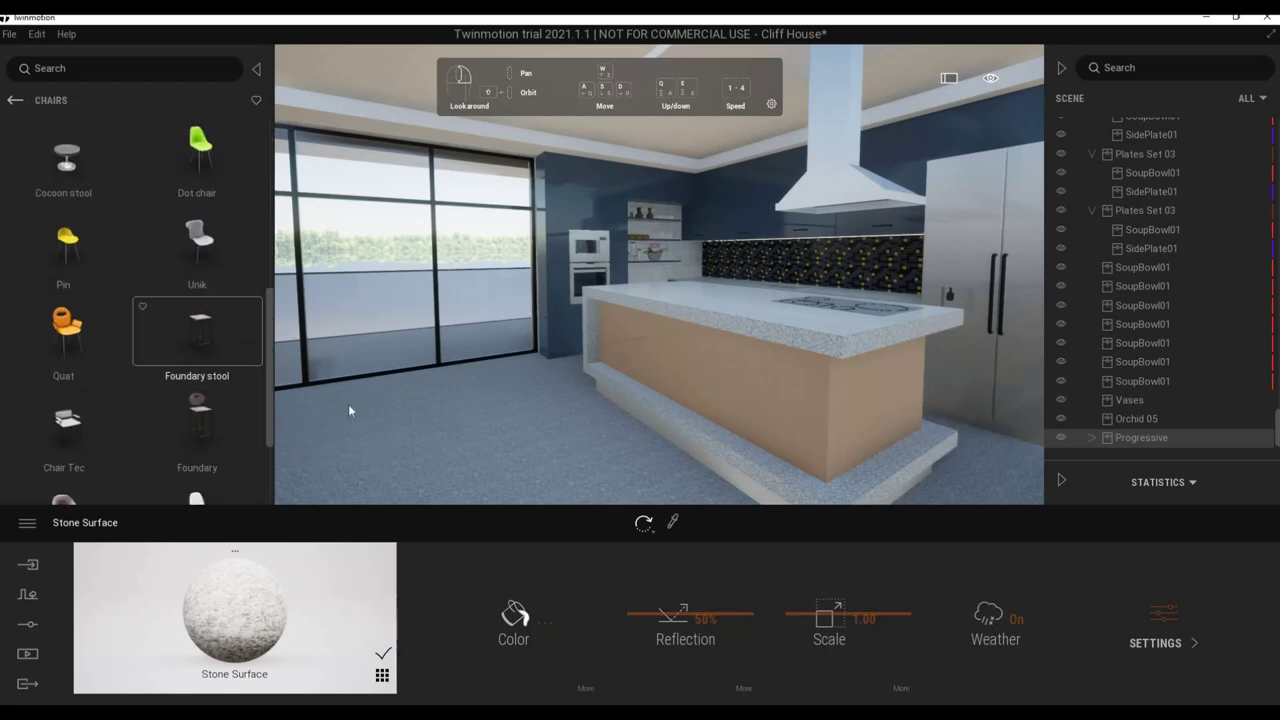
pyautogui.moveTo(563, 449); pyautogui.dragTo(564, 485)
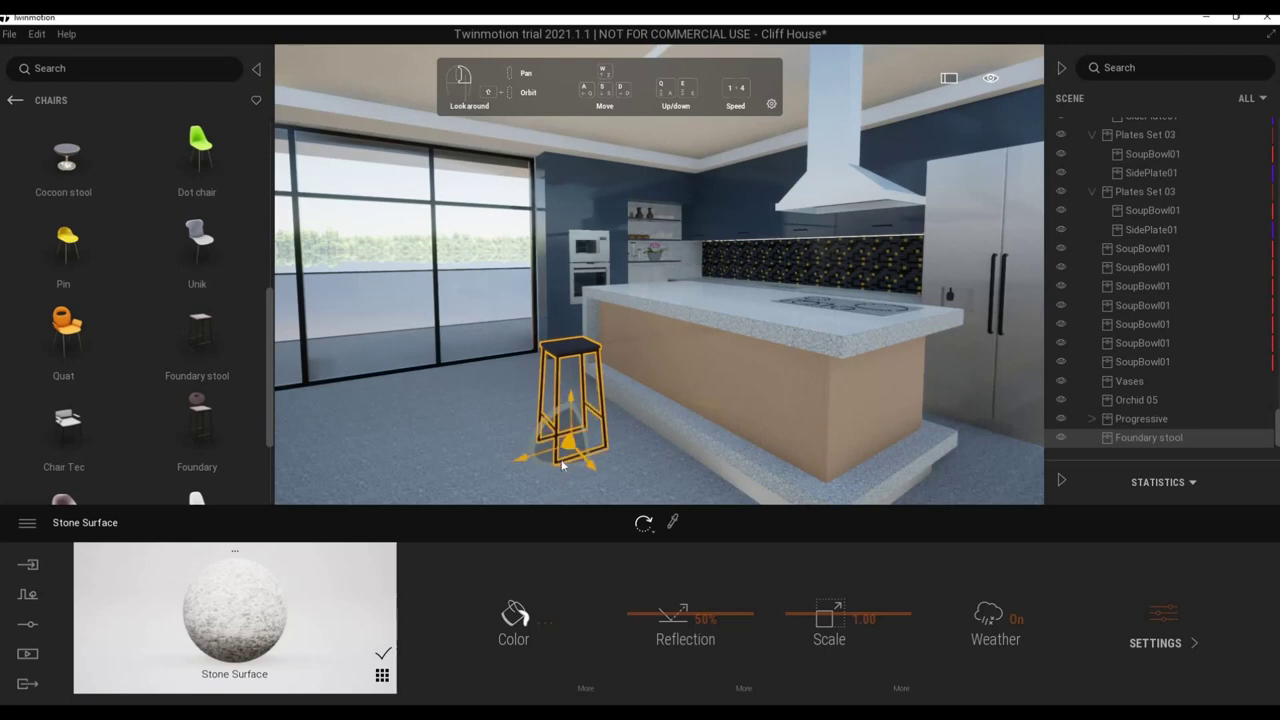
pyautogui.moveTo(569, 452); pyautogui.dragTo(685, 461, button='middle')
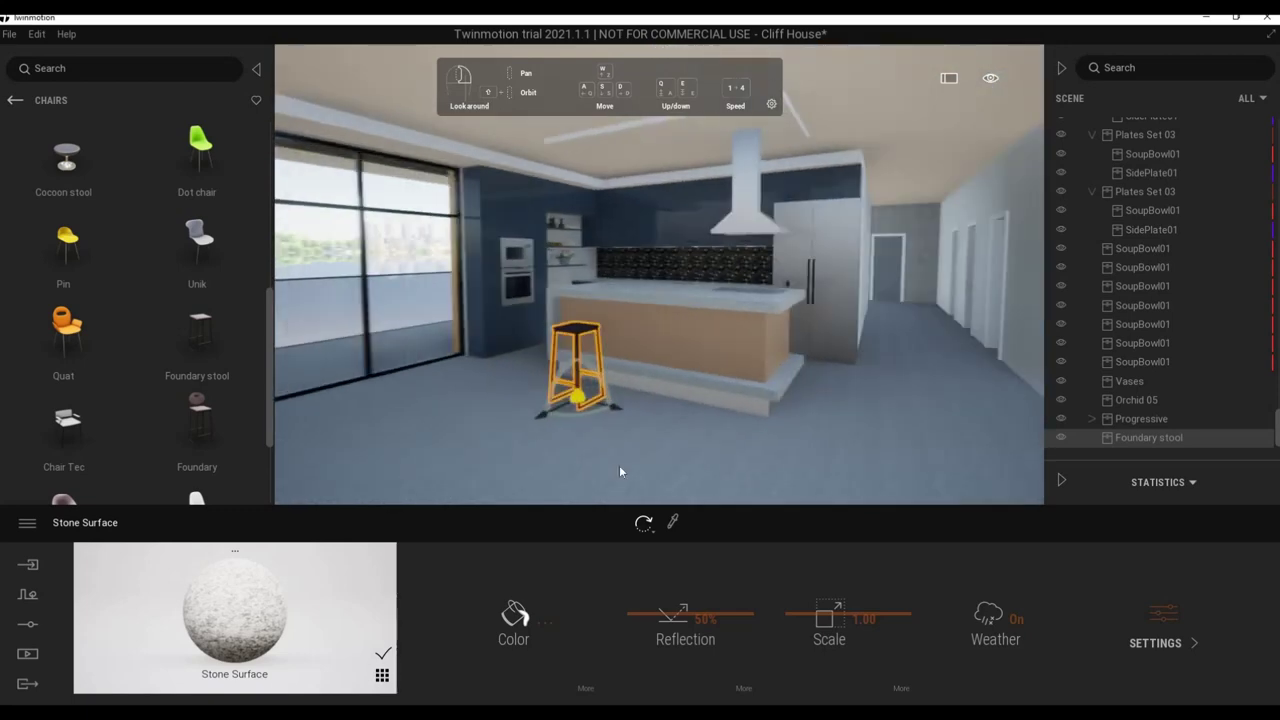
pyautogui.keyDown('alt'); pyautogui.moveTo(684, 461); pyautogui.dragTo(785, 465); pyautogui.keyUp('alt')
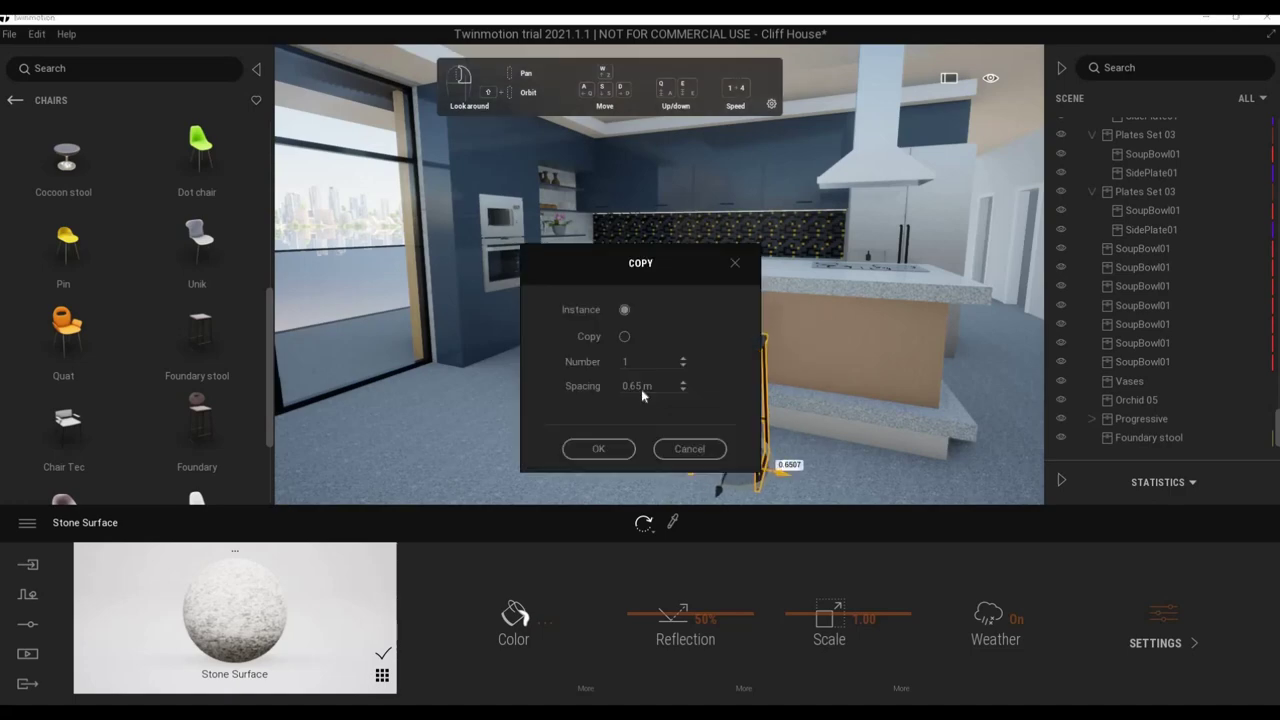
pyautogui.click(598, 448)
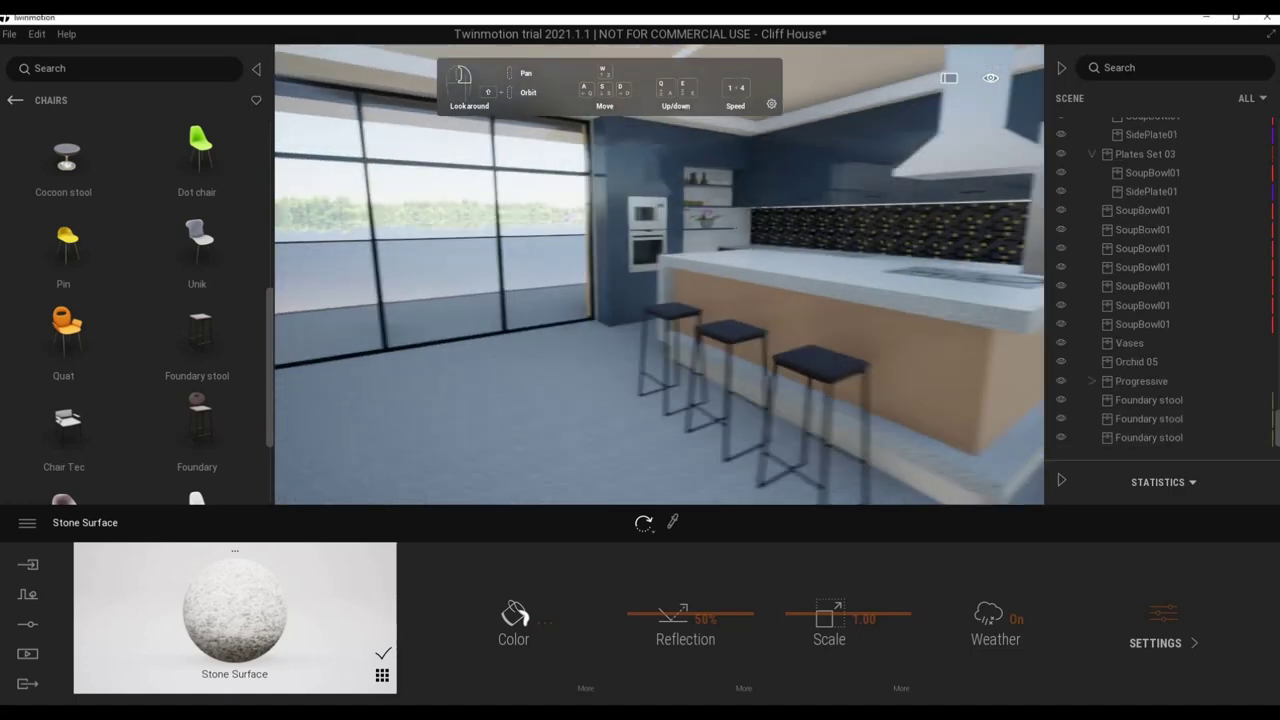
# Bring the Living room Tables library back up and turn the view toward the window wall.
pyautogui.moveTo(620, 413)
pyautogui.mouseDown(button='right')
pyautogui.moveTo(687, 413)
pyautogui.moveTo(43, 243)
pyautogui.mouseUp(button='right')
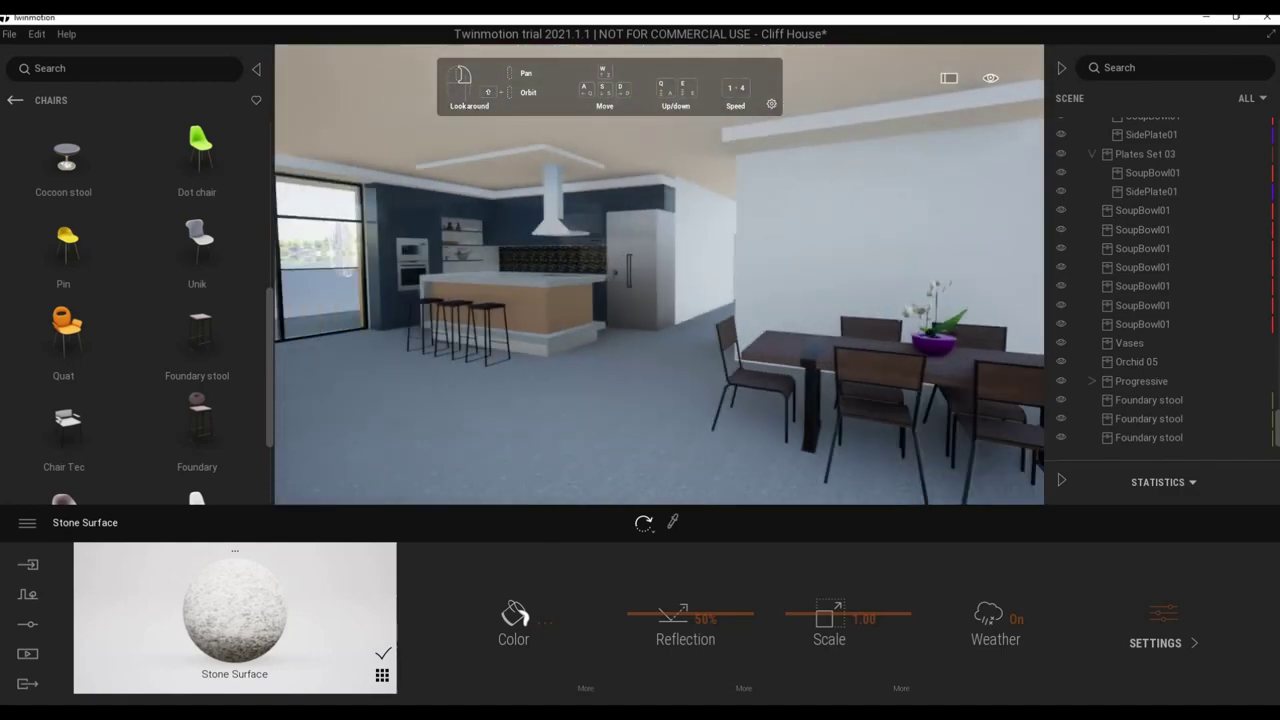
pyautogui.scroll(-2, 78, 325)
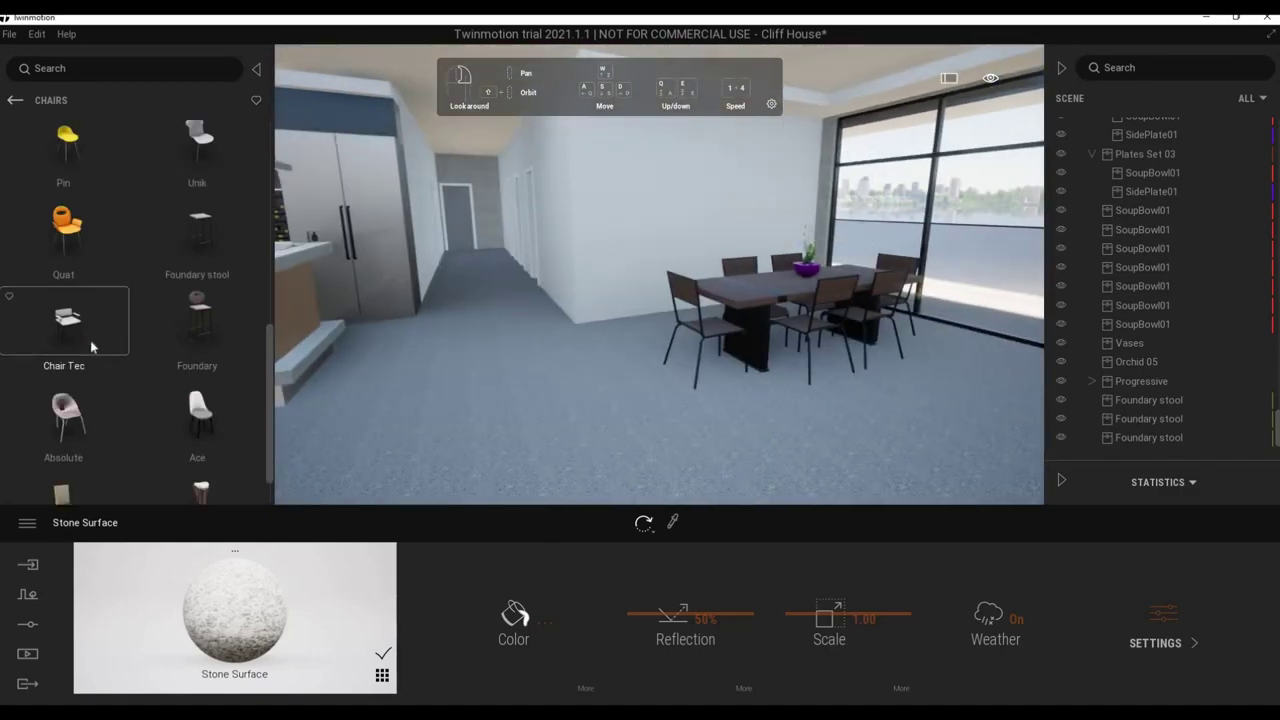
pyautogui.scroll(-1, 90, 340)
pyautogui.click(15, 101)
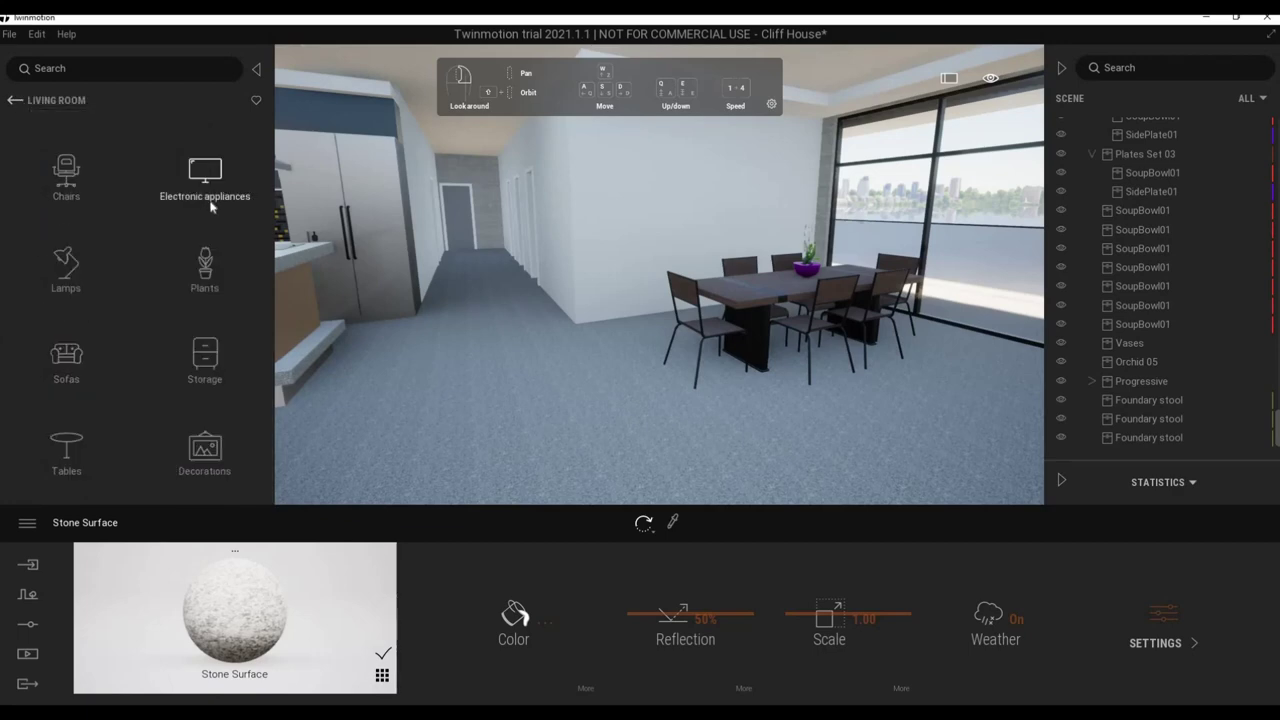
pyautogui.click(66, 450)
pyautogui.scroll(-2, 93, 370)
pyautogui.scroll(-2, 93, 370)
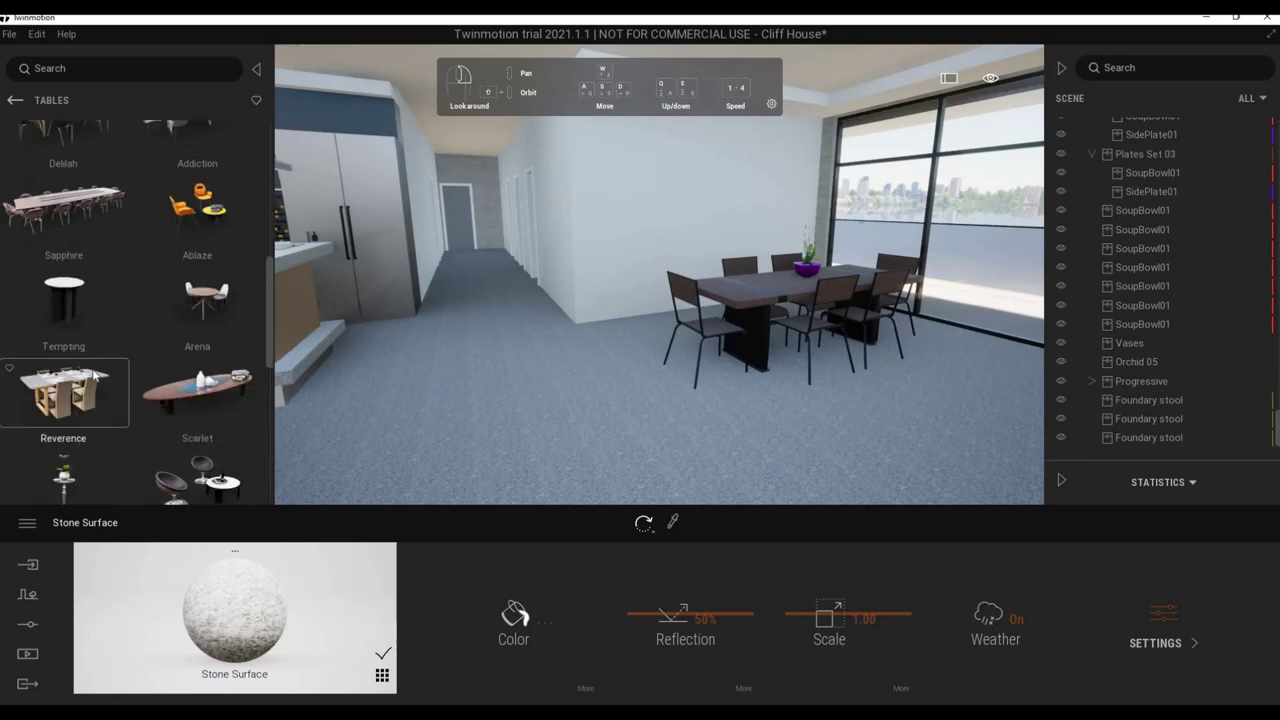
pyautogui.scroll(-2, 96, 378)
pyautogui.scroll(-2, 99, 381)
pyautogui.scroll(-2, 98, 385)
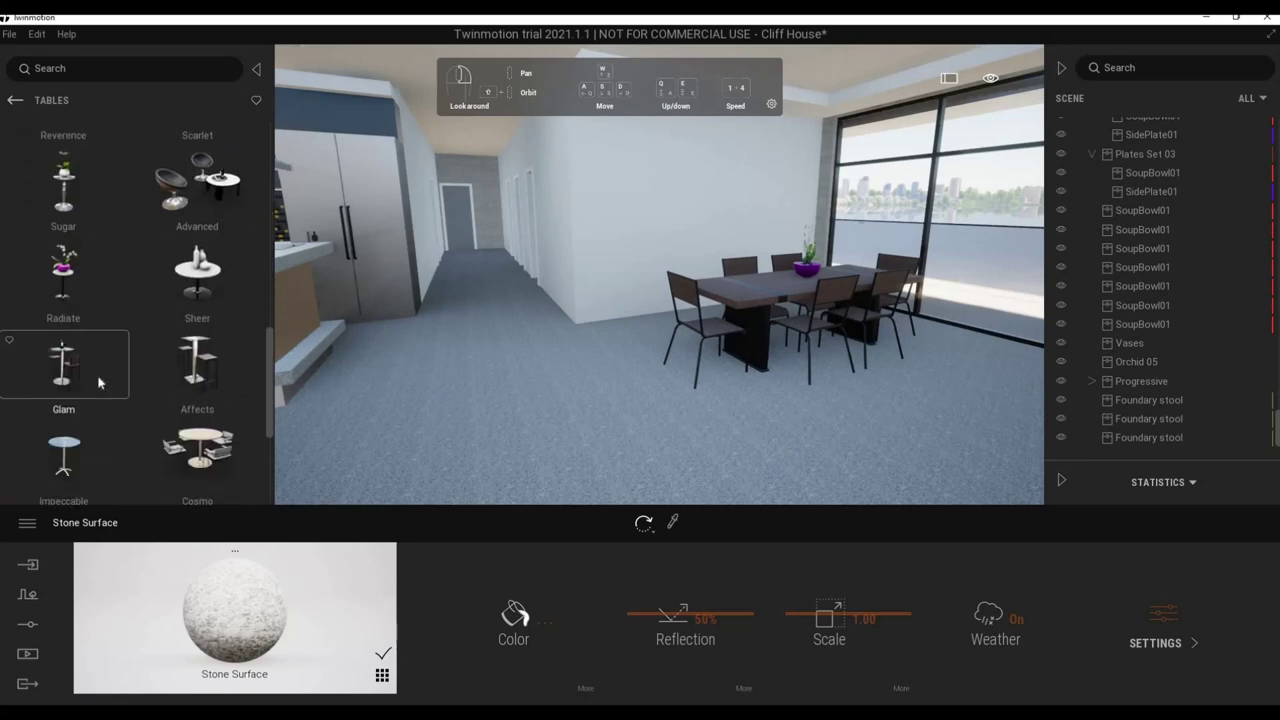
pyautogui.scroll(-2, 98, 400)
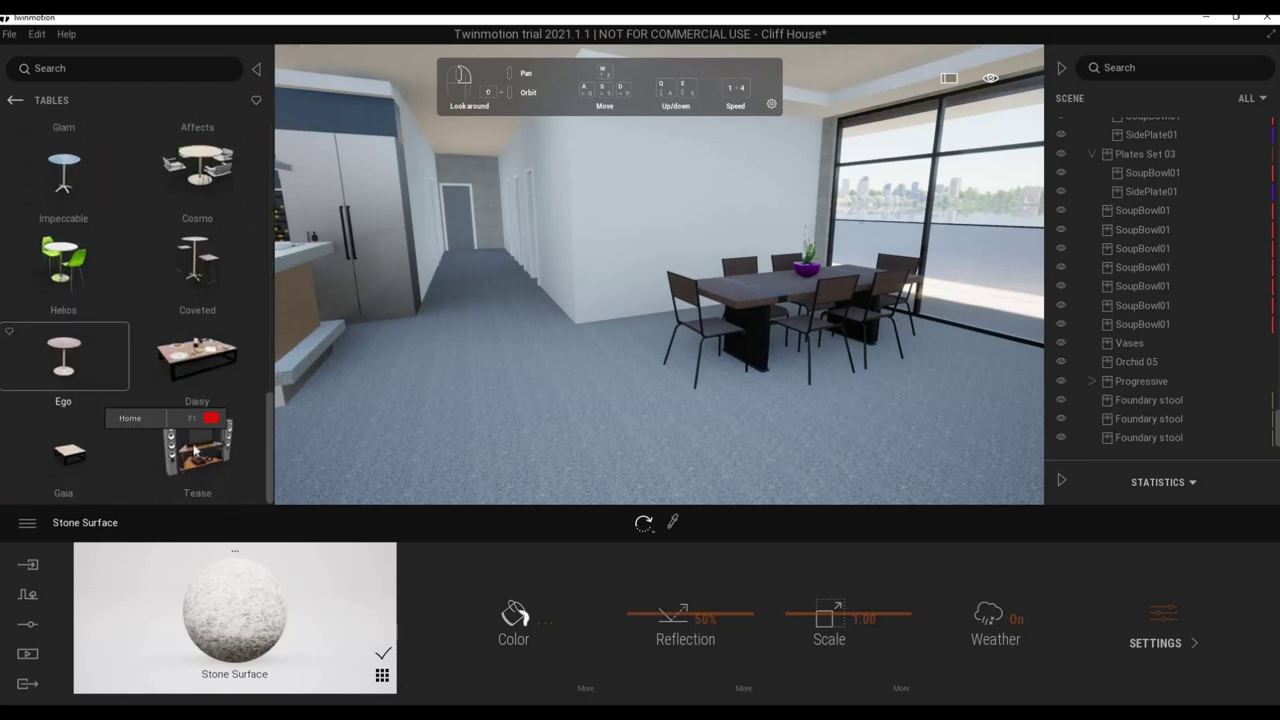
pyautogui.moveTo(500, 300); pyautogui.dragTo(700, 300, button='right')
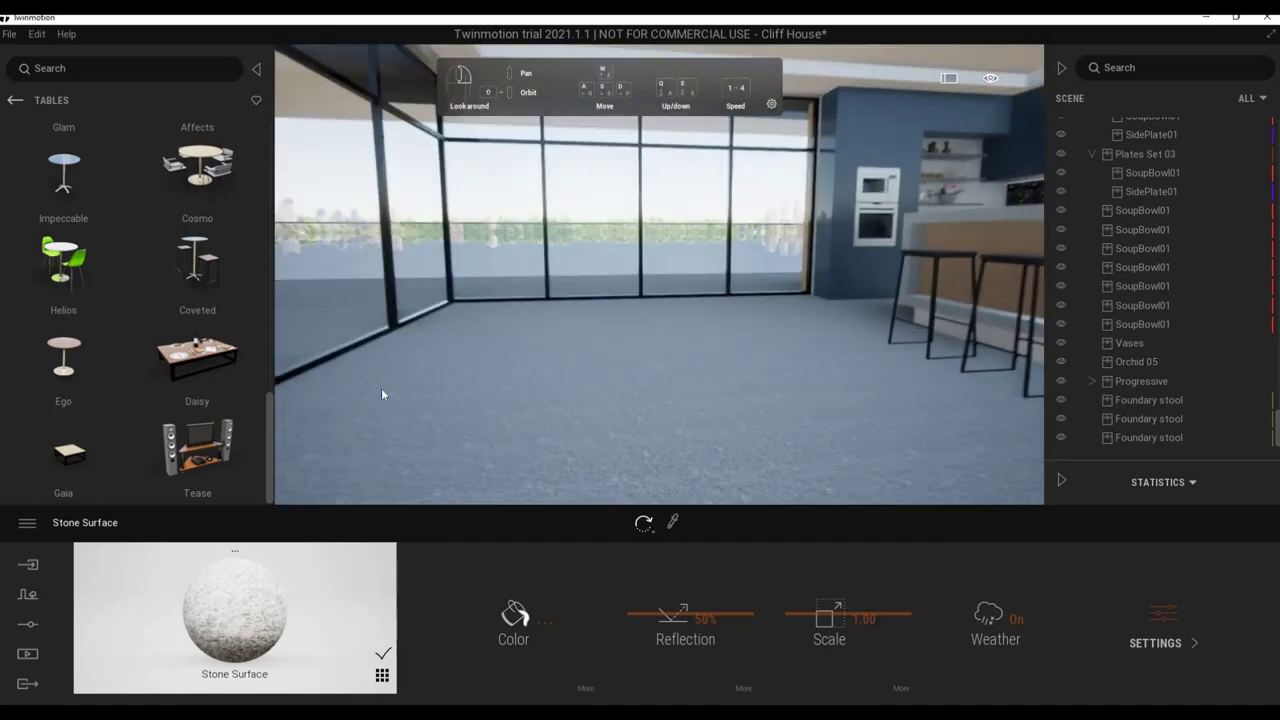
# Drag the Vixen corner sofa from Living room > Sofas onto the floor by the window wall.
pyautogui.click(15, 100)
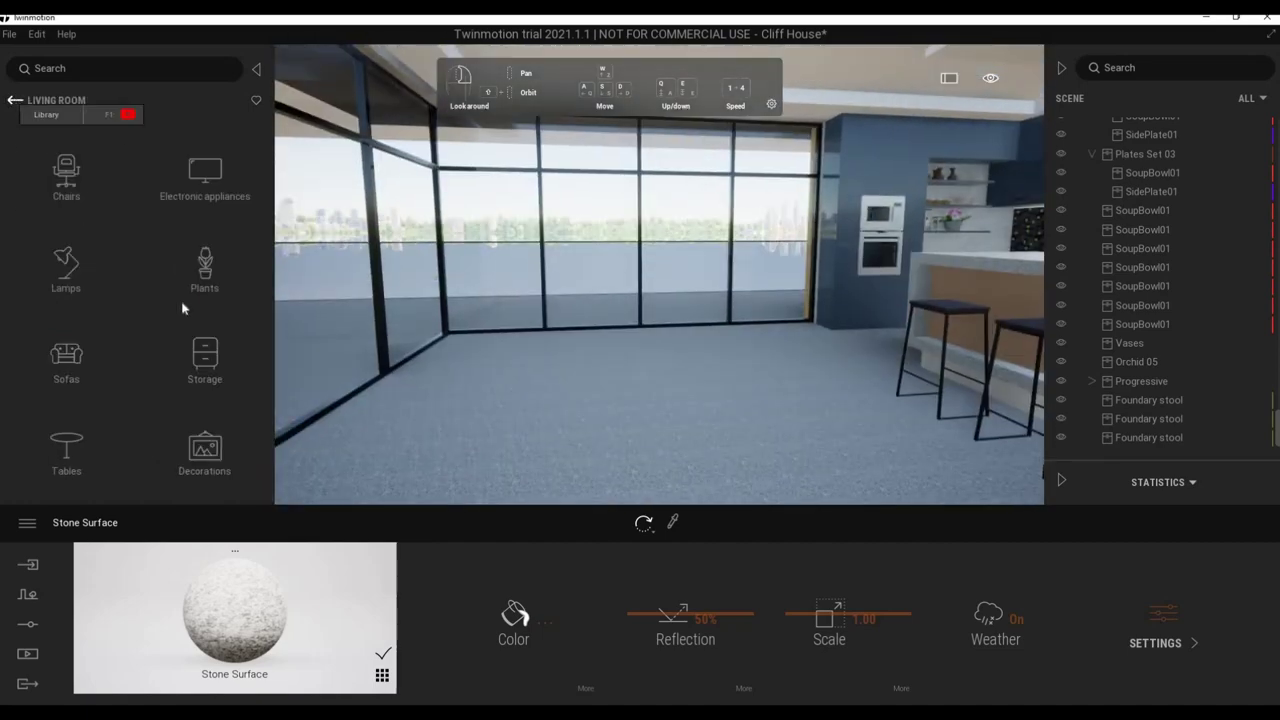
pyautogui.click(130, 355)
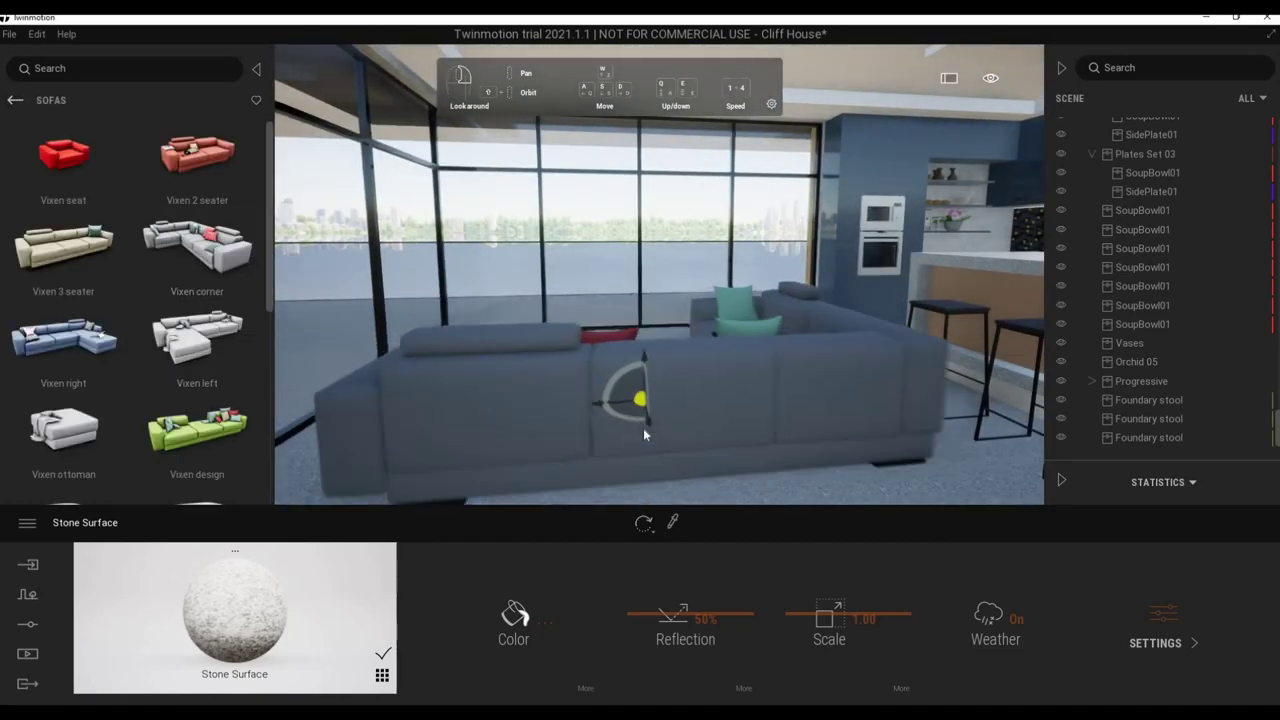
pyautogui.moveTo(631, 384); pyautogui.dragTo(656, 426)
pyautogui.moveTo(656, 426)
pyautogui.mouseDown(button='right')
pyautogui.moveTo(712, 367)
pyautogui.moveTo(764, 357)
pyautogui.moveTo(540, 325)
pyautogui.moveTo(806, 376)
pyautogui.moveTo(772, 405)
pyautogui.moveTo(624, 385)
pyautogui.mouseUp(button='right')
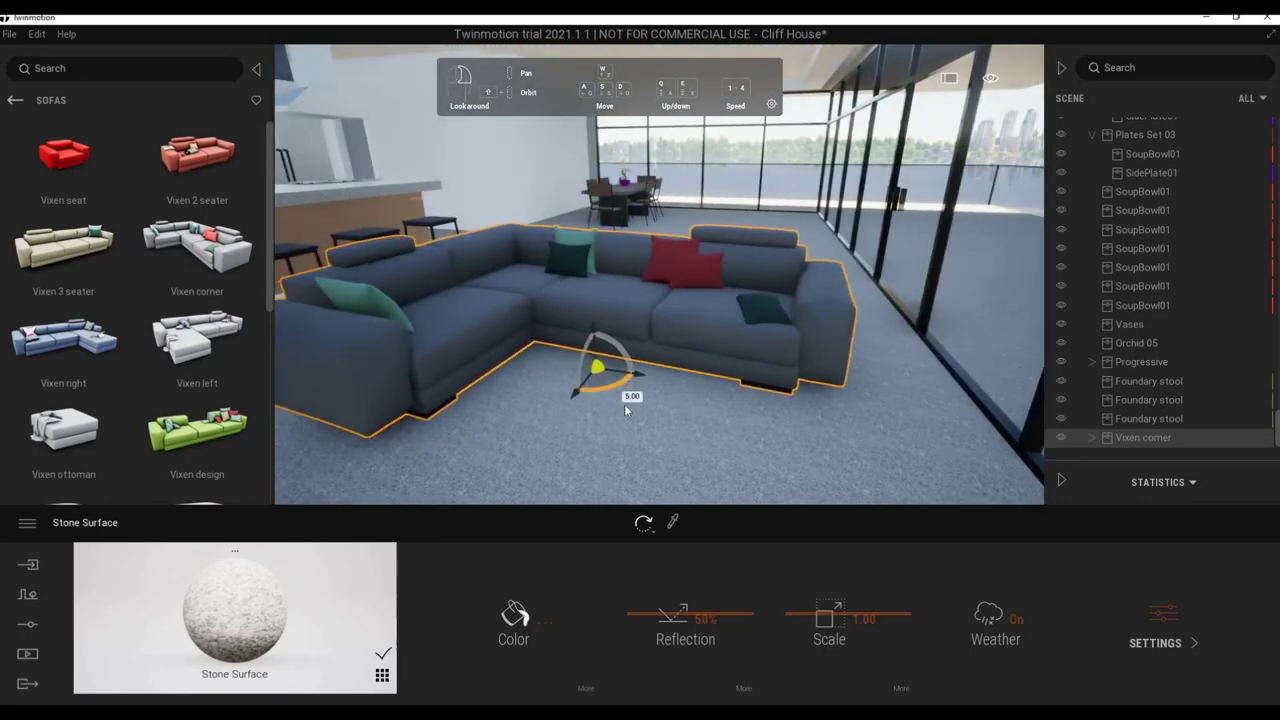
pyautogui.moveTo(603, 387); pyautogui.dragTo(607, 393)
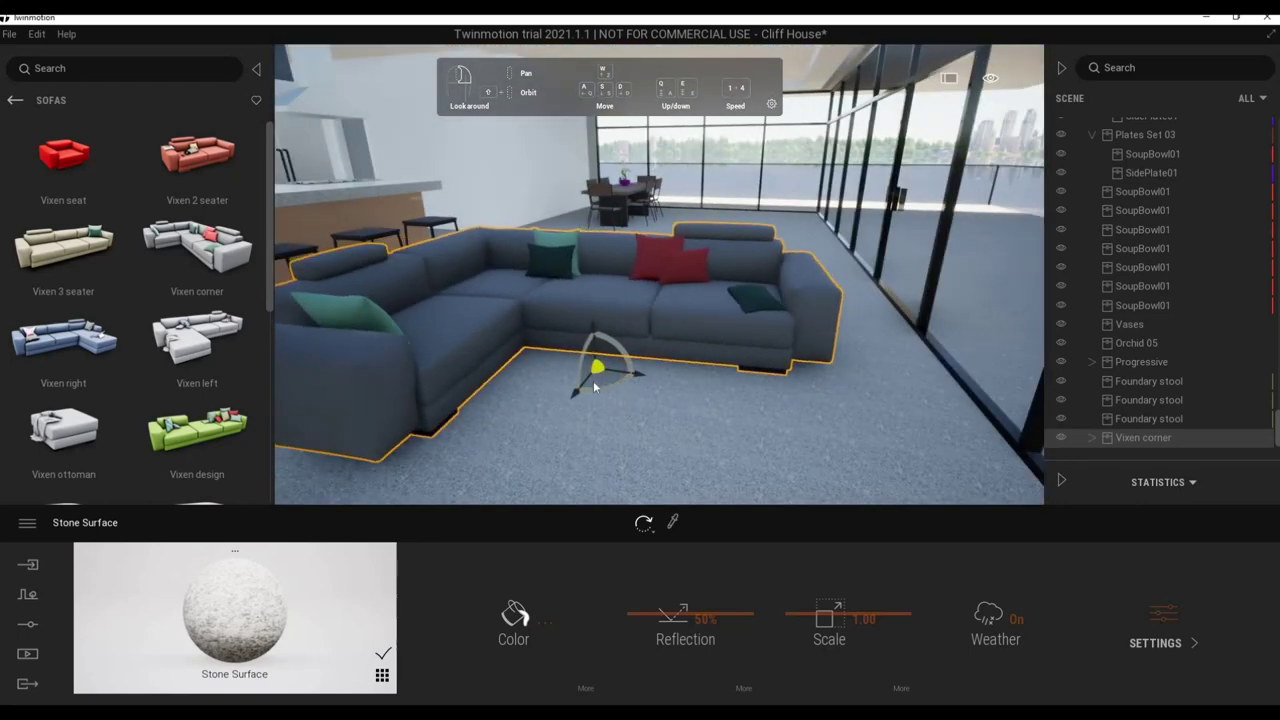
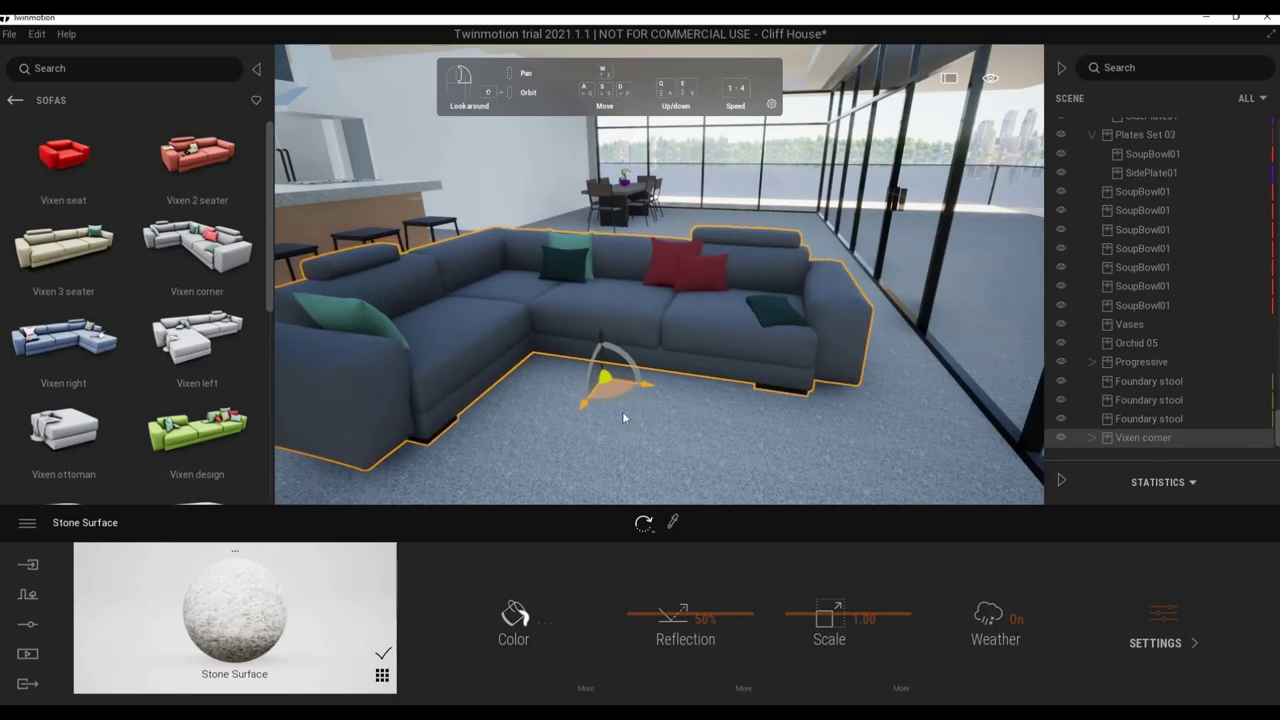
# Place the Absolute chair from the Chairs library on the floor by the windows, next to the corner sofa.
pyautogui.moveTo(600, 365)
pyautogui.mouseDown(button='right')
pyautogui.moveTo(480, 380)
pyautogui.moveTo(745, 408)
pyautogui.mouseUp(button='right')
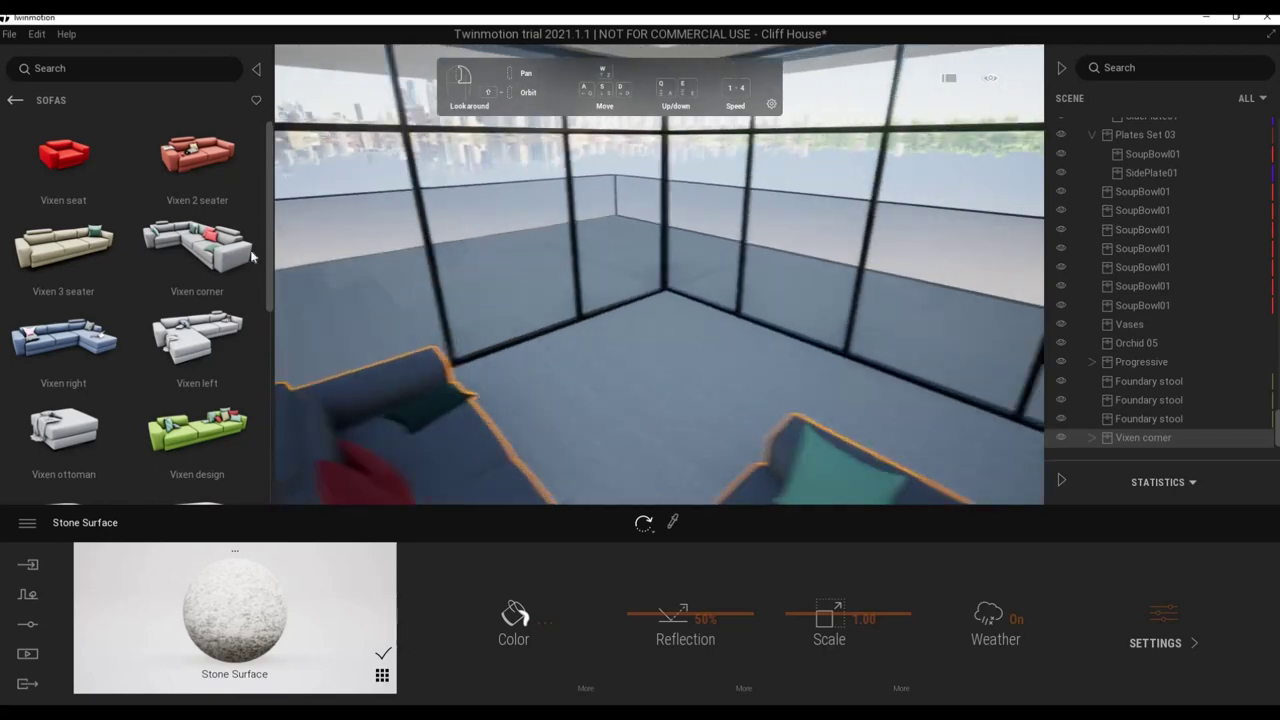
pyautogui.click(14, 101)
pyautogui.click(63, 175)
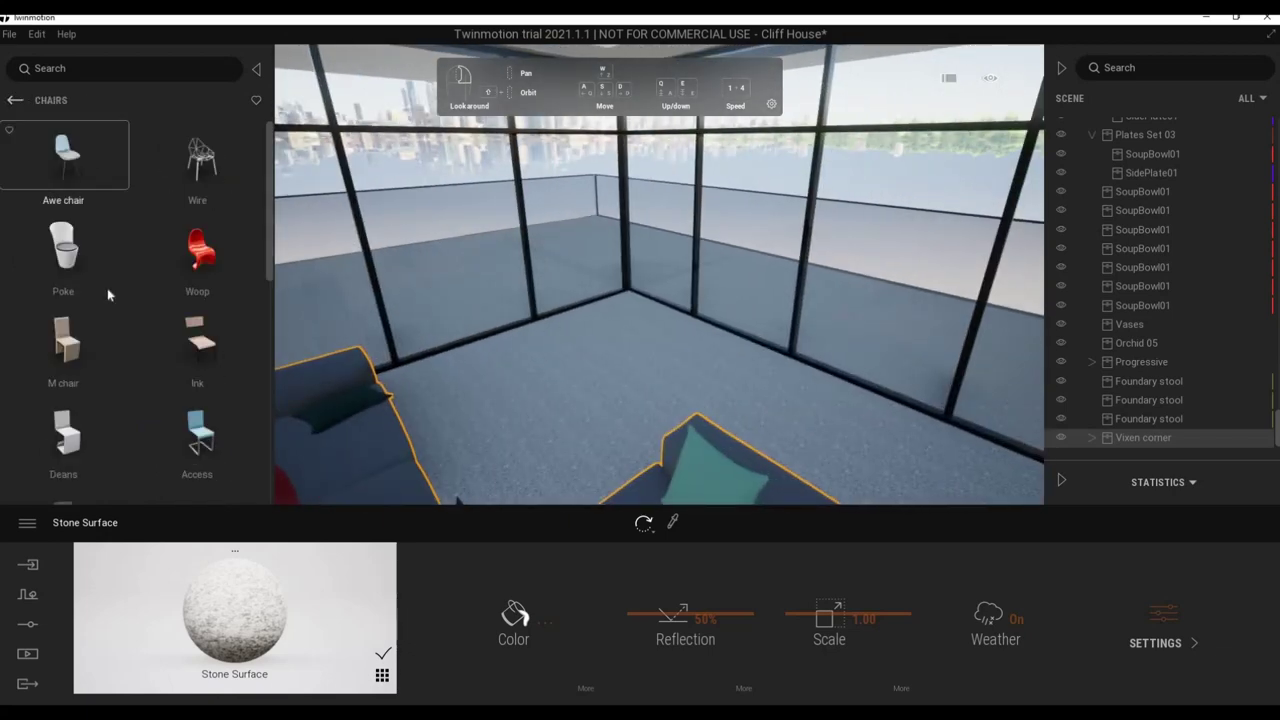
pyautogui.scroll(-2, 147, 327)
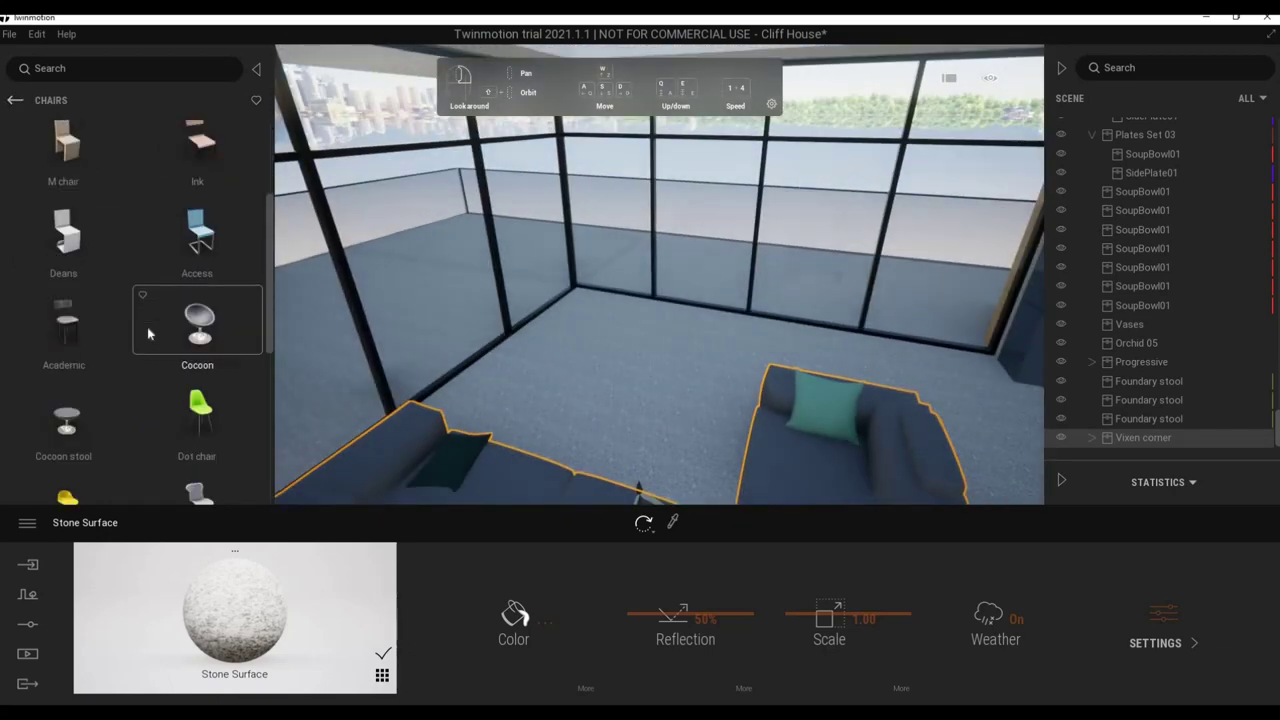
pyautogui.scroll(-2, 147, 327)
pyautogui.scroll(-1, 160, 300)
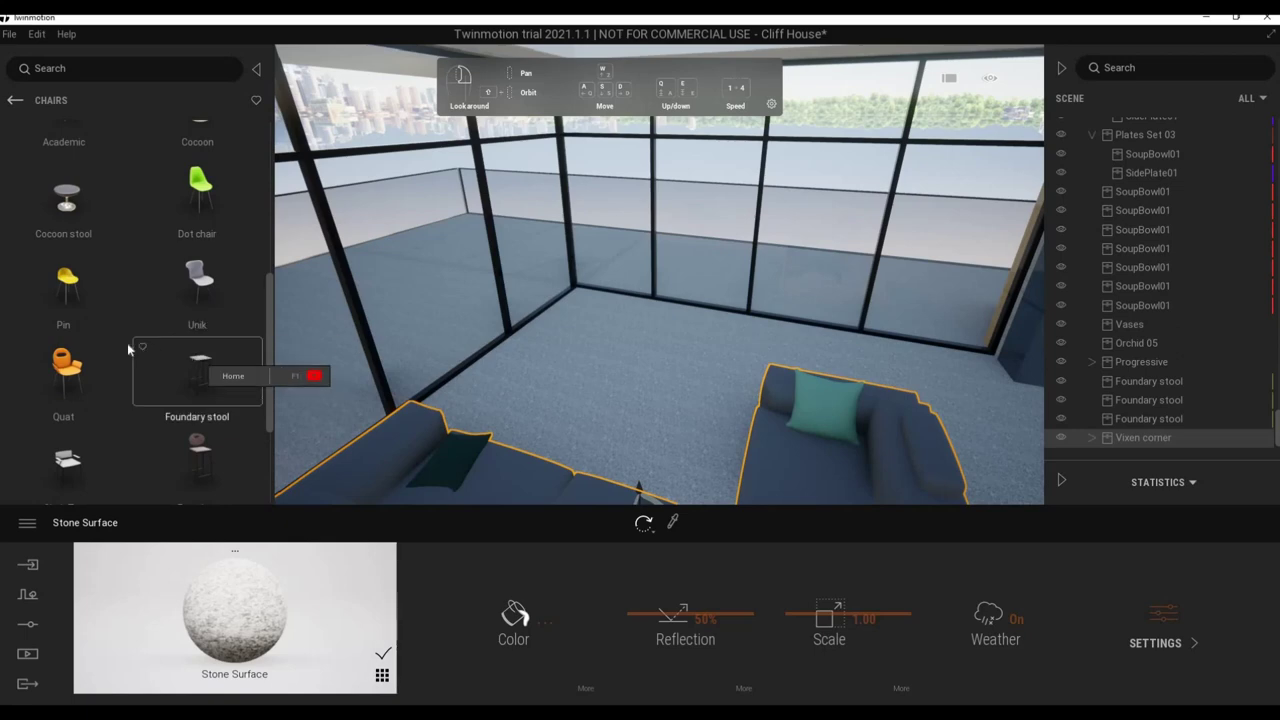
pyautogui.scroll(-2, 85, 362)
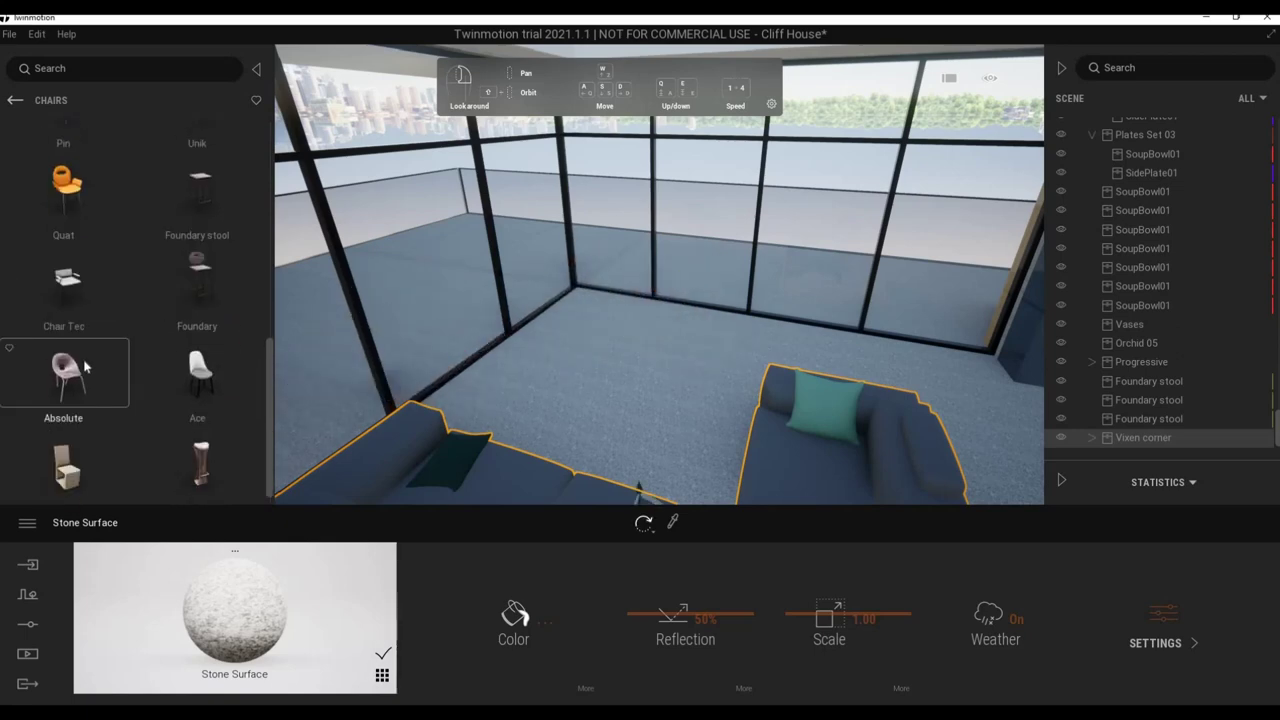
pyautogui.moveTo(676, 349); pyautogui.dragTo(675, 374)
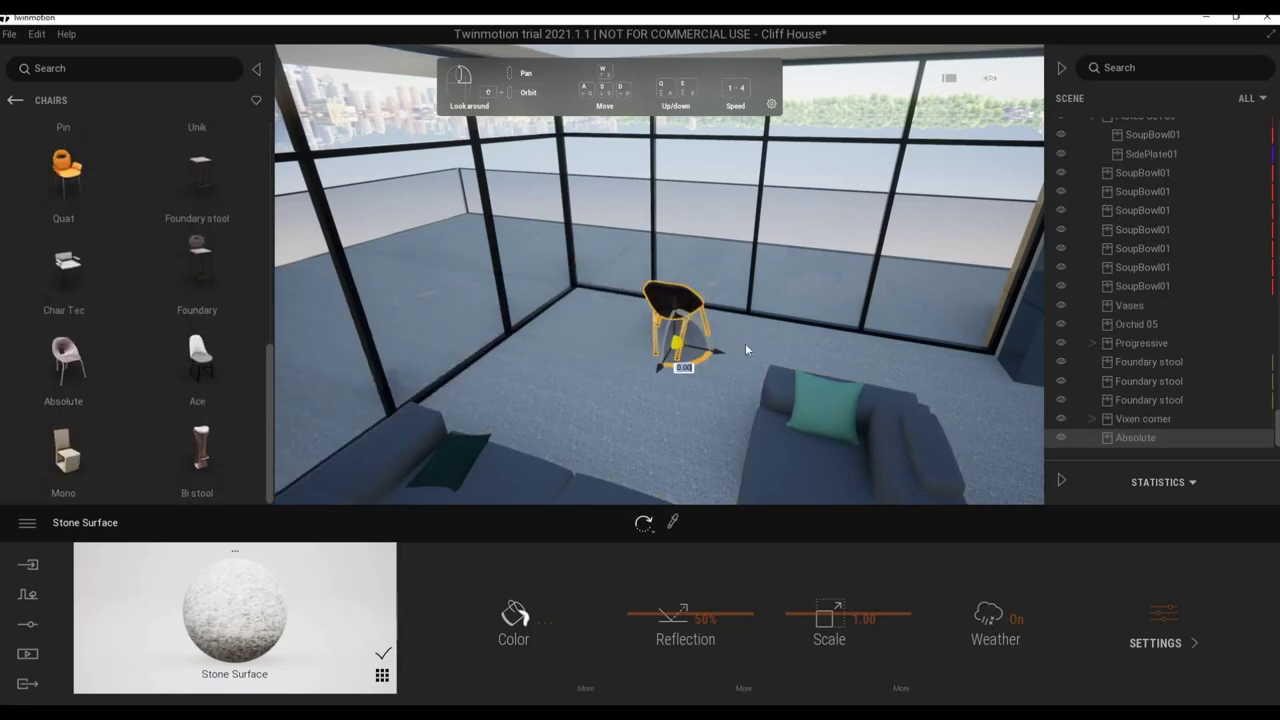
pyautogui.moveTo(792, 350); pyautogui.dragTo(817, 357)
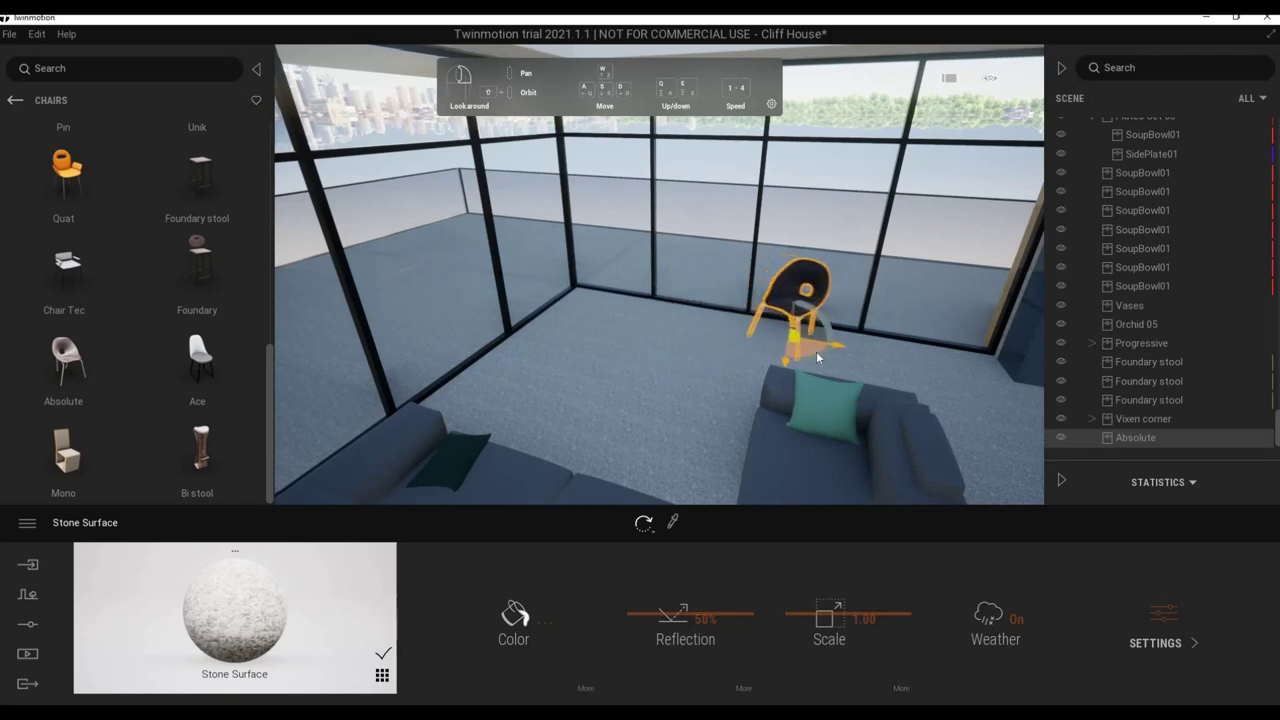
# Drop a Photolum floor lamp from Lamps beside the Absolute chair and nudge it slightly right.
pyautogui.click(16, 102)
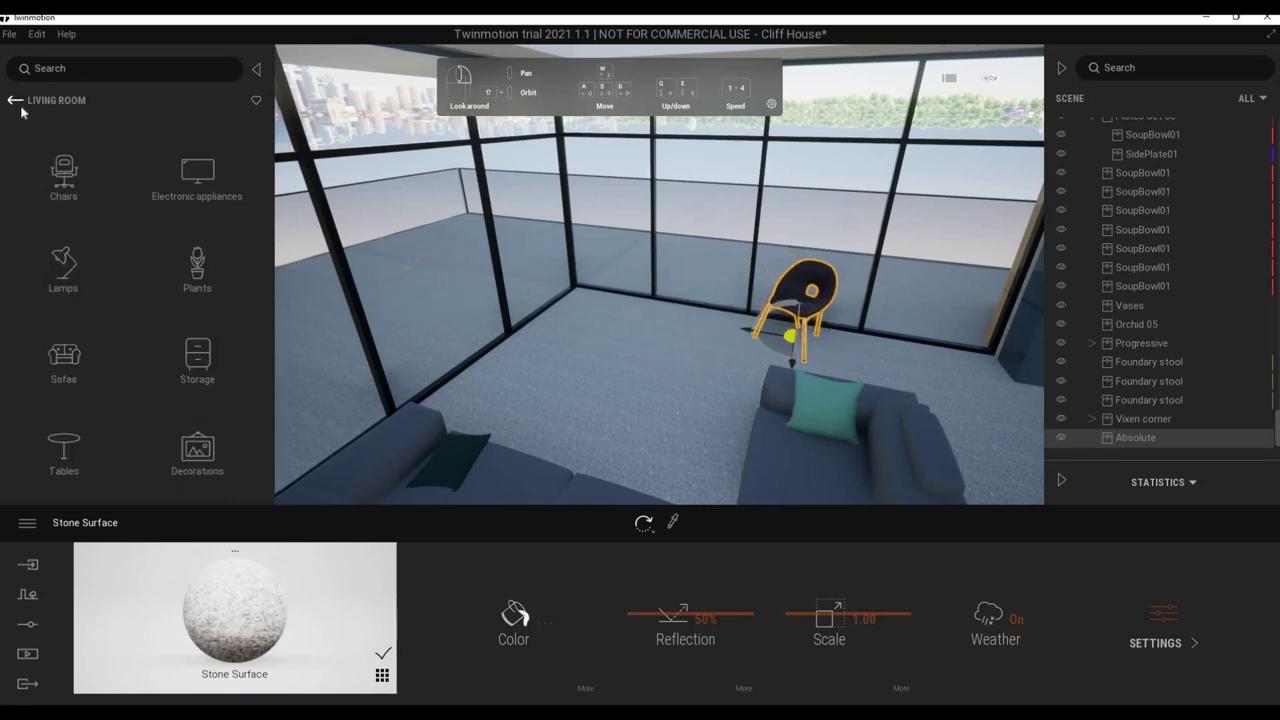
pyautogui.click(13, 102)
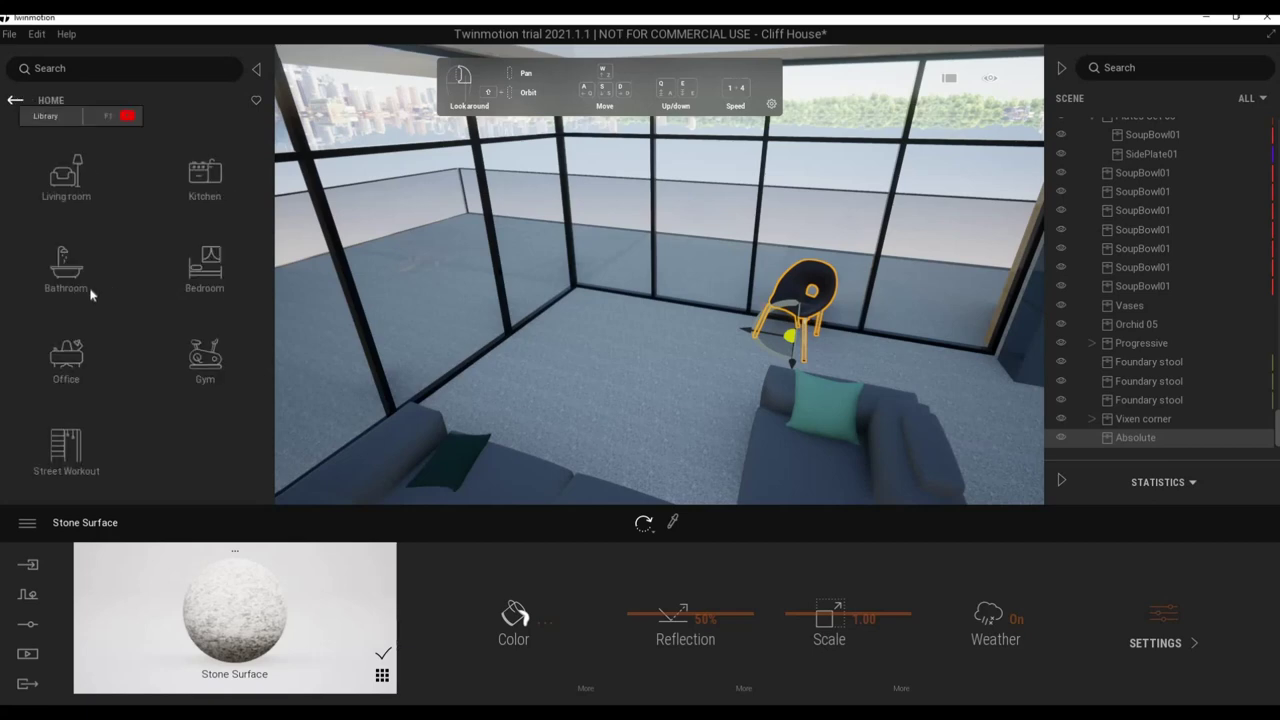
pyautogui.click(72, 203)
pyautogui.click(71, 288)
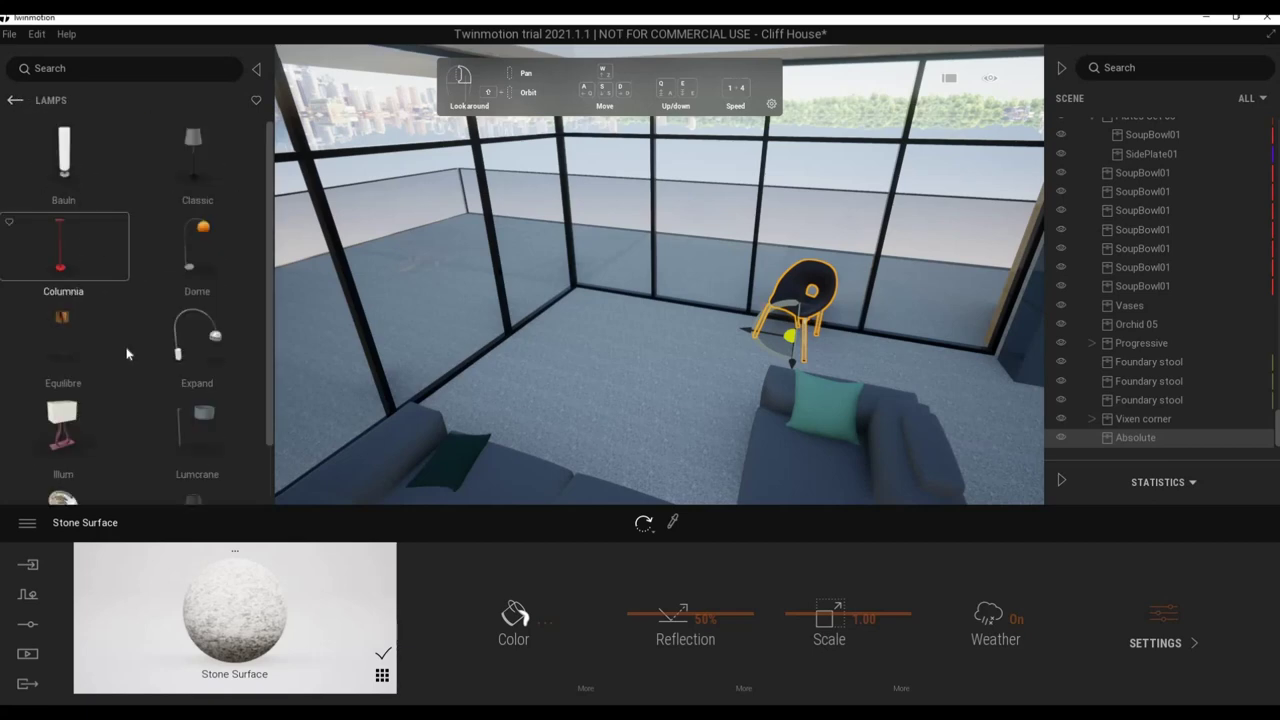
pyautogui.scroll(-2, 139, 374)
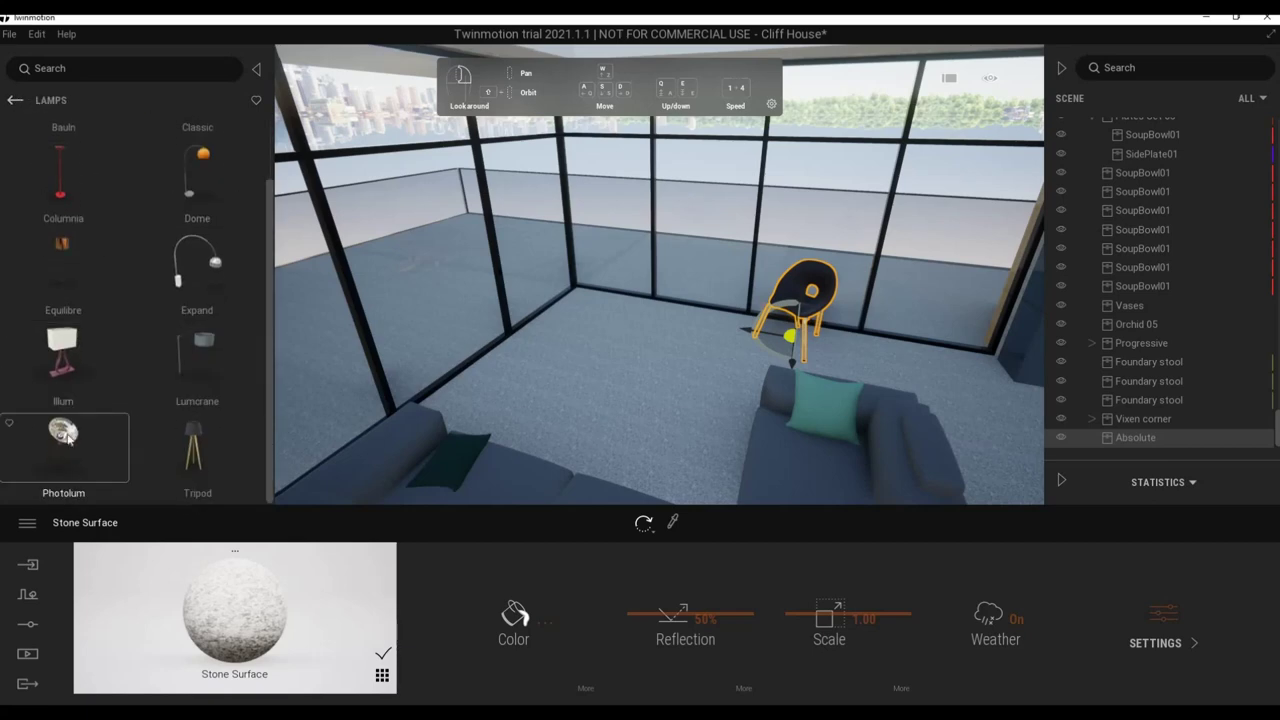
pyautogui.moveTo(344, 387); pyautogui.dragTo(1027, 344)
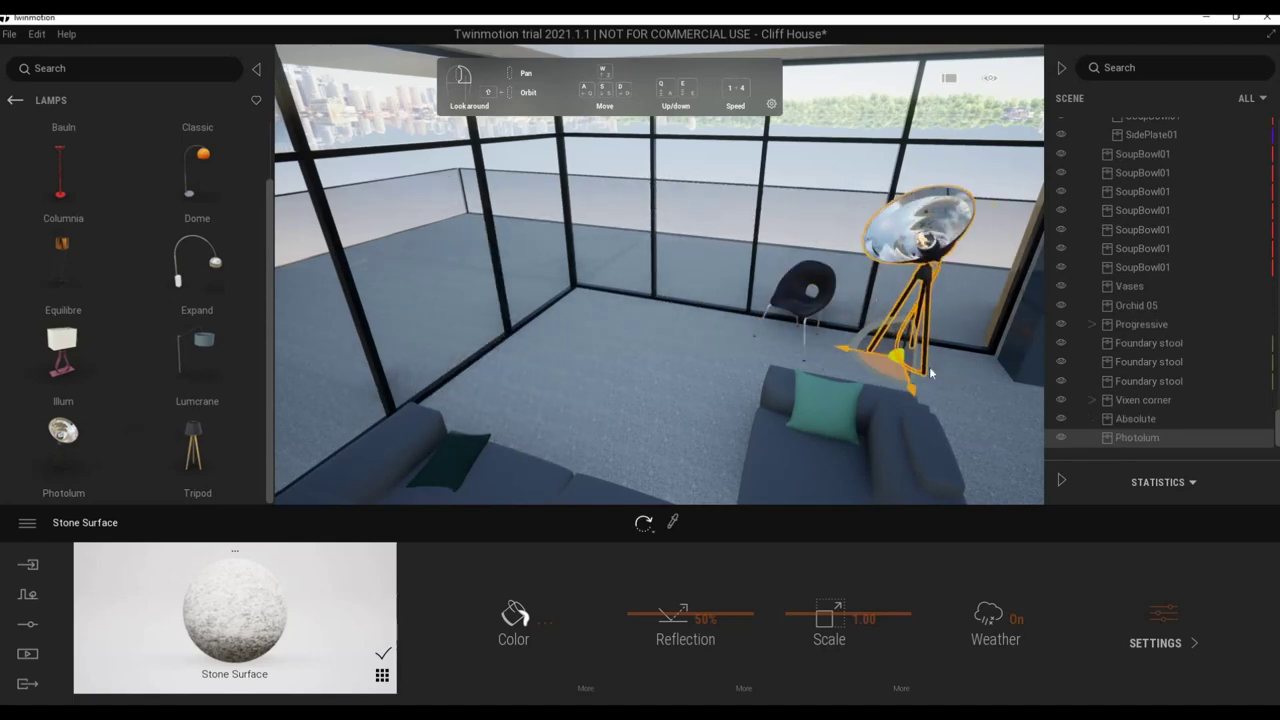
pyautogui.moveTo(929, 366)
pyautogui.mouseDown(button='right')
pyautogui.moveTo(760, 380)
pyautogui.moveTo(948, 393)
pyautogui.mouseUp(button='right')
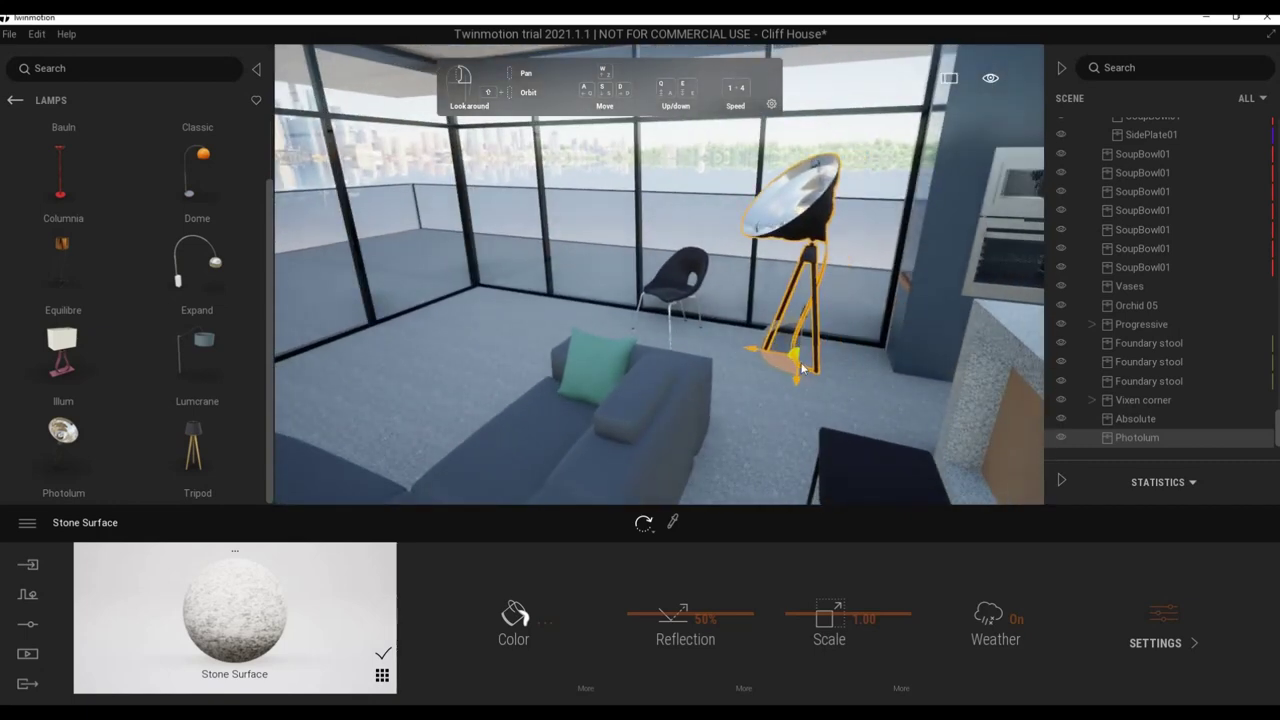
pyautogui.moveTo(801, 369); pyautogui.dragTo(64, 288)
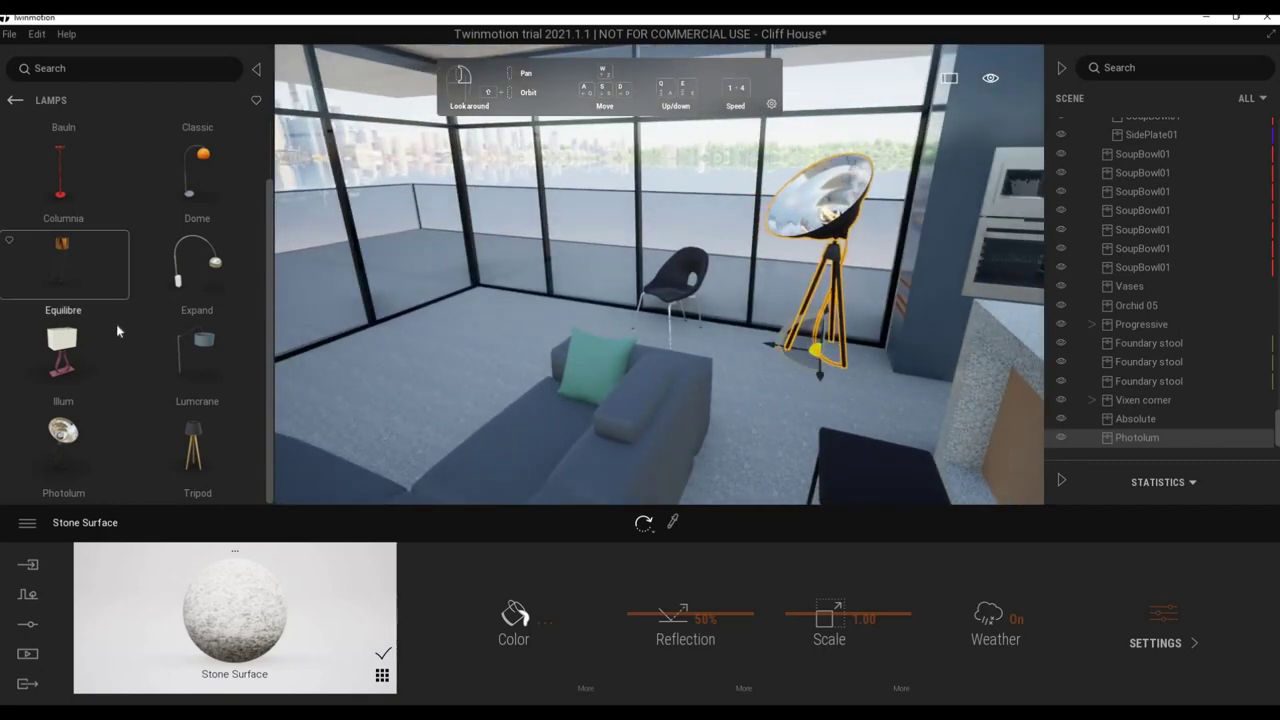
# Place the Carpet beast pelt 01 rug from Decorations on the living room floor.
pyautogui.press('w')
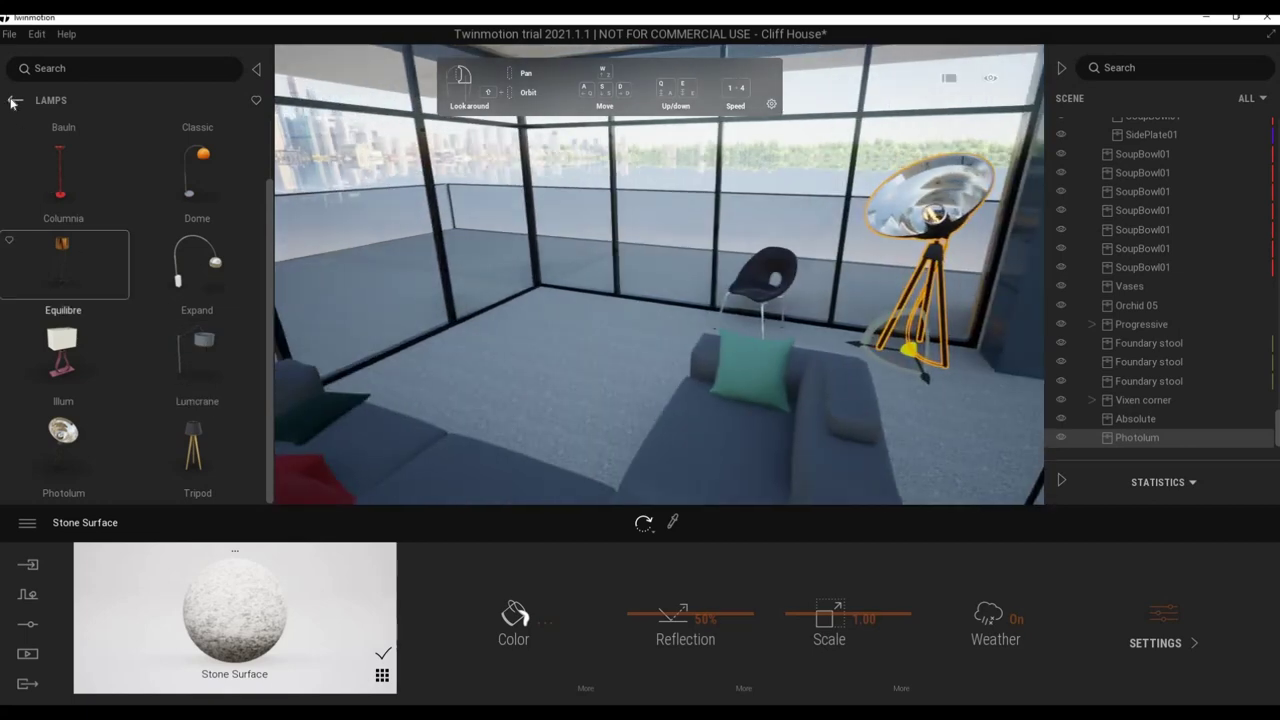
pyautogui.click(14, 100)
pyautogui.click(207, 452)
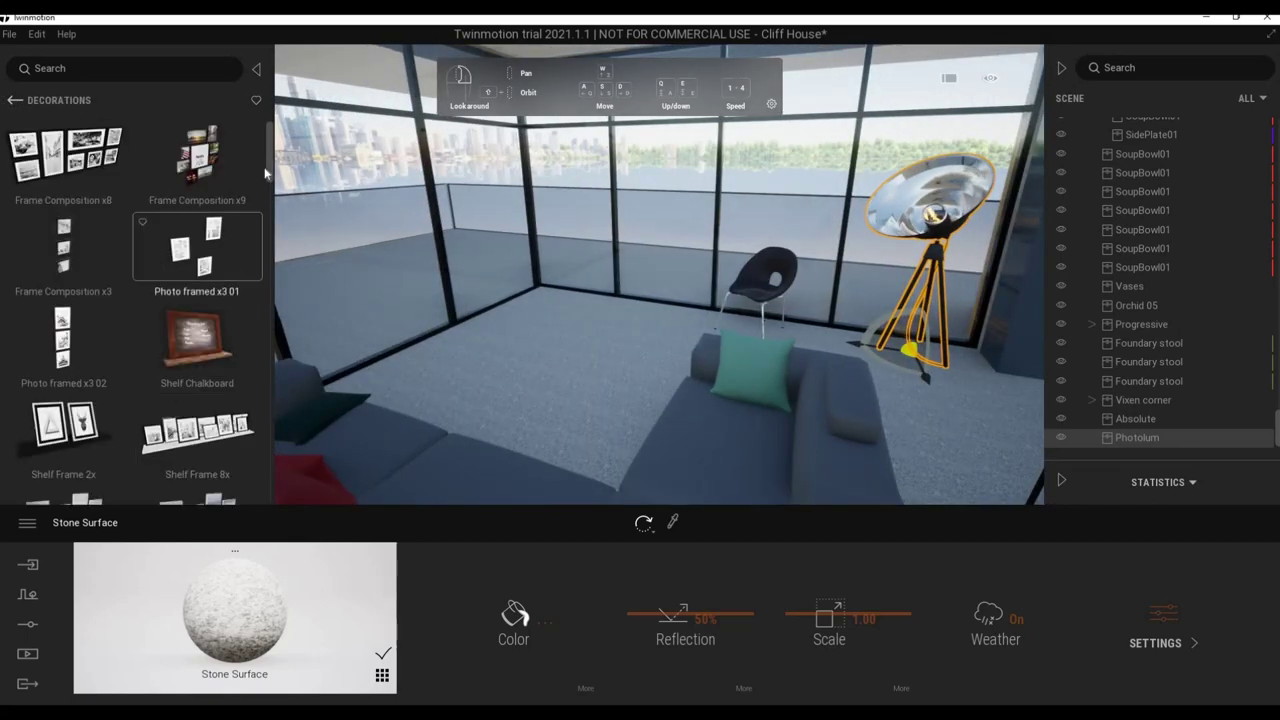
pyautogui.scroll(-5, 287, 330)
pyautogui.scroll(-5, 287, 380)
pyautogui.scroll(-5, 288, 430)
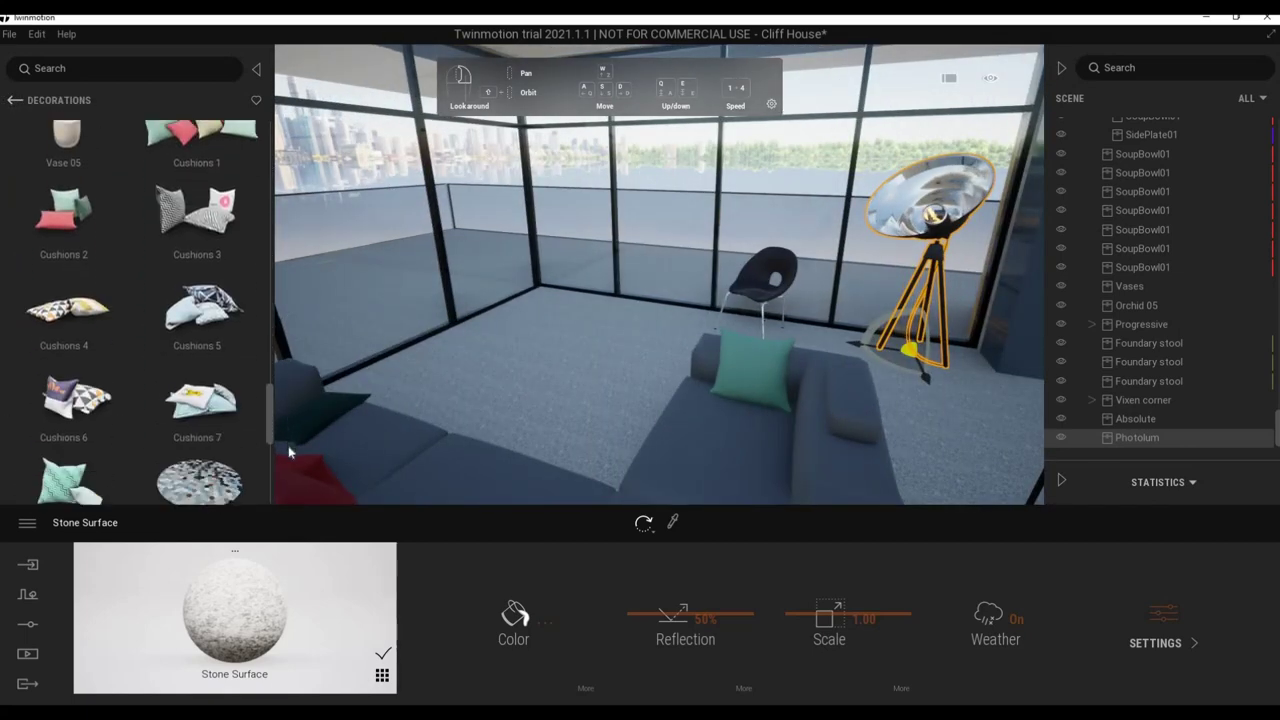
pyautogui.scroll(-5, 289, 470)
pyautogui.moveTo(289, 483); pyautogui.dragTo(290, 494)
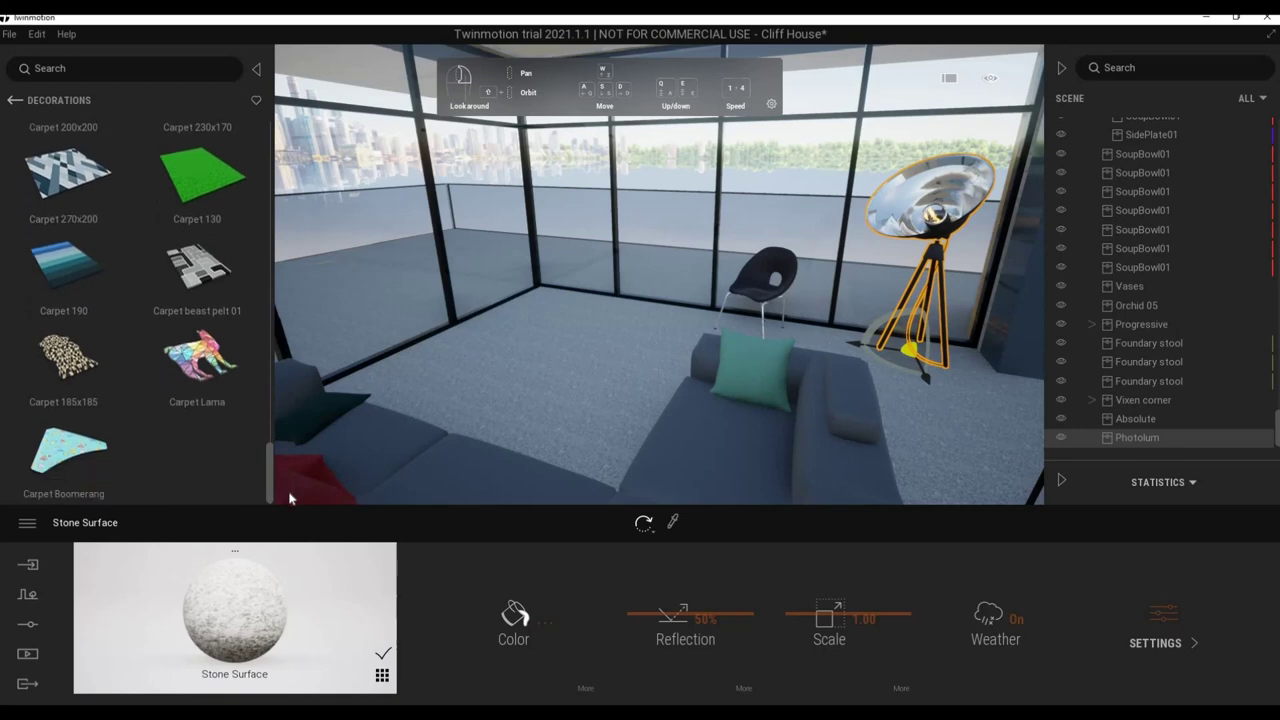
pyautogui.scroll(2, 293, 460)
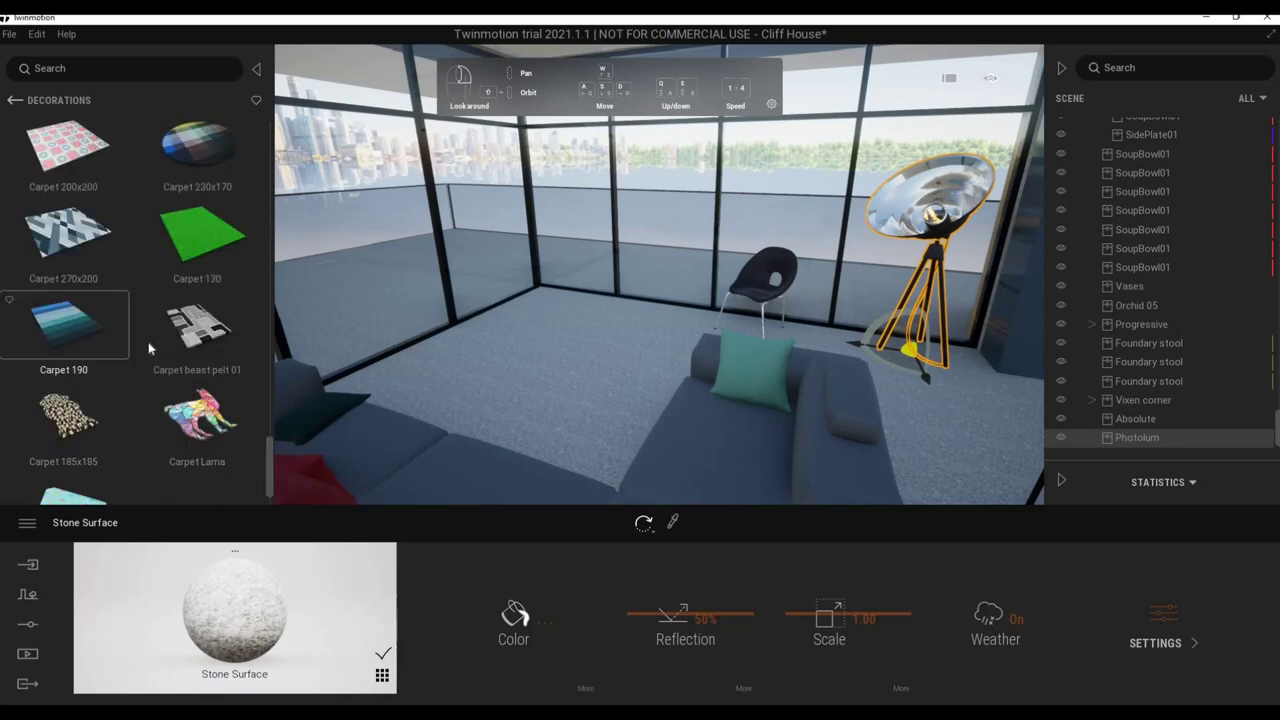
pyautogui.moveTo(545, 390); pyautogui.dragTo(550, 392)
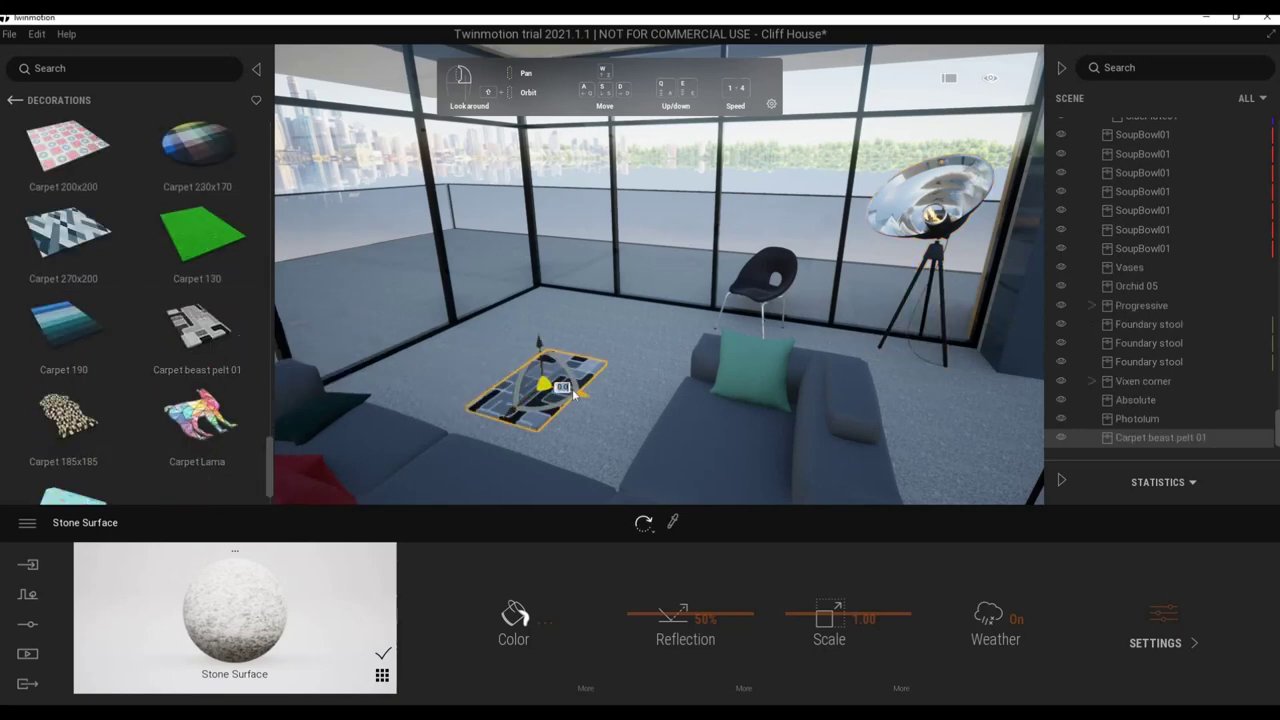
# Scale the rug up to about 1.37 and slide it under the corner sofa.
pyautogui.moveTo(702, 417); pyautogui.dragTo(366, 554)
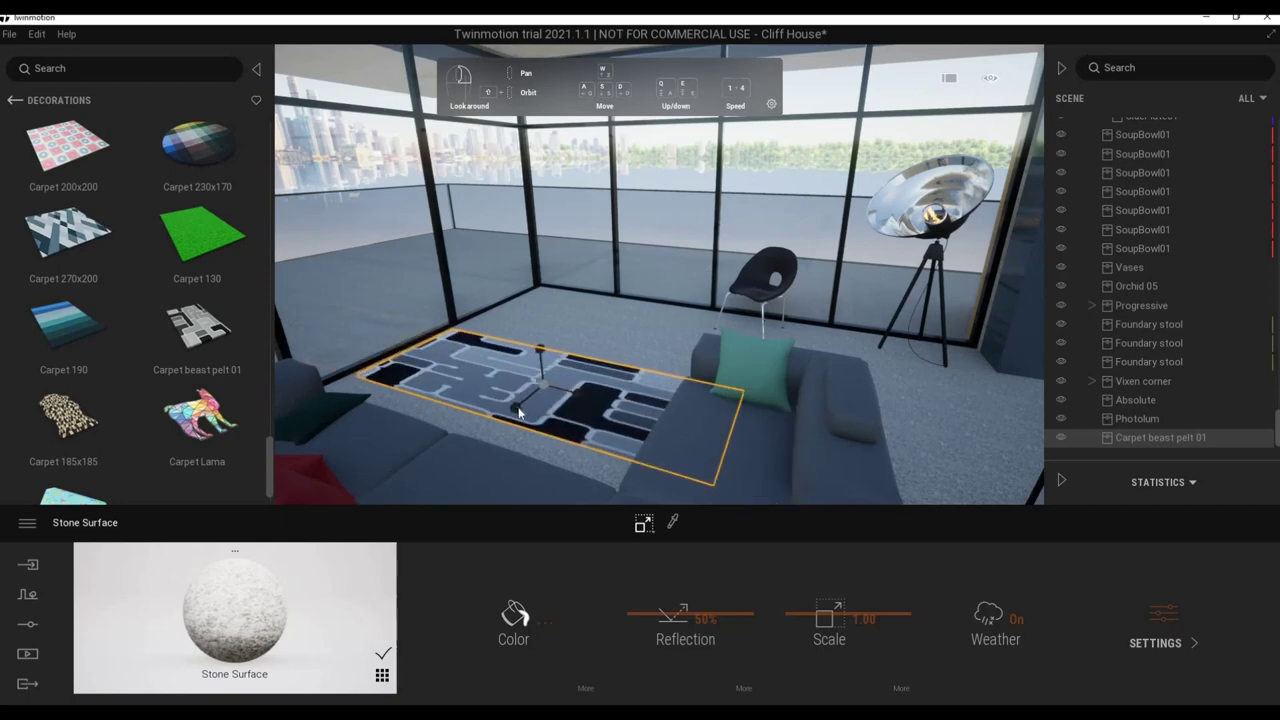
pyautogui.moveTo(420, 450); pyautogui.dragTo(507, 436, button='right')
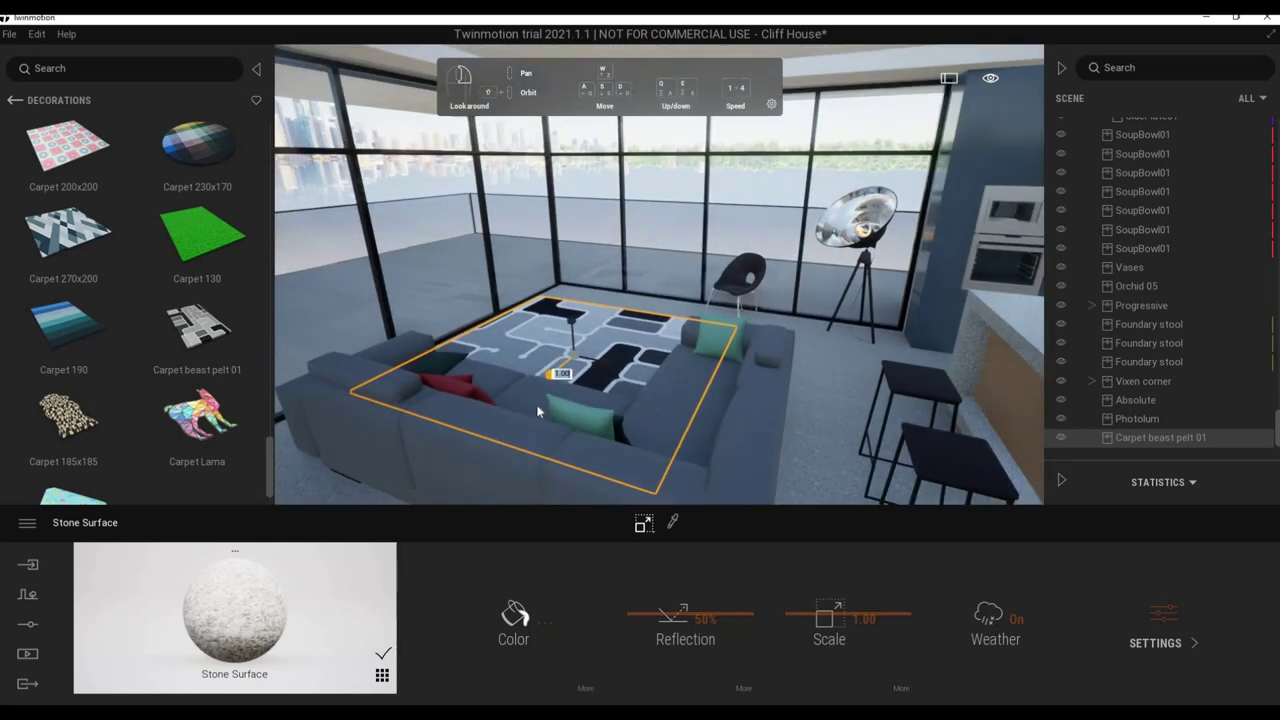
pyautogui.moveTo(507, 436); pyautogui.dragTo(645, 375)
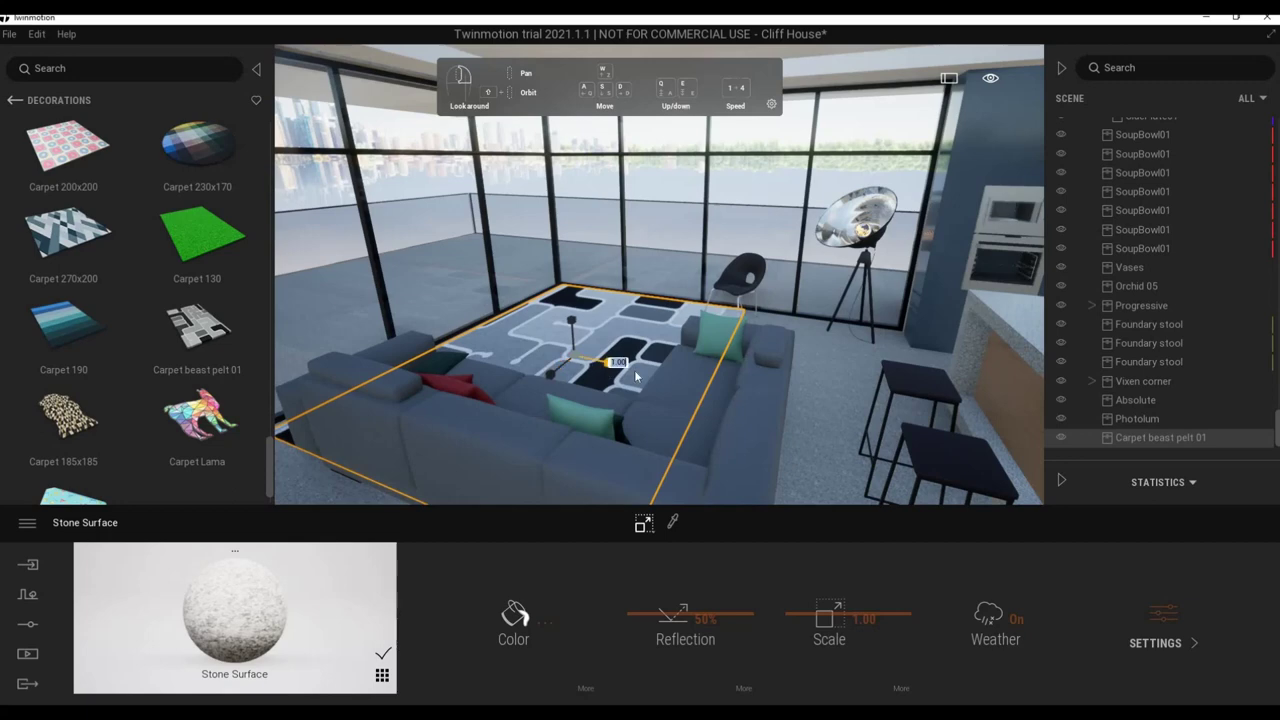
pyautogui.press('space')
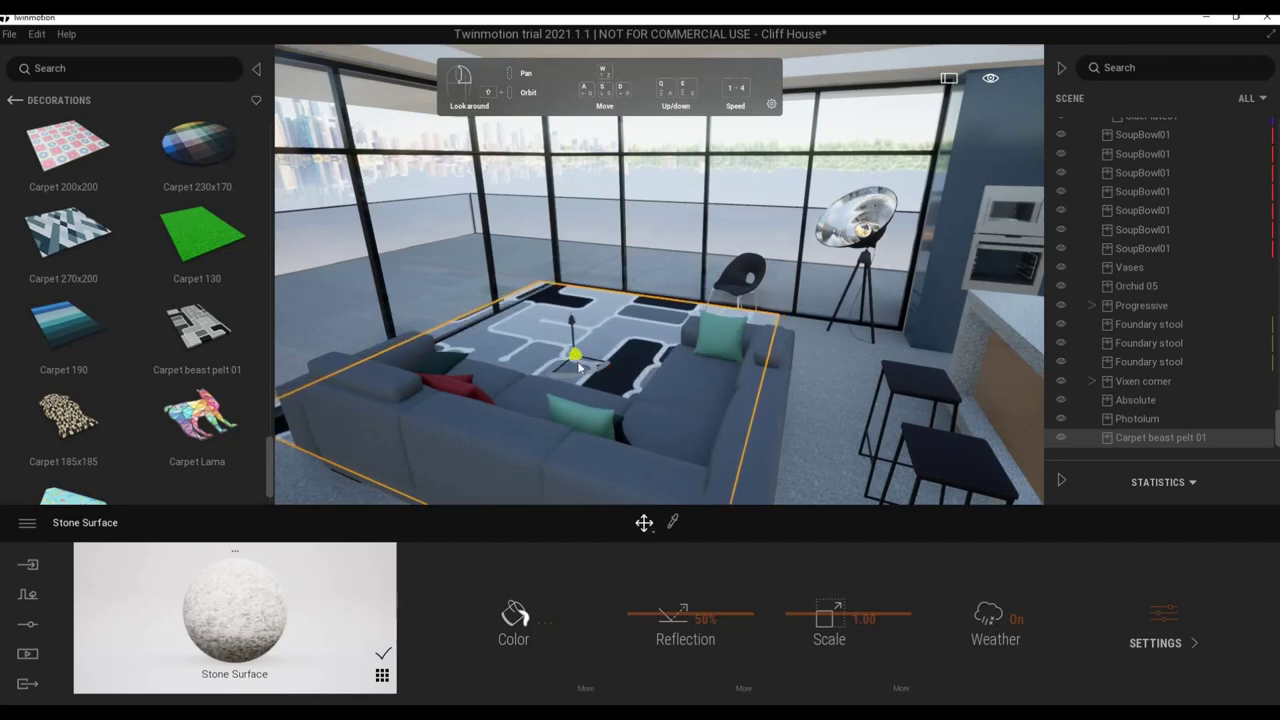
pyautogui.moveTo(605, 388); pyautogui.dragTo(640, 395)
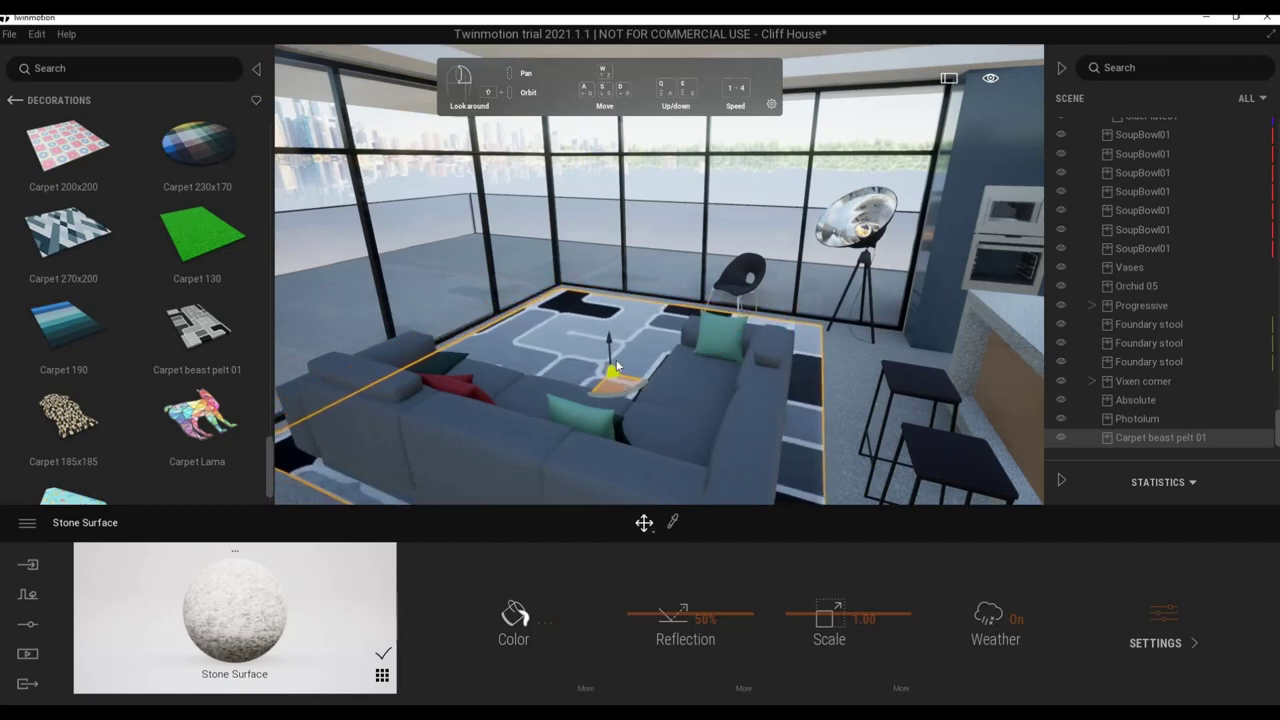
pyautogui.moveTo(640, 395)
pyautogui.mouseDown(button='right')
pyautogui.moveTo(600, 395)
pyautogui.moveTo(637, 358)
pyautogui.moveTo(535, 300)
pyautogui.moveTo(569, 362)
pyautogui.mouseUp(button='right')
pyautogui.click(624, 329)
pyautogui.click(578, 389)
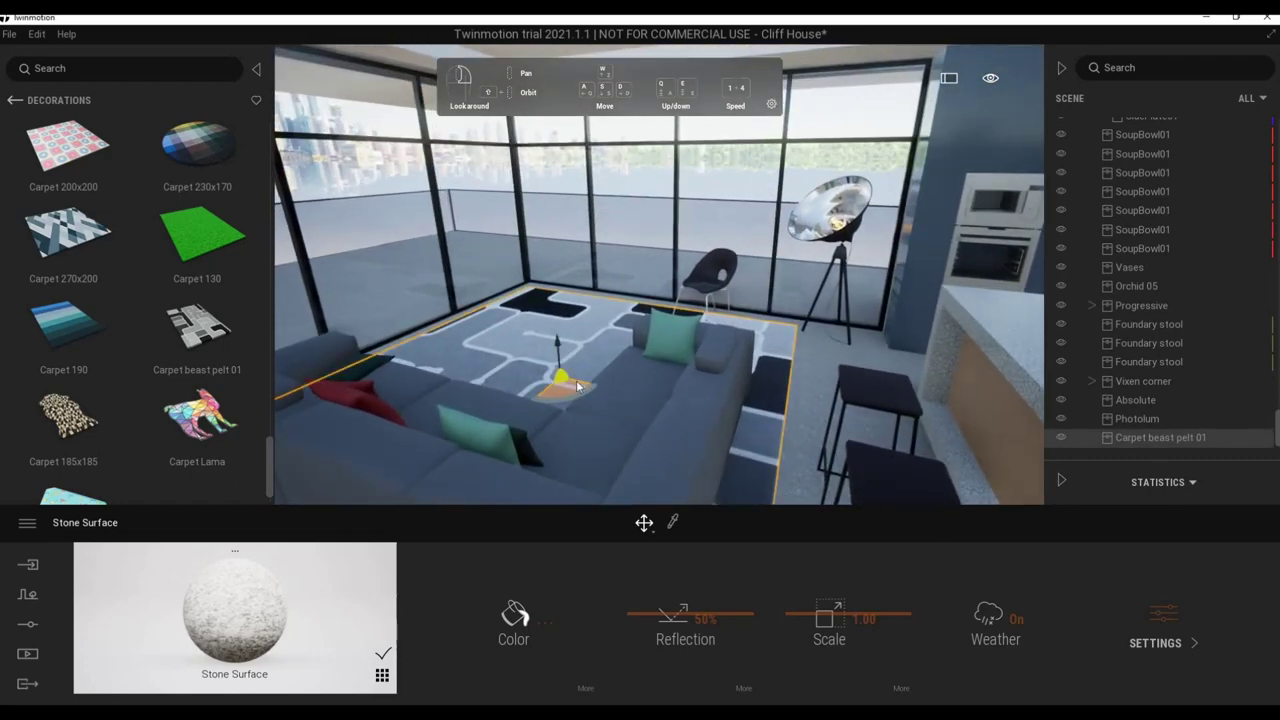
pyautogui.click(599, 297)
pyautogui.scroll(5, 599, 297)
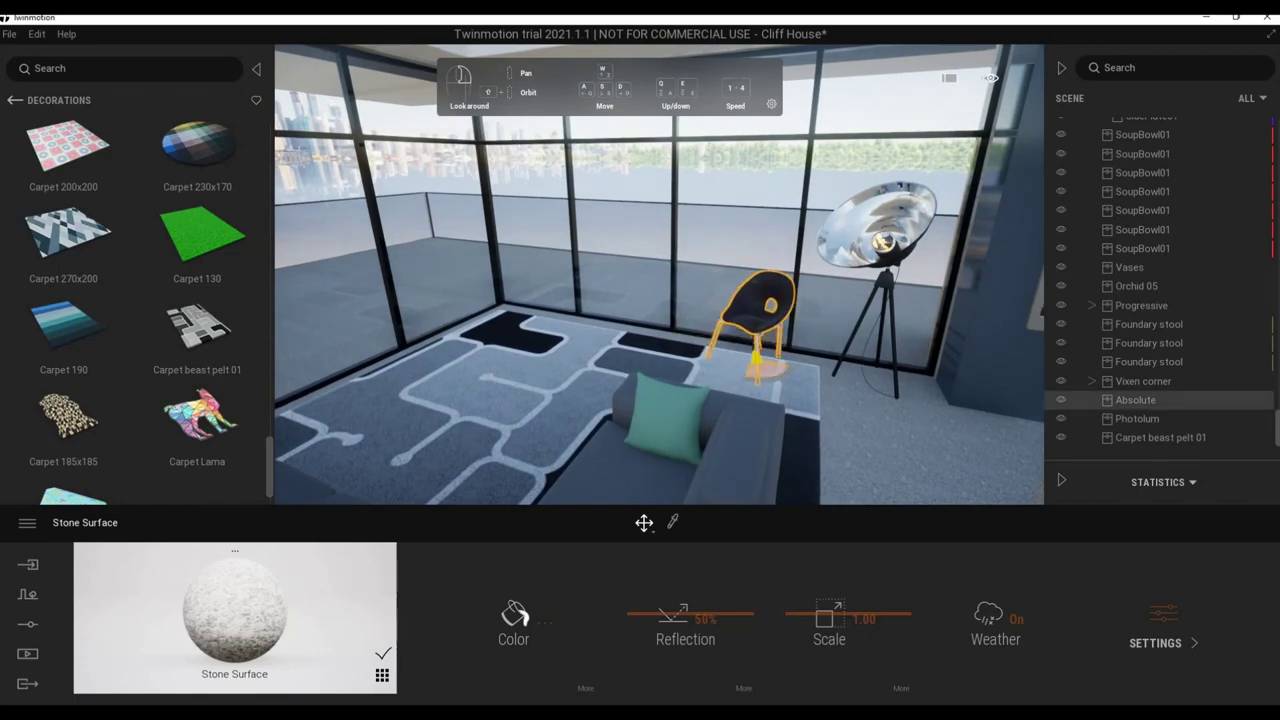
pyautogui.scroll(5, 760, 370)
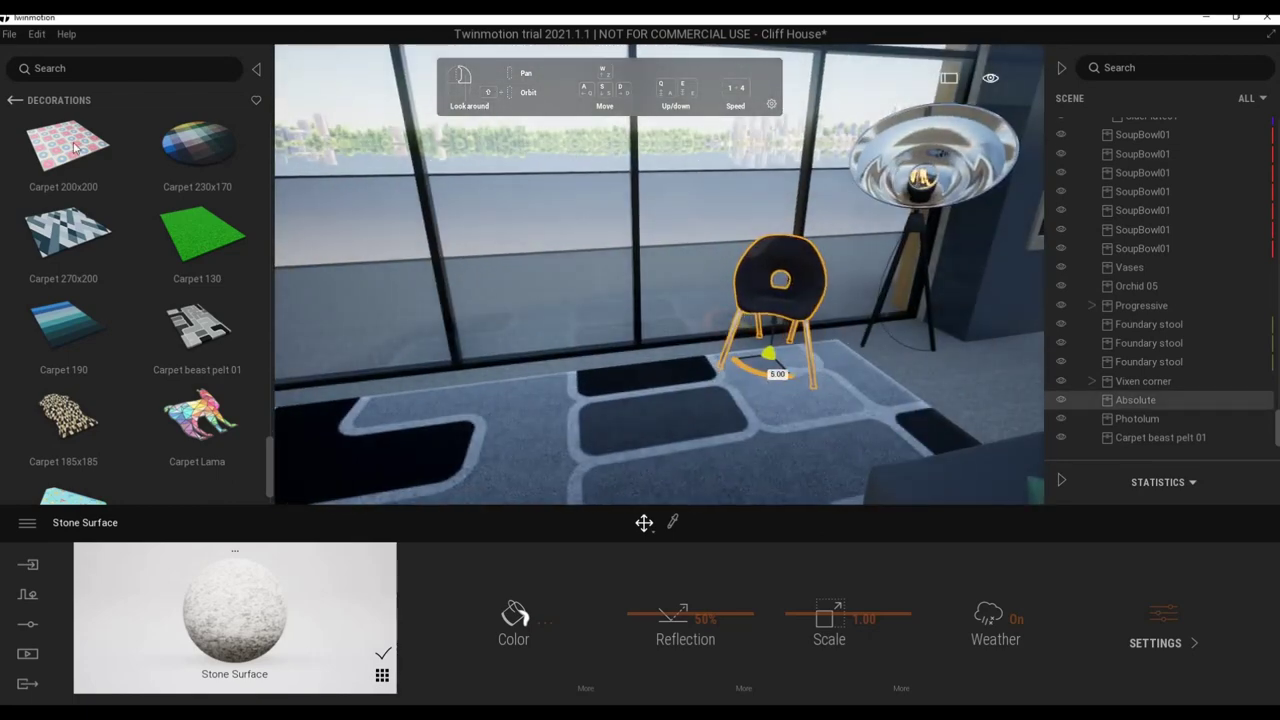
pyautogui.click(11, 102)
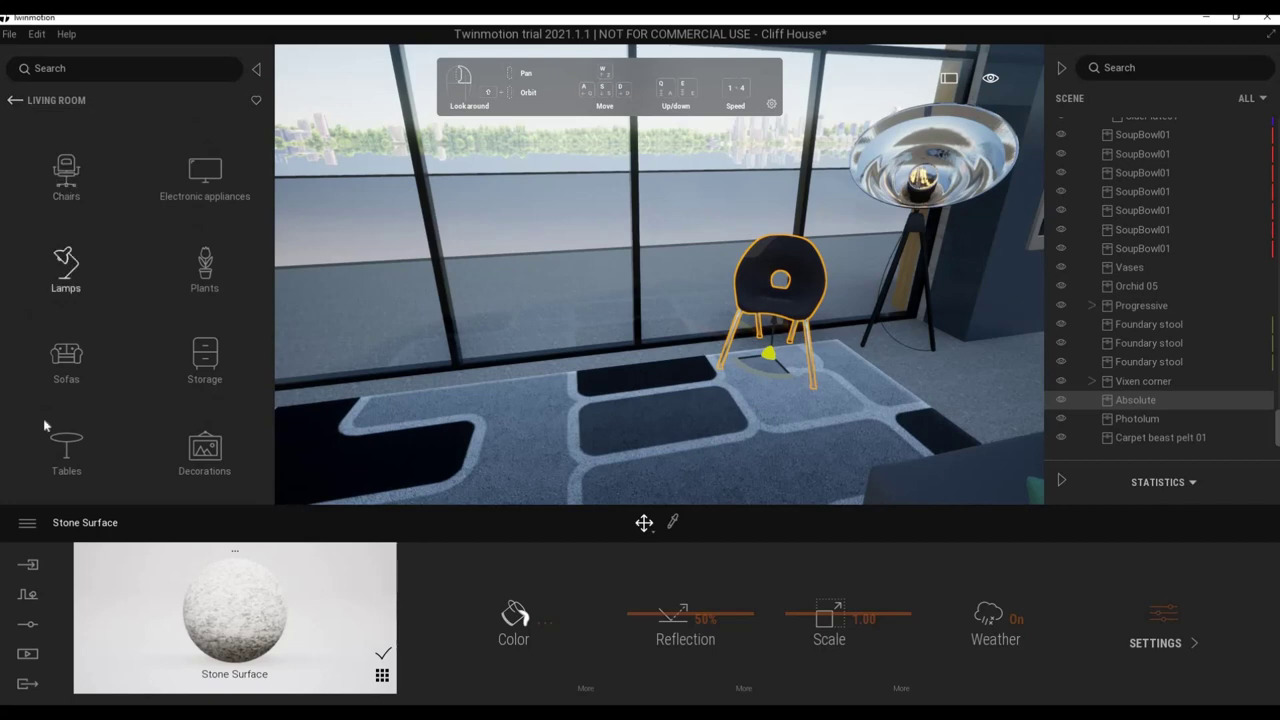
# Place the Daisy table from the Tables library in the living room in front of the sofa.
pyautogui.scroll(-3, 97, 376)
pyautogui.scroll(-2, 97, 378)
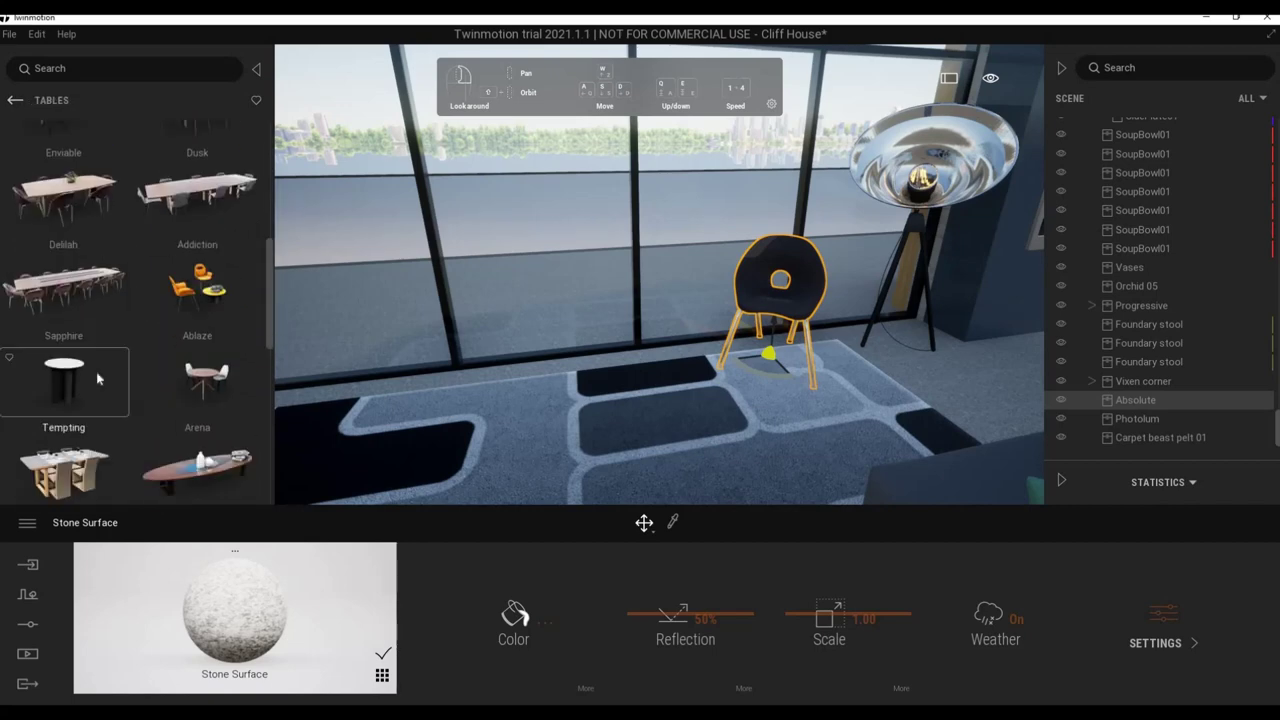
pyautogui.scroll(-1, 97, 378)
pyautogui.scroll(-2, 100, 380)
pyautogui.scroll(-1, 190, 400)
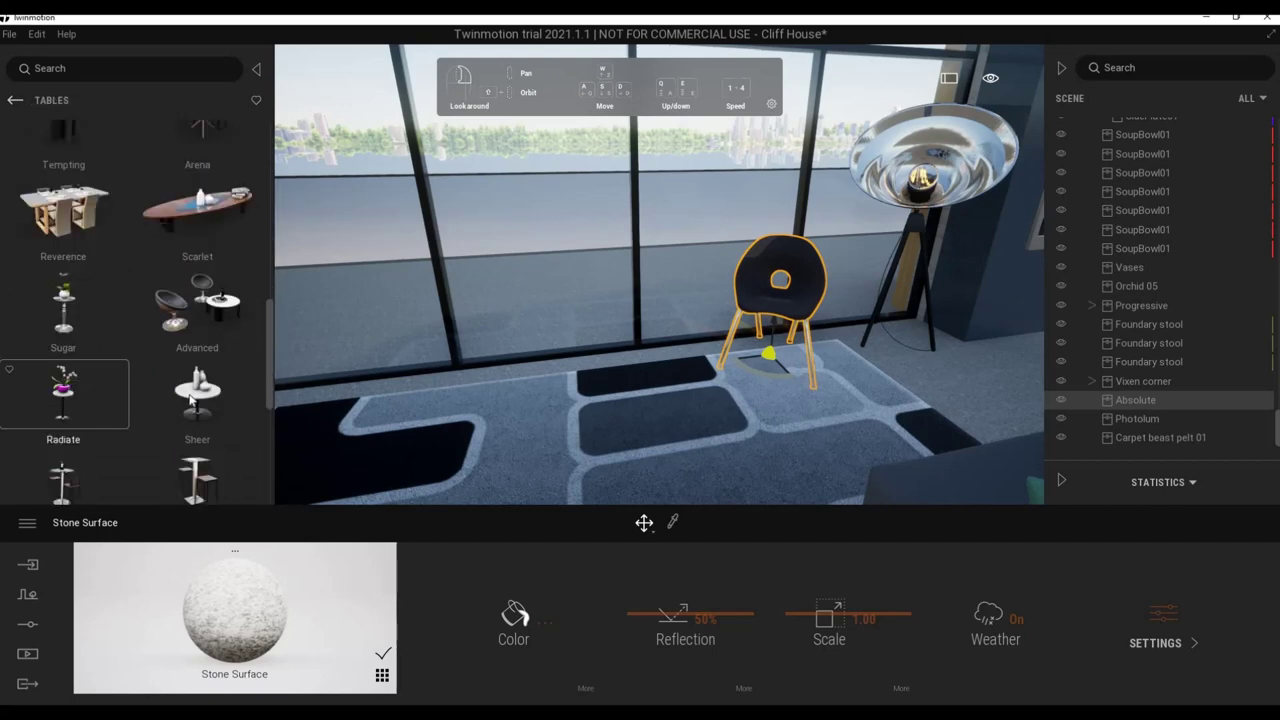
pyautogui.scroll(-1, 205, 395)
pyautogui.scroll(1, 77, 386)
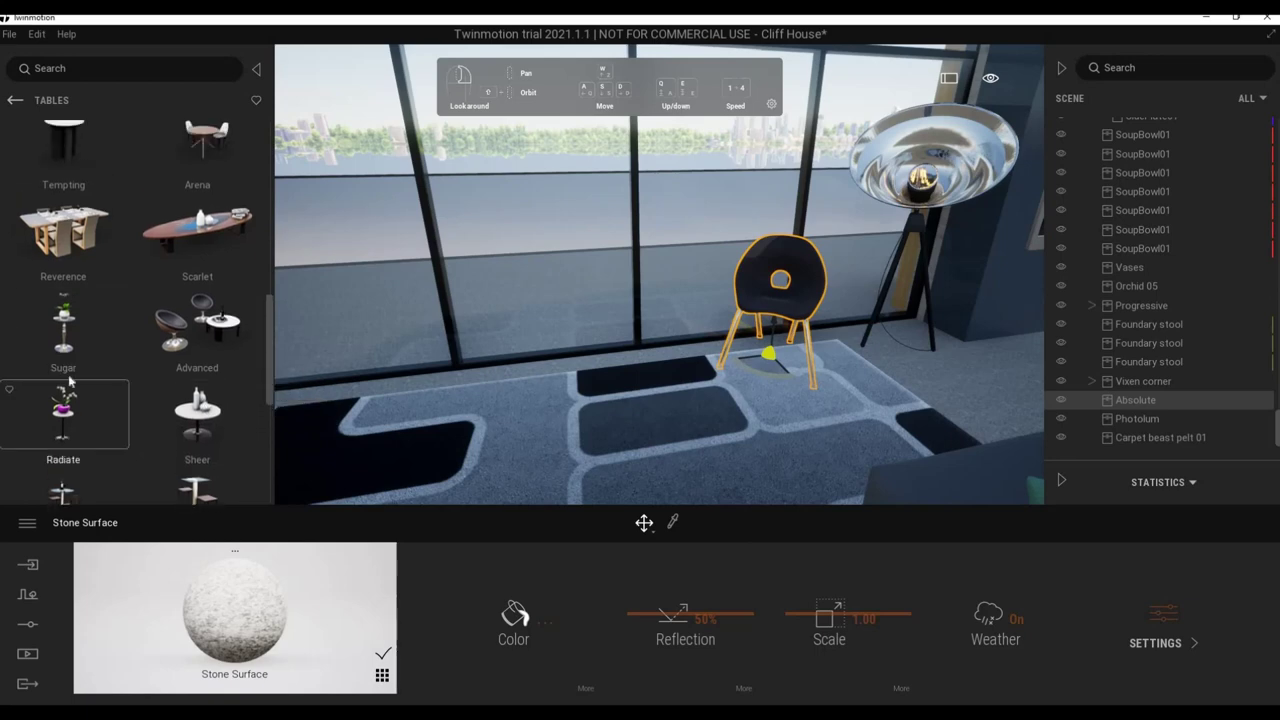
pyautogui.moveTo(545, 358); pyautogui.dragTo(90, 380)
pyautogui.scroll(-3, 90, 380)
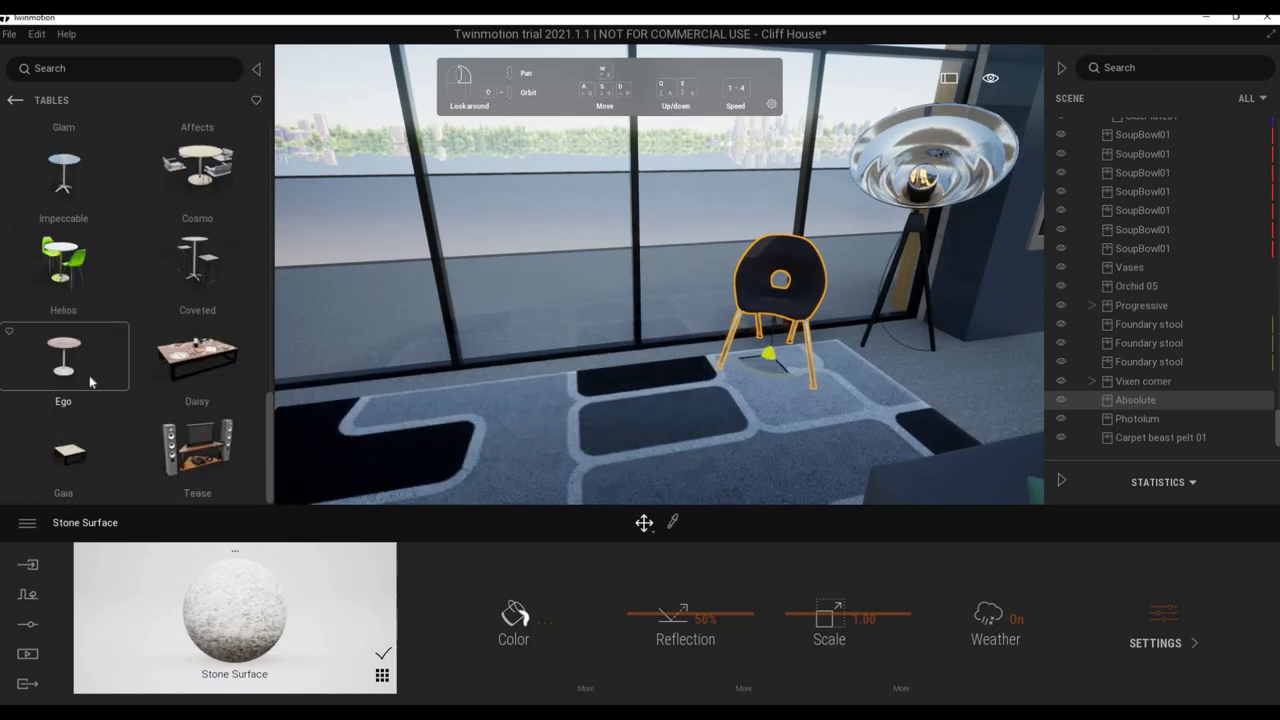
pyautogui.press('s')
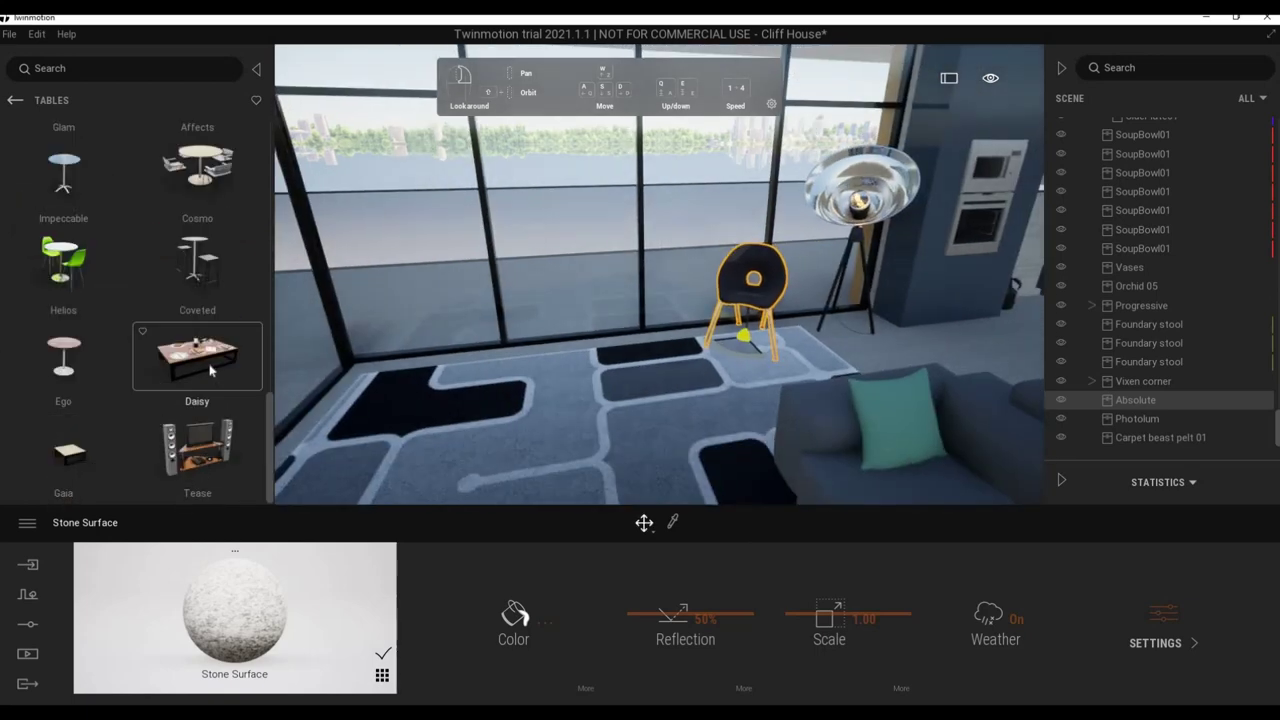
pyautogui.moveTo(458, 478); pyautogui.dragTo(480, 420)
pyautogui.press('s')
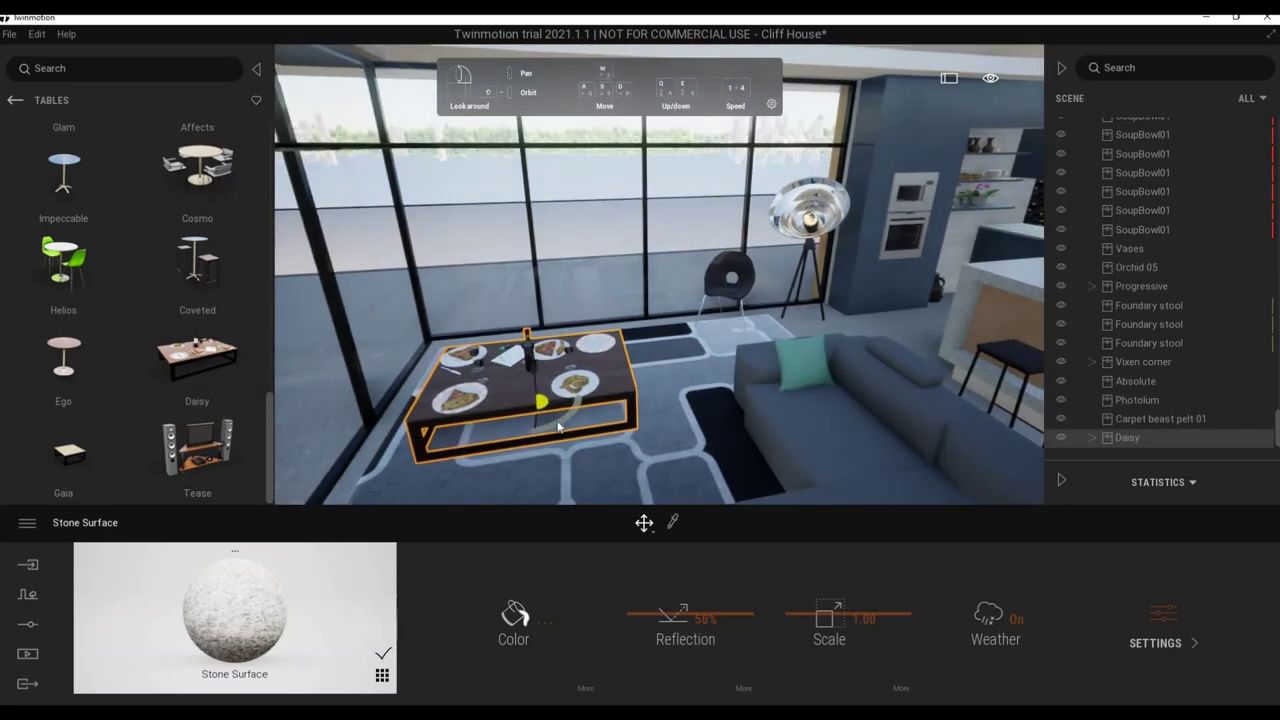
# Rotate the Daisy table about 90 degrees and settle it lengthwise on the rug.
pyautogui.moveTo(620, 372)
pyautogui.mouseDown()
pyautogui.moveTo(624, 360)
pyautogui.moveTo(575, 455)
pyautogui.moveTo(591, 456)
pyautogui.mouseUp()
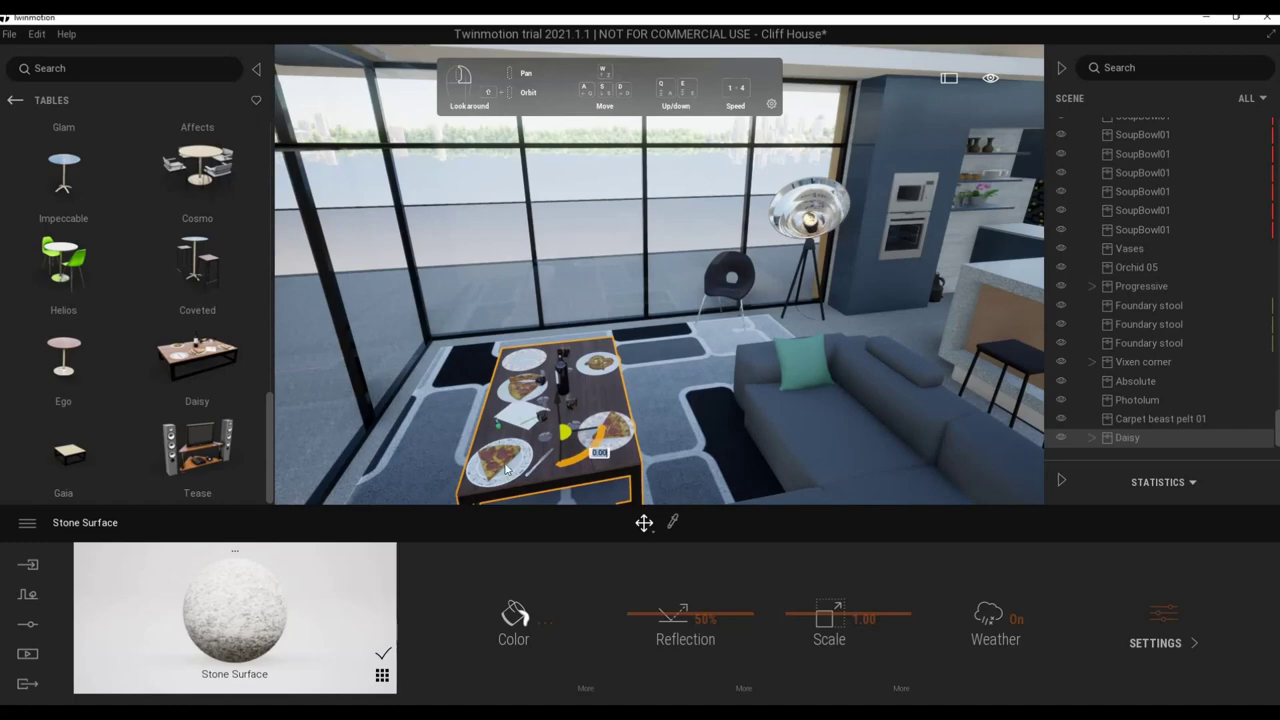
pyautogui.moveTo(506, 468); pyautogui.dragTo(520, 462)
pyautogui.moveTo(520, 462)
pyautogui.mouseDown(button='right')
pyautogui.moveTo(669, 445)
pyautogui.moveTo(575, 395)
pyautogui.mouseUp(button='right')
pyautogui.moveTo(575, 395); pyautogui.dragTo(583, 385)
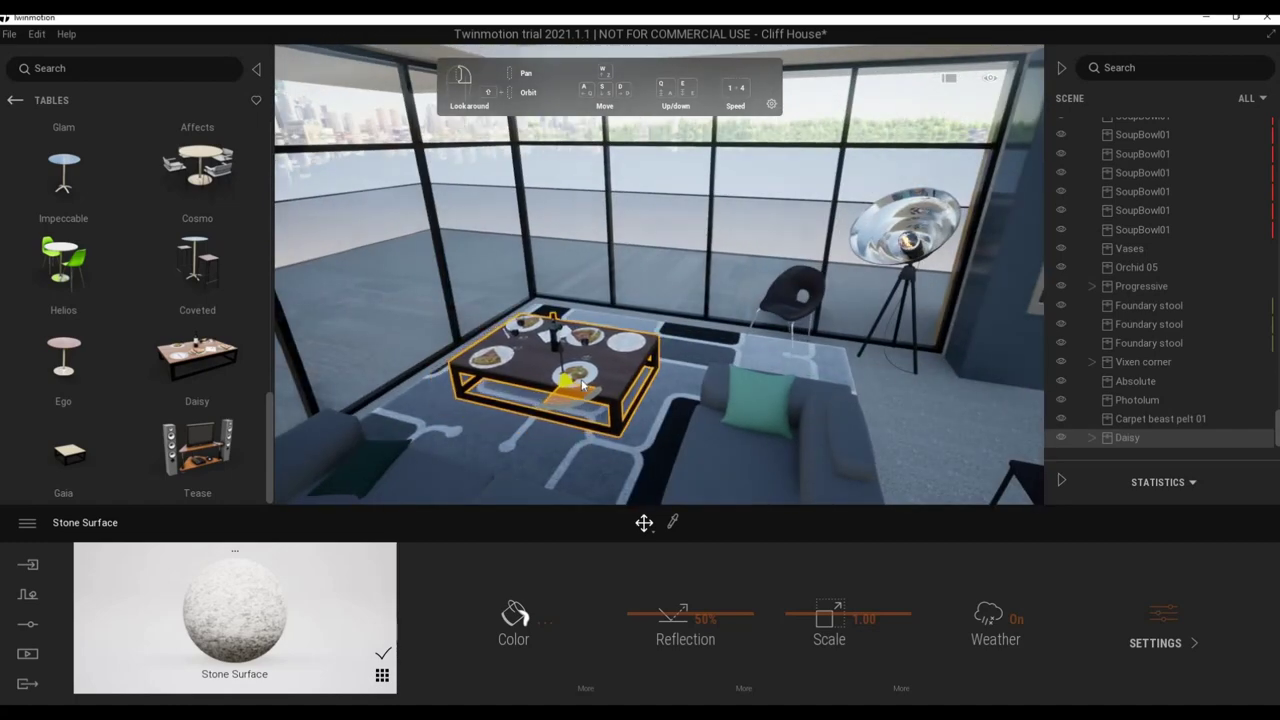
# Delete the pretzel from the Daisy table.
pyautogui.doubleClick(585, 381)
pyautogui.press('Delete')
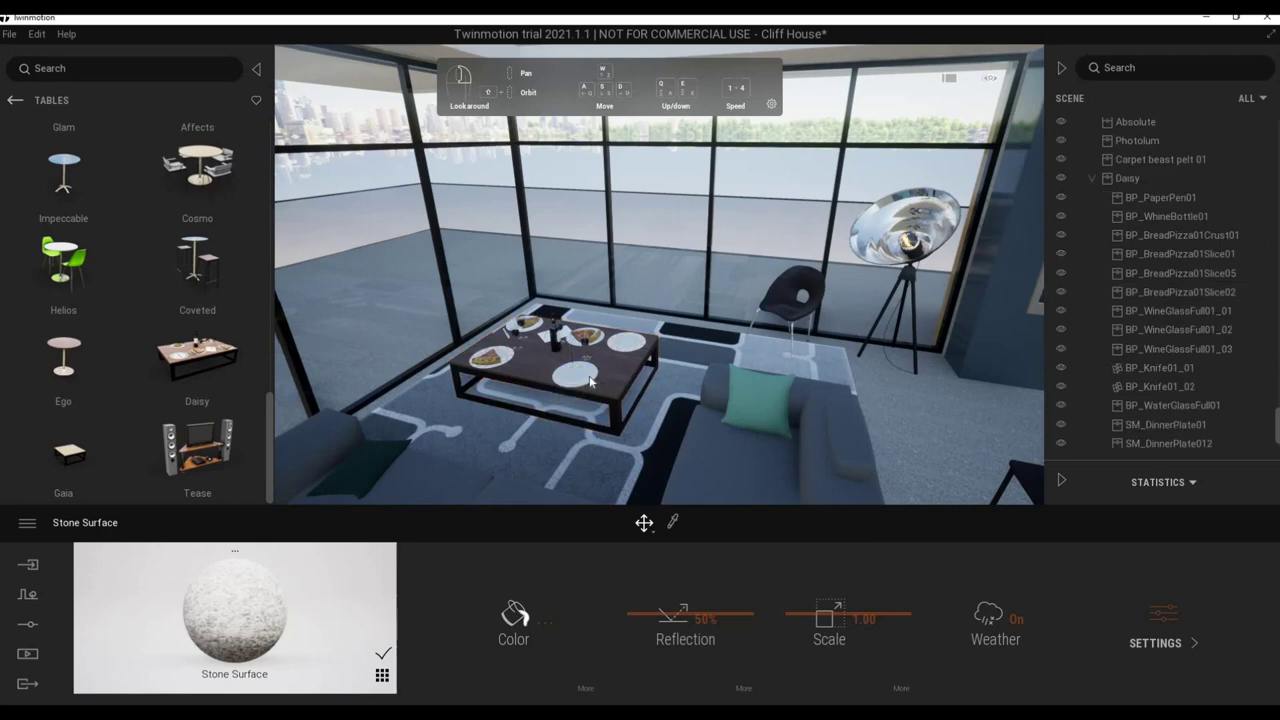
pyautogui.click(628, 345)
pyautogui.click(628, 345)
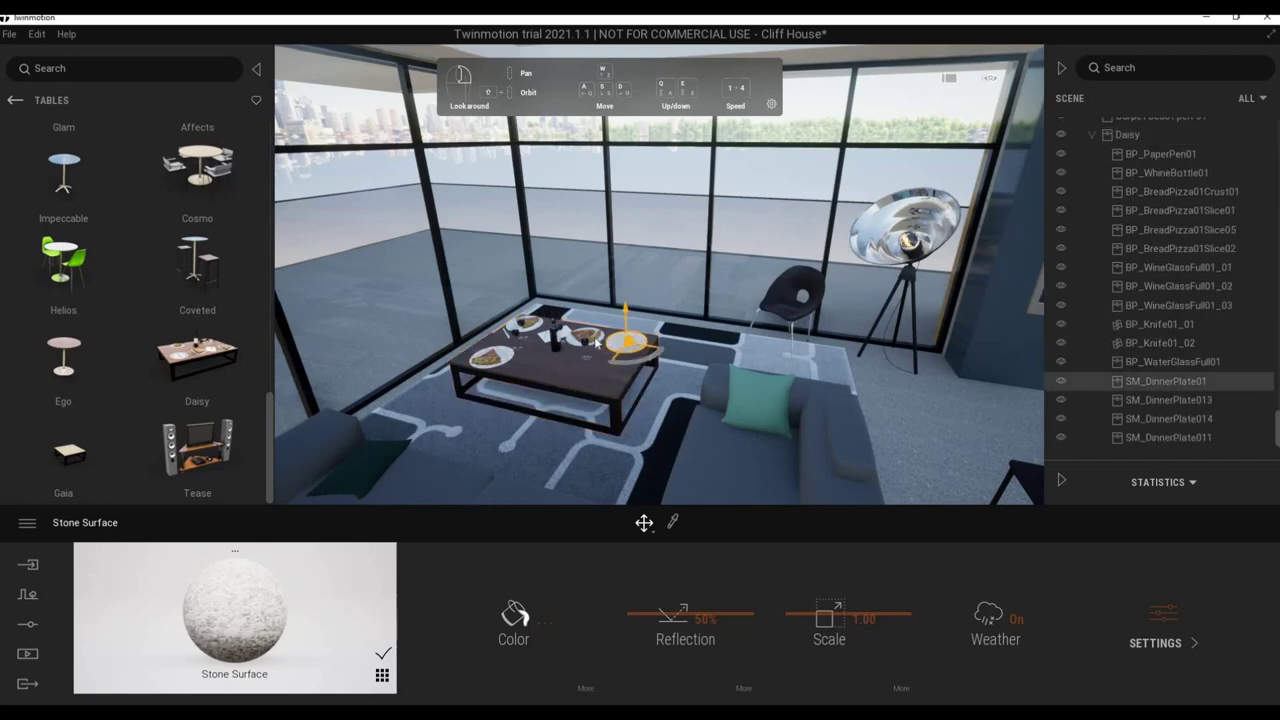
pyautogui.moveTo(611, 334)
pyautogui.mouseDown(button='right')
pyautogui.moveTo(556, 366)
pyautogui.moveTo(700, 403)
pyautogui.mouseUp(button='right')
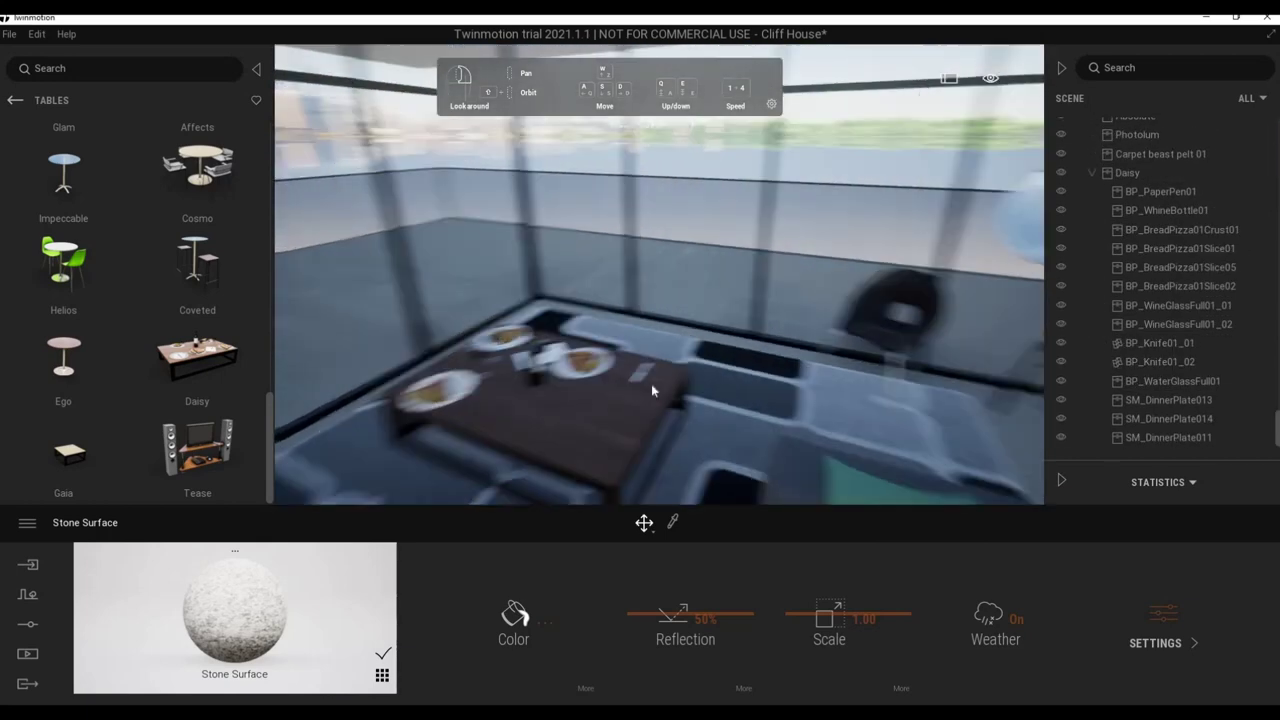
# Delete the knife, pizza crust, two pizza slices, wine bottle and a dinner plate from the table.
pyautogui.click(693, 416)
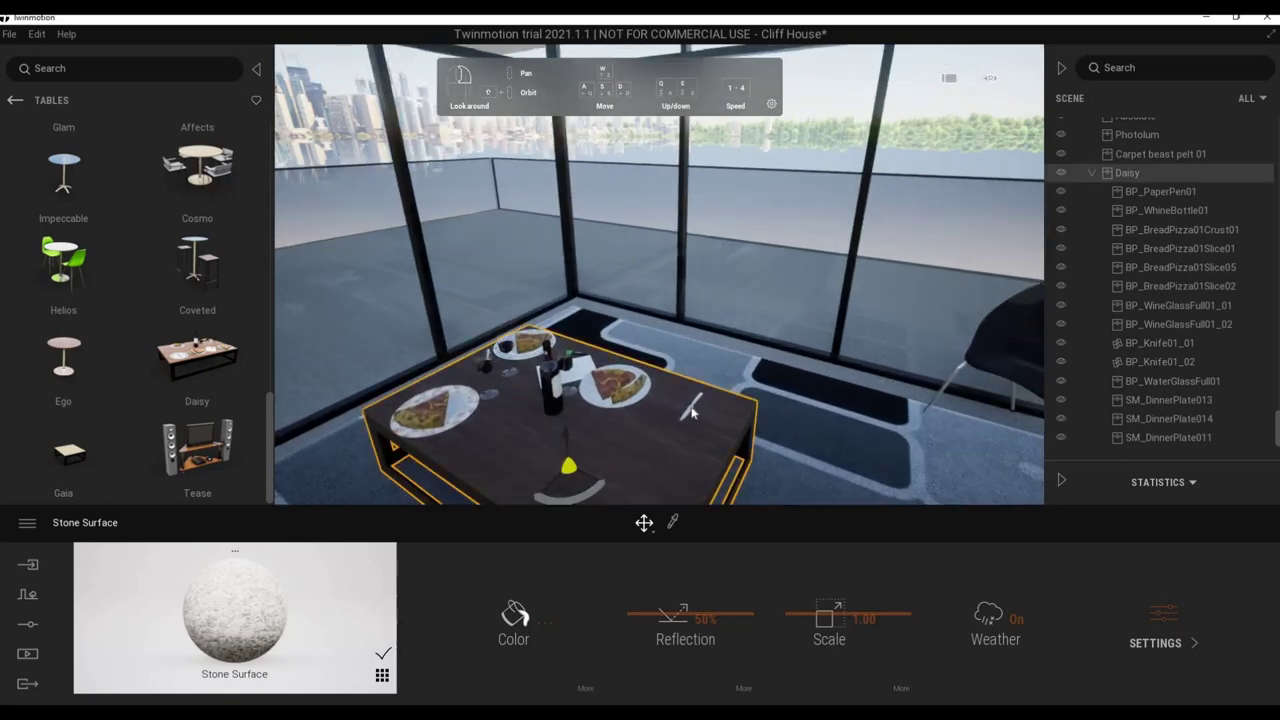
pyautogui.click(693, 411)
pyautogui.press('Delete')
pyautogui.click(617, 398)
pyautogui.press('Delete')
pyautogui.click(621, 395)
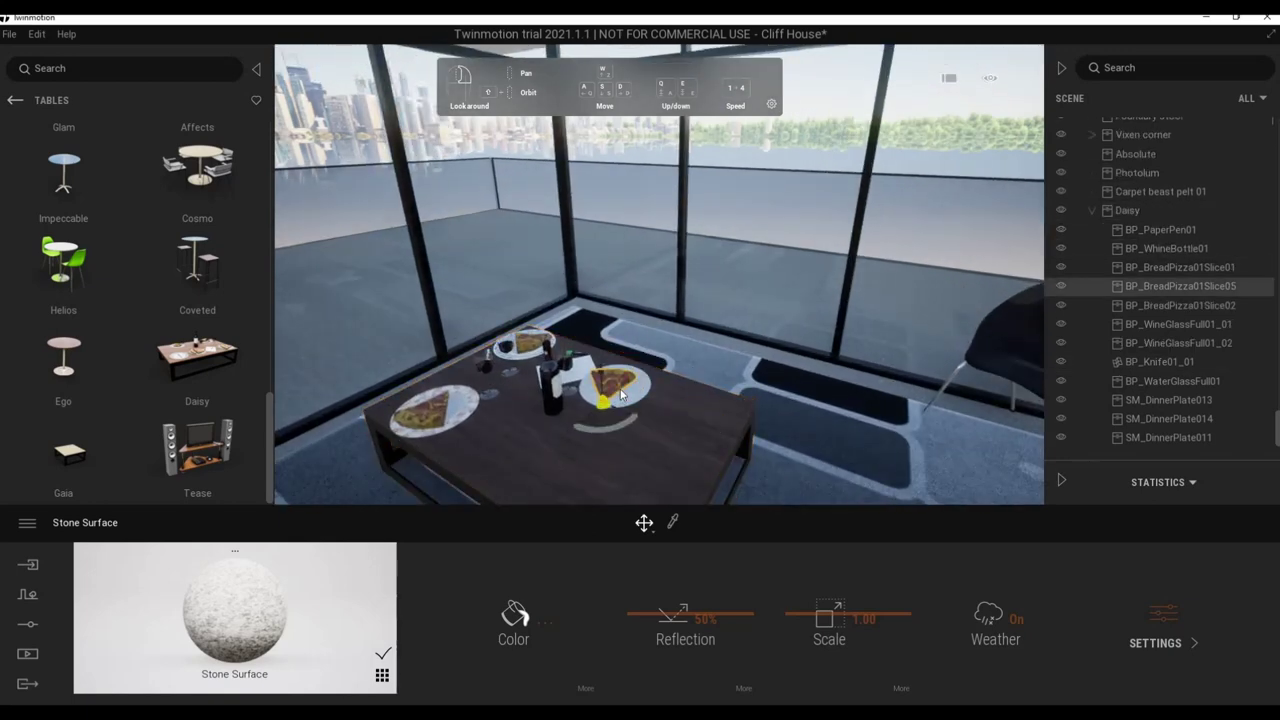
pyautogui.press('Delete')
pyautogui.click(551, 385)
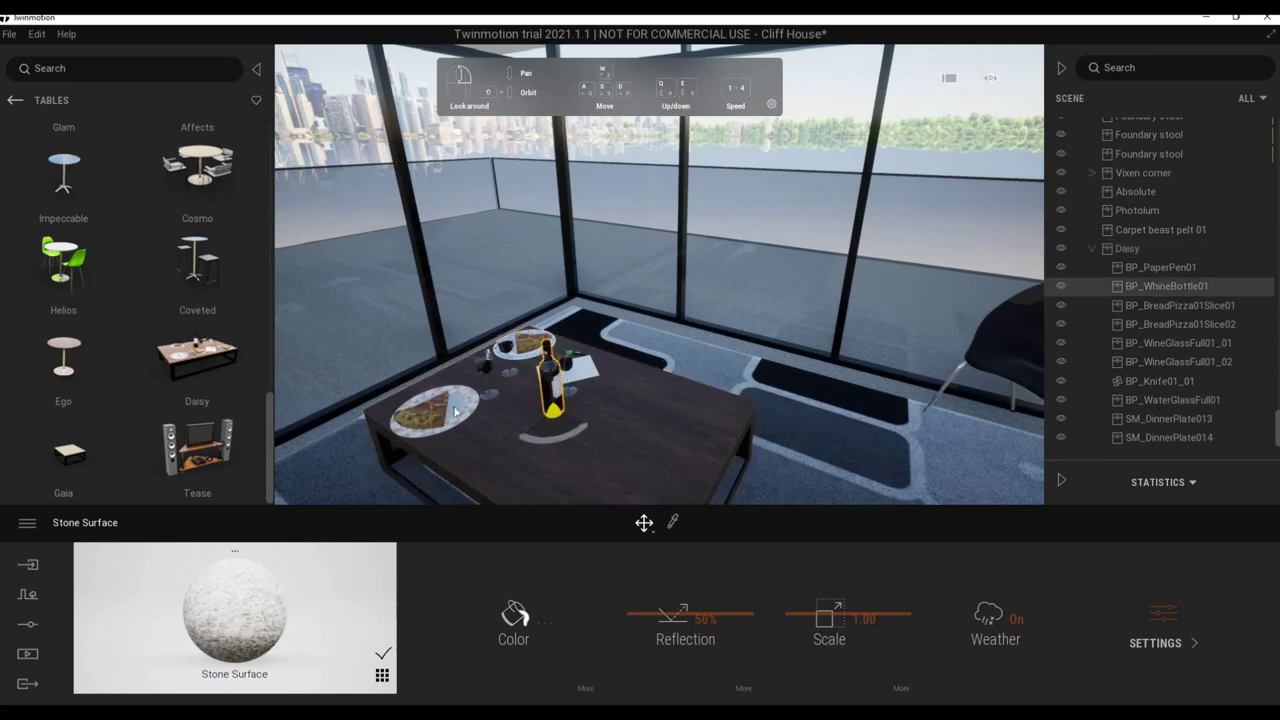
pyautogui.press('Delete')
pyautogui.click(448, 412)
pyautogui.press('Delete')
pyautogui.click(470, 402)
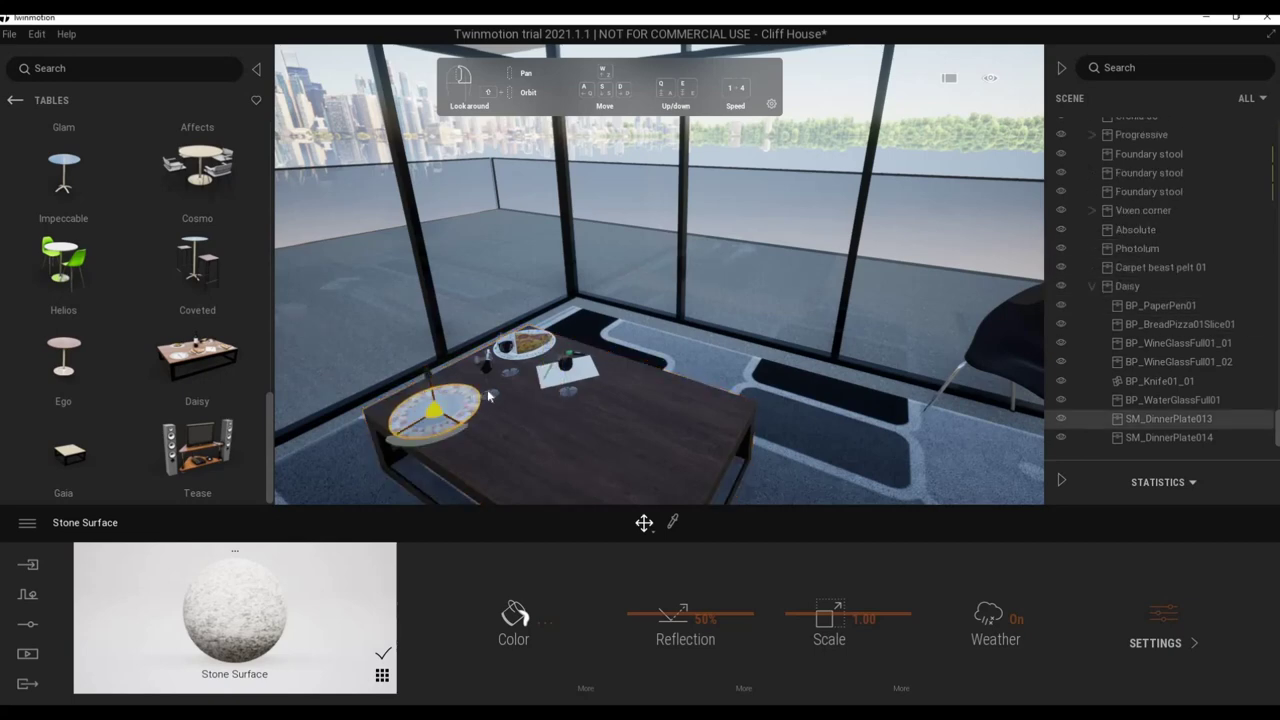
pyautogui.press('Delete')
# Delete the remaining wine glasses, pizza slice, last plate, paper and pen, and last knife.
pyautogui.click(487, 387)
pyautogui.click(488, 372)
pyautogui.click(507, 348)
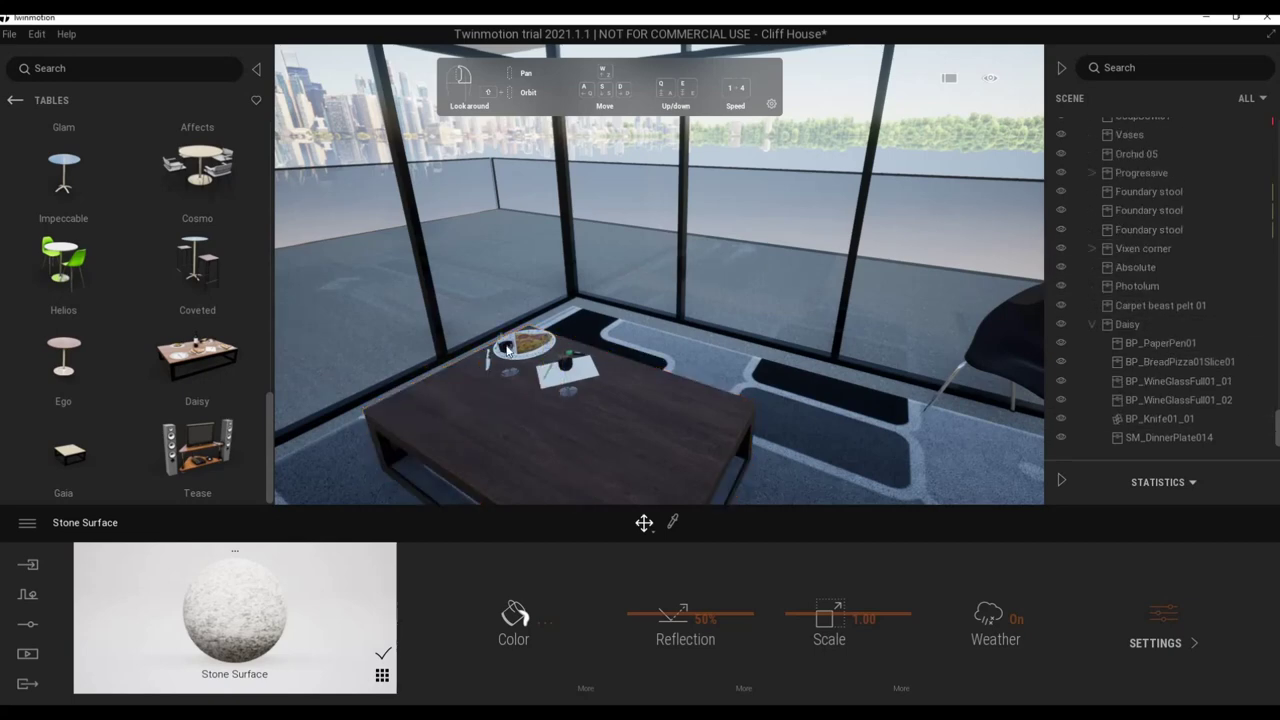
pyautogui.click(507, 348)
pyautogui.click(507, 348)
pyautogui.press('Delete')
pyautogui.click(525, 345)
pyautogui.press('Delete')
pyautogui.click(527, 355)
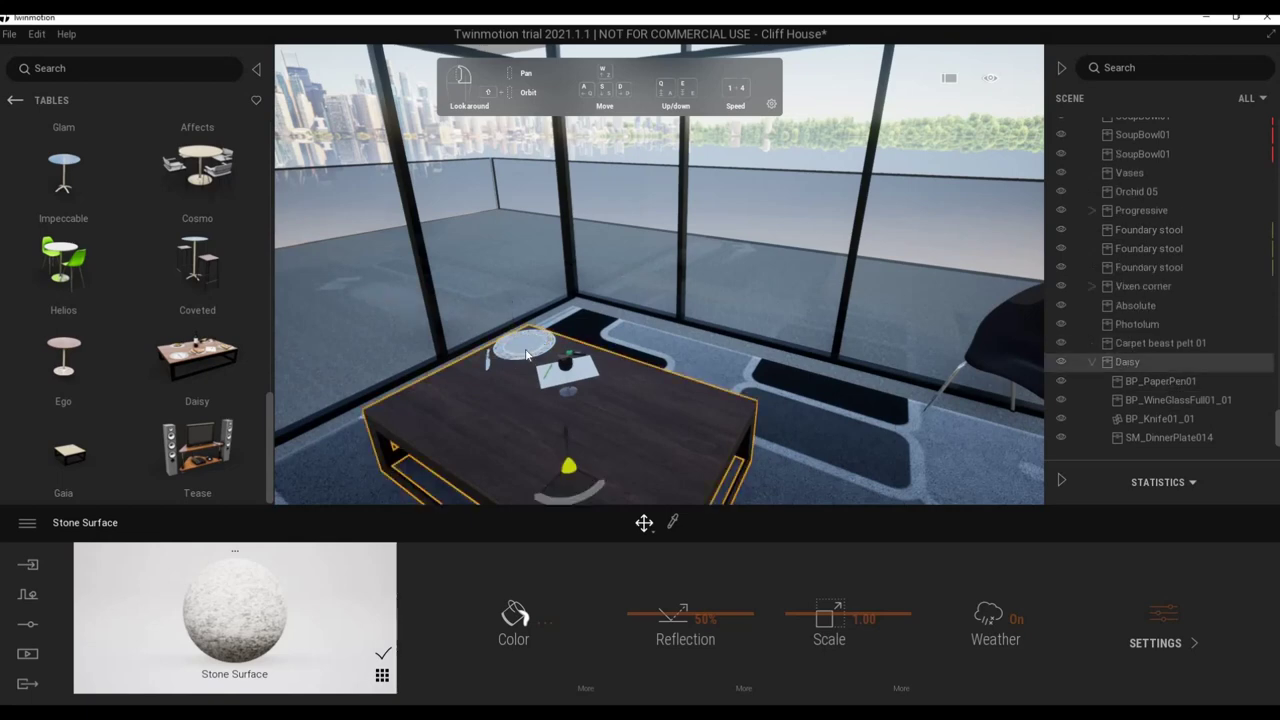
pyautogui.click(527, 355)
pyautogui.press('Delete')
pyautogui.click(567, 372)
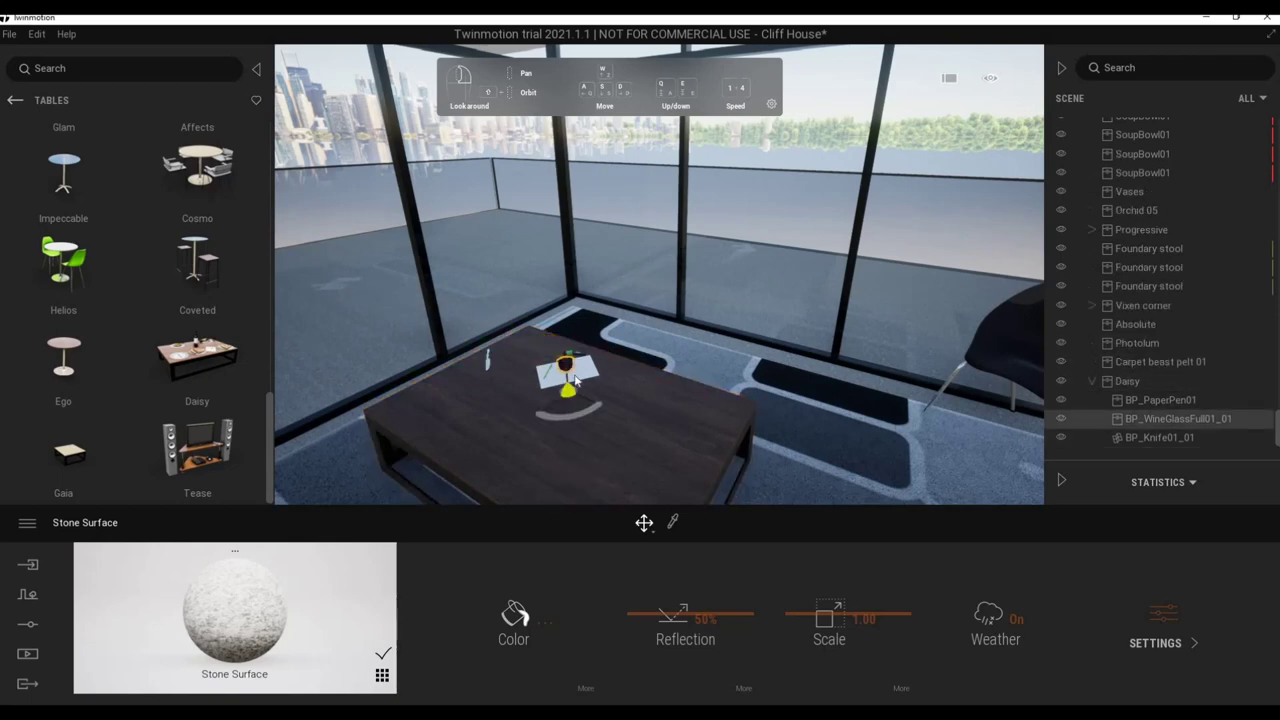
pyautogui.press('Delete')
pyautogui.click(568, 372)
pyautogui.press('Delete')
pyautogui.click(487, 365)
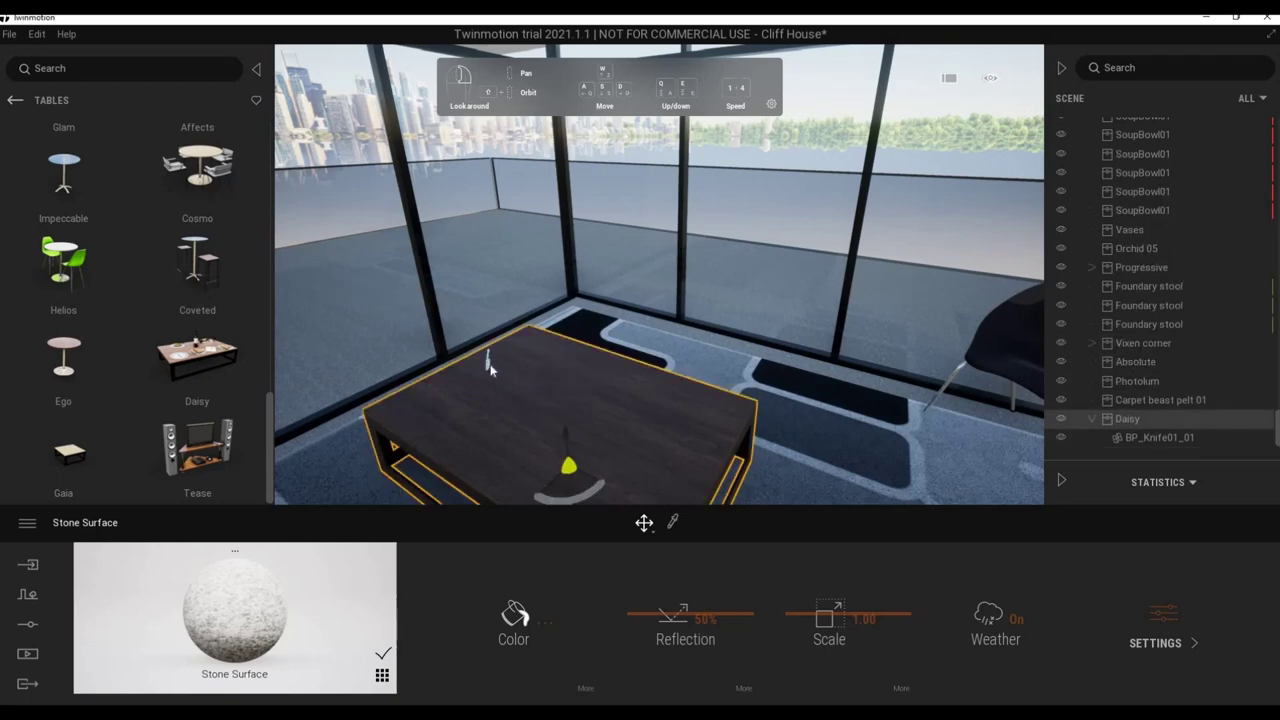
pyautogui.click(490, 362)
pyautogui.press('Delete')
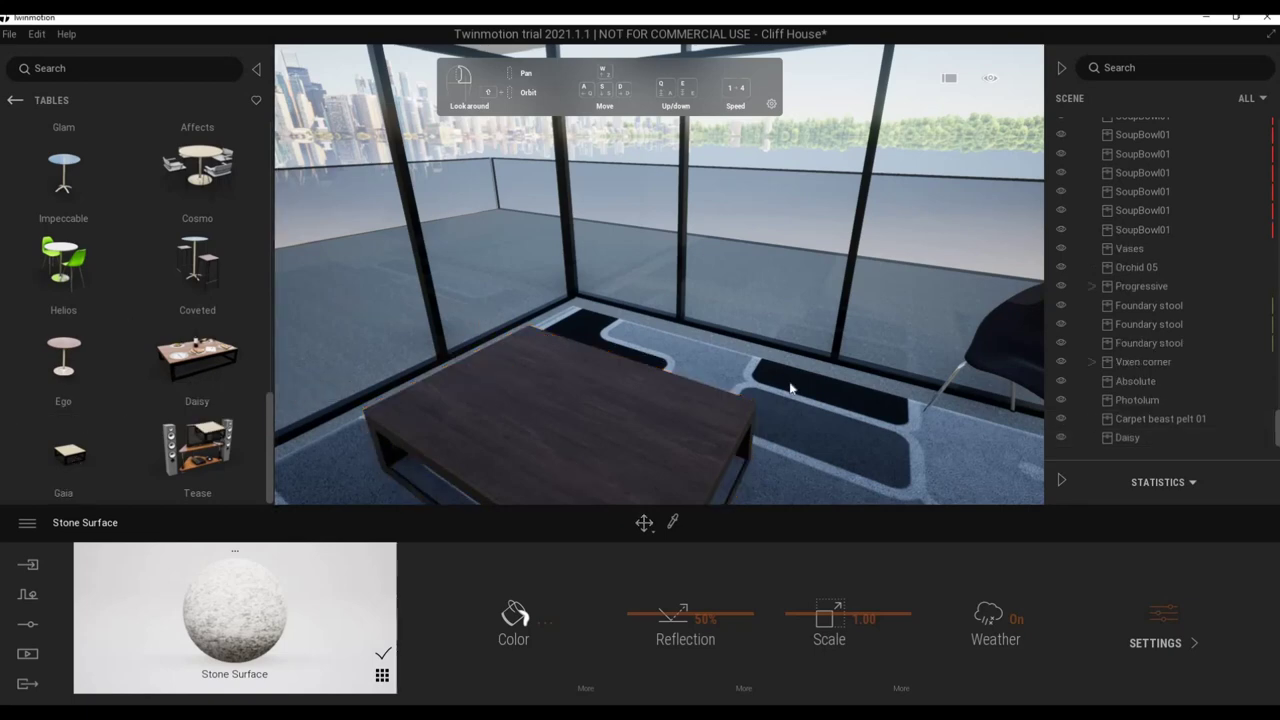
# Discard a trial Gaia table and place the Sheer side table with vases beside the chair.
pyautogui.moveTo(790, 388); pyautogui.dragTo(830, 385)
pyautogui.doubleClick(820, 388)
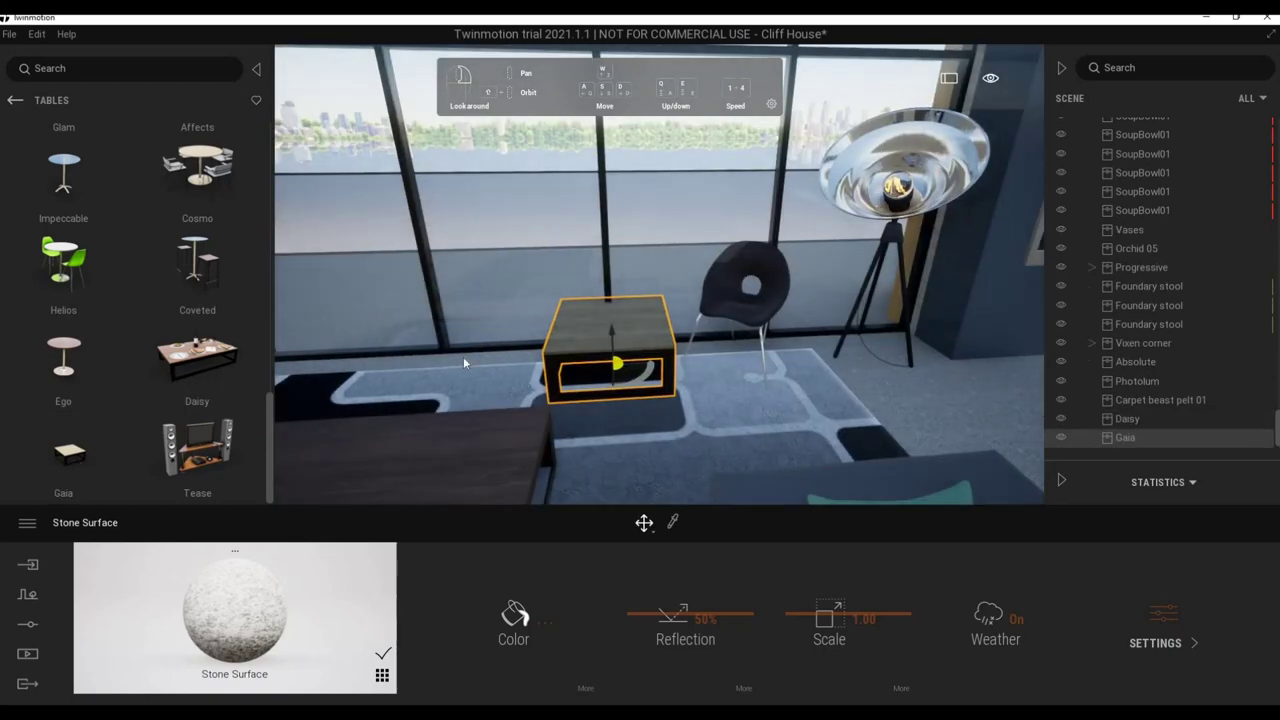
pyautogui.press('Delete')
pyautogui.scroll(2, 197, 340)
pyautogui.scroll(3, 197, 340)
pyautogui.moveTo(197, 350); pyautogui.dragTo(634, 376)
pyautogui.moveTo(832, 390); pyautogui.dragTo(845, 393)
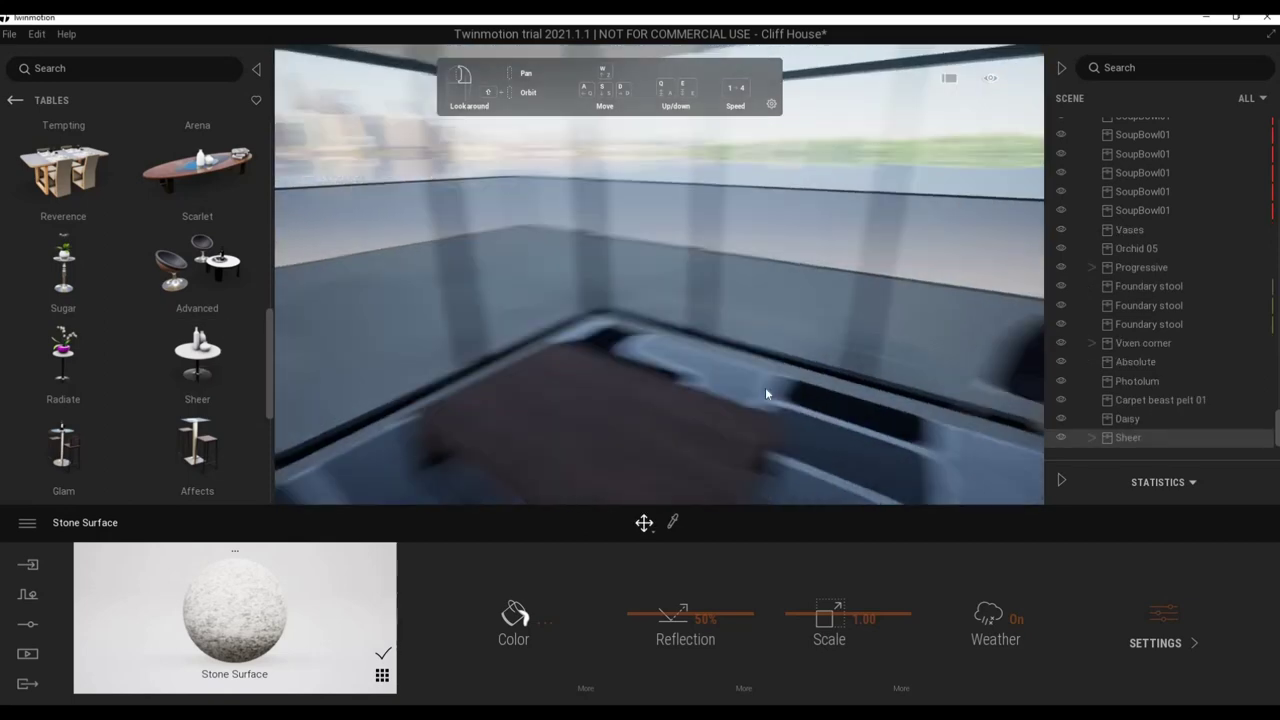
# Move the floor lamp toward the window, shift the side table back, and rotate the chair.
pyautogui.scroll(-5, 760, 404)
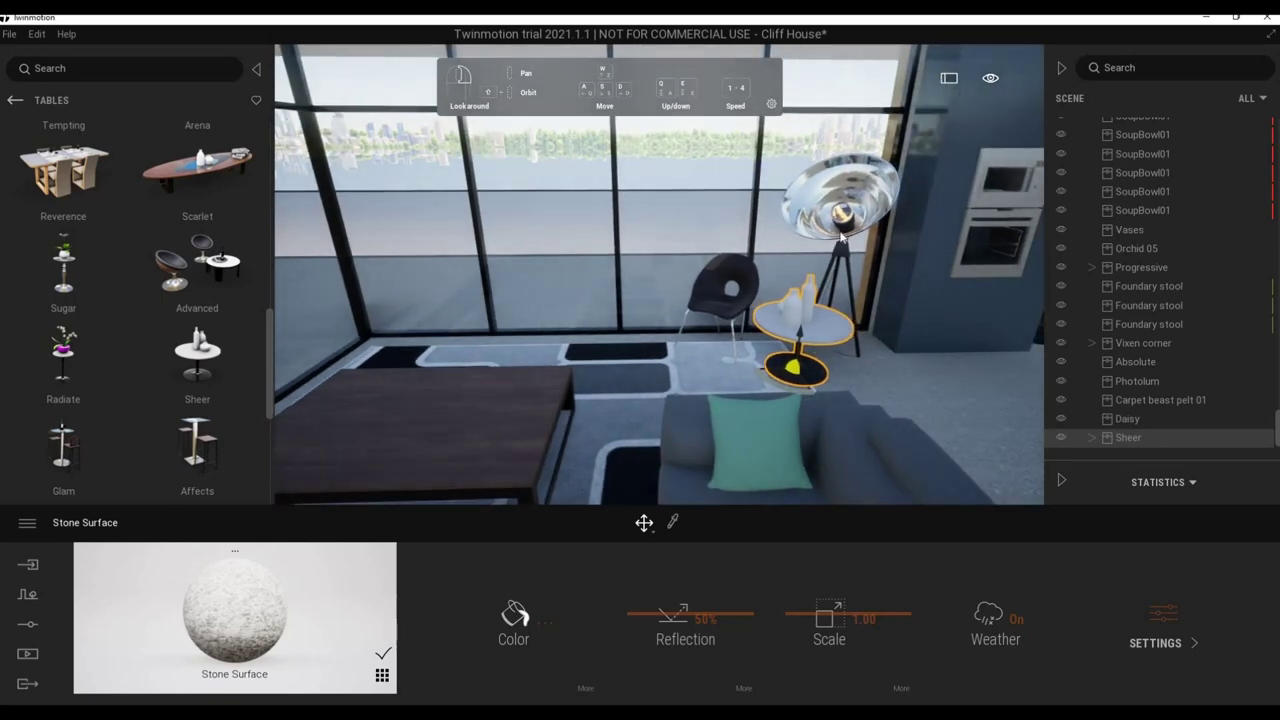
pyautogui.moveTo(840, 236)
pyautogui.mouseDown()
pyautogui.moveTo(376, 382)
pyautogui.moveTo(387, 362)
pyautogui.moveTo(413, 364)
pyautogui.mouseUp()
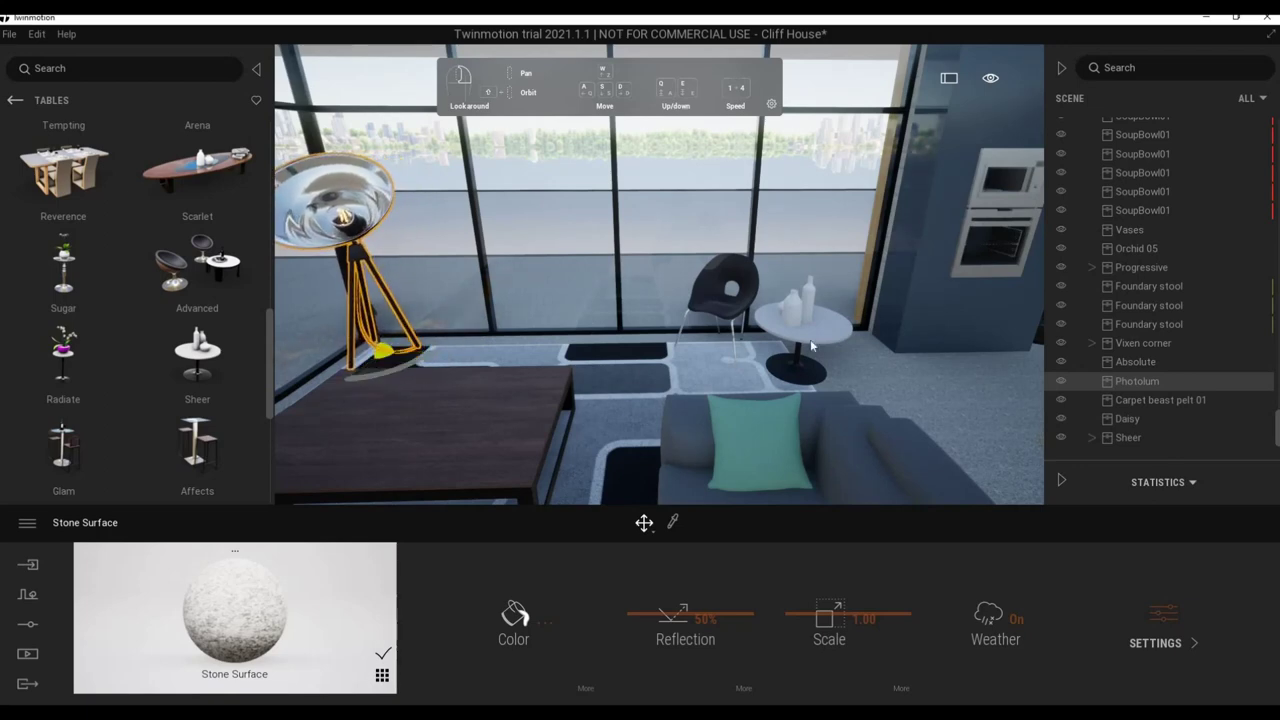
pyautogui.click(791, 381)
pyautogui.moveTo(824, 367); pyautogui.dragTo(832, 363)
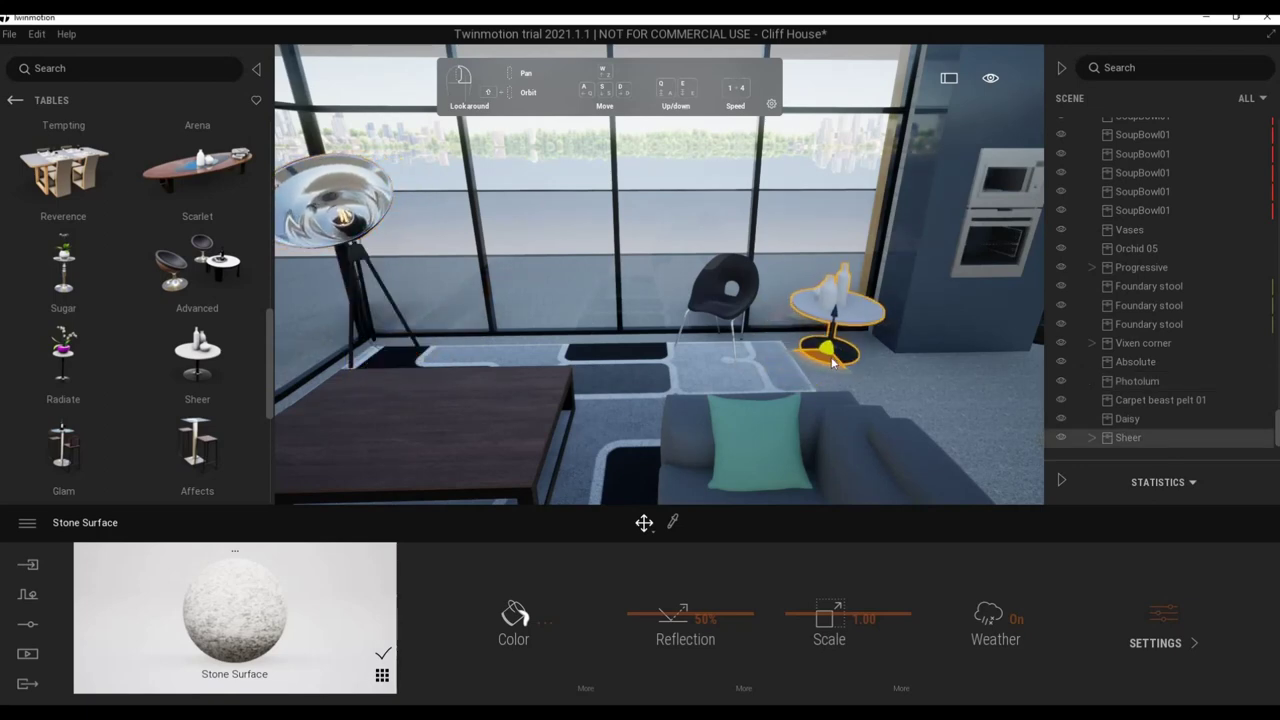
pyautogui.click(732, 338)
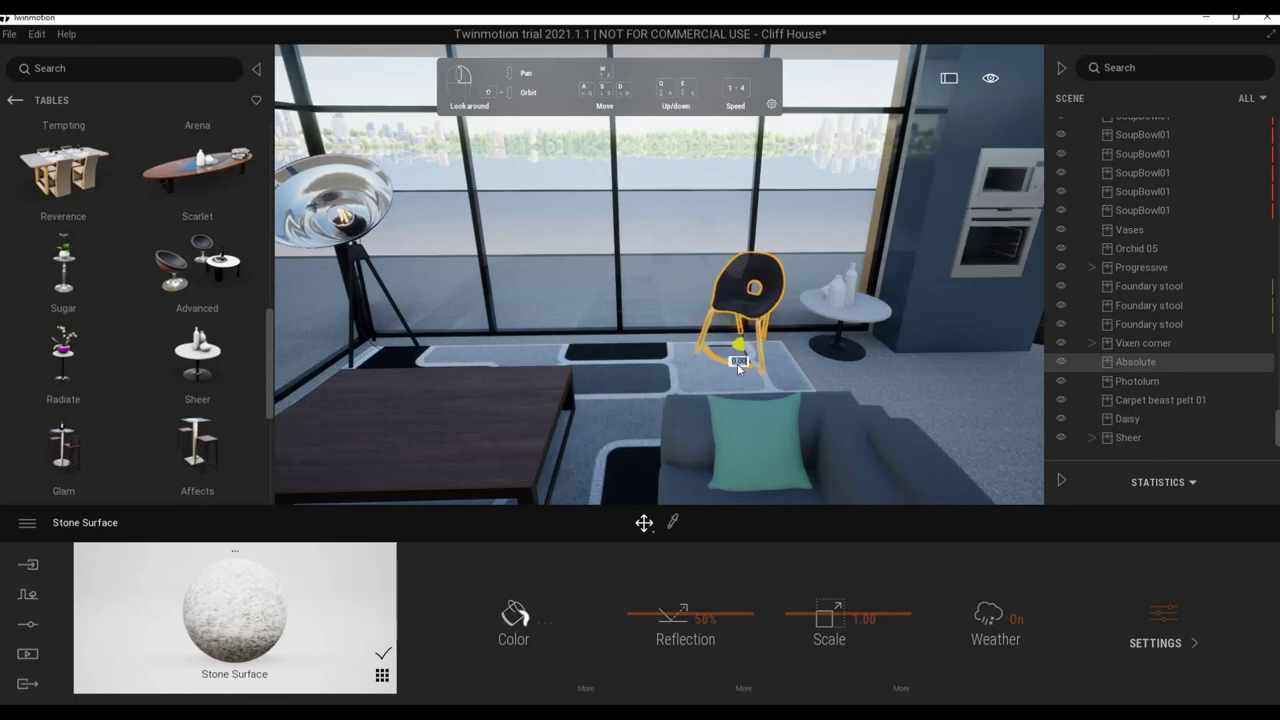
pyautogui.moveTo(737, 362); pyautogui.dragTo(747, 361)
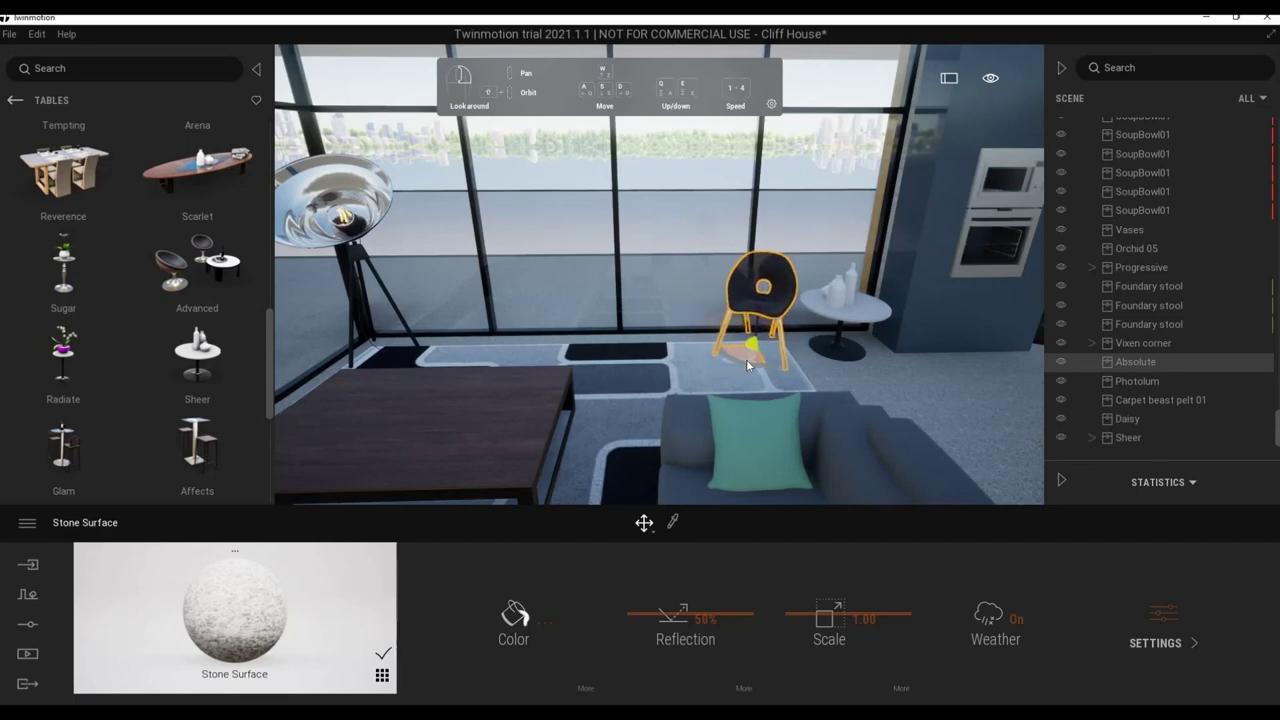
pyautogui.moveTo(747, 361); pyautogui.dragTo(477, 307, button='right')
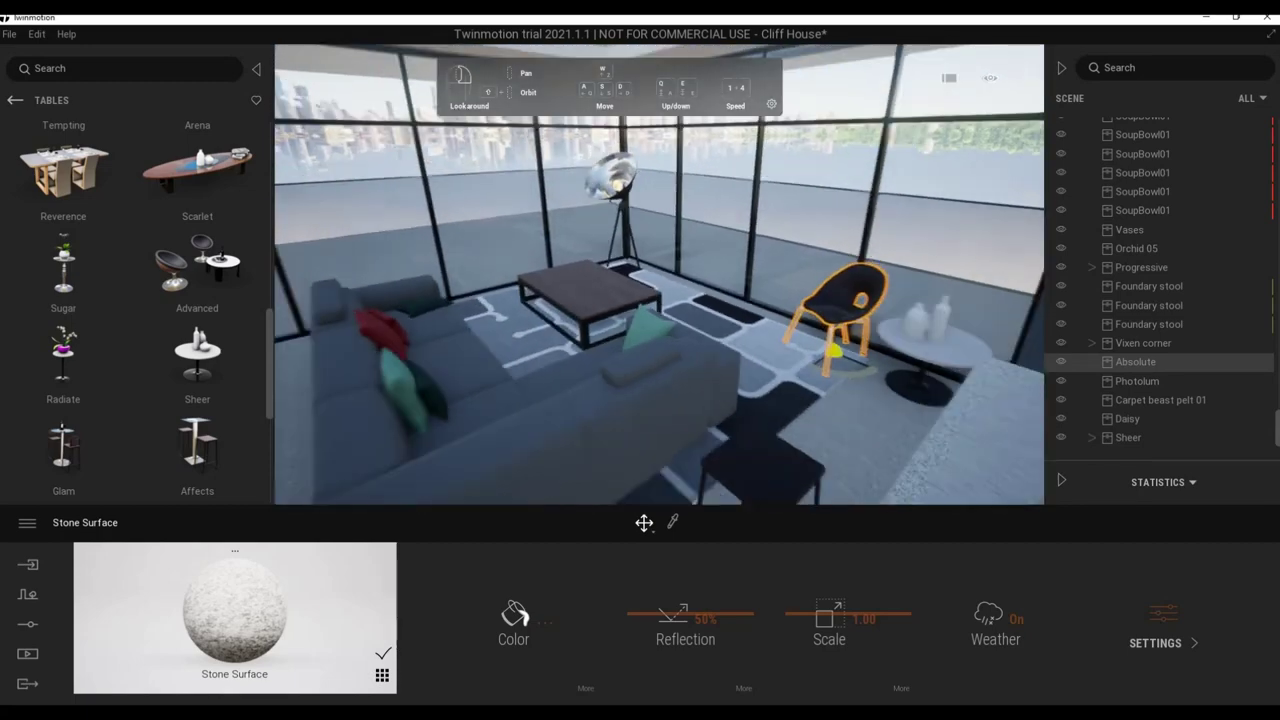
# Replace a trial Orchid 05 with an Orchid 06 plant on the Daisy coffee table.
pyautogui.click(15, 100)
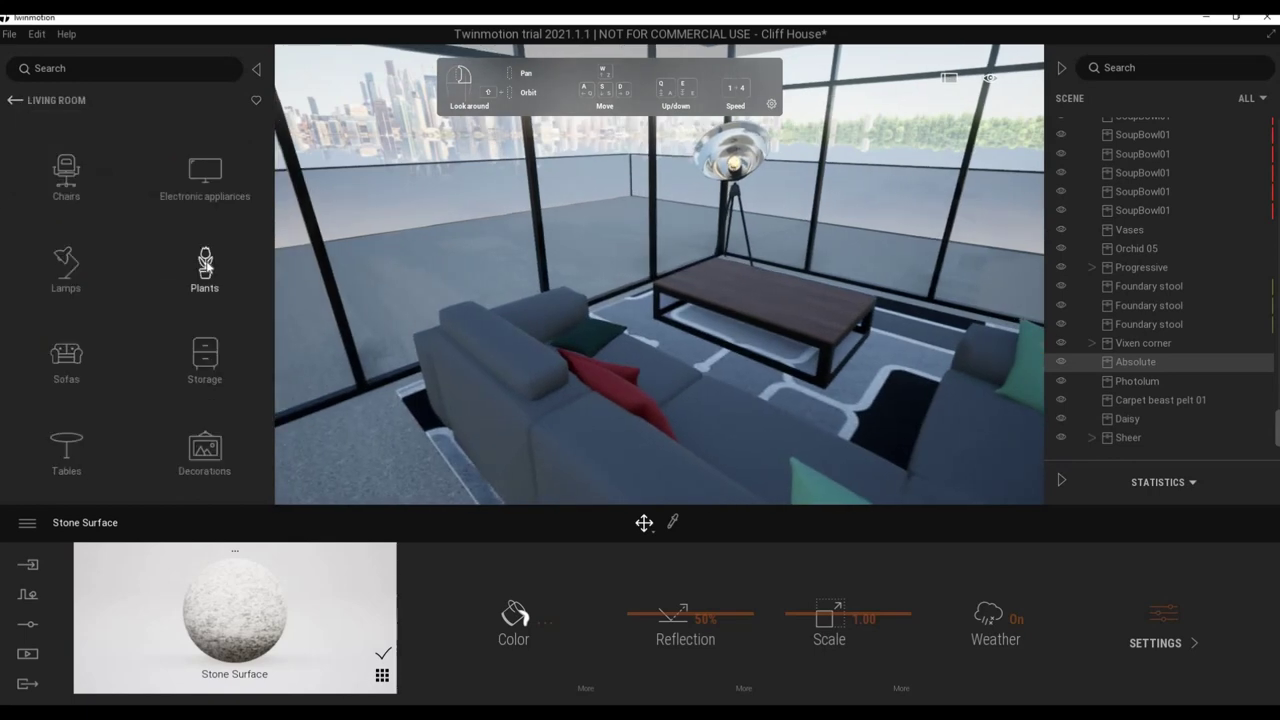
pyautogui.click(198, 248)
pyautogui.moveTo(822, 306); pyautogui.dragTo(822, 306)
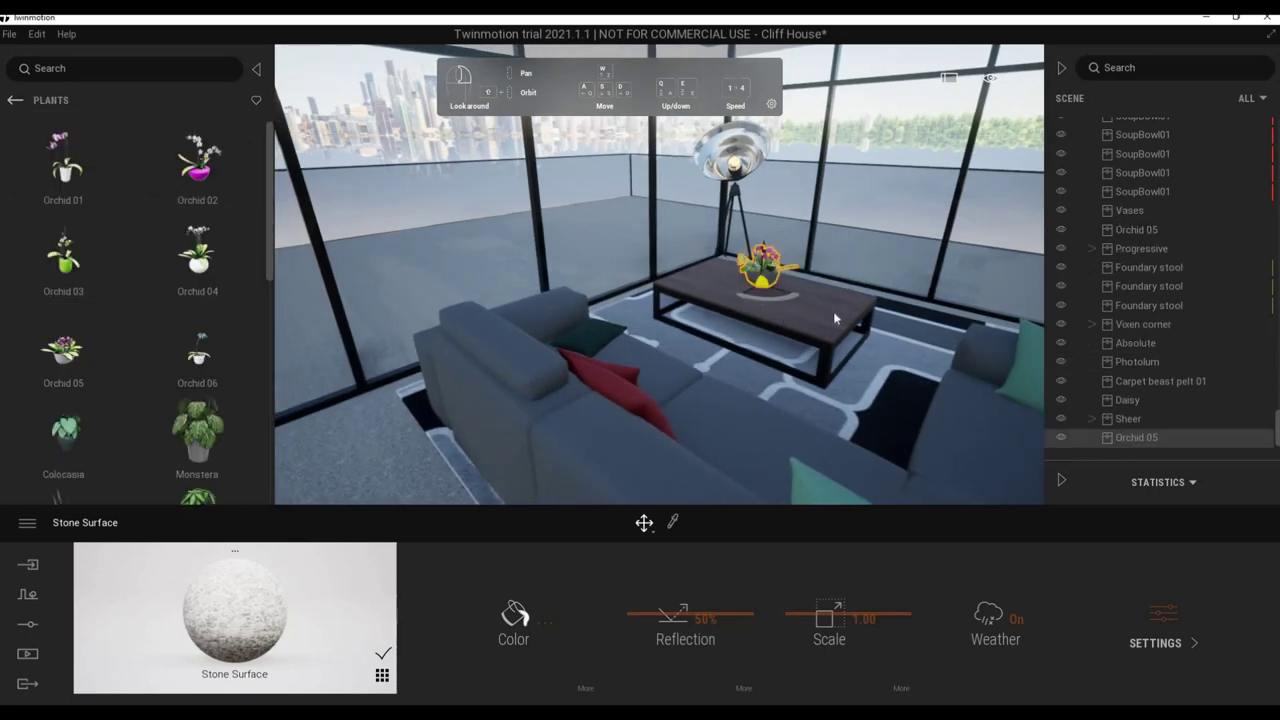
pyautogui.moveTo(833, 311); pyautogui.dragTo(428, 432, button='right')
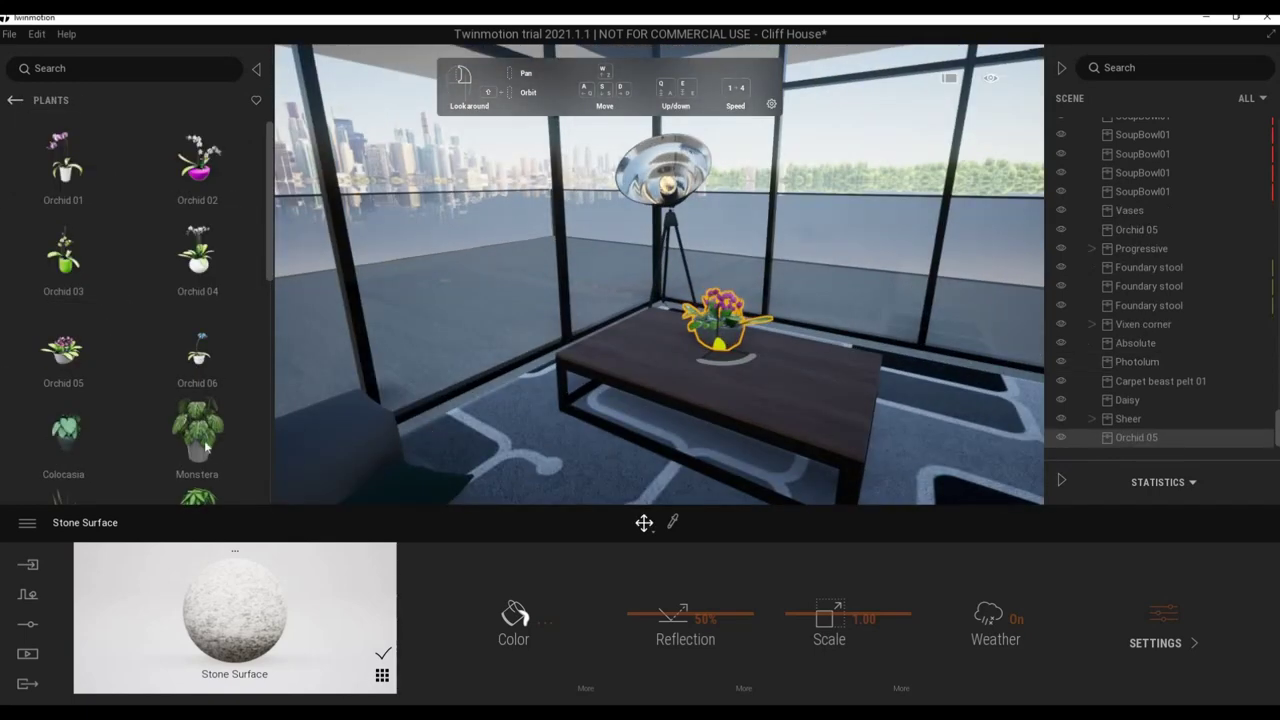
pyautogui.press('Delete')
pyautogui.moveTo(198, 430); pyautogui.dragTo(103, 403)
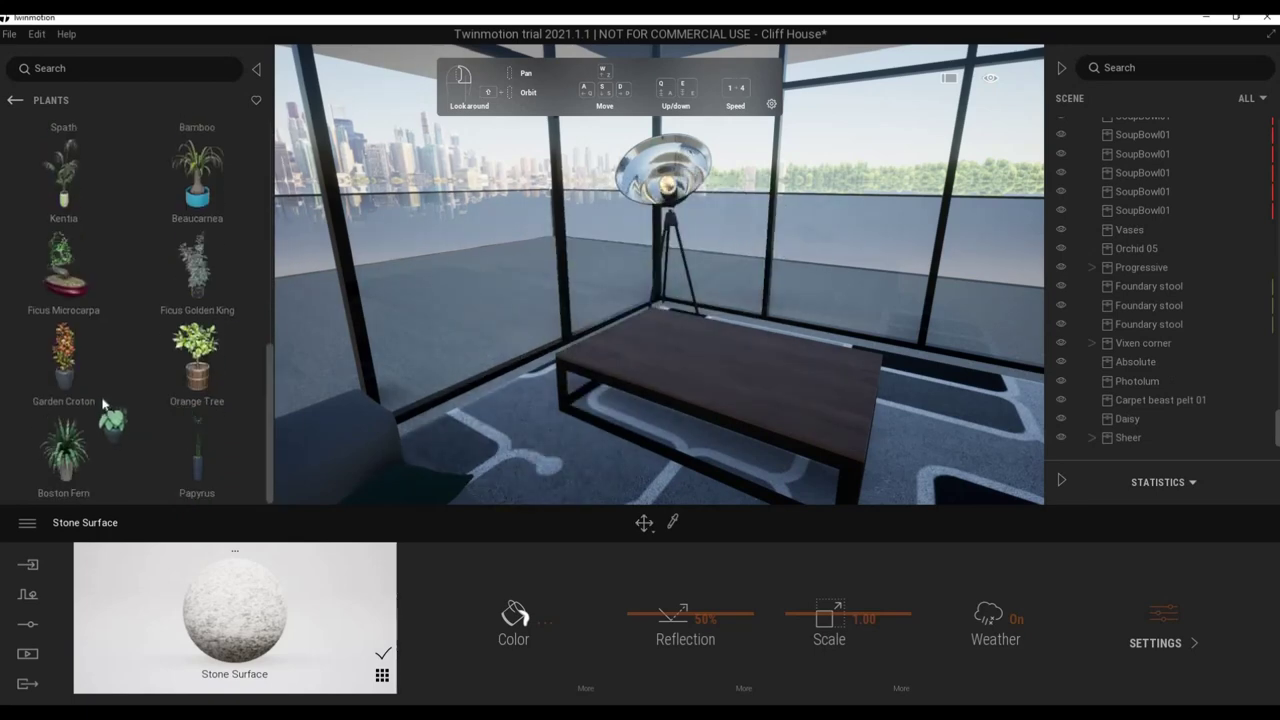
pyautogui.scroll(3, 120, 400)
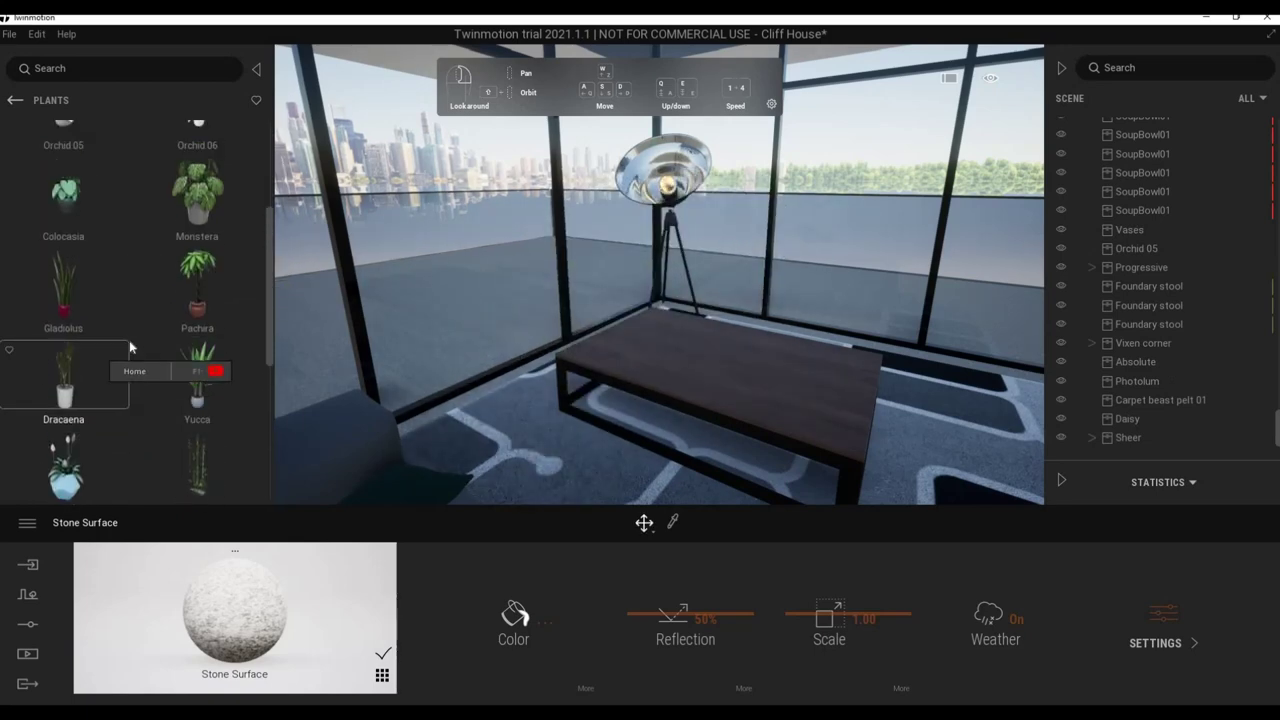
pyautogui.scroll(5, 120, 350)
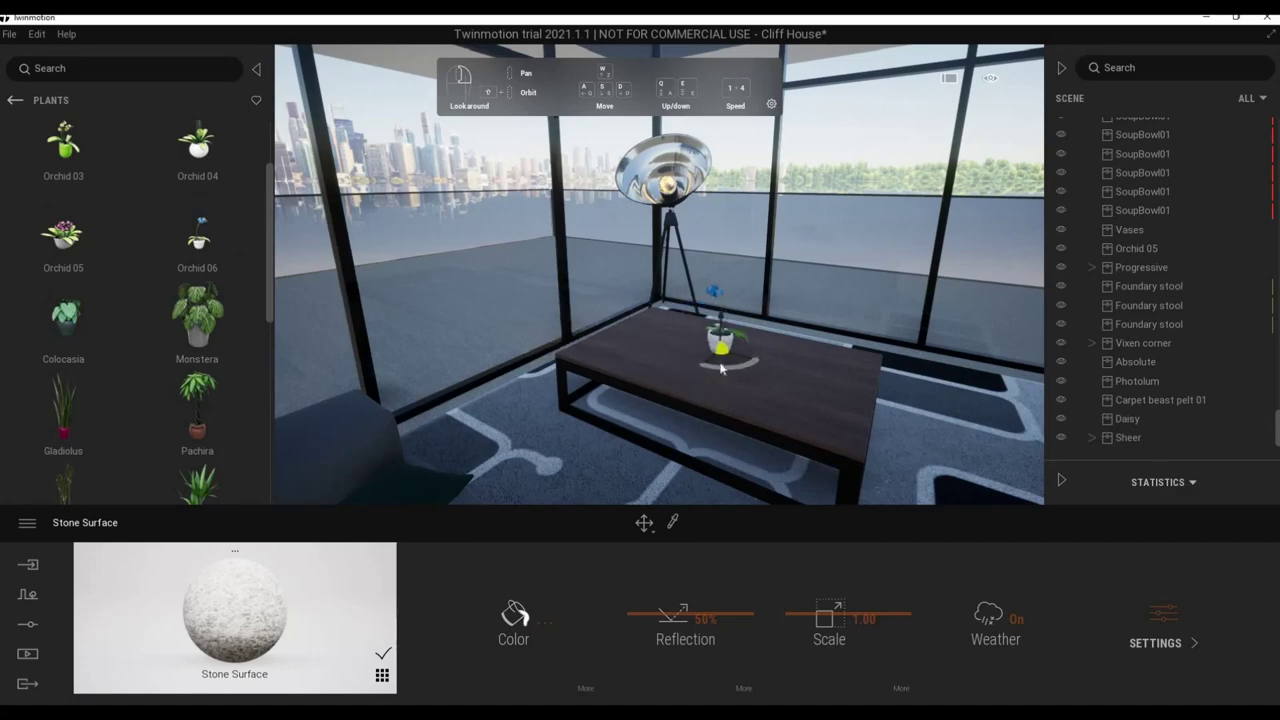
pyautogui.moveTo(721, 369); pyautogui.dragTo(704, 388)
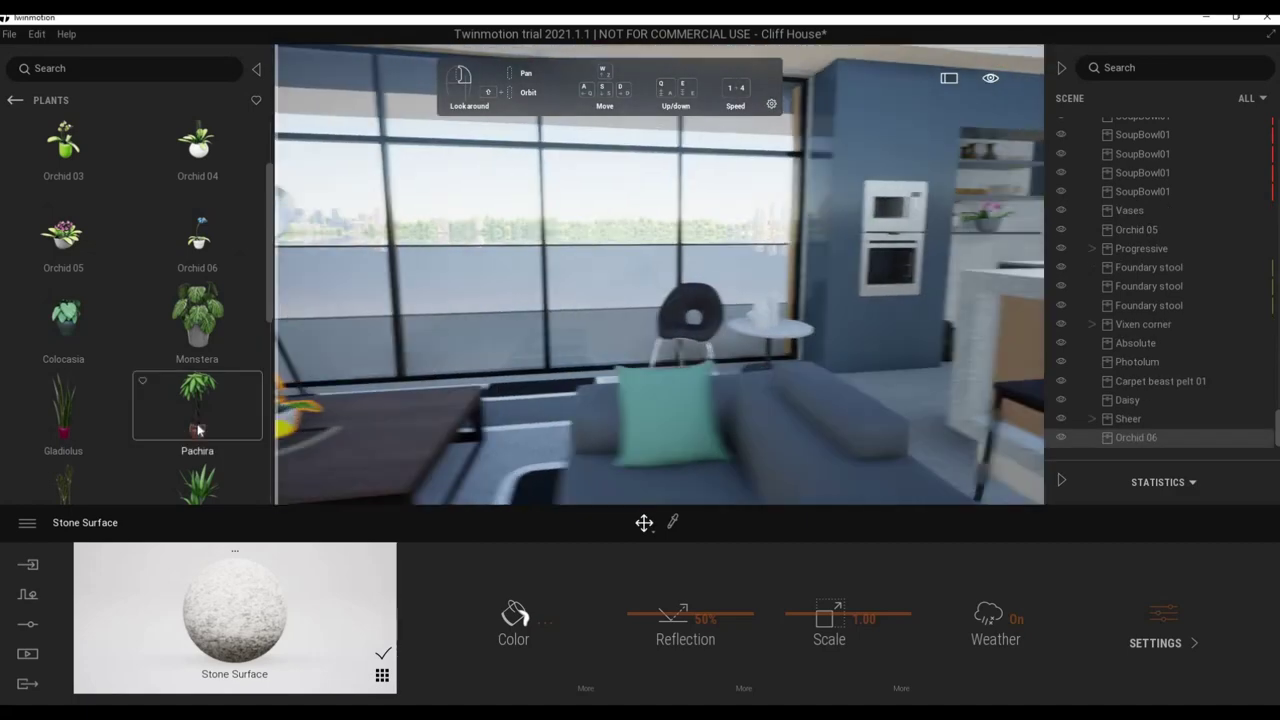
# Try Pachira and Colocasia plants without keeping them, then move the view through the kitchen to the terrace.
pyautogui.moveTo(198, 430); pyautogui.dragTo(357, 453)
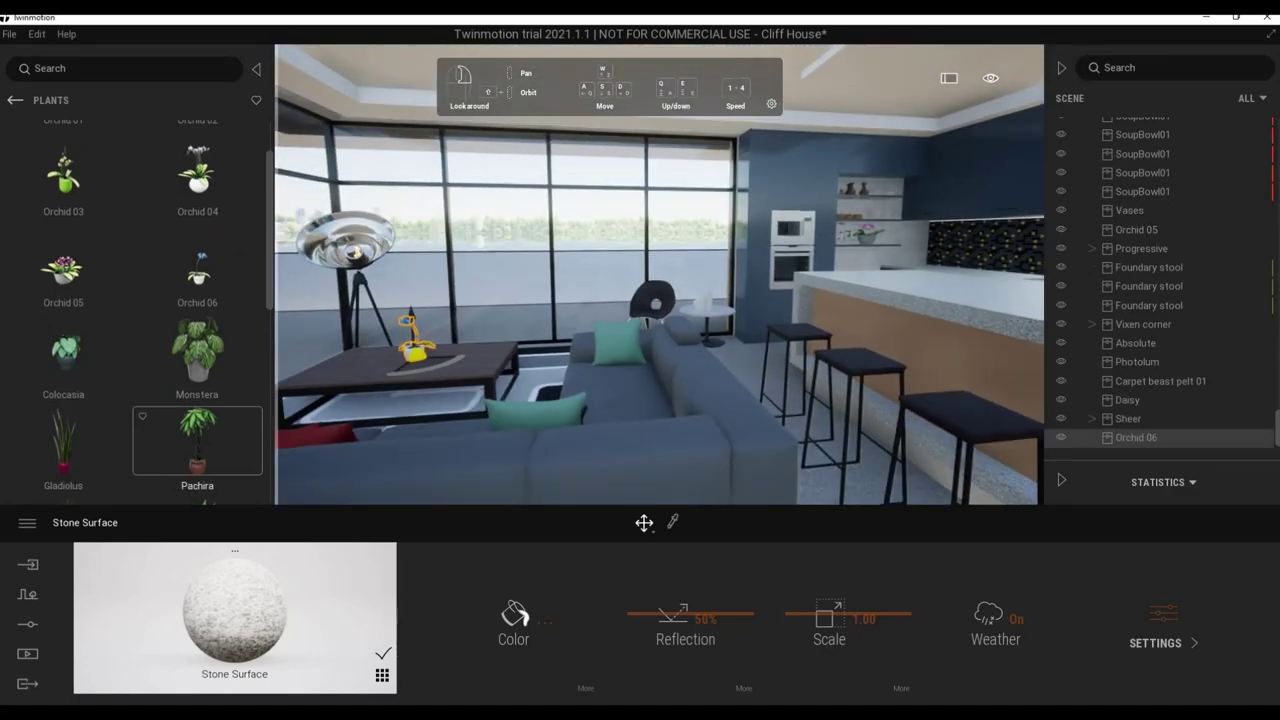
pyautogui.moveTo(659, 406); pyautogui.dragTo(693, 402)
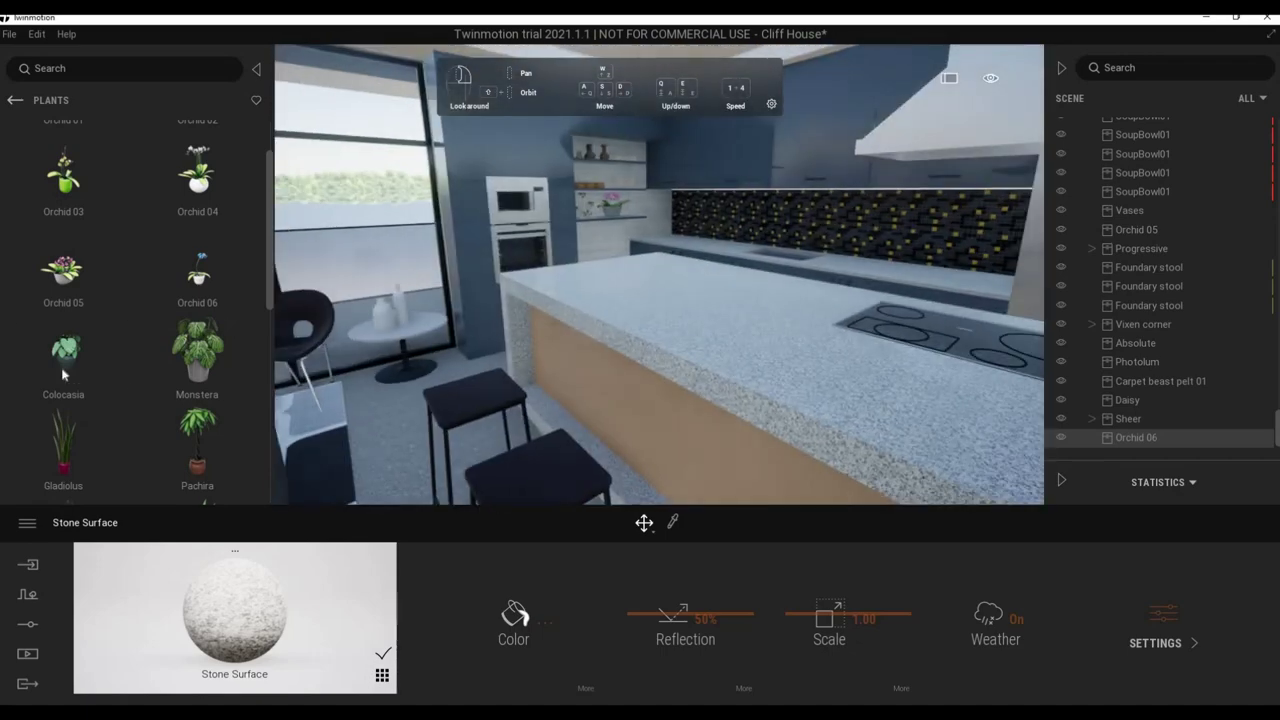
pyautogui.moveTo(447, 390); pyautogui.dragTo(120, 420)
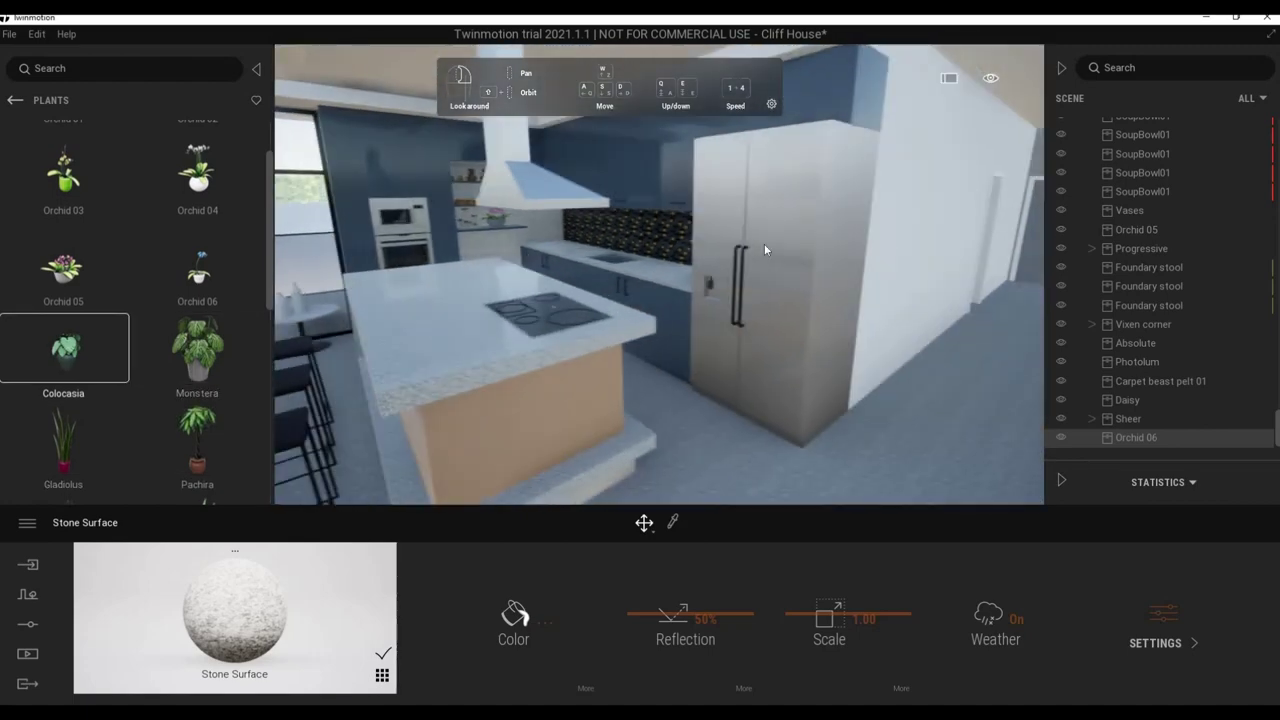
pyautogui.moveTo(764, 243)
pyautogui.mouseDown()
pyautogui.moveTo(840, 250)
pyautogui.moveTo(751, 297)
pyautogui.mouseUp()
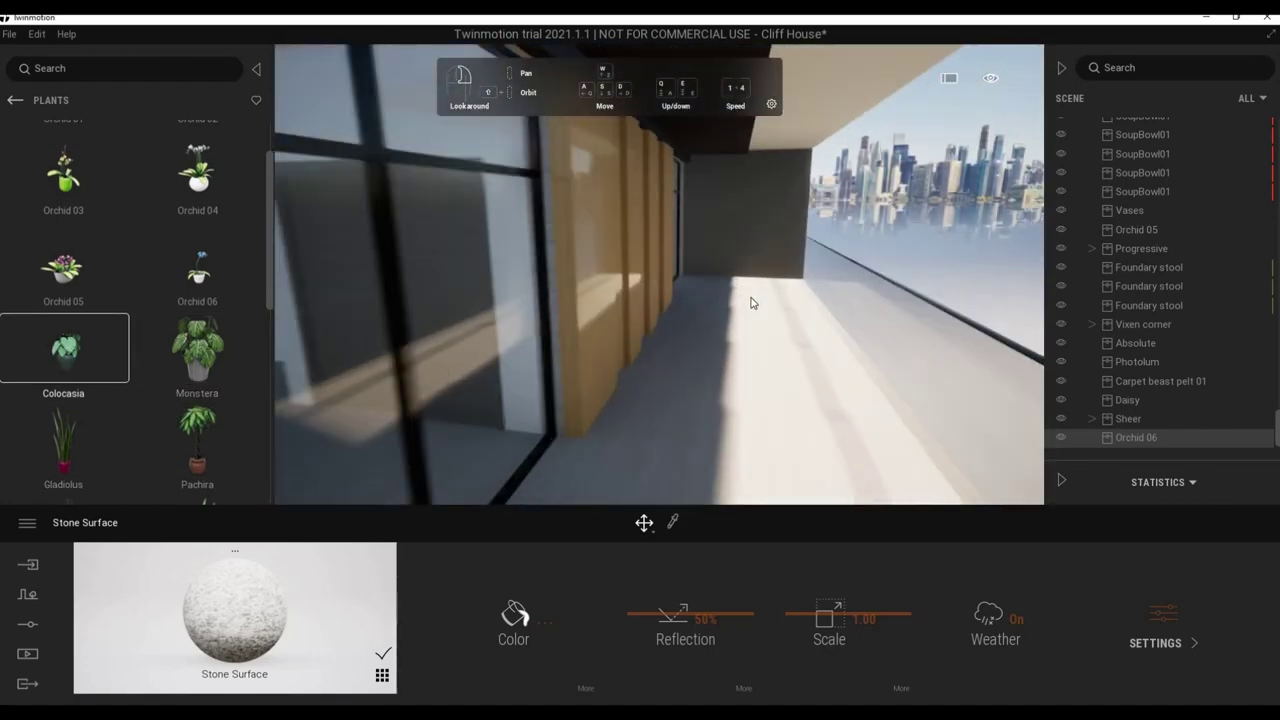
# Stand a Bamboo plant in the terrace corner and copy it so three line the wall.
pyautogui.scroll(-3, 113, 428)
pyautogui.moveTo(197, 345); pyautogui.dragTo(302, 402)
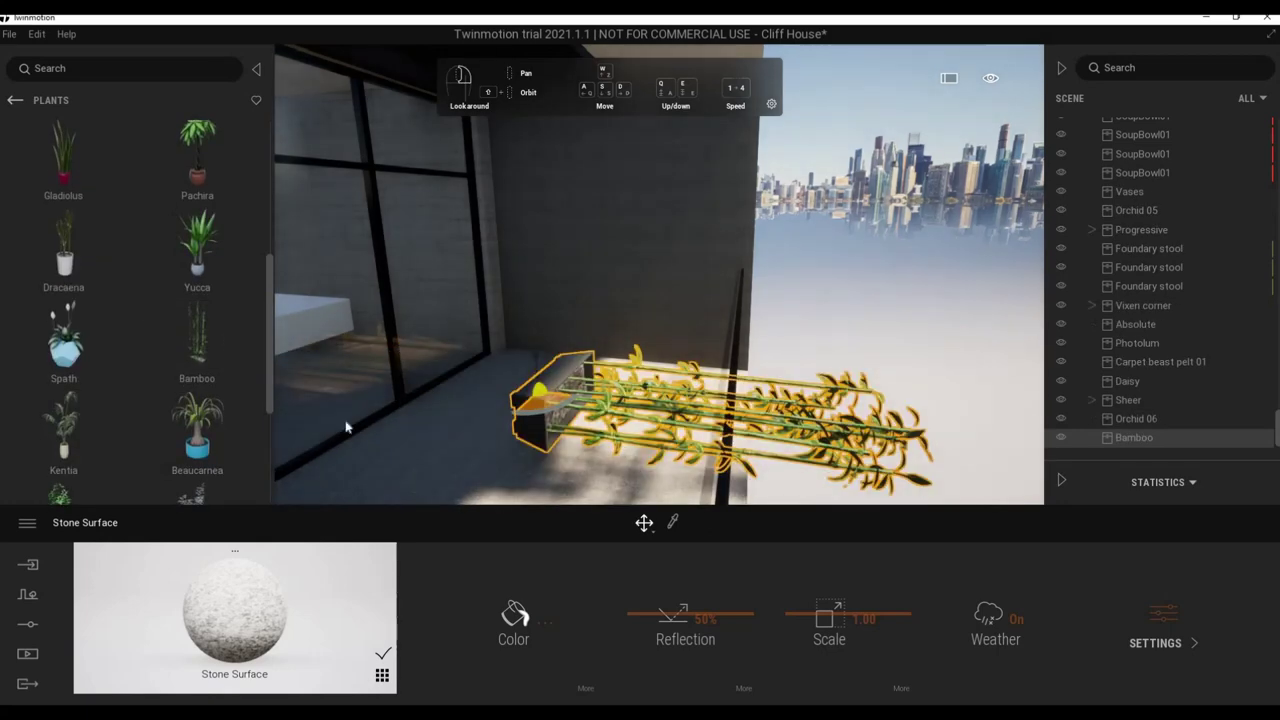
pyautogui.moveTo(545, 408); pyautogui.dragTo(560, 366)
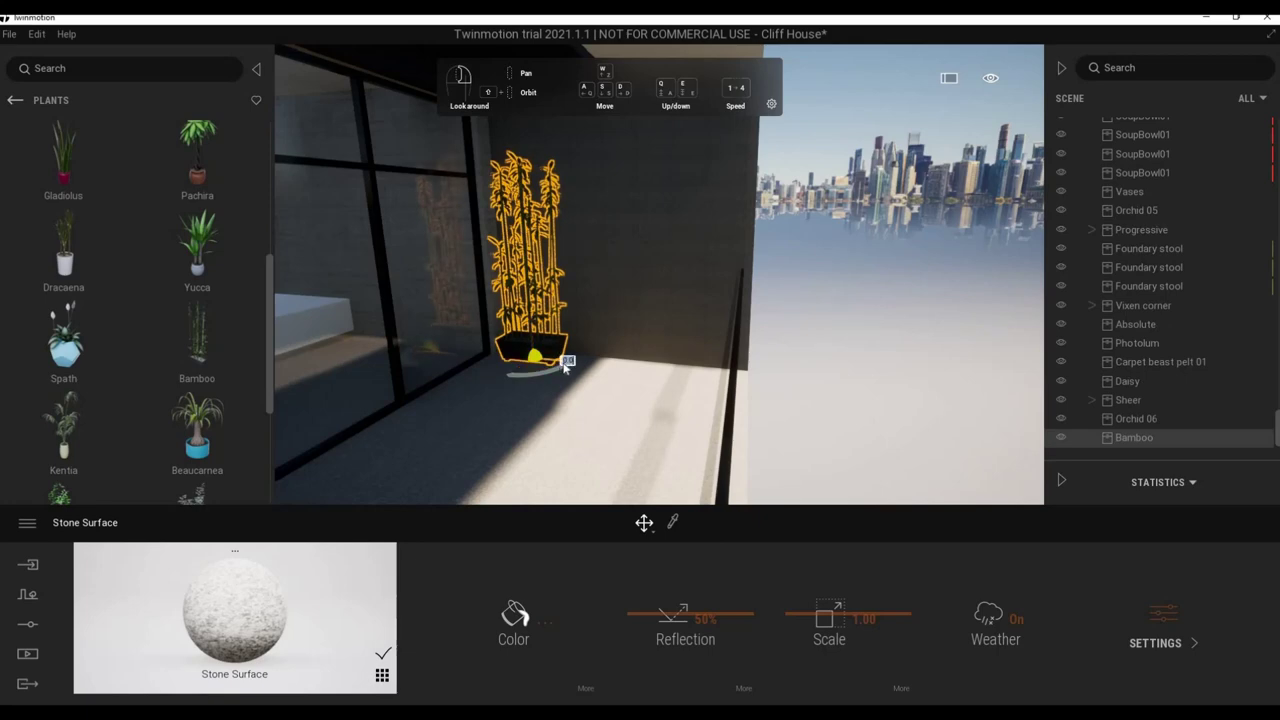
pyautogui.keyDown('shift'); pyautogui.moveTo(565, 367); pyautogui.dragTo(600, 372); pyautogui.keyUp('shift')
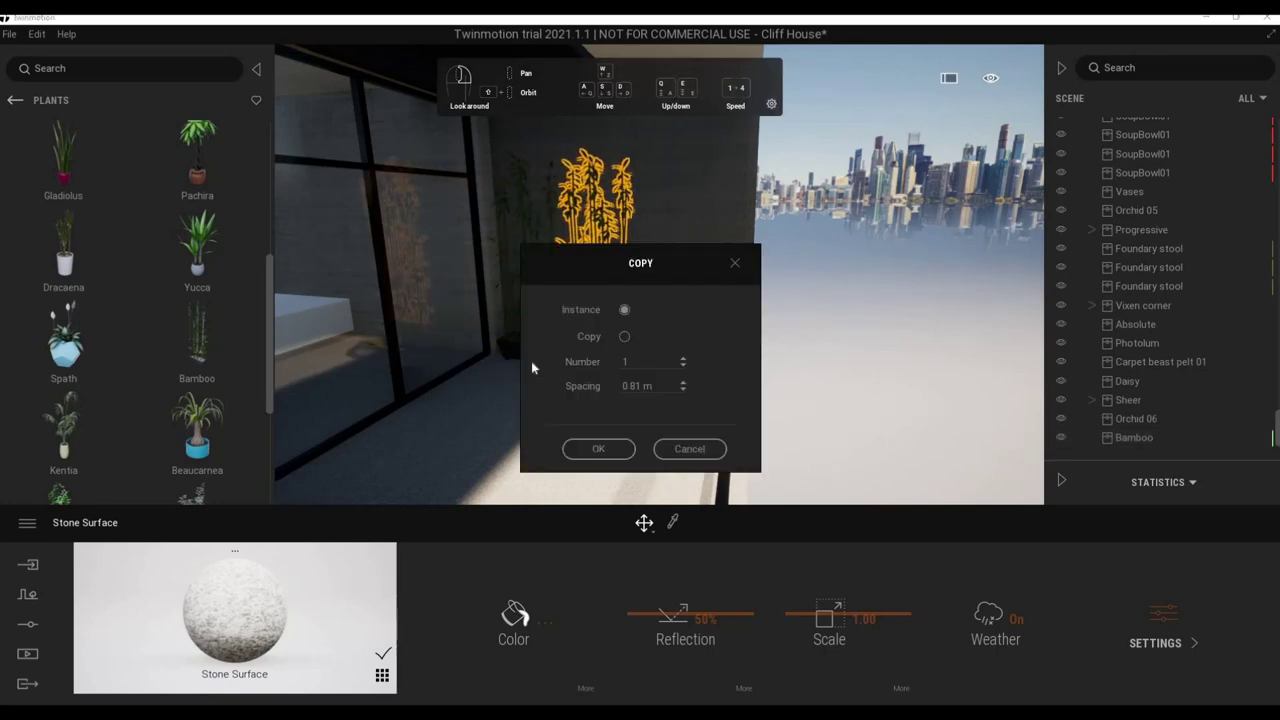
pyautogui.click(598, 449)
pyautogui.moveTo(614, 456)
pyautogui.mouseDown()
pyautogui.moveTo(520, 450)
pyautogui.moveTo(590, 467)
pyautogui.moveTo(303, 435)
pyautogui.mouseUp()
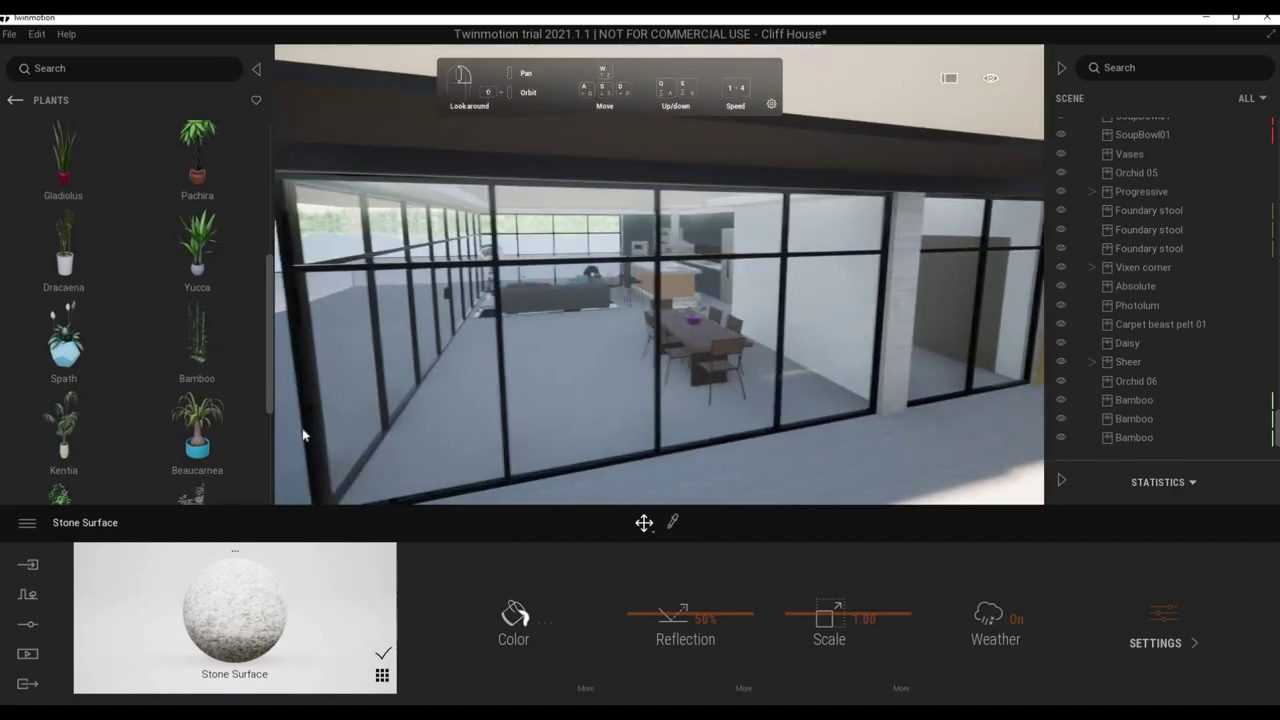
# Place an Orange Tree, Garden Croton and Boston Fern together in the window corner.
pyautogui.scroll(-1, 197, 400)
pyautogui.scroll(3, 571, 414)
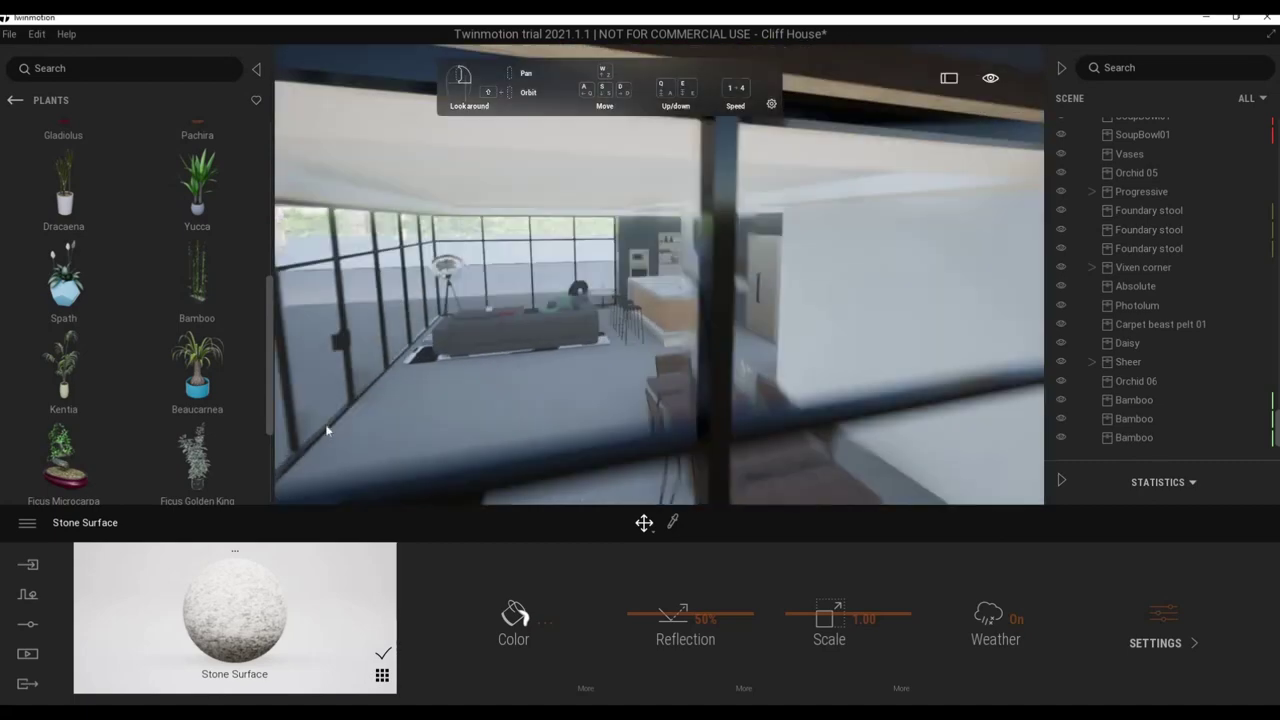
pyautogui.scroll(-1, 197, 340)
pyautogui.scroll(-2, 195, 350)
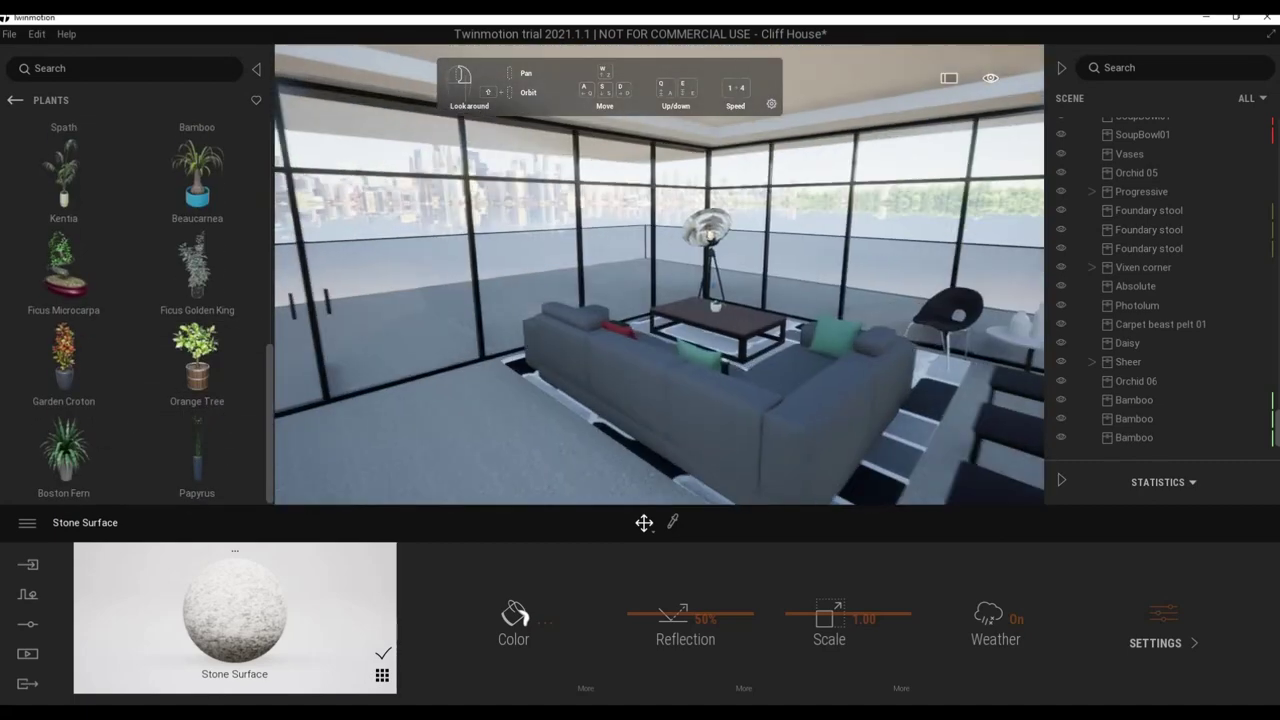
pyautogui.scroll(3, 399, 372)
pyautogui.moveTo(399, 372)
pyautogui.mouseDown()
pyautogui.moveTo(294, 380)
pyautogui.moveTo(468, 378)
pyautogui.mouseUp()
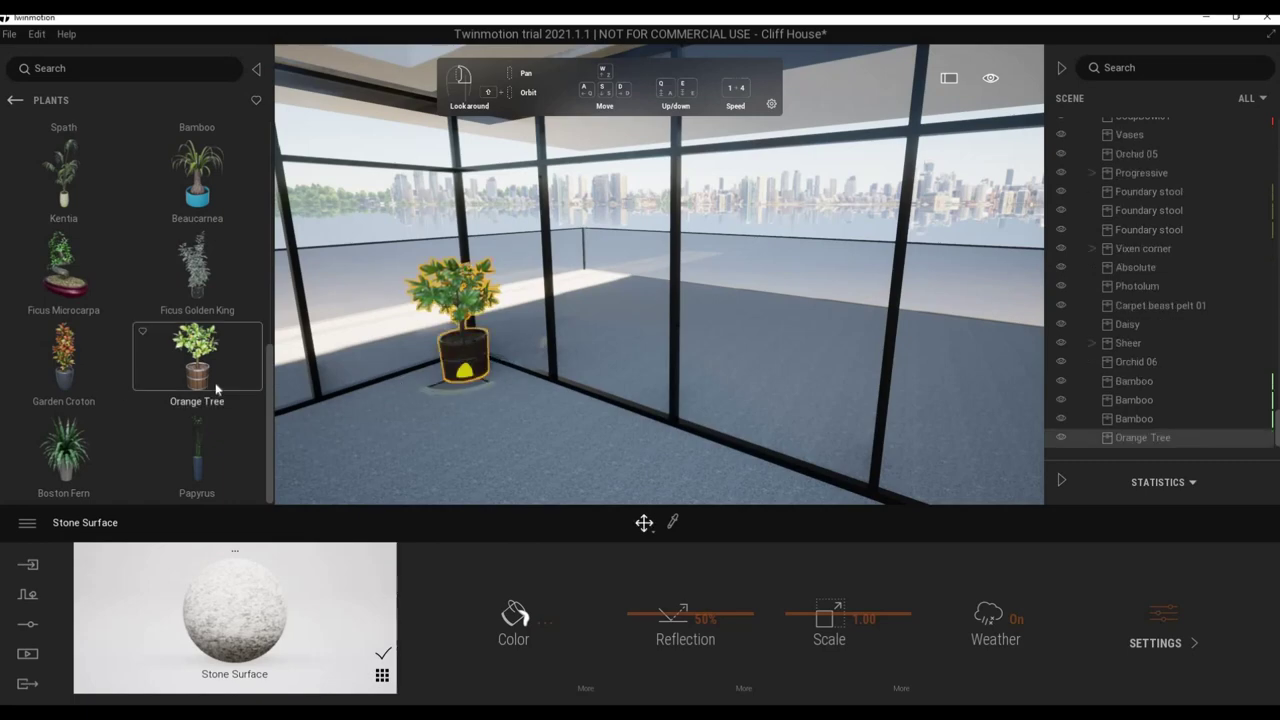
pyautogui.moveTo(63, 360); pyautogui.dragTo(506, 382)
pyautogui.moveTo(99, 452)
pyautogui.mouseDown()
pyautogui.moveTo(430, 385)
pyautogui.moveTo(520, 380)
pyautogui.mouseUp()
pyautogui.press('s')
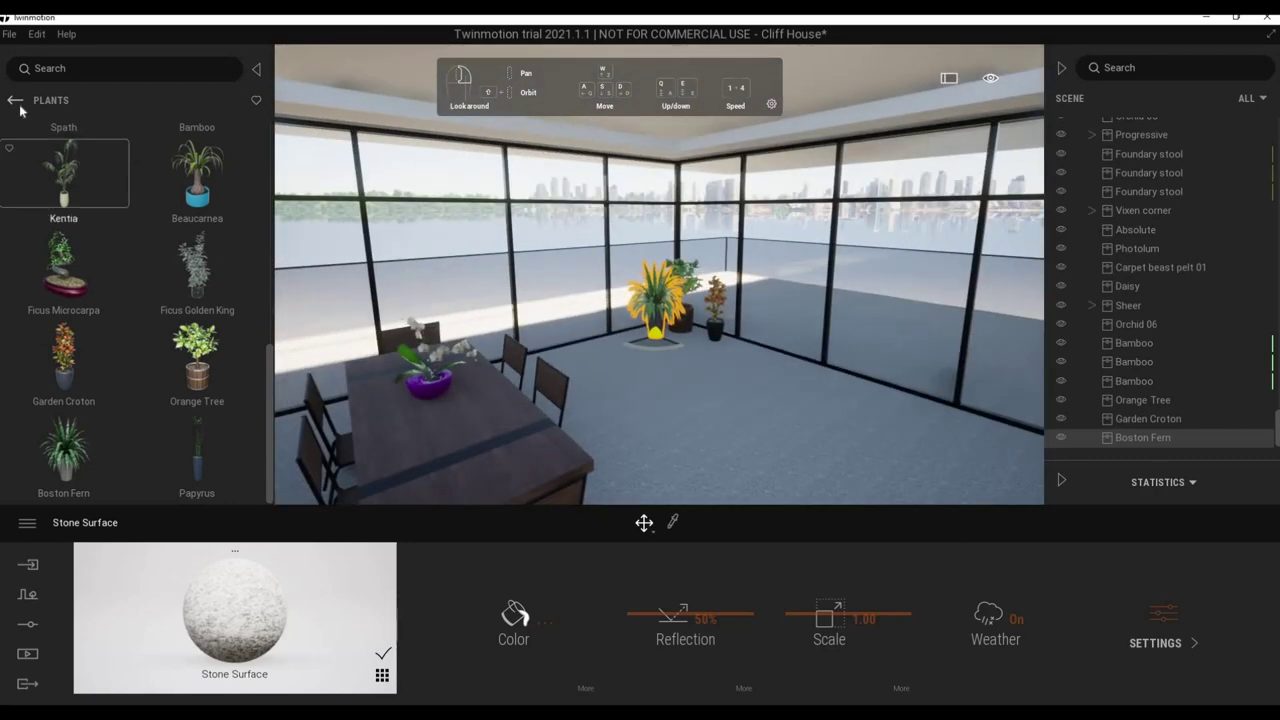
# Glance at the electronic appliances assets, then turn the view toward the kitchen and back to the dining table.
pyautogui.click(15, 100)
pyautogui.click(205, 180)
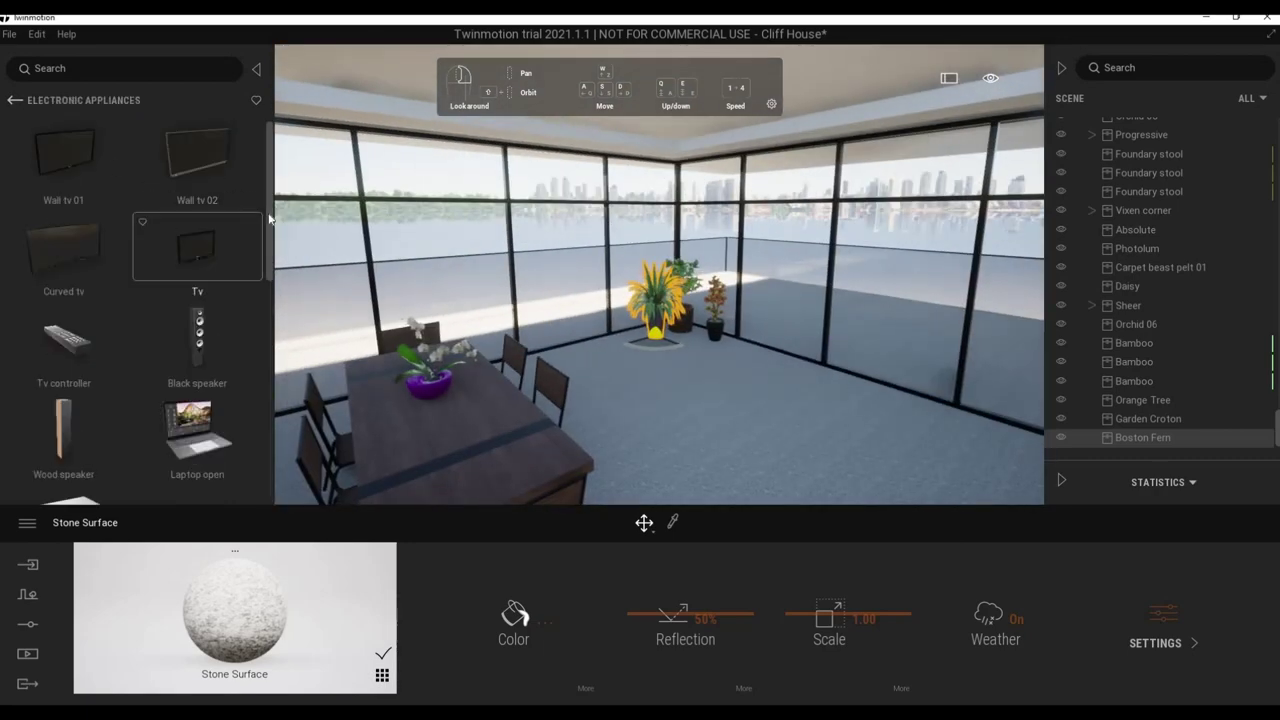
pyautogui.scroll(-3, 60, 143)
pyautogui.scroll(-3, 60, 143)
pyautogui.click(15, 101)
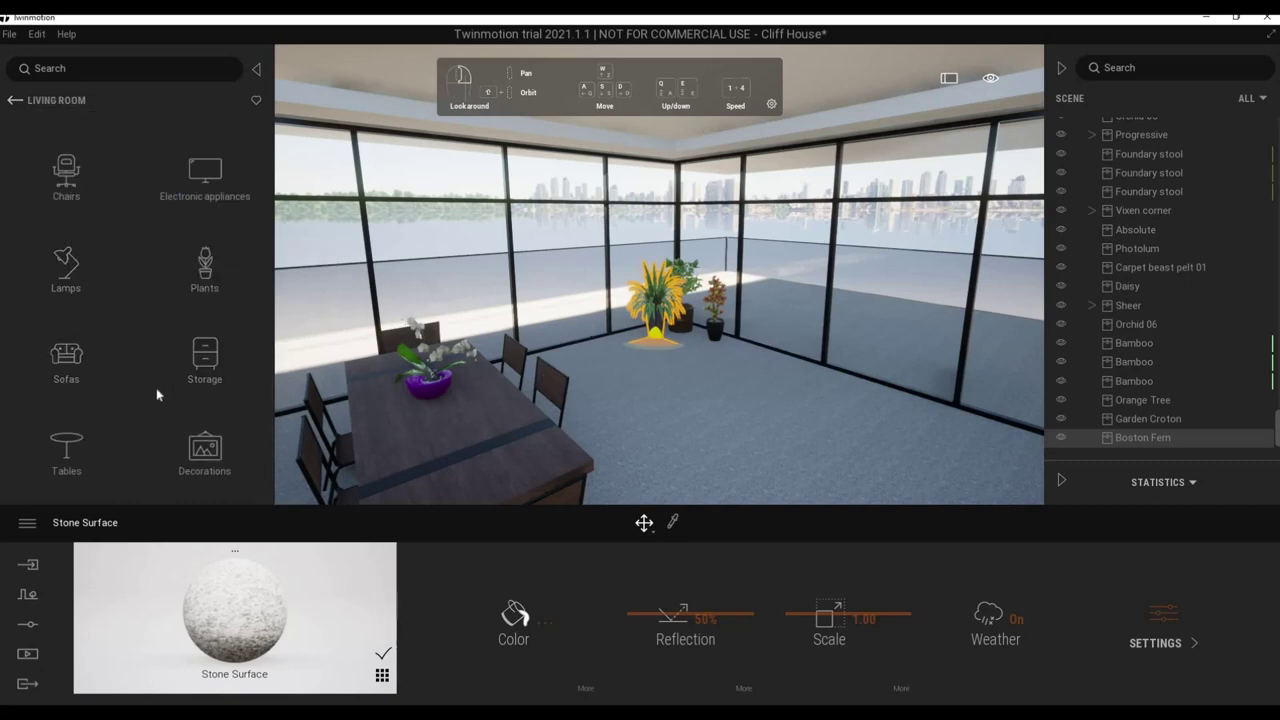
pyautogui.press('d')
pyautogui.press('Left')
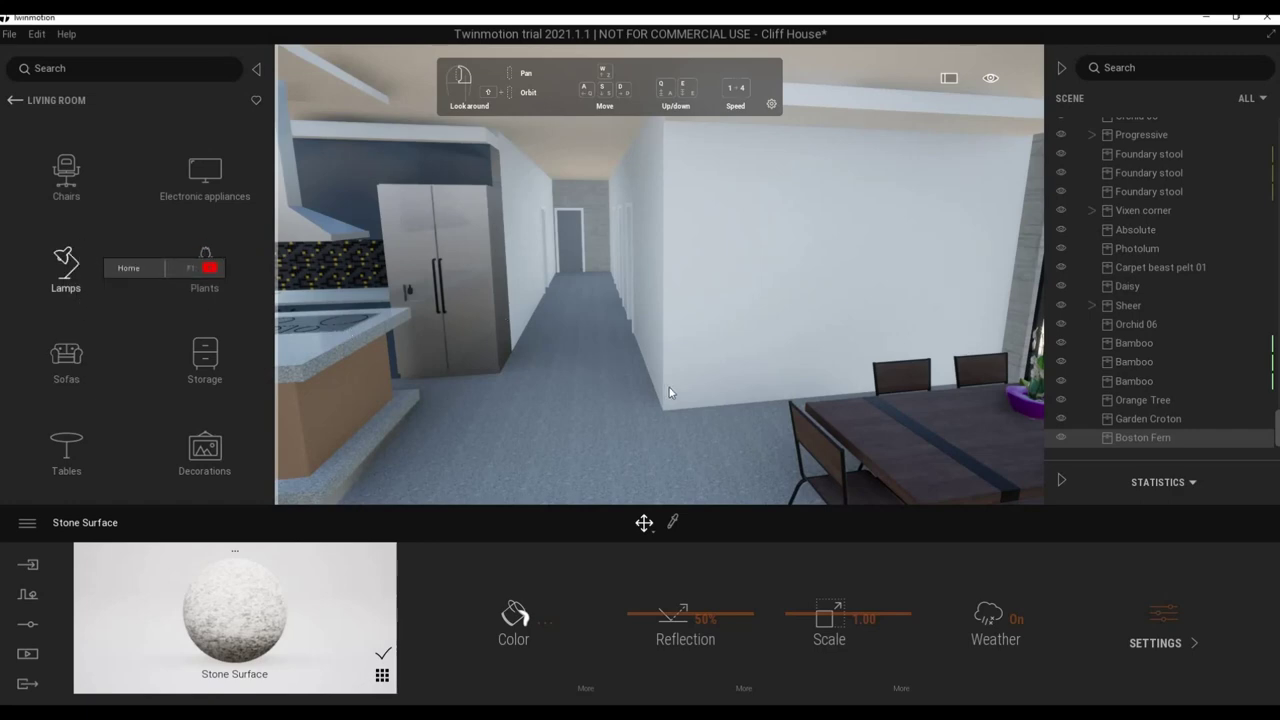
pyautogui.press('Right')
# Place an Equilibre lamp by the dining area's glass wall.
pyautogui.click(65, 268)
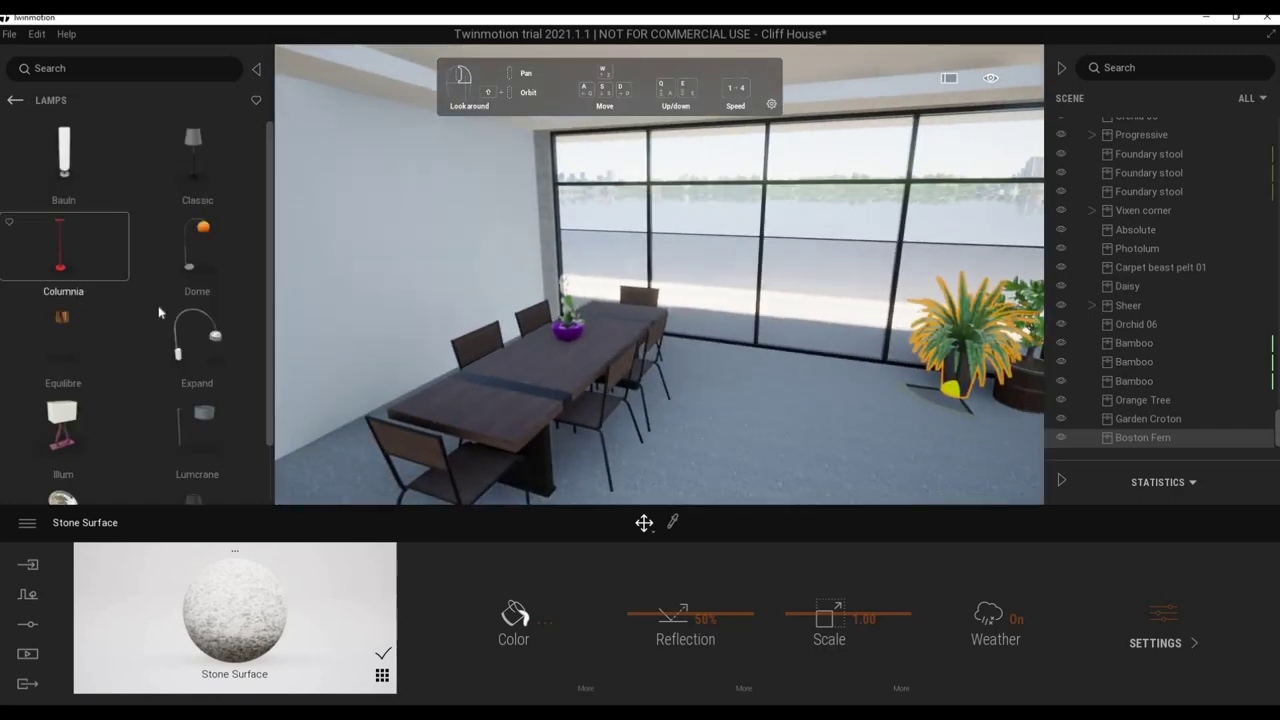
pyautogui.press('Up')
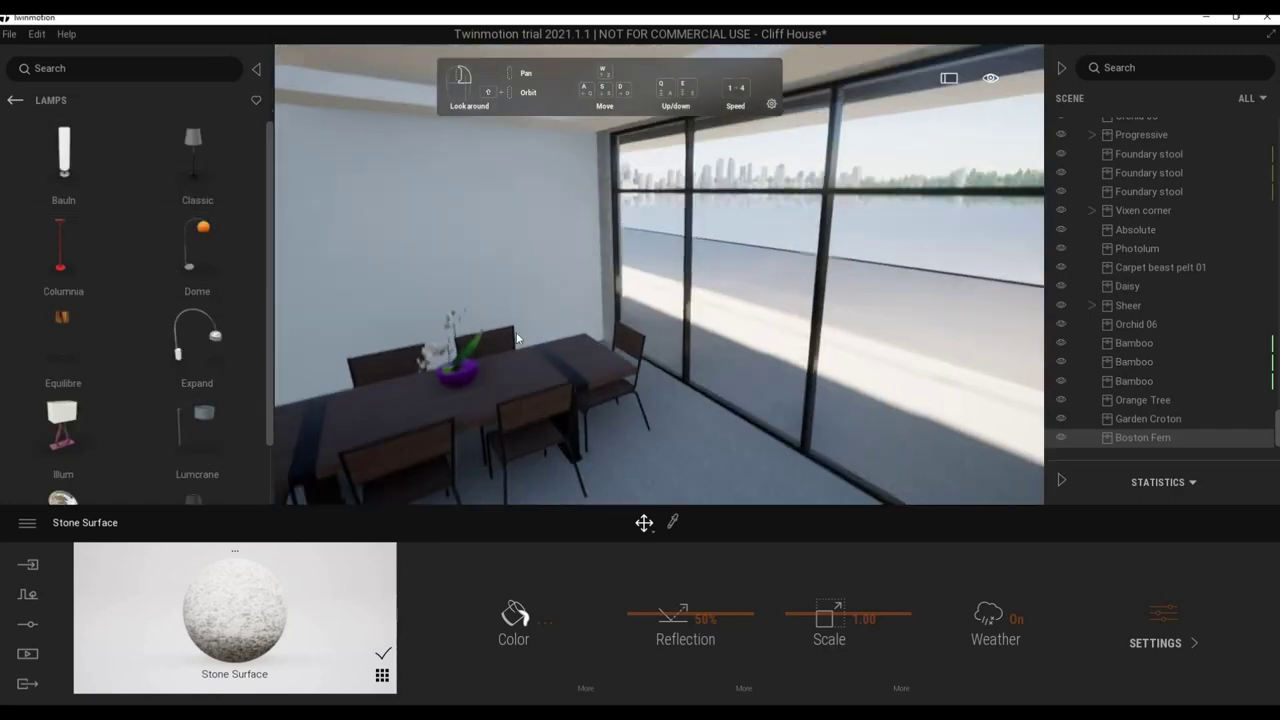
pyautogui.scroll(-1, 168, 396)
pyautogui.scroll(2, 120, 285)
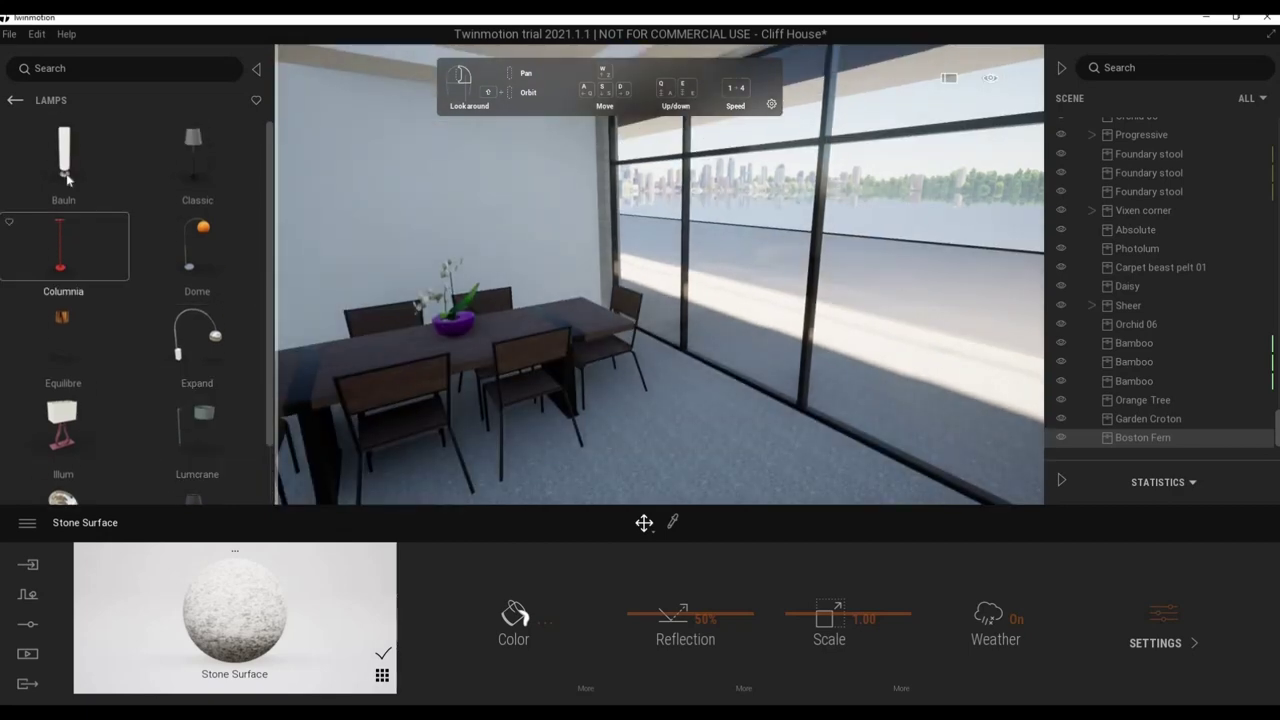
pyautogui.press('Up')
pyautogui.moveTo(172, 260)
pyautogui.mouseDown()
pyautogui.moveTo(188, 461)
pyautogui.moveTo(580, 425)
pyautogui.moveTo(632, 467)
pyautogui.moveTo(570, 446)
pyautogui.mouseUp()
pyautogui.scroll(-1, 188, 461)
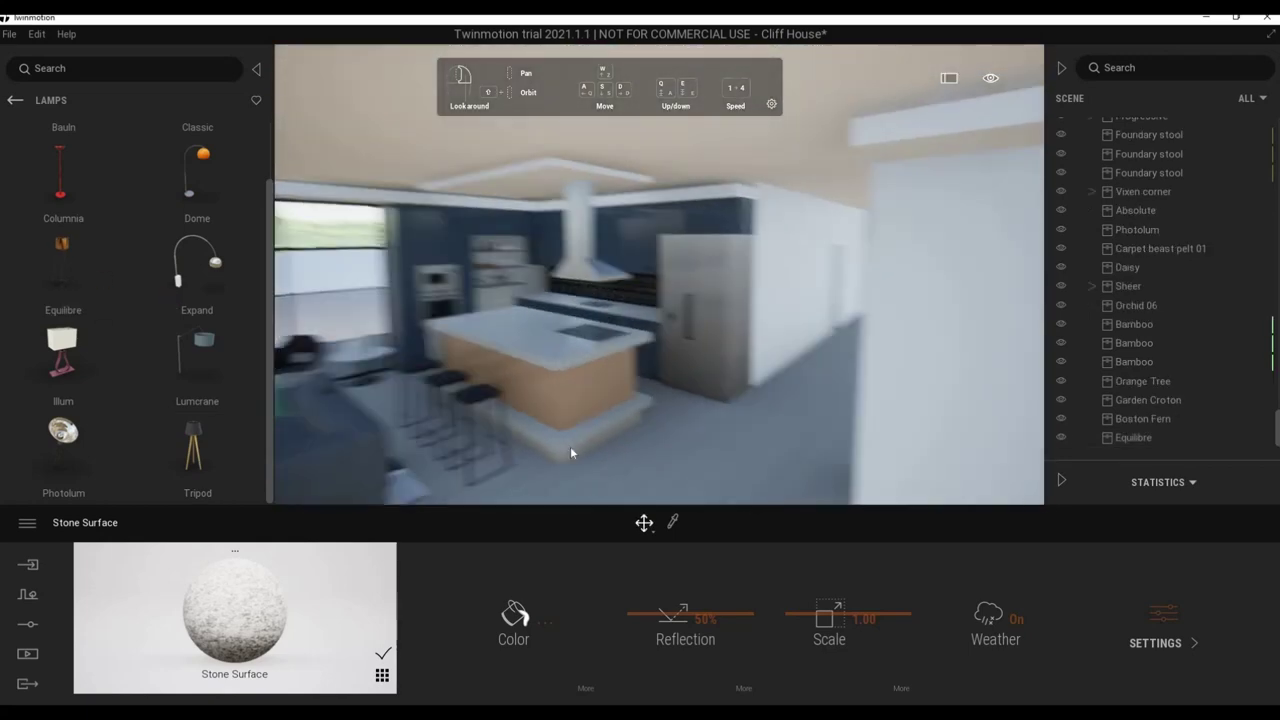
pyautogui.scroll(-3, 570, 446)
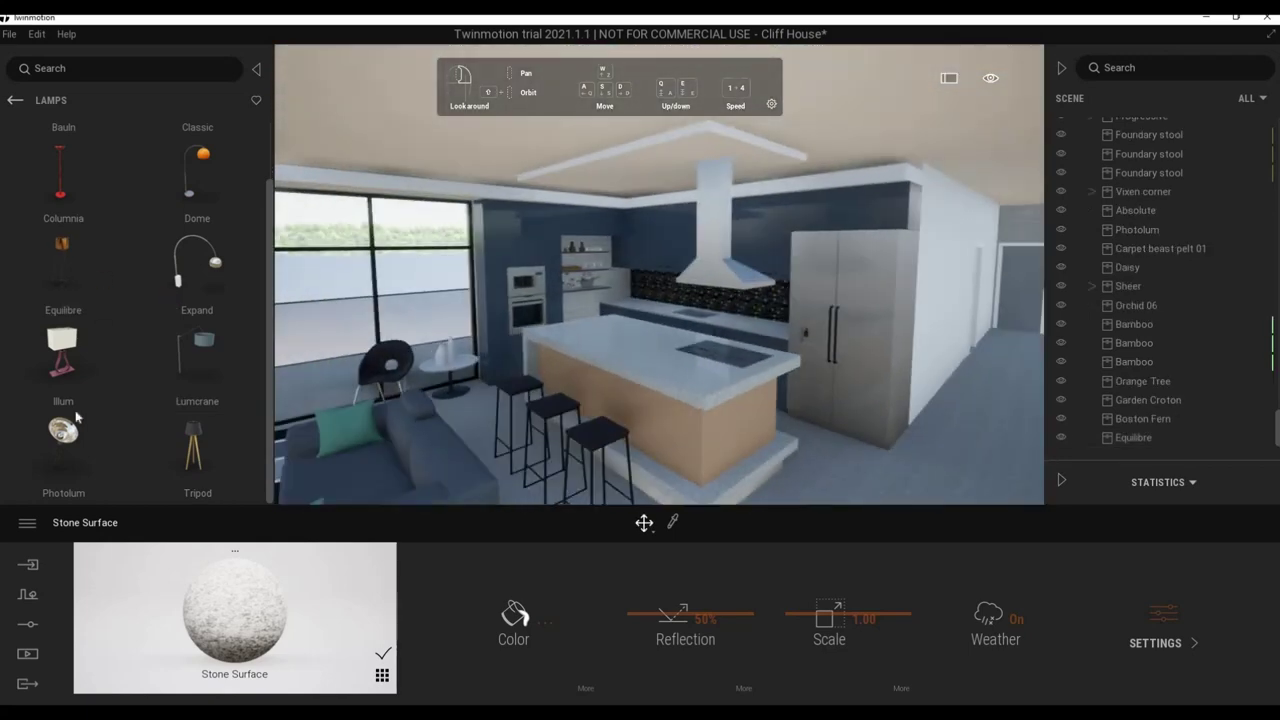
# Set an Orchid 03 plant on the kitchen island.
pyautogui.click(16, 101)
pyautogui.click(200, 262)
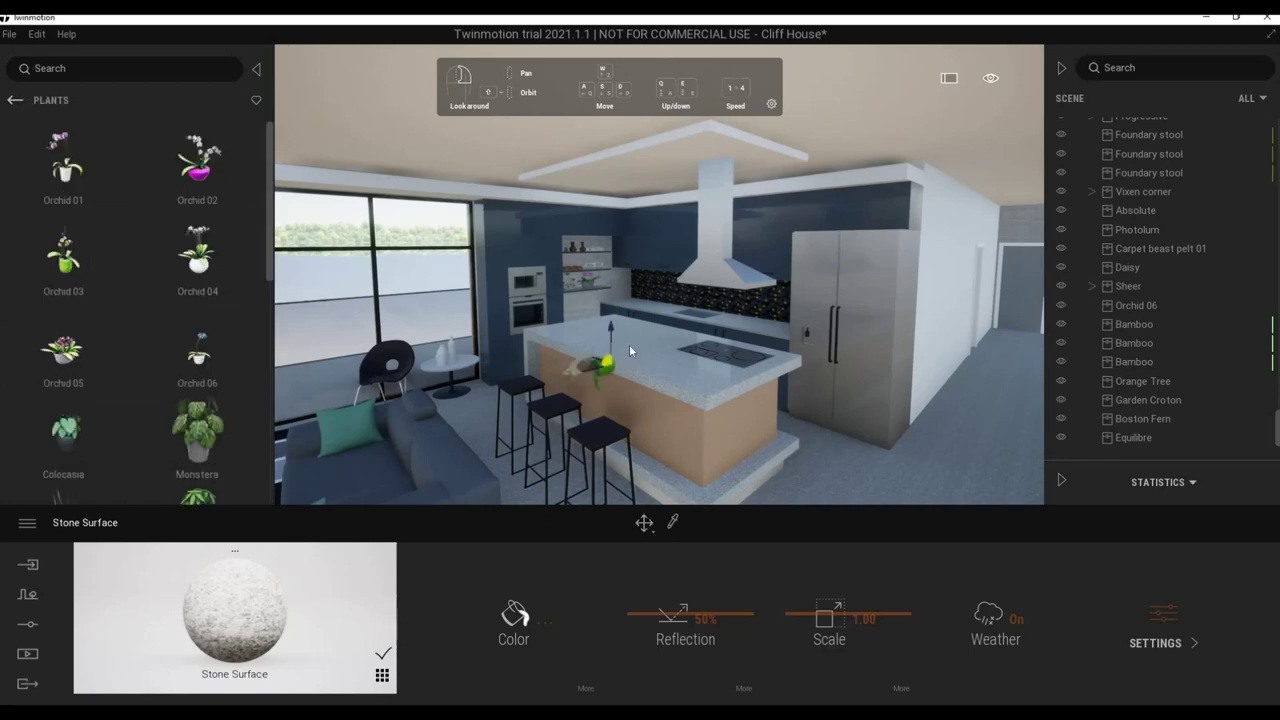
pyautogui.moveTo(620, 345); pyautogui.dragTo(622, 348)
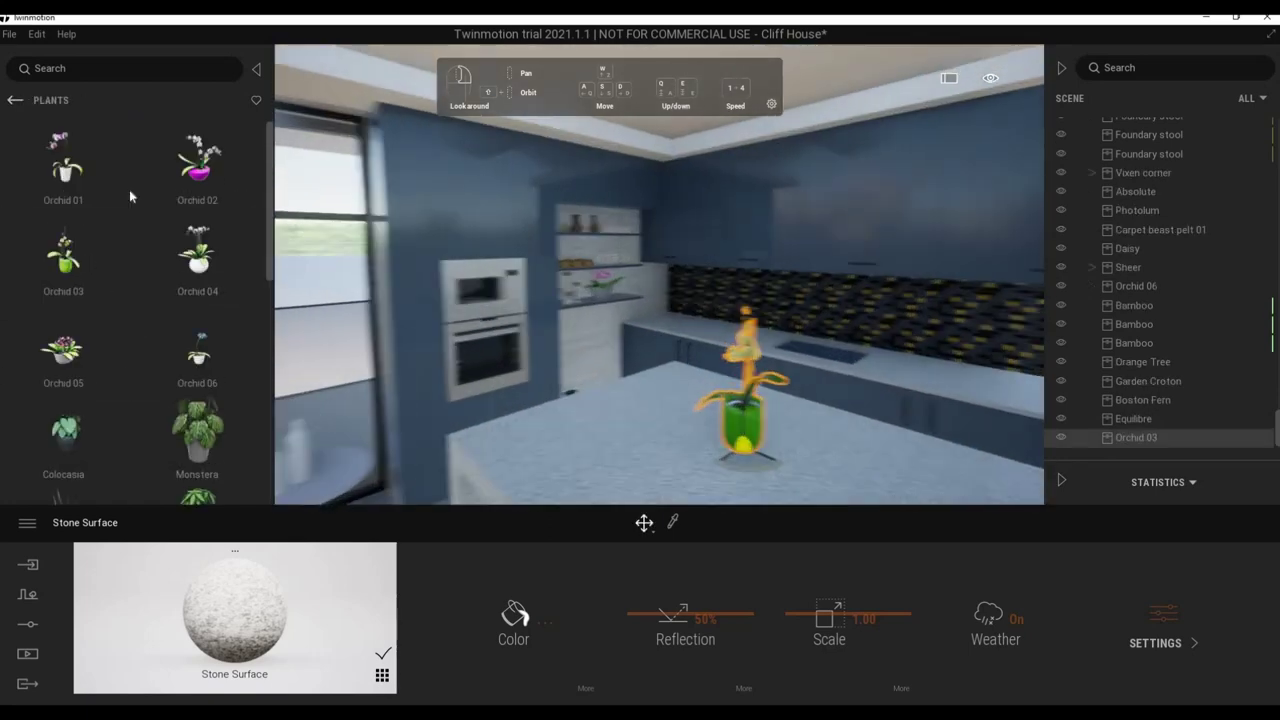
pyautogui.click(16, 100)
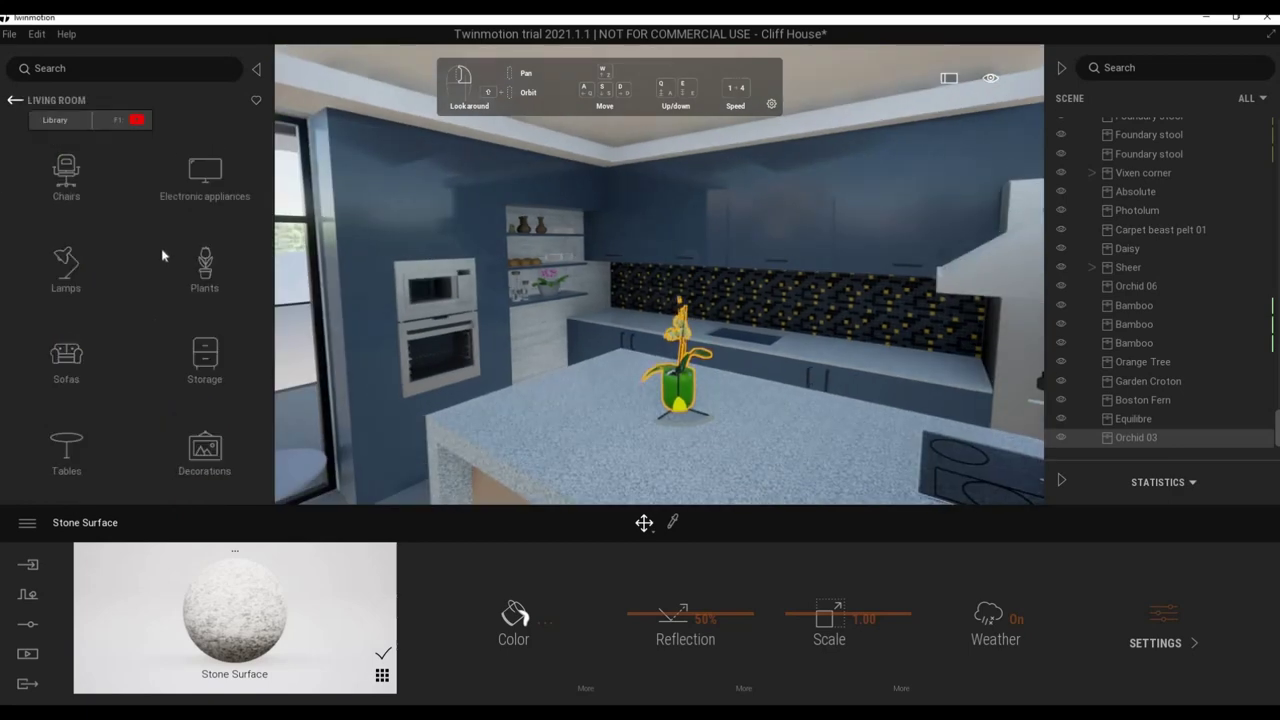
# Look through the office desks and tables in the office furniture categories.
pyautogui.click(16, 100)
pyautogui.click(128, 347)
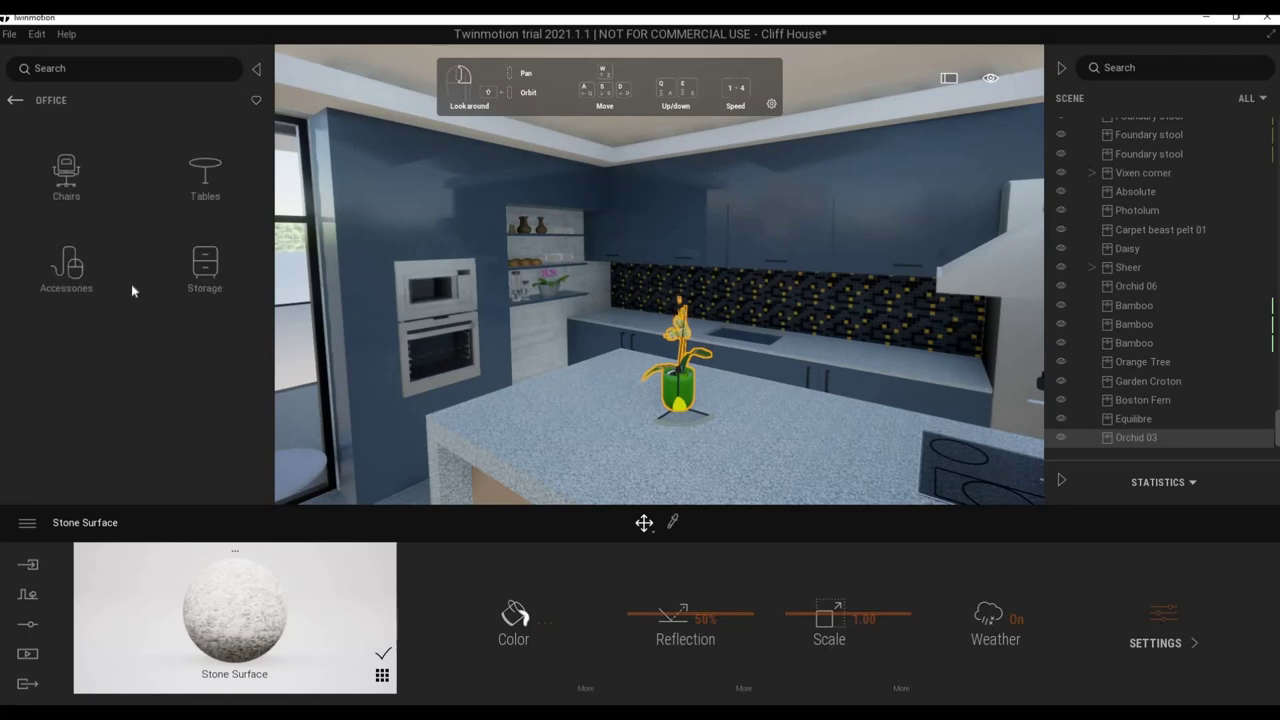
pyautogui.click(212, 185)
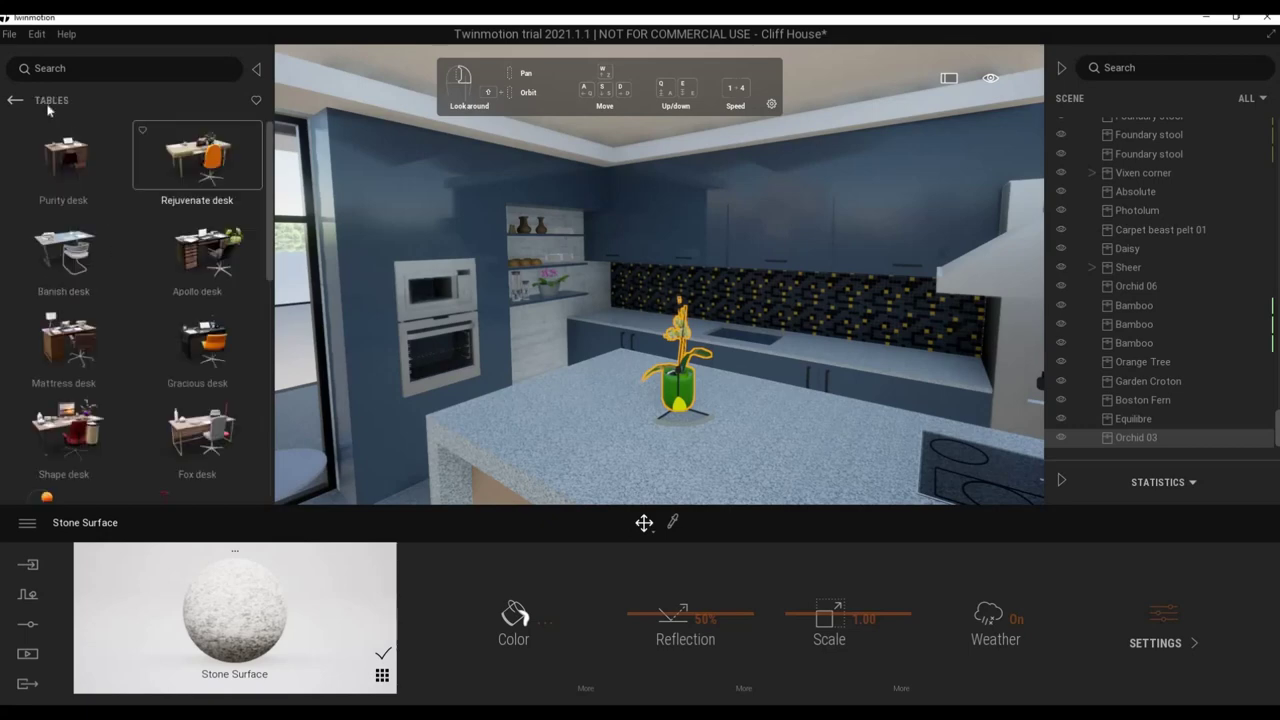
pyautogui.click(16, 100)
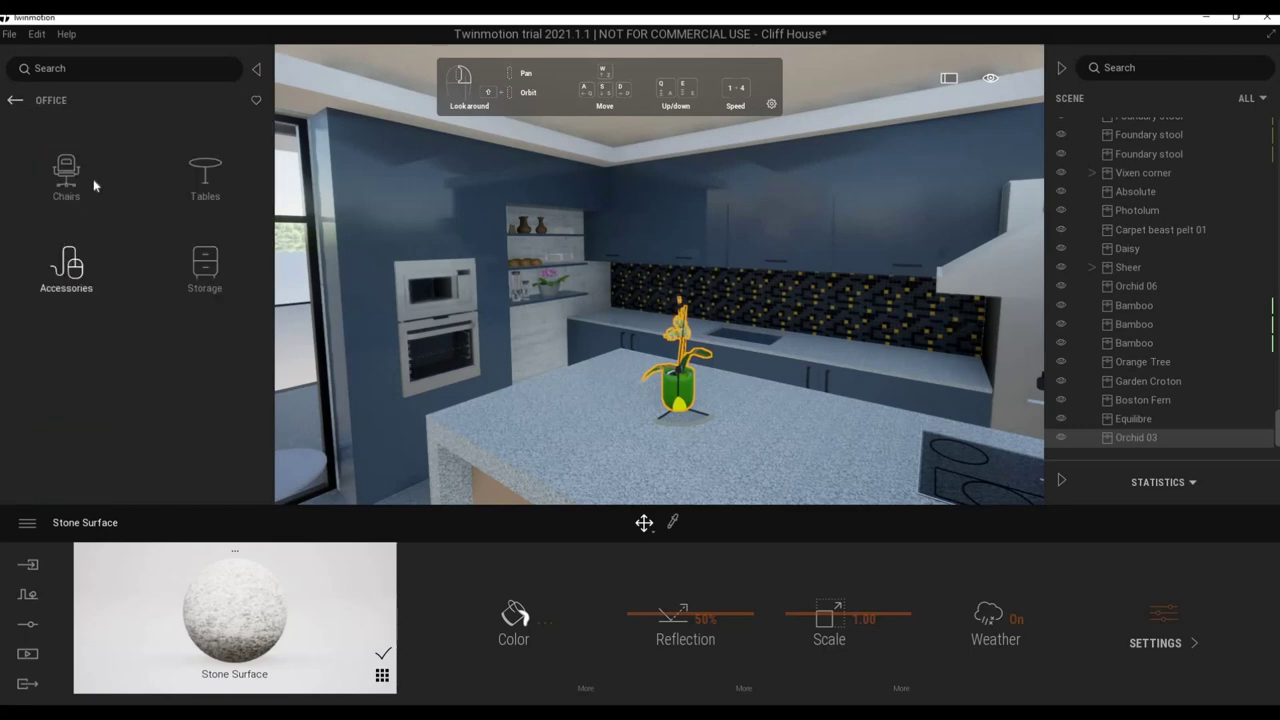
pyautogui.click(18, 102)
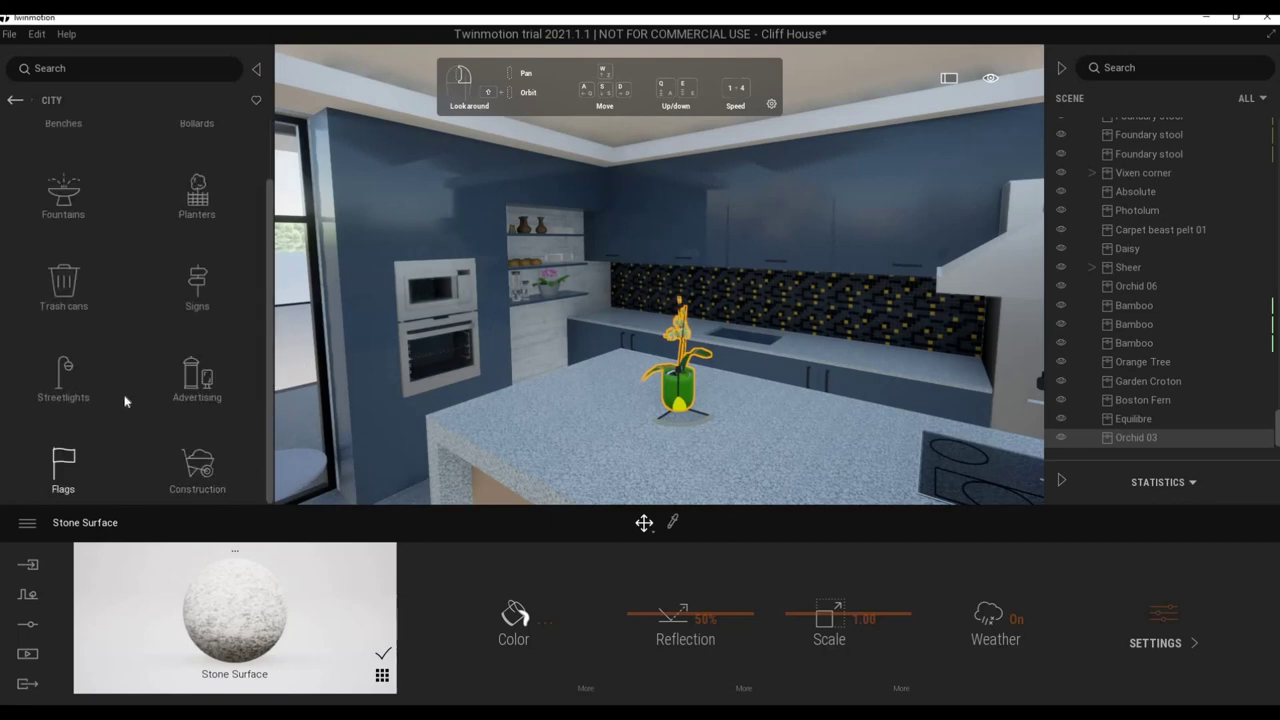
# Browse the city assets and scroll through the primitive shapes.
pyautogui.click(17, 105)
pyautogui.click(200, 175)
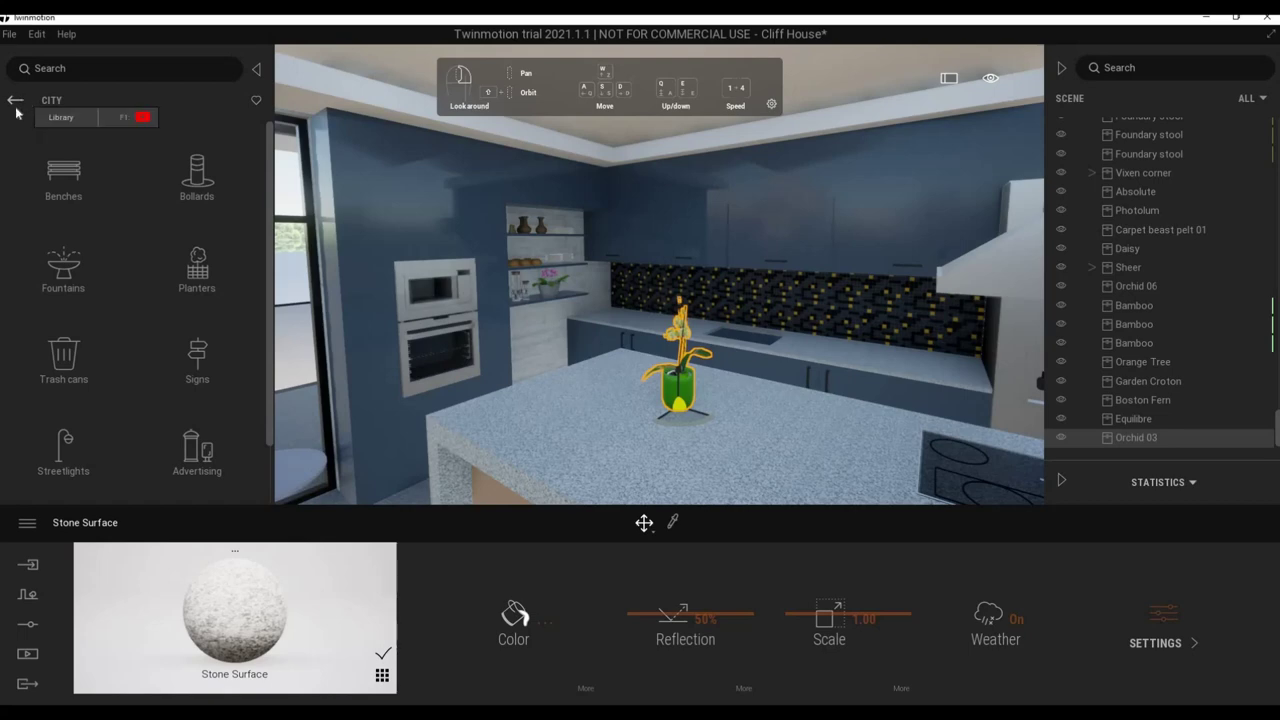
pyautogui.click(16, 104)
pyautogui.click(82, 274)
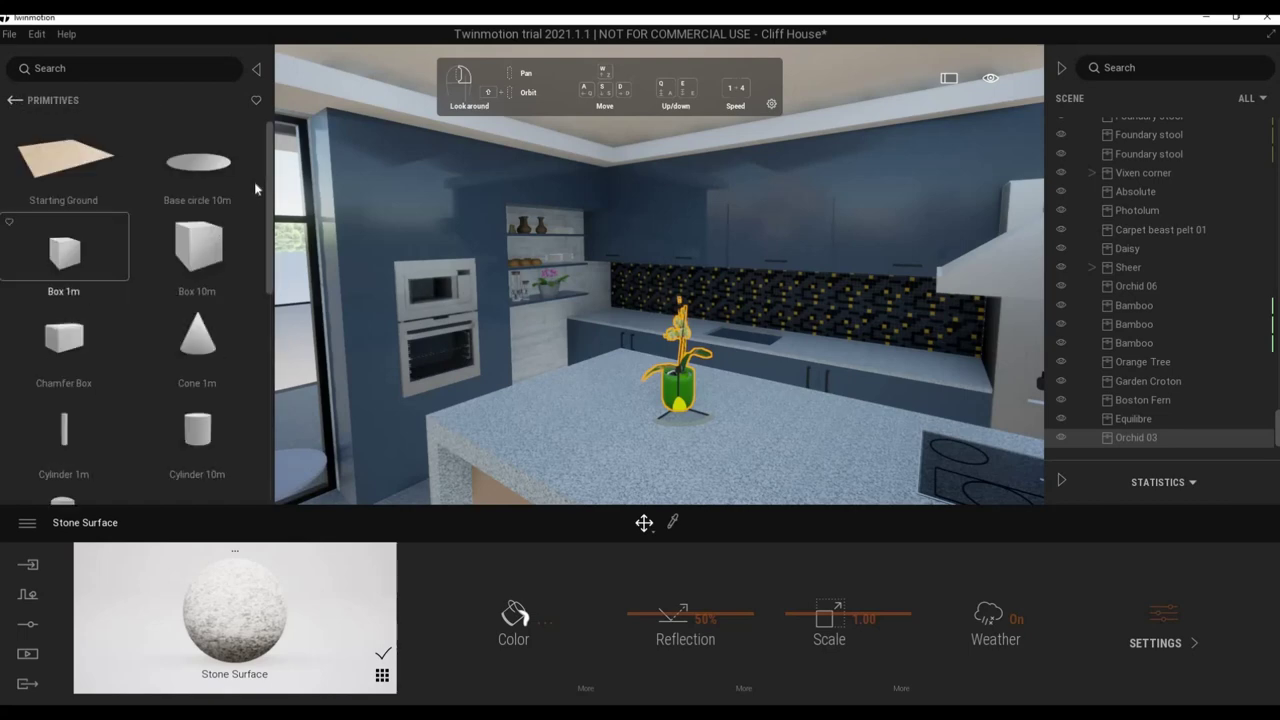
pyautogui.scroll(-2, 255, 320)
pyautogui.scroll(-3, 255, 370)
pyautogui.scroll(-2, 260, 390)
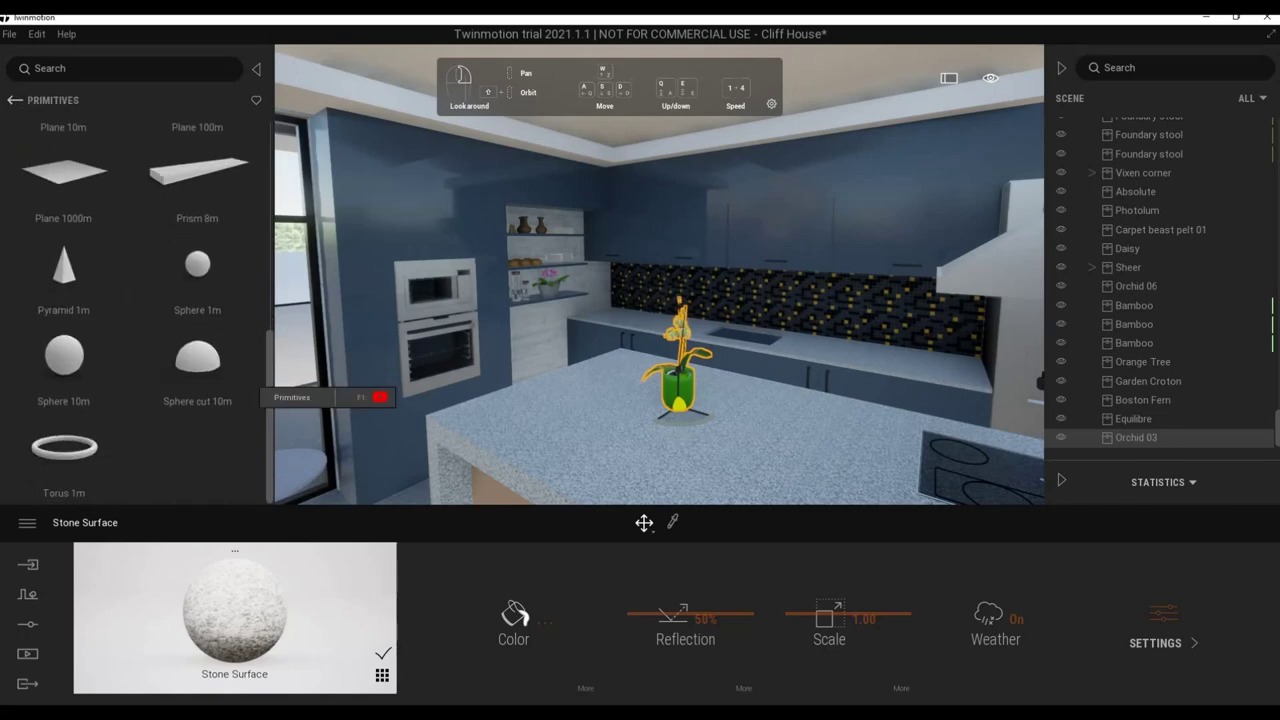
pyautogui.click(16, 104)
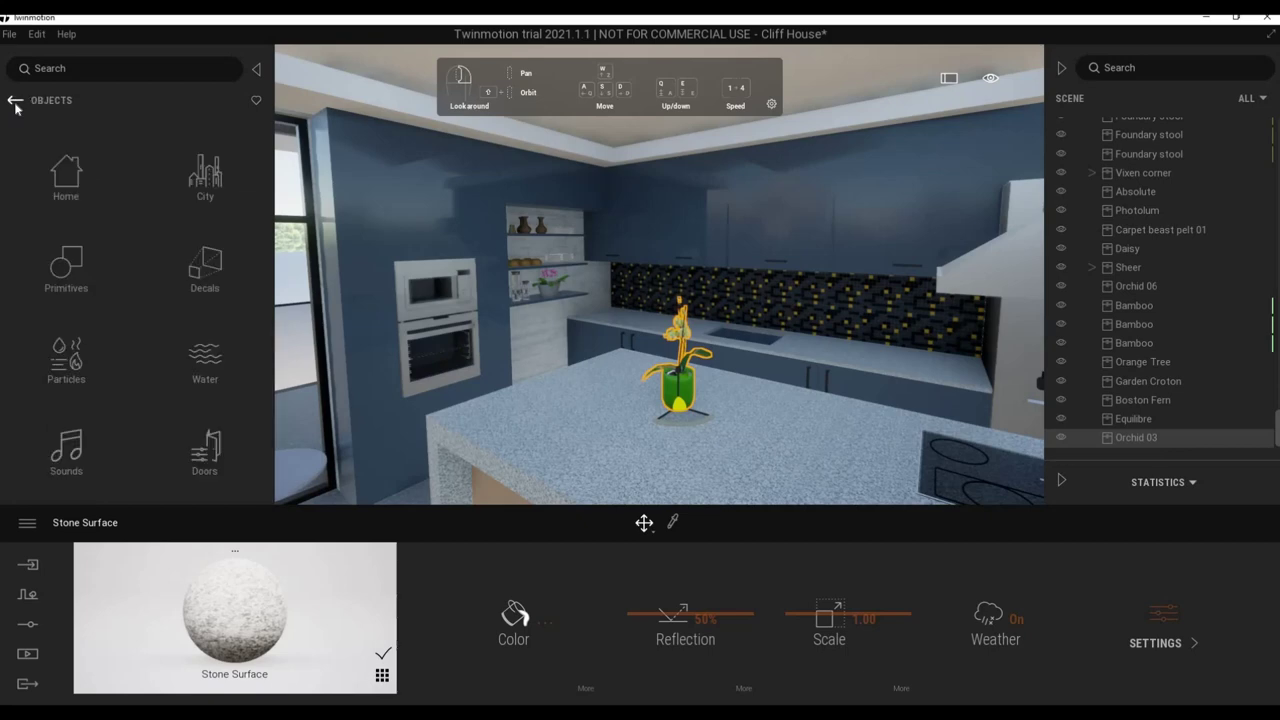
# Sample the City, Nature and People sound collections, then peek at Materials.
pyautogui.click(75, 437)
pyautogui.click(68, 265)
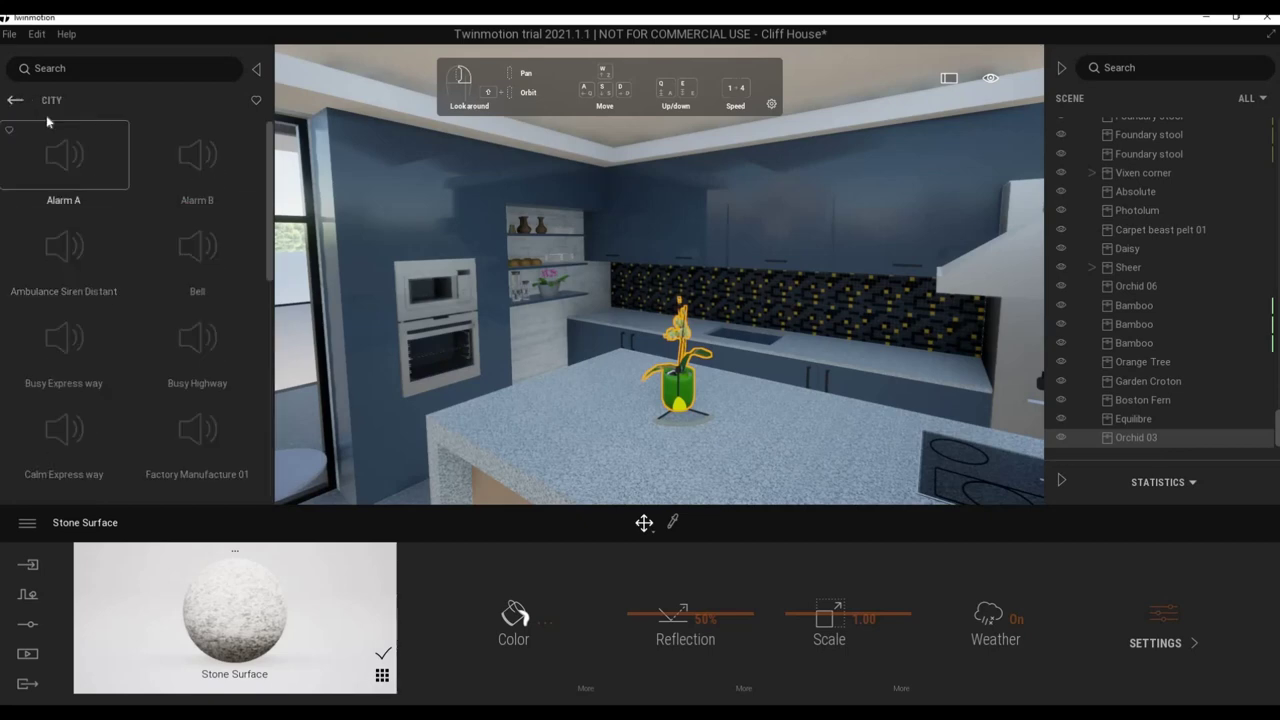
pyautogui.click(15, 100)
pyautogui.click(205, 175)
pyautogui.click(15, 100)
pyautogui.click(55, 153)
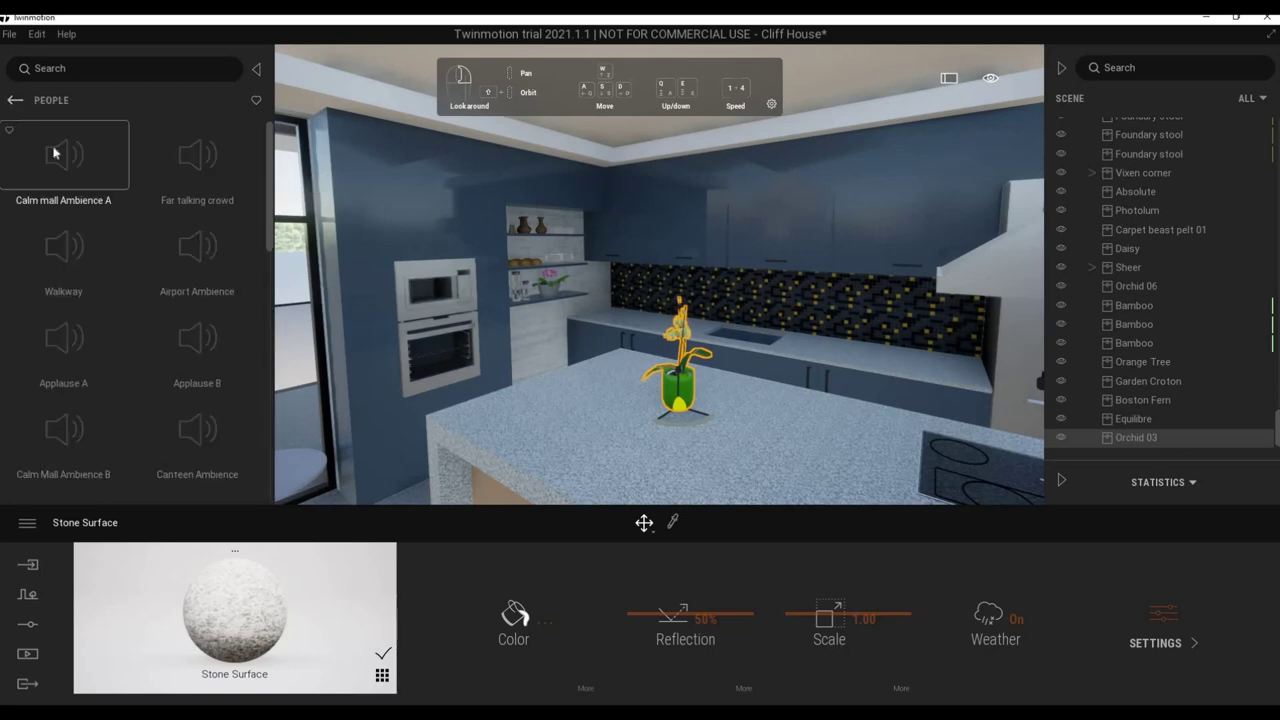
pyautogui.click(15, 100)
pyautogui.click(15, 100)
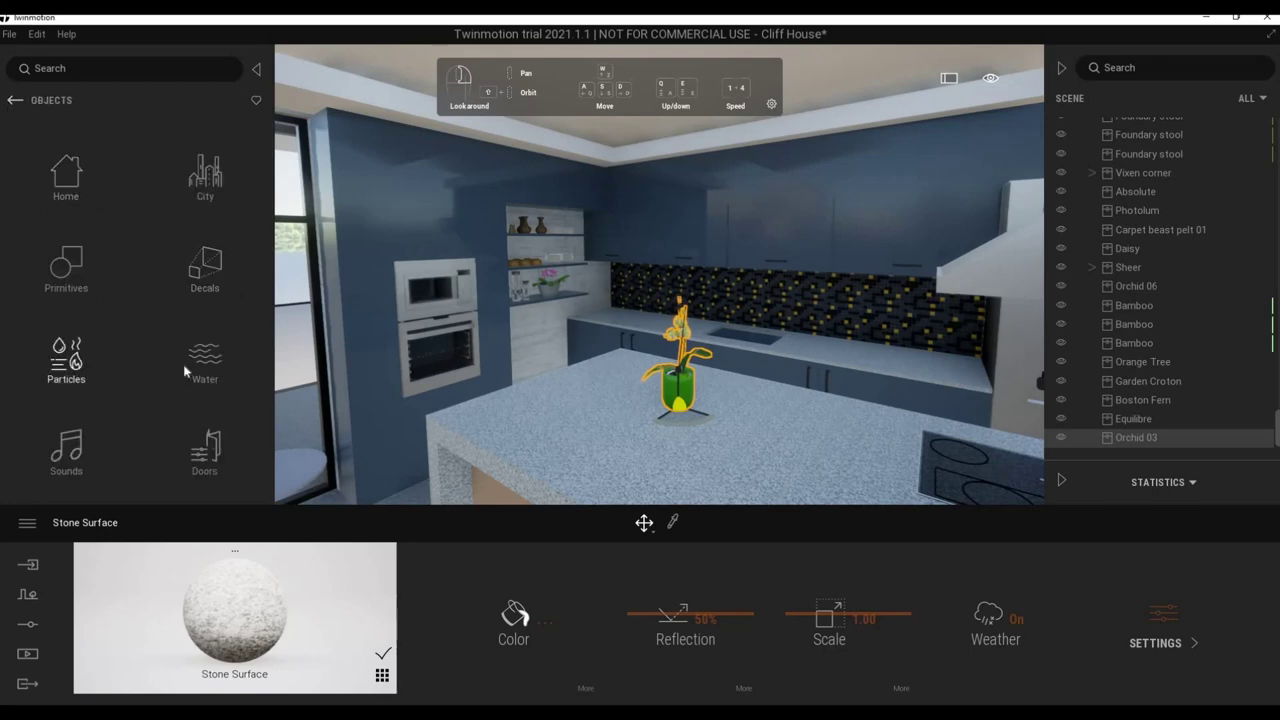
pyautogui.click(15, 100)
pyautogui.scroll(-1, 151, 404)
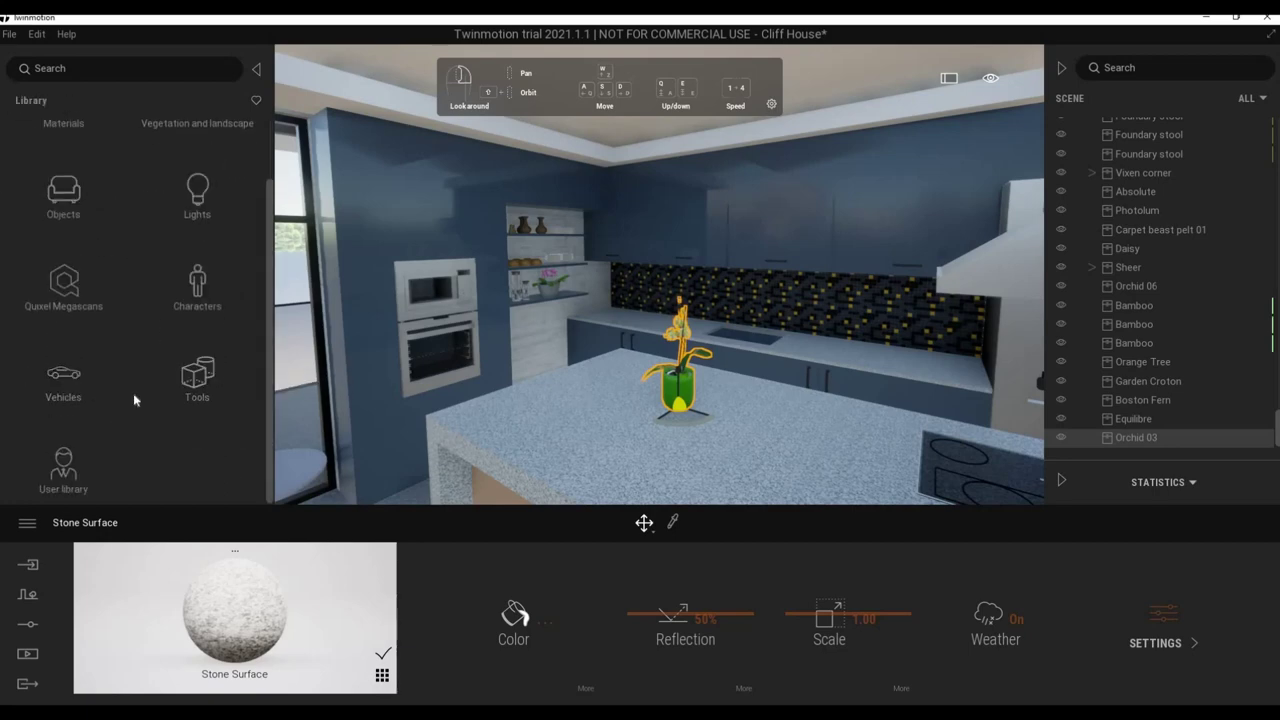
pyautogui.scroll(1, 185, 350)
pyautogui.click(71, 162)
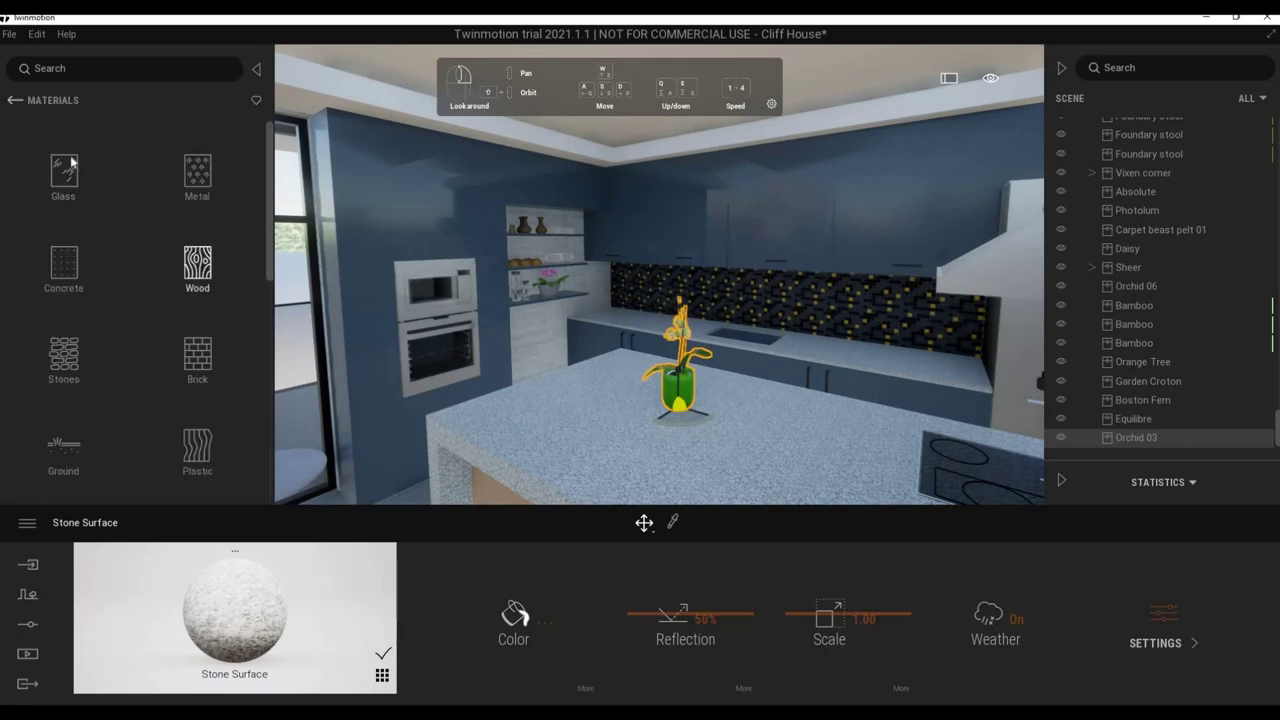
pyautogui.click(15, 100)
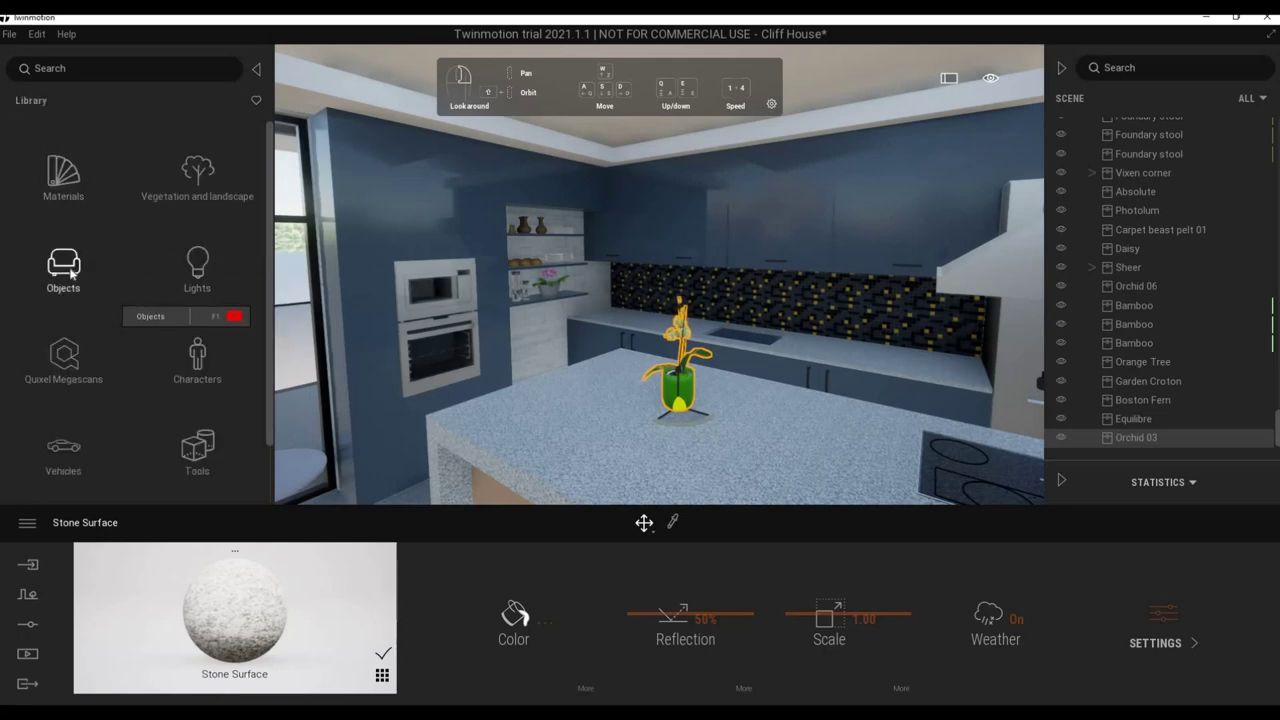
# Browse the Quixel Megascans Recreational props, including Stationery Items and Toys.
pyautogui.click(64, 358)
pyautogui.click(60, 172)
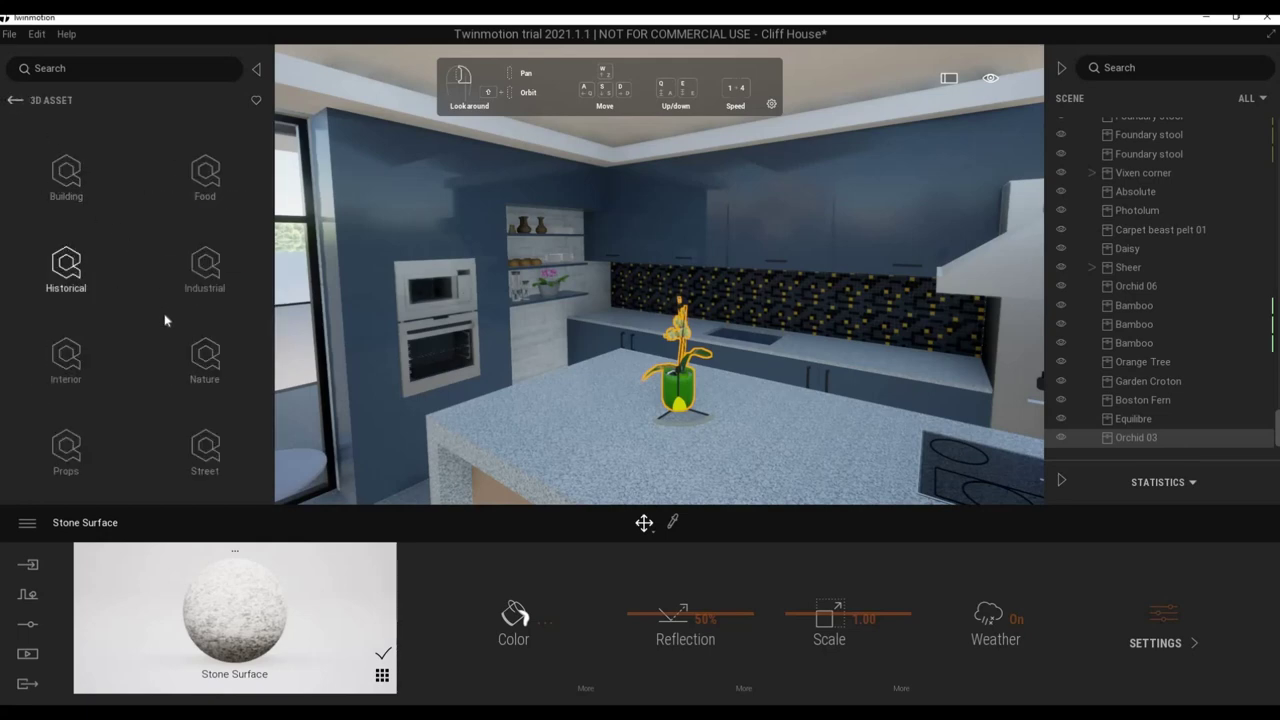
pyautogui.click(68, 448)
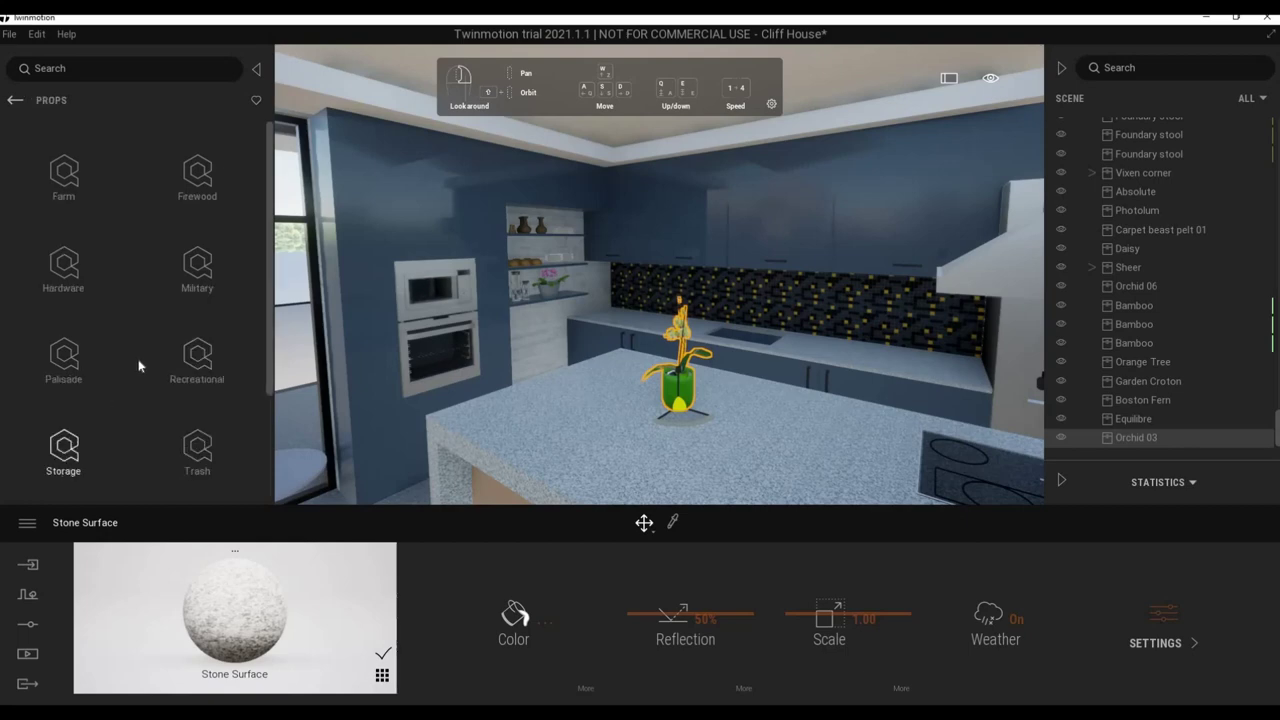
pyautogui.click(195, 350)
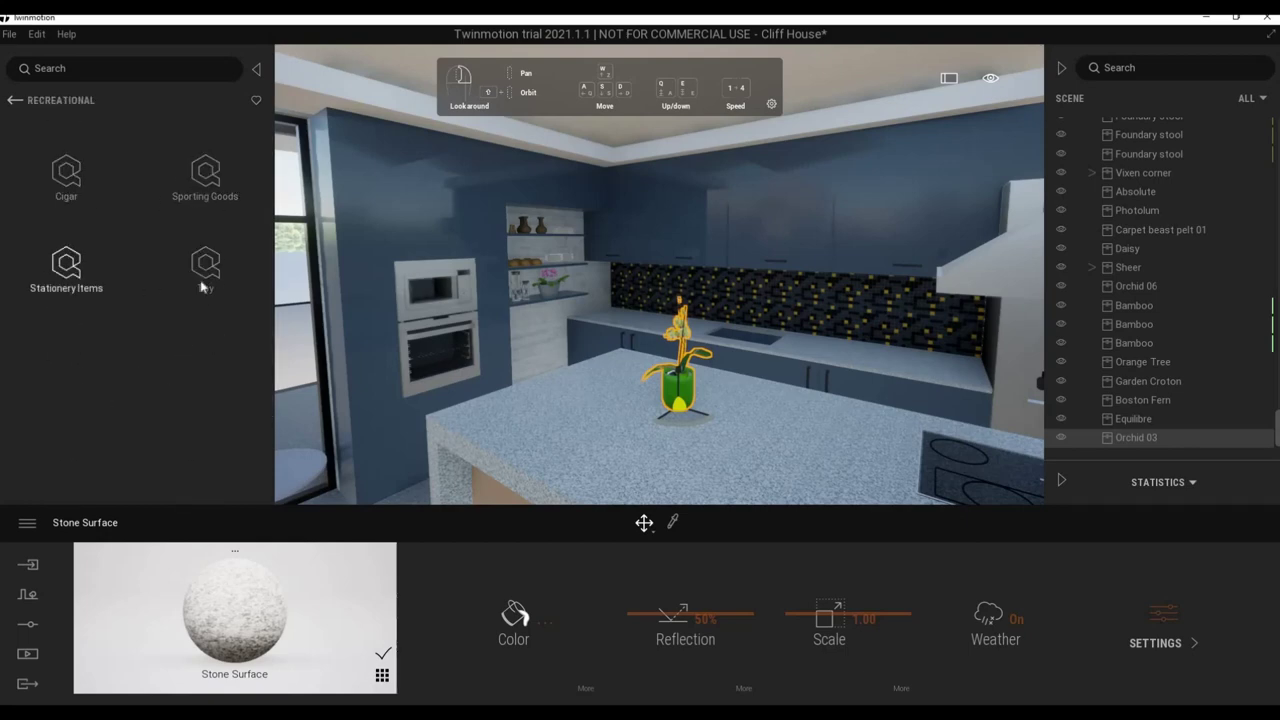
pyautogui.click(15, 102)
pyautogui.click(30, 150)
pyautogui.click(15, 100)
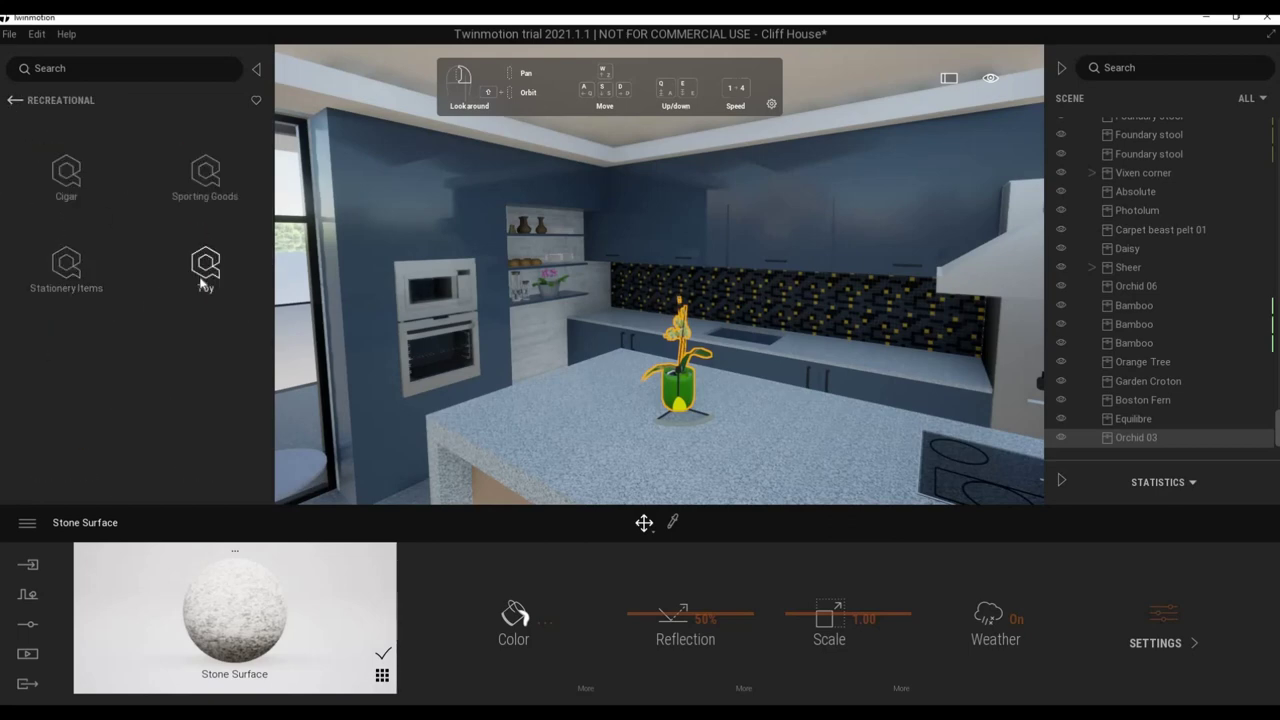
pyautogui.click(200, 262)
pyautogui.scroll(-2, 177, 377)
pyautogui.scroll(-3, 176, 377)
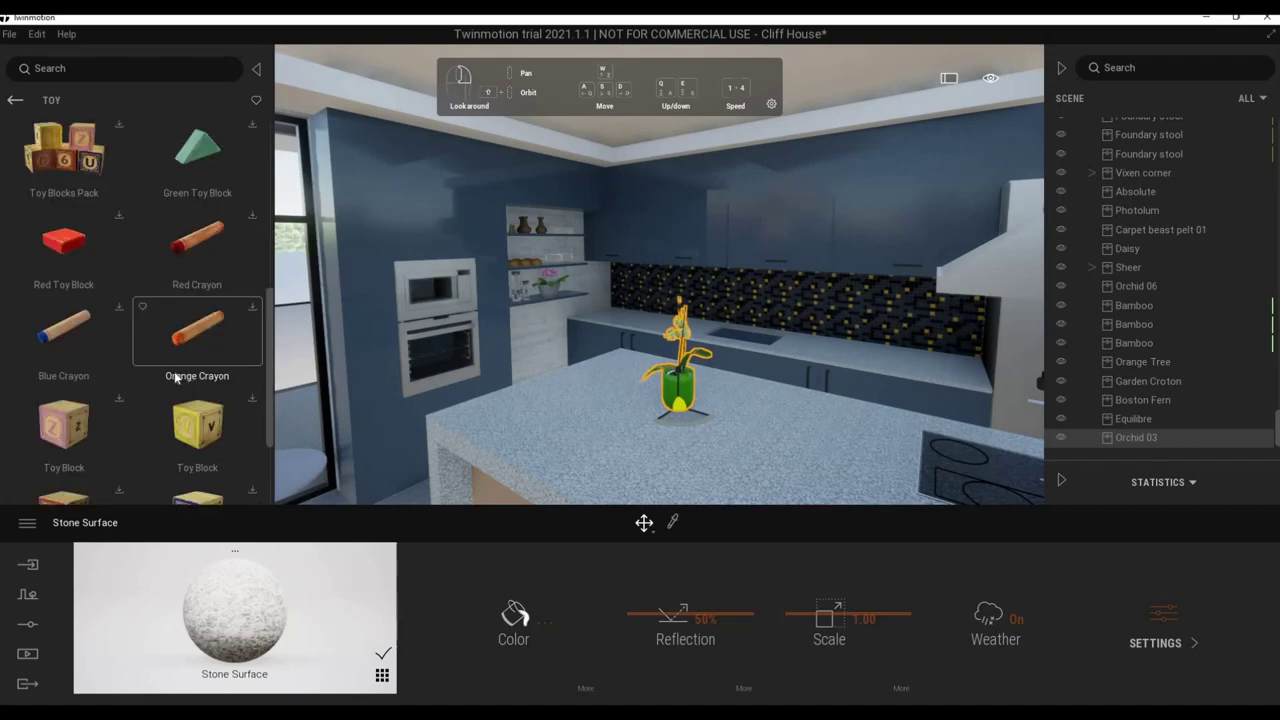
pyautogui.scroll(-2, 176, 377)
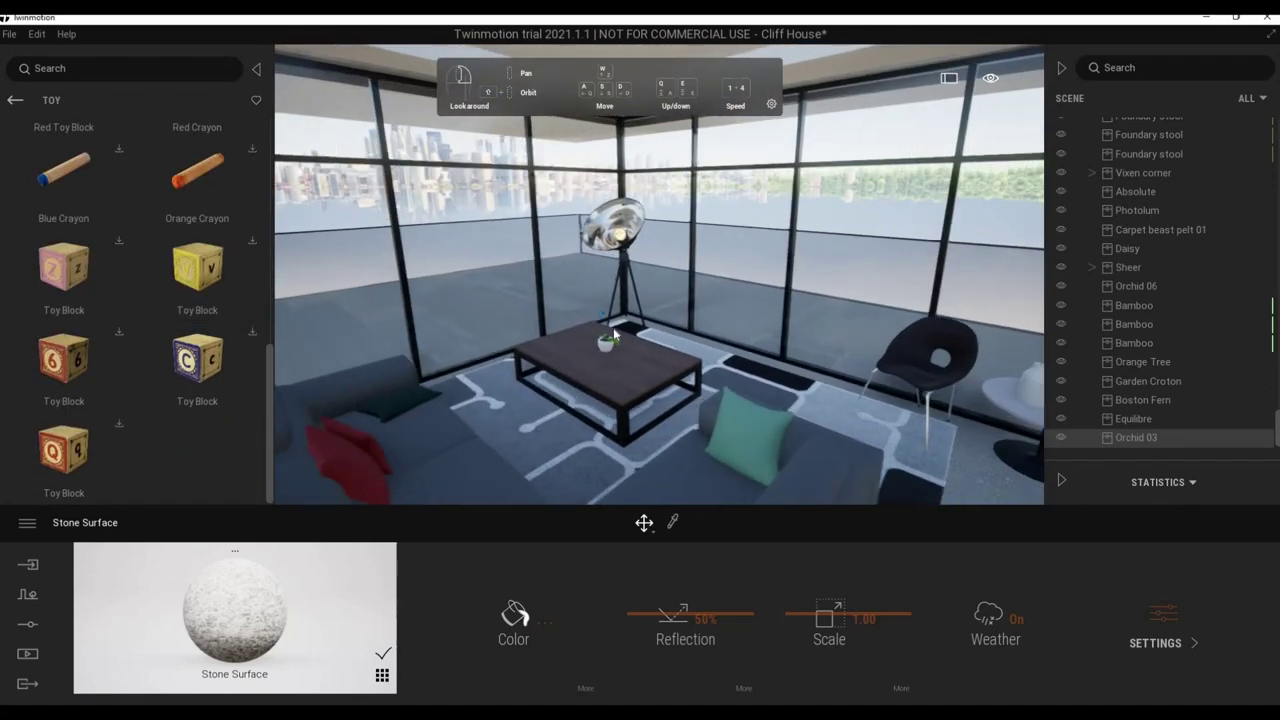
pyautogui.click(15, 101)
pyautogui.click(15, 101)
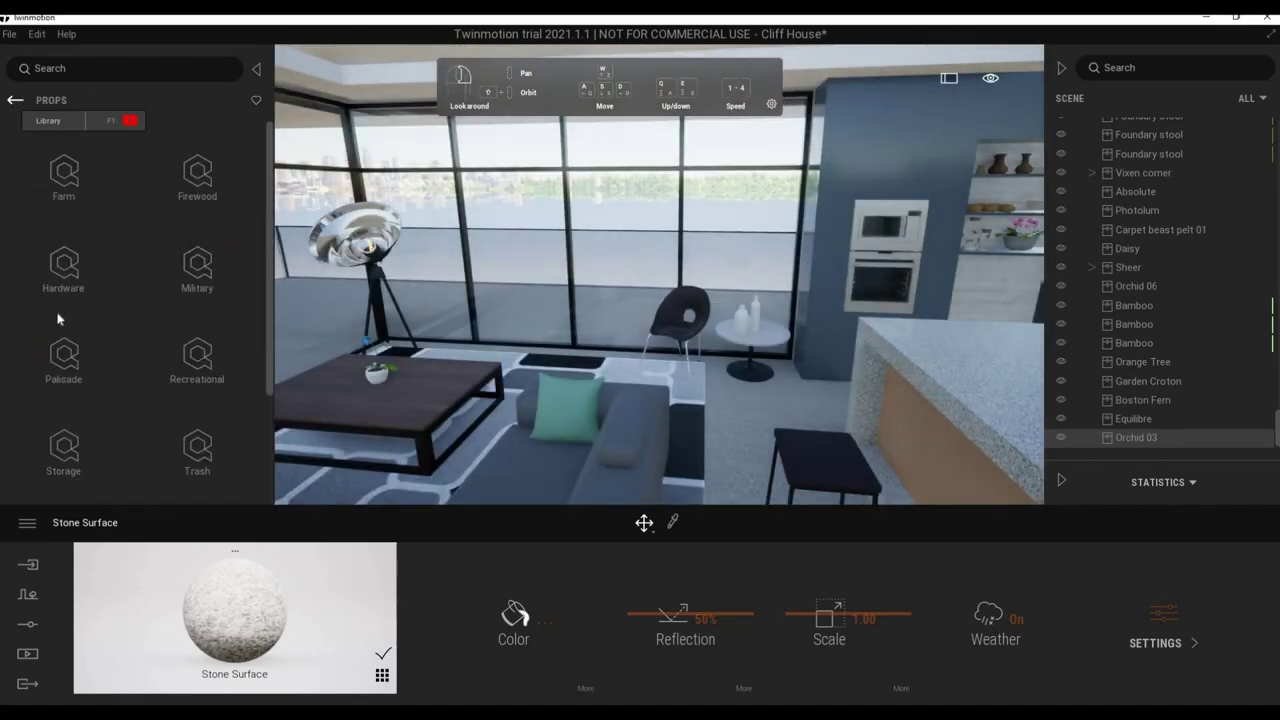
# Look through the Megascans Food group's Fruit and Baked Goods assets.
pyautogui.scroll(-3, 72, 388)
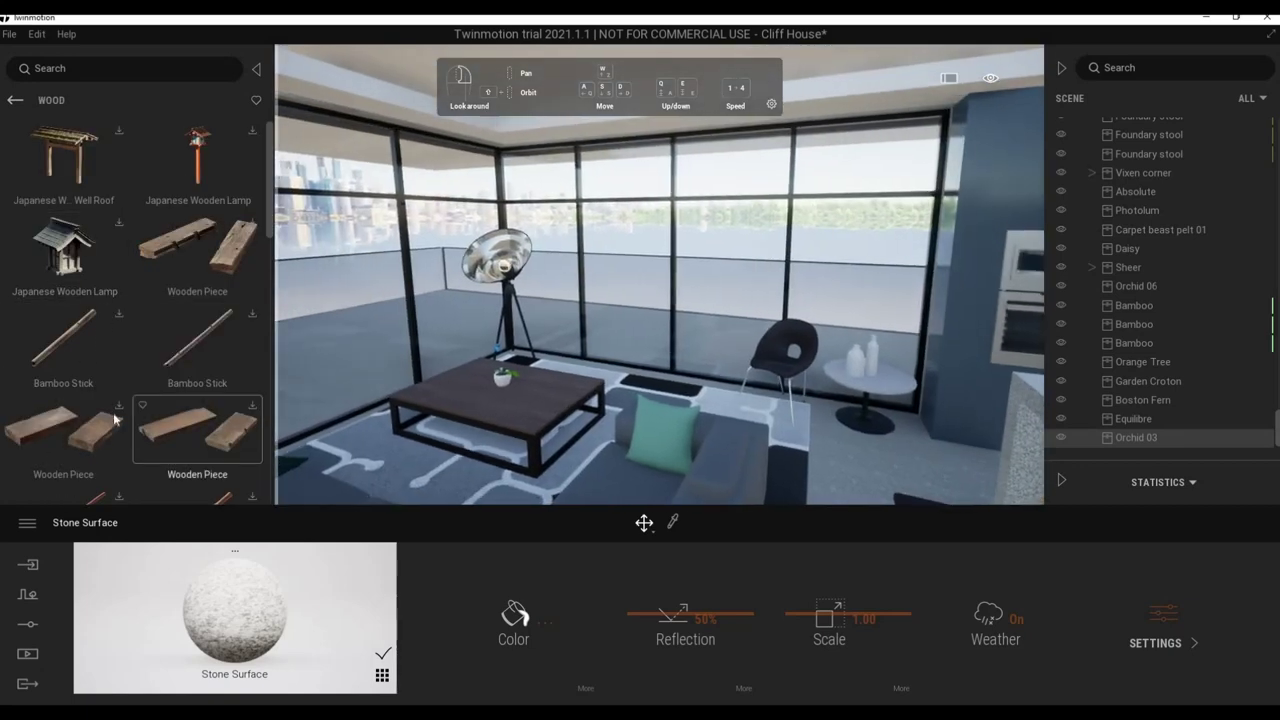
pyautogui.scroll(-3, 33, 148)
pyautogui.click(12, 102)
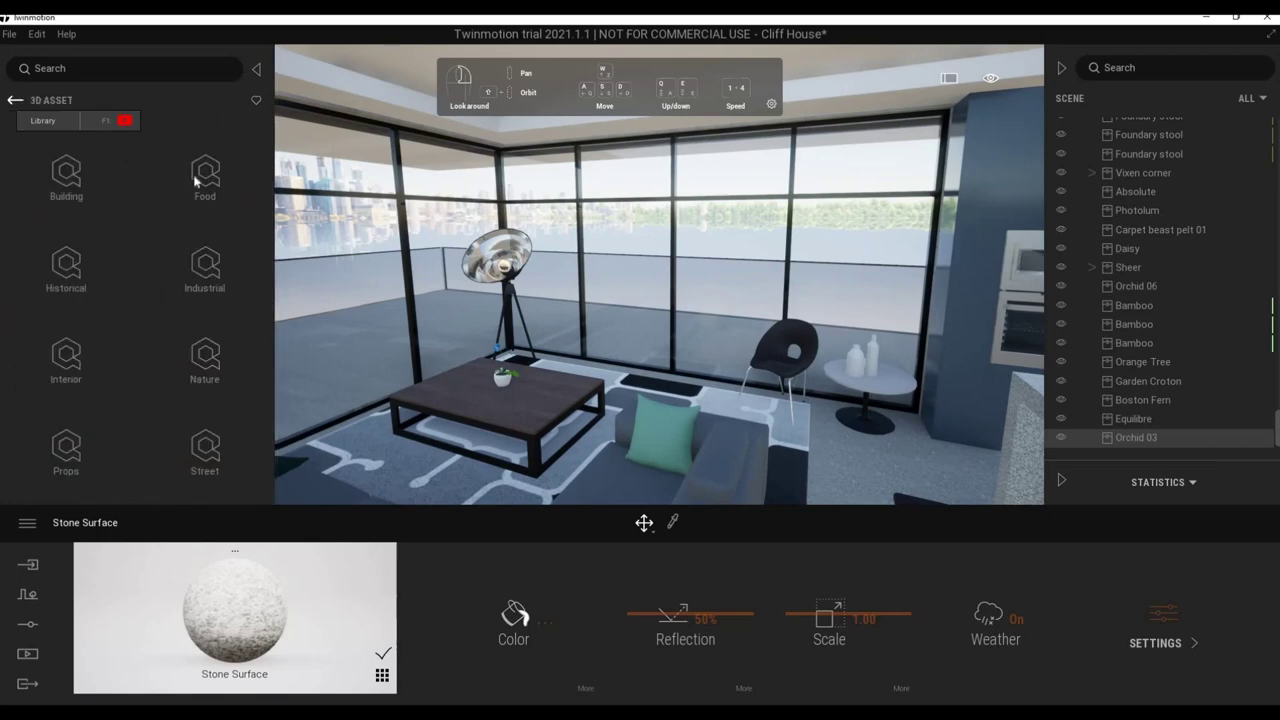
pyautogui.click(204, 175)
pyautogui.click(200, 180)
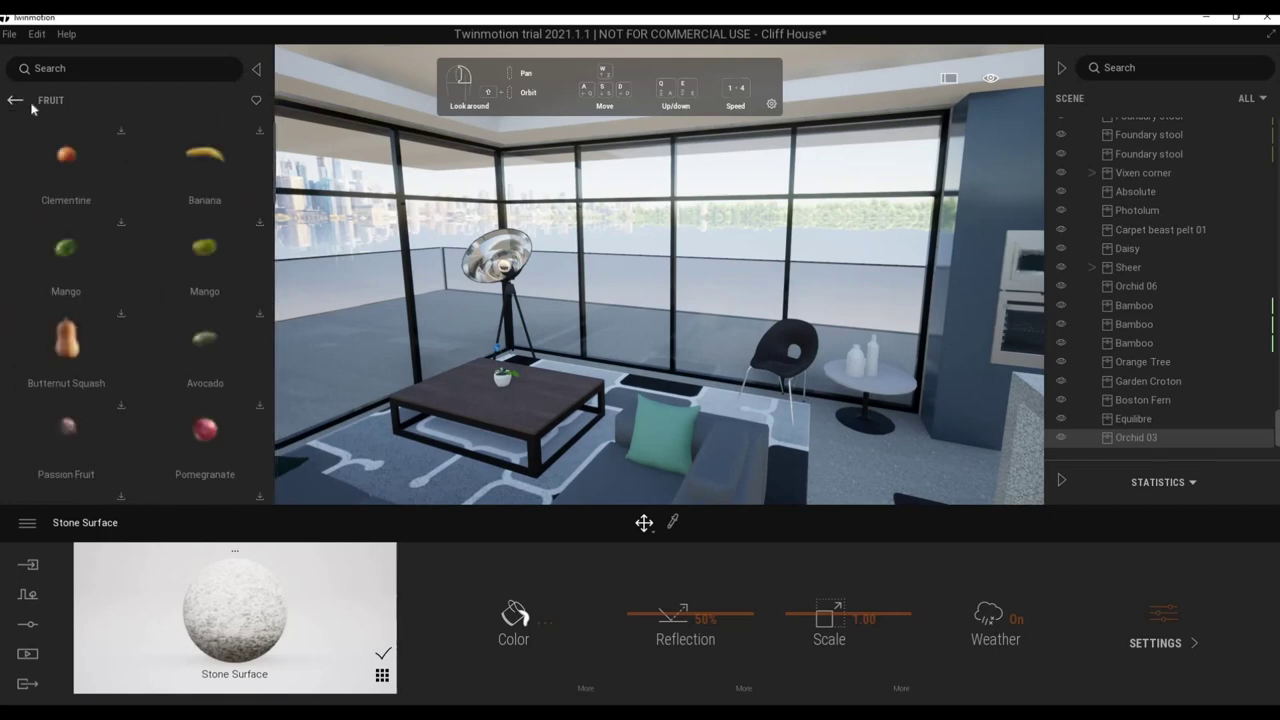
pyautogui.scroll(-10, 200, 350)
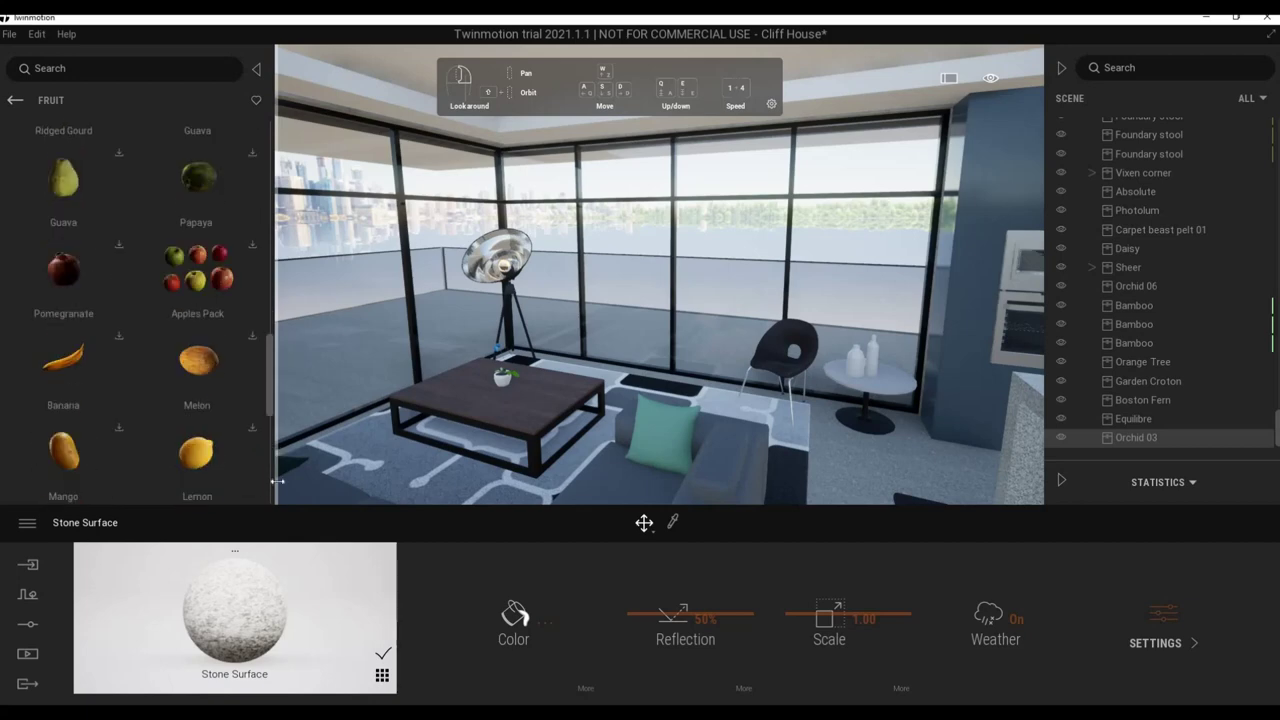
pyautogui.press('BackSpace')
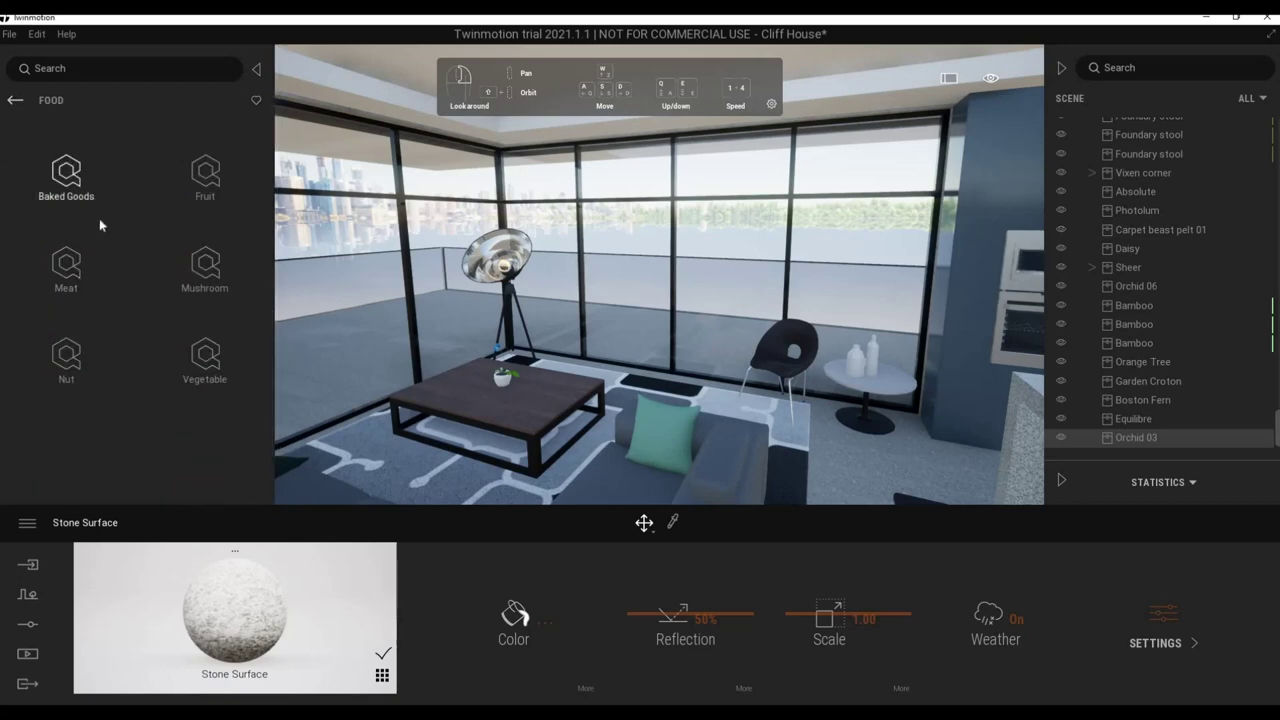
pyautogui.click(67, 178)
pyautogui.scroll(-5, 70, 250)
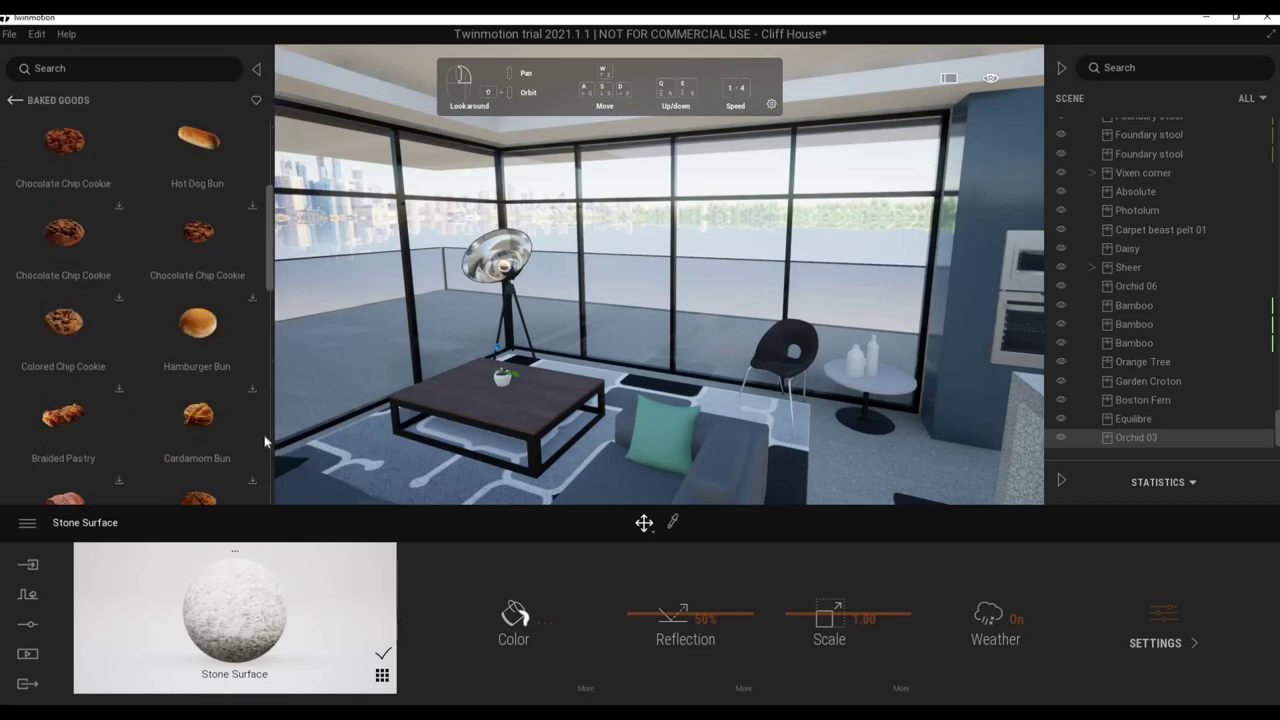
pyautogui.scroll(-5, 50, 180)
pyautogui.click(14, 100)
# Scroll through the Vegetable assets and return to the 3D asset groups.
pyautogui.click(203, 360)
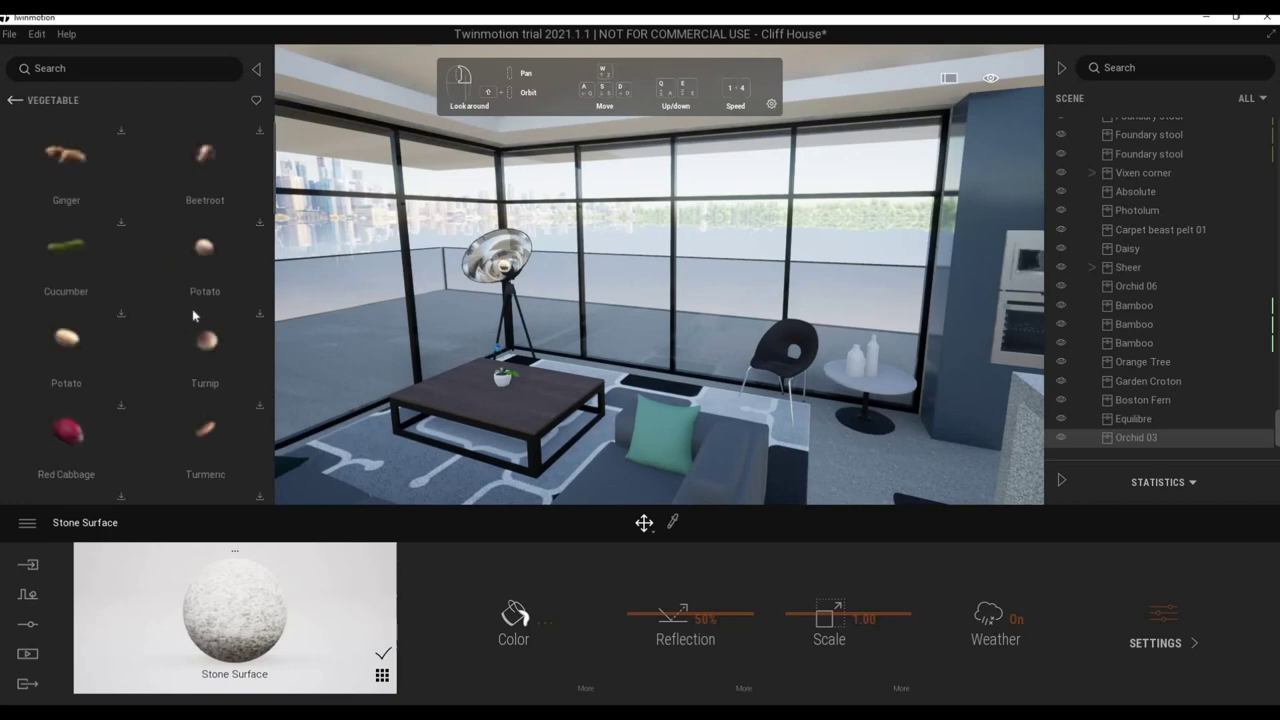
pyautogui.scroll(-2, 193, 321)
pyautogui.scroll(-3, 193, 321)
pyautogui.scroll(-3, 190, 325)
pyautogui.scroll(-3, 186, 329)
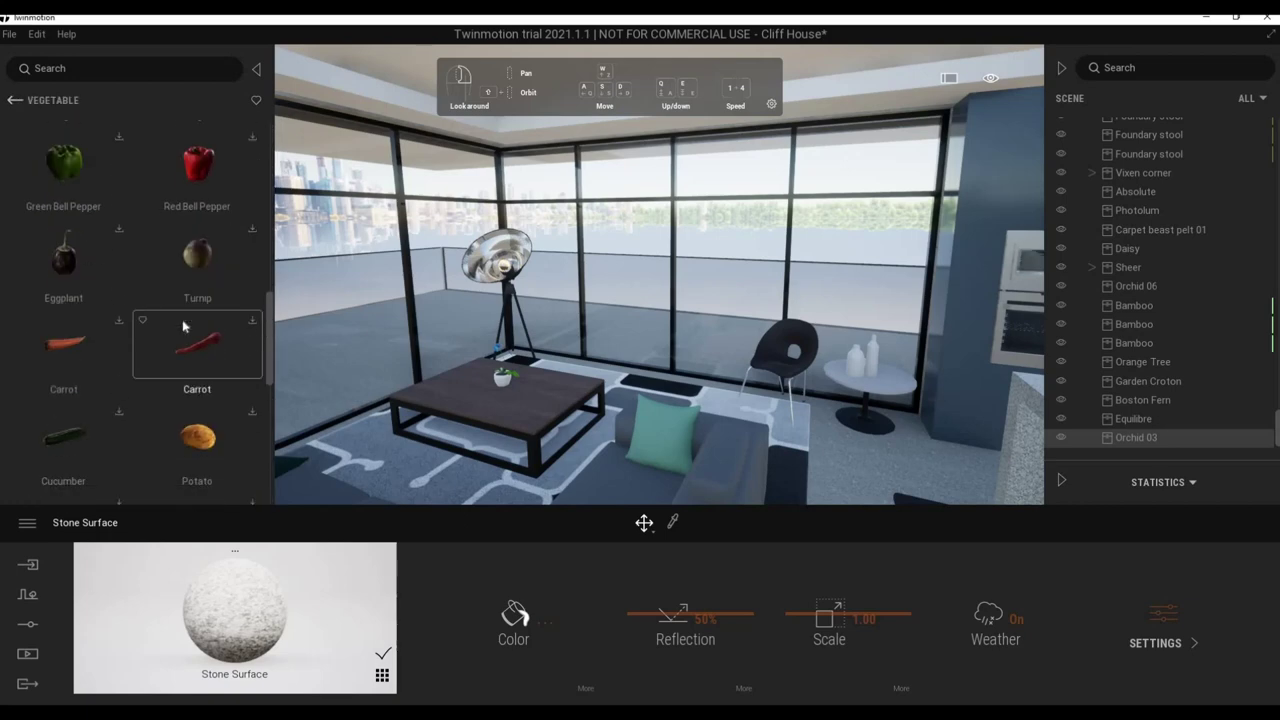
pyautogui.scroll(-3, 180, 318)
pyautogui.scroll(-2, 176, 315)
pyautogui.click(15, 101)
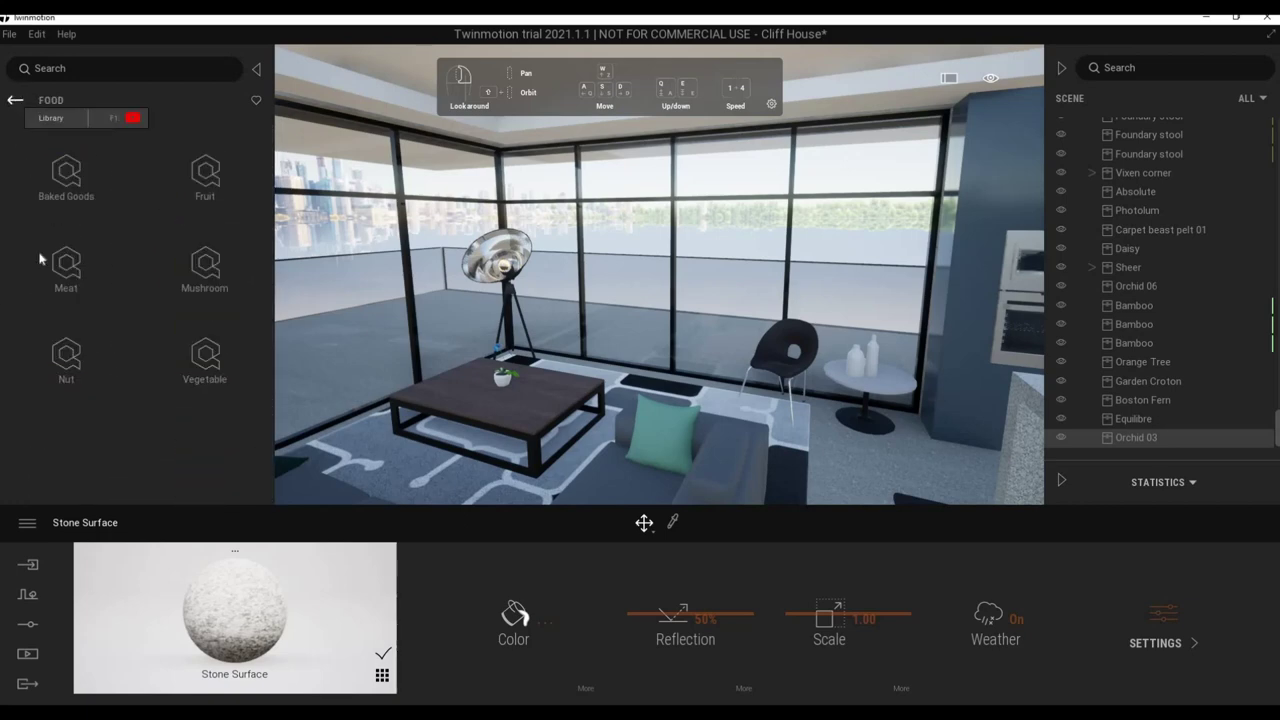
pyautogui.click(18, 101)
# Browse the Interior Wall and Railing assets.
pyautogui.click(205, 265)
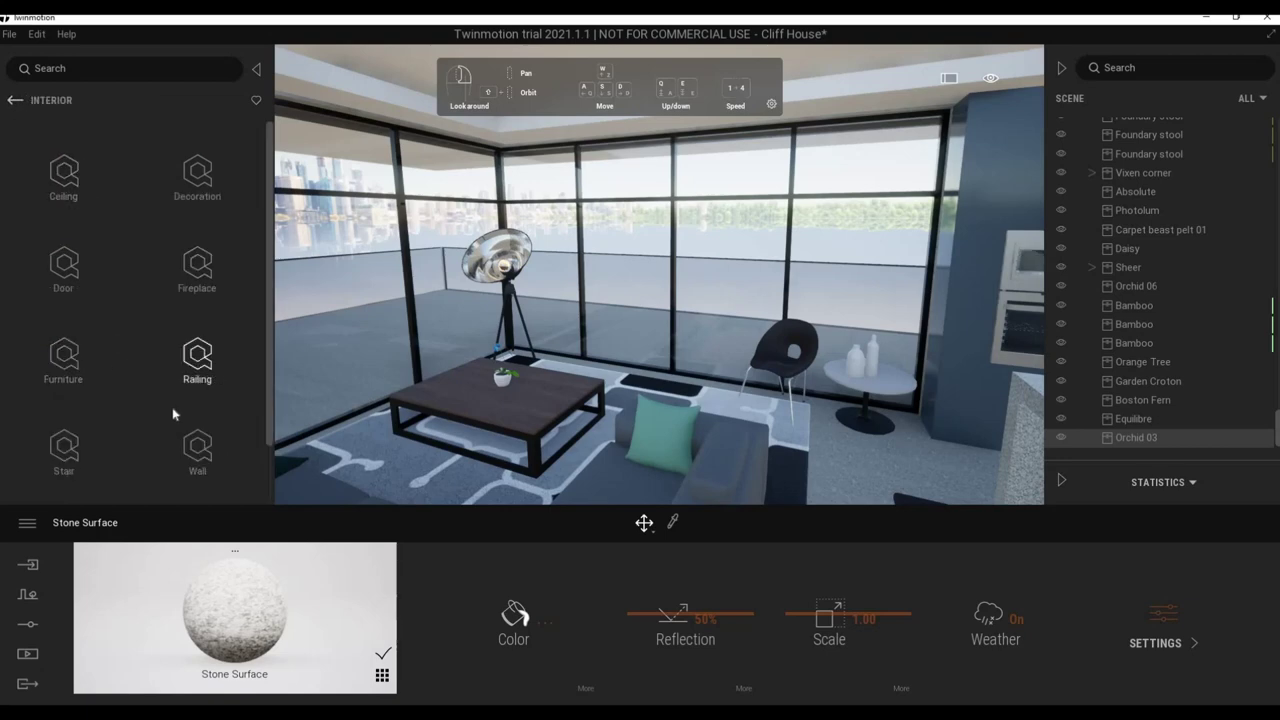
pyautogui.click(197, 455)
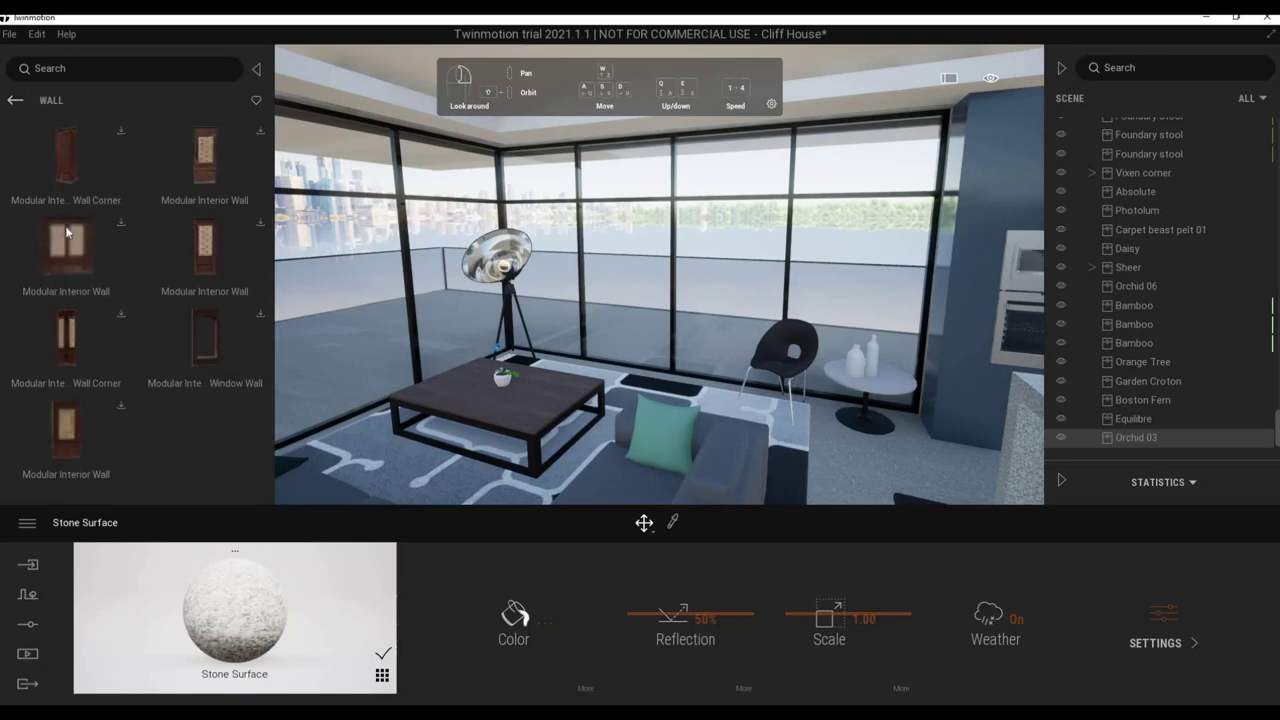
pyautogui.click(15, 102)
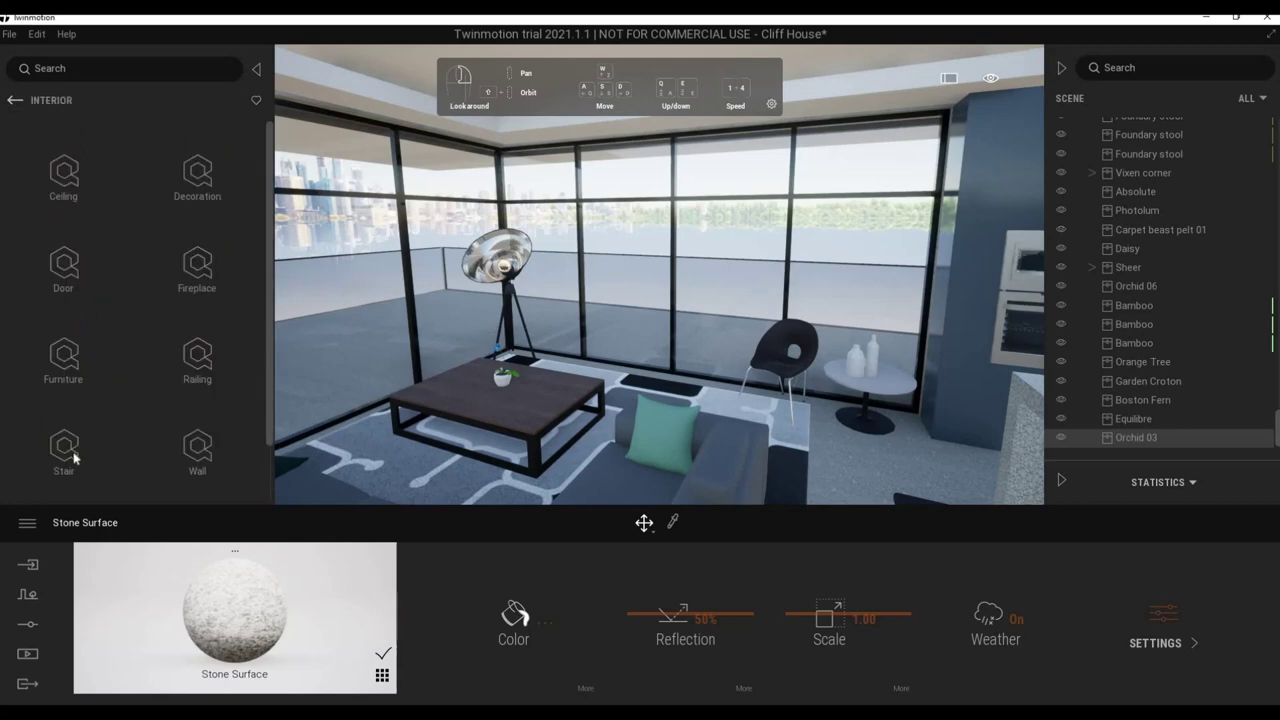
pyautogui.click(195, 350)
pyautogui.click(14, 102)
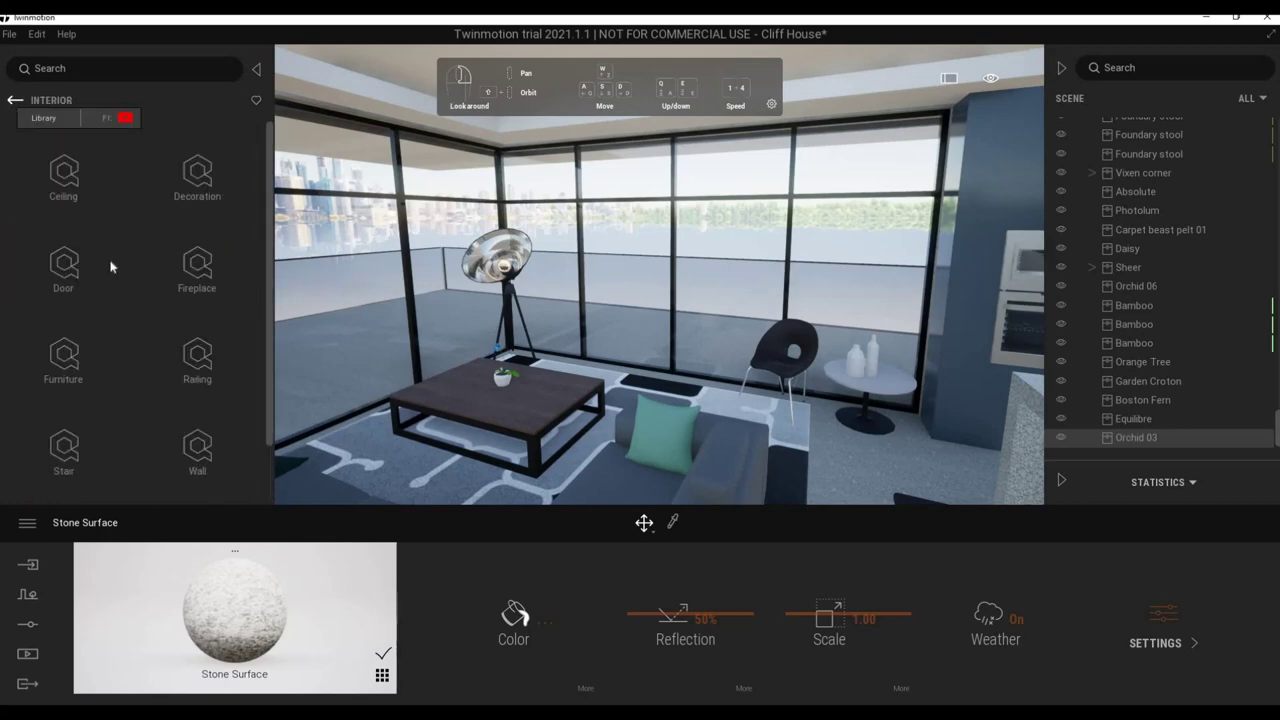
pyautogui.click(197, 448)
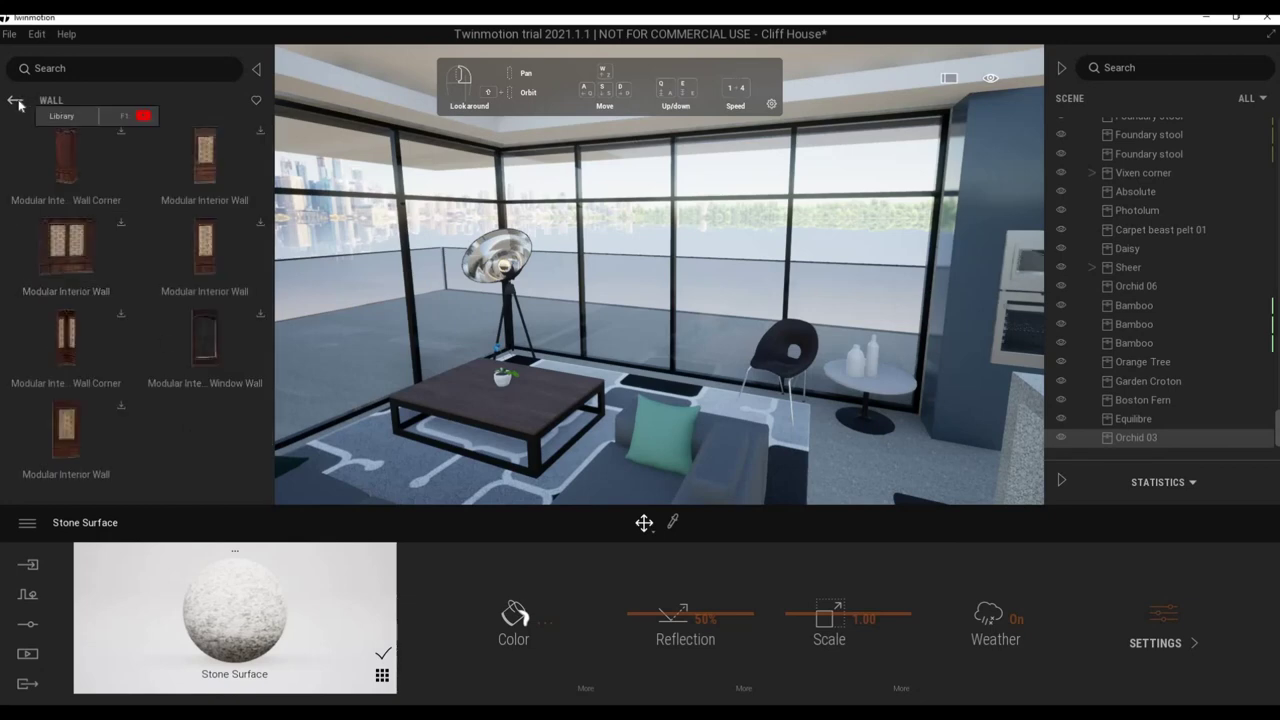
pyautogui.click(15, 102)
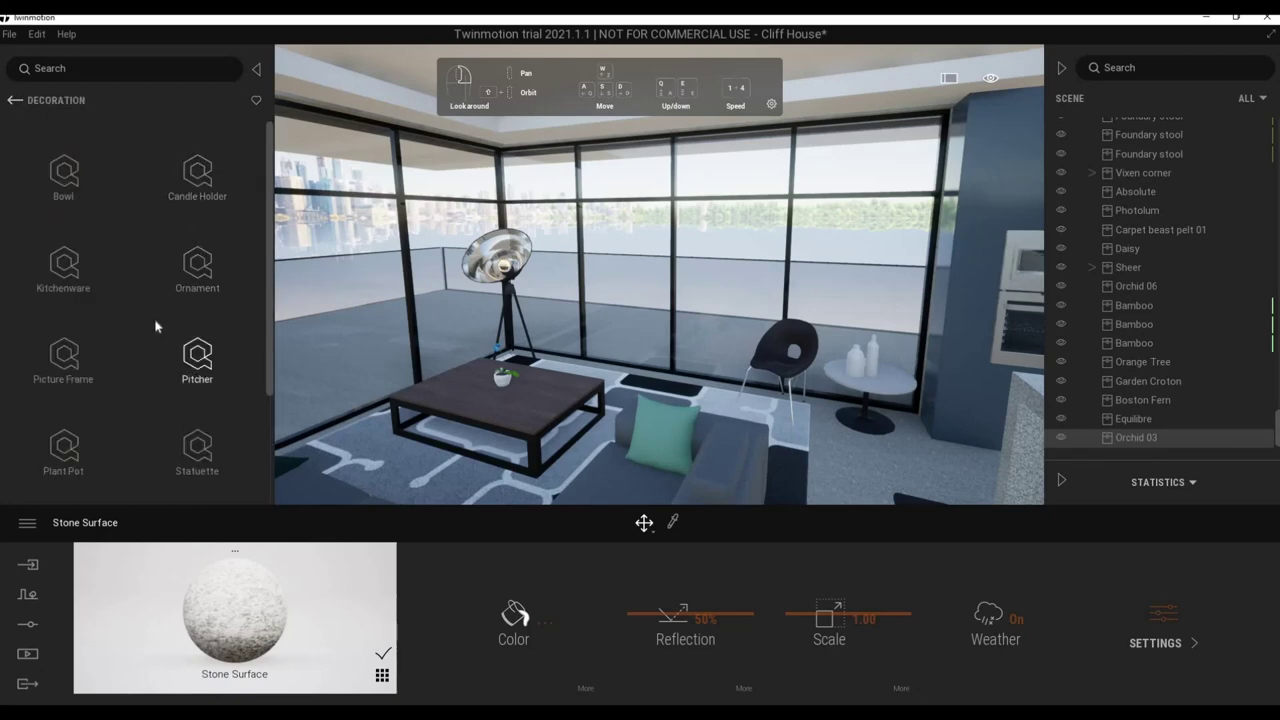
# Check the Tableware and Picture Frame assets, then climb back to the top-level Library.
pyautogui.scroll(-5, 137, 314)
pyautogui.click(195, 365)
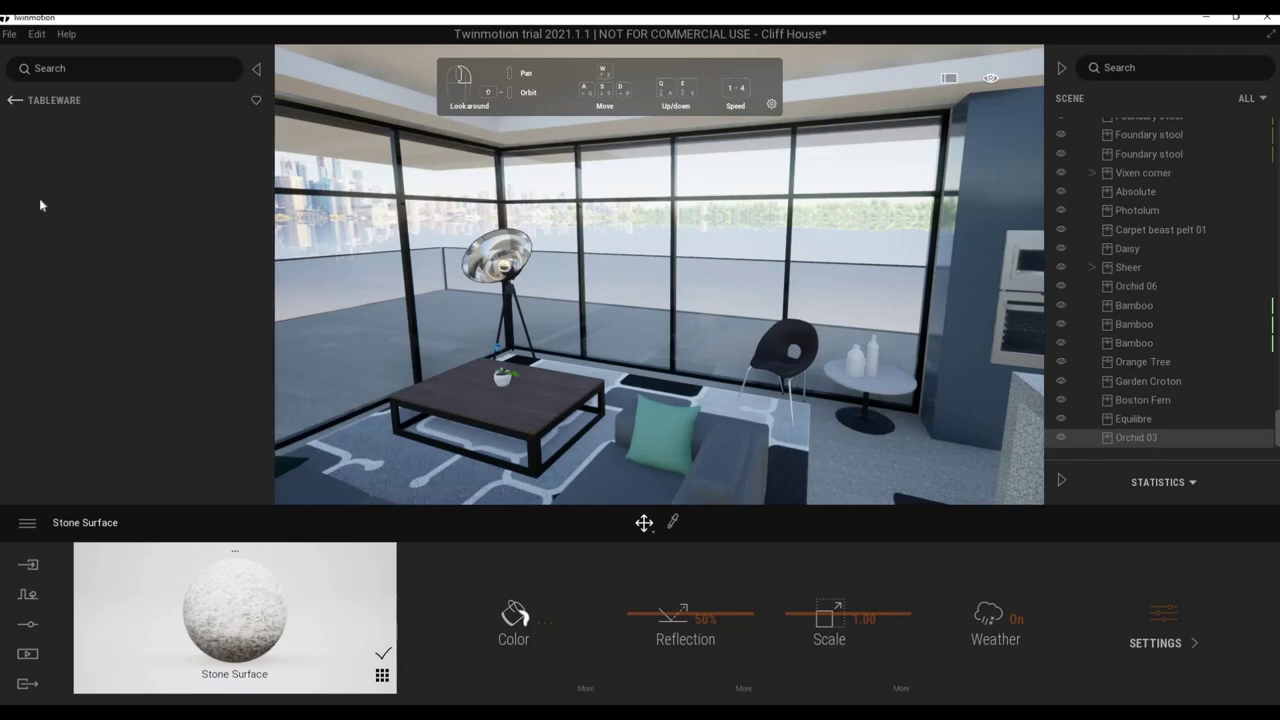
pyautogui.scroll(-3, 256, 408)
pyautogui.scroll(-3, 256, 408)
pyautogui.click(14, 101)
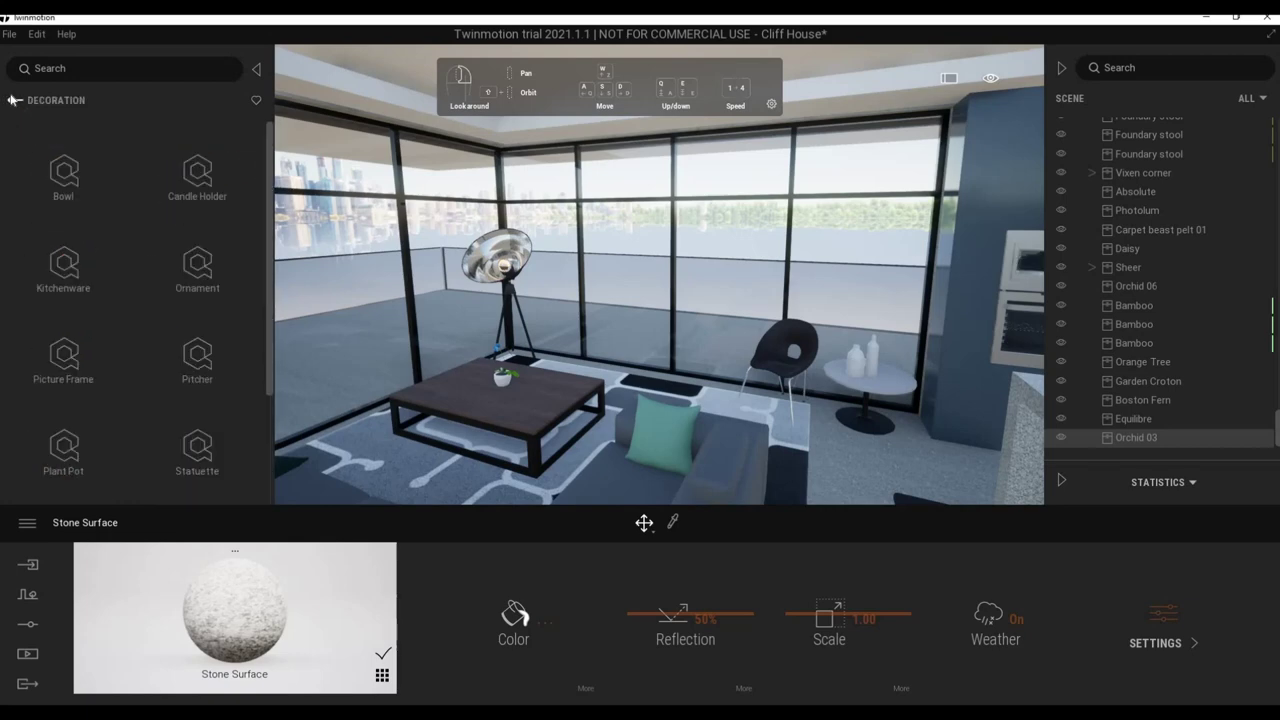
pyautogui.click(70, 372)
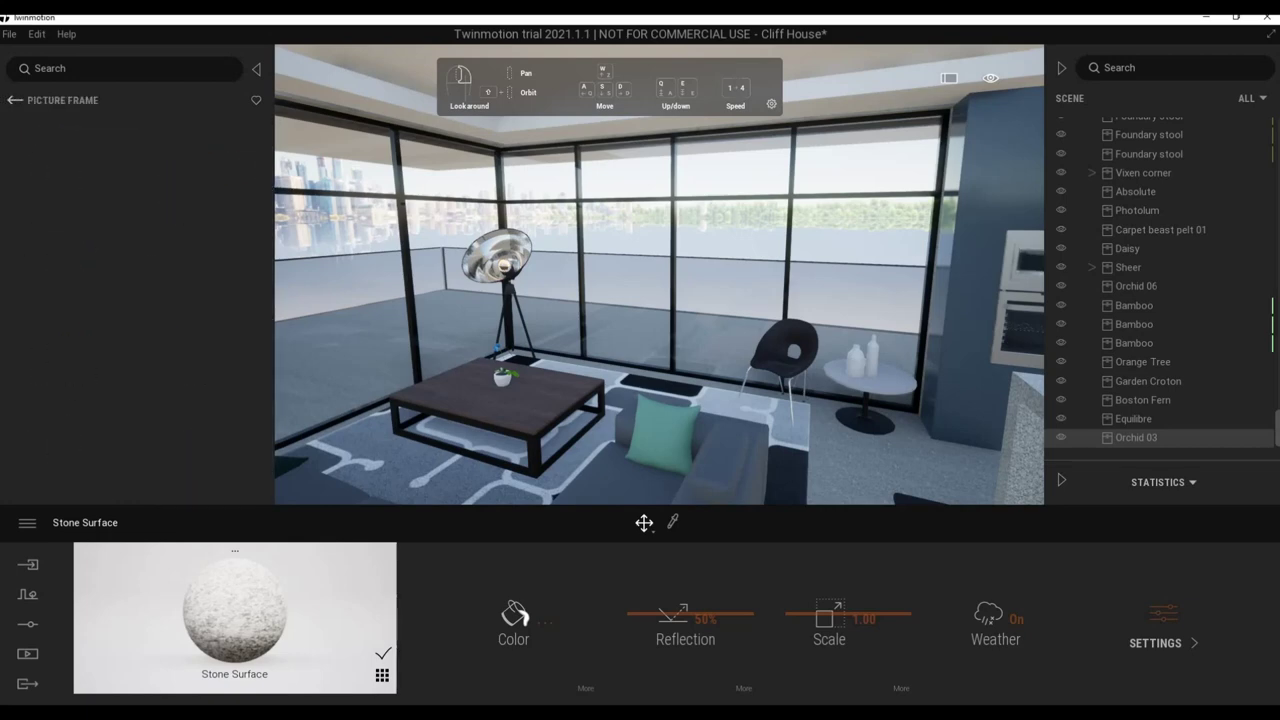
pyautogui.click(18, 103)
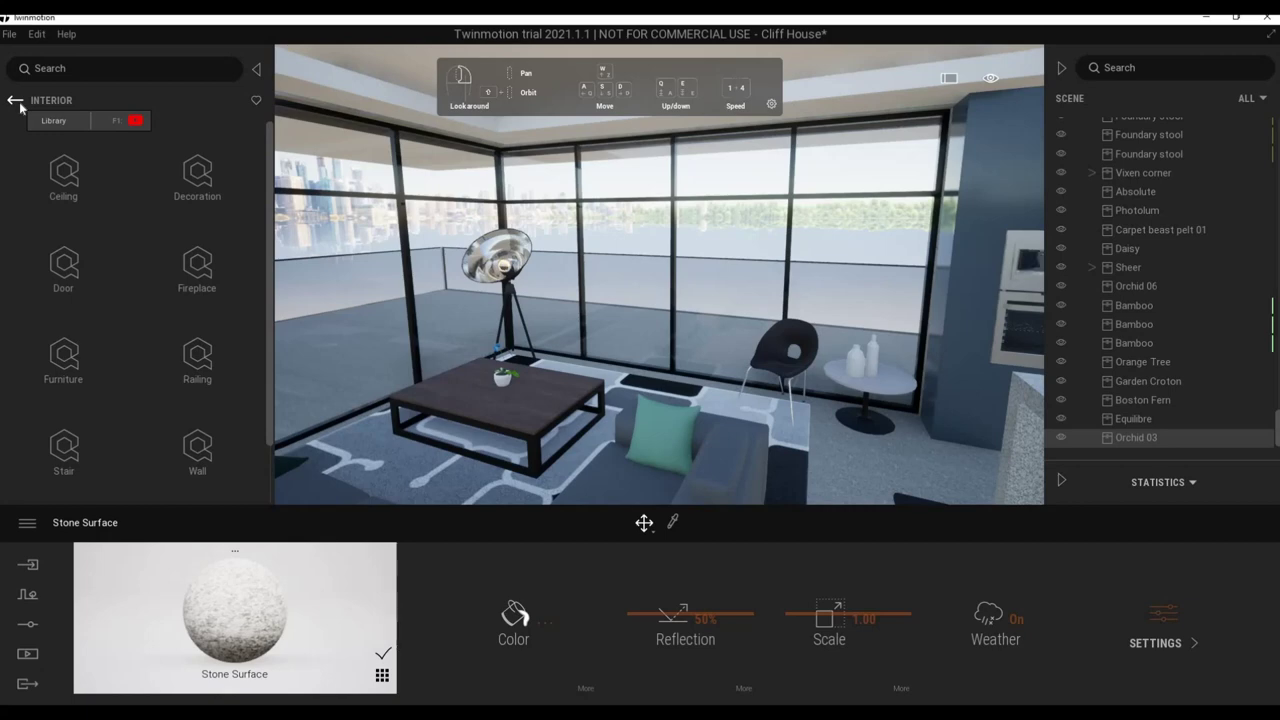
pyautogui.click(16, 102)
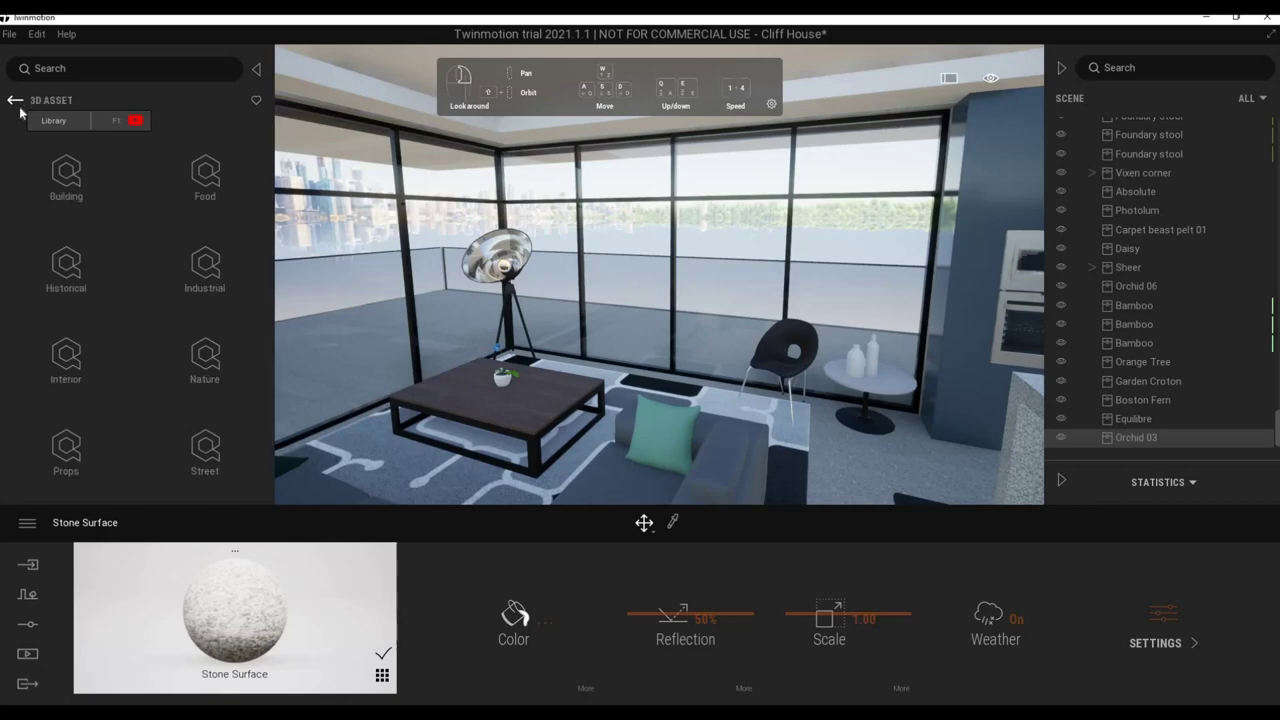
pyautogui.click(17, 103)
pyautogui.click(16, 103)
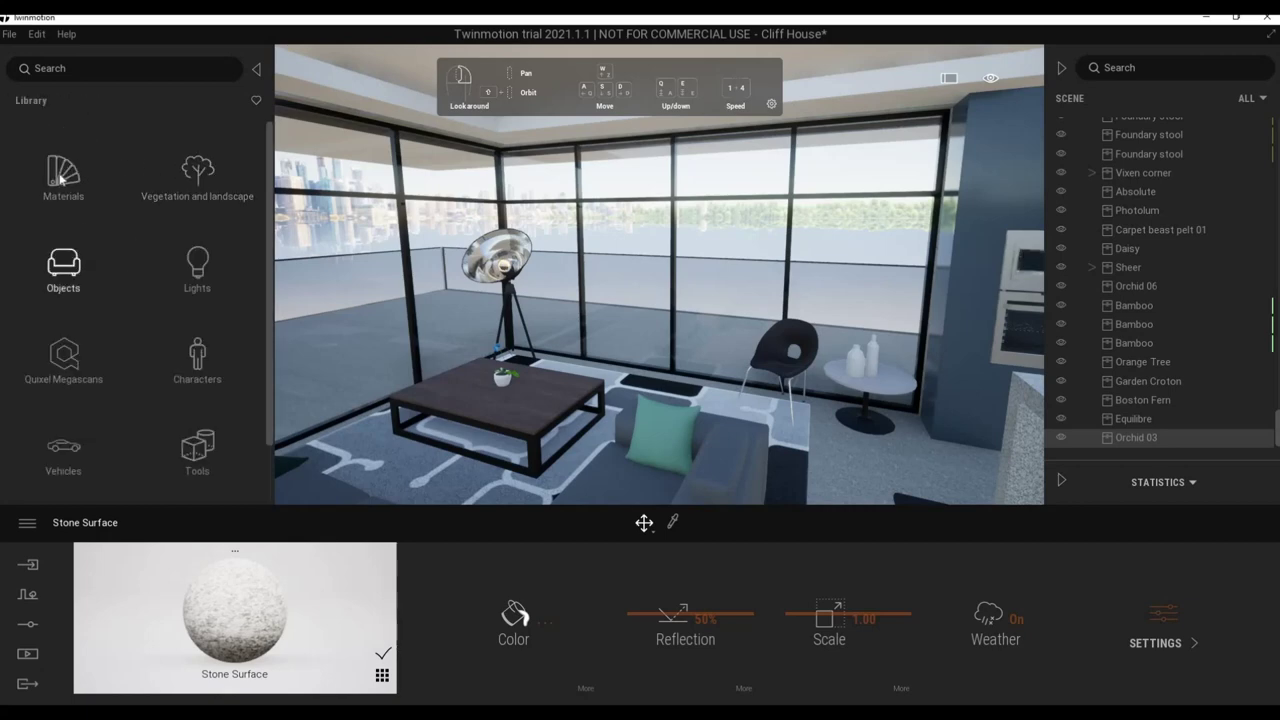
# Add the Group08 people group from Characters > Groups to the dining area.
pyautogui.click(64, 268)
pyautogui.click(190, 358)
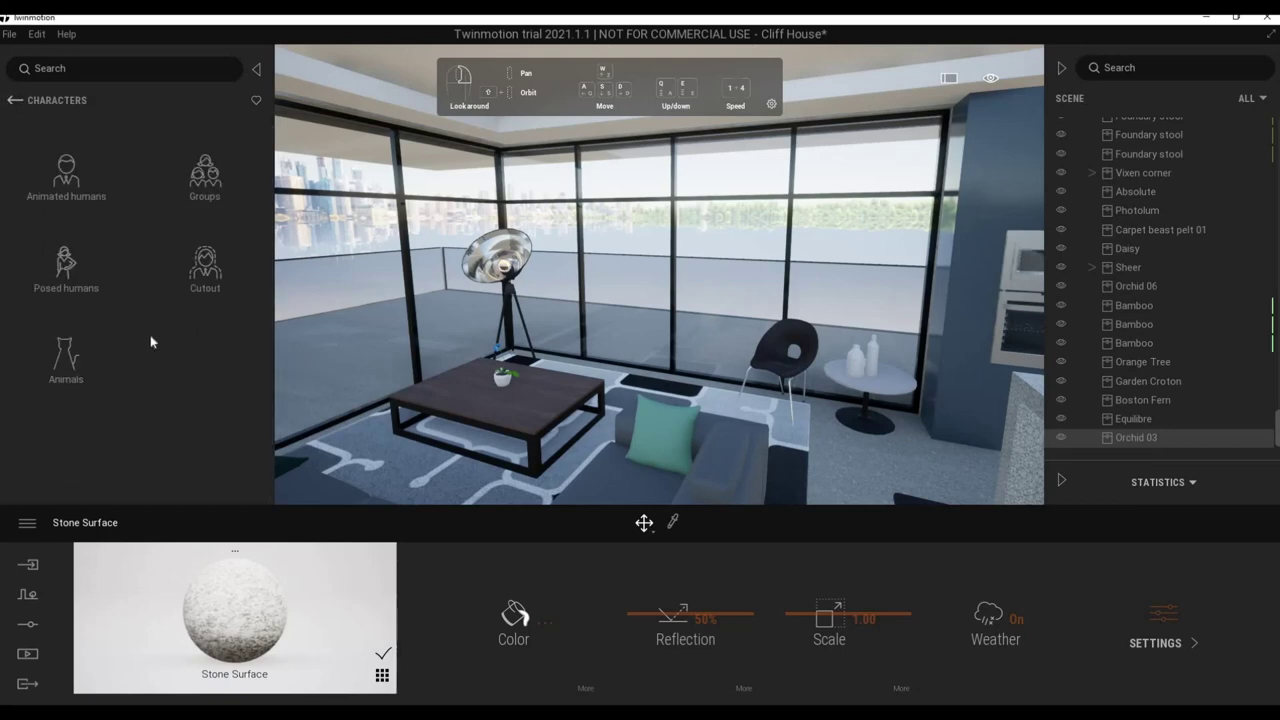
pyautogui.click(200, 172)
pyautogui.scroll(-3, 268, 262)
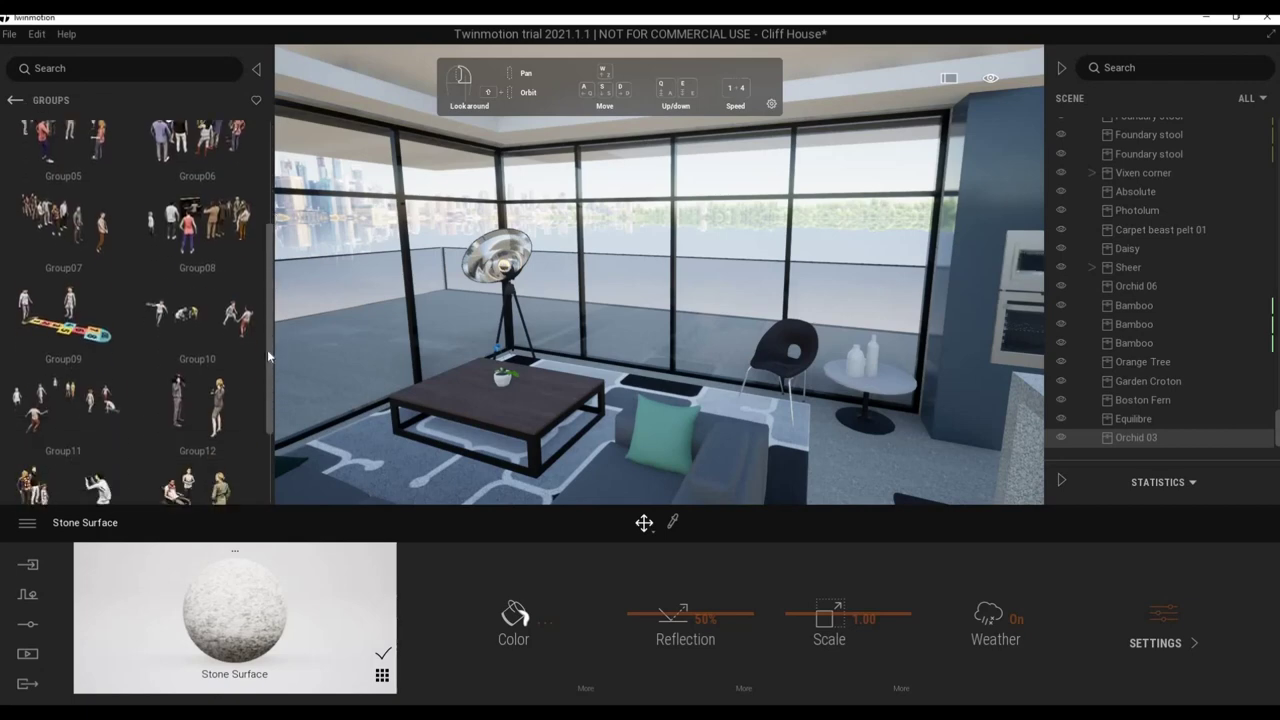
pyautogui.scroll(-2, 260, 278)
pyautogui.scroll(3, 208, 297)
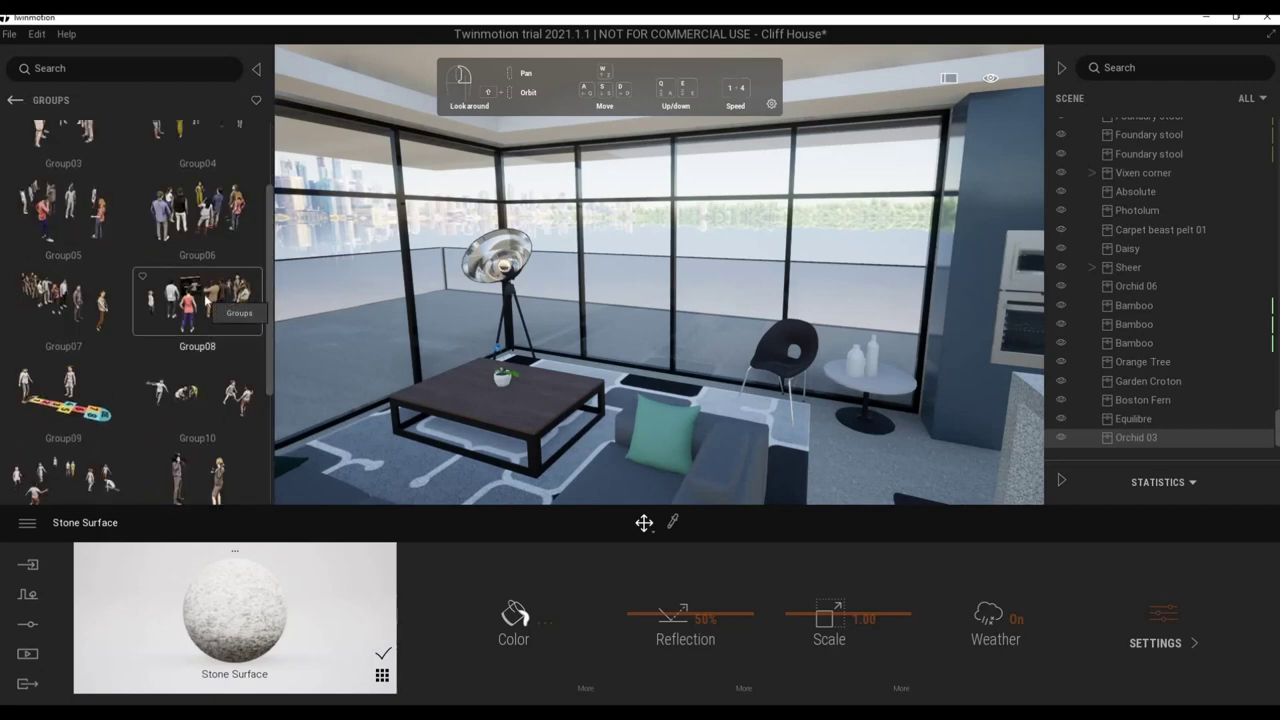
pyautogui.moveTo(290, 300)
pyautogui.mouseDown()
pyautogui.moveTo(372, 306)
pyautogui.moveTo(334, 333)
pyautogui.mouseUp()
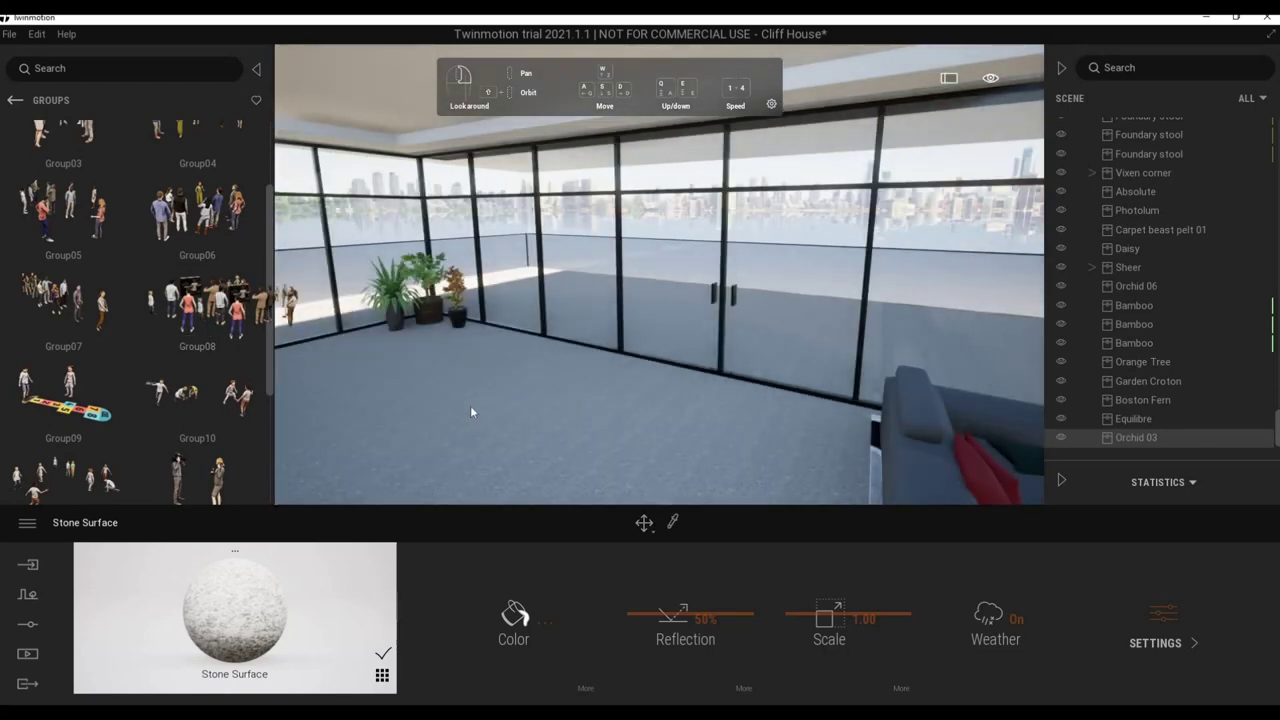
pyautogui.moveTo(471, 411)
pyautogui.mouseDown()
pyautogui.moveTo(389, 277)
pyautogui.moveTo(396, 308)
pyautogui.mouseUp()
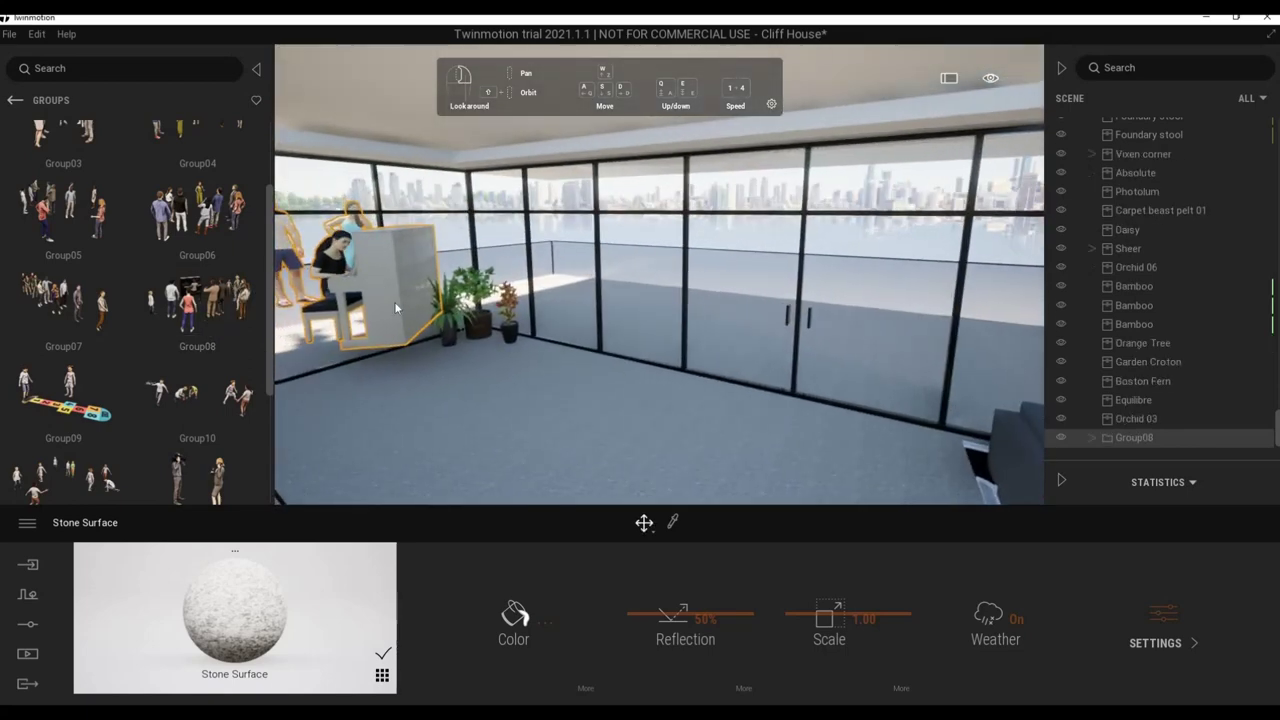
pyautogui.click(950, 377)
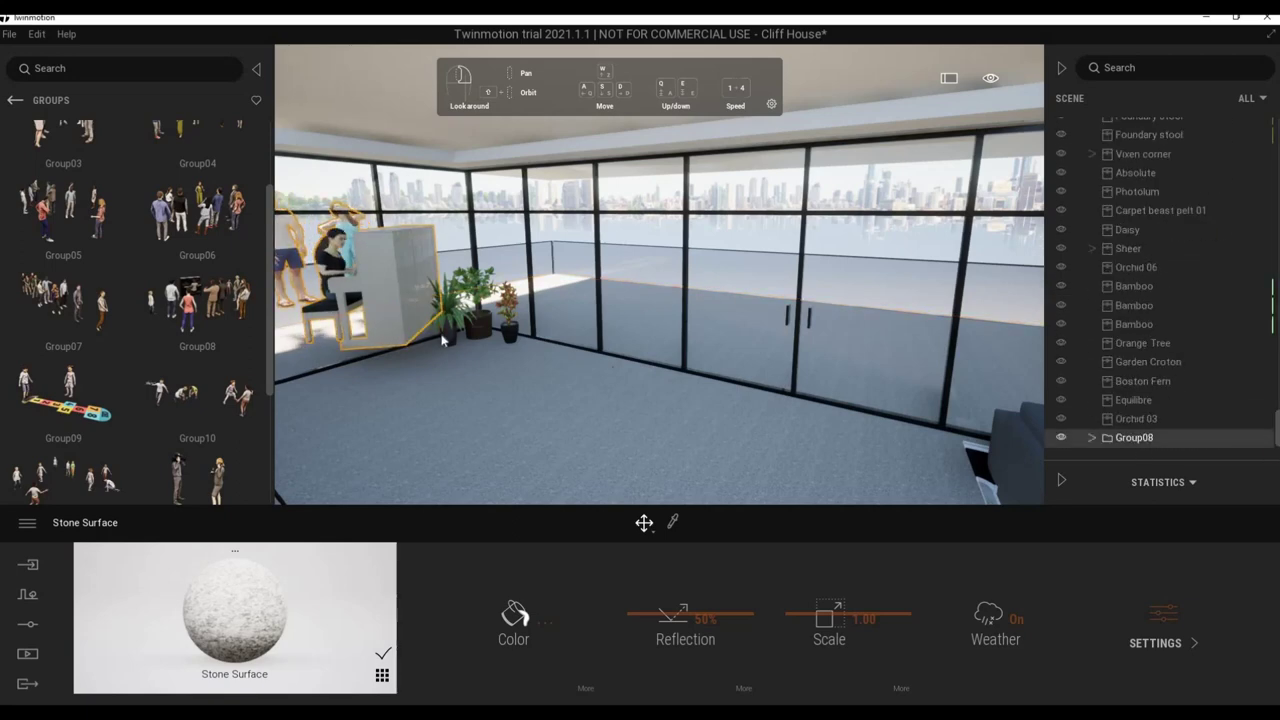
# Hide five members of Group08 and delete the piano player with the piano.
pyautogui.moveTo(443, 340); pyautogui.dragTo(542, 398)
pyautogui.scroll(-3, 542, 398)
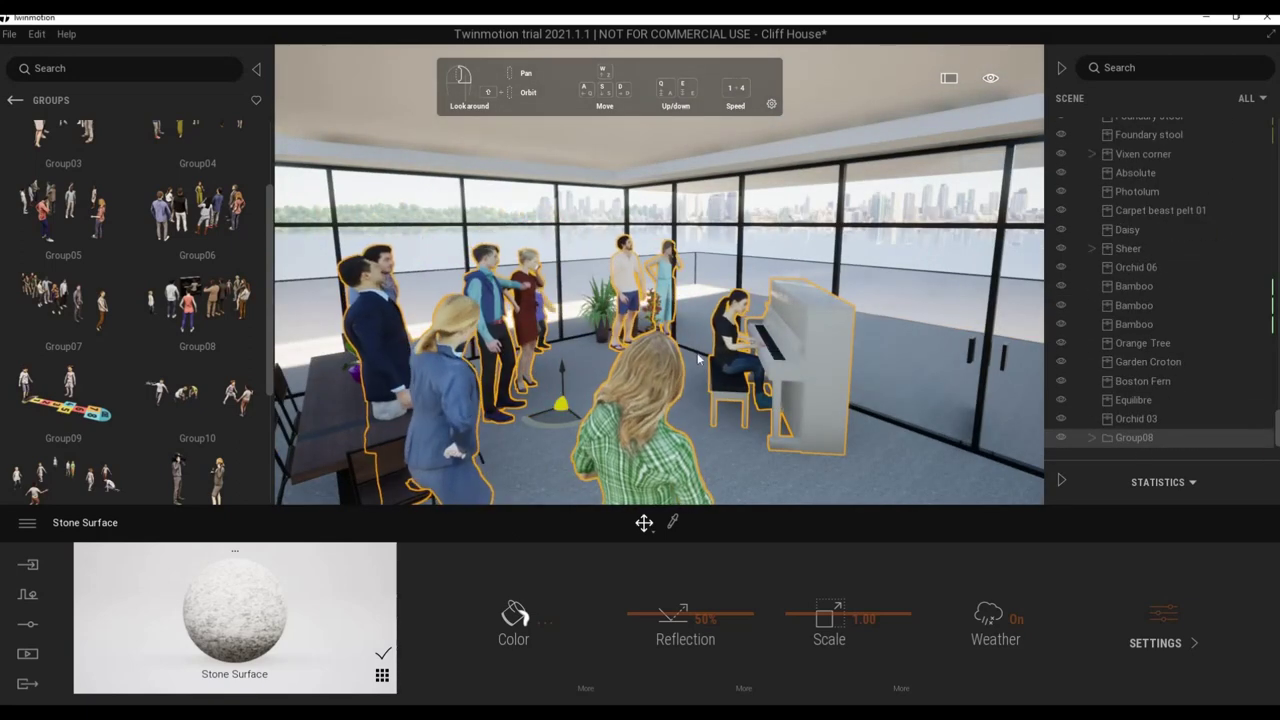
pyautogui.click(737, 316)
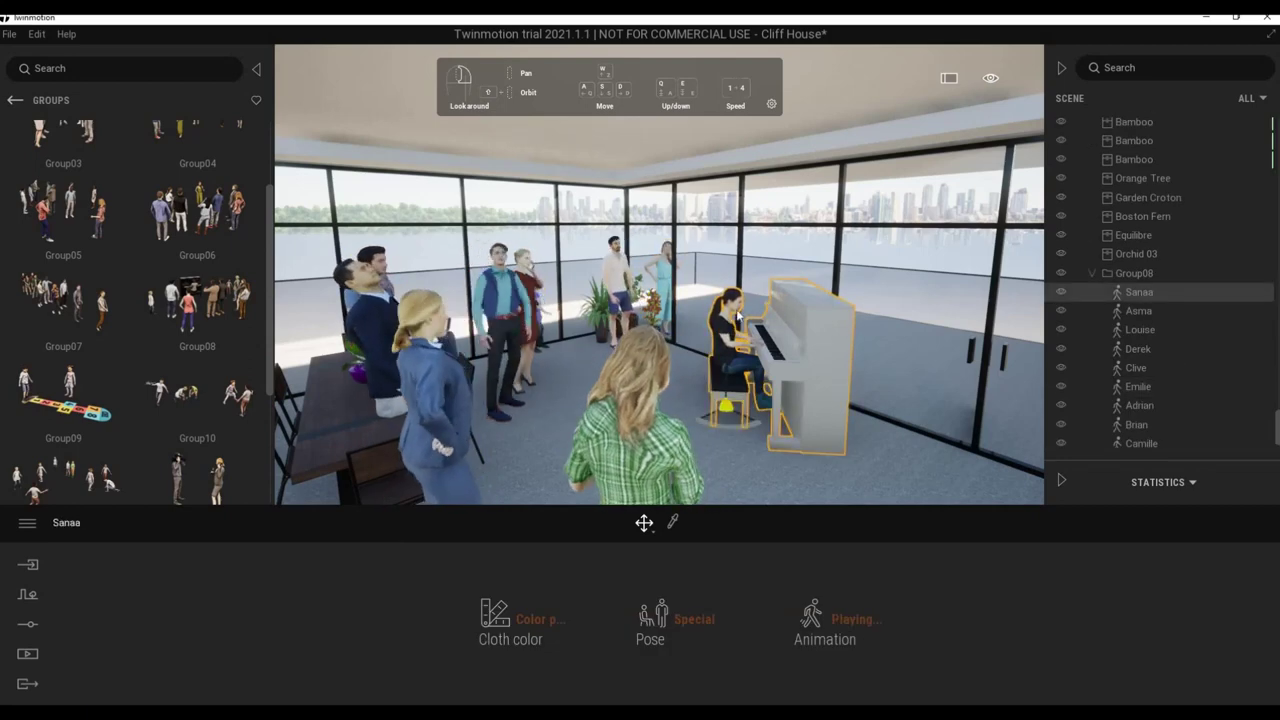
pyautogui.click(1061, 311)
pyautogui.click(1061, 330)
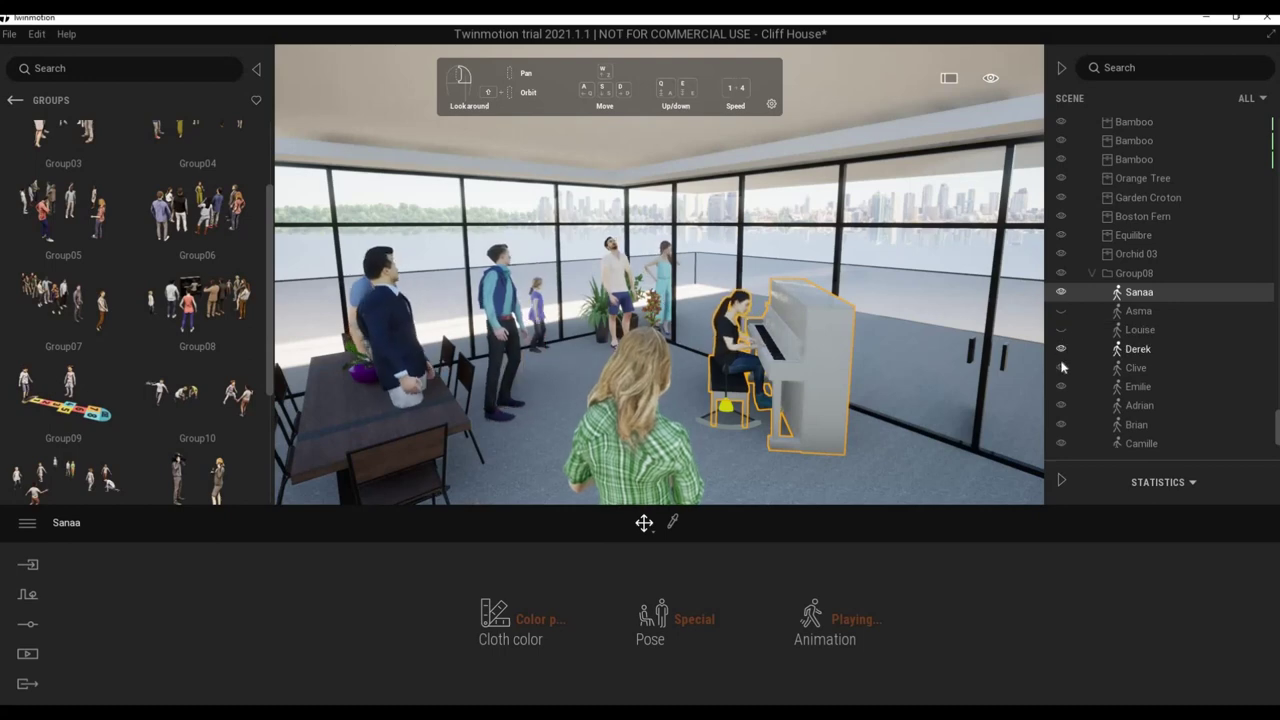
pyautogui.click(1061, 349)
pyautogui.click(1061, 368)
pyautogui.click(1061, 386)
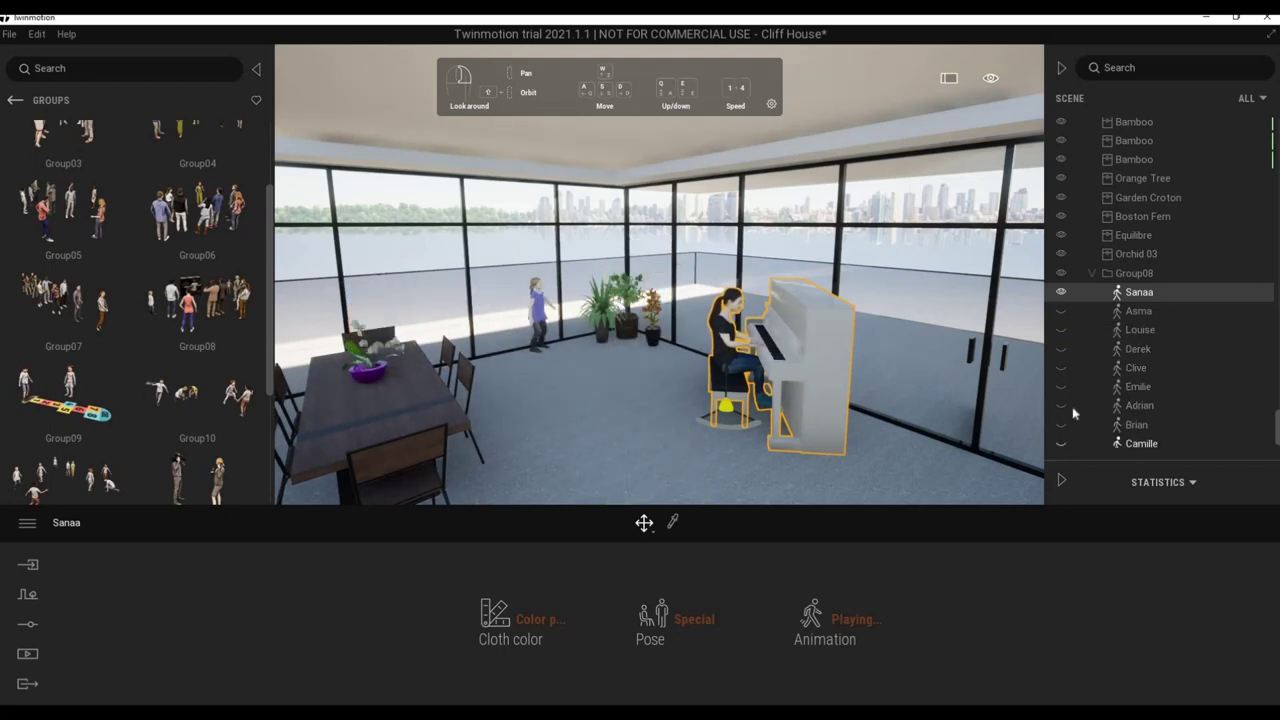
pyautogui.scroll(-1, 1073, 413)
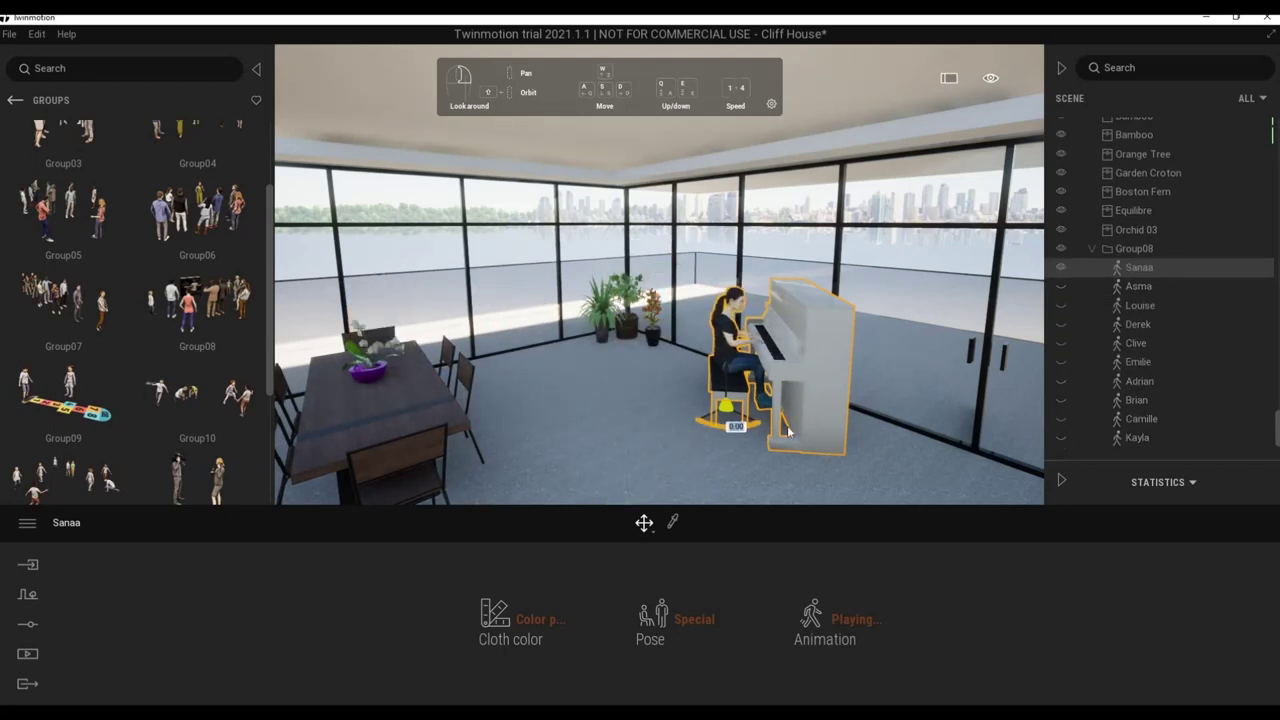
pyautogui.press('Delete')
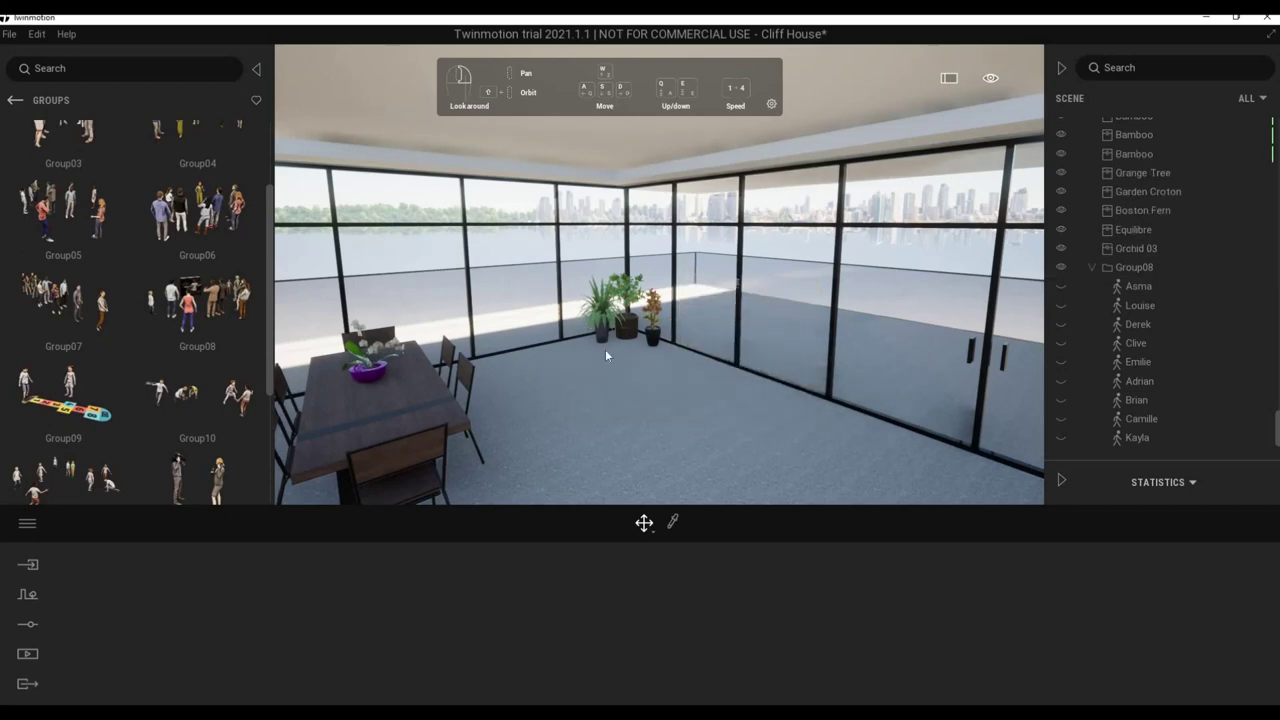
# Frame the kitchen backsplash and bring up the Neons materials list.
pyautogui.click(15, 101)
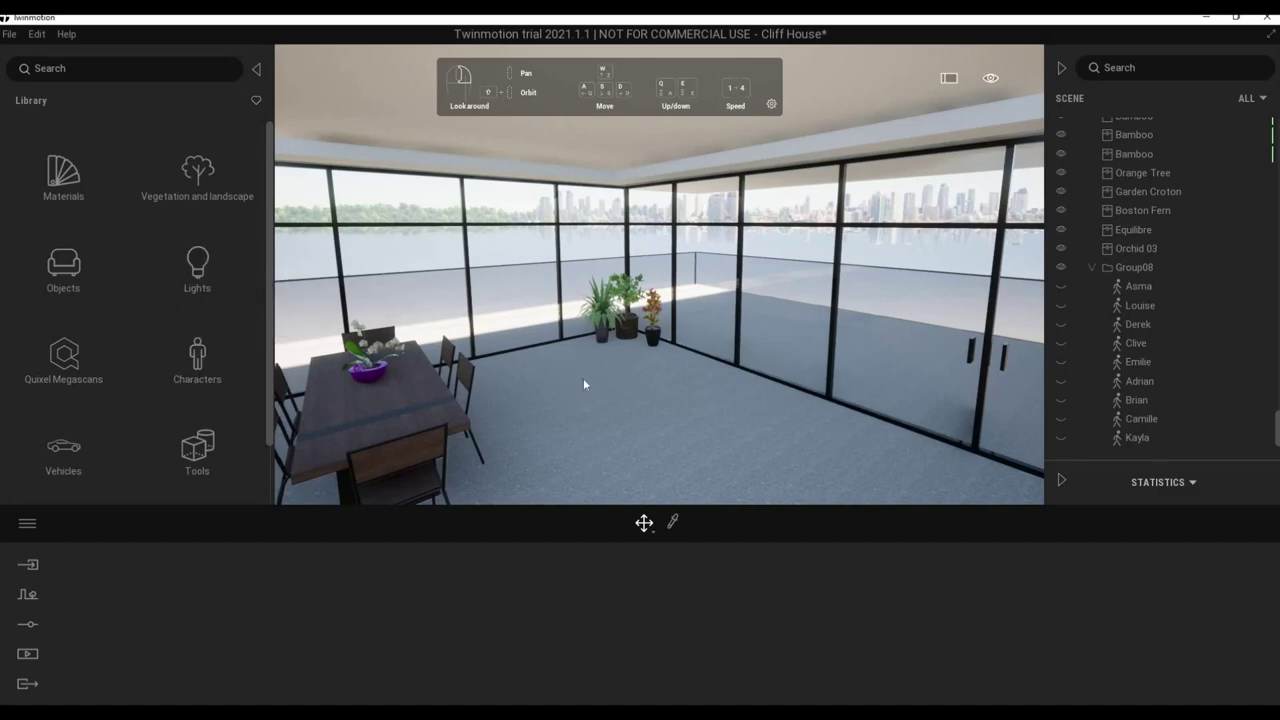
pyautogui.moveTo(642, 362)
pyautogui.mouseDown(button='right')
pyautogui.moveTo(647, 384)
pyautogui.moveTo(616, 382)
pyautogui.mouseUp(button='right')
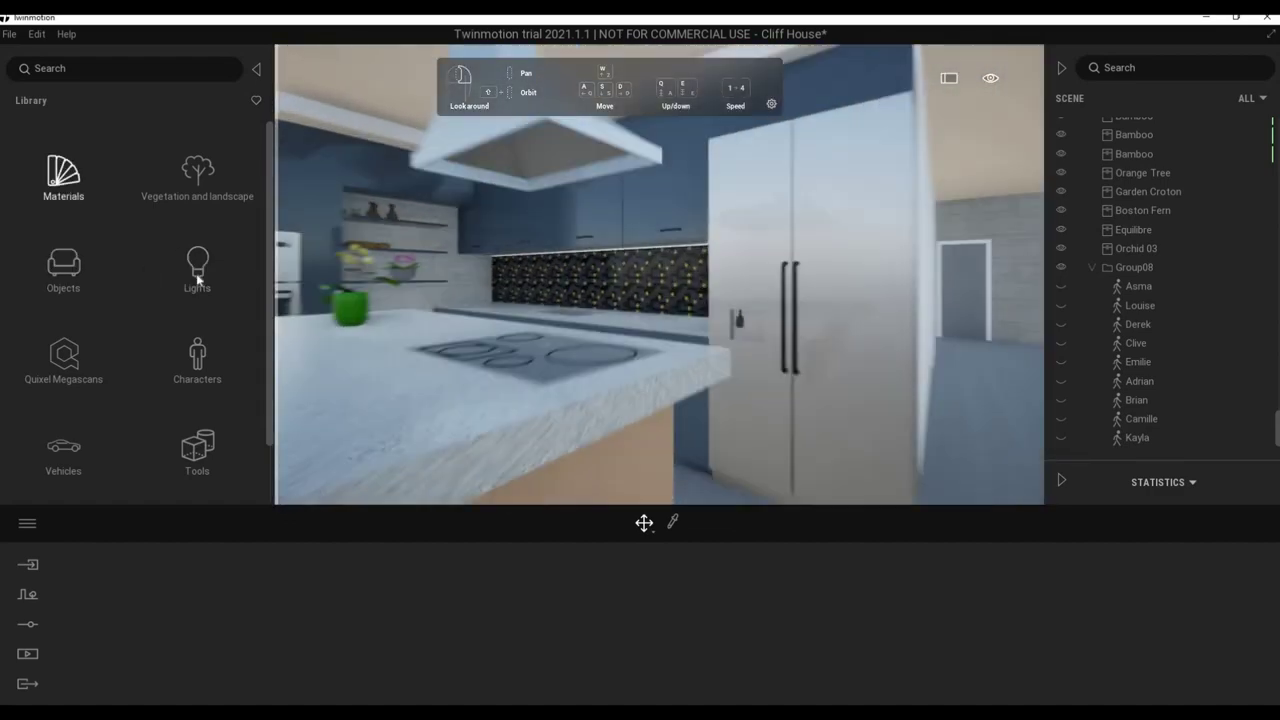
pyautogui.click(197, 264)
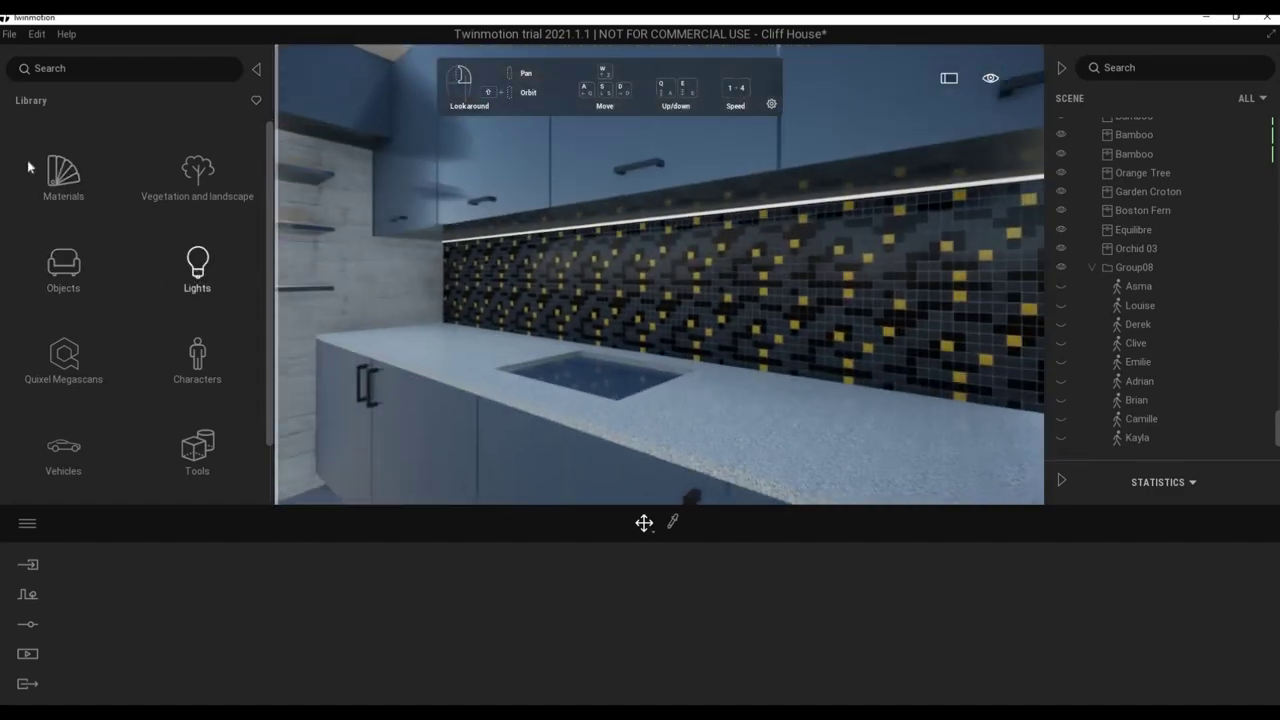
pyautogui.click(17, 108)
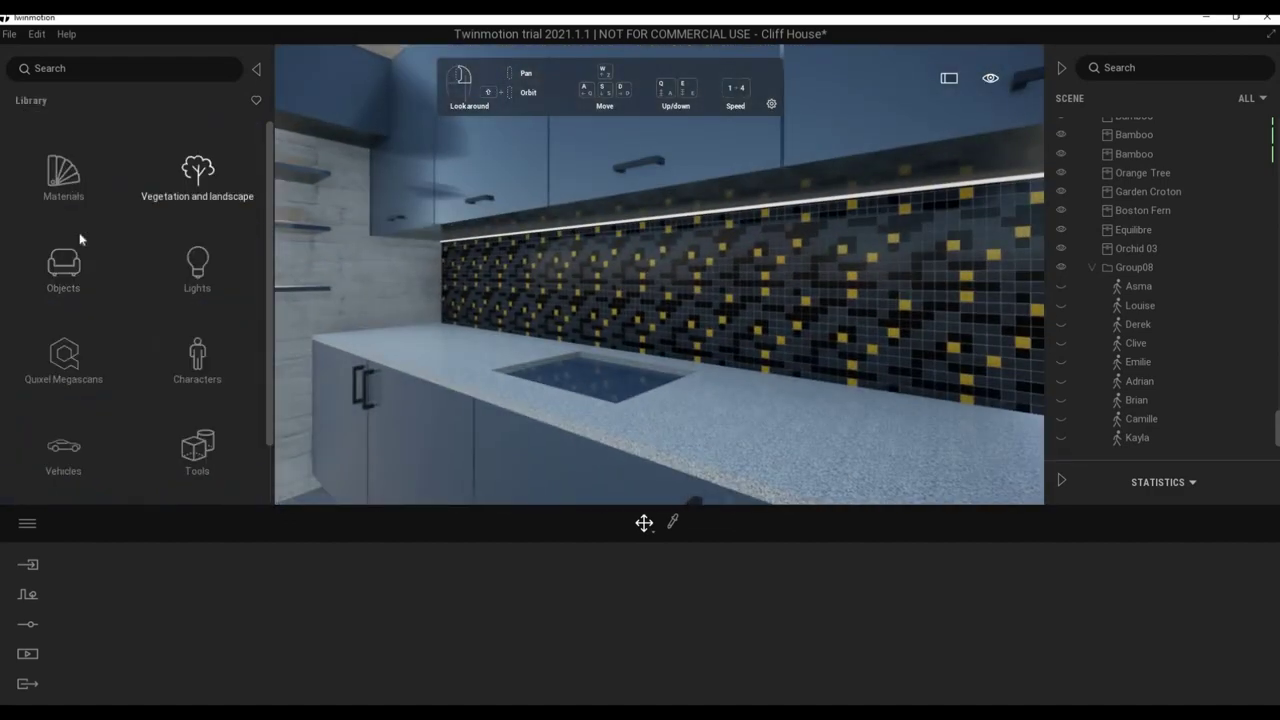
pyautogui.scroll(-3, 85, 398)
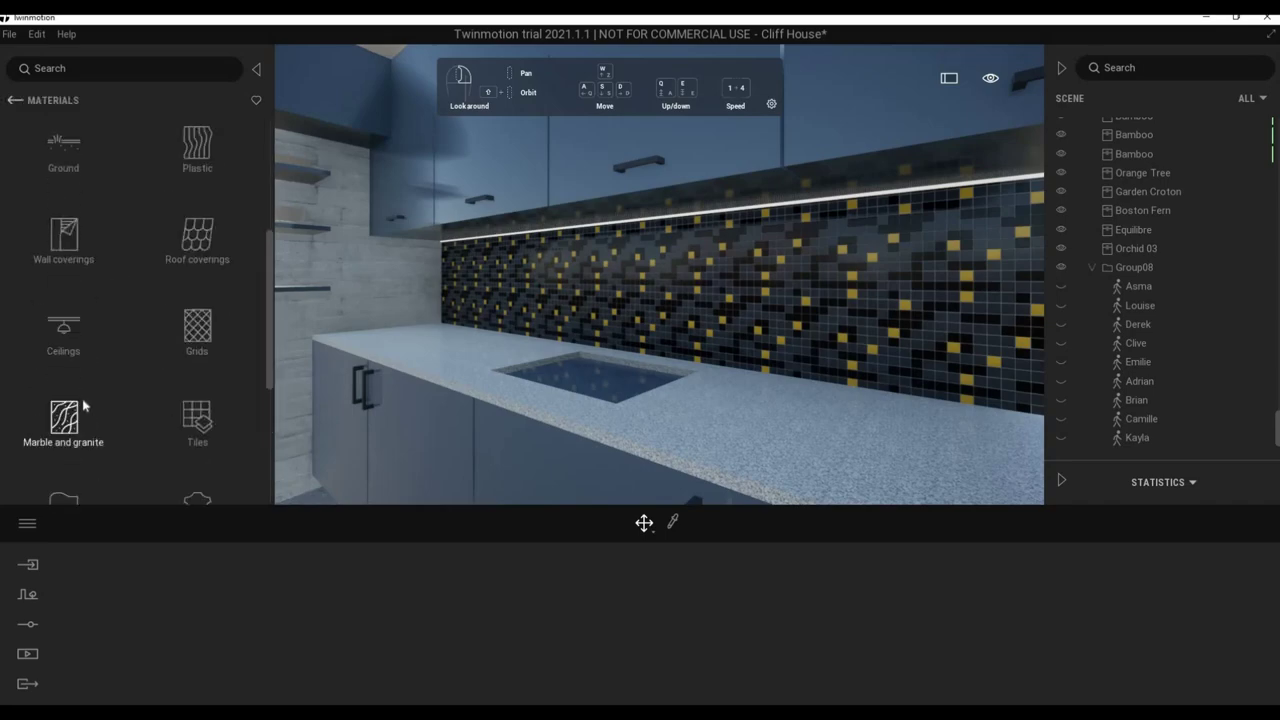
pyautogui.scroll(-3, 85, 398)
pyautogui.click(63, 400)
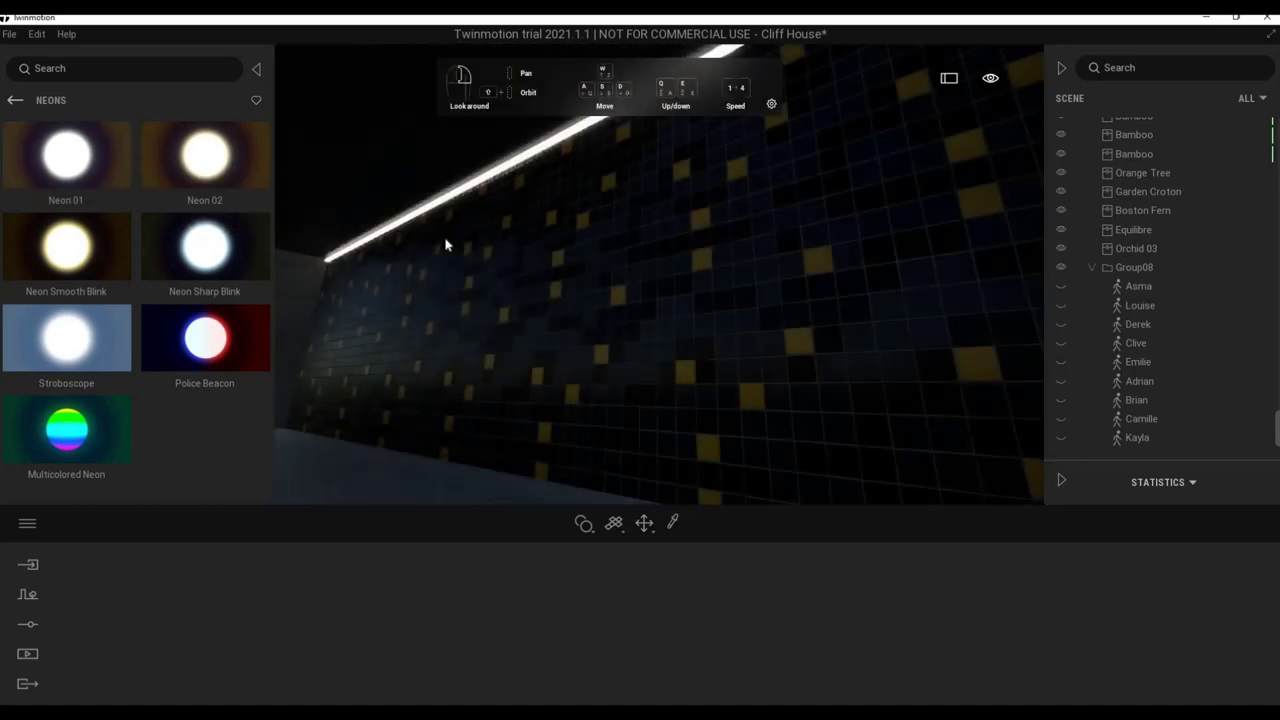
# Apply Neon 01 to the strip beneath the upper kitchen cabinets, glowing white at 100 nits.
pyautogui.moveTo(378, 203); pyautogui.dragTo(460, 280)
pyautogui.scroll(-5, 499, 352)
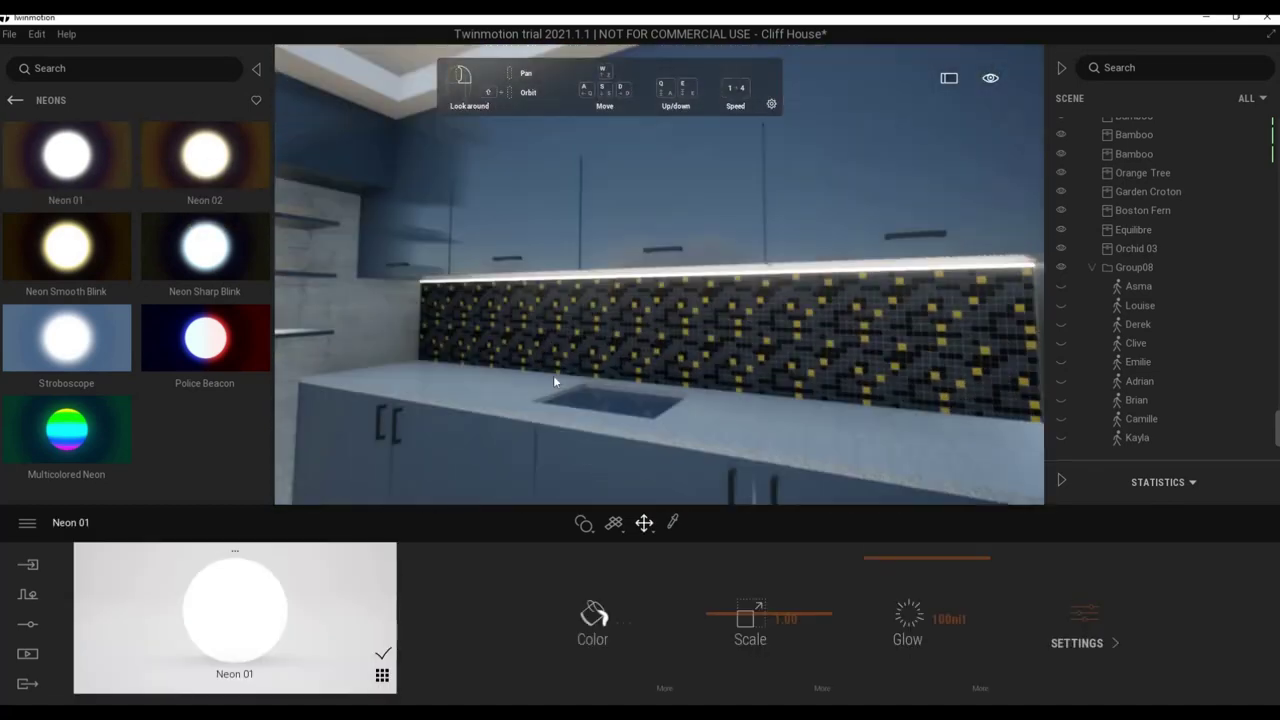
pyautogui.scroll(-5, 527, 354)
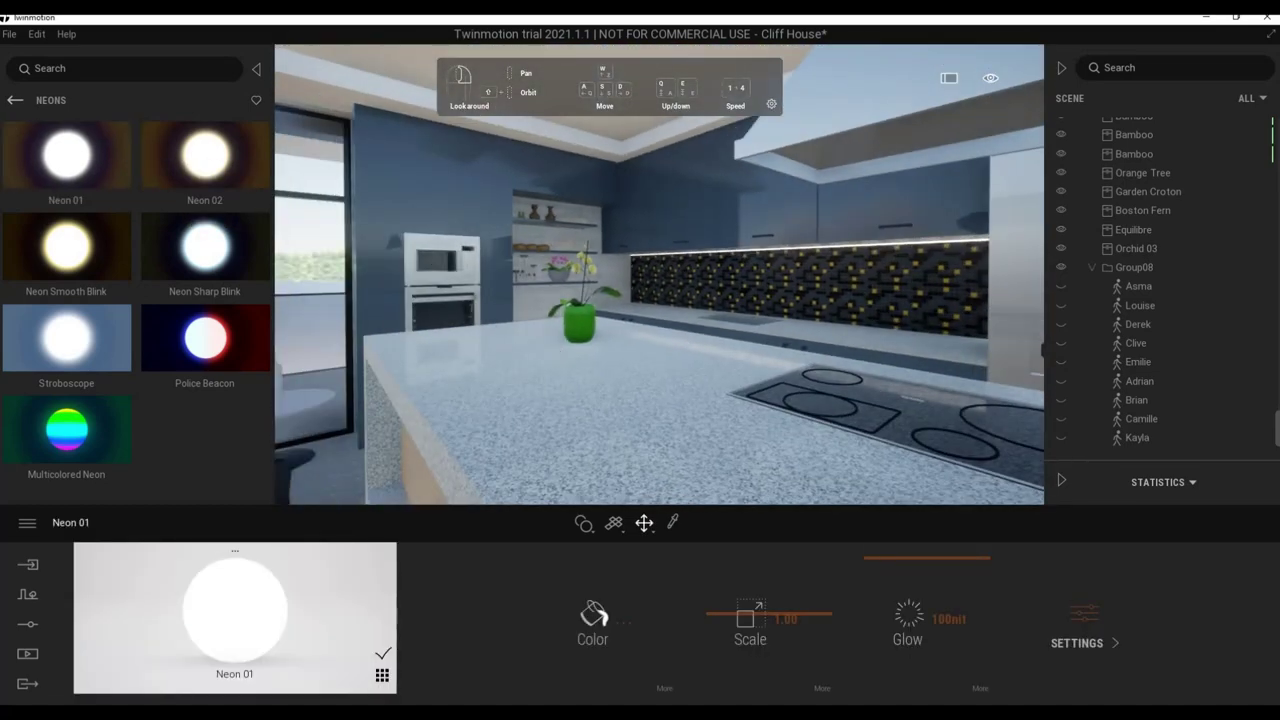
pyautogui.scroll(3, 508, 361)
pyautogui.scroll(5, 500, 355)
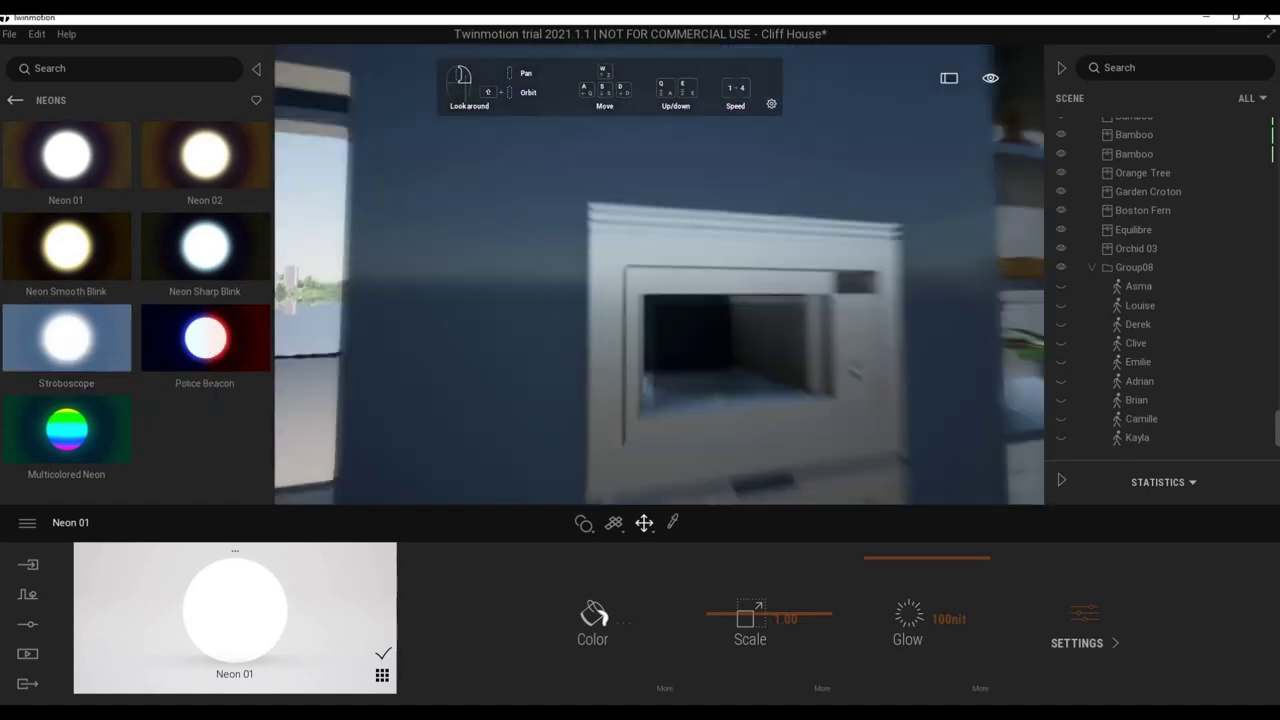
pyautogui.moveTo(600, 377)
pyautogui.mouseDown()
pyautogui.moveTo(623, 325)
pyautogui.moveTo(626, 337)
pyautogui.mouseUp()
pyautogui.scroll(-5, 623, 325)
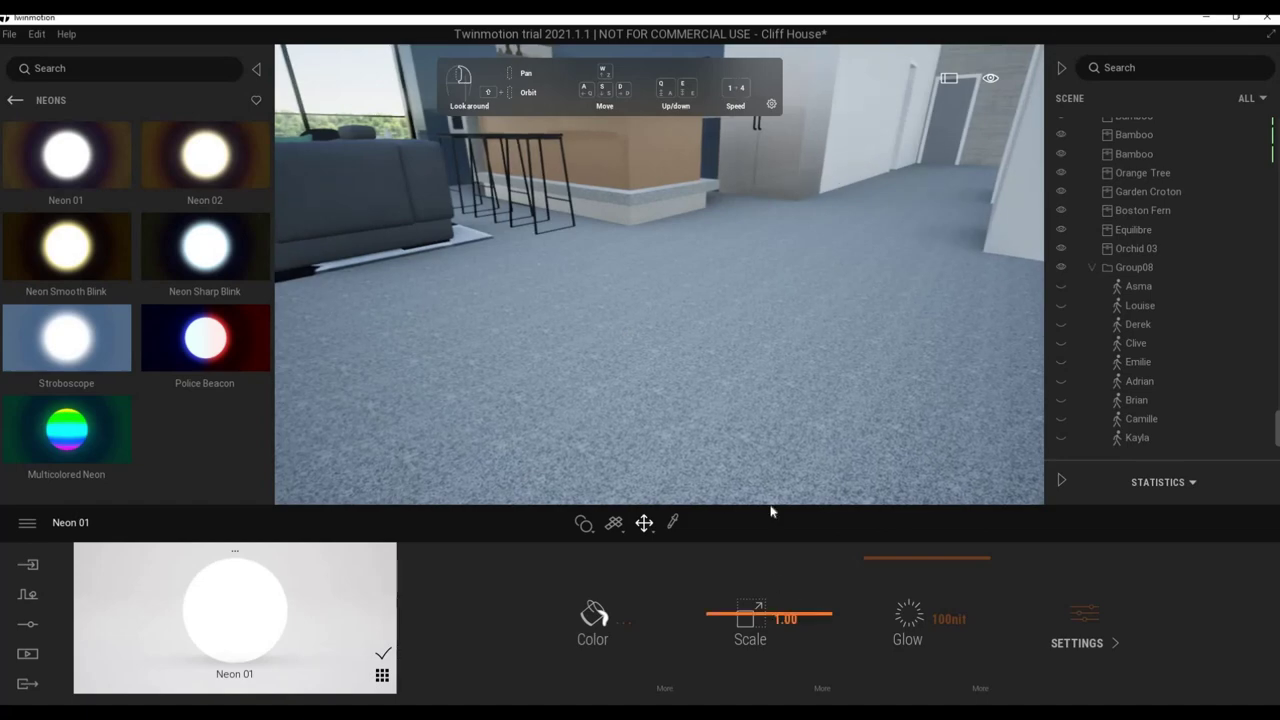
# Raise the carpet's Stone Surface texture scale from 1.00 to 2.15, then back the camera out of the house.
pyautogui.click(753, 408)
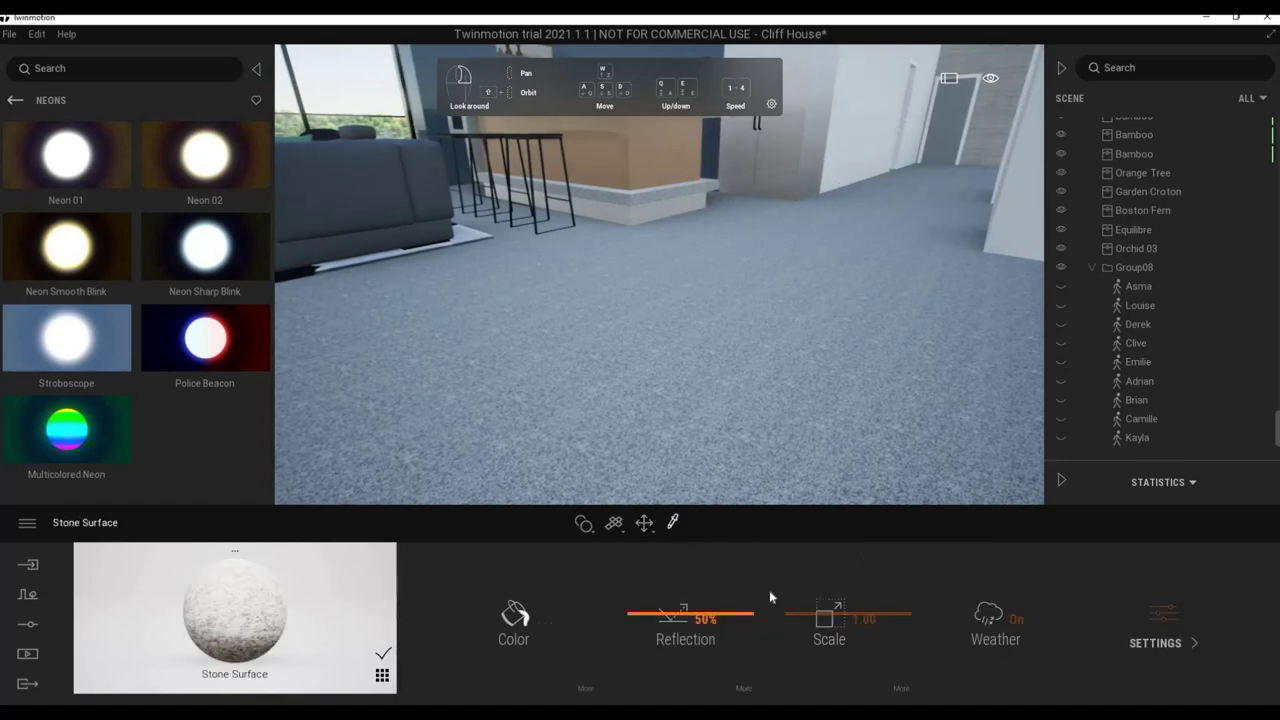
pyautogui.moveTo(812, 610)
pyautogui.mouseDown()
pyautogui.moveTo(804, 478)
pyautogui.moveTo(680, 428)
pyautogui.moveTo(760, 428)
pyautogui.moveTo(720, 426)
pyautogui.mouseUp()
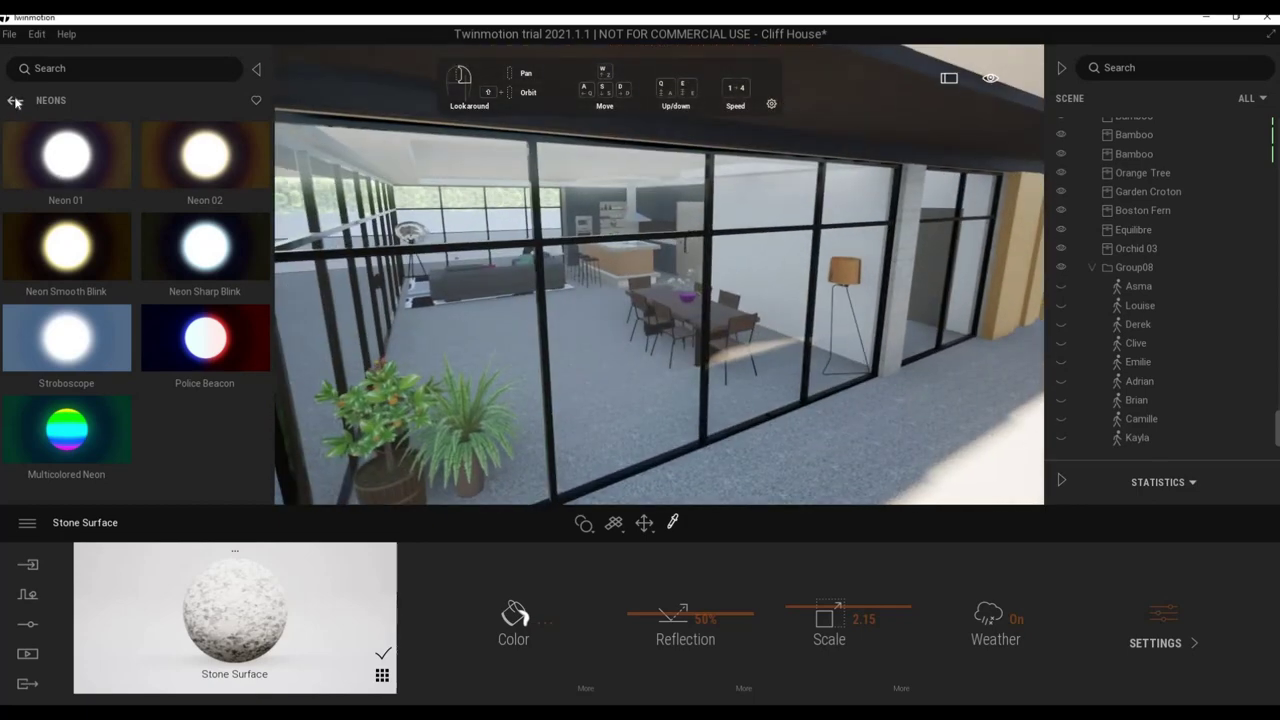
pyautogui.click(15, 102)
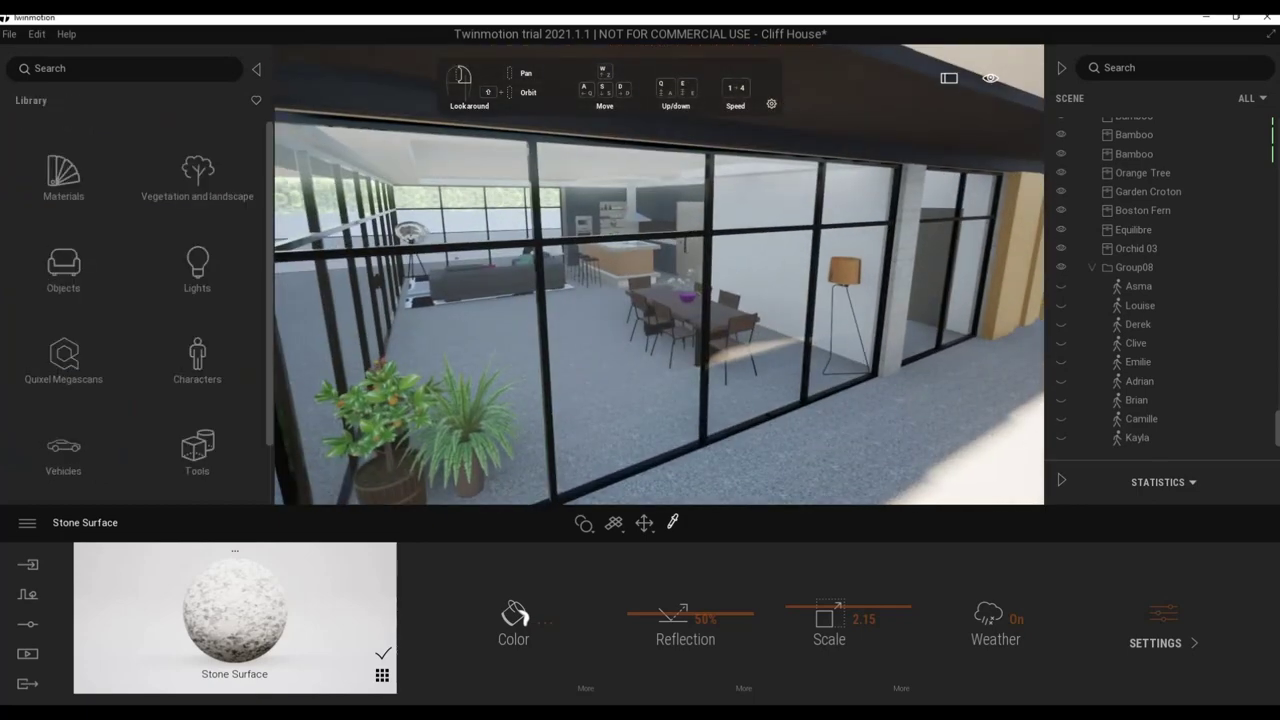
pyautogui.press('s')
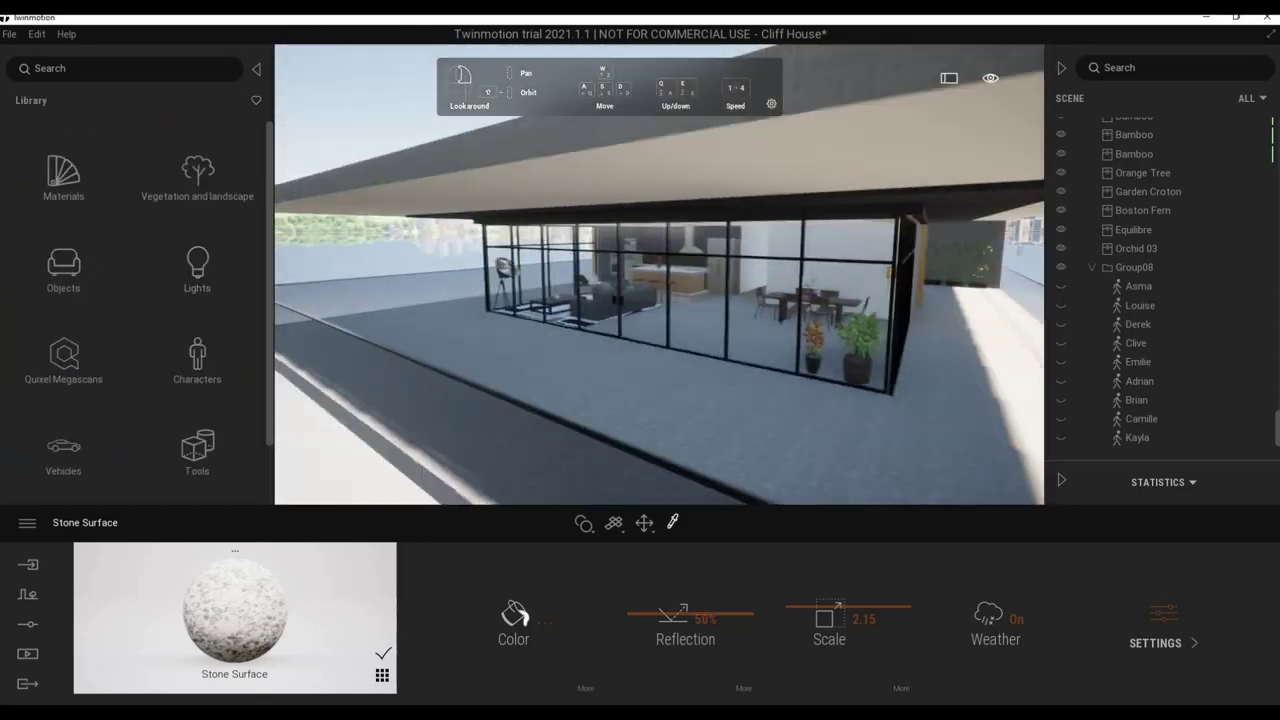
pyautogui.press('s')
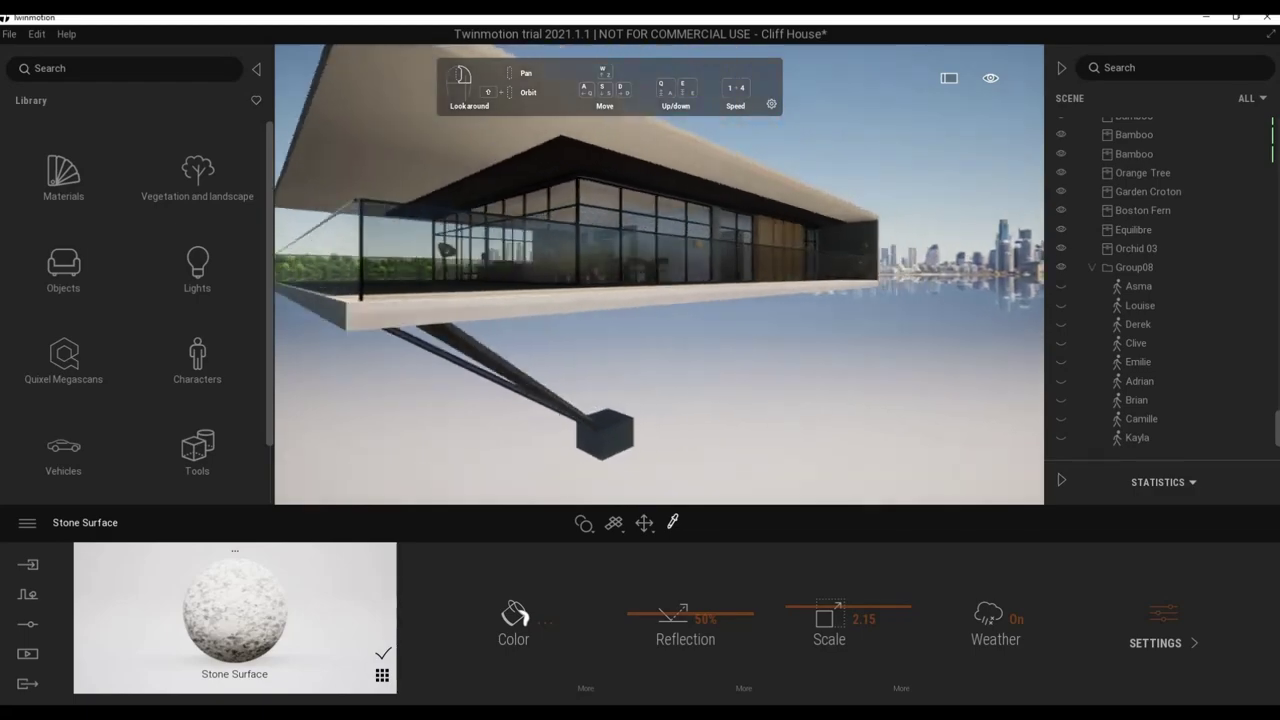